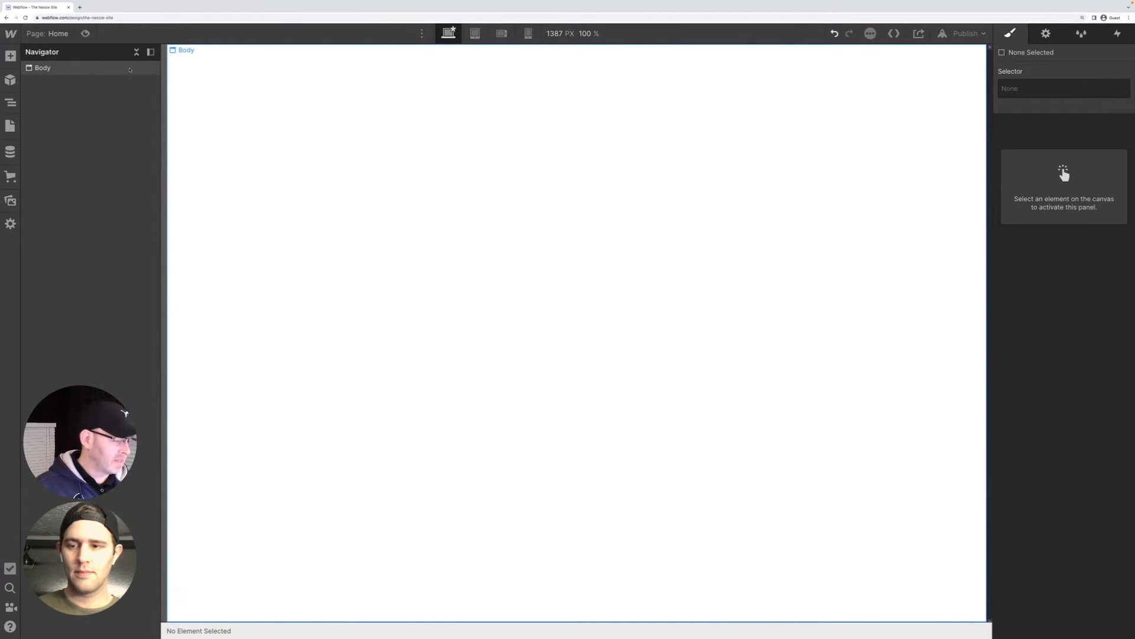
Add two div blocks to the page body, one below the other
click(130, 70)
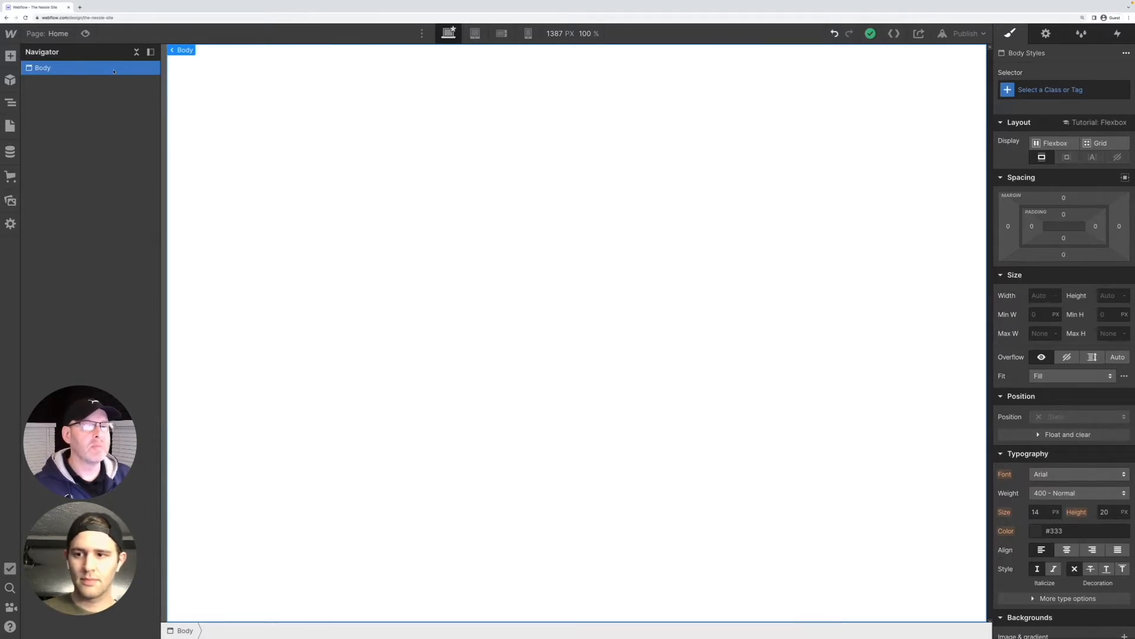
key(ctrl+e)
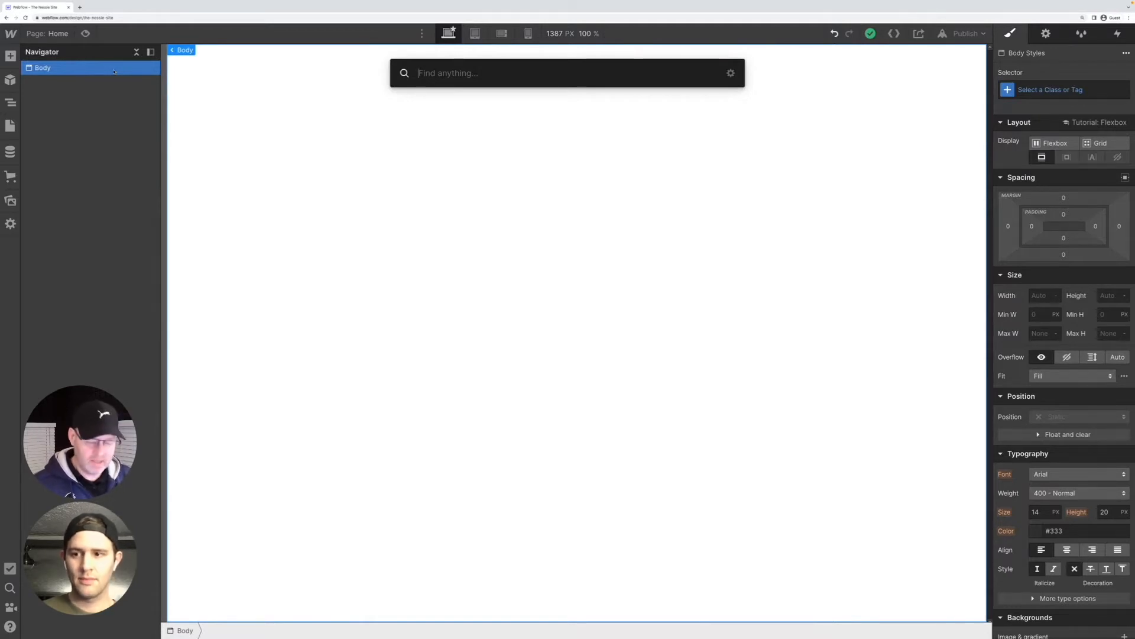
text(d)
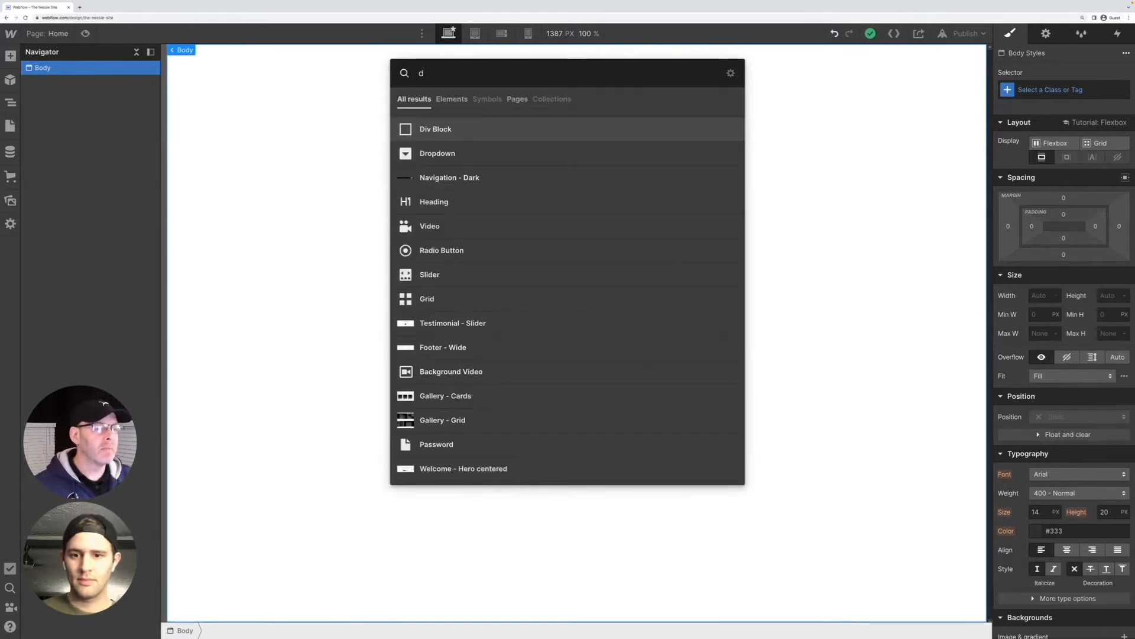
click(431, 136)
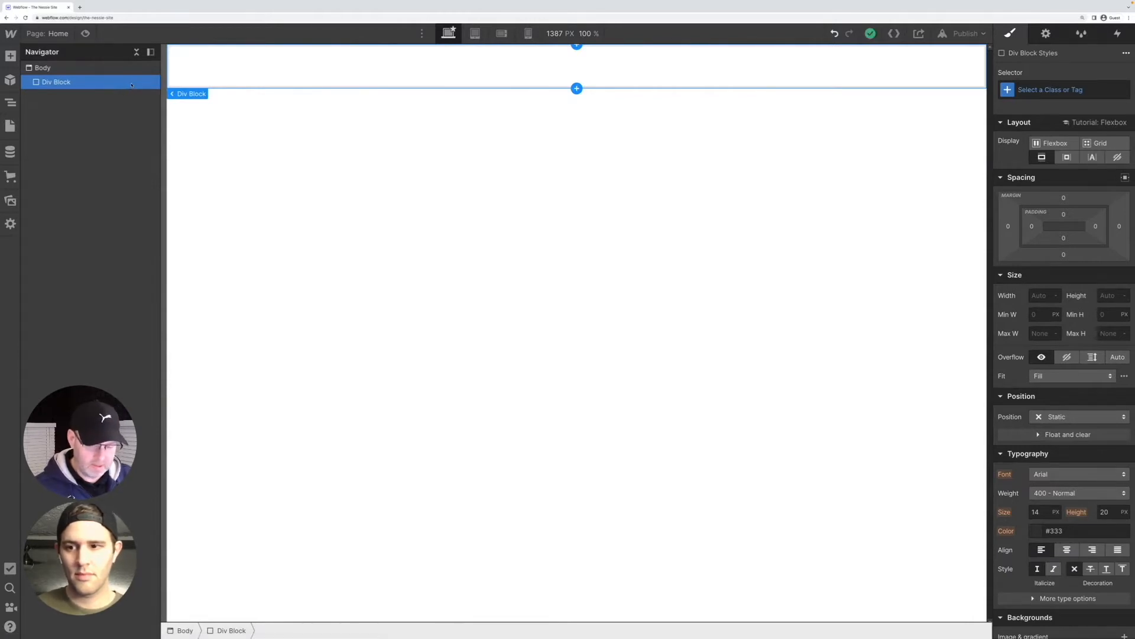
key(ctrl+k)
text(di)
click(536, 131)
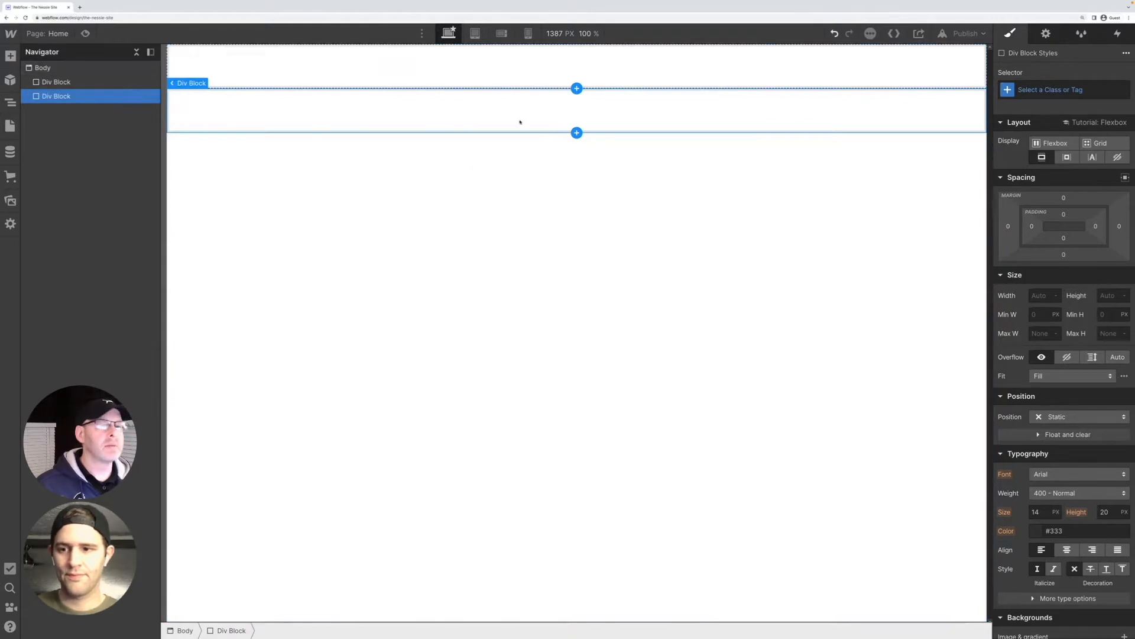
Assign the existing class "page wrapper" to the first div block
click(70, 83)
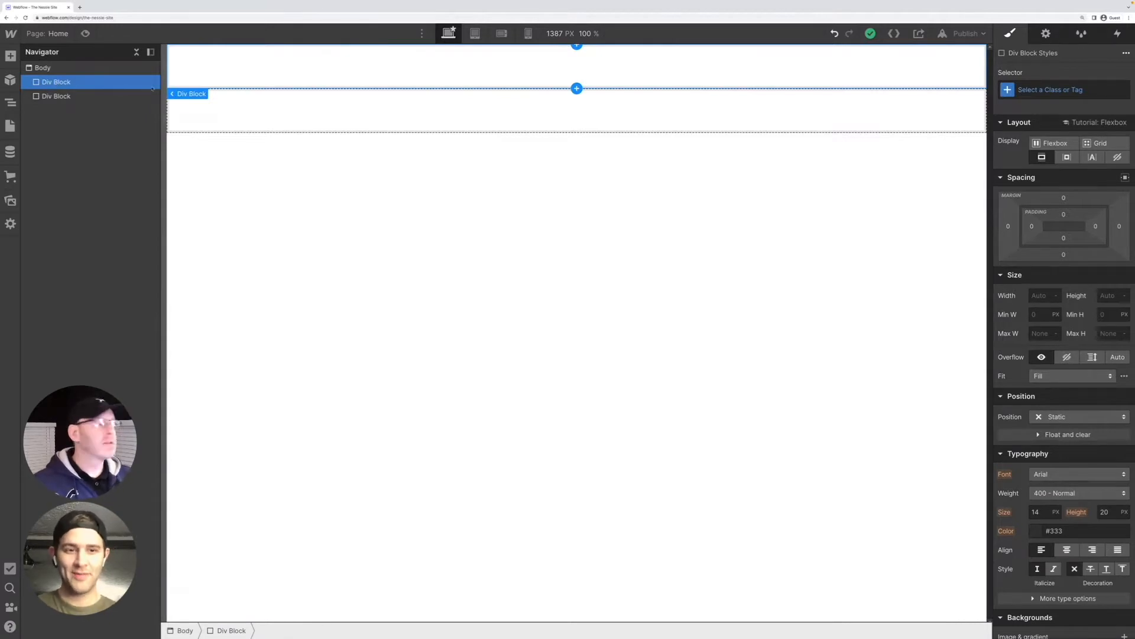
click(1049, 90)
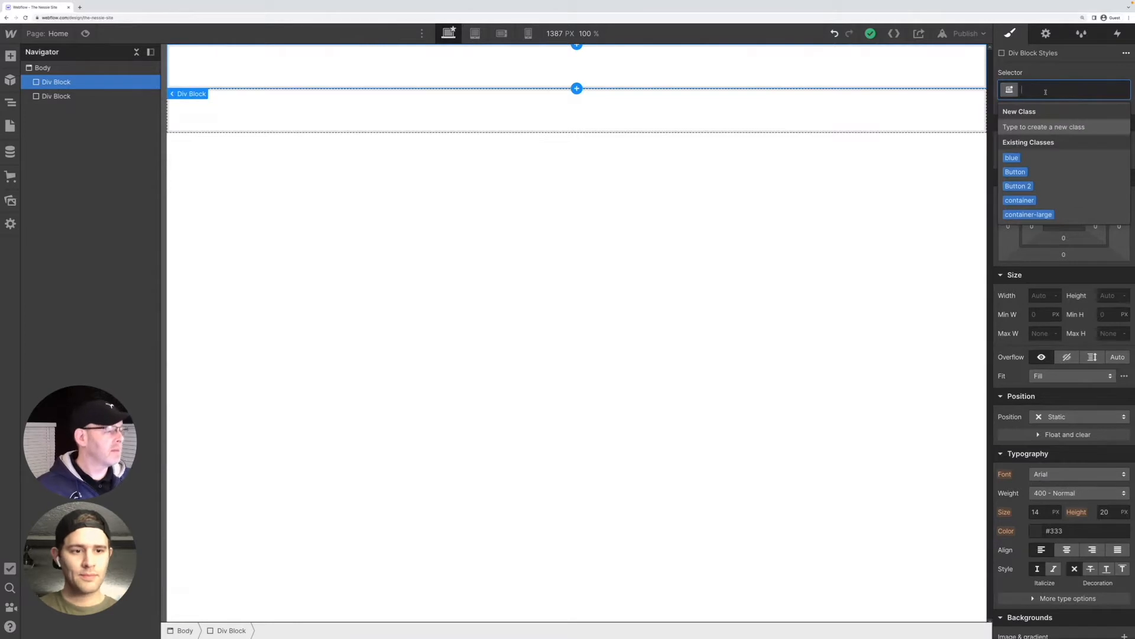
text(page)
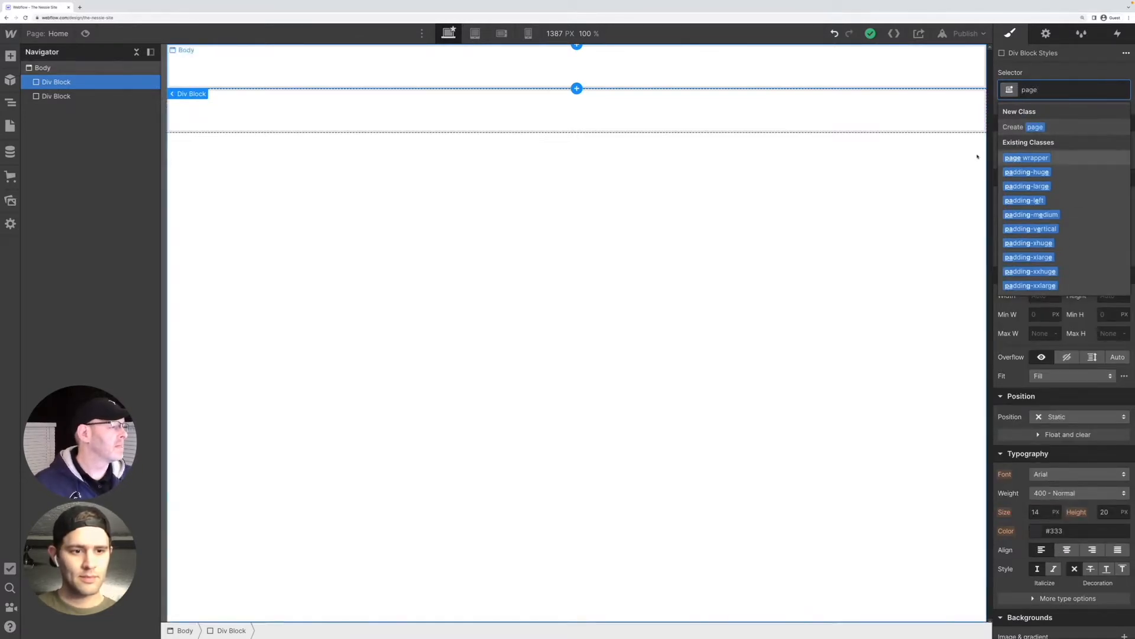
click(1019, 158)
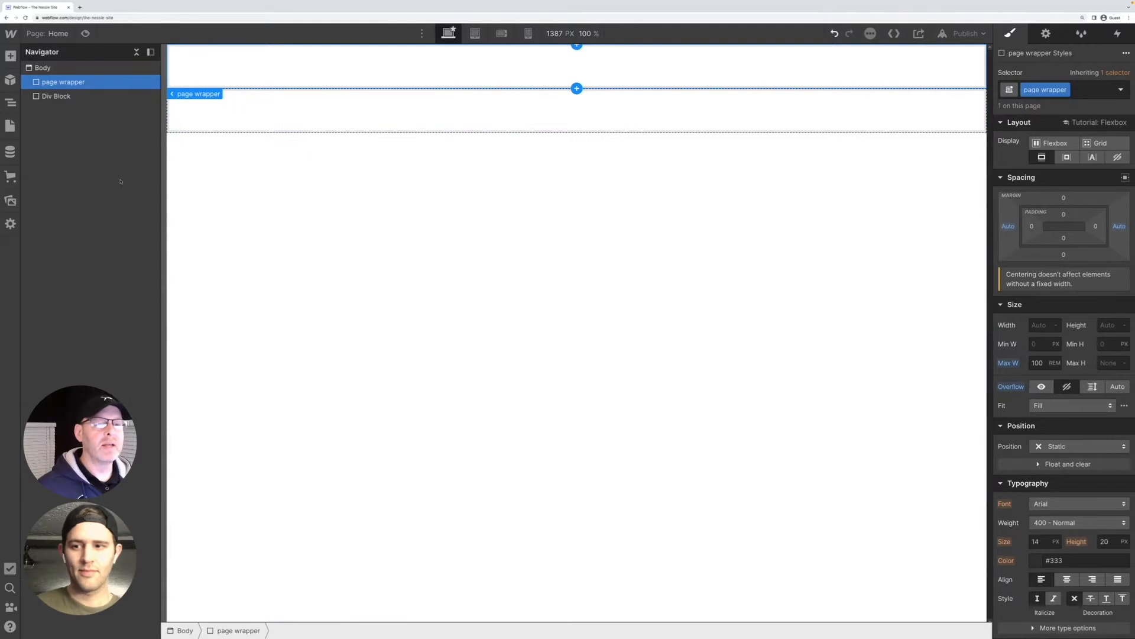
Insert the standard Navbar element inside the second, unclassed div block
mouse_move(210, 99)
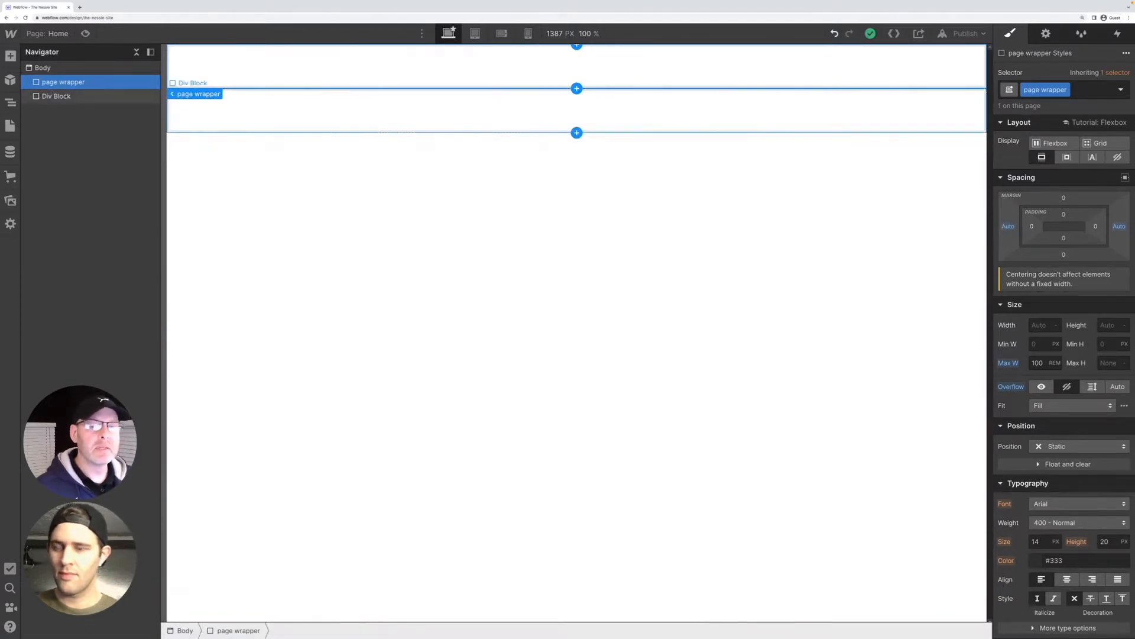
click(57, 96)
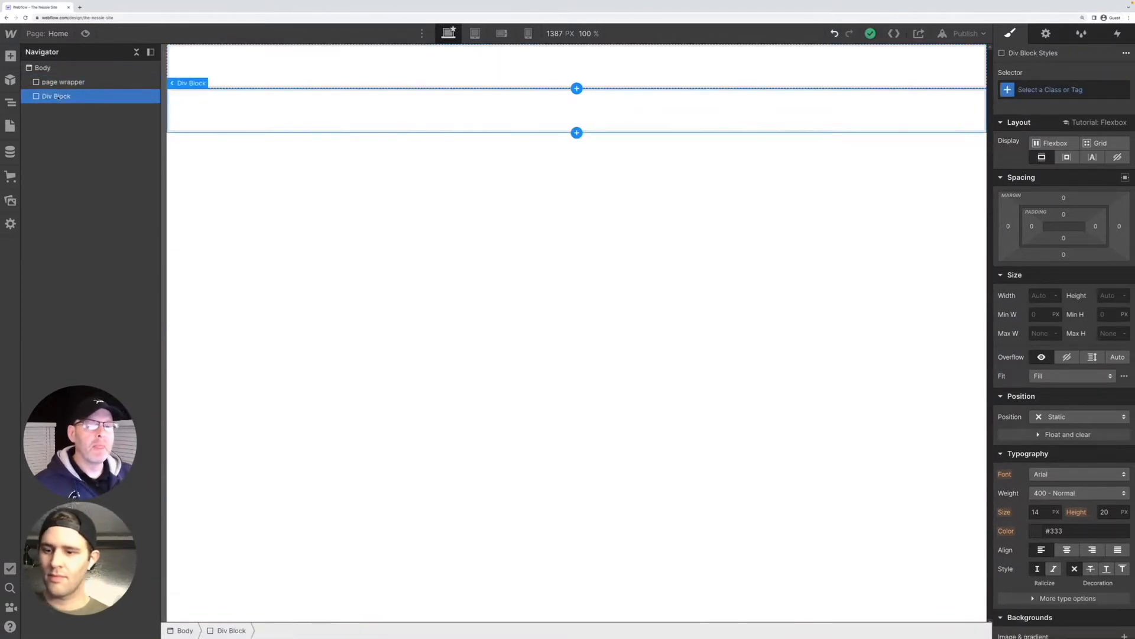
right_click(67, 98)
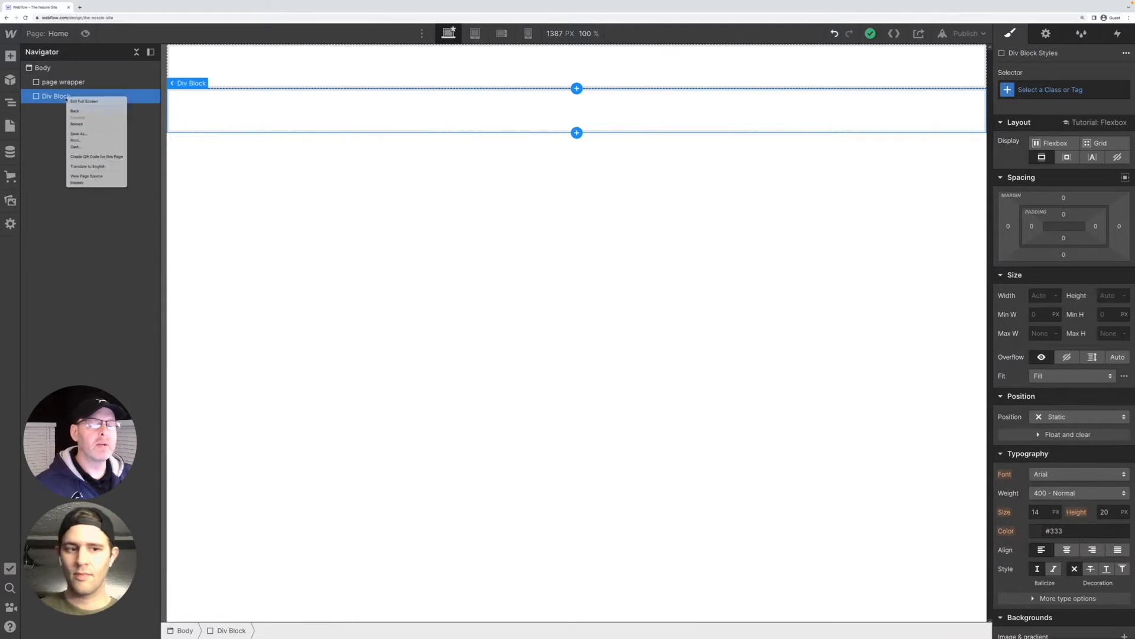
click(53, 136)
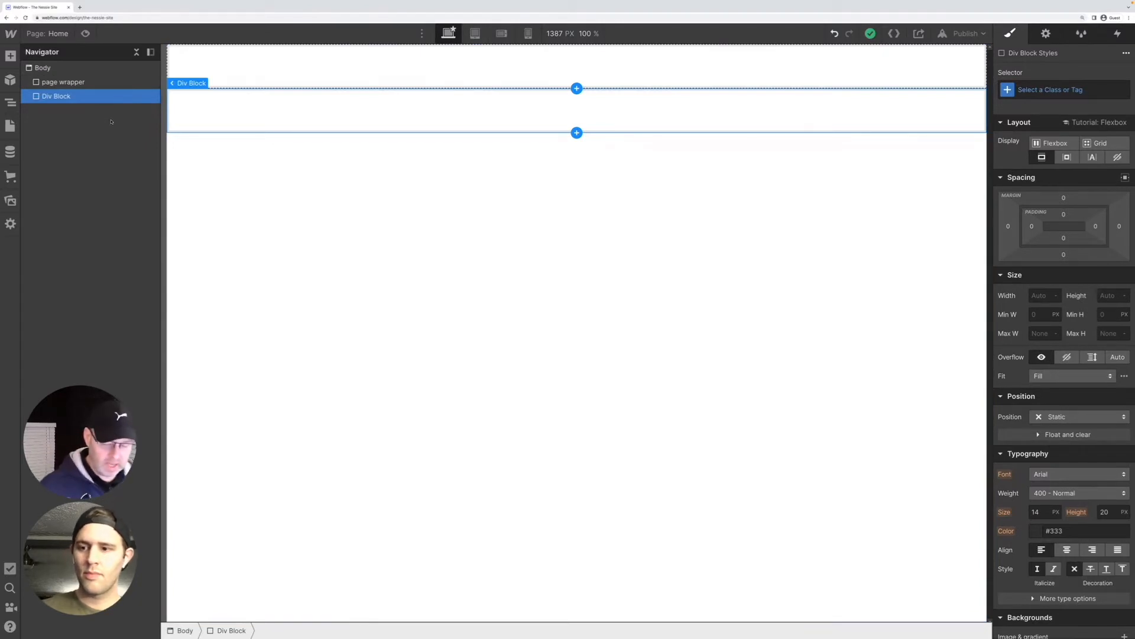
key(ctrl+e)
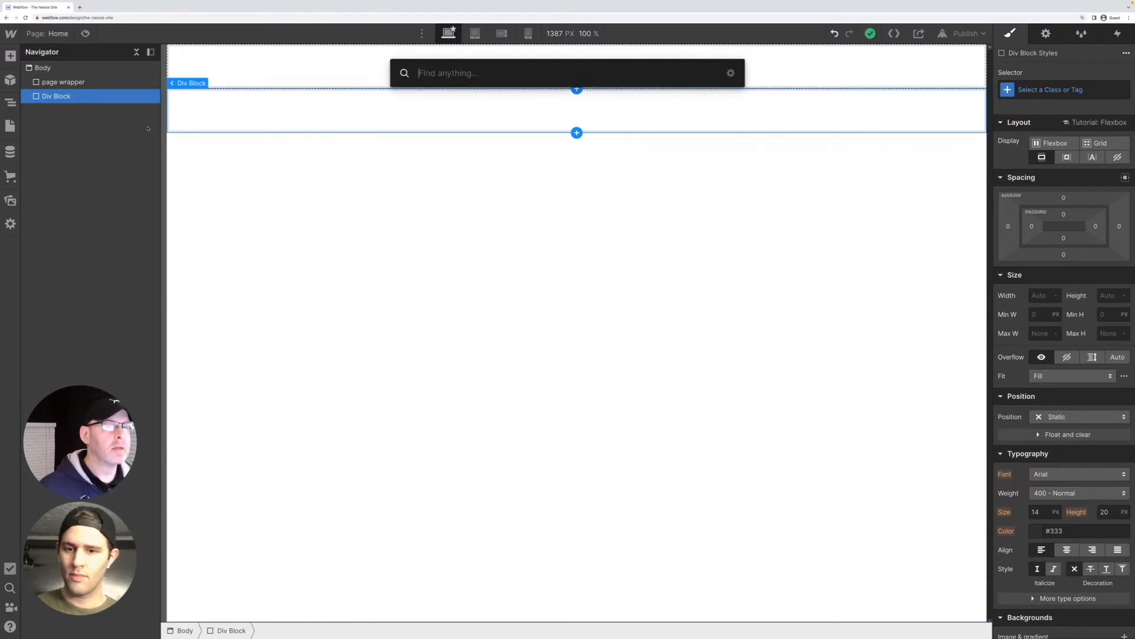
text(na)
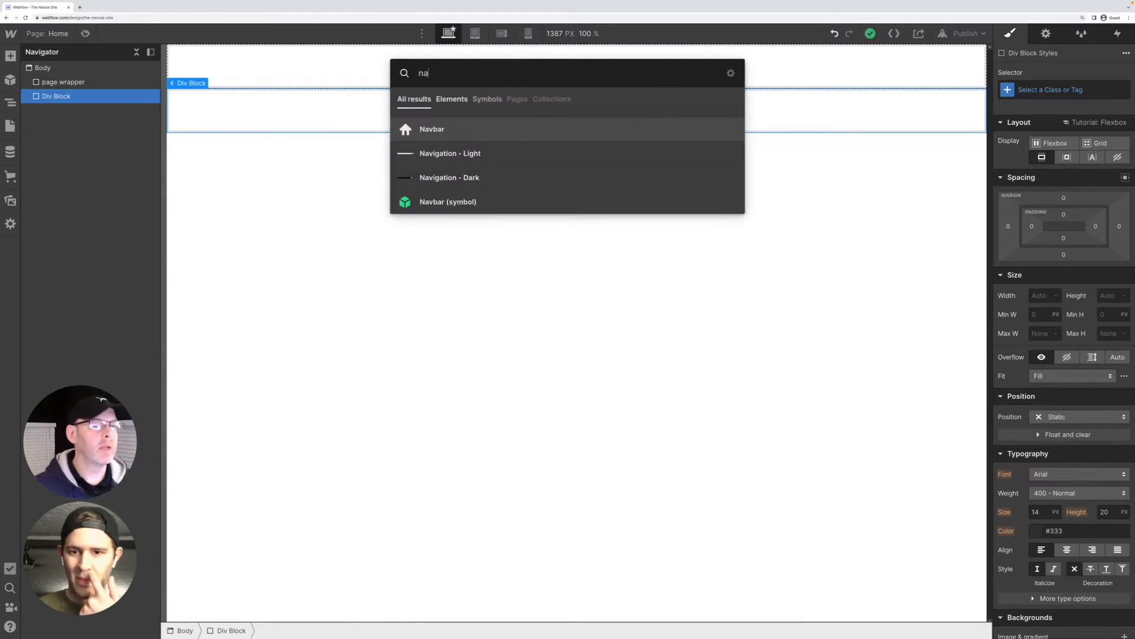
click(438, 128)
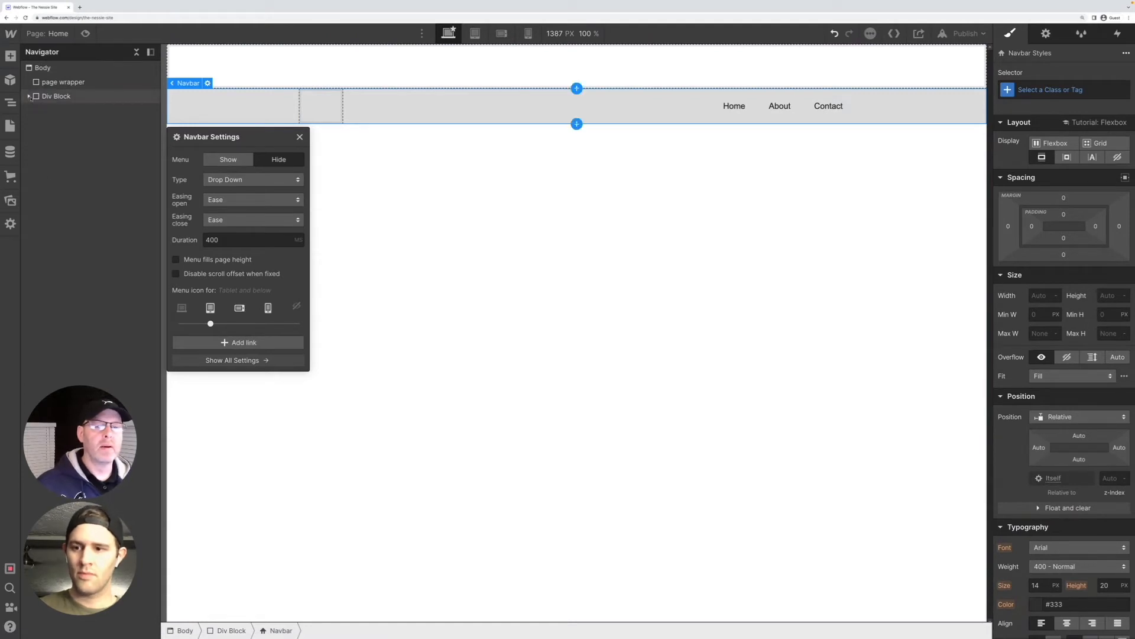
Add a div block directly below the navbar, inside the same parent div block
click(28, 96)
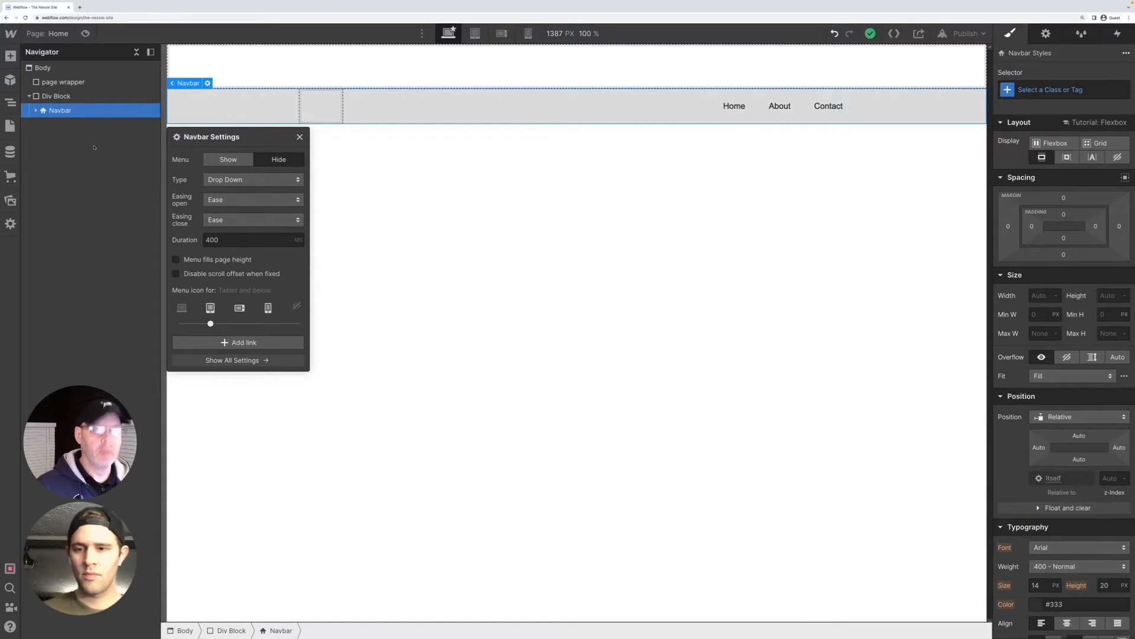
key(ctrl+e)
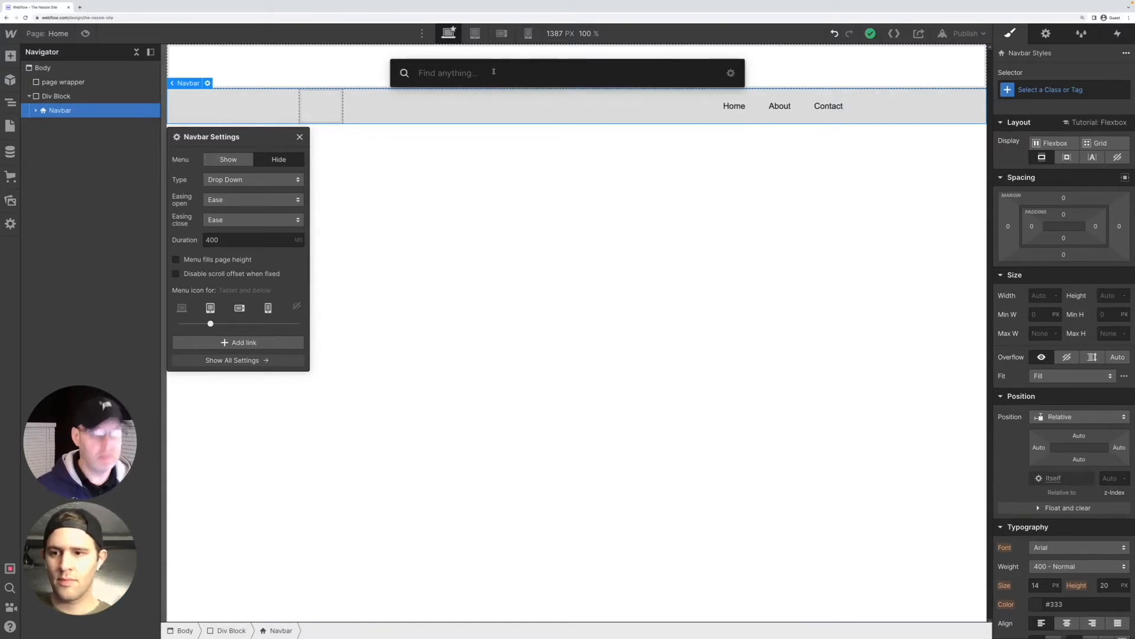
text(div)
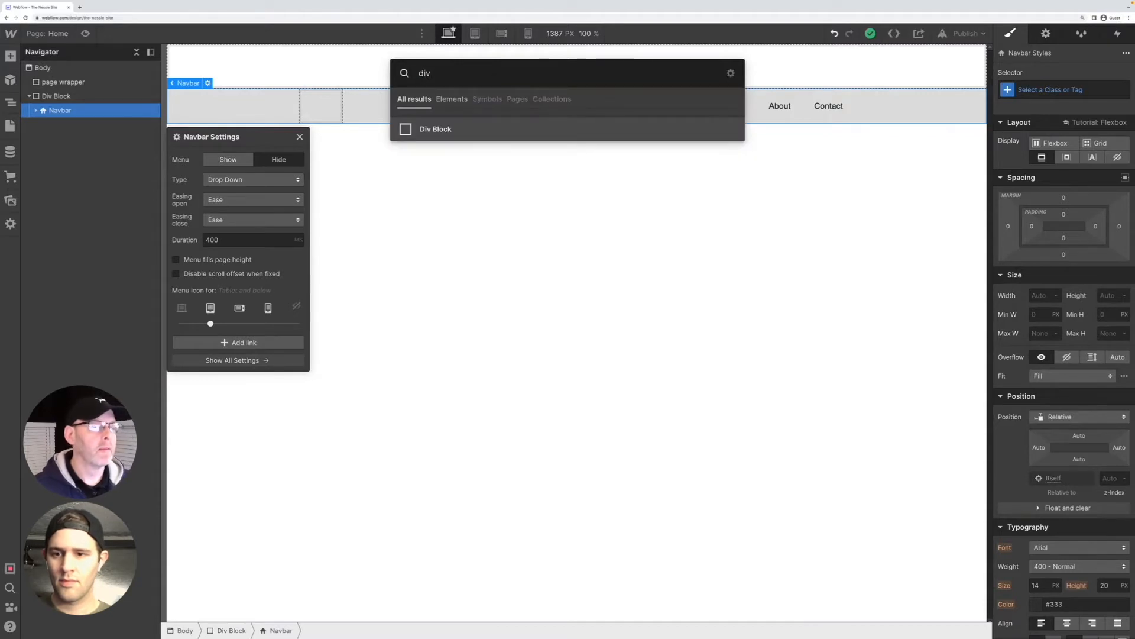
click(437, 138)
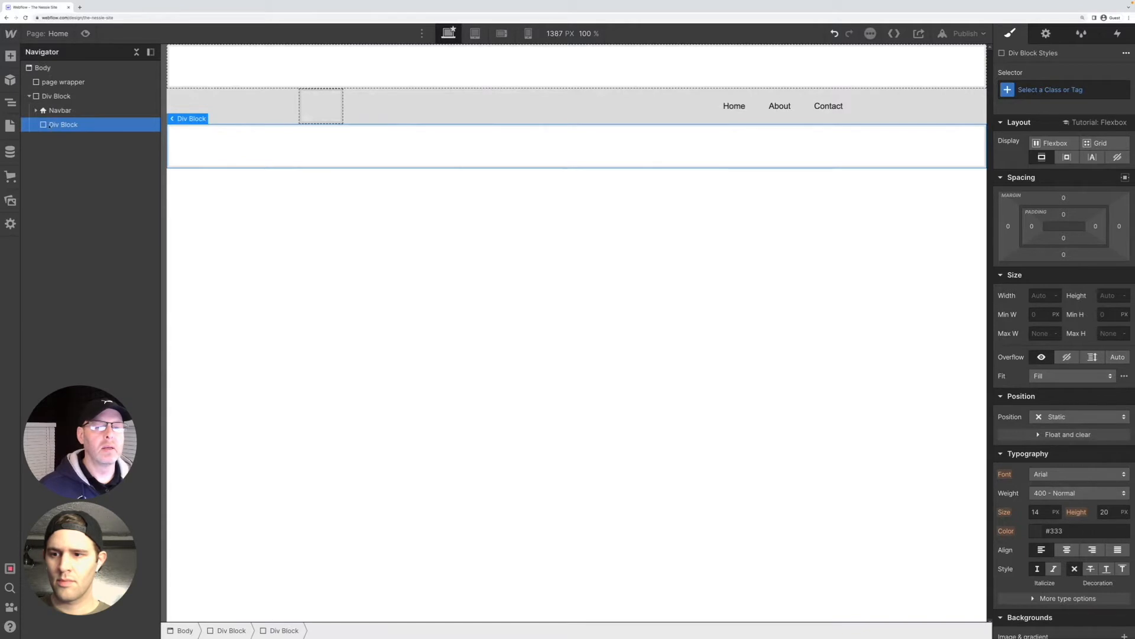
Examine the navbar's nested container and menu elements, and the settings of its Brand link and Home nav link
click(36, 110)
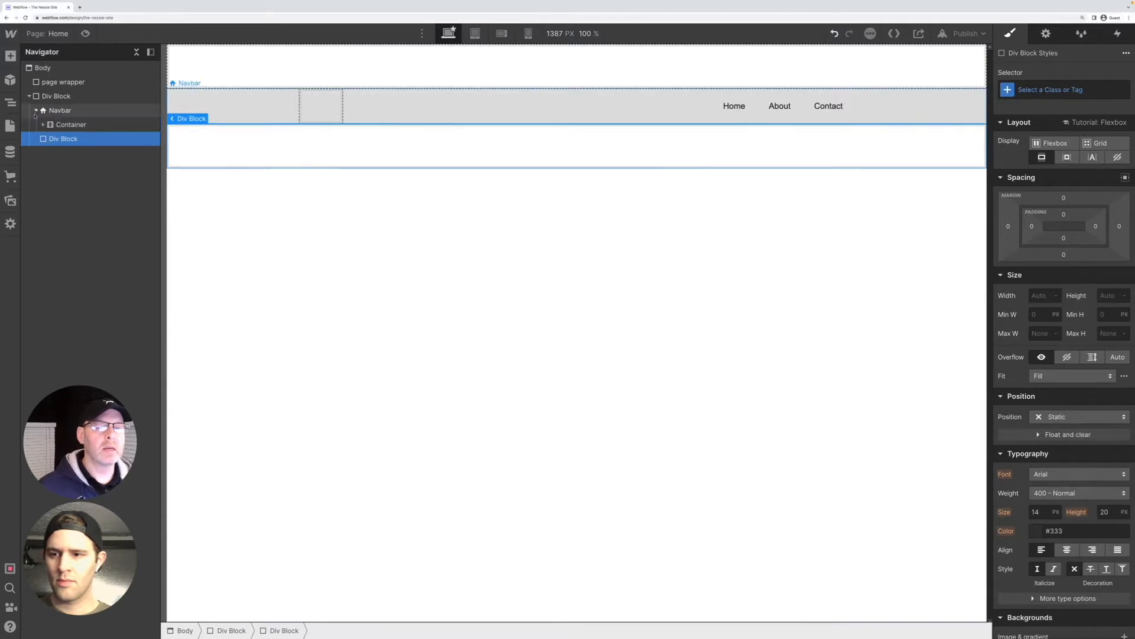
click(43, 125)
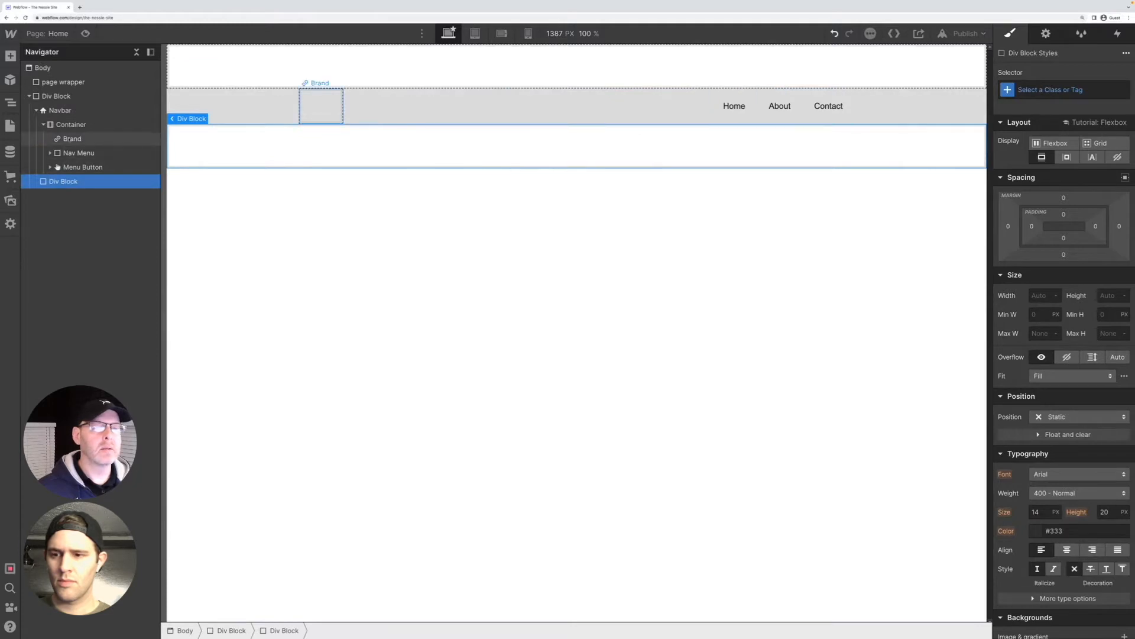
click(71, 138)
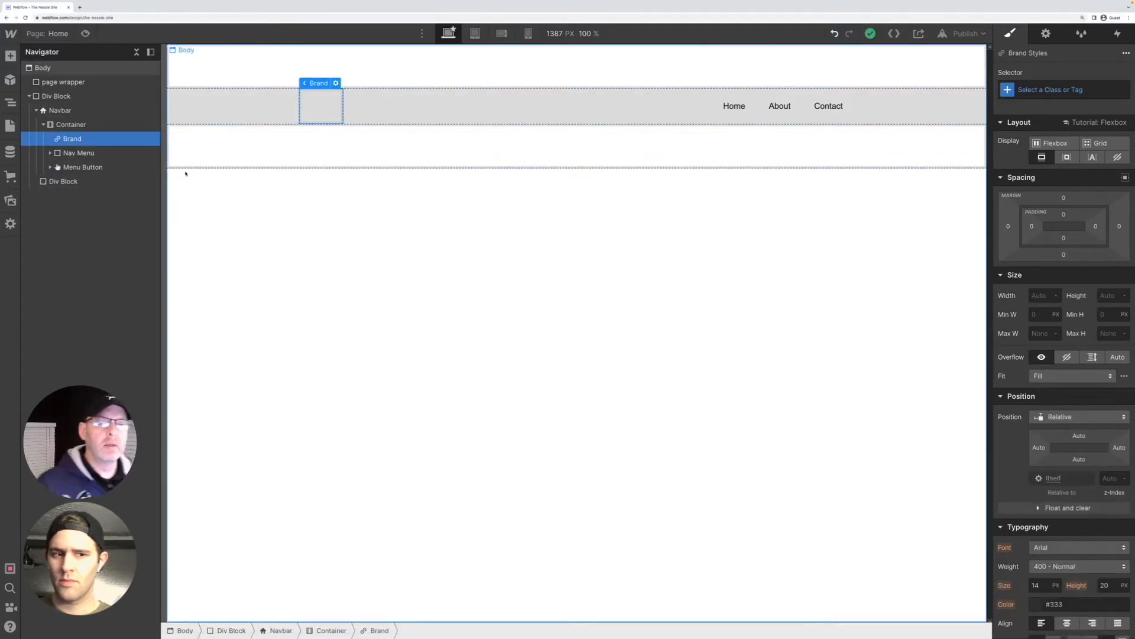
mouse_move(332, 85)
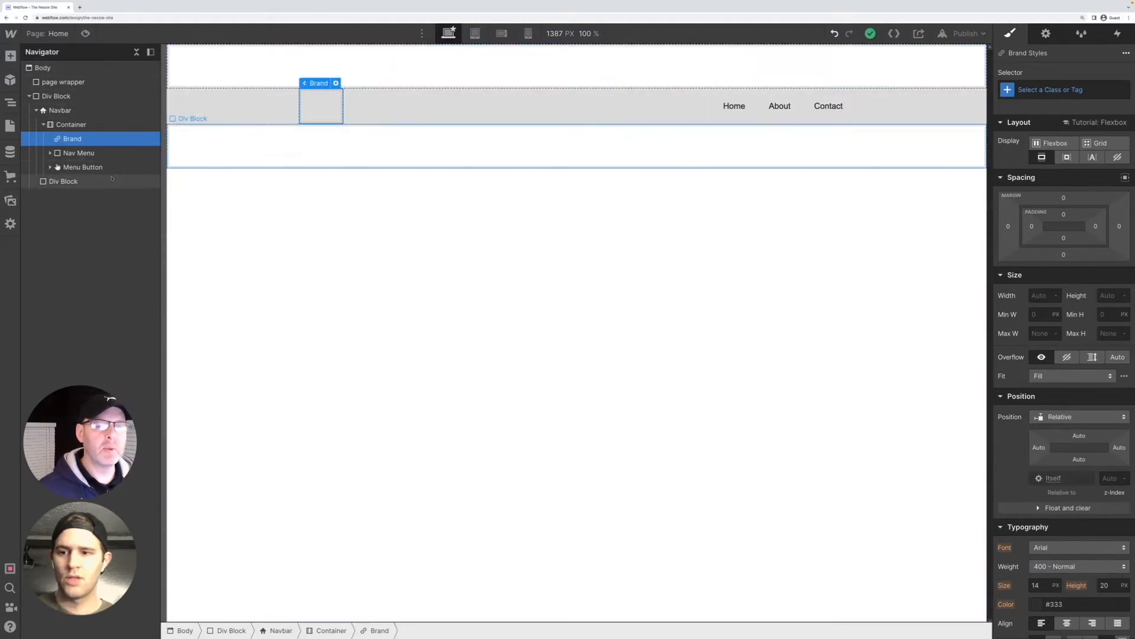
click(50, 153)
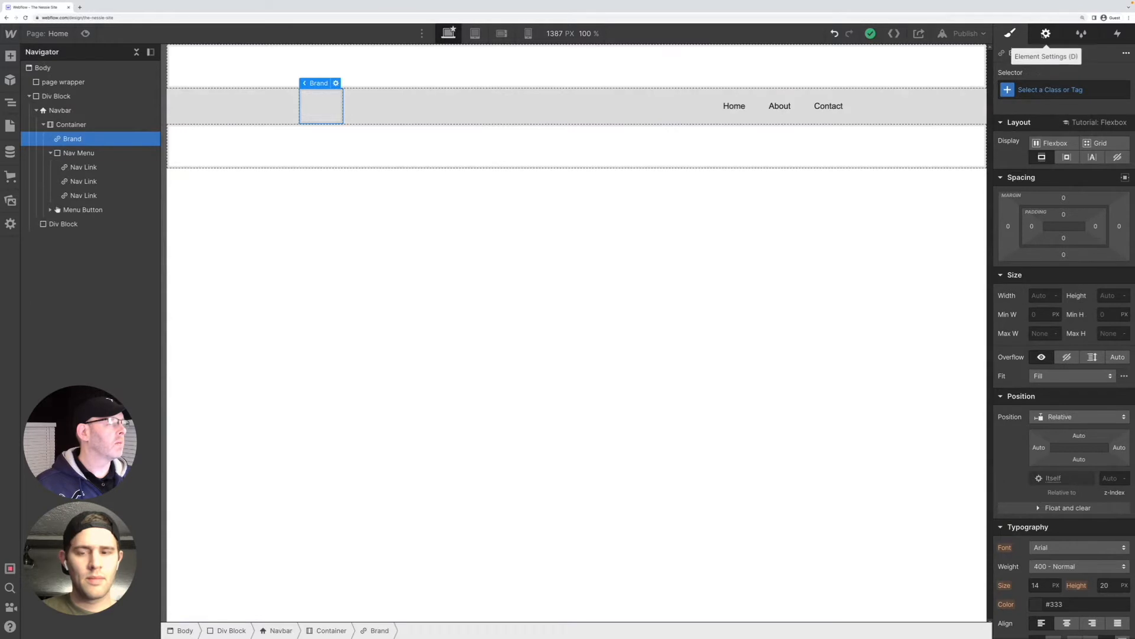
click(1046, 34)
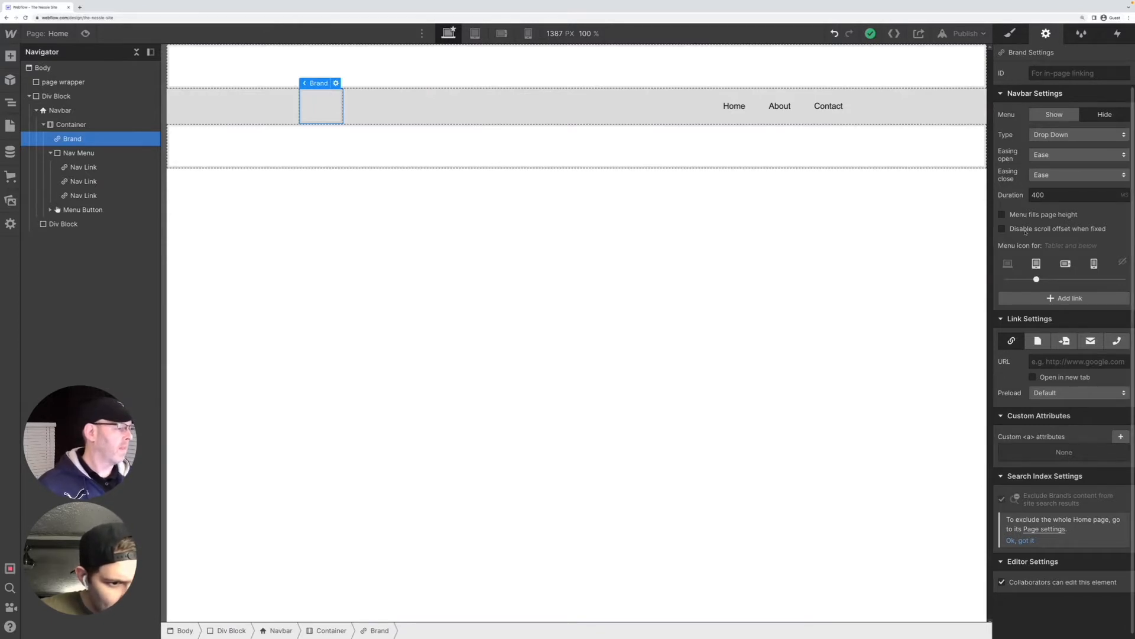
mouse_move(318, 85)
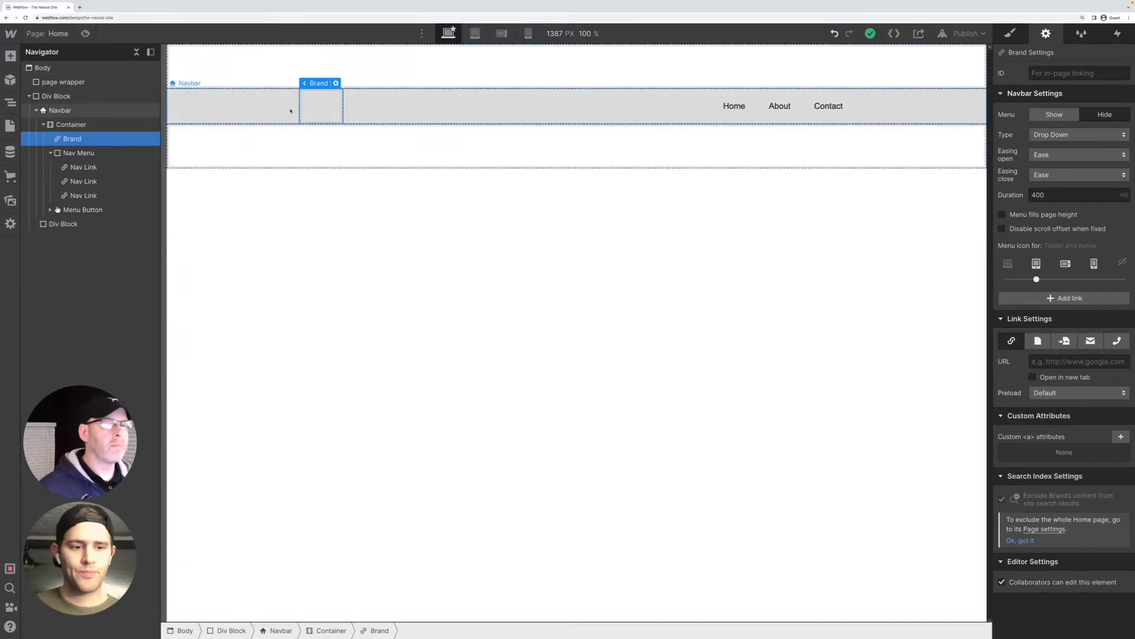
click(73, 167)
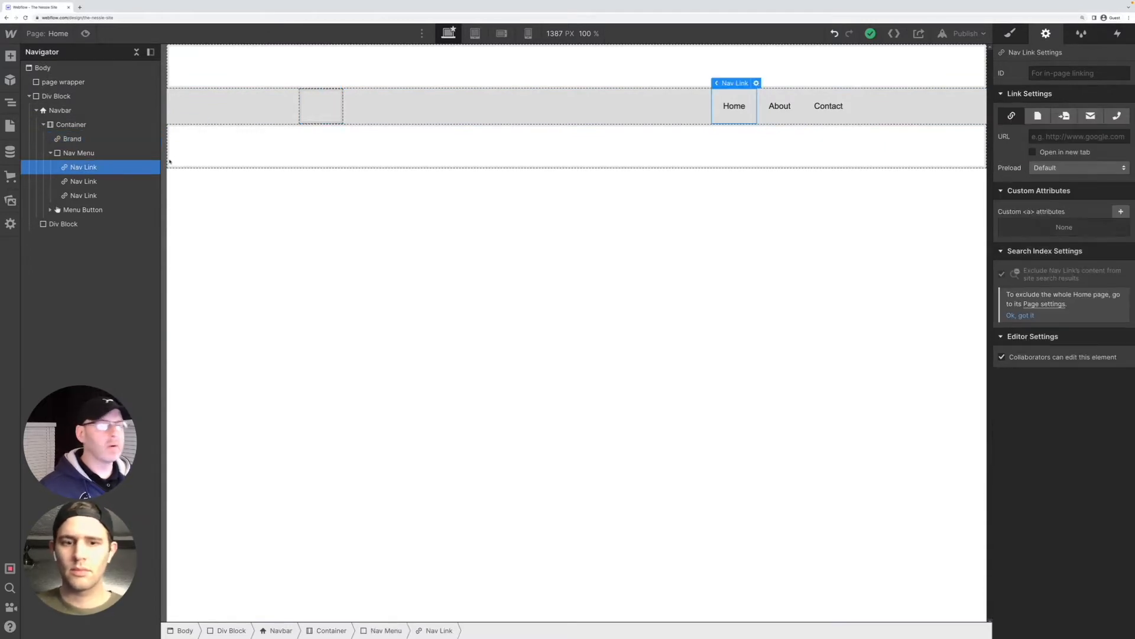
click(1046, 137)
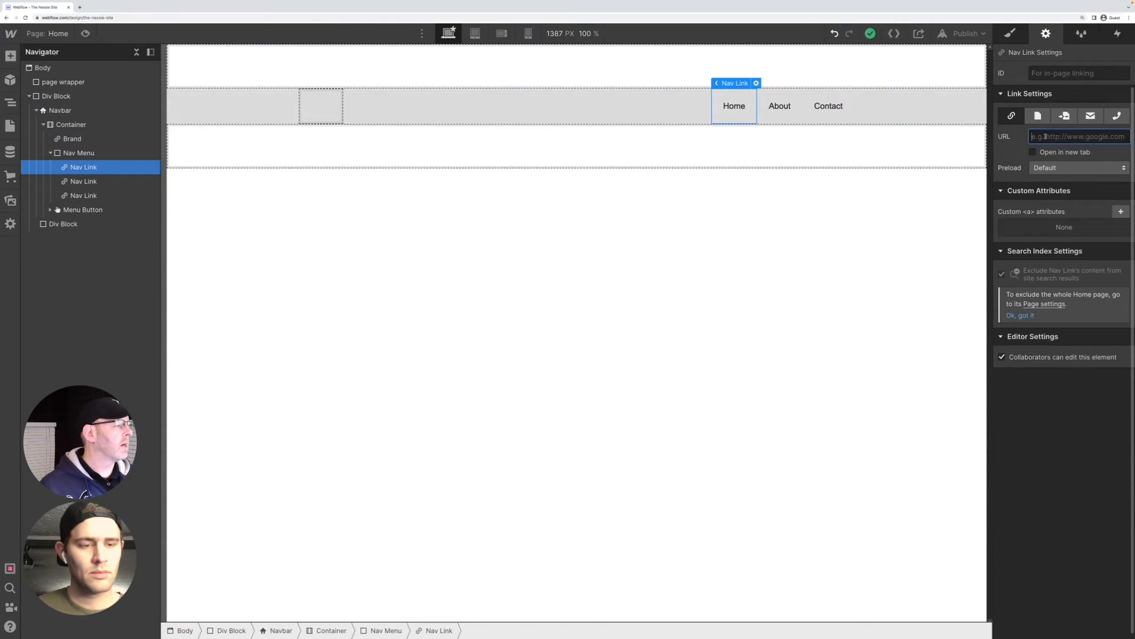
Switch the About nav link to the page link type and review its available page choices, leaving the target page unset
click(779, 106)
click(1085, 152)
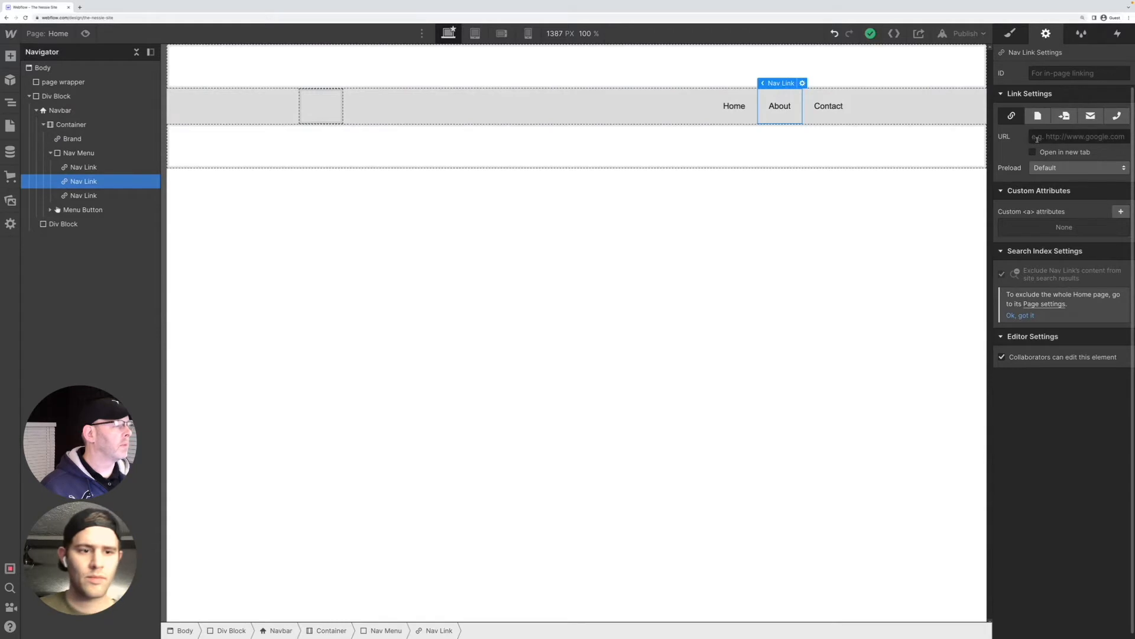
click(1038, 116)
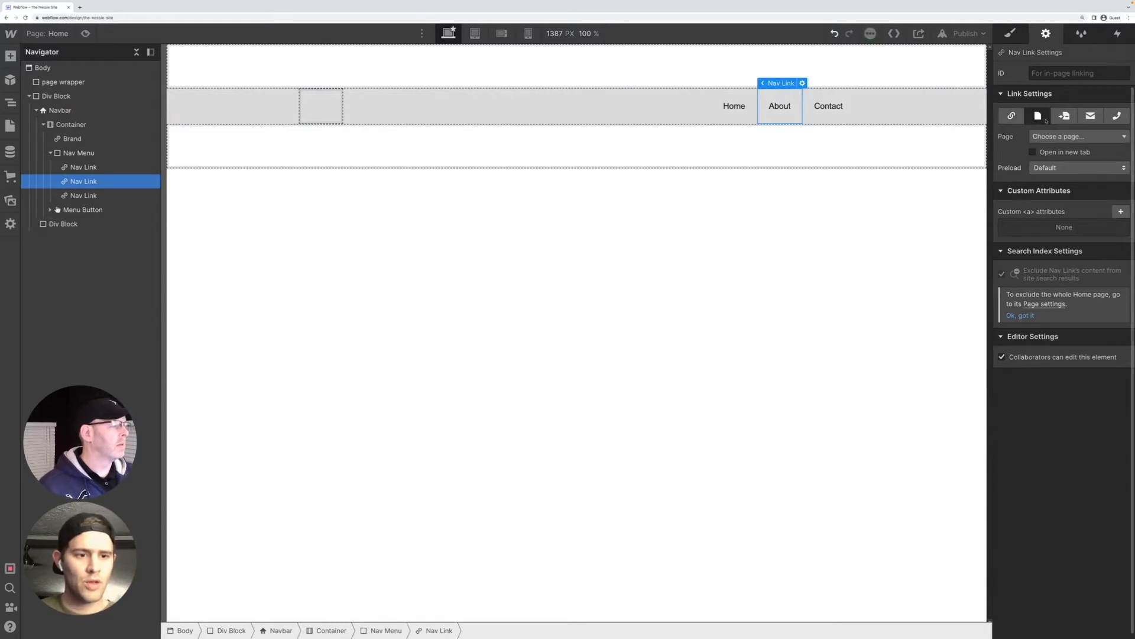
click(1062, 117)
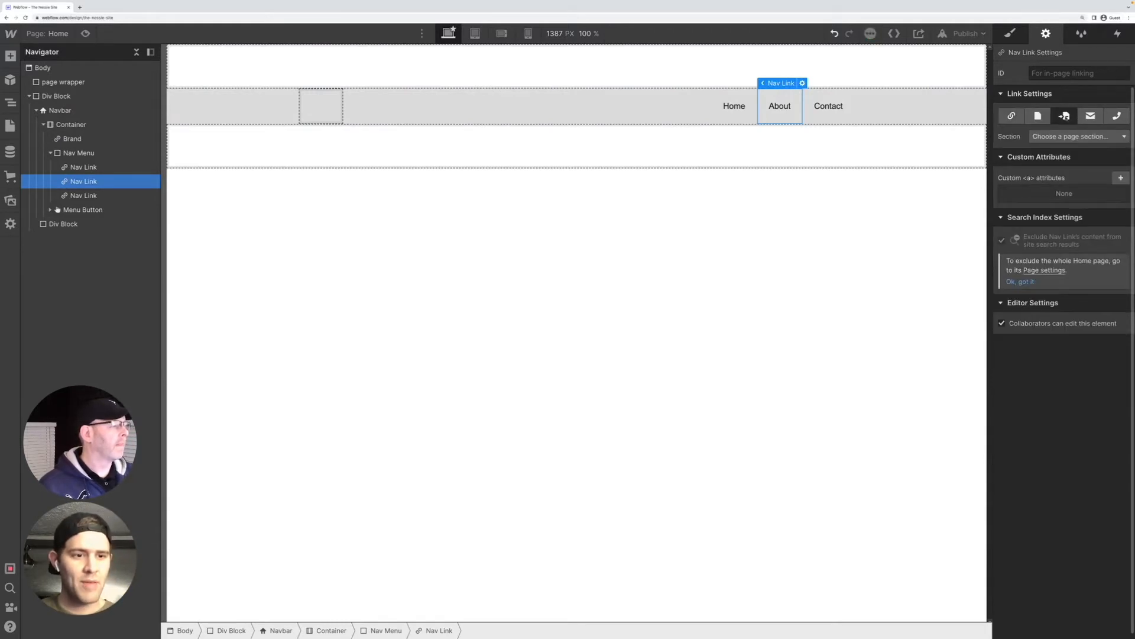
click(1029, 118)
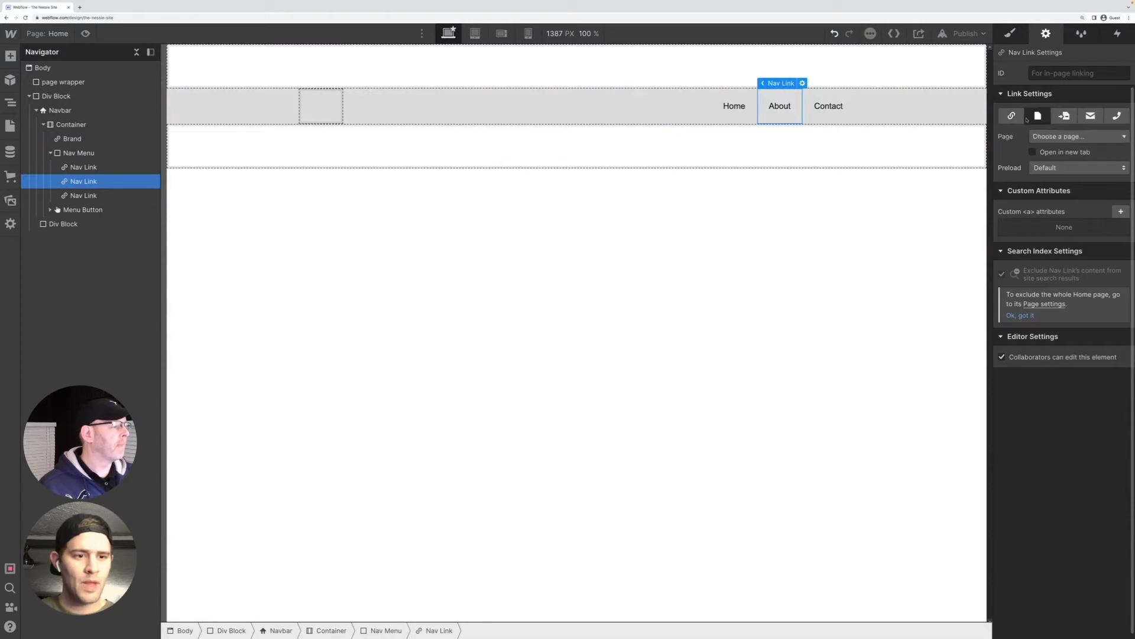
click(1125, 136)
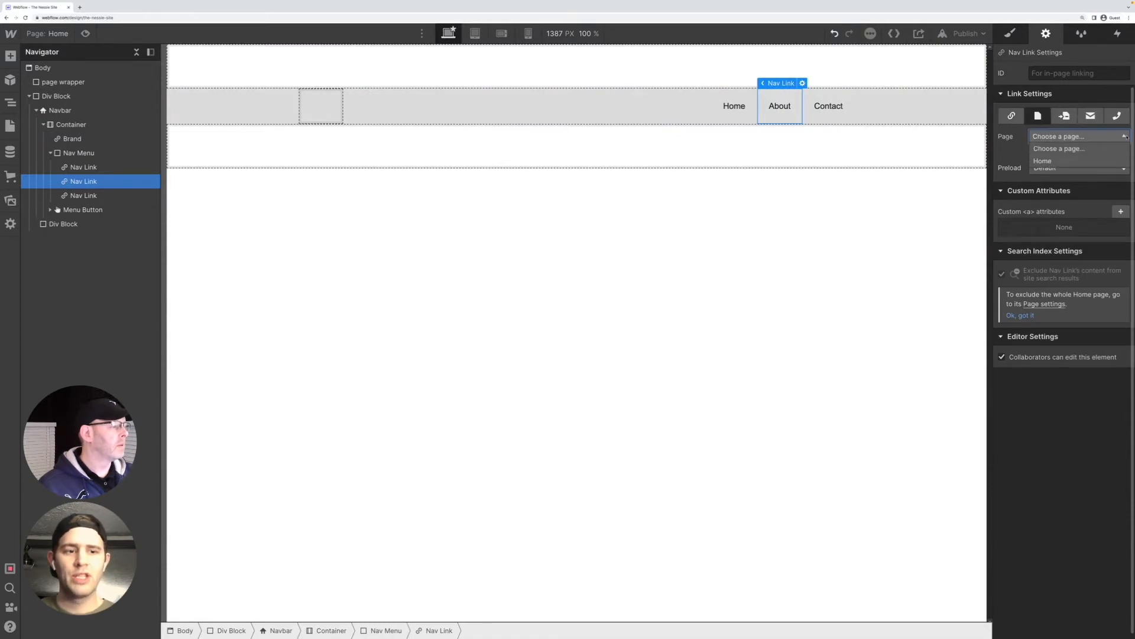
click(1025, 155)
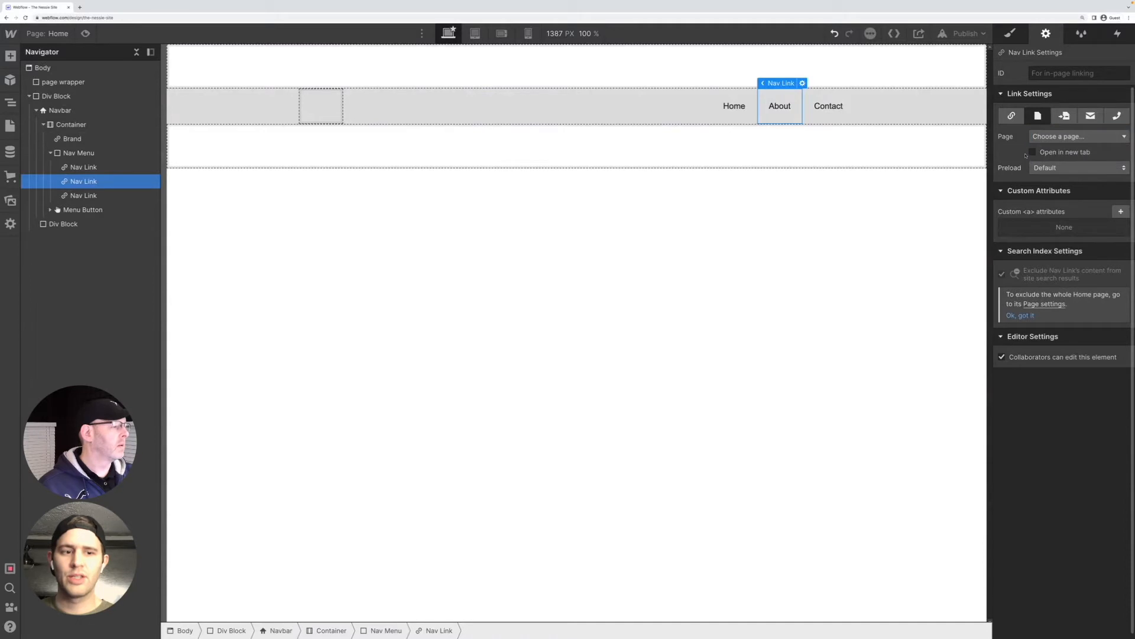
Review the URL and page section link types for the About nav link, including its available page section choices
click(1059, 152)
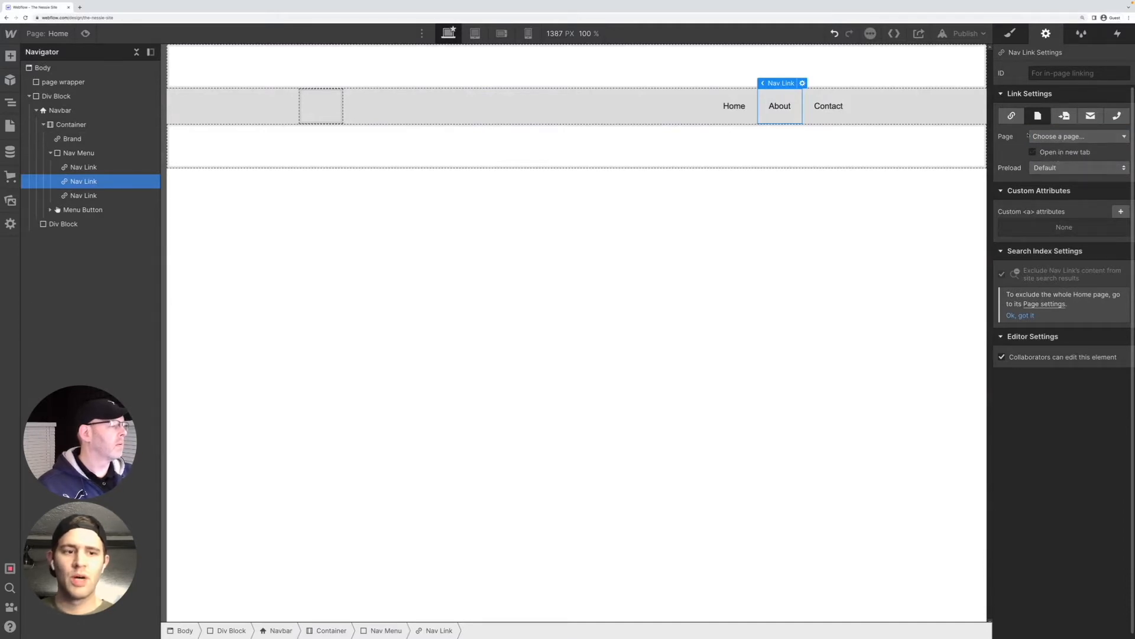
click(1018, 117)
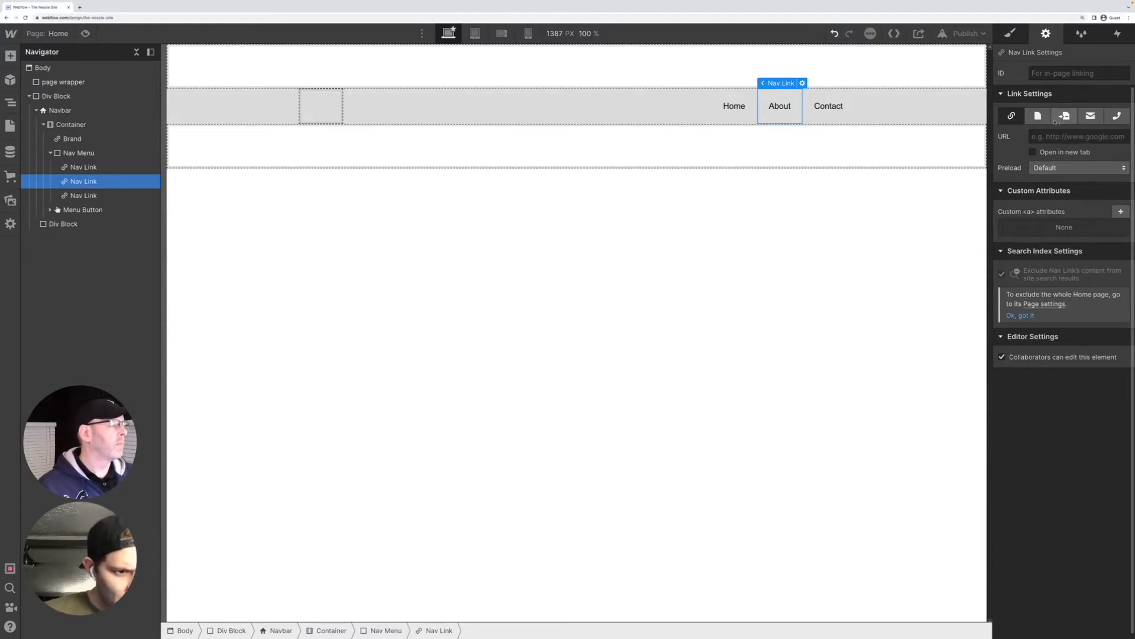
click(1064, 116)
click(1059, 135)
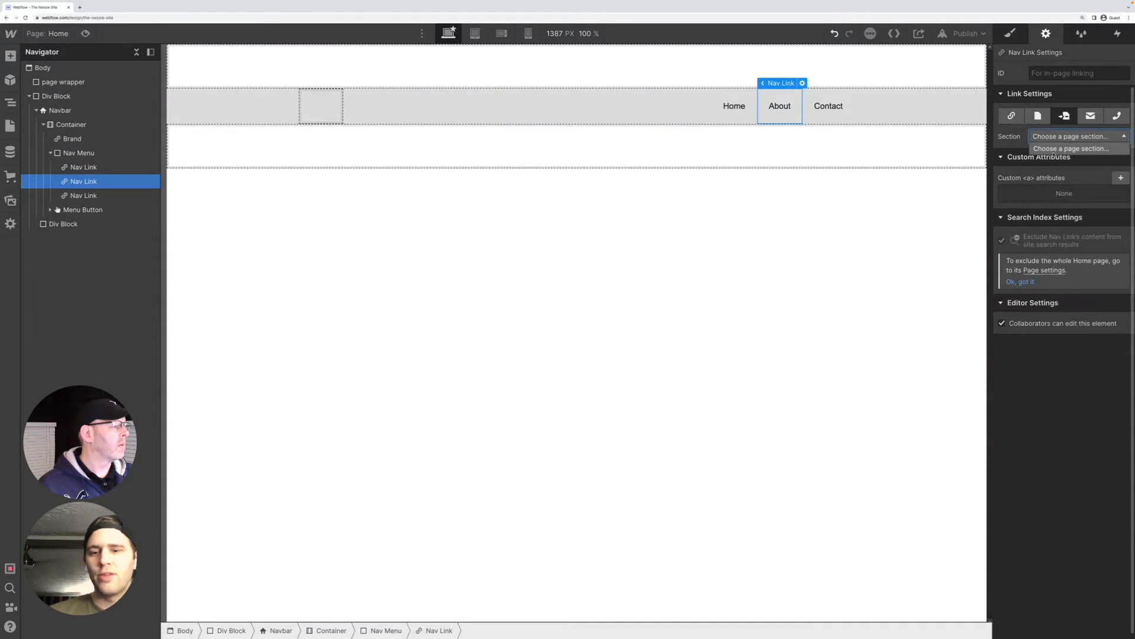
click(1056, 149)
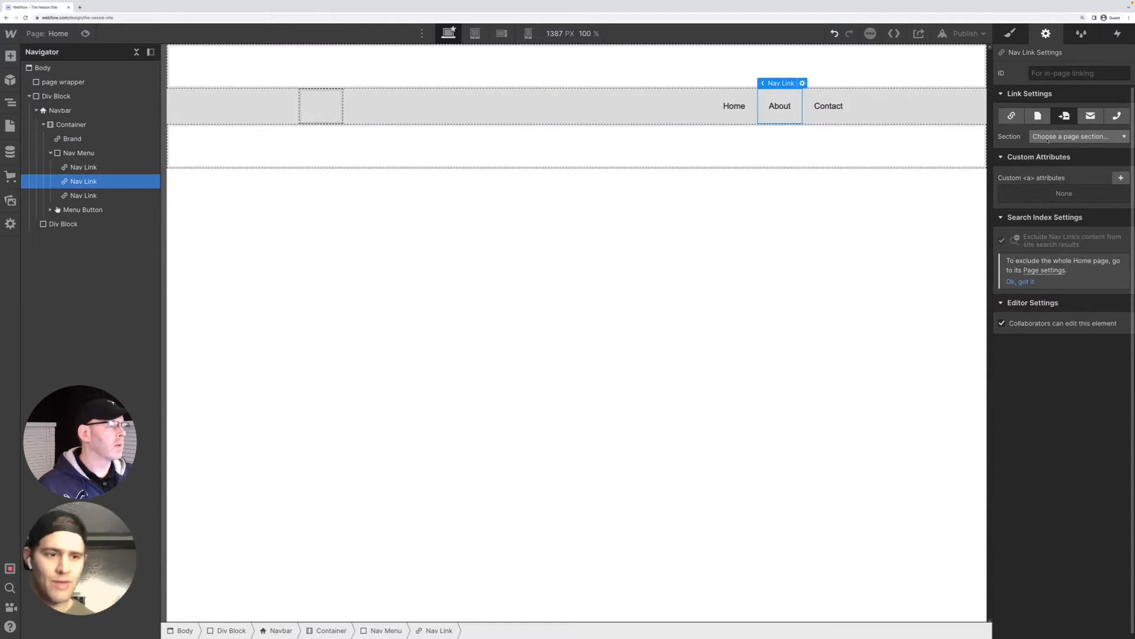
click(248, 149)
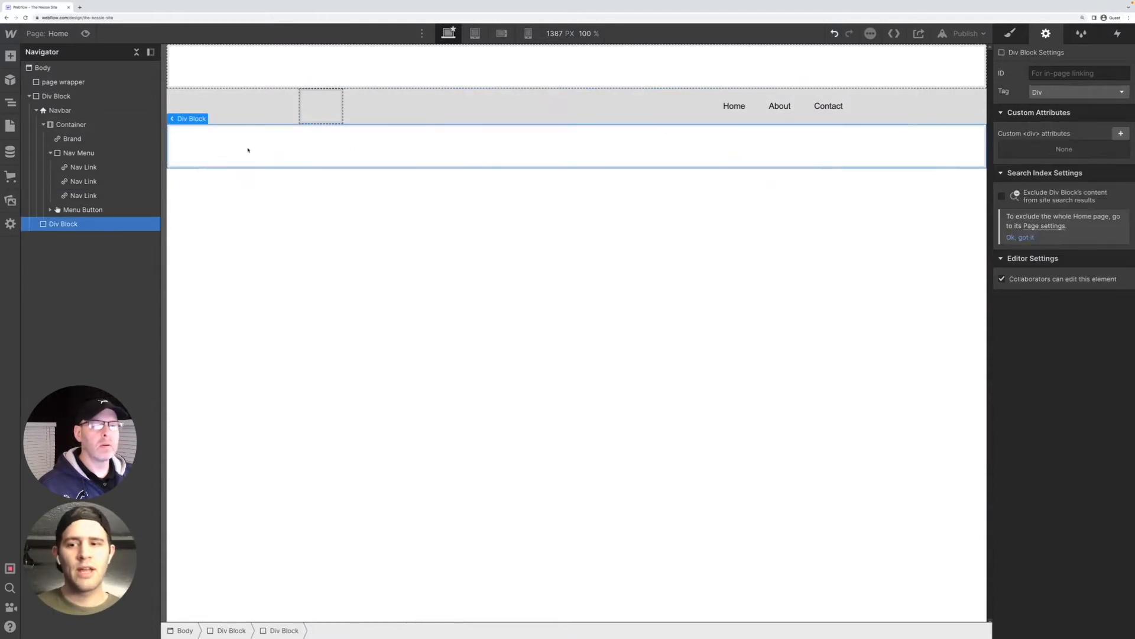
click(779, 106)
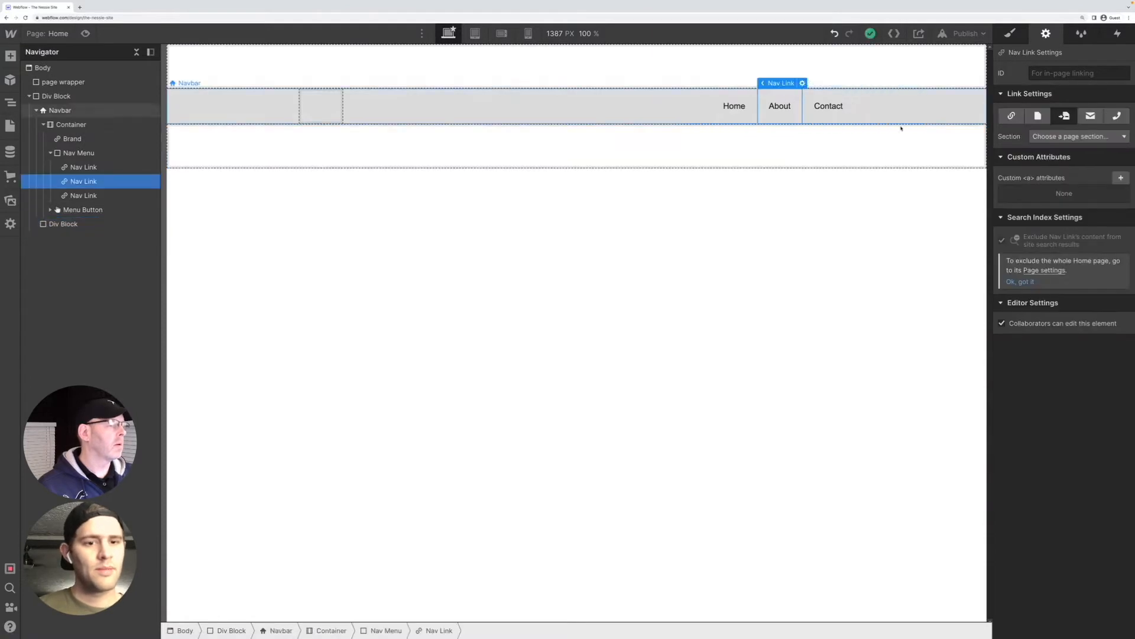
Review the email and phone link types for the About nav link and select the Contact nav link
click(1088, 118)
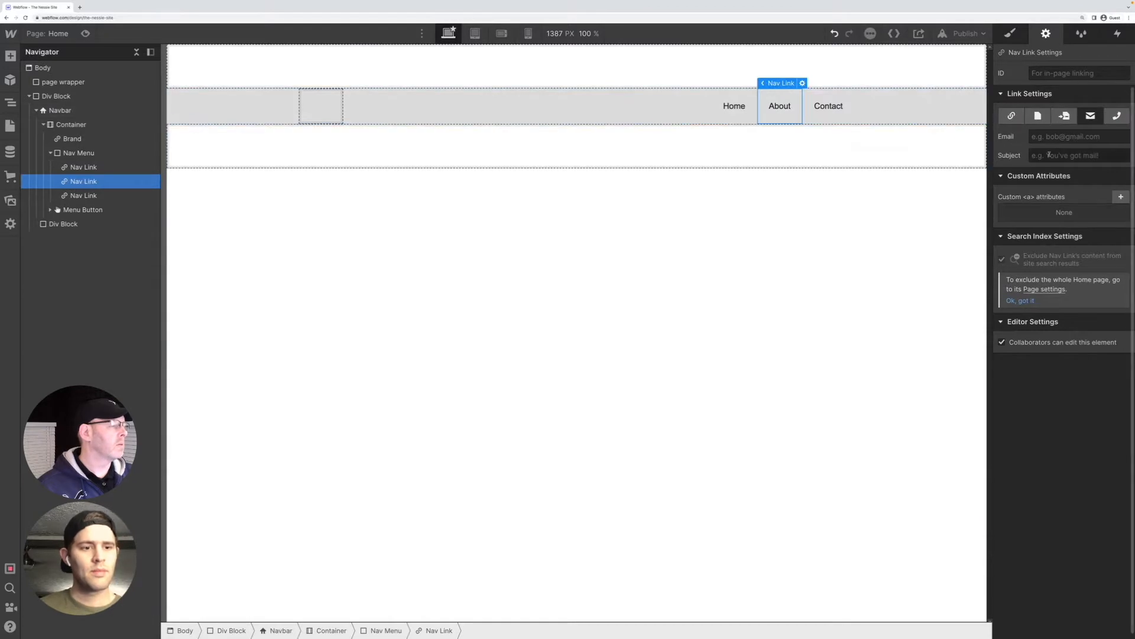
click(820, 103)
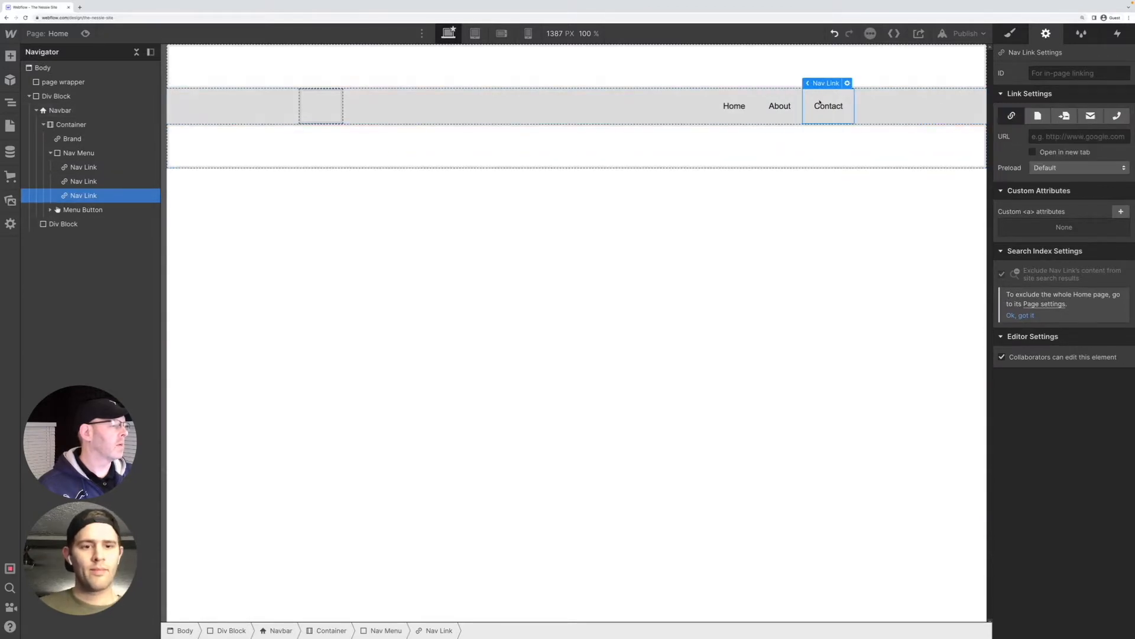
click(780, 106)
click(1117, 116)
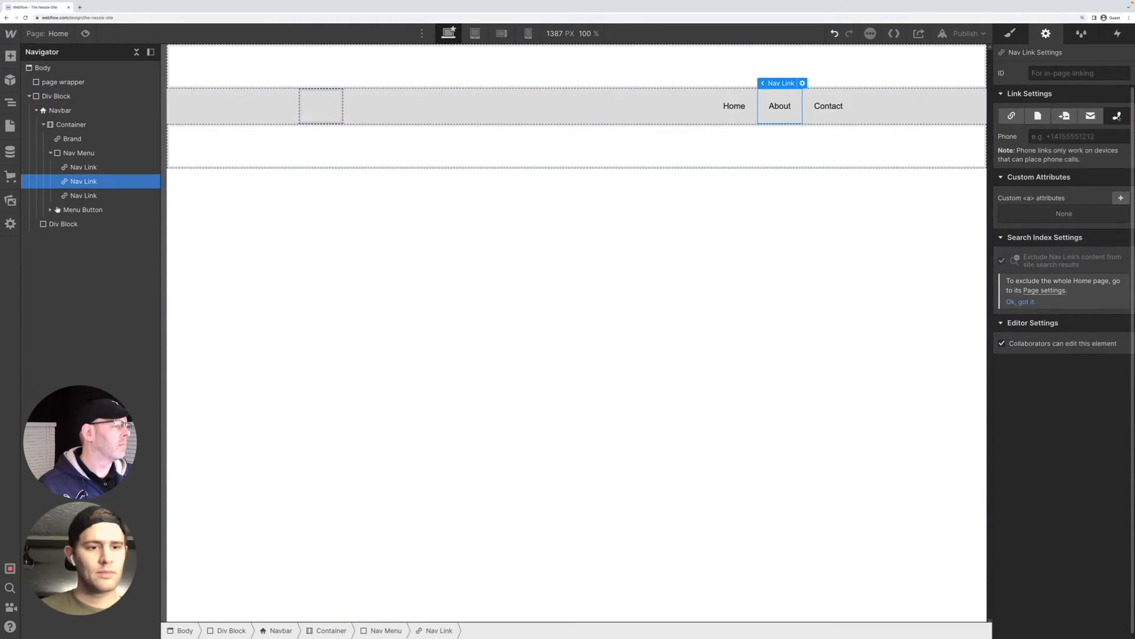
click(831, 112)
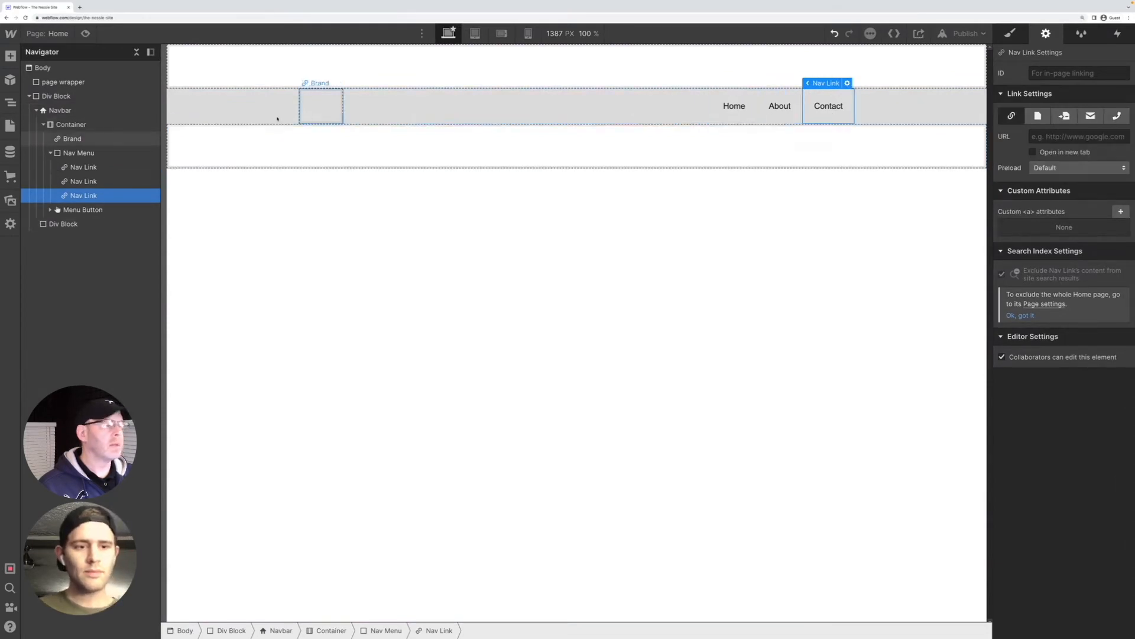
Examine the settings of the navbar's Menu Button and its nested Icon
click(83, 210)
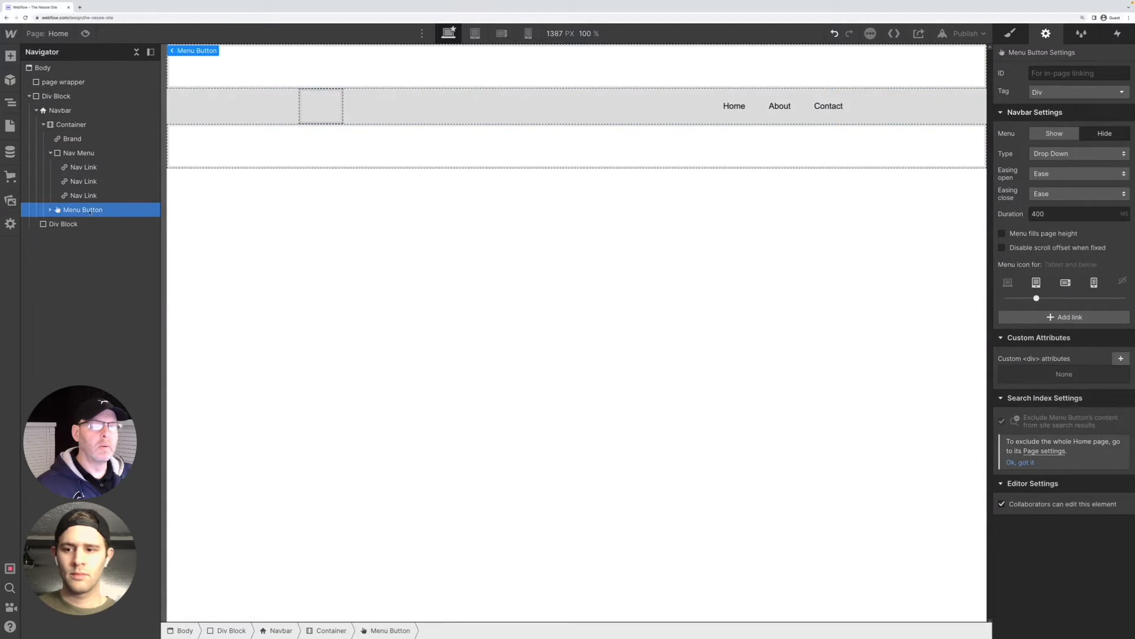
click(51, 210)
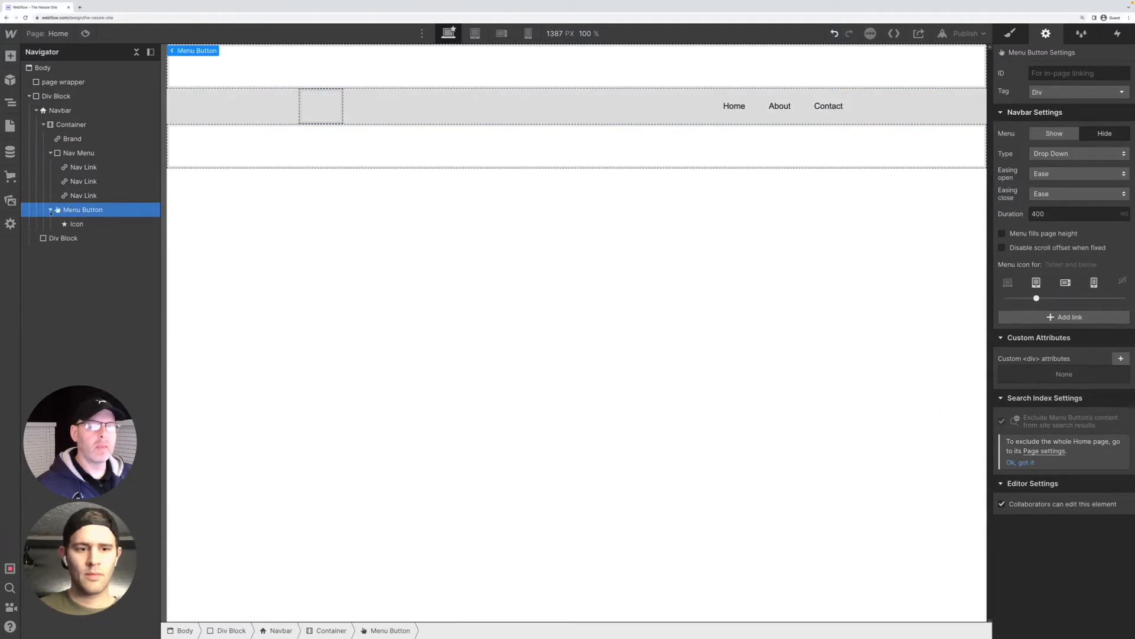
click(78, 224)
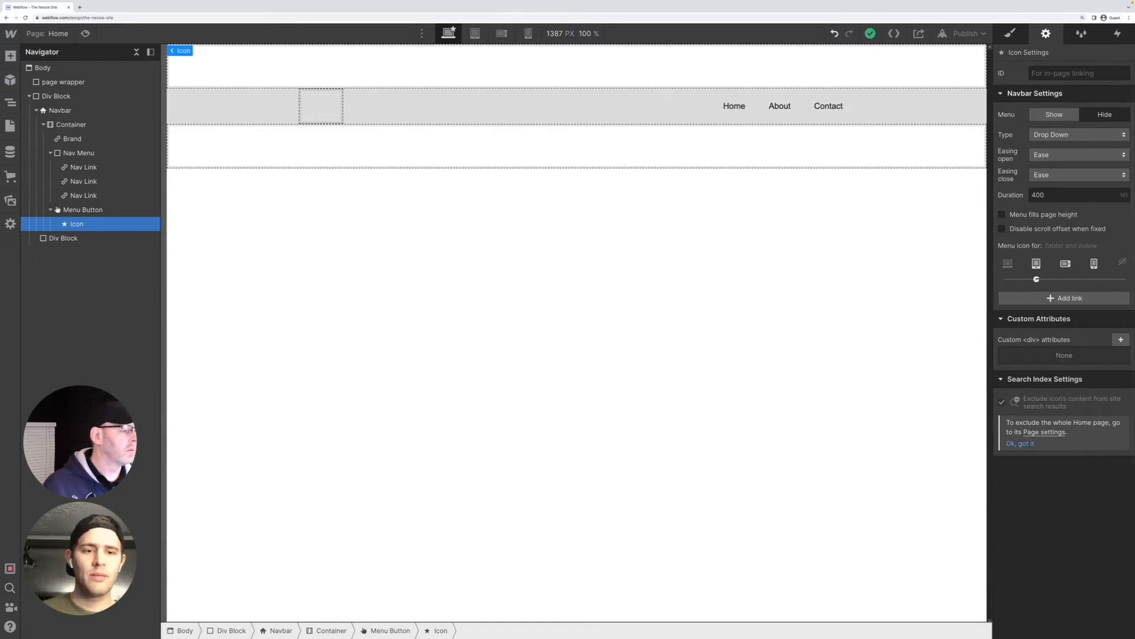
Try the menu icon visibility at Phone (L) and below and Always appear, and return it to Tablet and below
drag(1046, 279, 1062, 279)
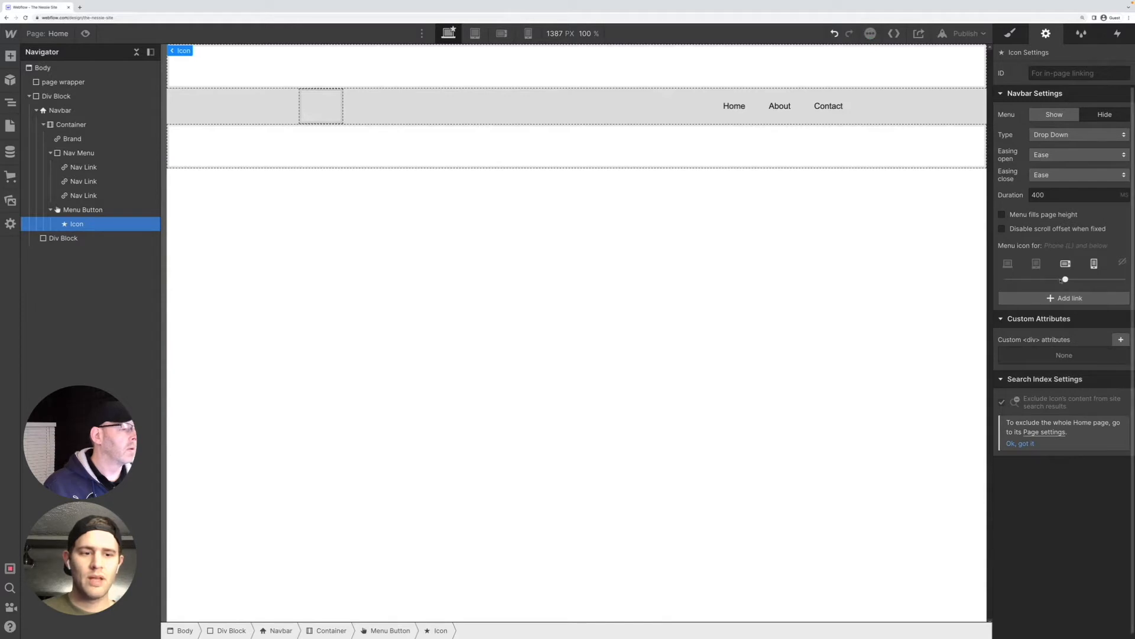
drag(1064, 279, 1008, 279)
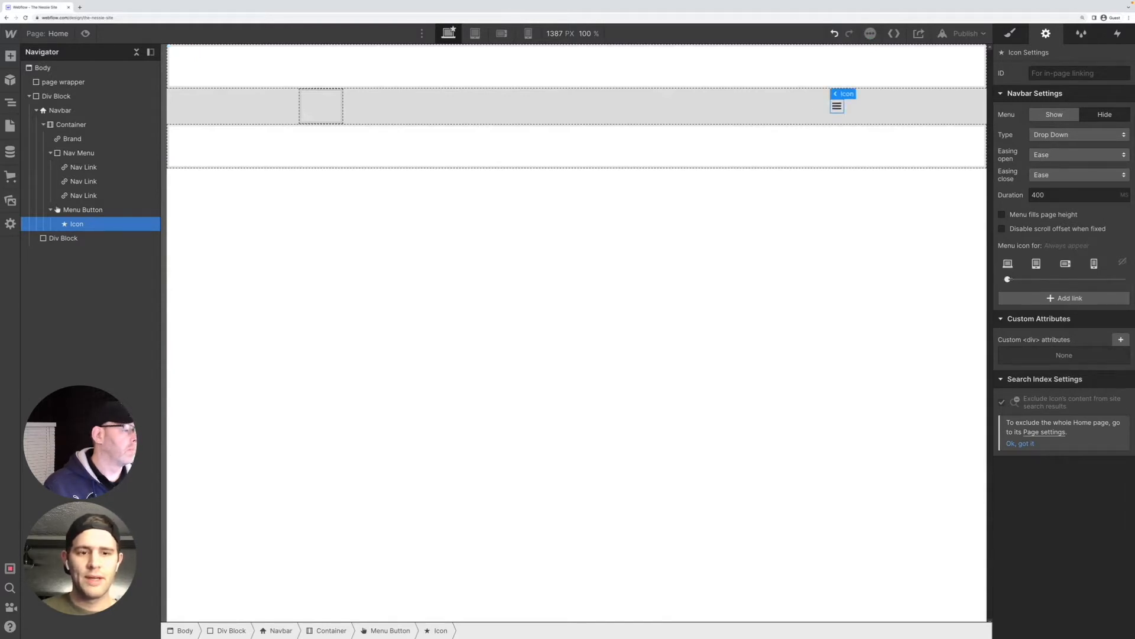
drag(1008, 279, 1034, 279)
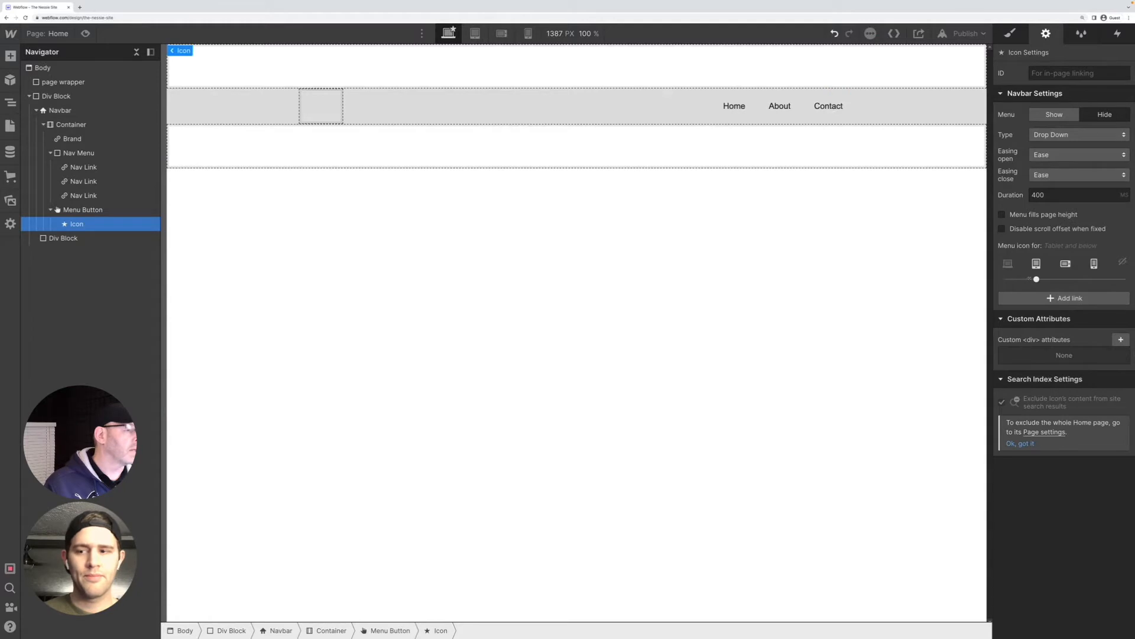
mouse_move(1036, 279)
mouse_down()
mouse_move(1008, 279)
mouse_move(1036, 279)
mouse_up()
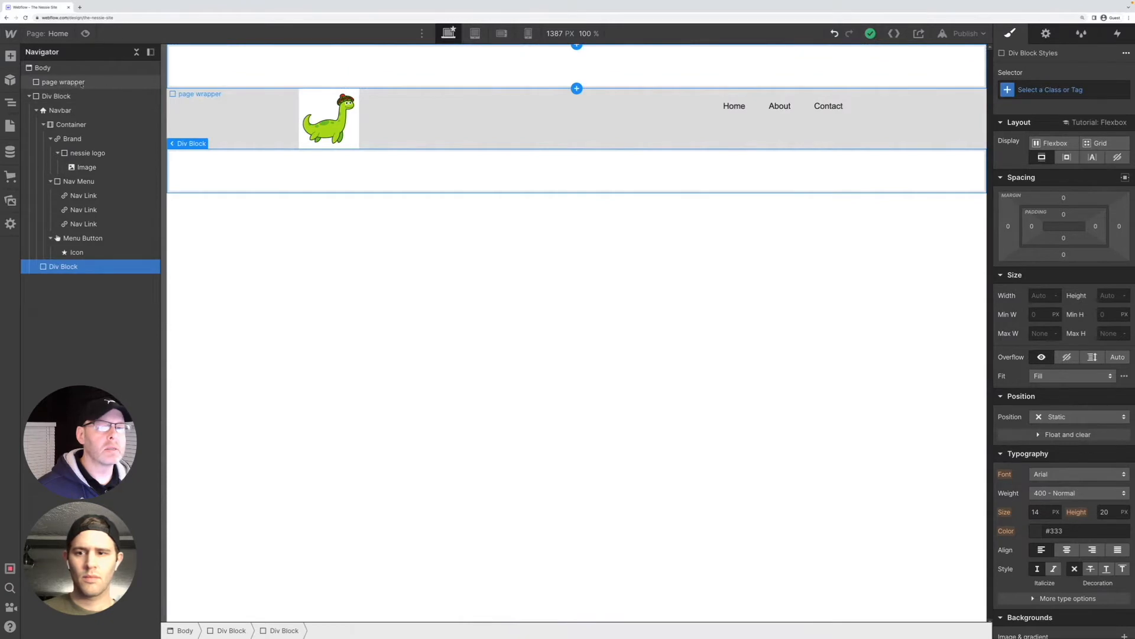
Nest the div block holding the navbar inside the page wrapper and expand its nested elements
click(81, 83)
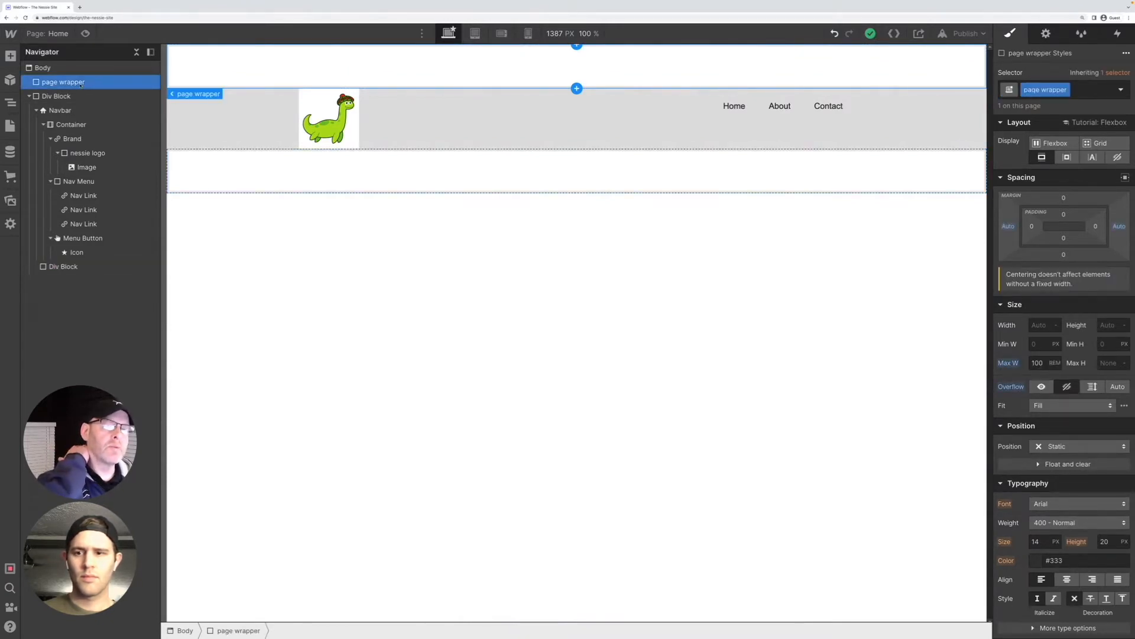
click(57, 95)
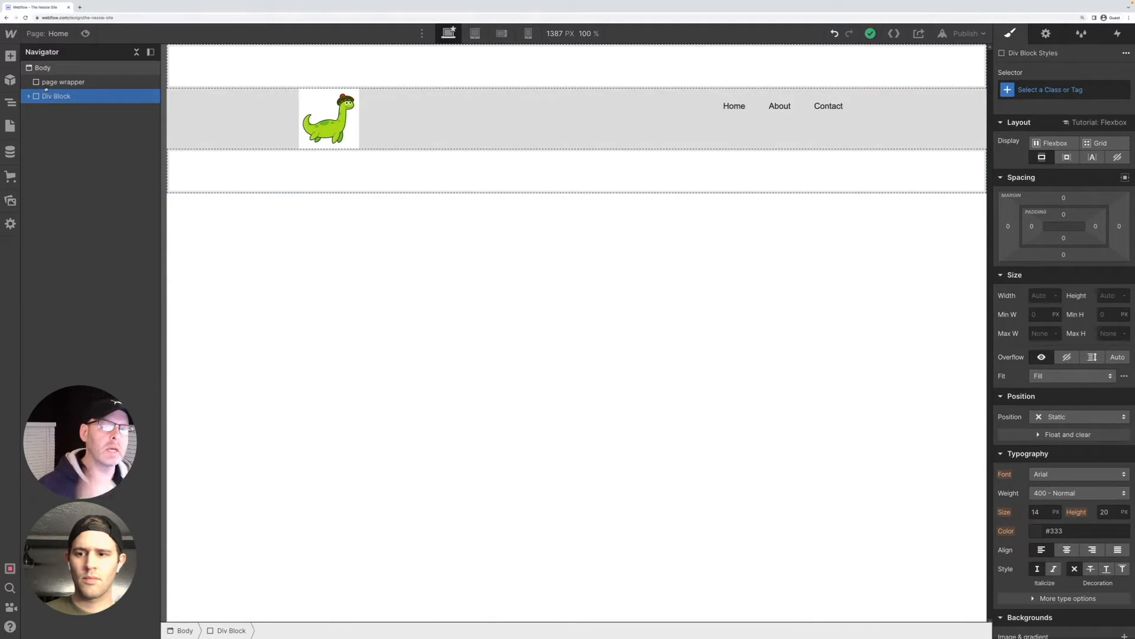
drag(50, 85, 63, 83)
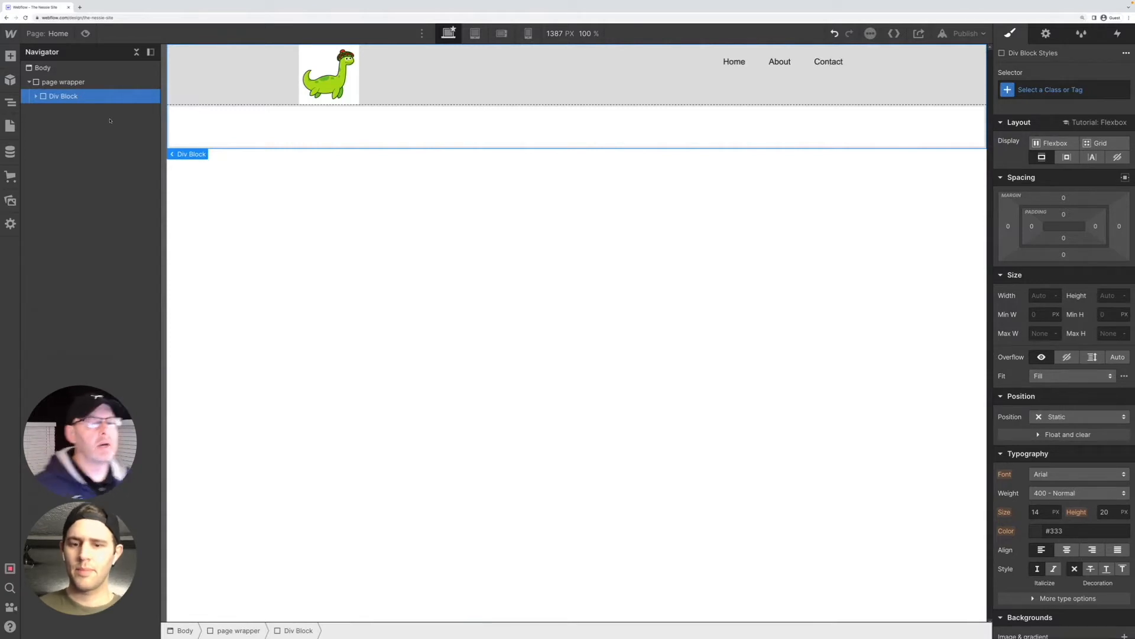
click(36, 95)
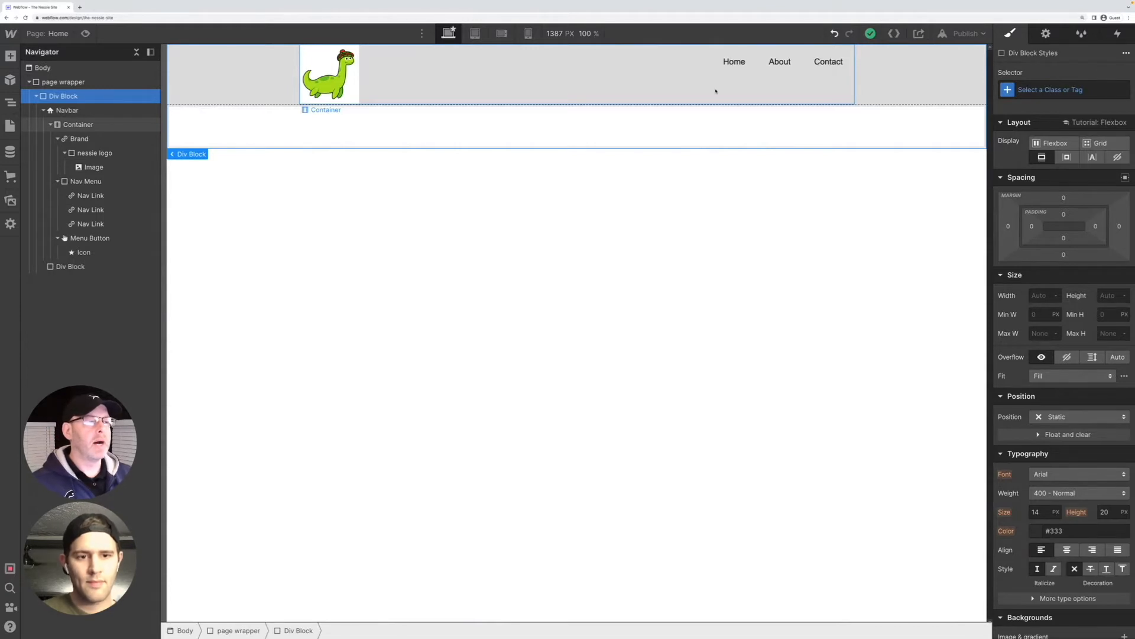
Display the navbar's container as flexbox, with its items aligned to the center and justified to the start
click(663, 99)
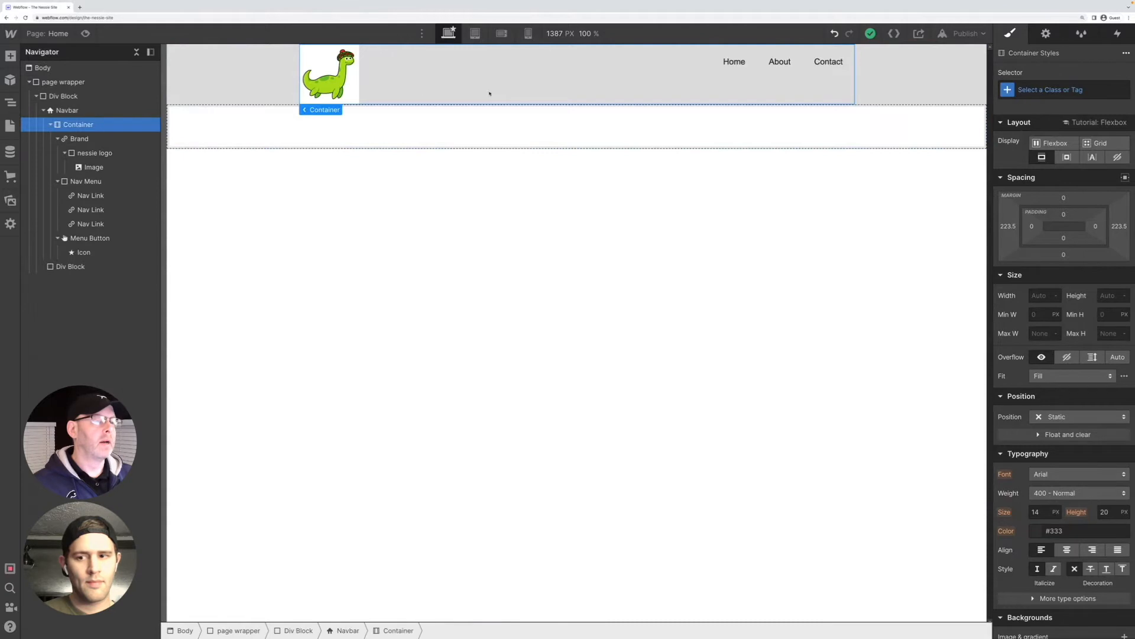
click(285, 89)
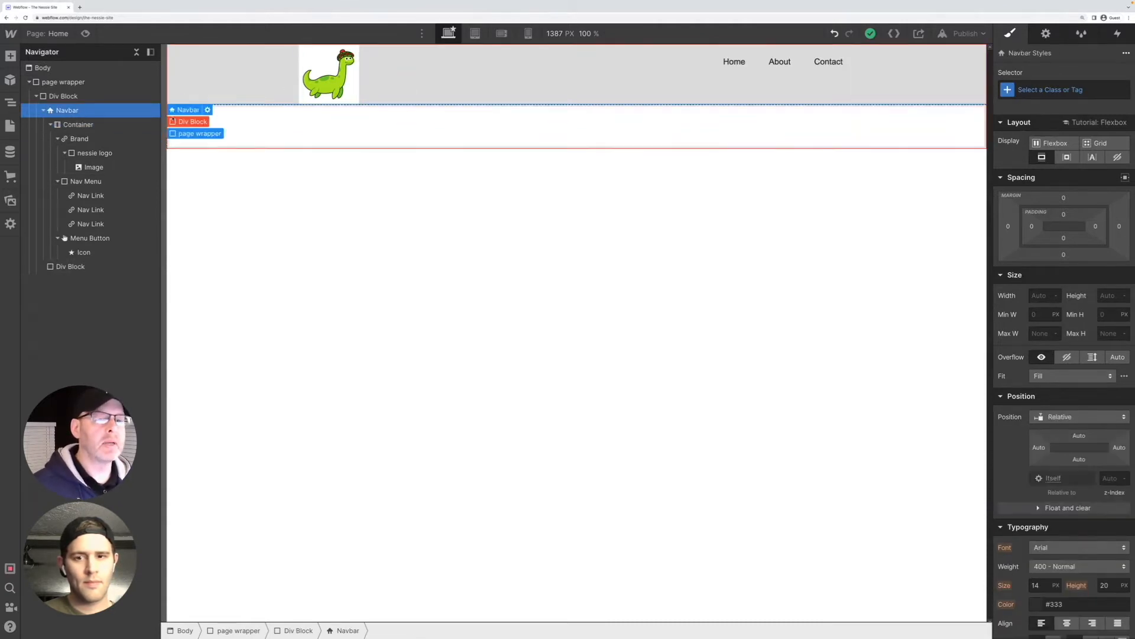
click(111, 126)
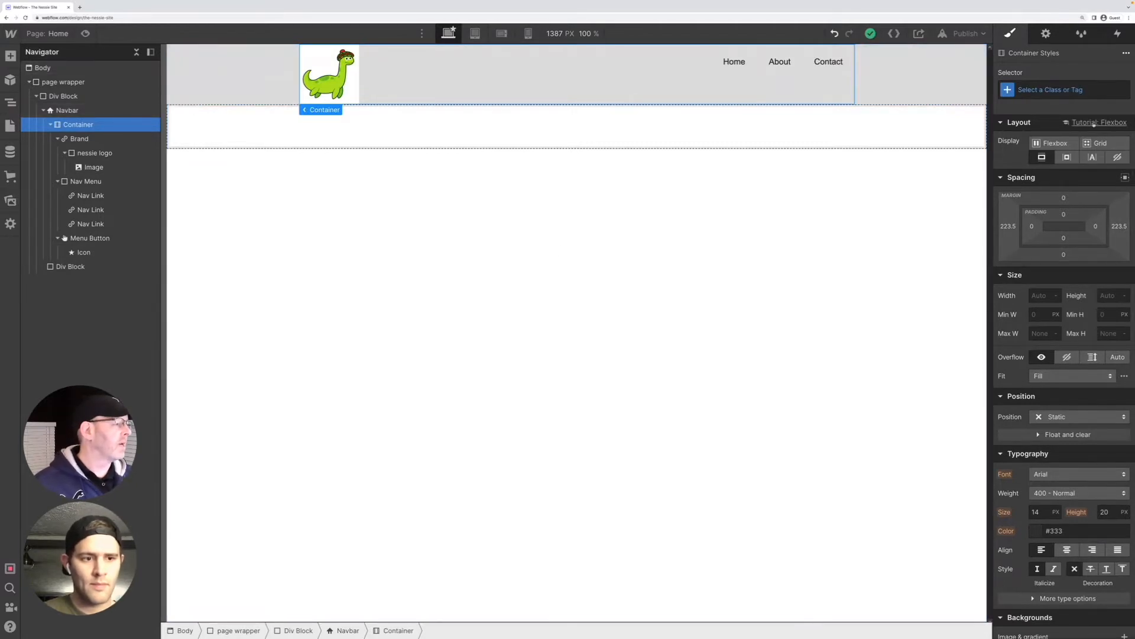
click(1055, 144)
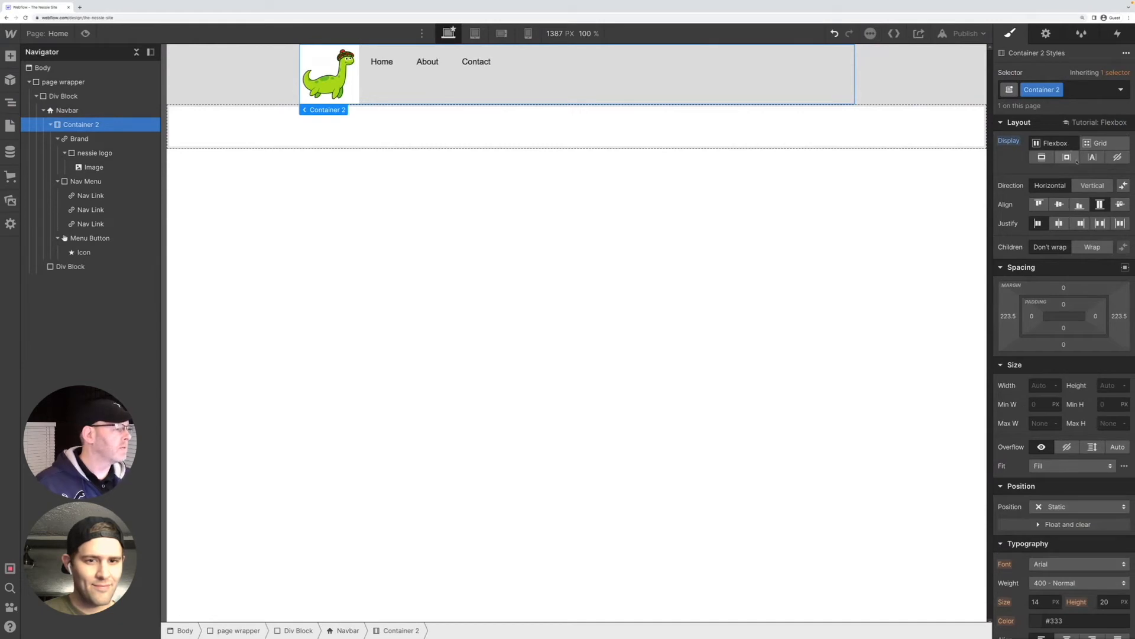
click(1059, 204)
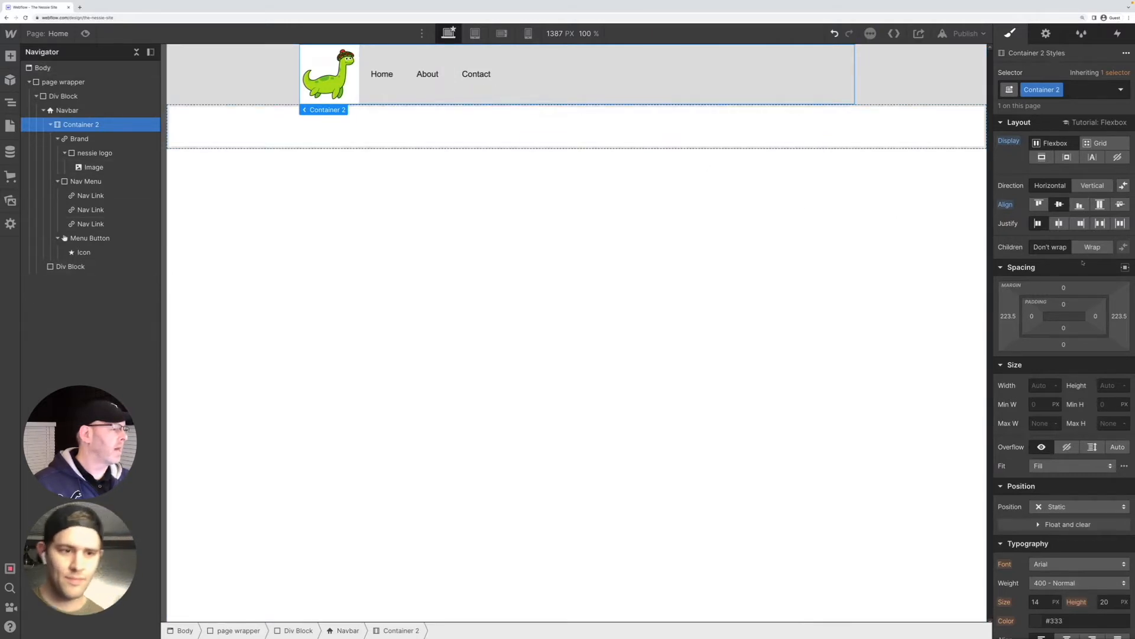
click(1059, 224)
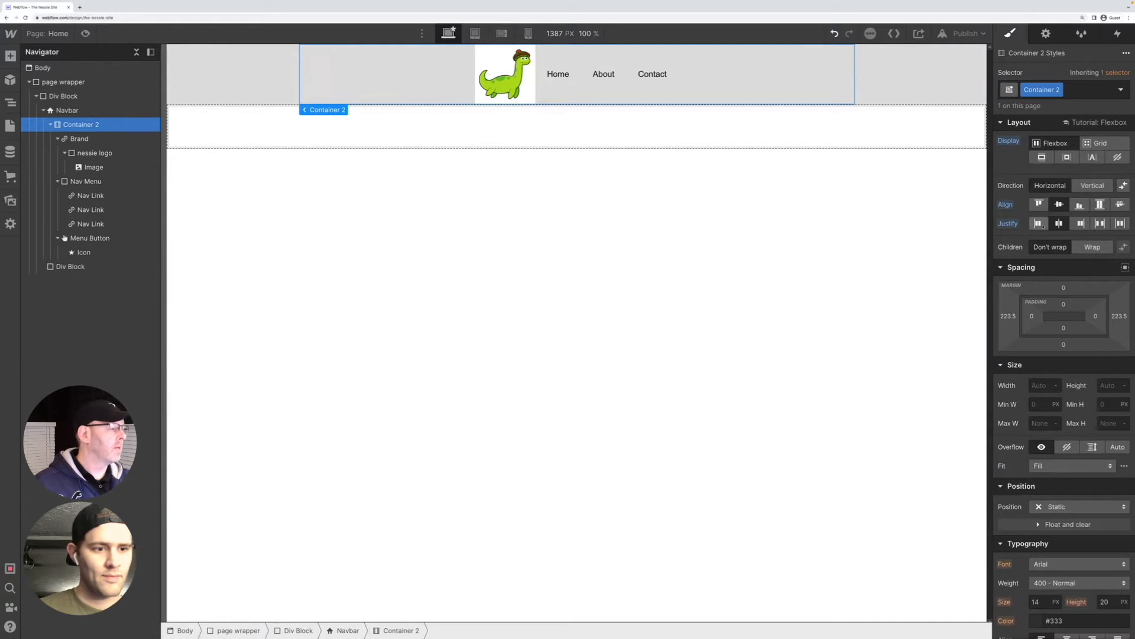
click(1038, 224)
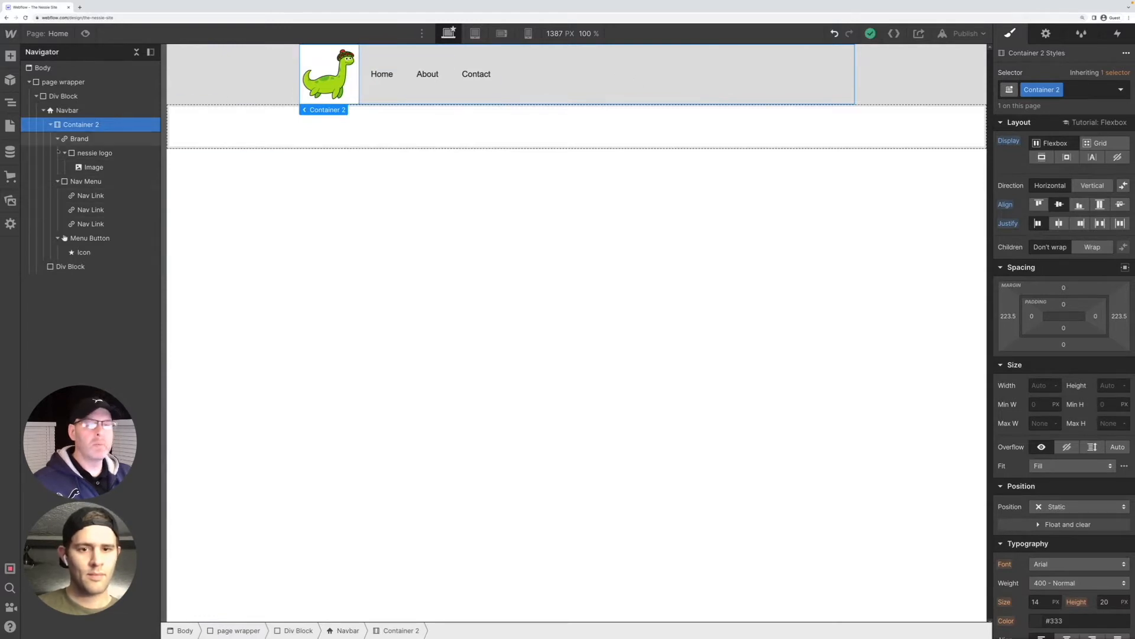
right_click(79, 126)
click(206, 312)
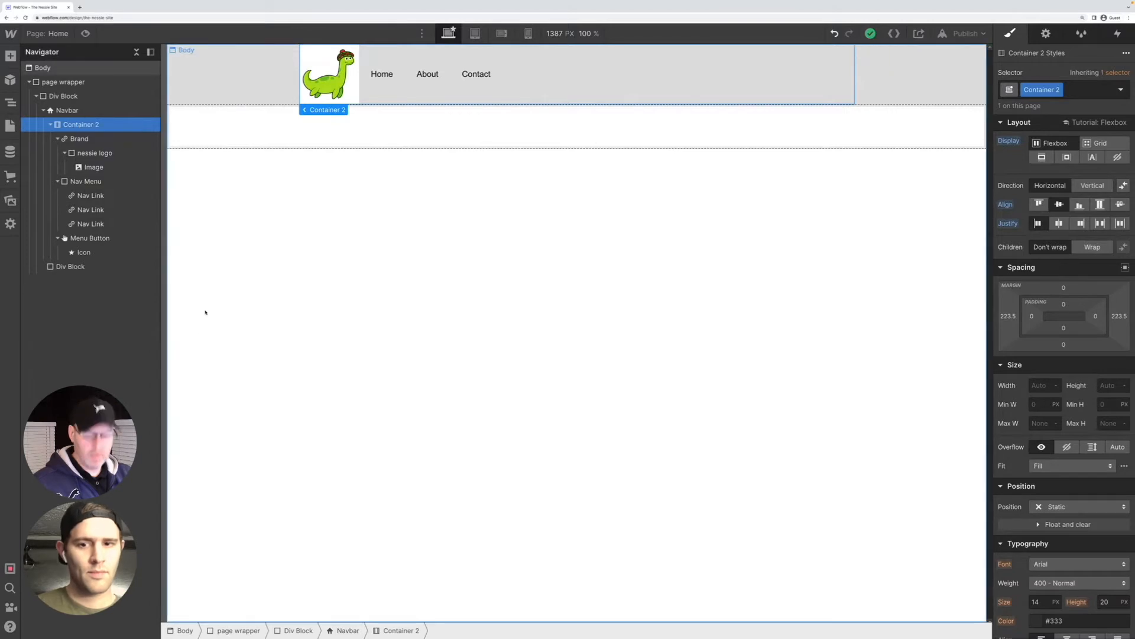
key(ctrl+e)
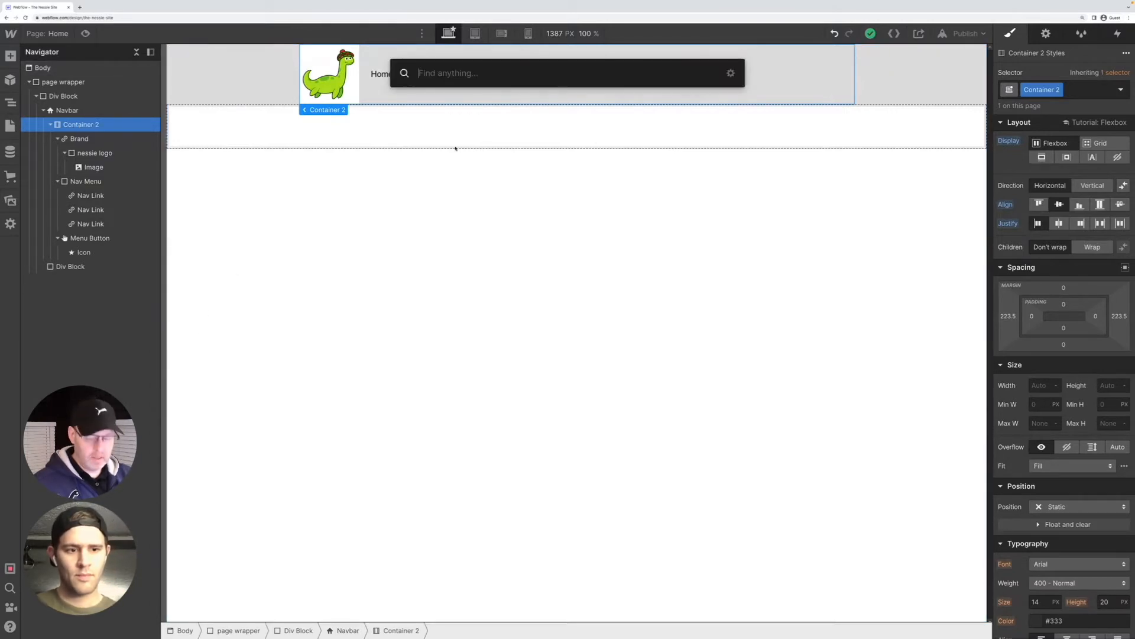
text(div)
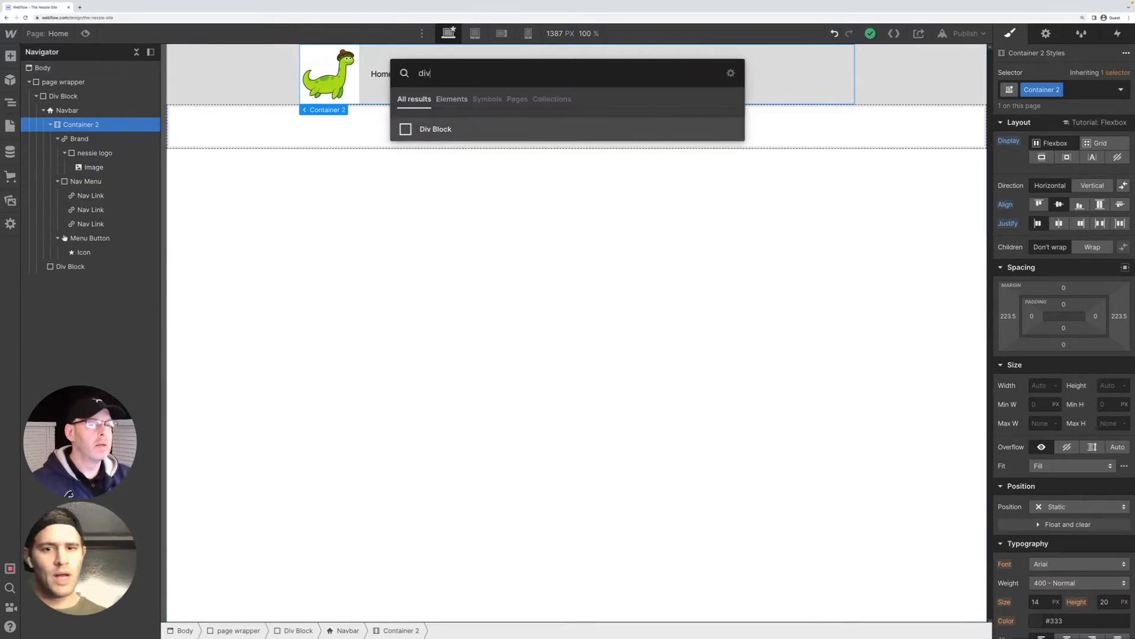
key(Escape)
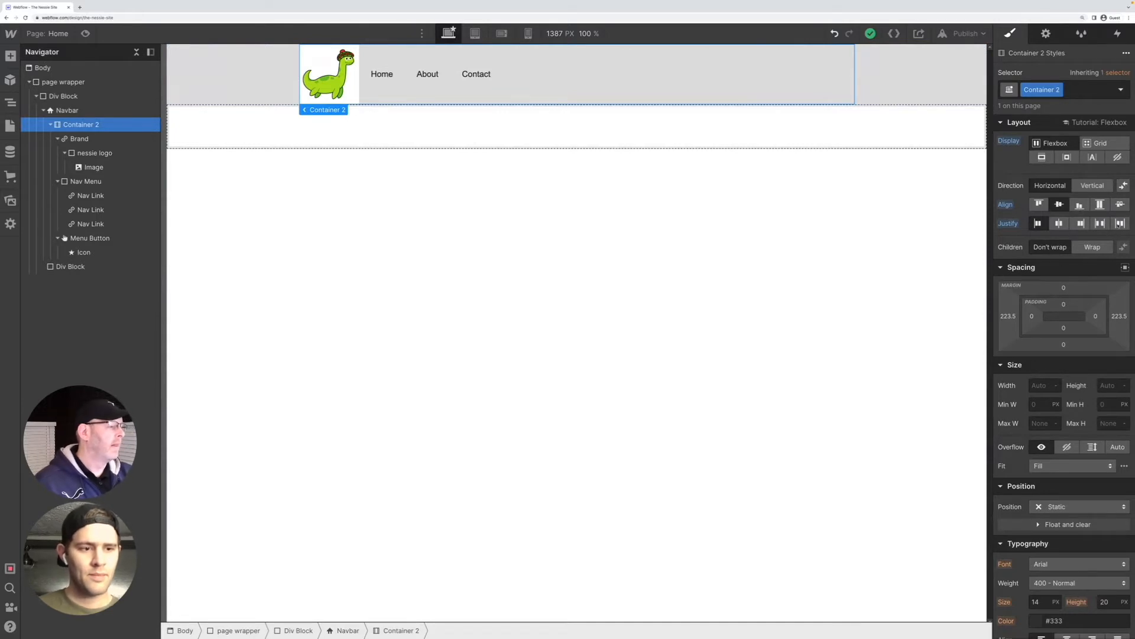
Justify the navbar container's items with space between
click(1120, 223)
click(1100, 223)
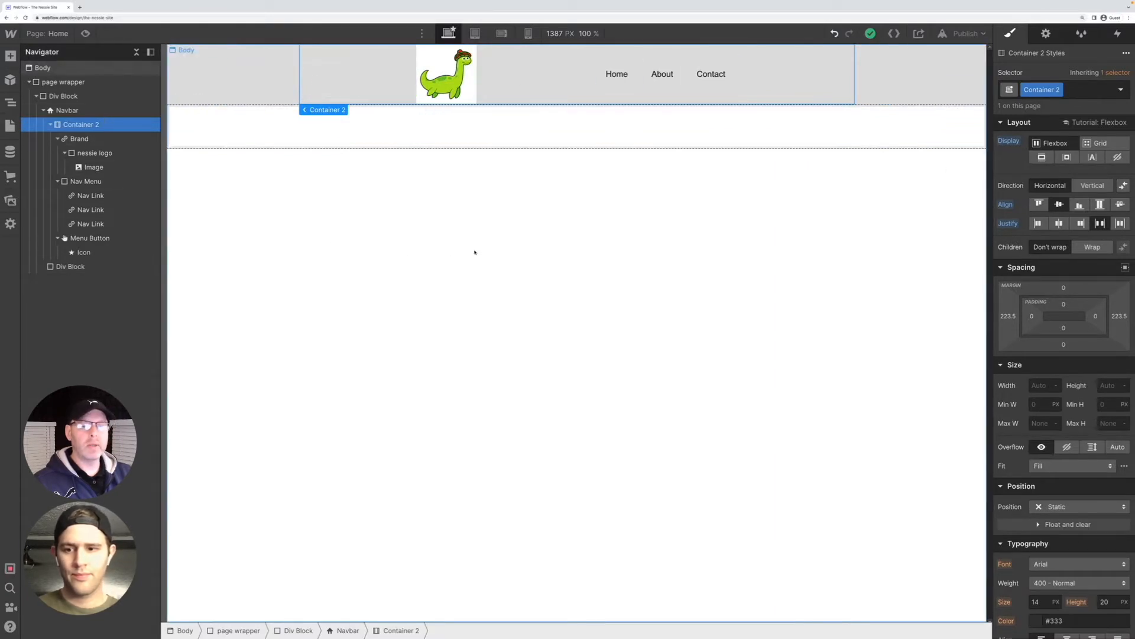
Set the Nav Menu's left margin to Auto
click(111, 182)
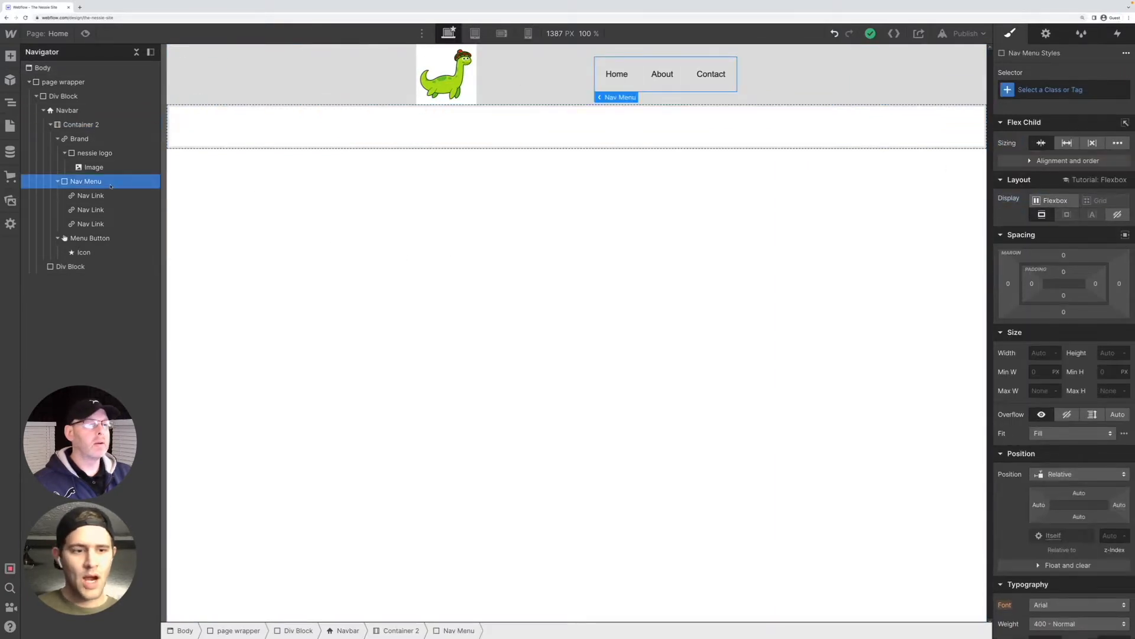
mouse_move(607, 97)
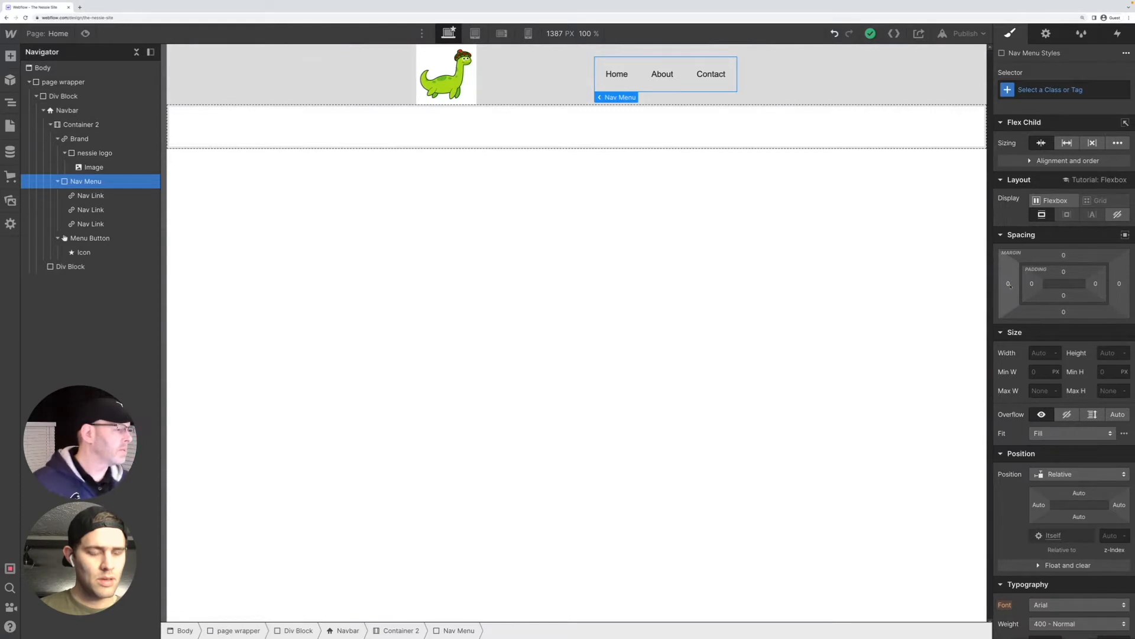
drag(1008, 283, 1002, 283)
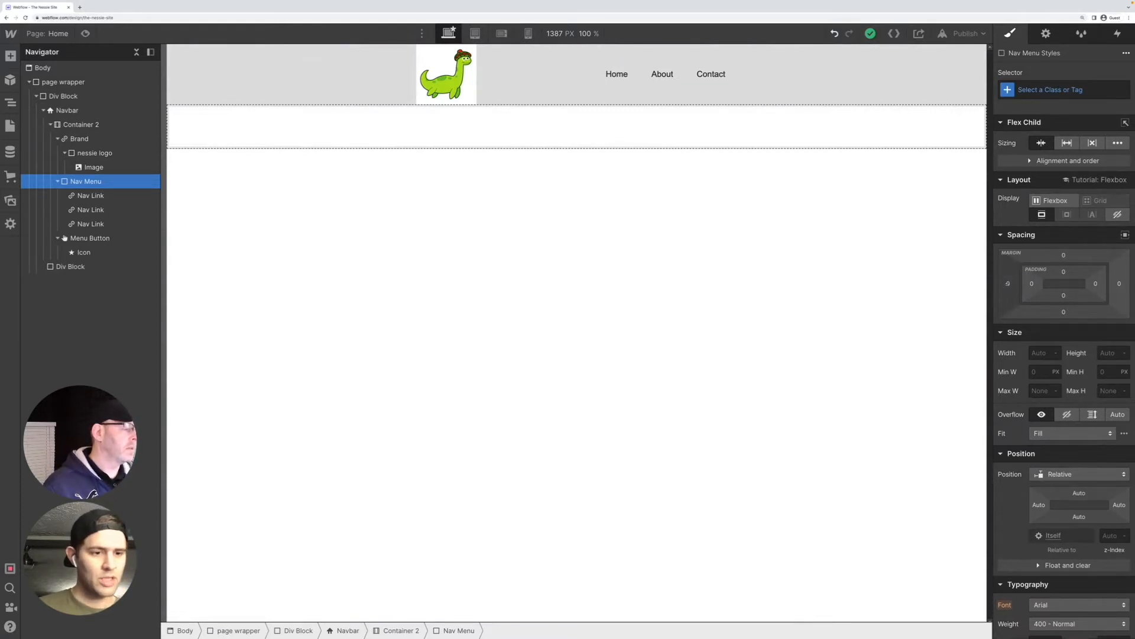
drag(1007, 284, 1008, 285)
click(1009, 283)
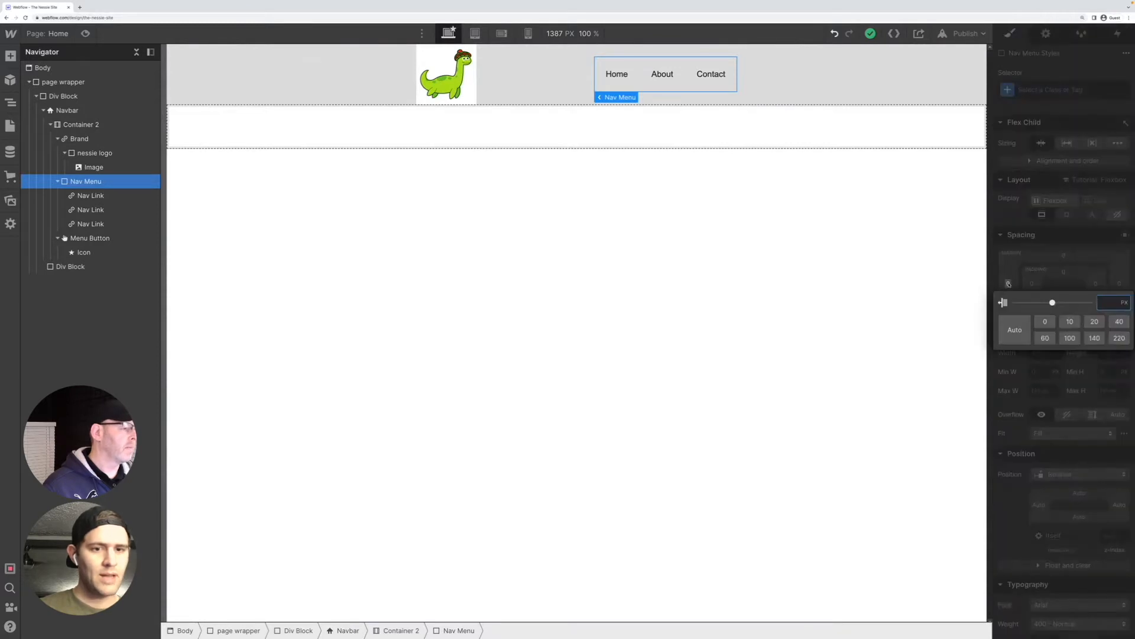
click(1023, 330)
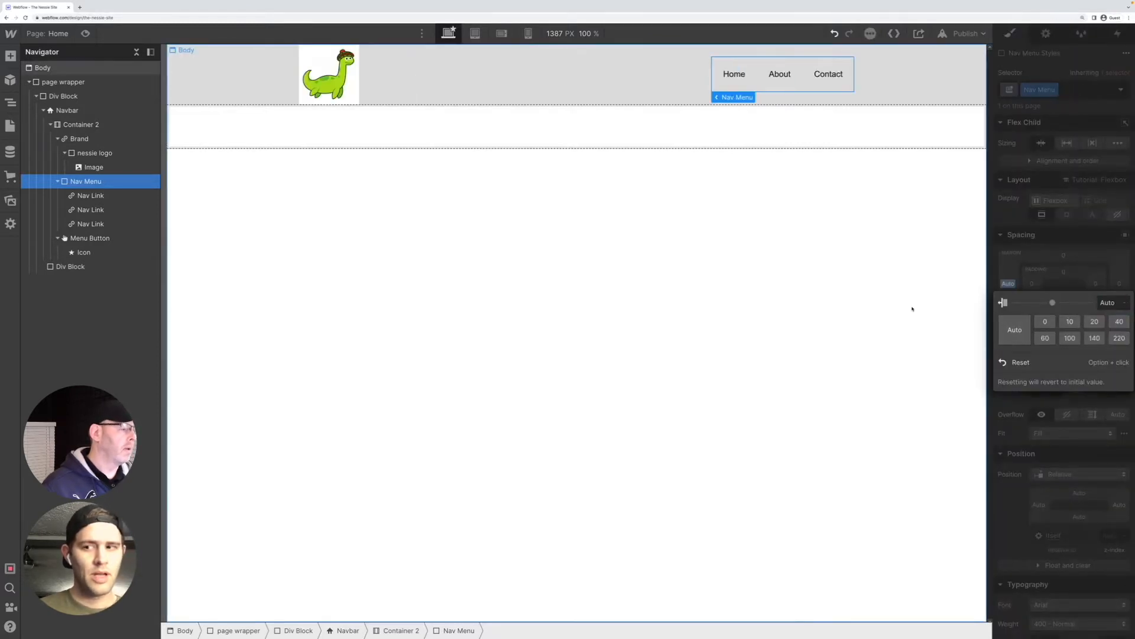
click(751, 201)
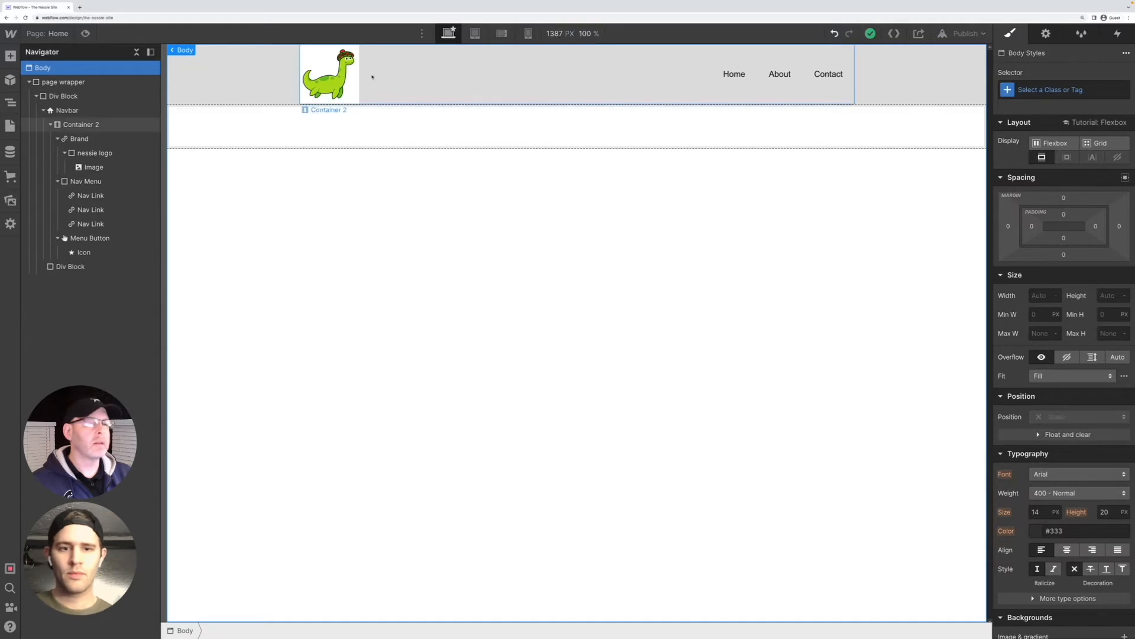
Set the navbar's top and bottom padding to 23 px each
click(122, 109)
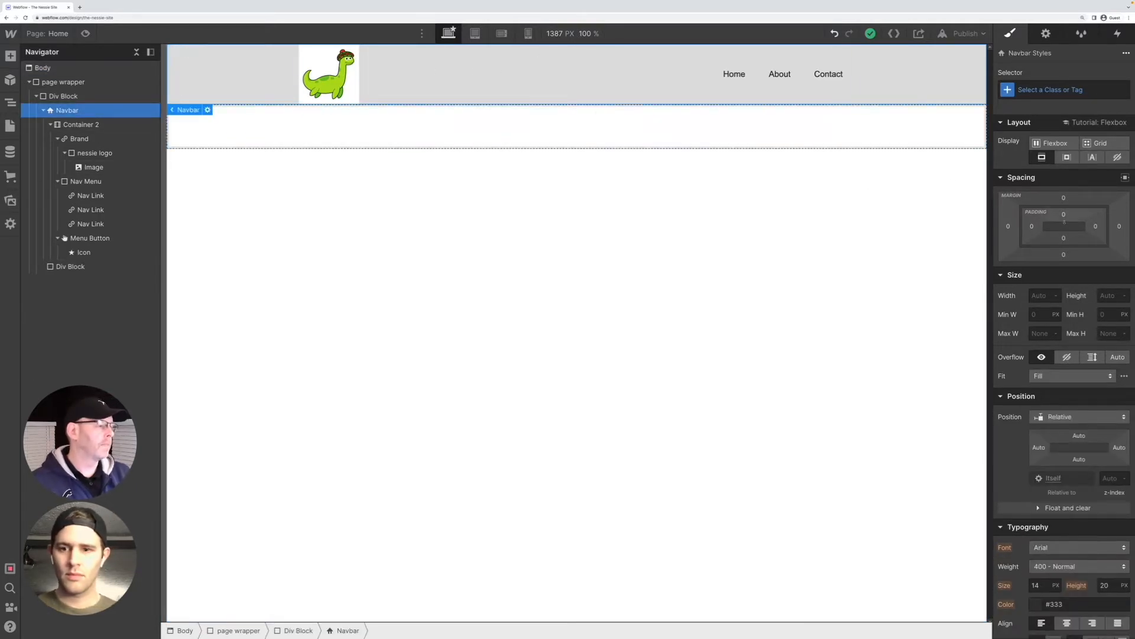
drag(1063, 221, 1062, 237)
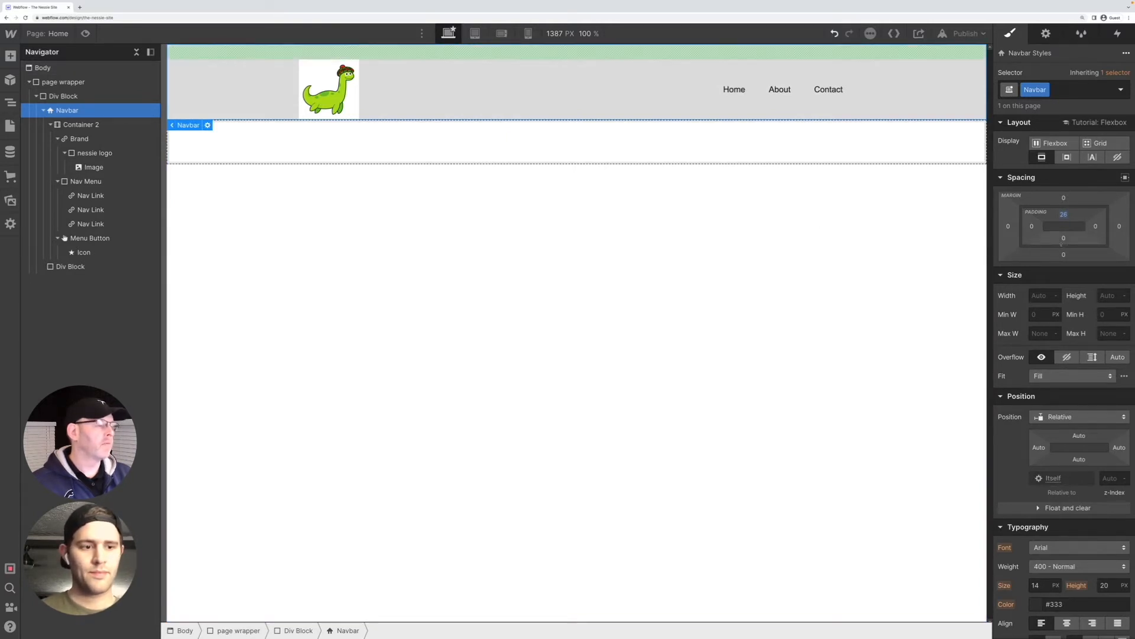
drag(1063, 244, 1061, 232)
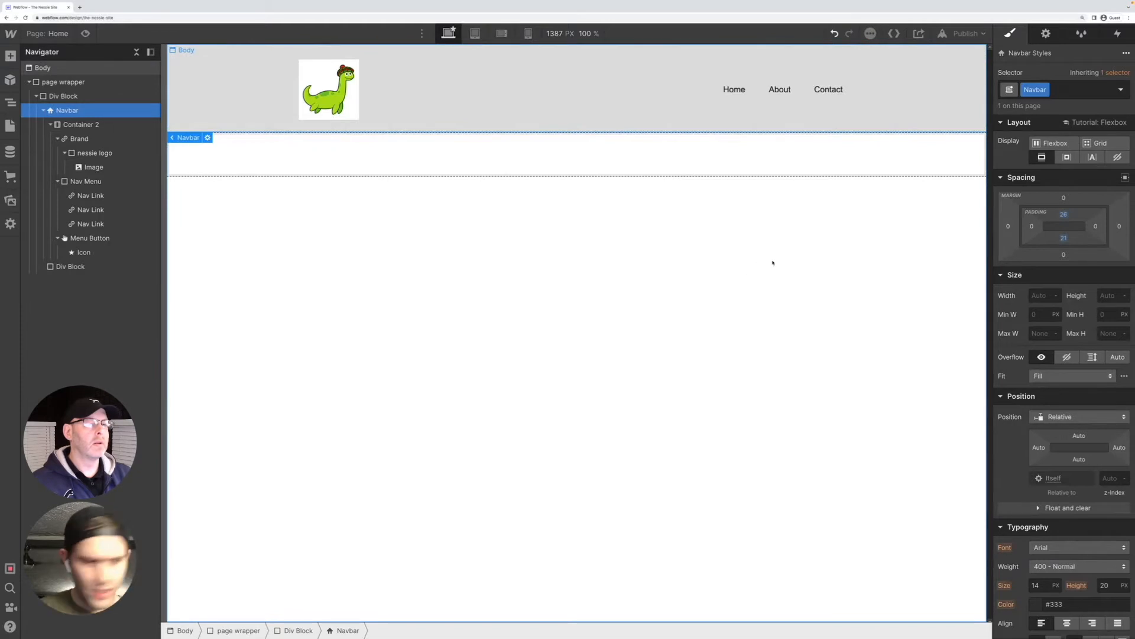
right_click(1064, 241)
click(1062, 241)
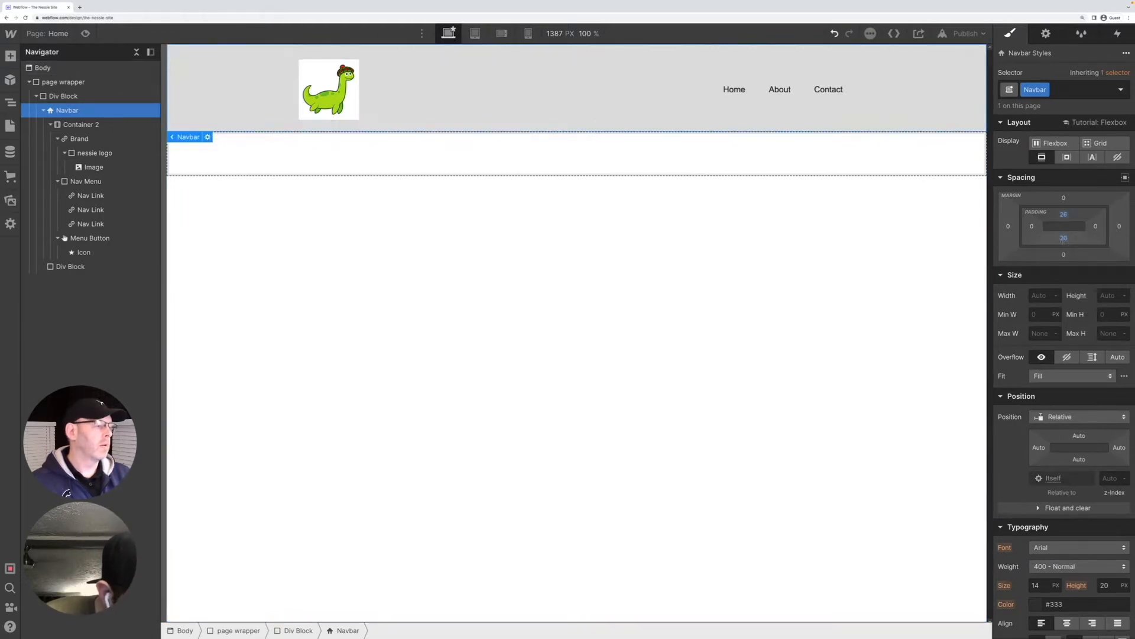
right_click(1062, 241)
drag(1062, 238, 1058, 241)
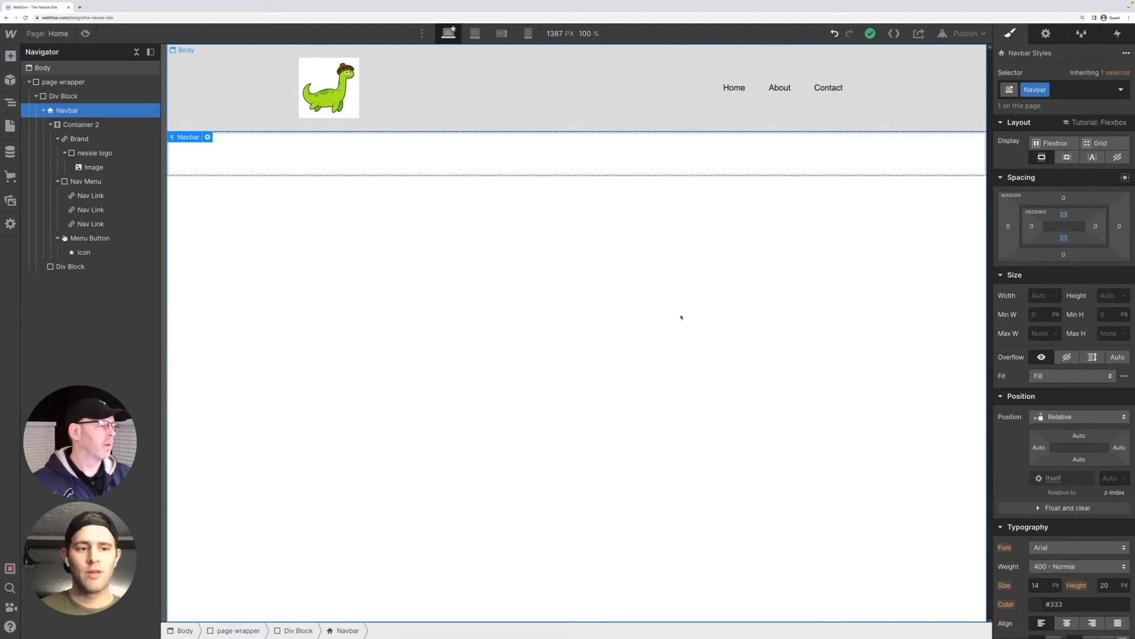
Switch the navbar's top padding to REM units and set it to 2 rem
click(1062, 214)
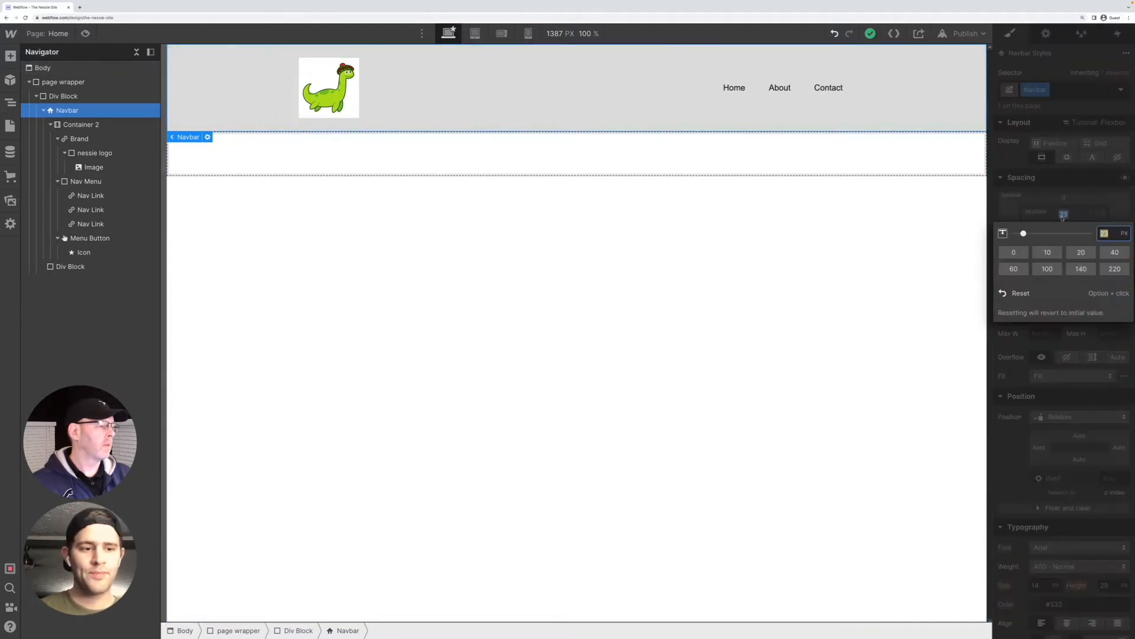
click(1123, 233)
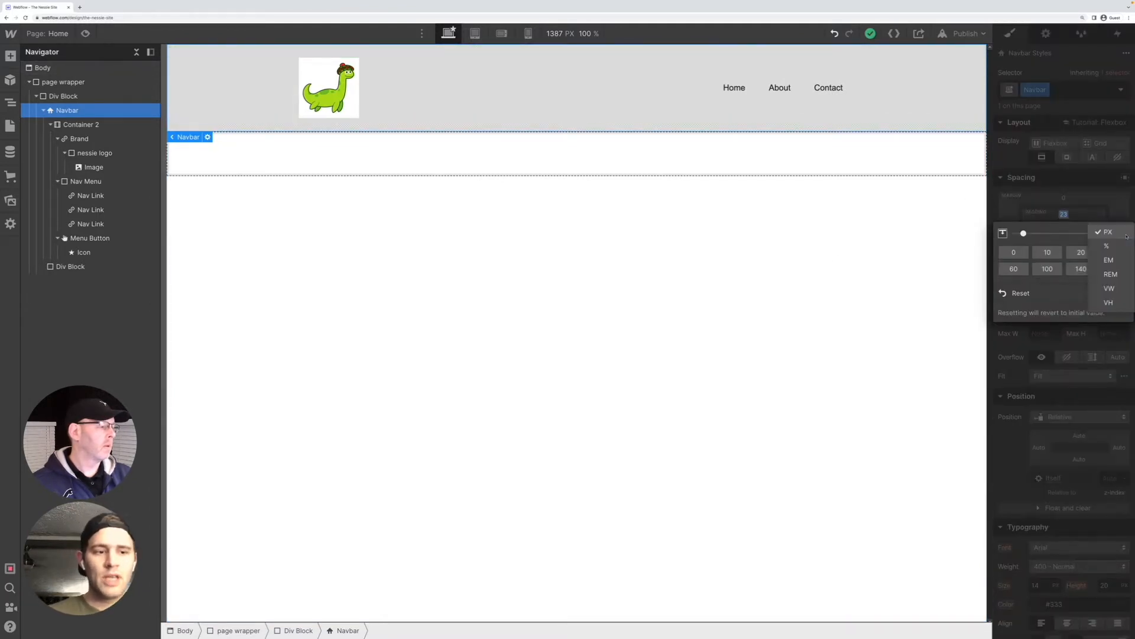
click(1110, 275)
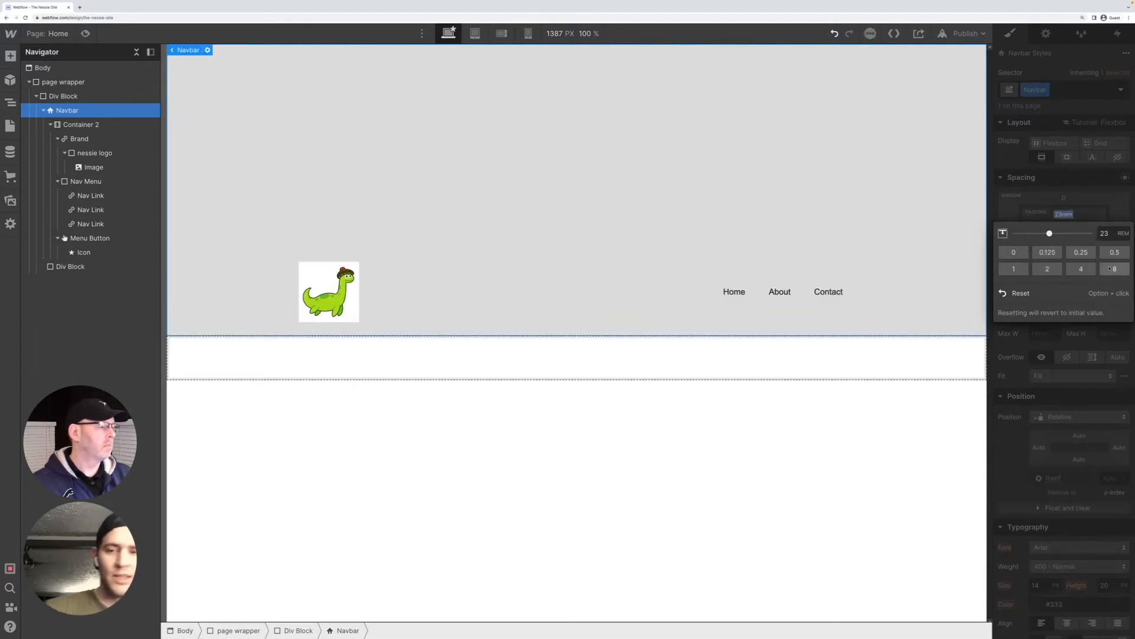
click(1104, 233)
text(2)
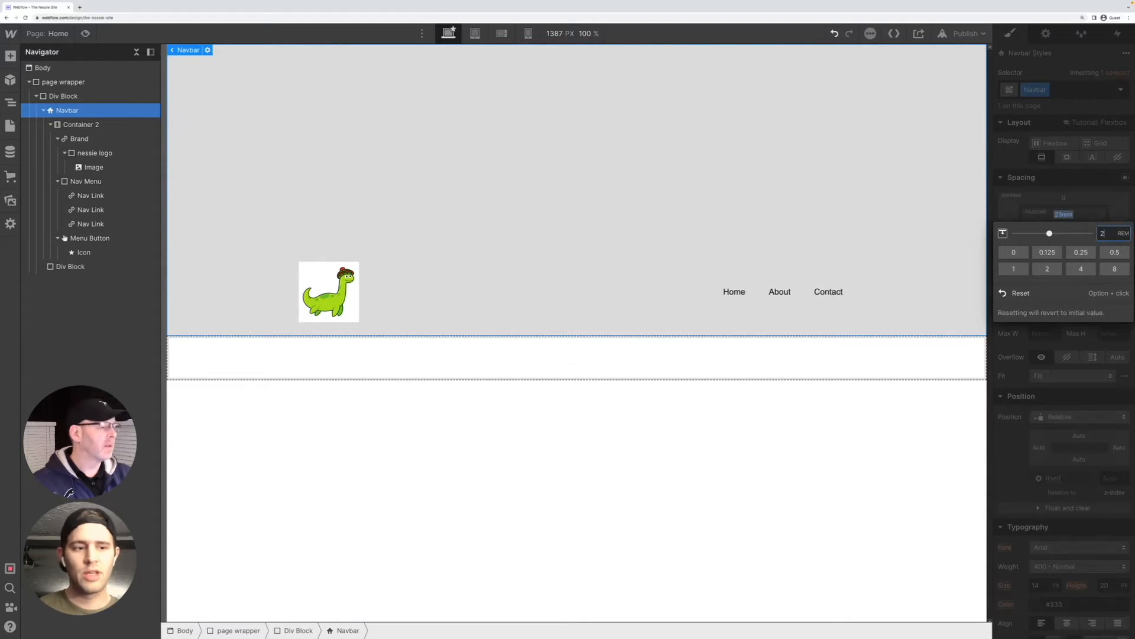
key(Return)
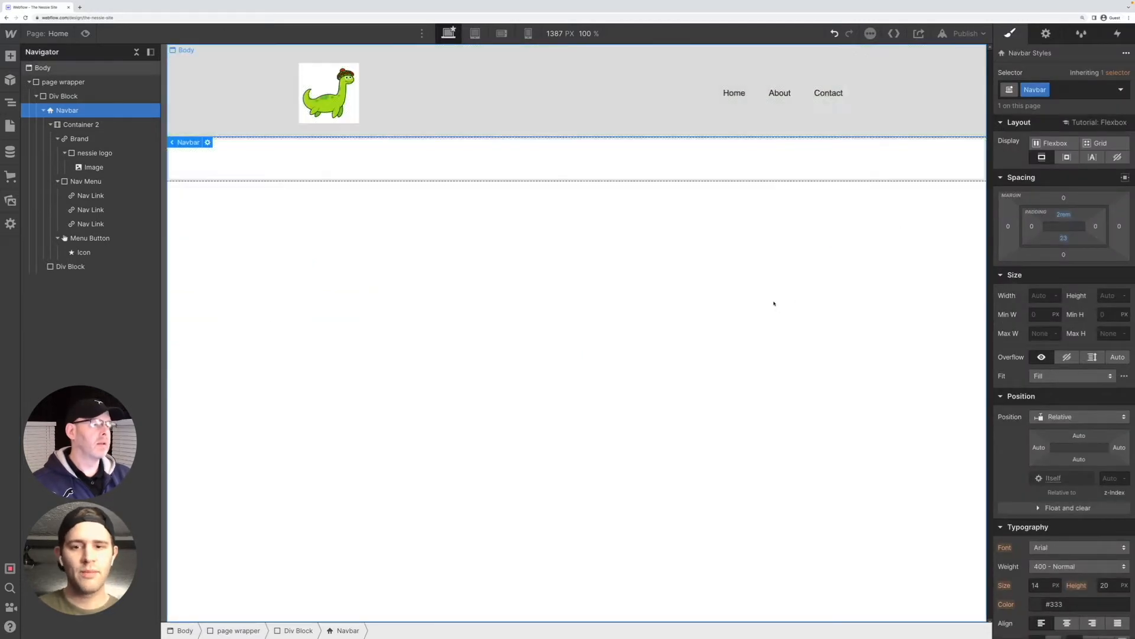
click(774, 303)
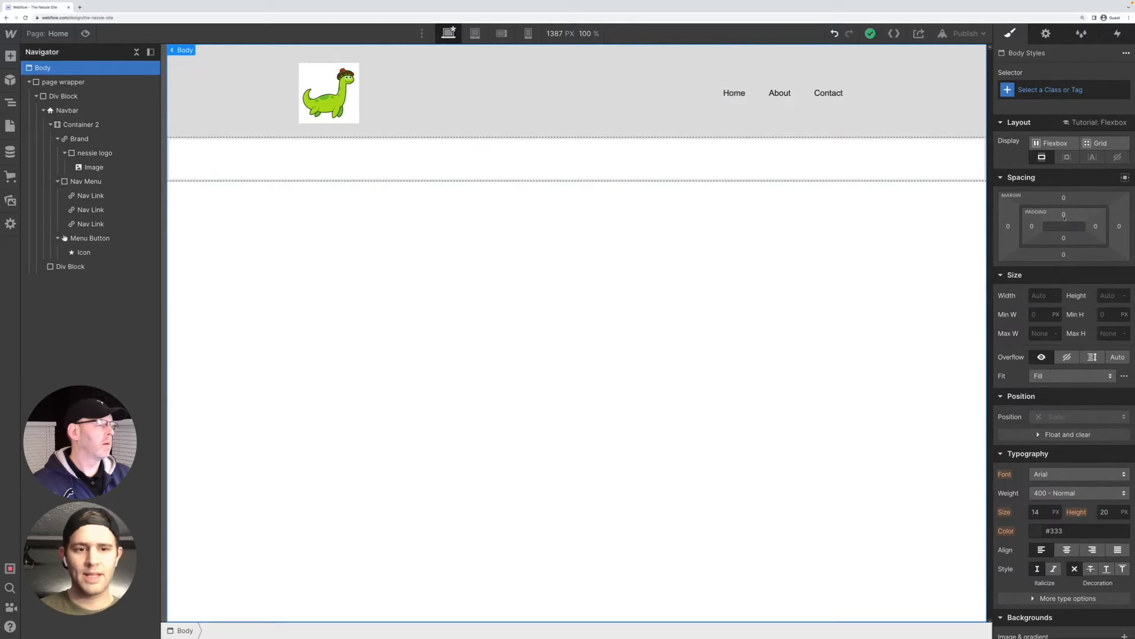
click(59, 111)
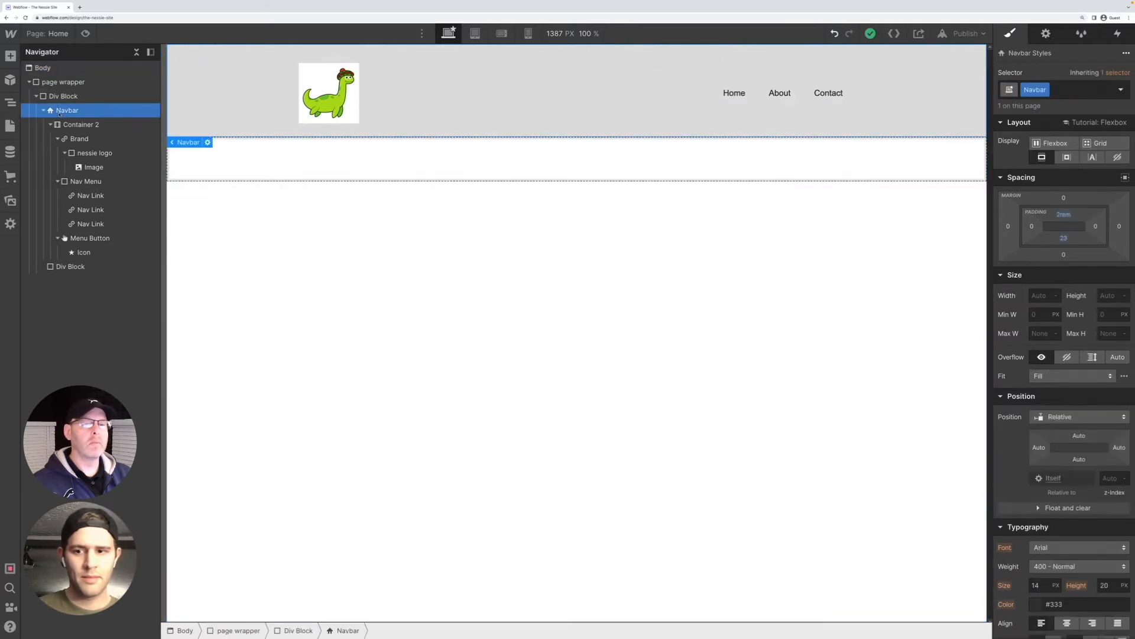
click(1064, 239)
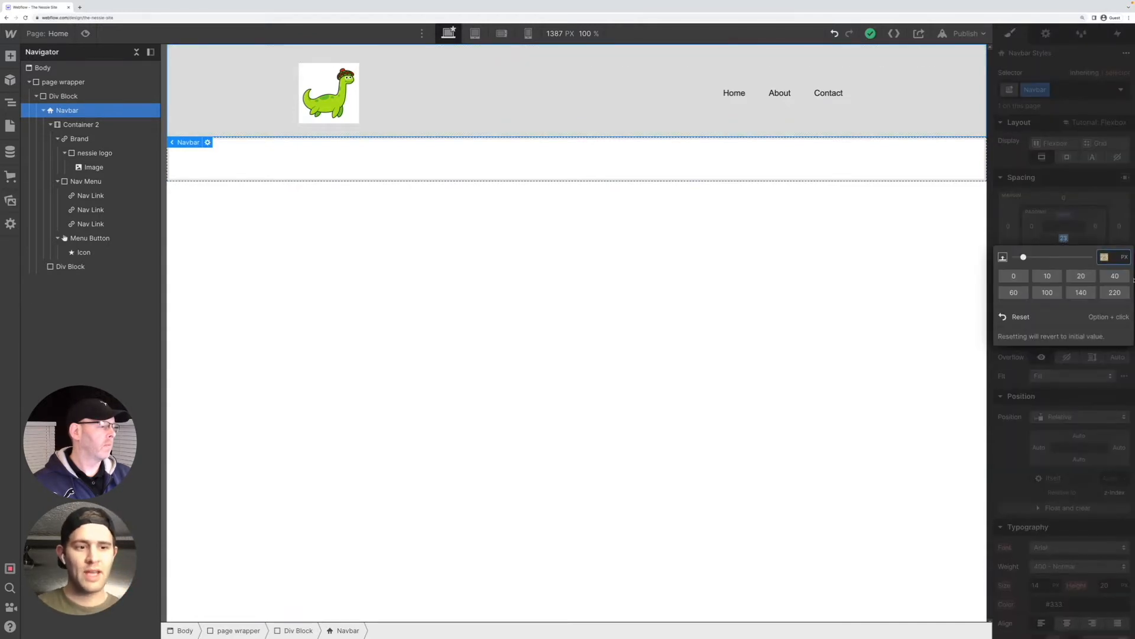
click(970, 263)
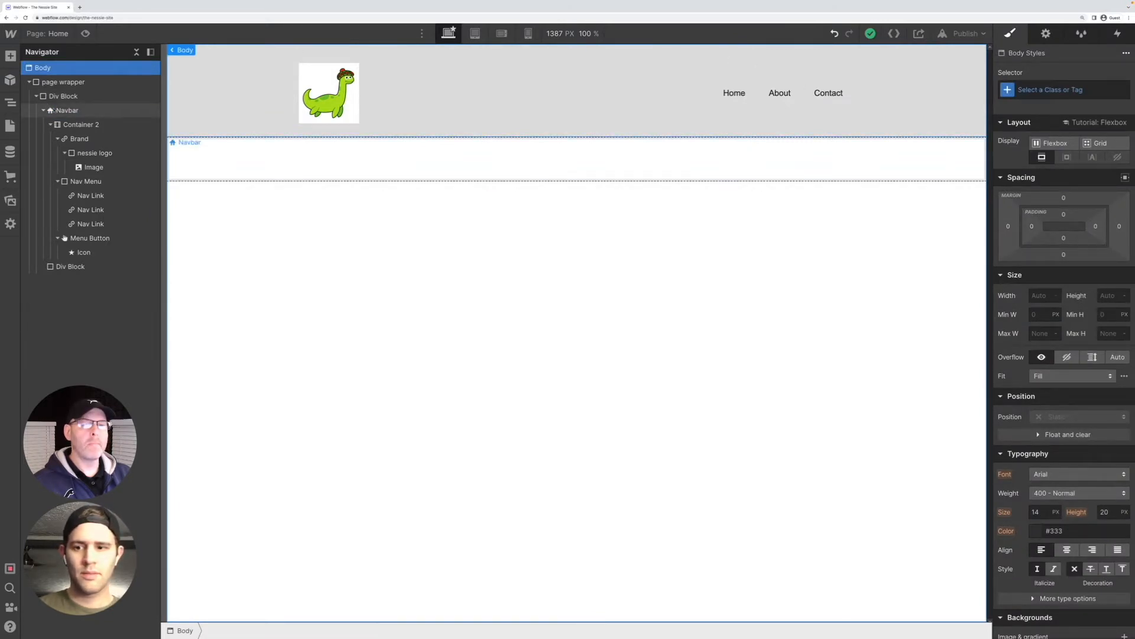
Reset the navbar's top padding, then enter 2 again and change its unit to REM
click(54, 111)
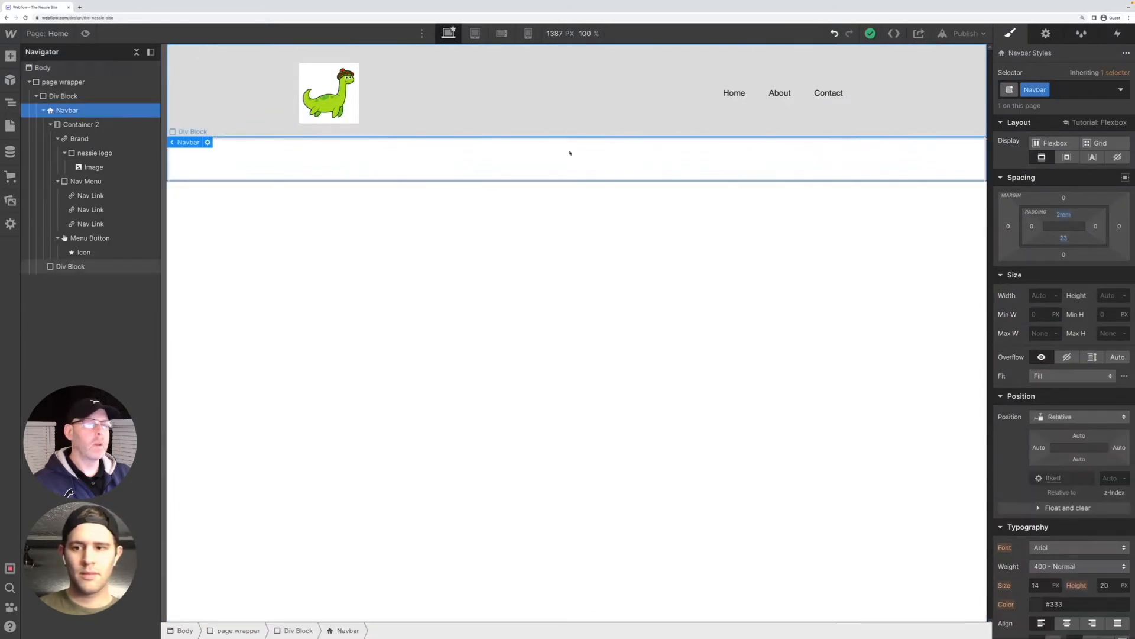
alt+click(1059, 218)
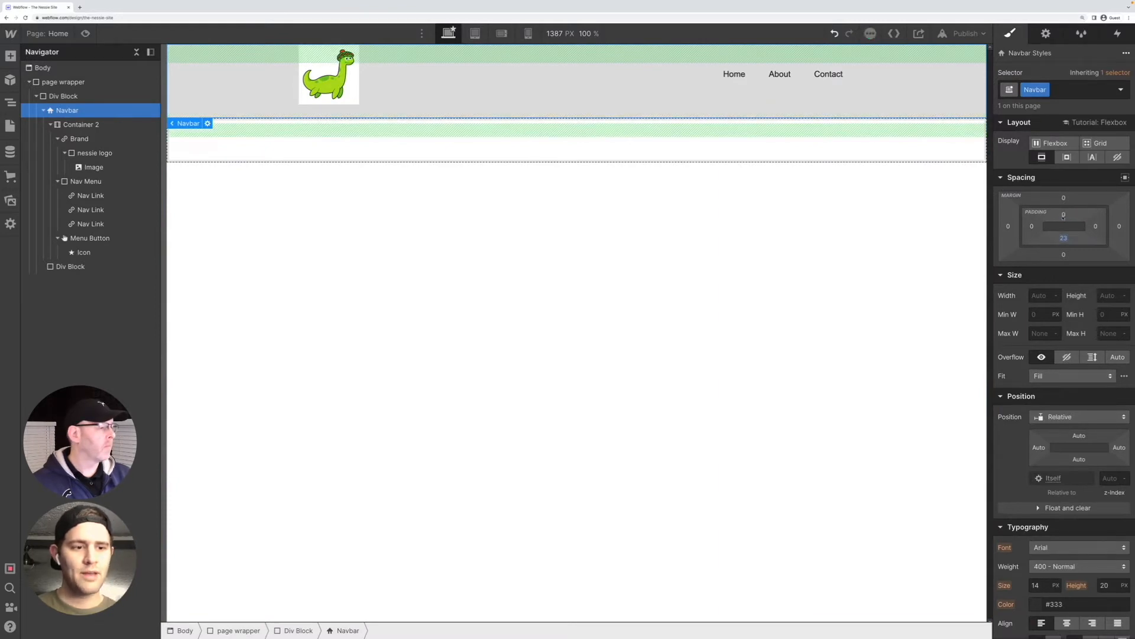
click(1064, 215)
click(976, 233)
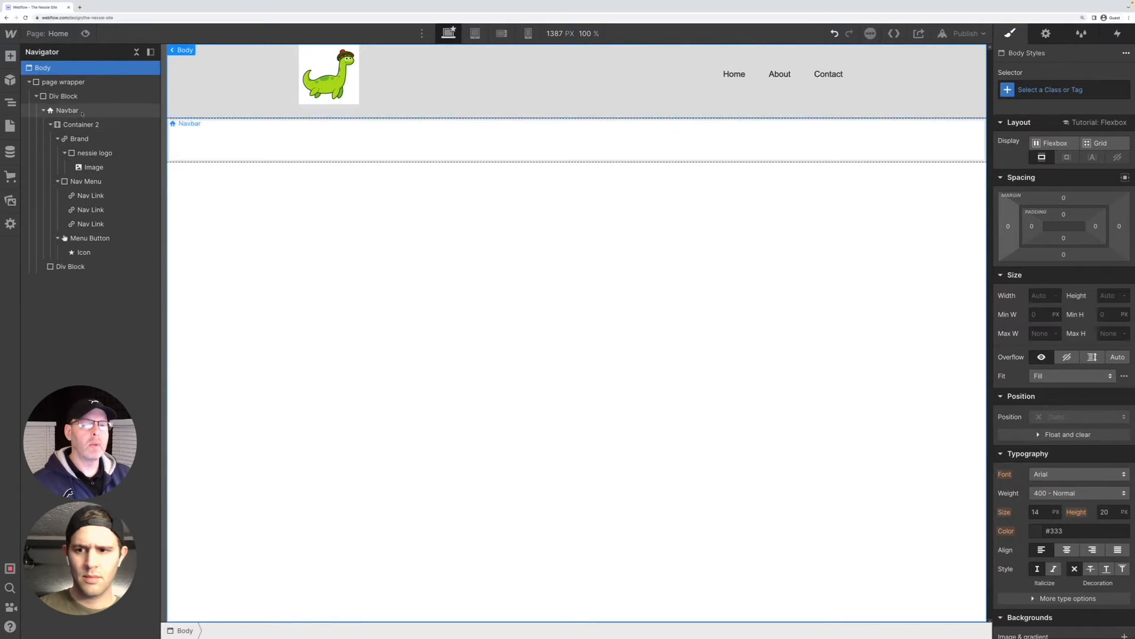
click(238, 140)
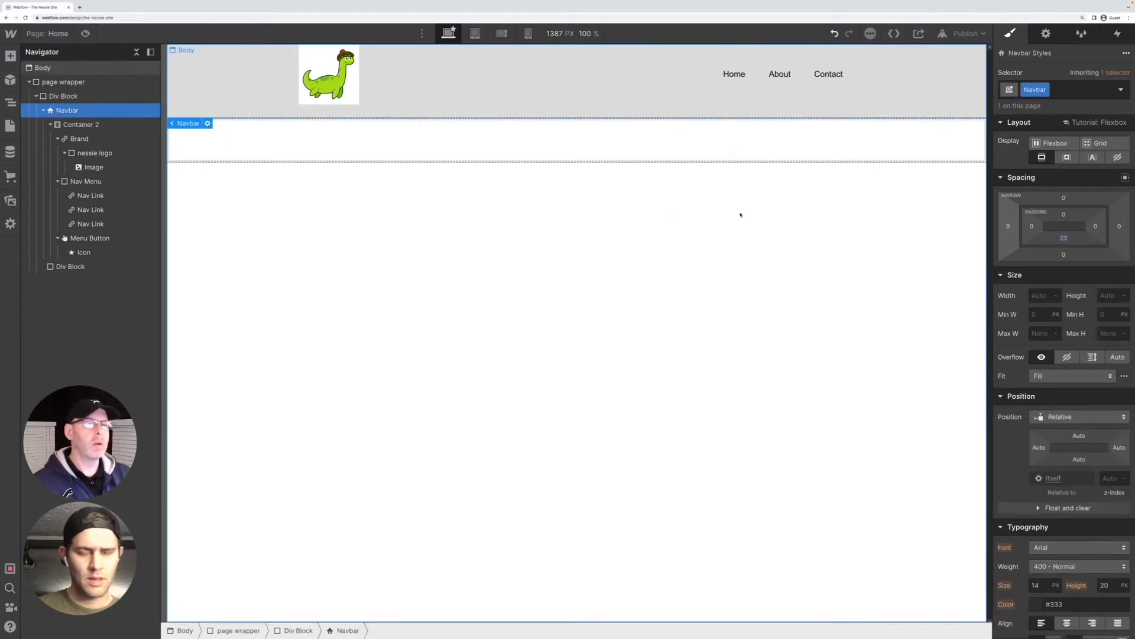
click(1064, 214)
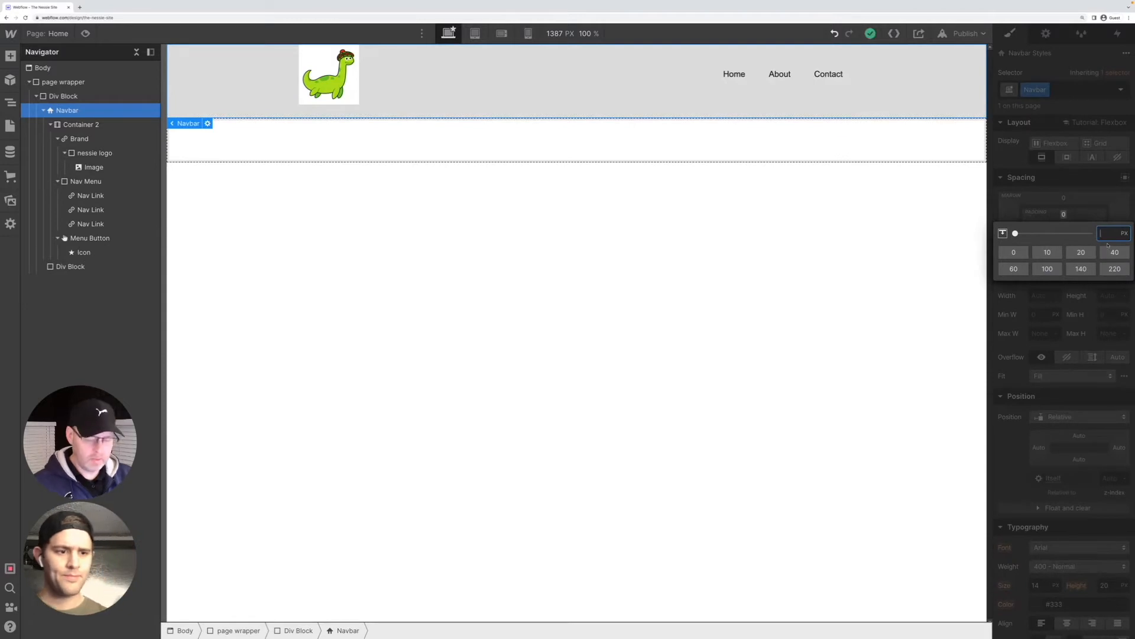
key(Tab)
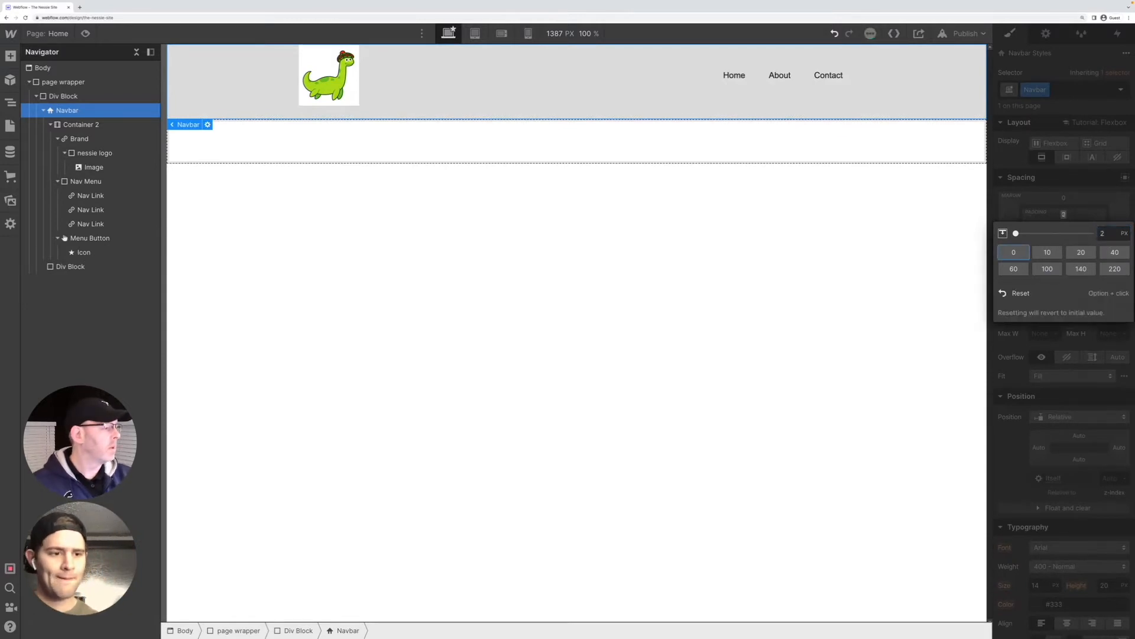
click(1125, 233)
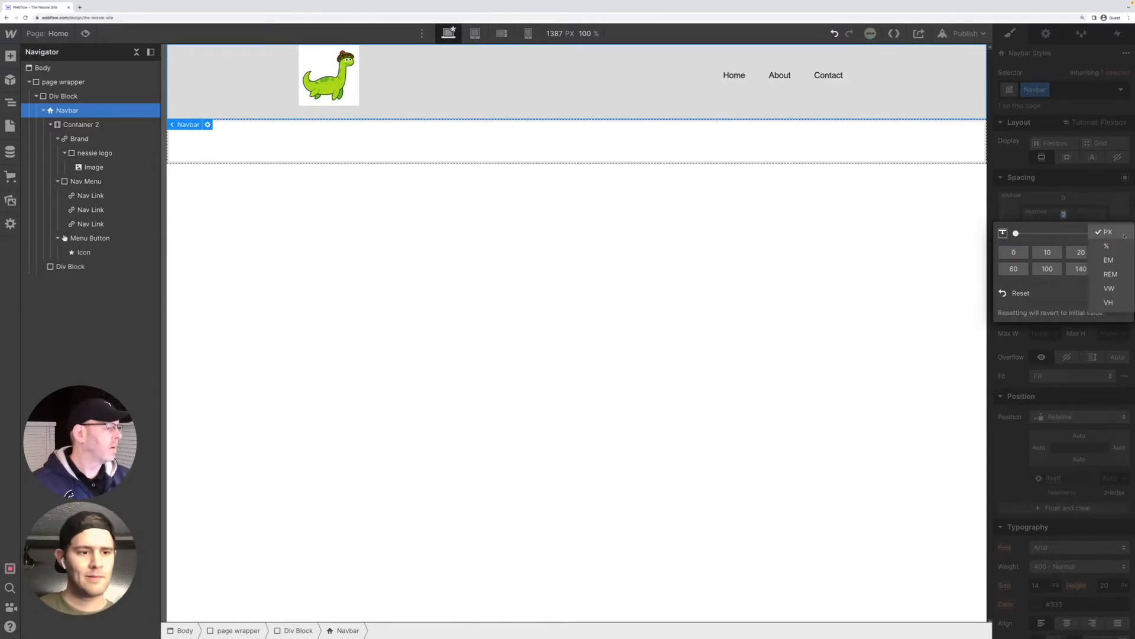
click(1118, 270)
click(917, 272)
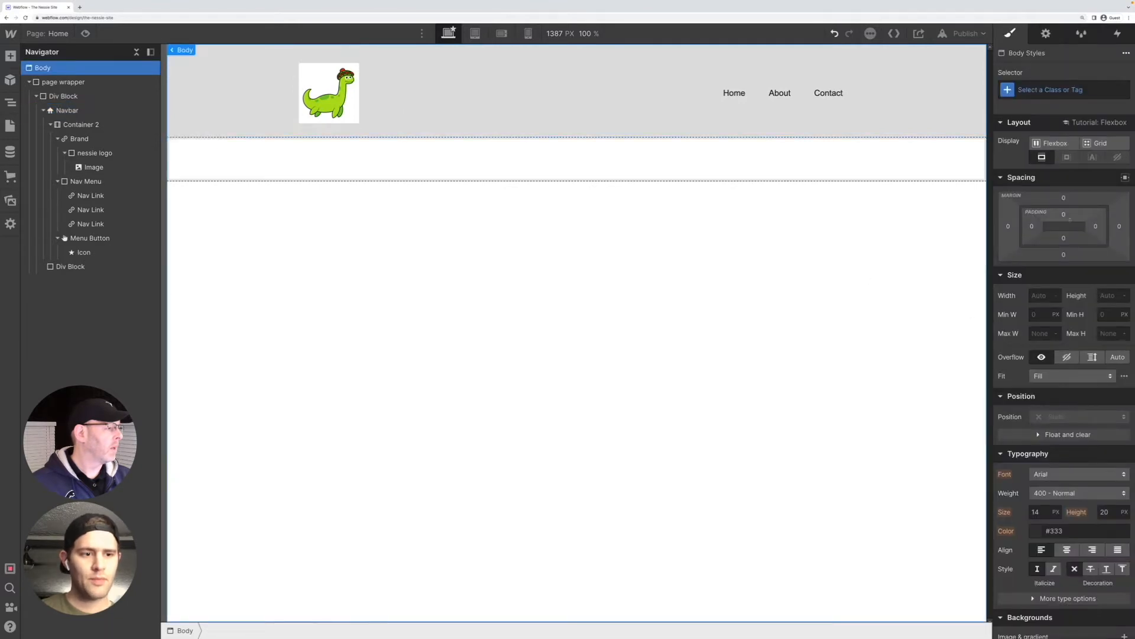
click(78, 112)
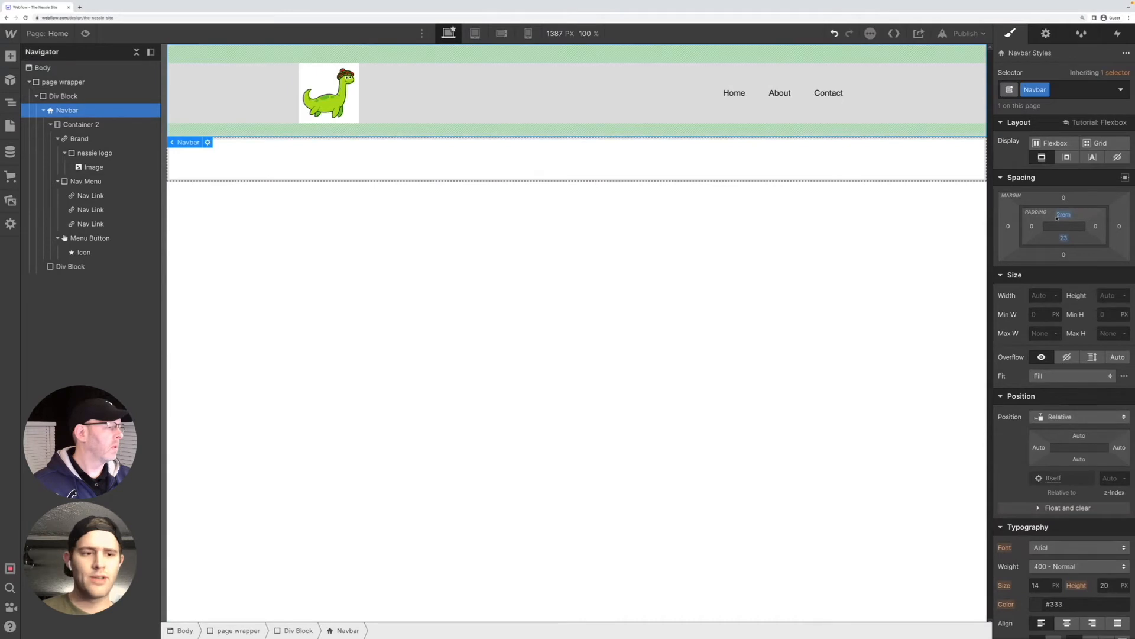
drag(1063, 237, 1066, 220)
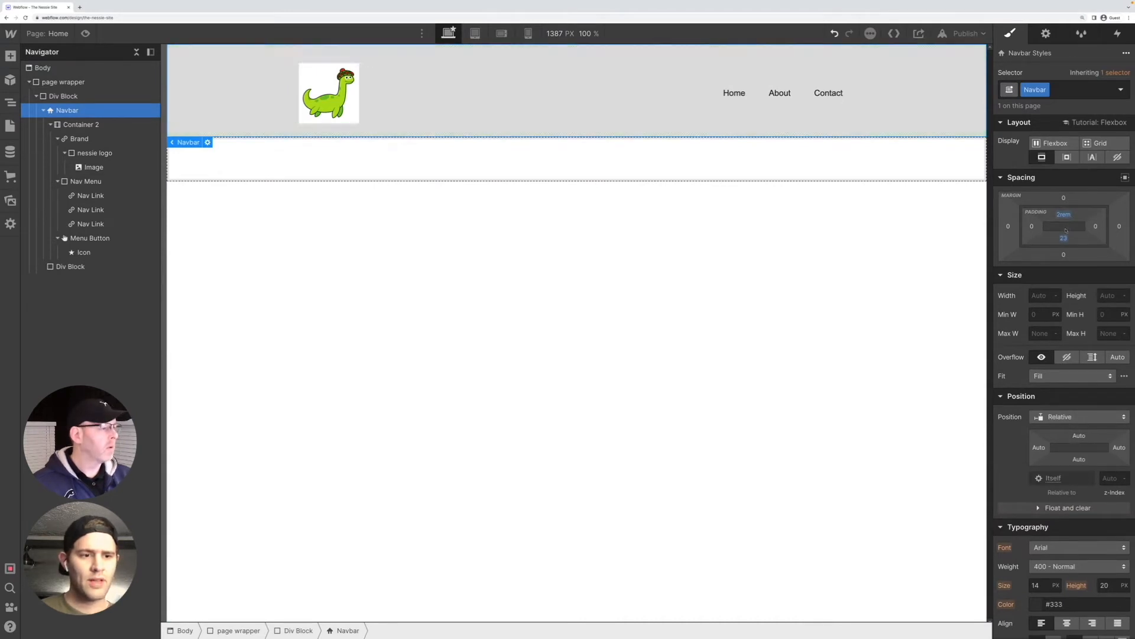
click(1065, 214)
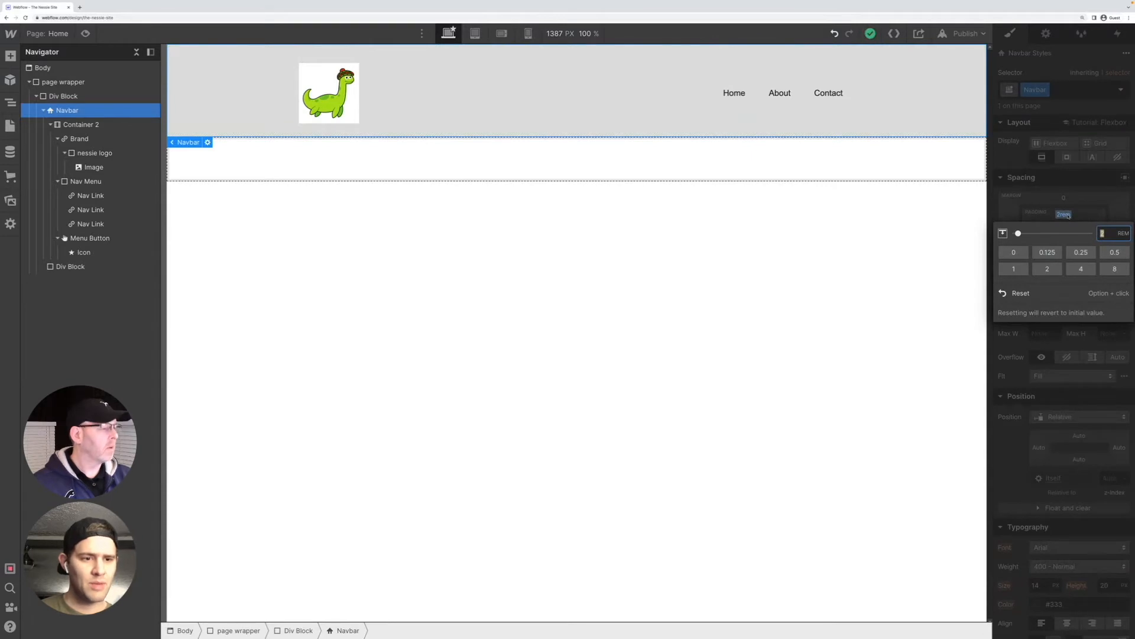
click(947, 213)
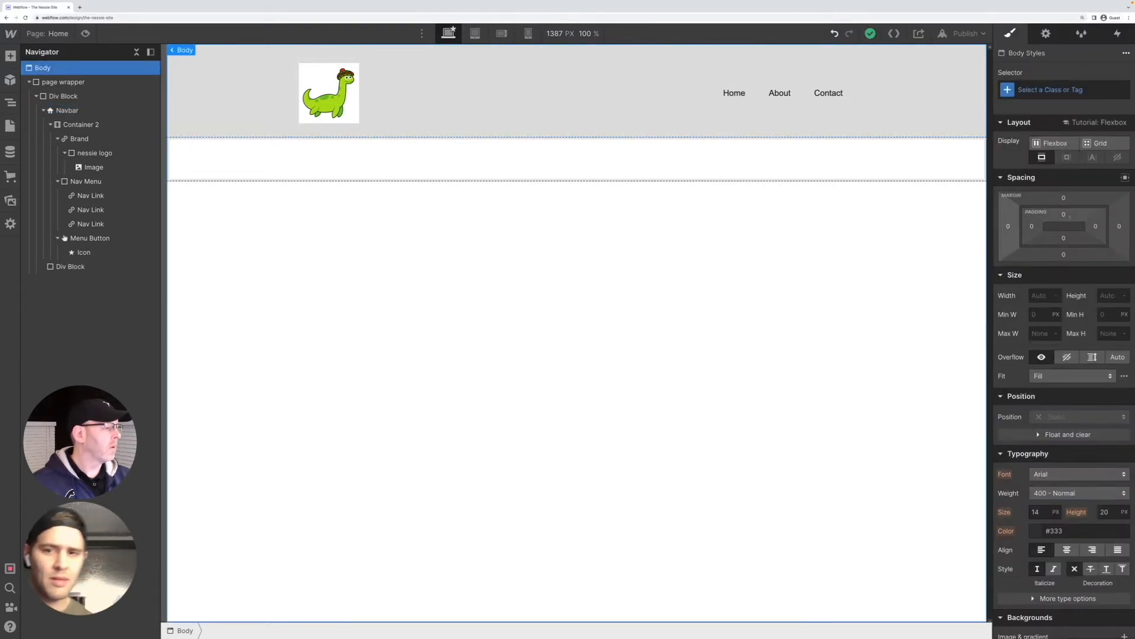
Set the navbar's bottom padding to 2 rem
click(225, 164)
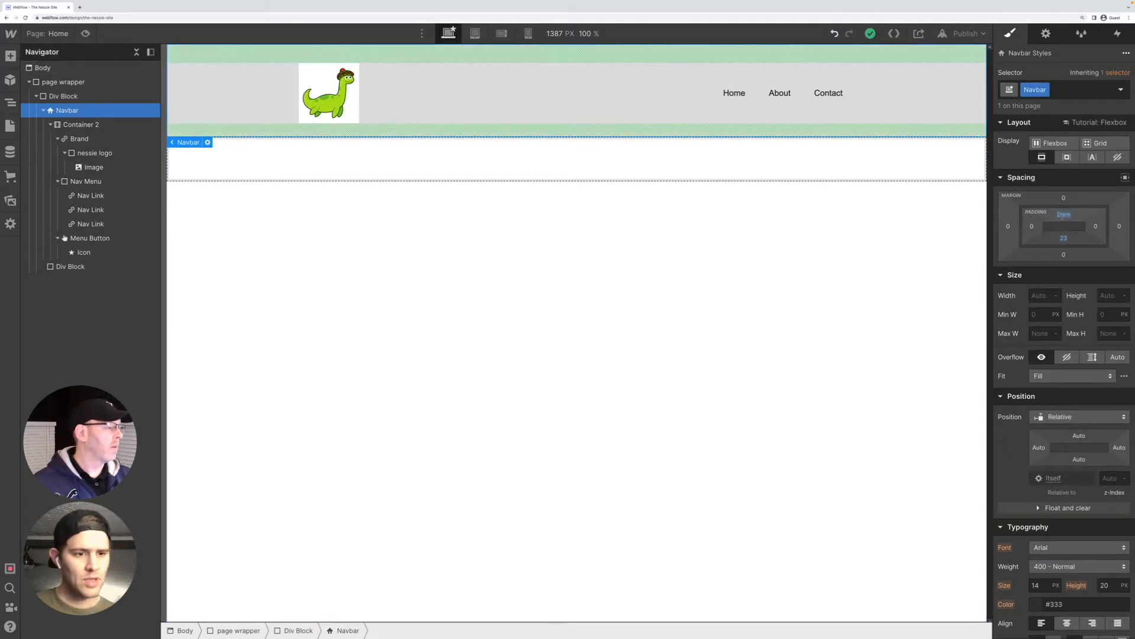
click(1063, 215)
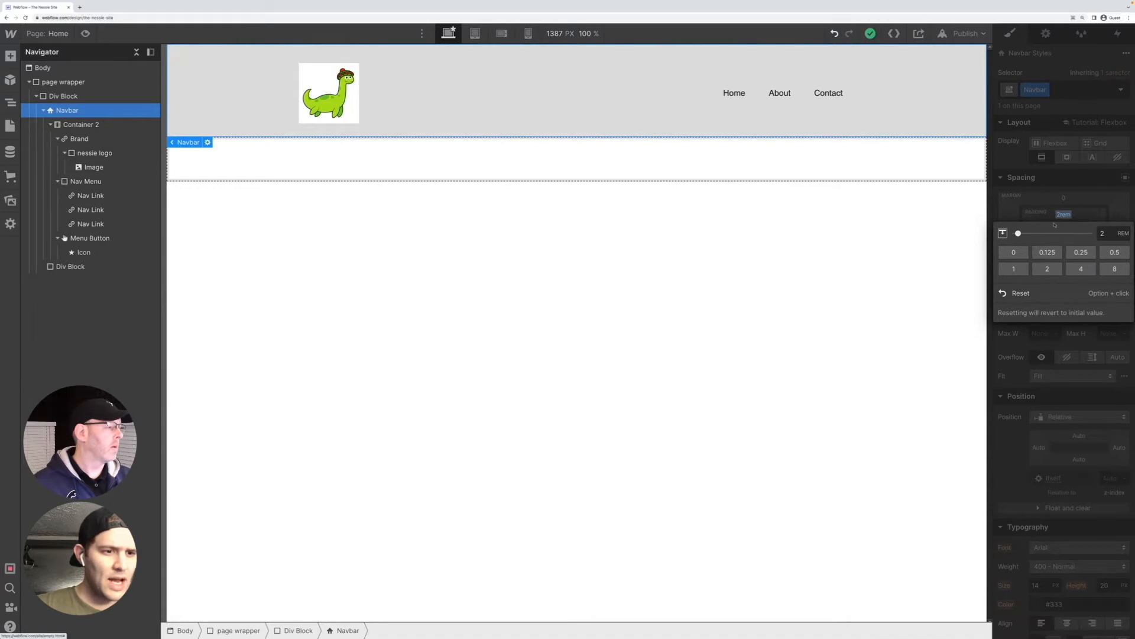
click(1103, 233)
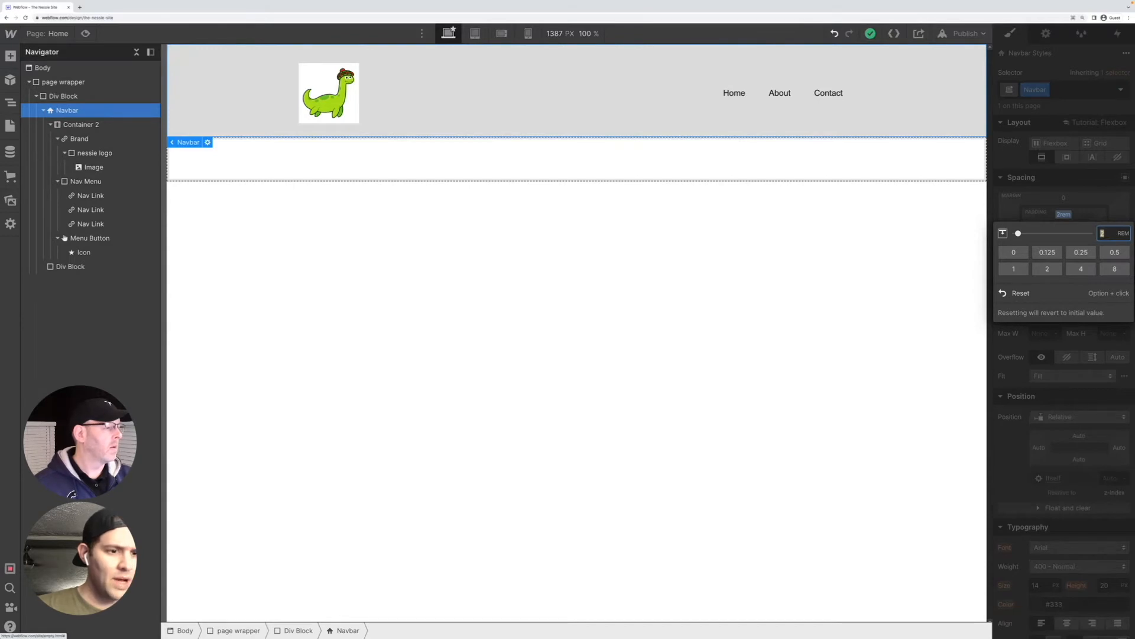
click(1078, 217)
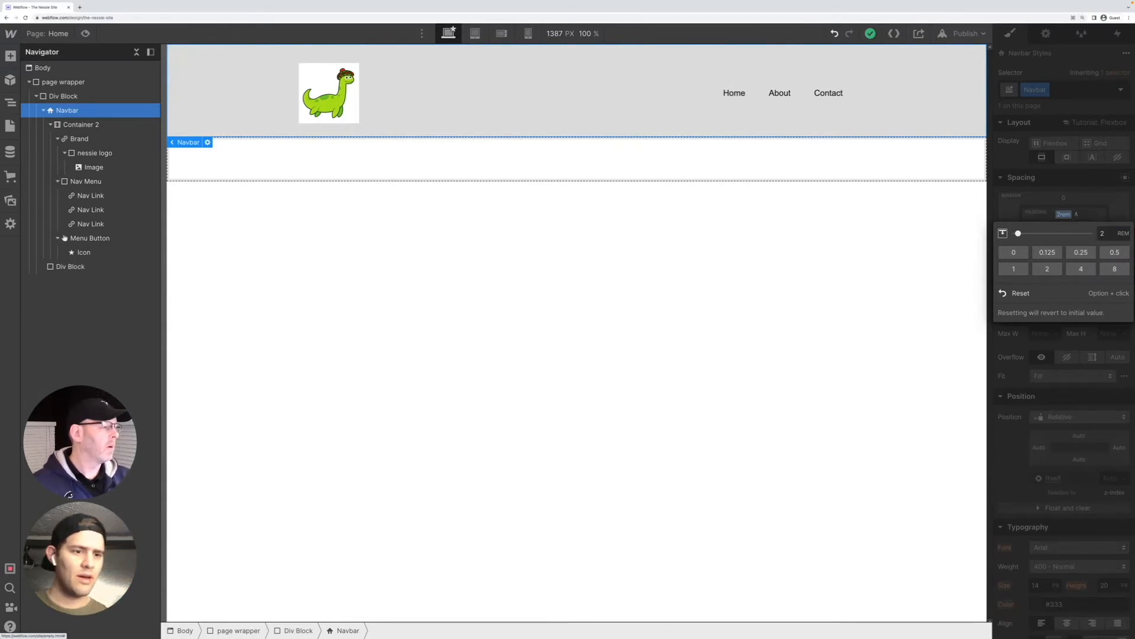
click(1065, 237)
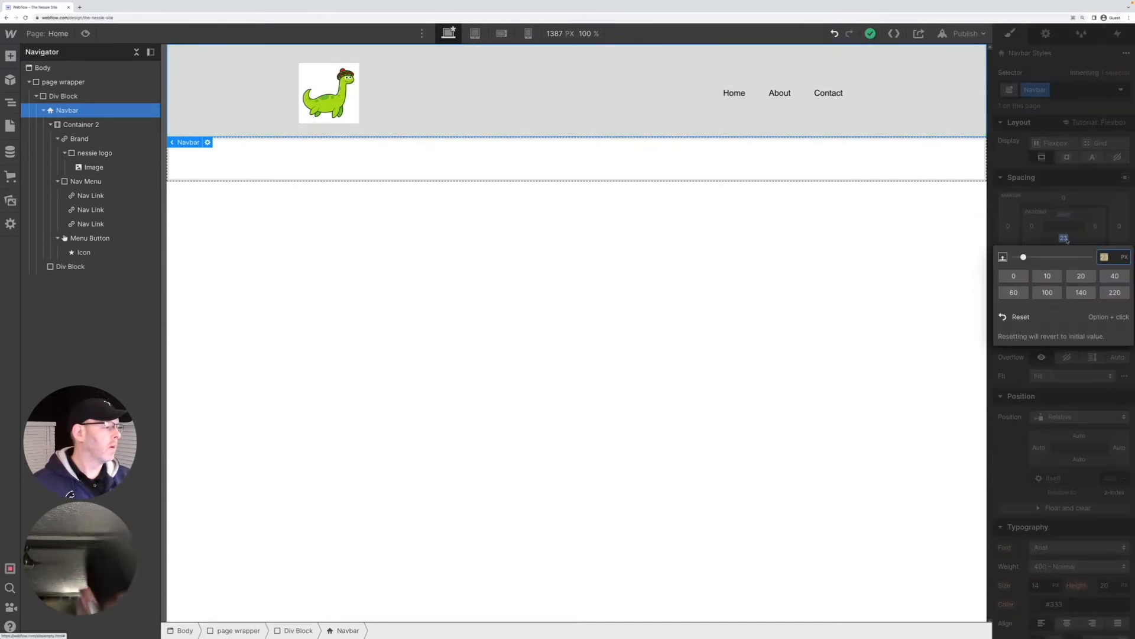
click(1067, 239)
click(1067, 238)
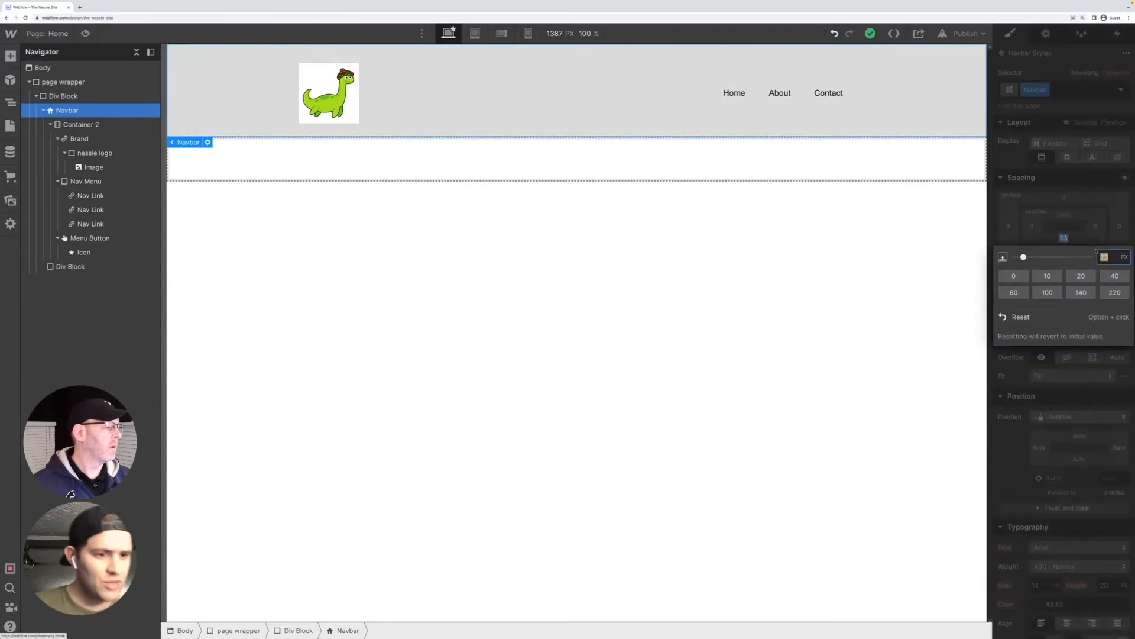
text(2)
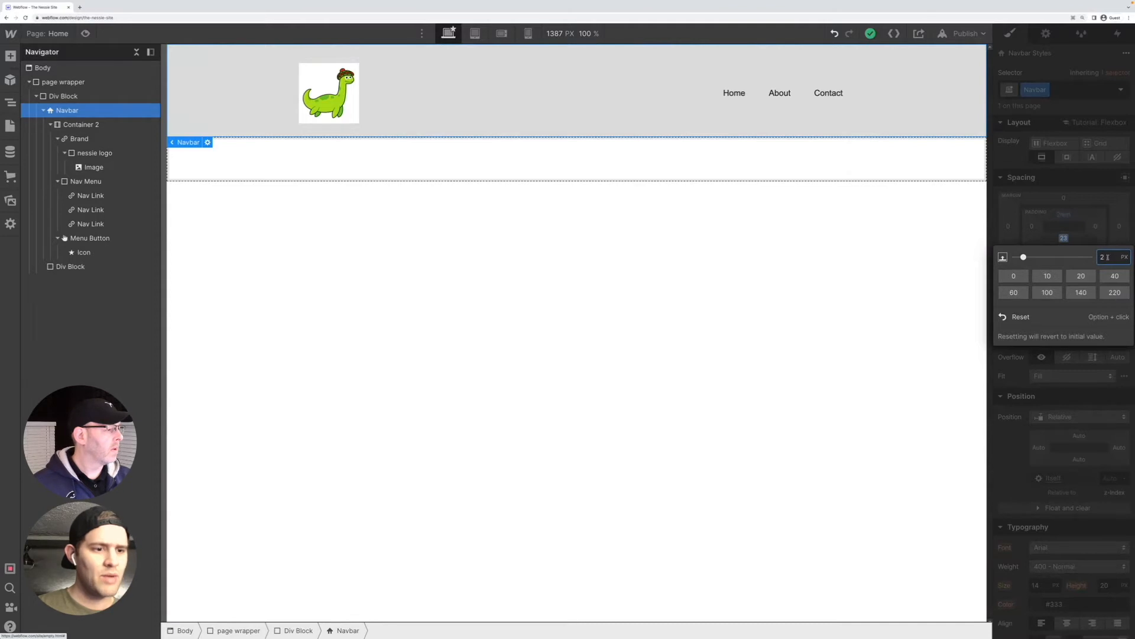
text(r)
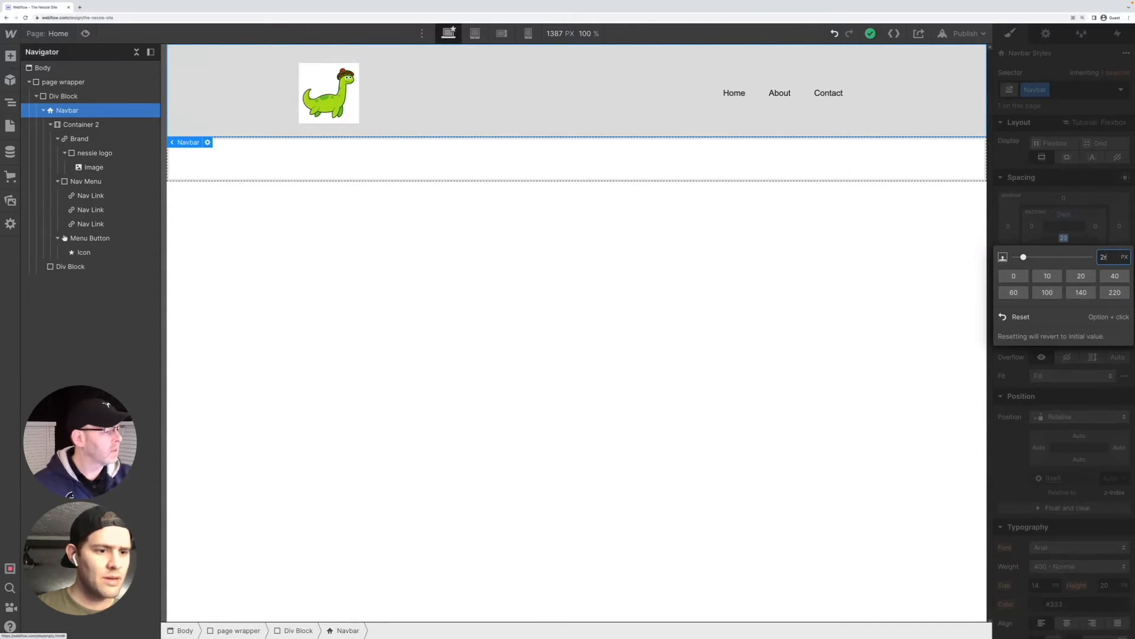
text(em)
key(Return)
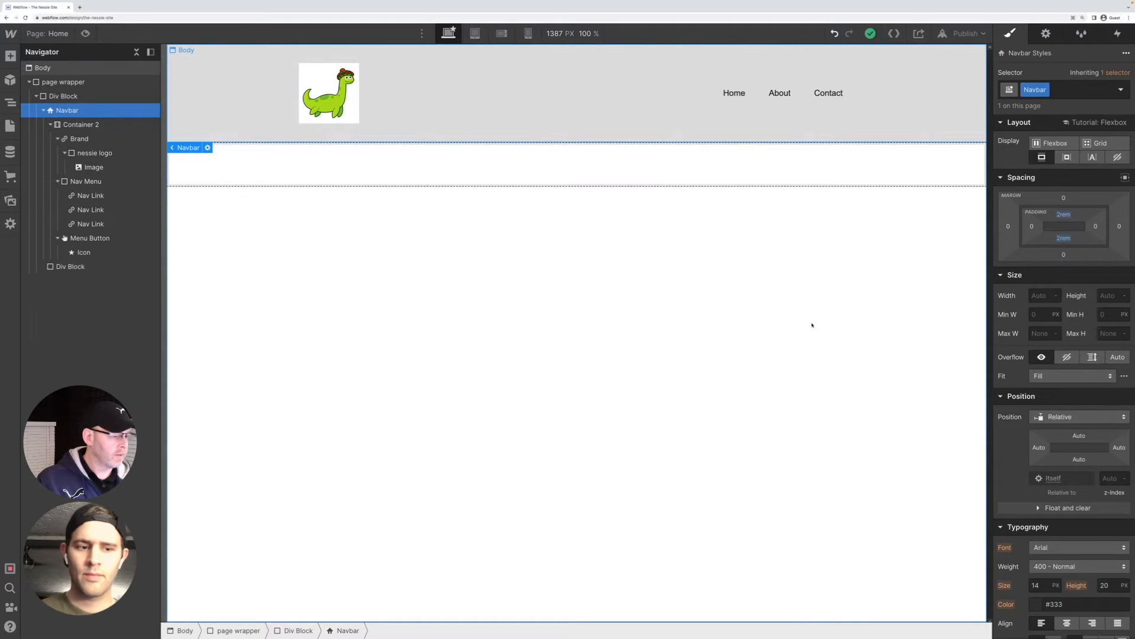
Check the navbar's layout at the mobile portrait, desktop and tablet breakpoints
scroll(1119, 615, down, 5)
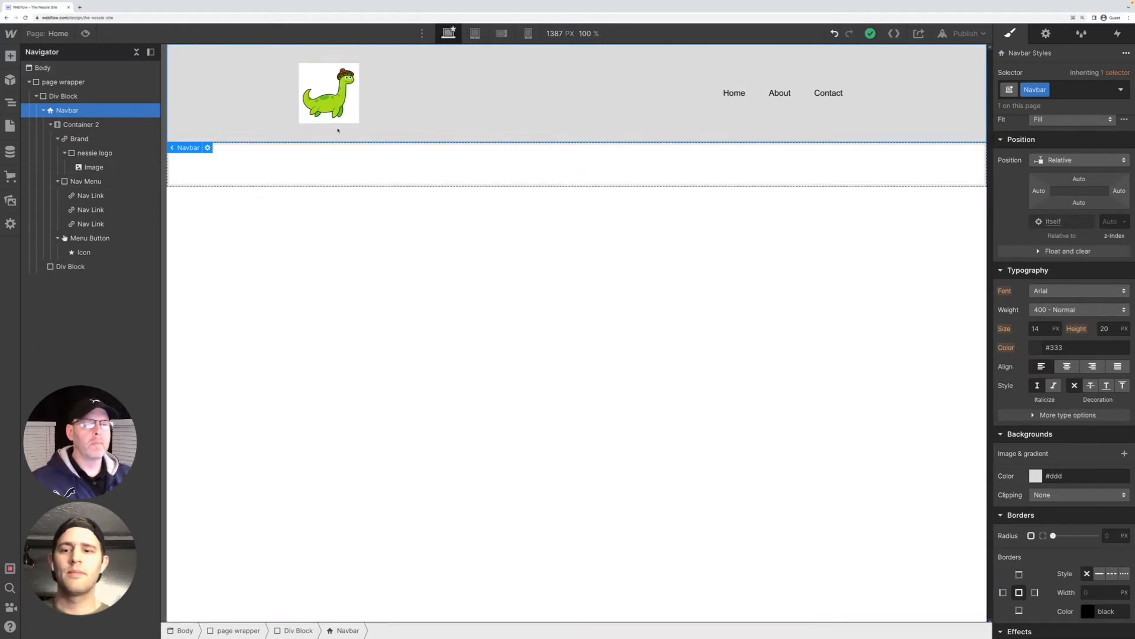
click(776, 97)
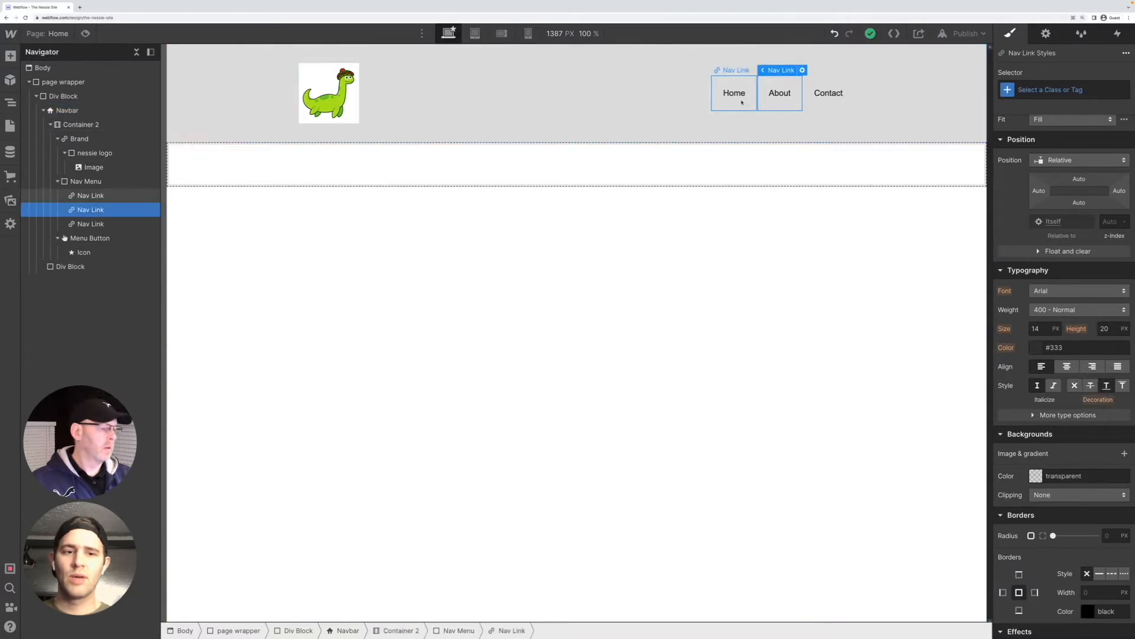
click(572, 133)
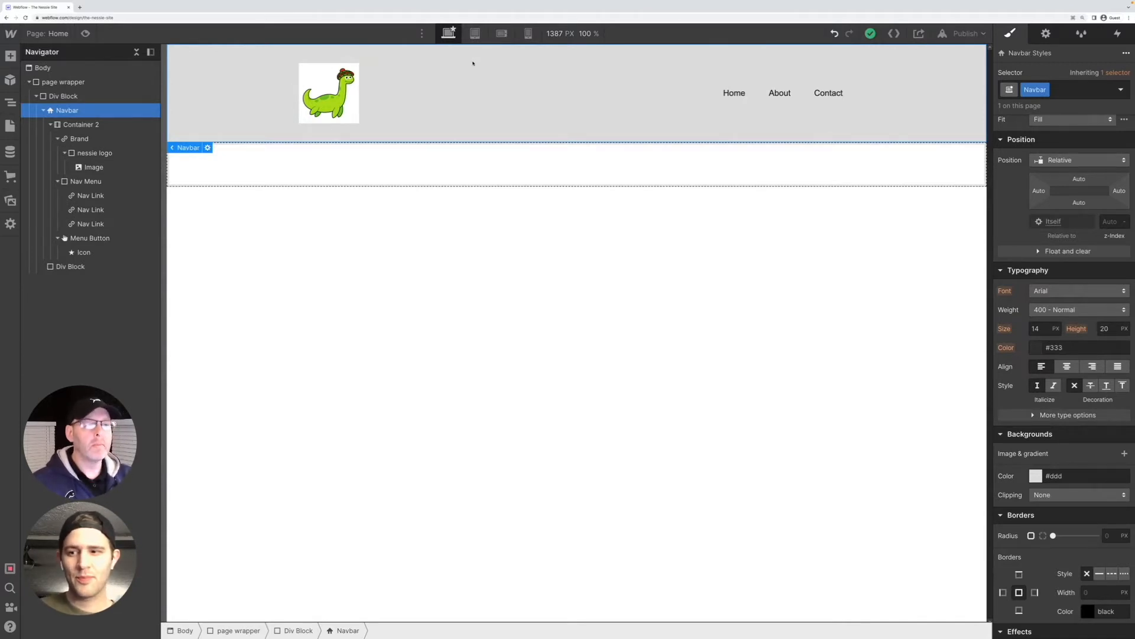
key(shift+4)
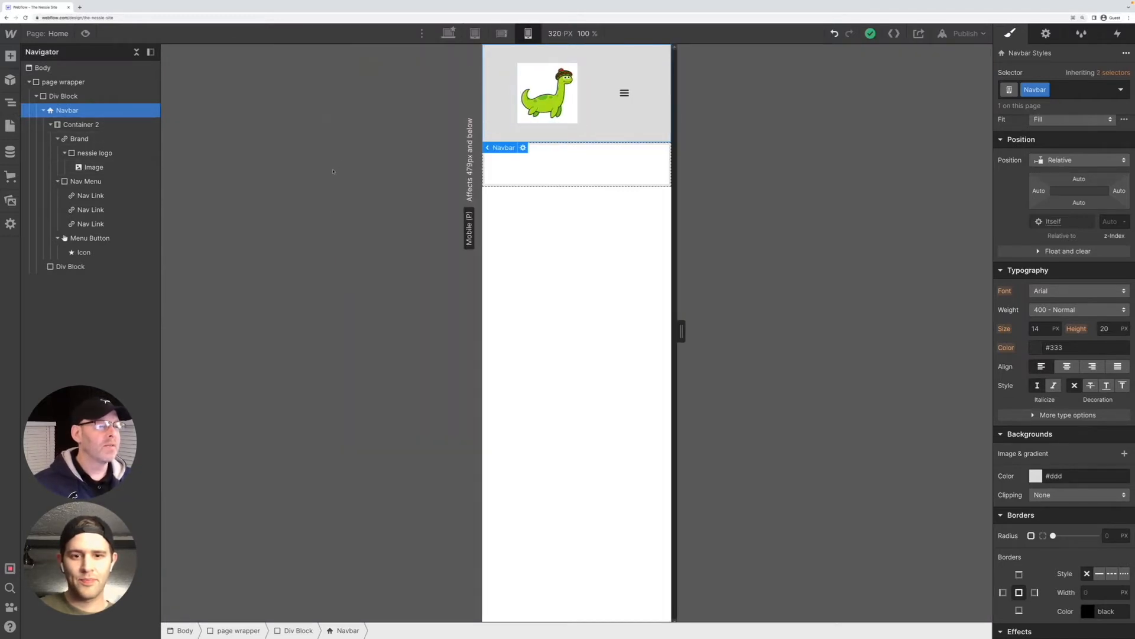
key(shift+1)
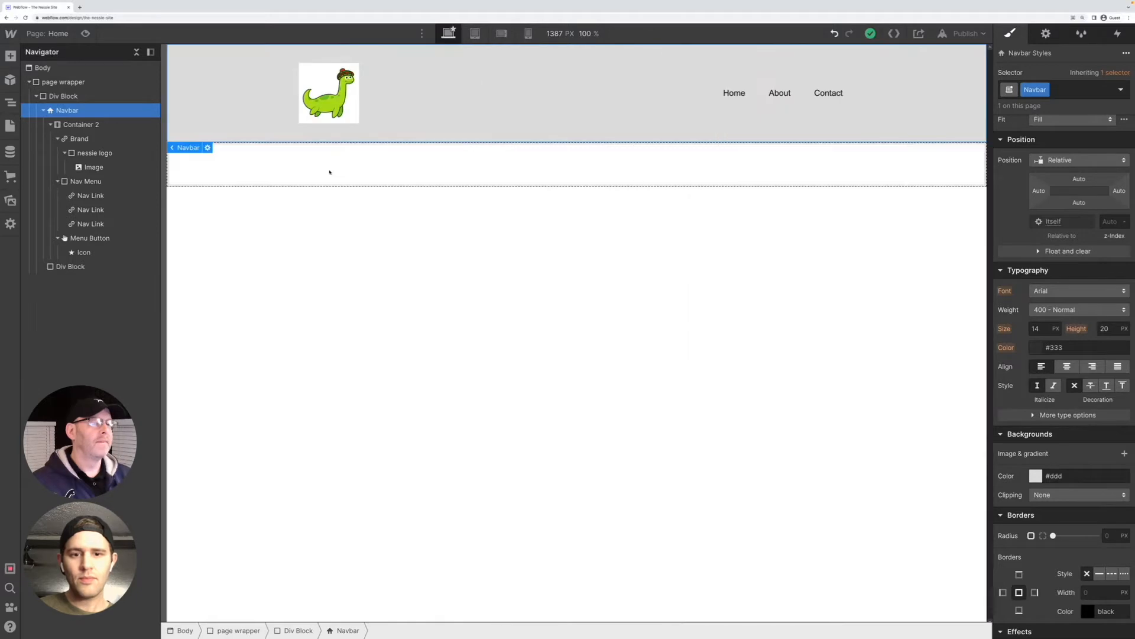
key(shift+2)
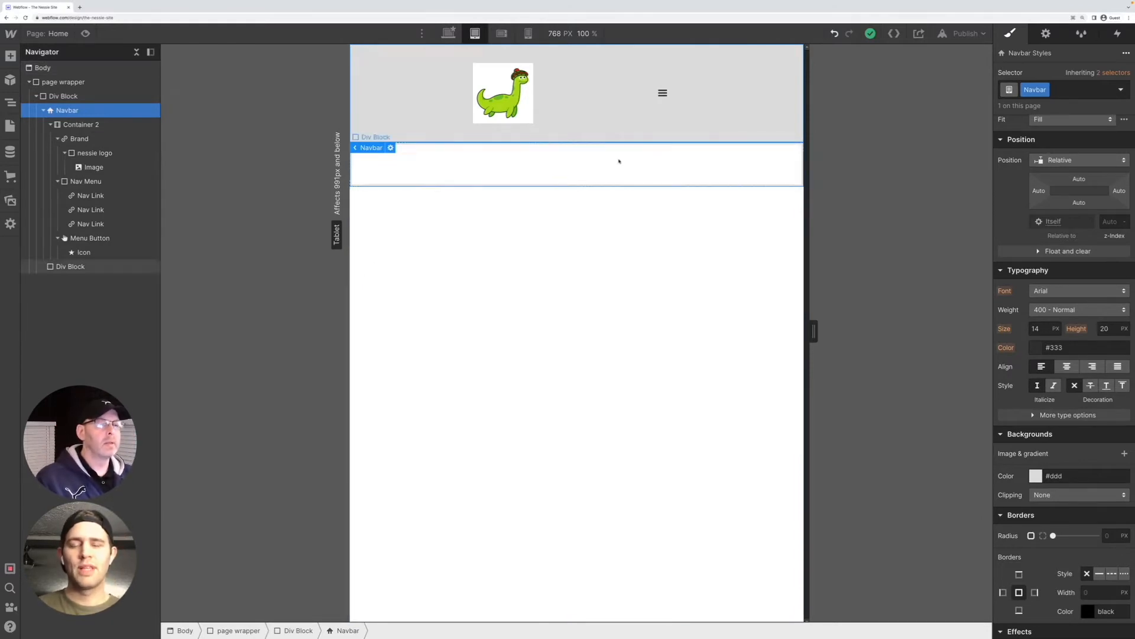
Inspect the navbar's container and logo image with X-ray mode on, and turn X-ray mode off again
click(571, 104)
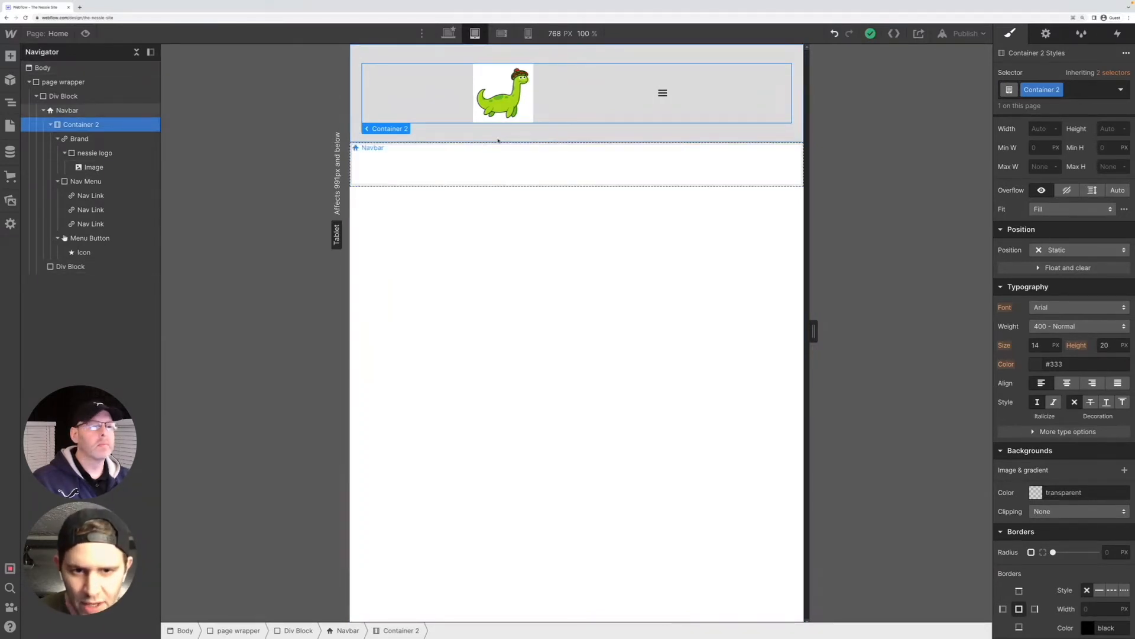
click(556, 34)
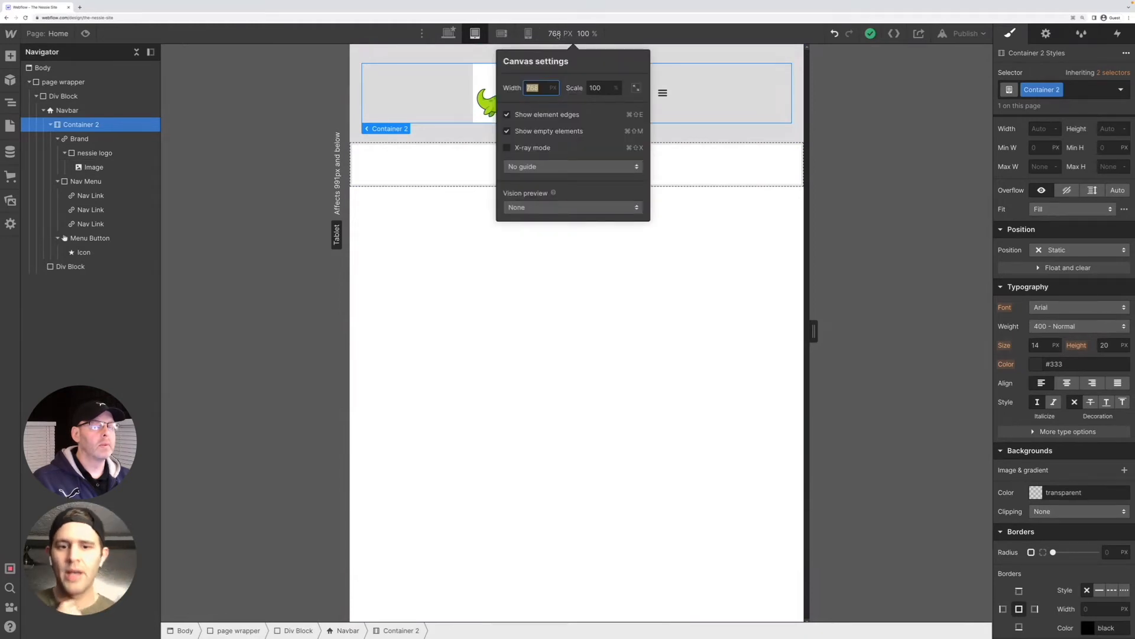
click(528, 148)
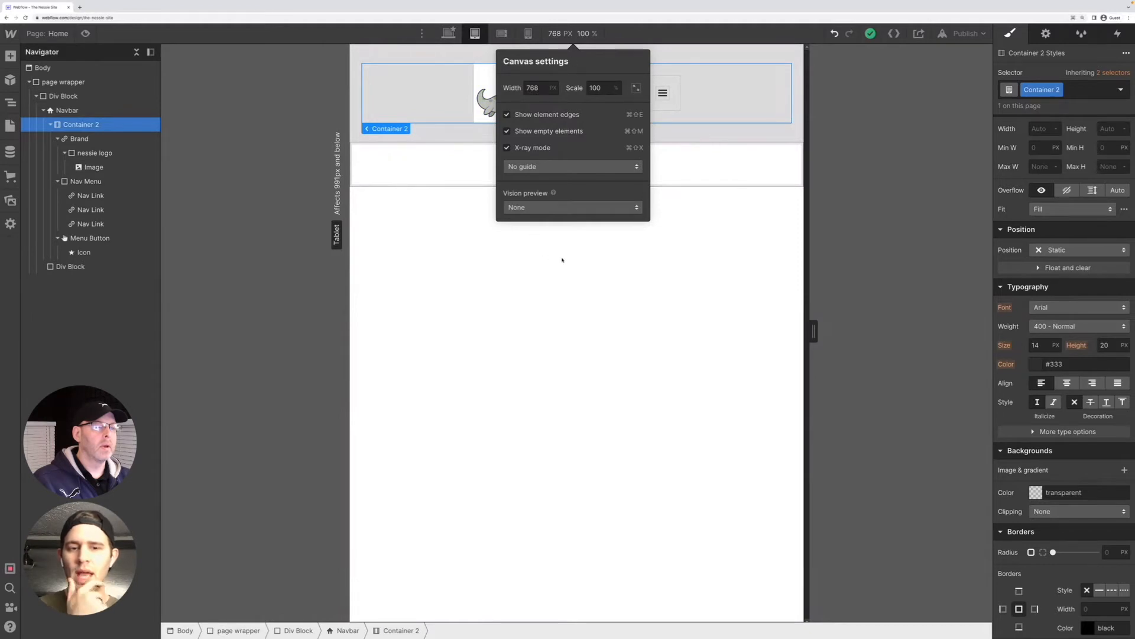
click(582, 244)
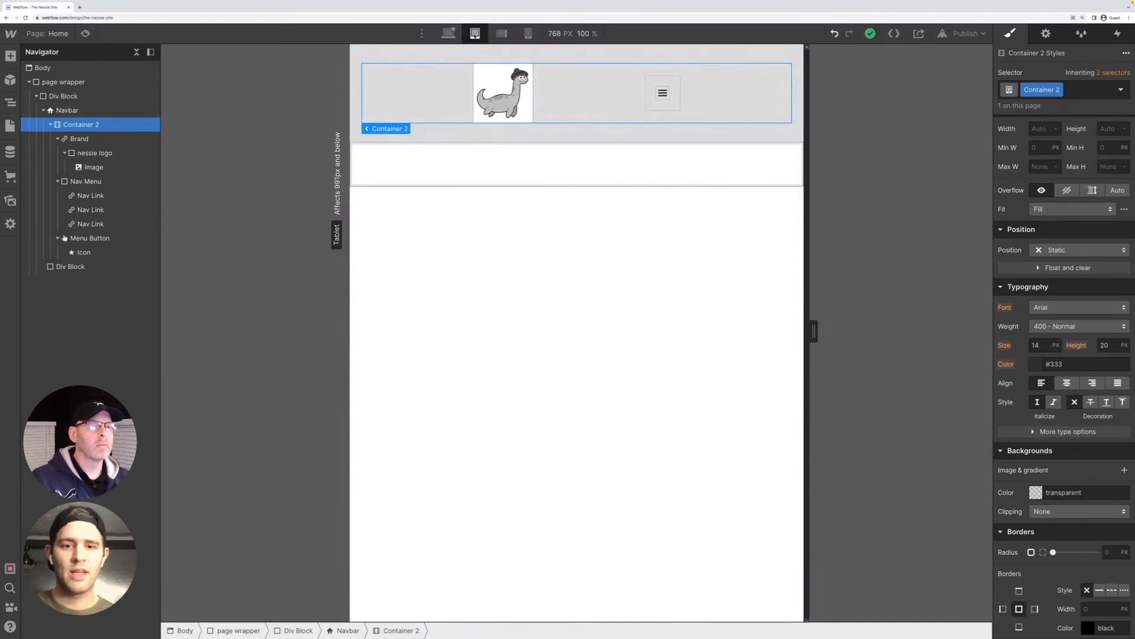
click(486, 79)
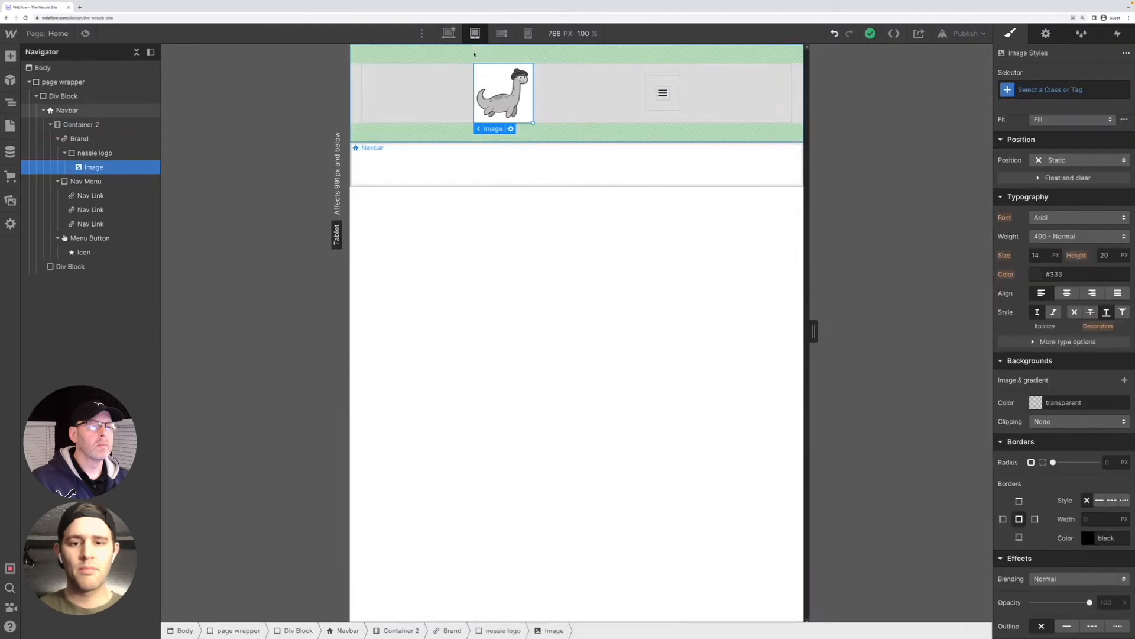
click(572, 35)
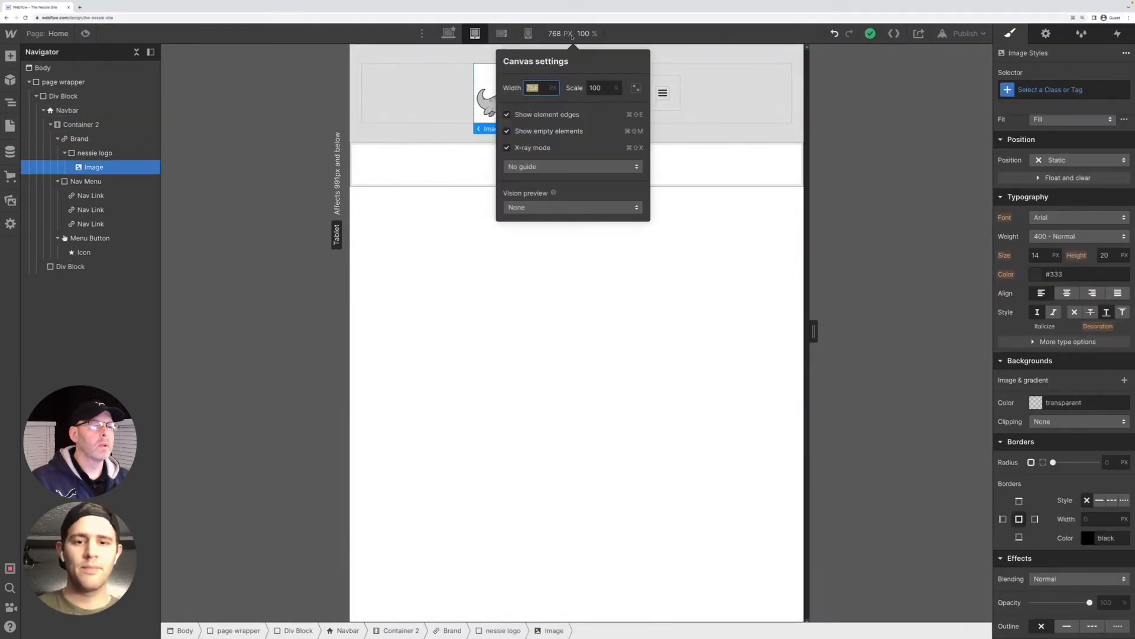
click(507, 148)
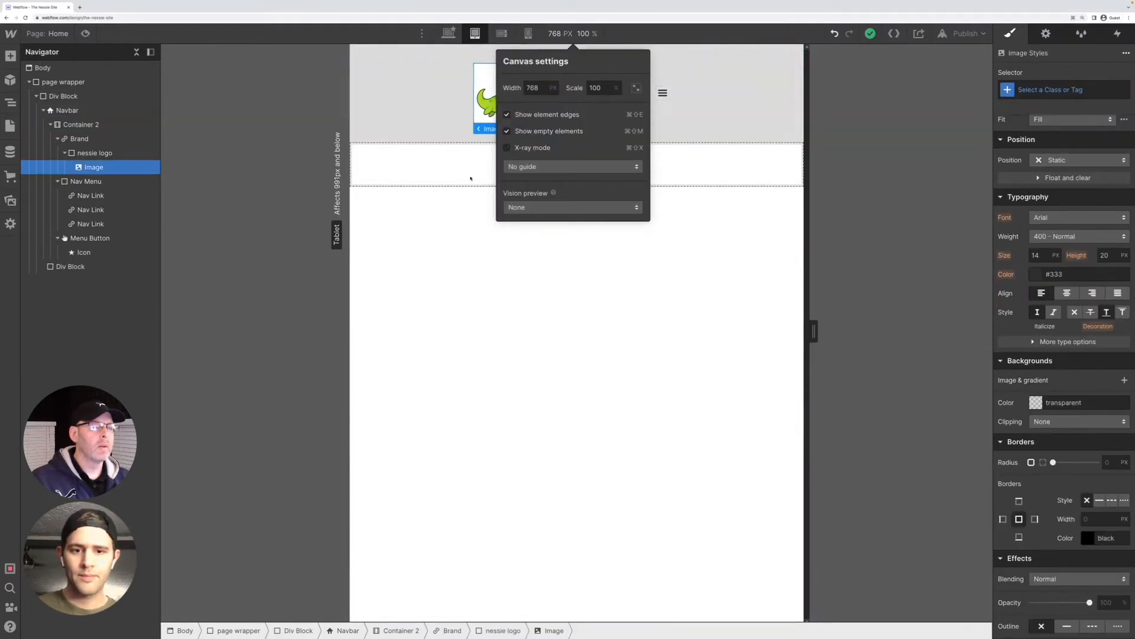
click(483, 168)
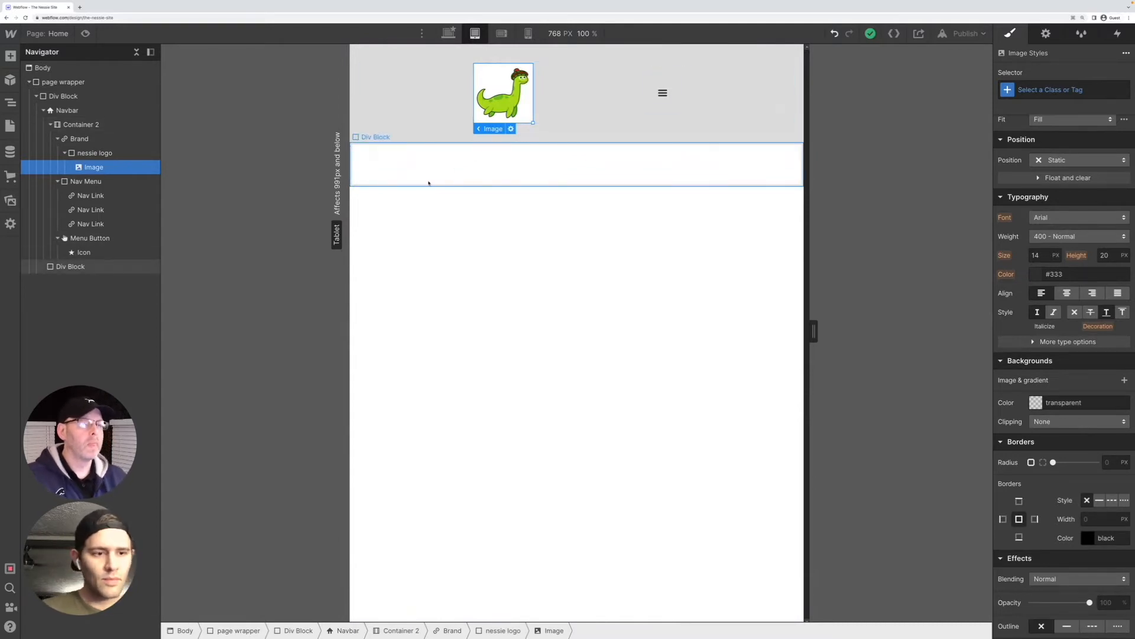
Check the navbar at the mobile landscape breakpoint and return to tablet to review the Navbar's layout and spacing
click(501, 34)
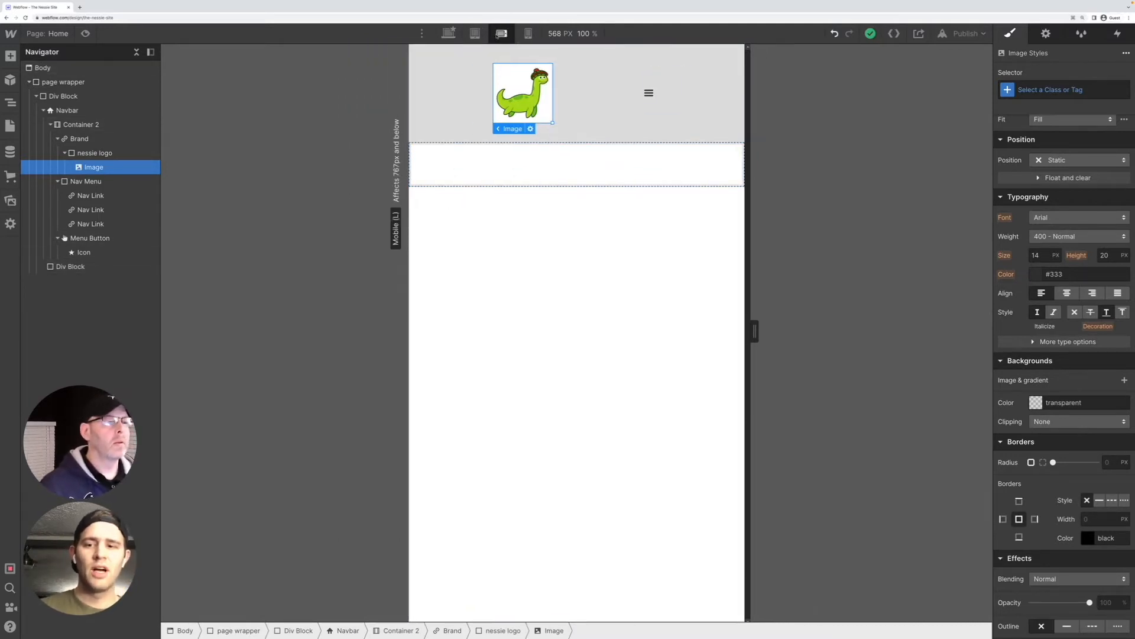
click(475, 34)
click(569, 106)
click(62, 111)
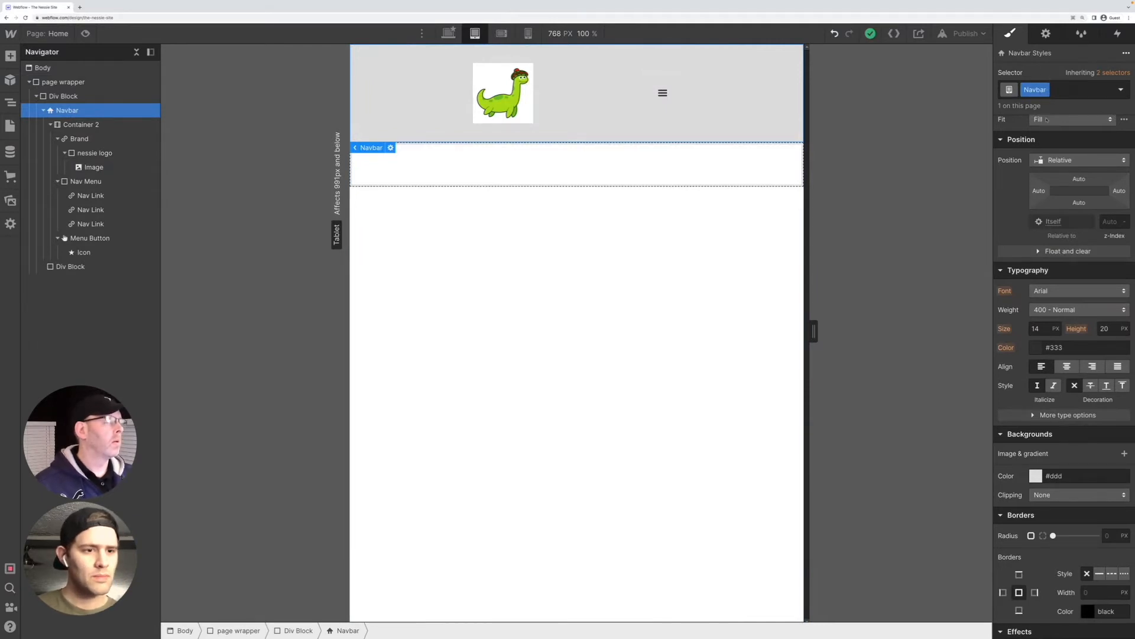
scroll(1046, 121, up, 5)
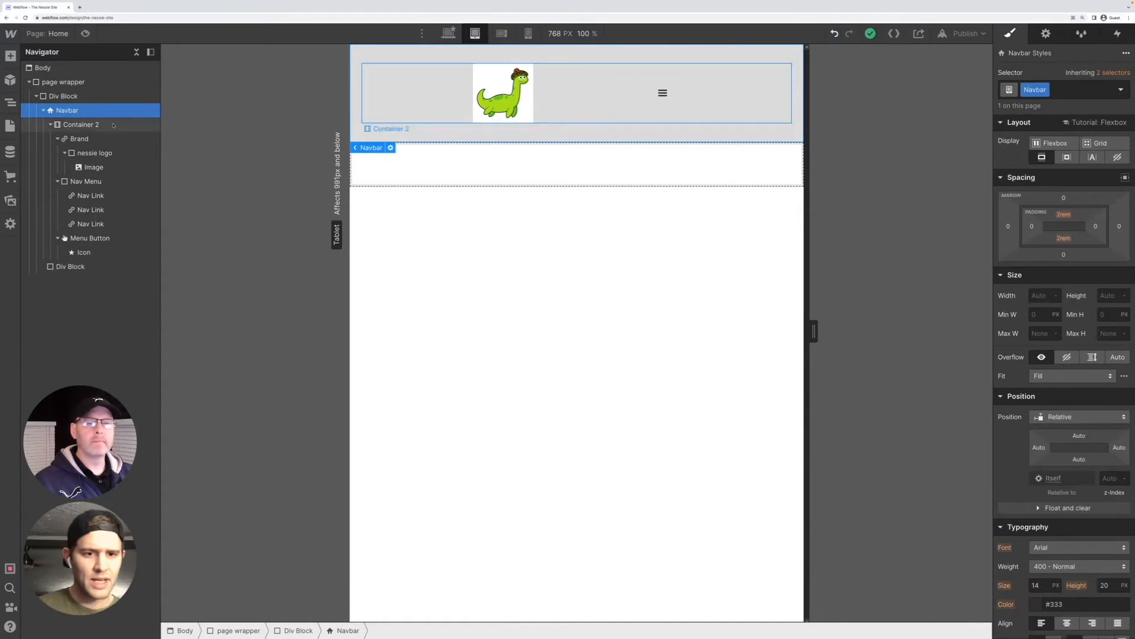
Try Space around justification on Container 2 at the tablet breakpoint and switch it back to Space between
click(86, 127)
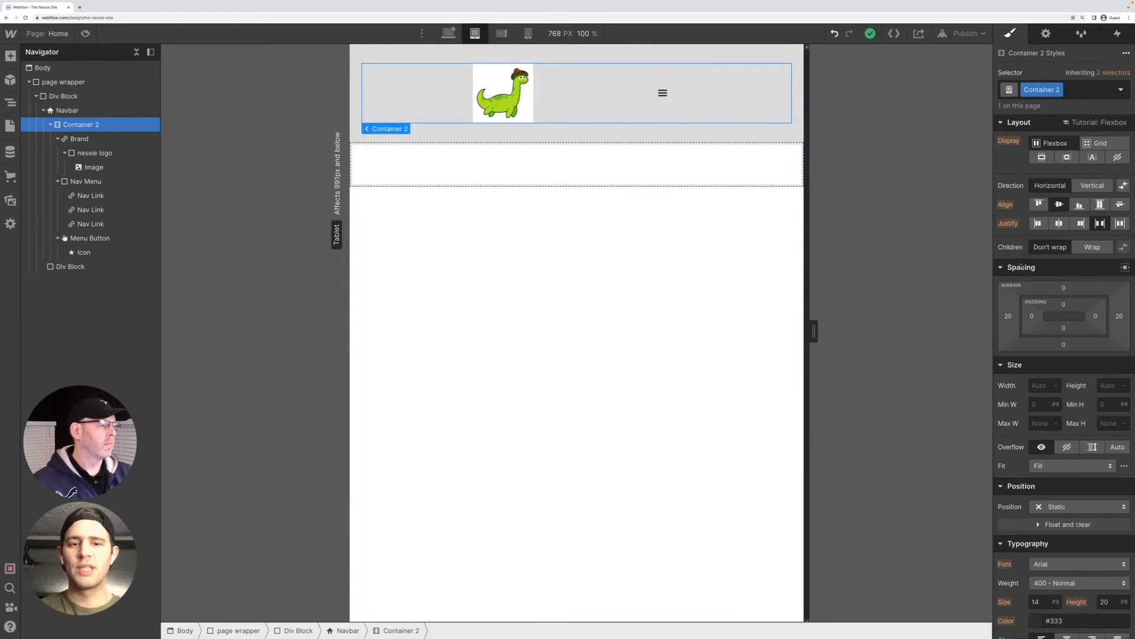
click(1121, 224)
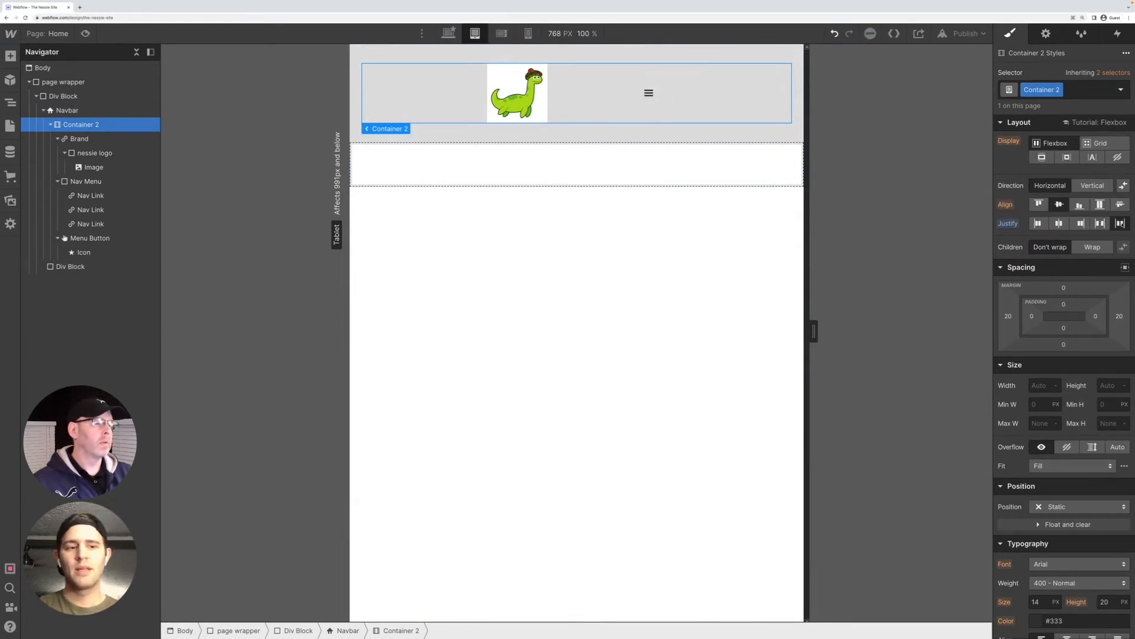
click(1101, 224)
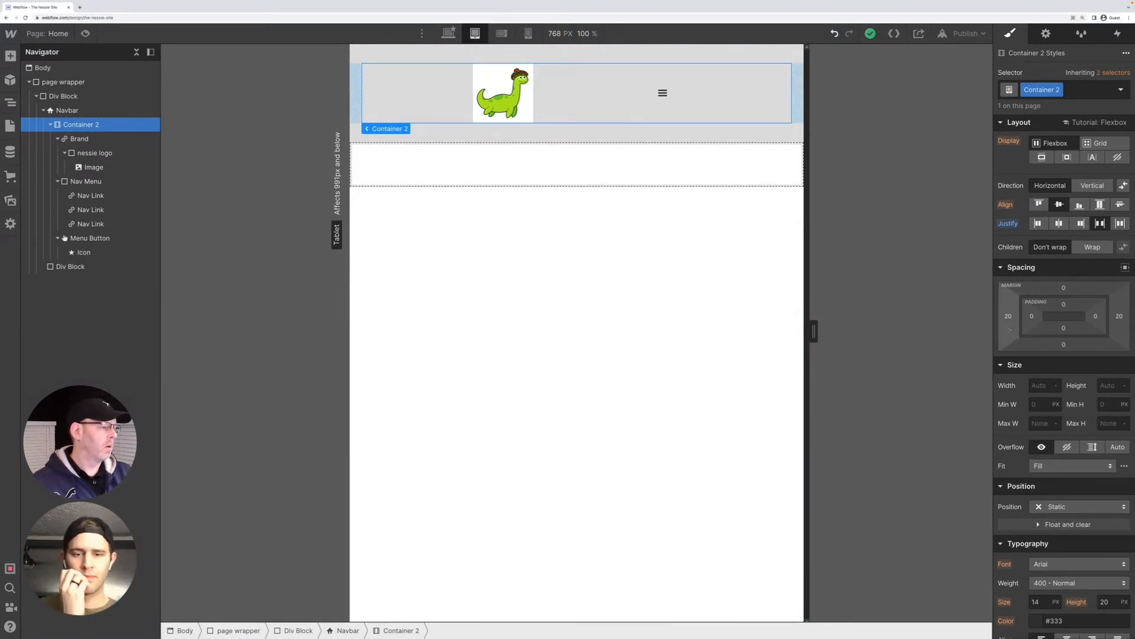
Examine the styles of the logo image, Container 2, Nav Menu and hamburger icon at the tablet breakpoint
click(503, 97)
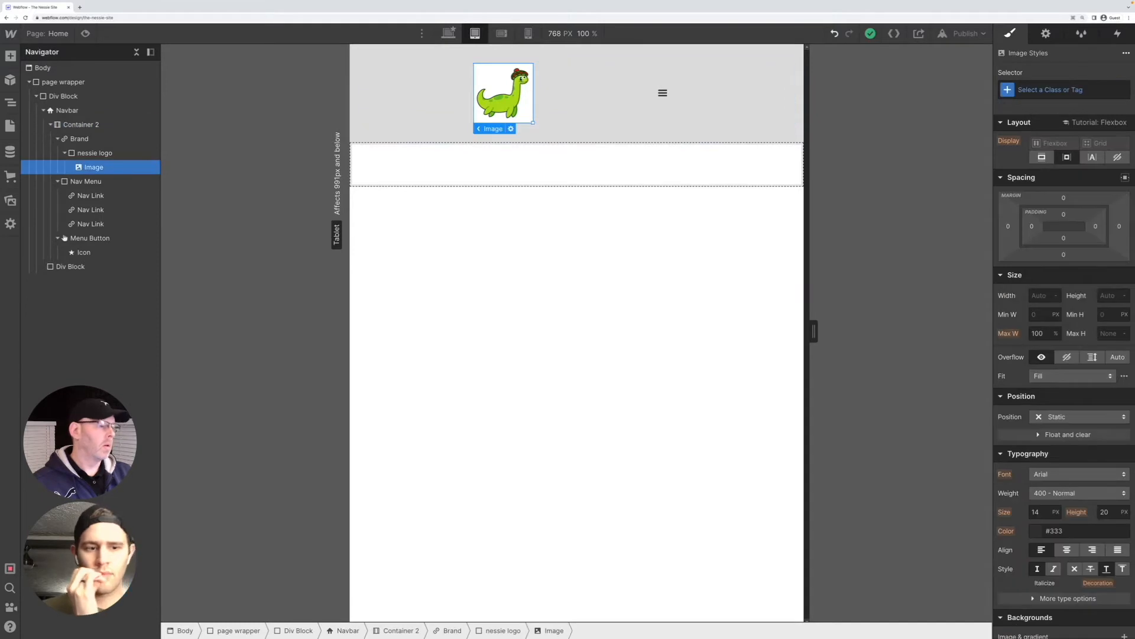
click(562, 86)
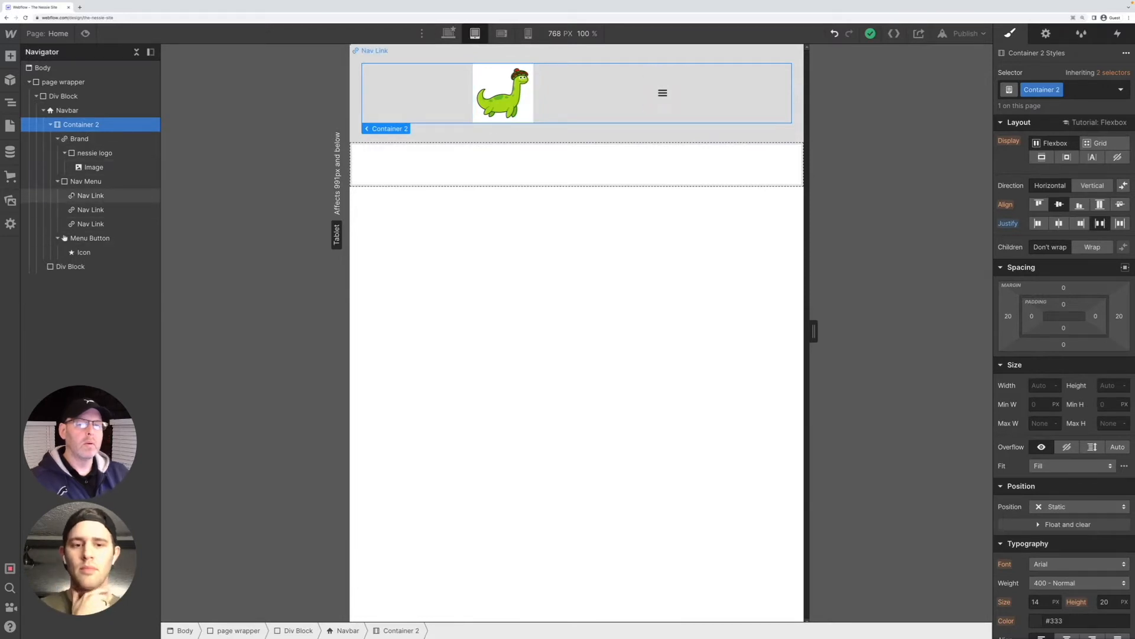
click(82, 182)
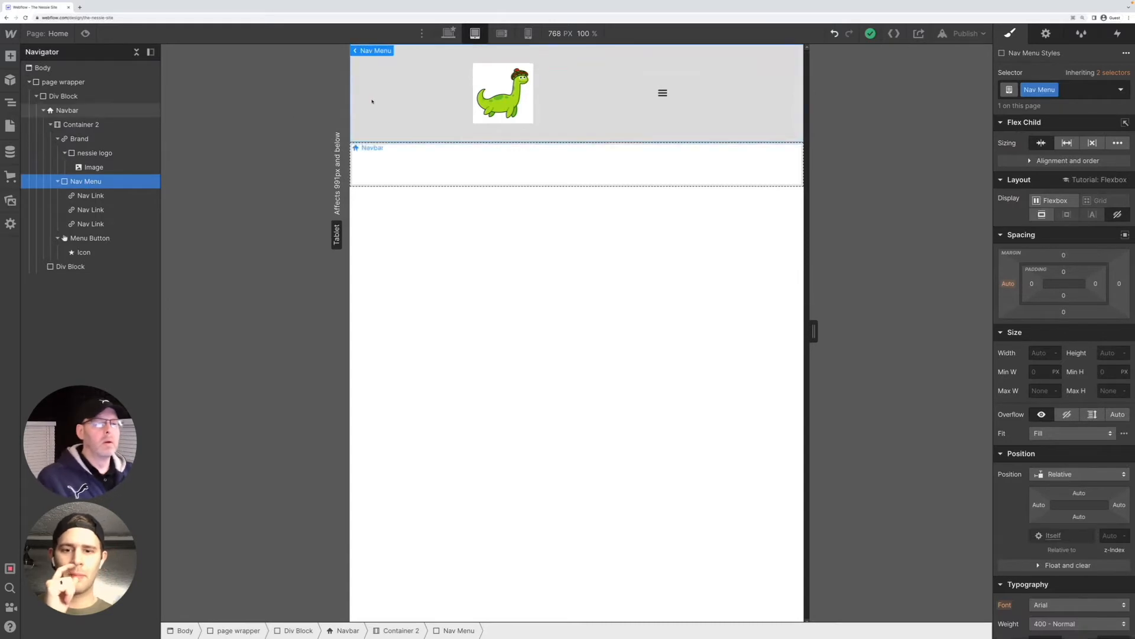
click(662, 93)
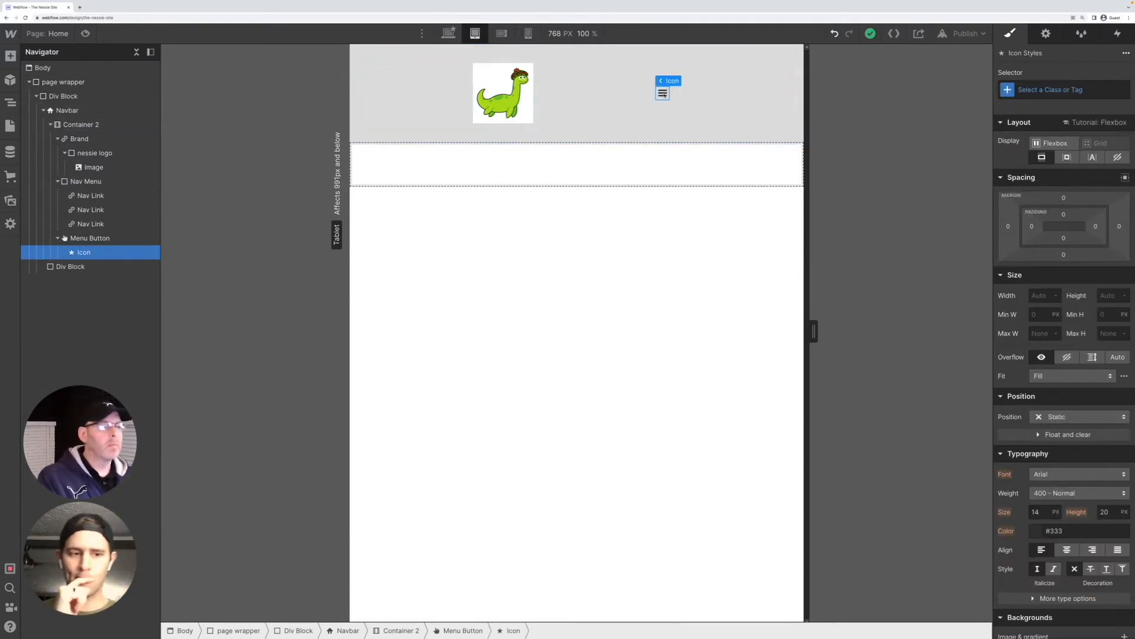
click(589, 96)
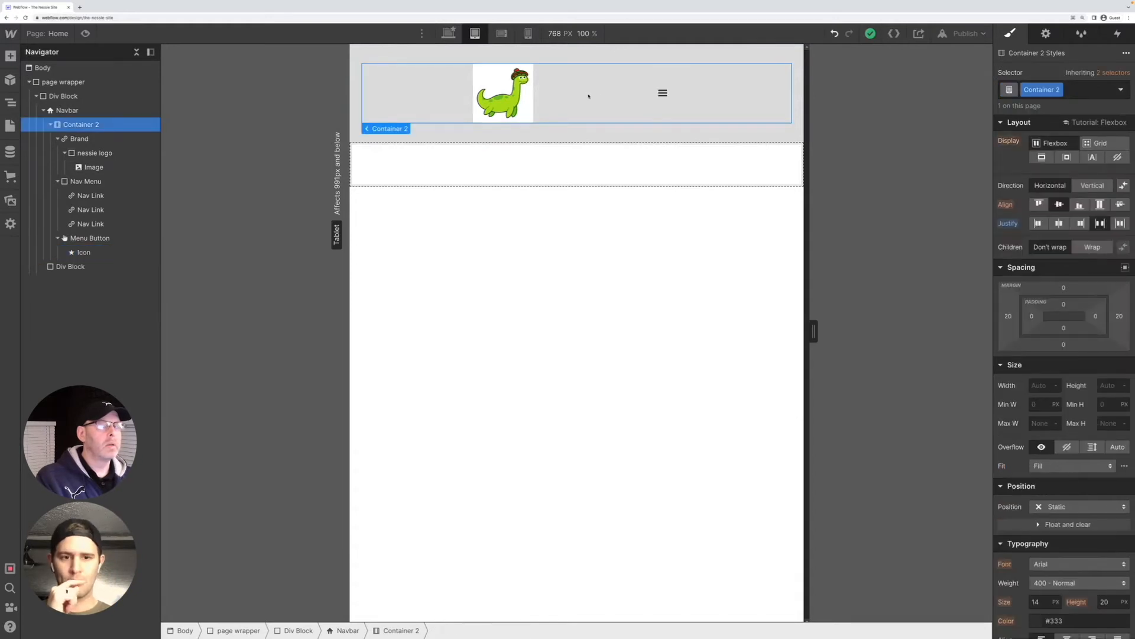
click(528, 100)
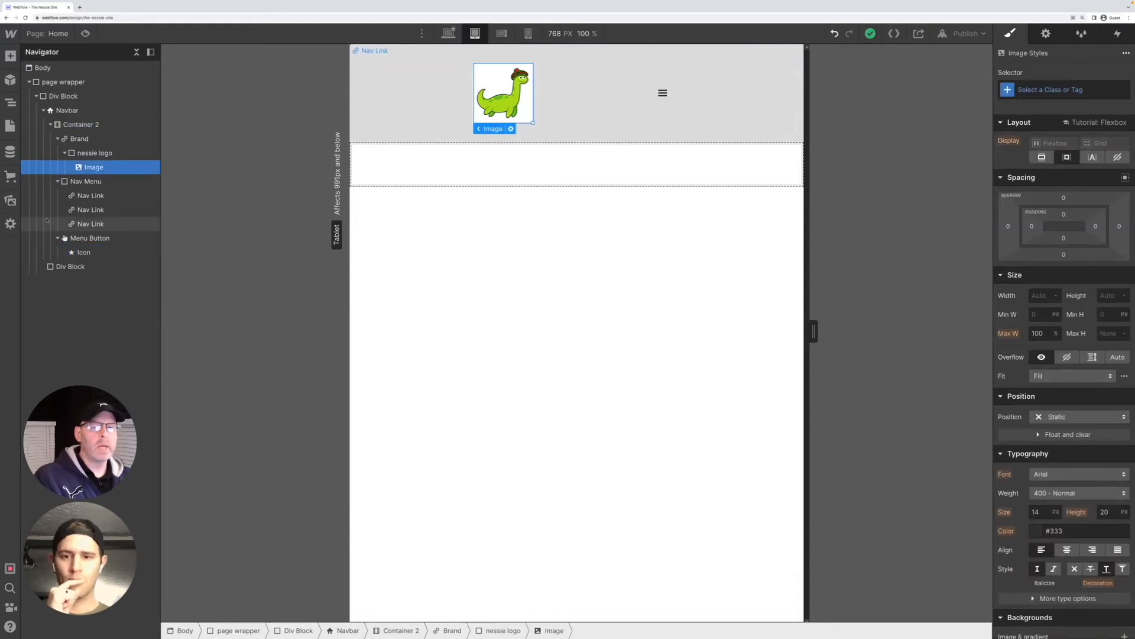
Set the Menu Button's left margin to Auto at the tablet breakpoint
click(63, 139)
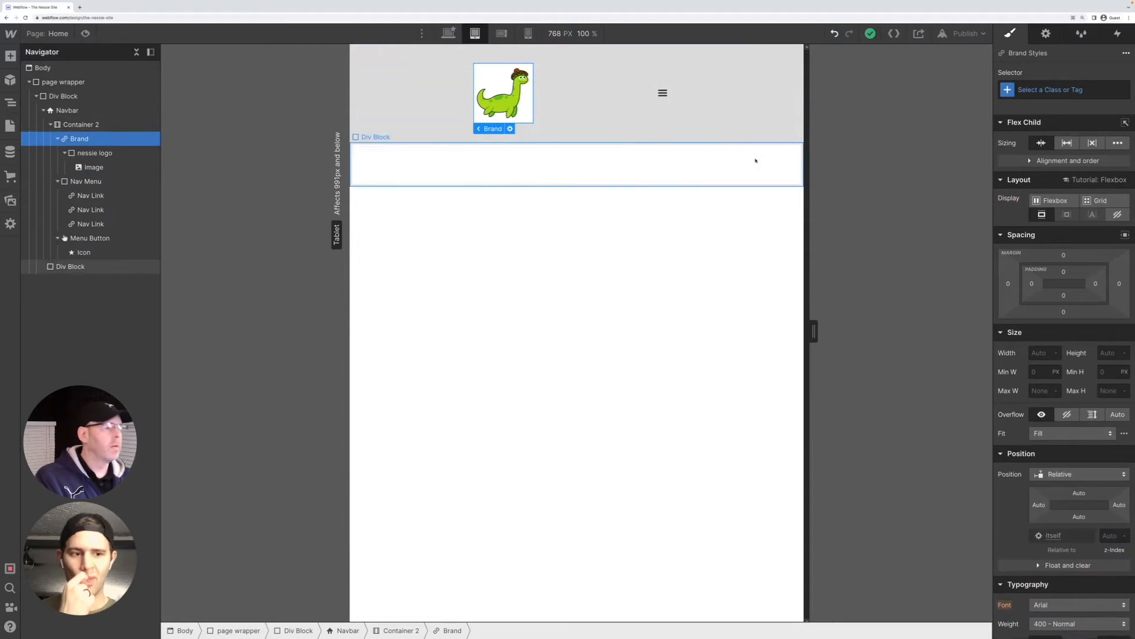
click(663, 93)
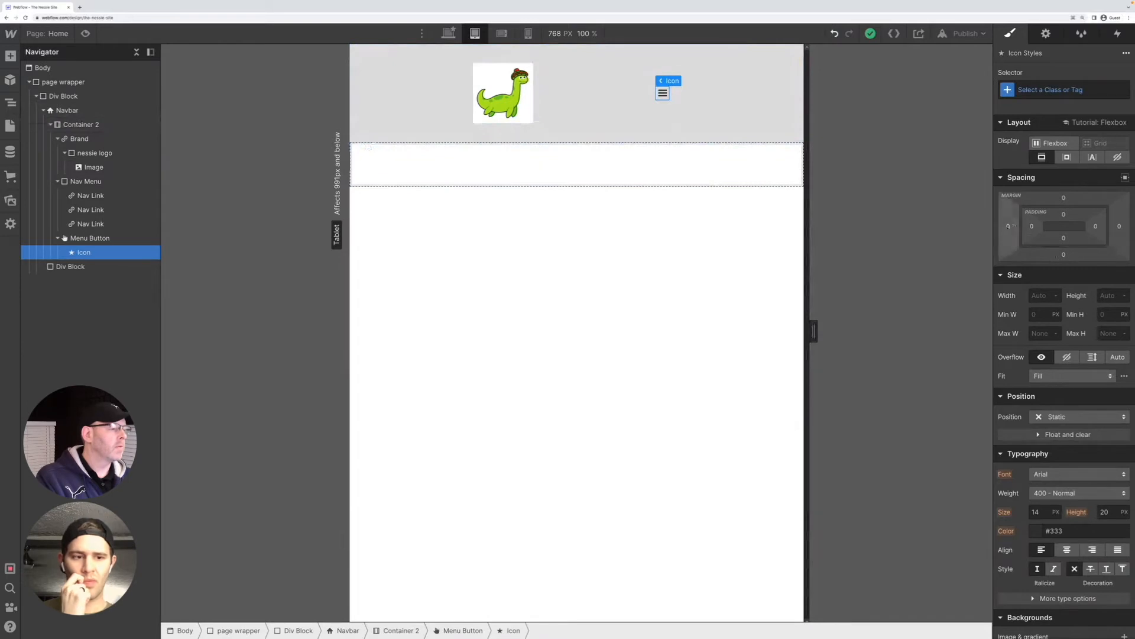
click(1008, 227)
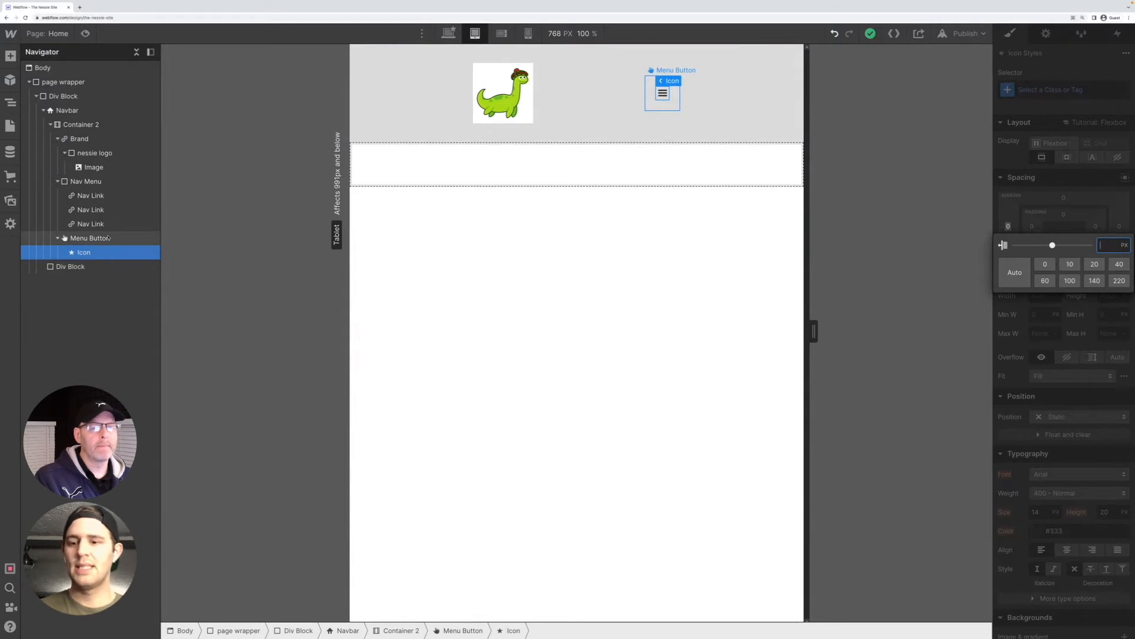
click(95, 181)
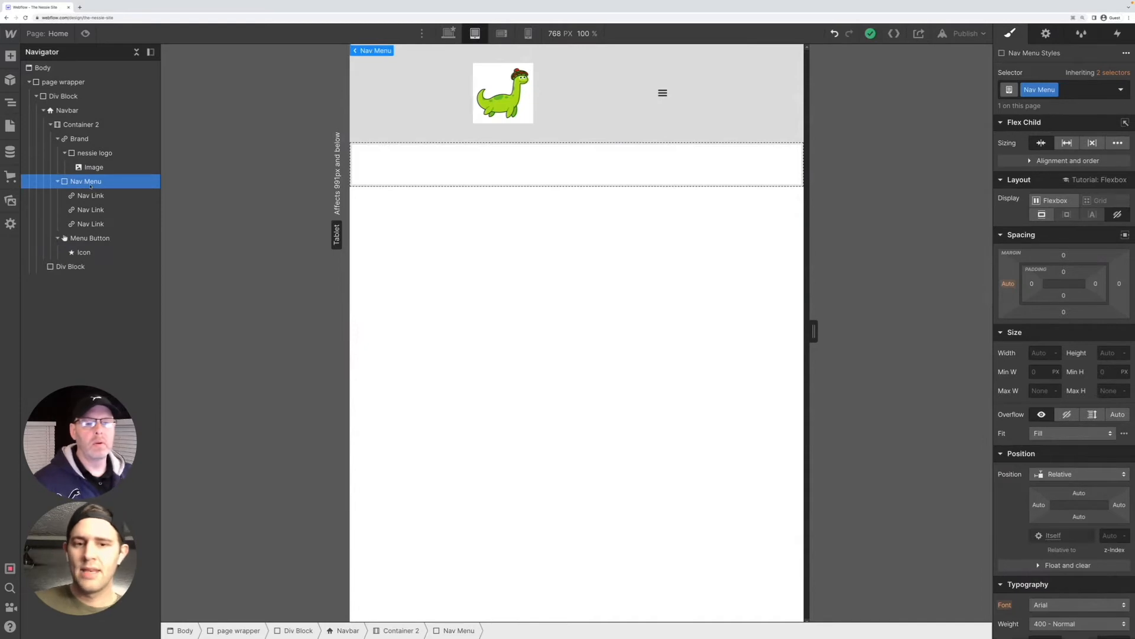
click(95, 239)
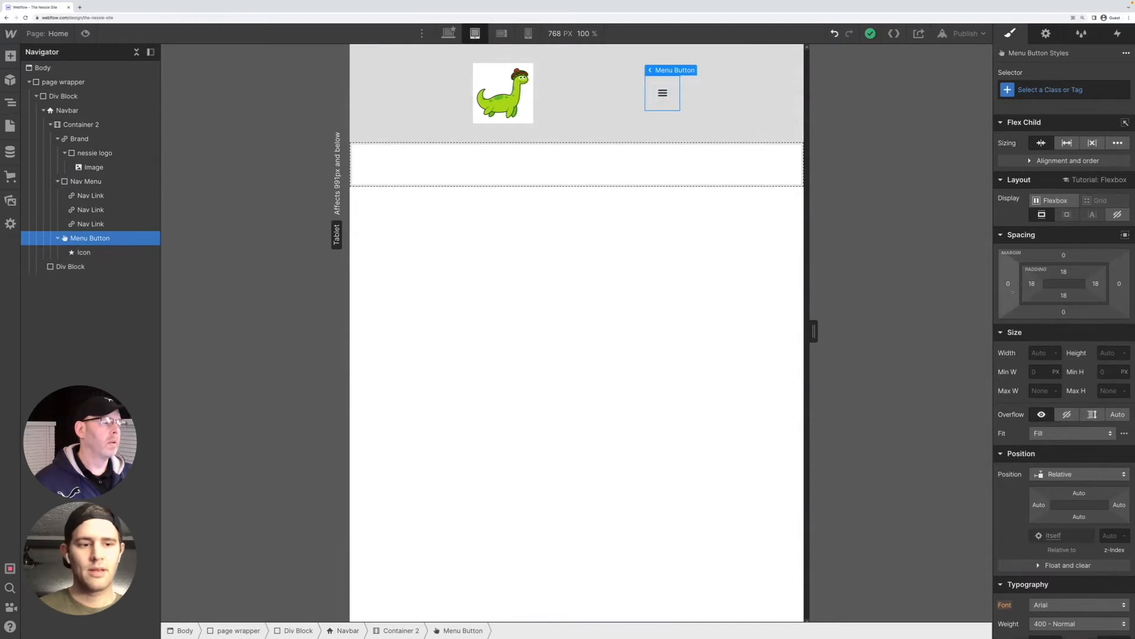
click(1007, 284)
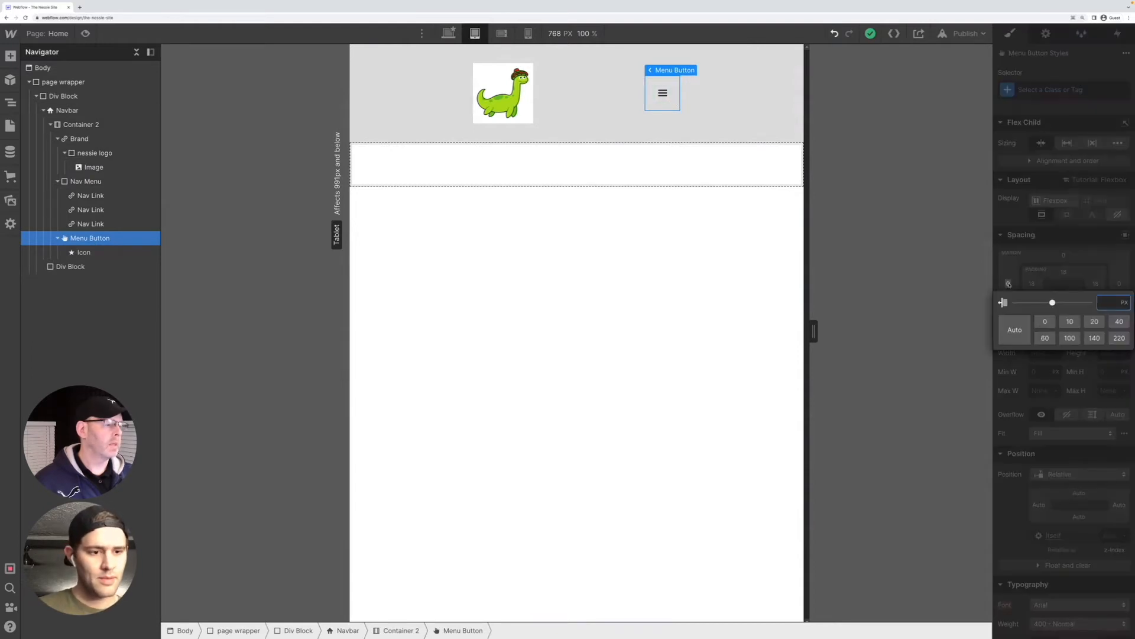
click(1015, 330)
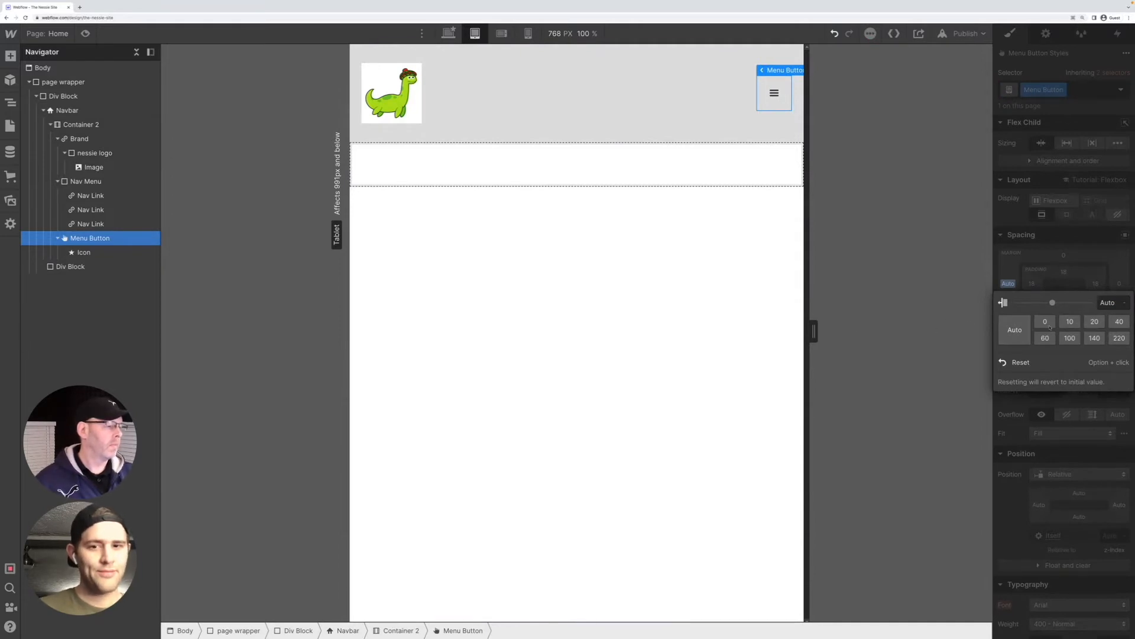
click(612, 191)
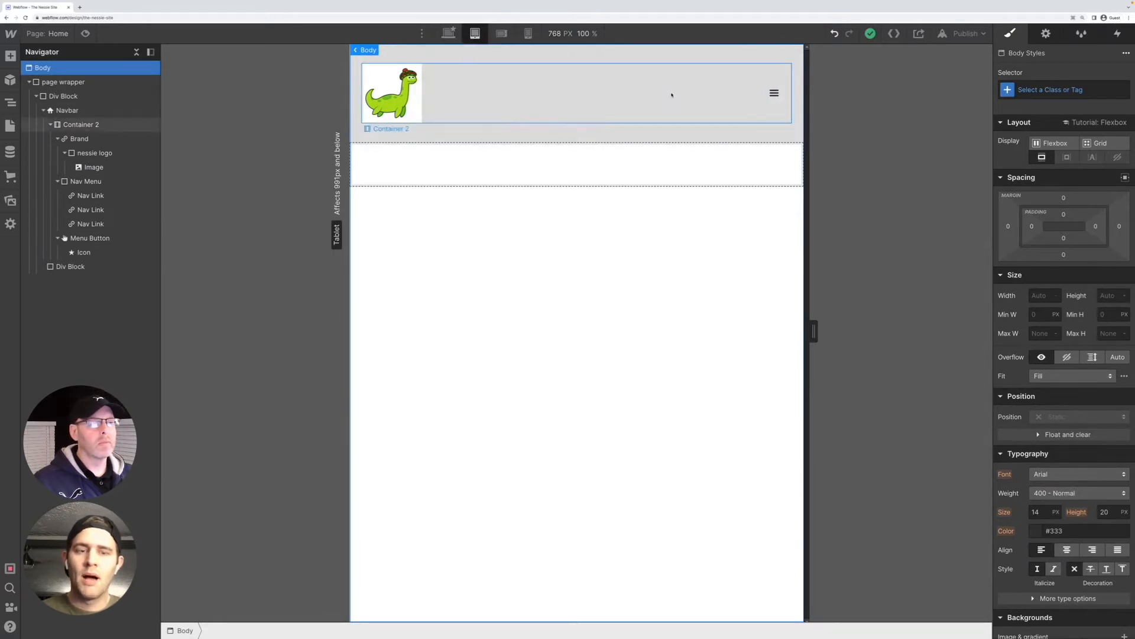
Check the navbar at the desktop breakpoint, then at tablet while narrowing the canvas width
click(448, 33)
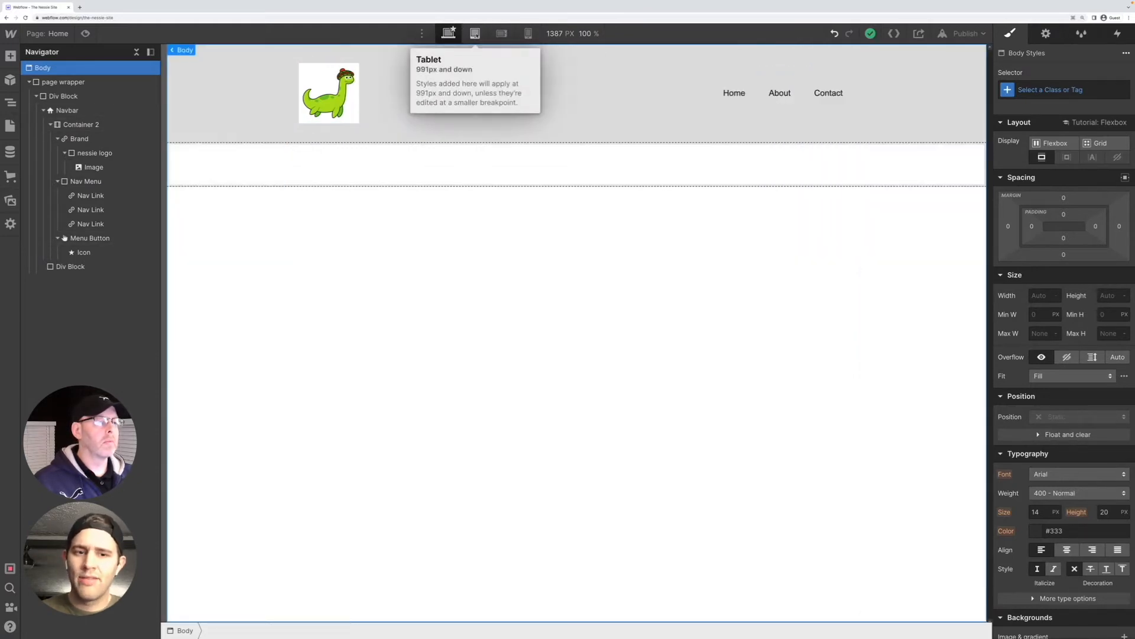
click(475, 33)
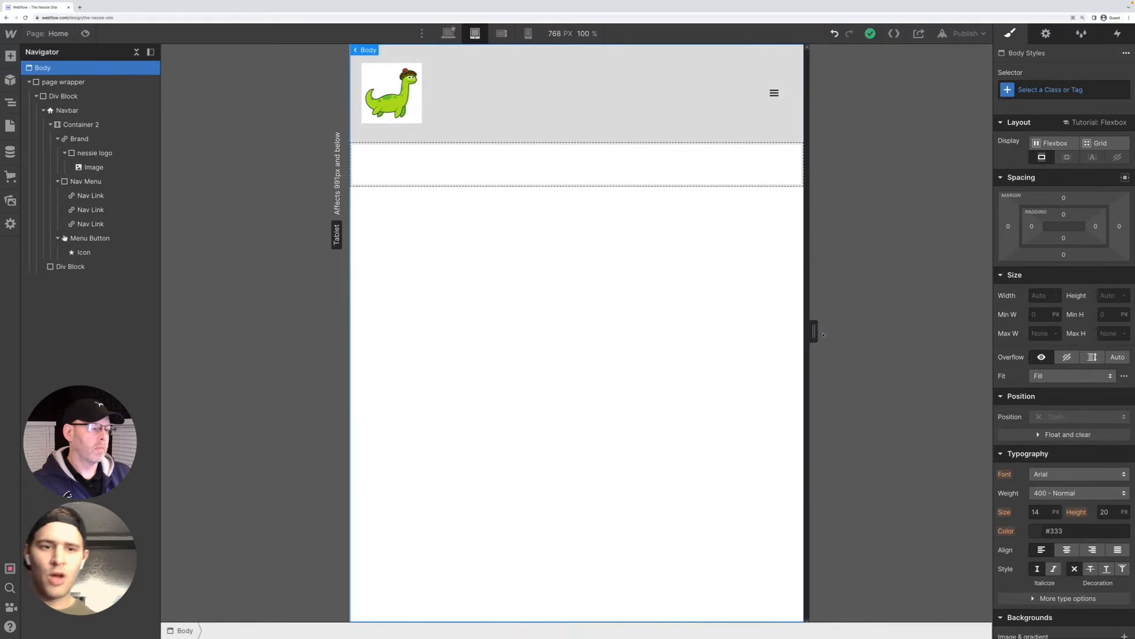
drag(816, 333, 744, 333)
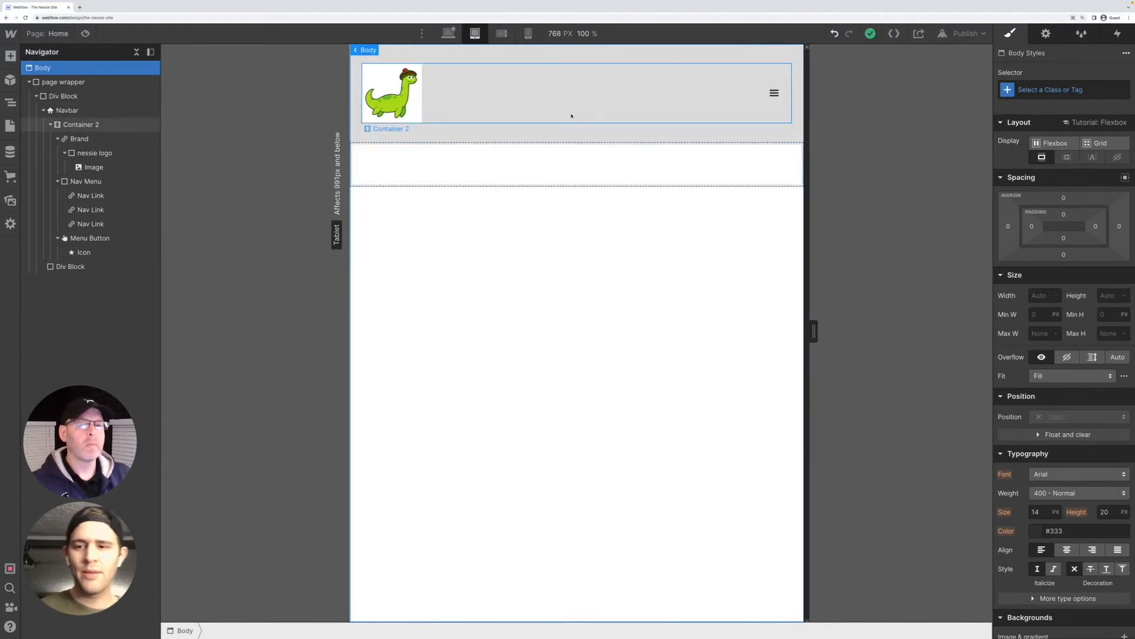
Set the Navbar's menu icon to show for Phone (L) and below
click(545, 120)
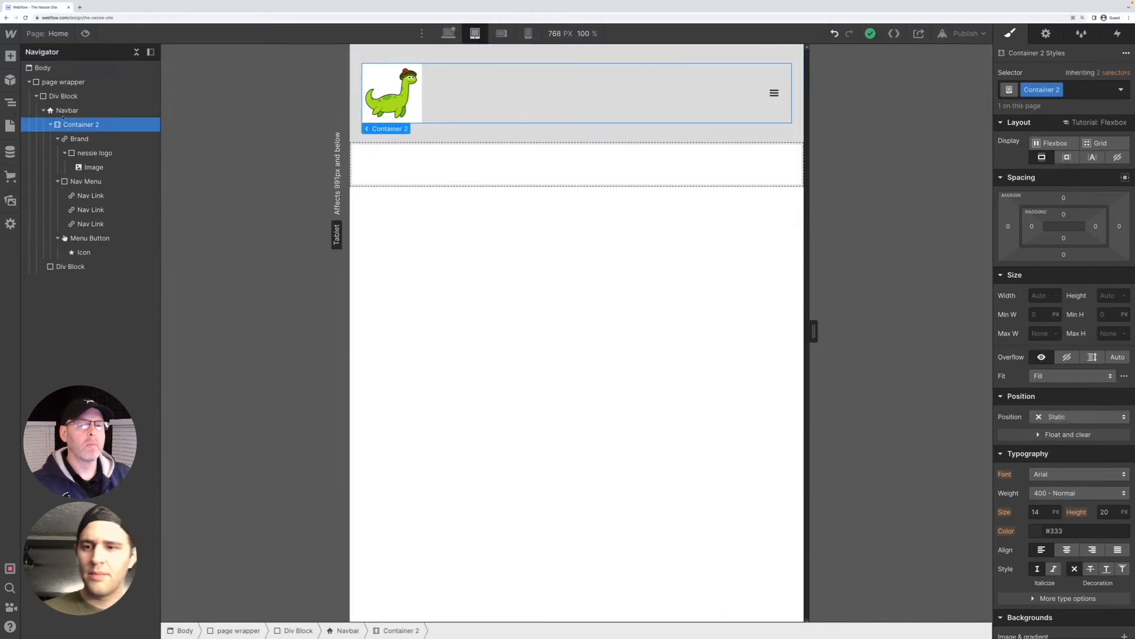
click(64, 110)
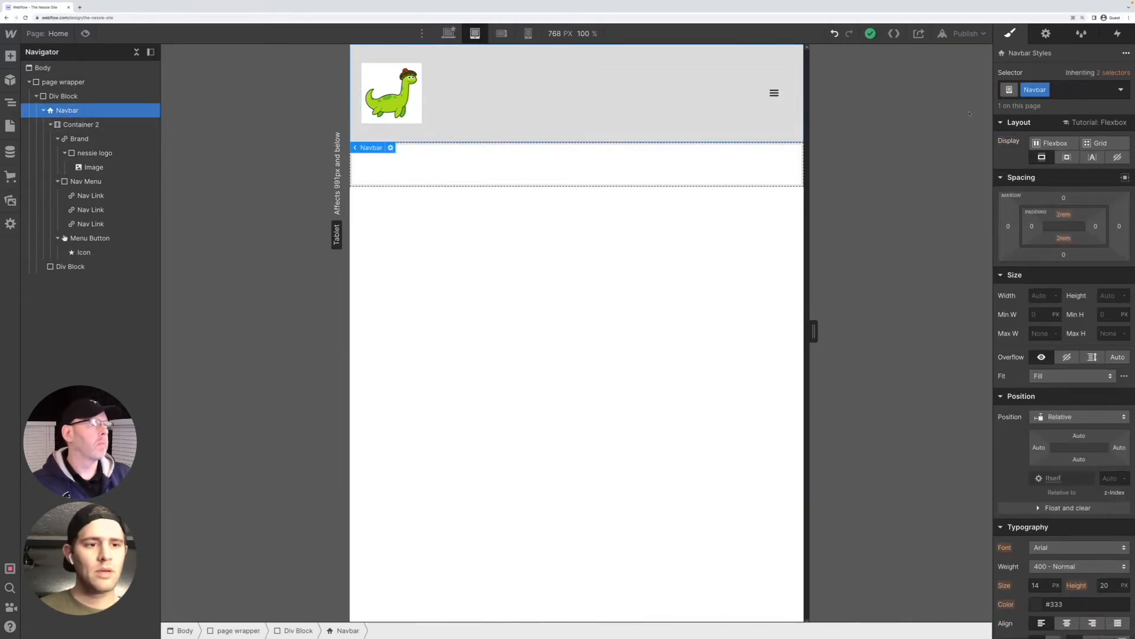
click(1046, 34)
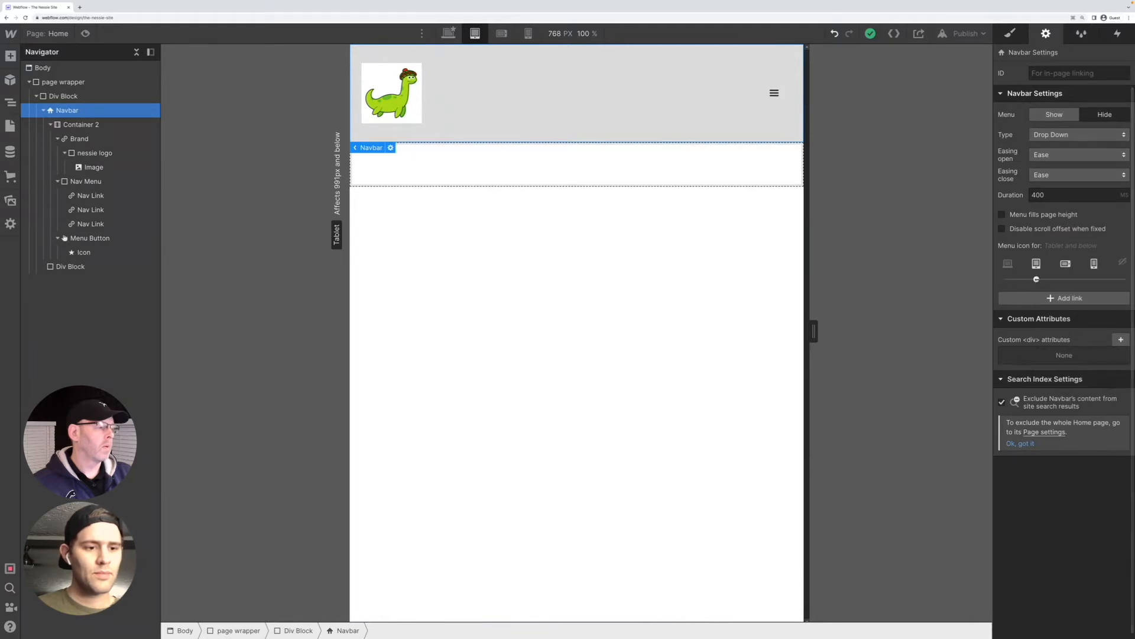
drag(1046, 280, 1065, 279)
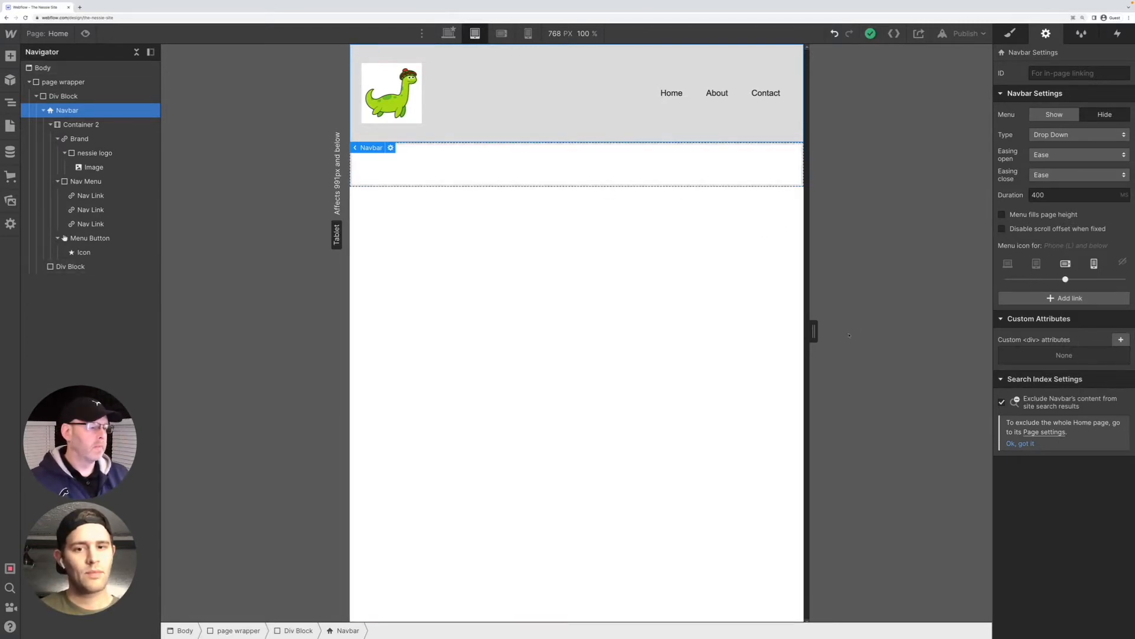
Check the navbar's links and hamburger icon at the tablet, desktop, mobile landscape and mobile portrait breakpoints, resizing the canvas to test intermediate widths
mouse_move(812, 332)
drag(812, 331, 713, 316)
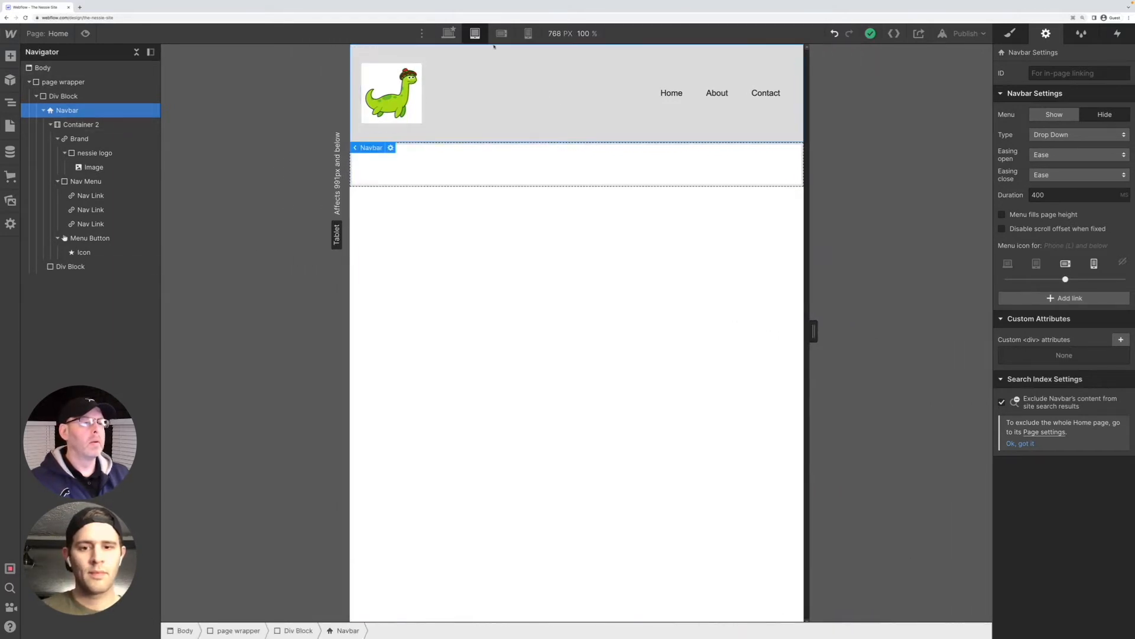
click(448, 33)
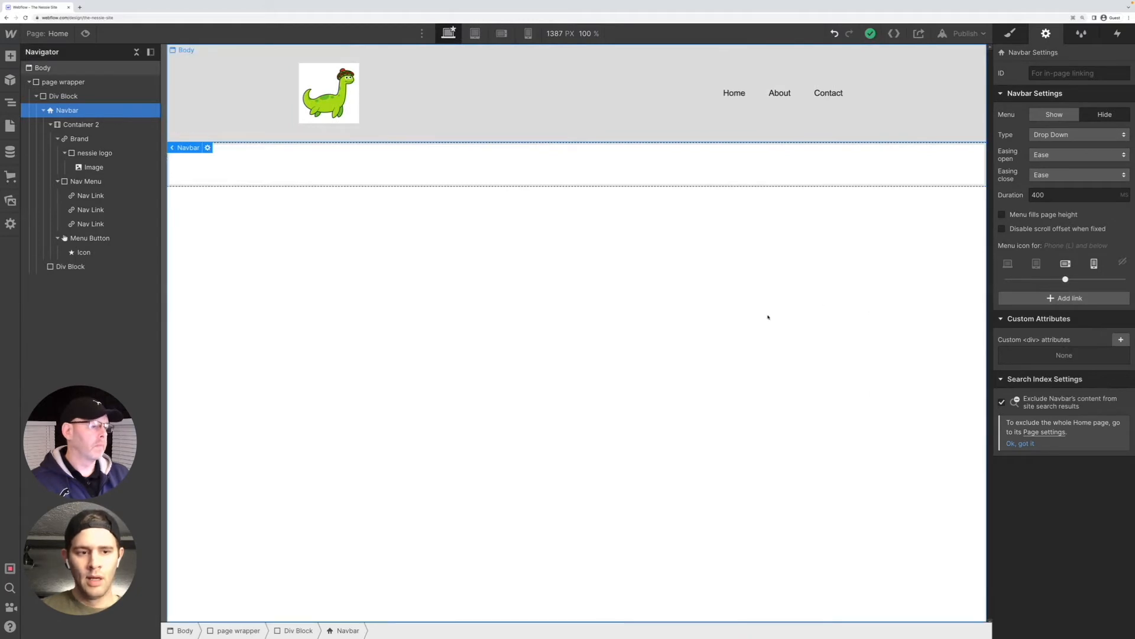
click(501, 33)
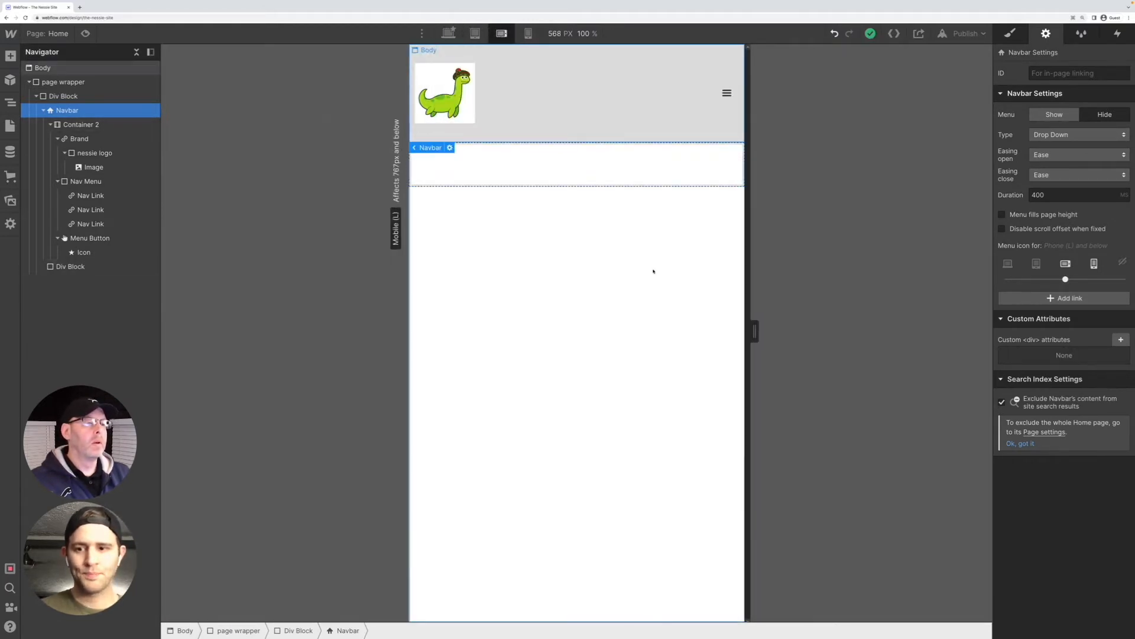
drag(755, 332, 601, 341)
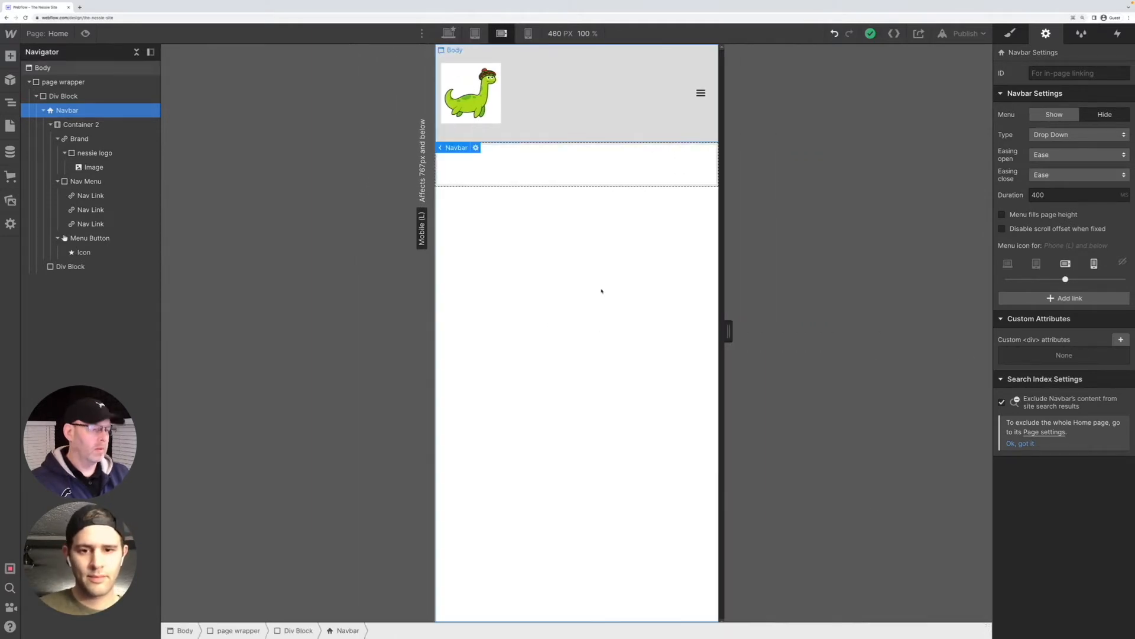
click(528, 33)
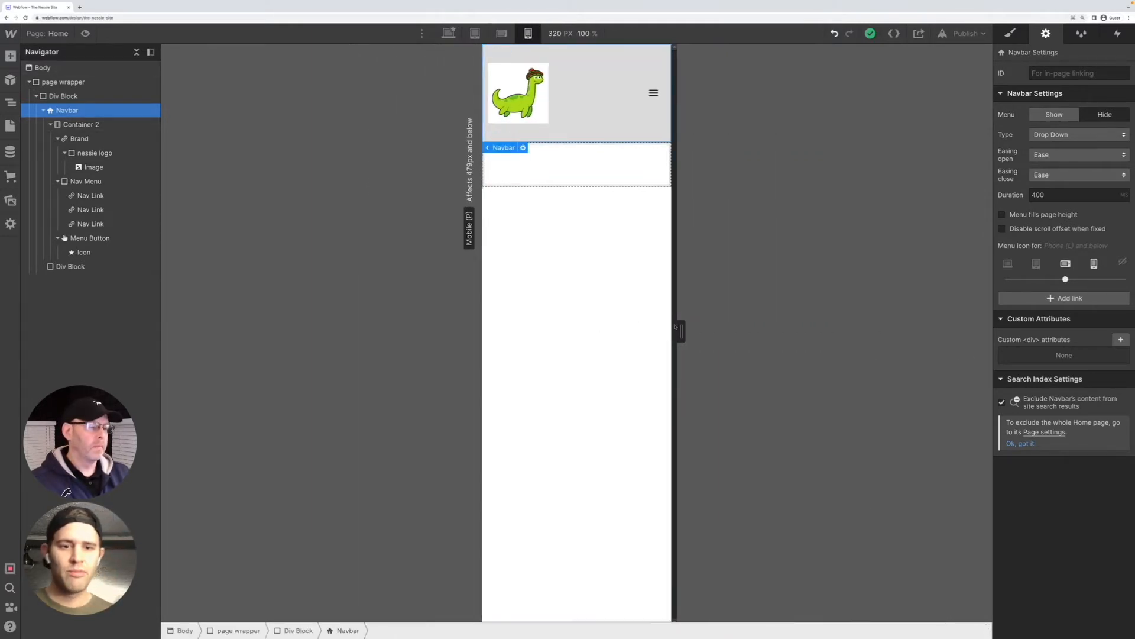
drag(678, 329, 729, 331)
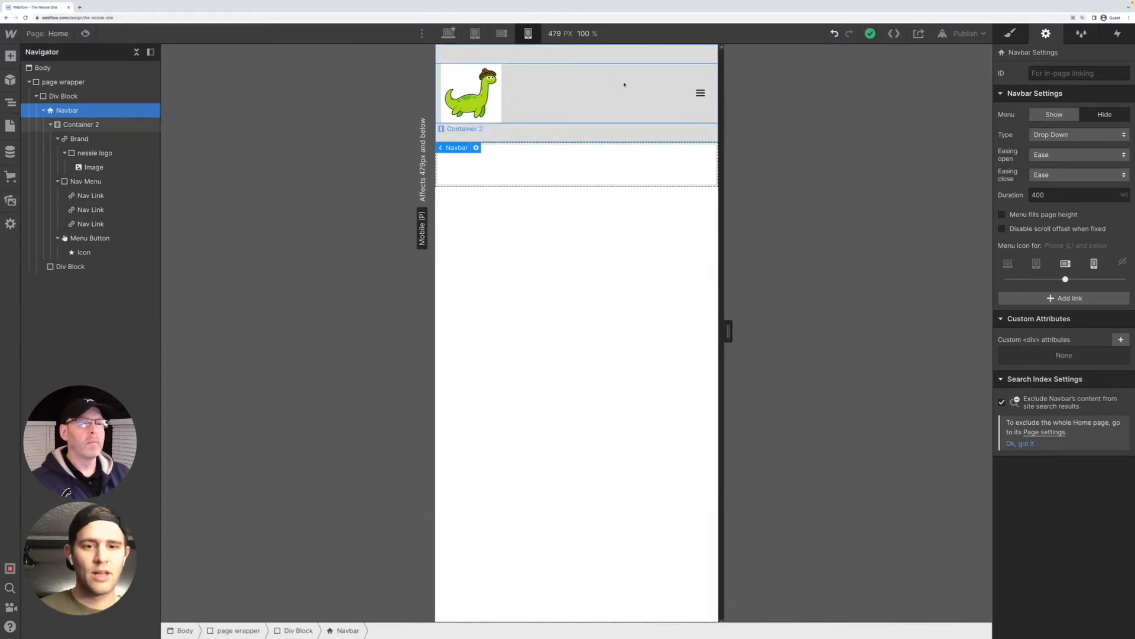
click(448, 33)
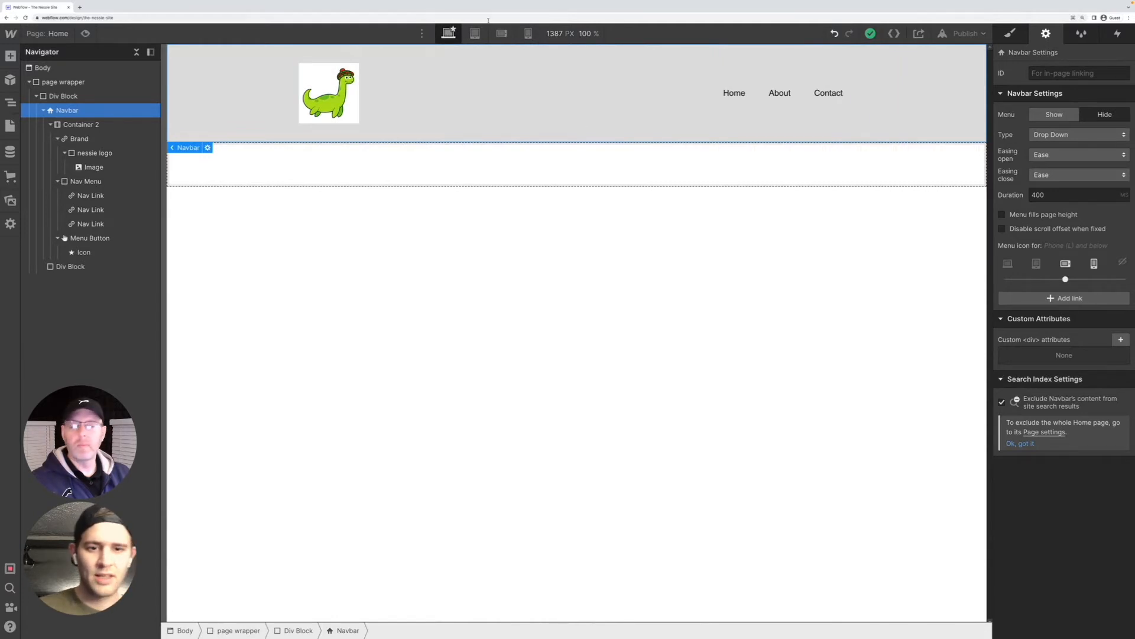
click(524, 34)
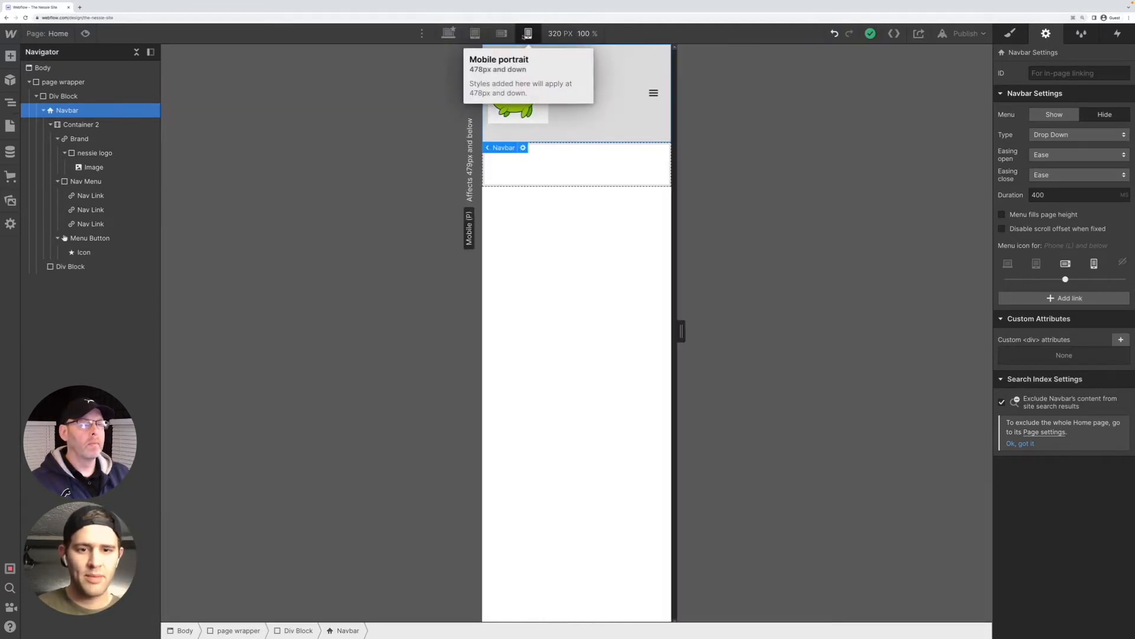
click(501, 33)
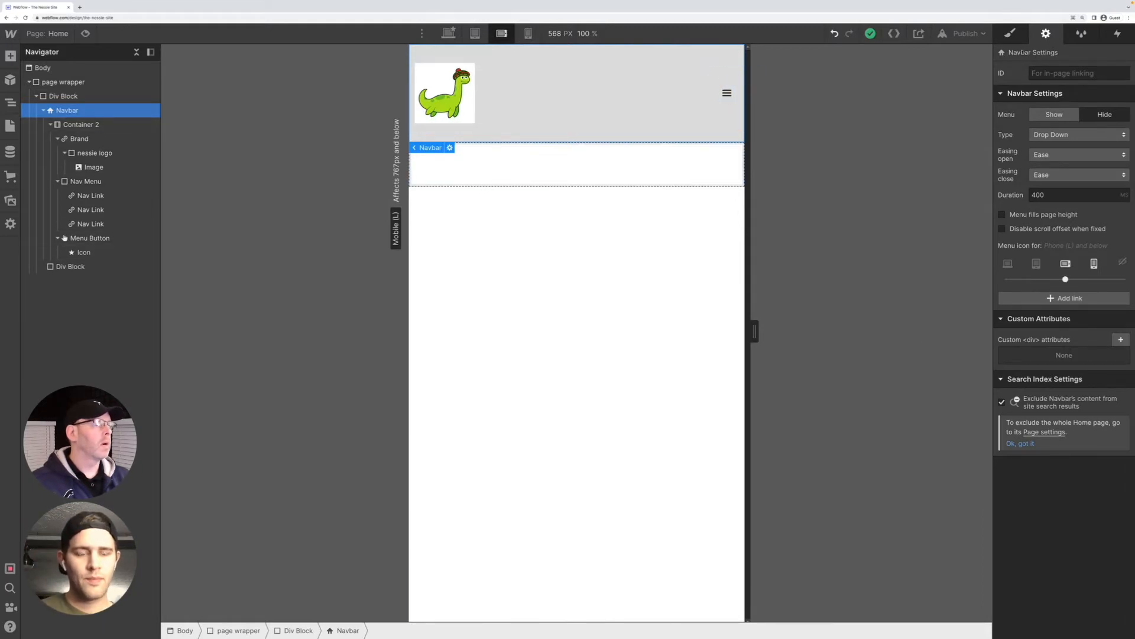
Examine the Navbar's styles, including its position options, and the Menu Button's styles at the mobile landscape breakpoint
click(1011, 33)
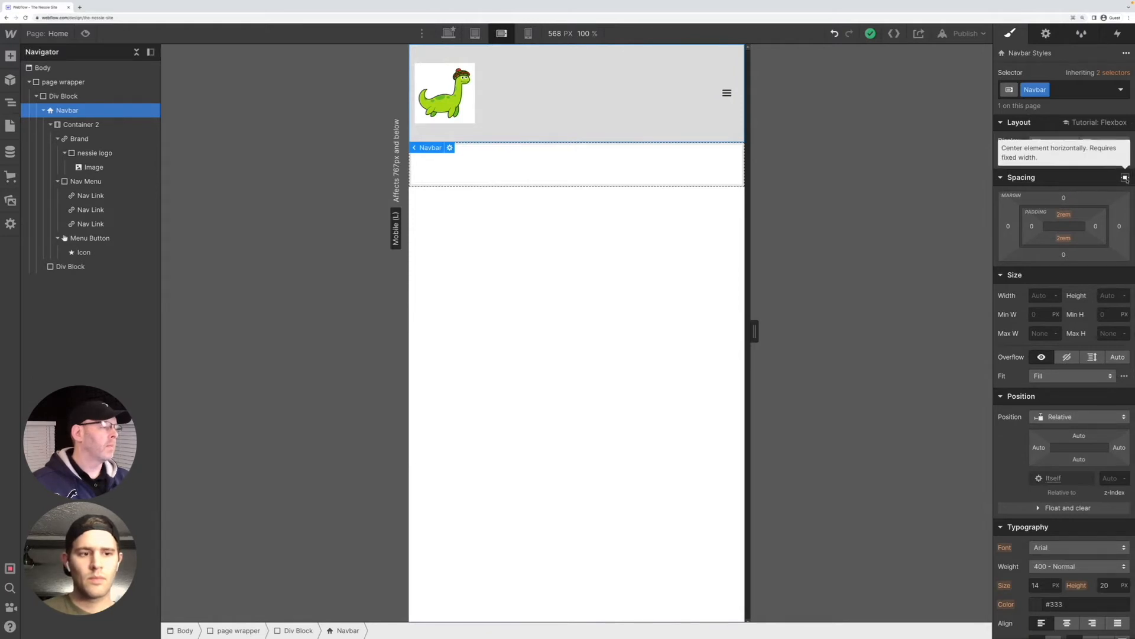
click(1085, 179)
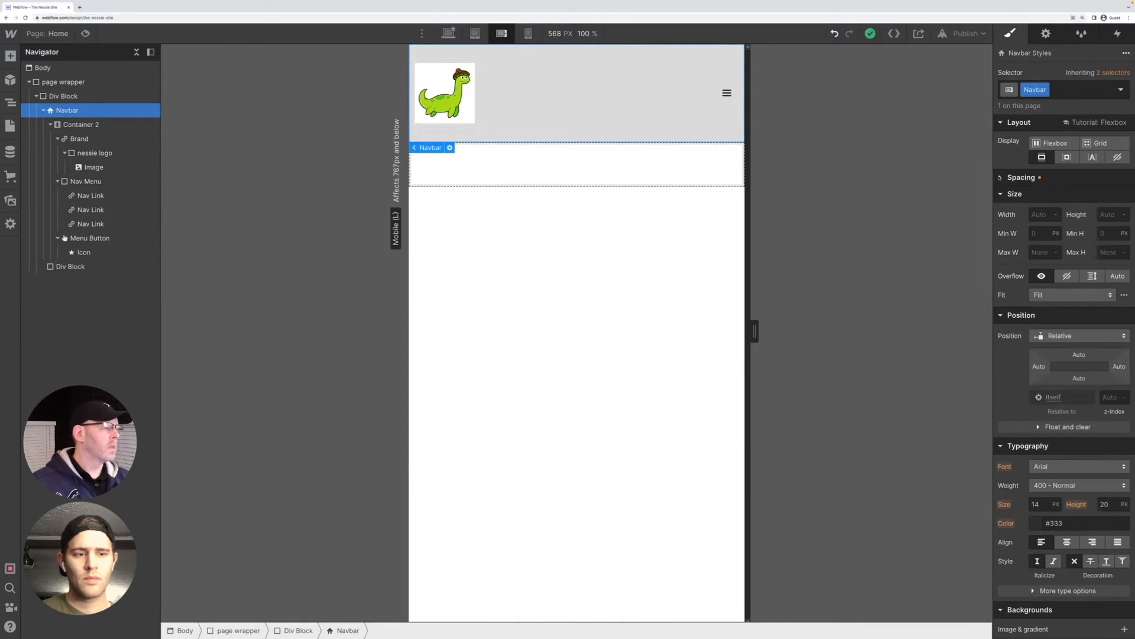
scroll(1032, 436, down, 3)
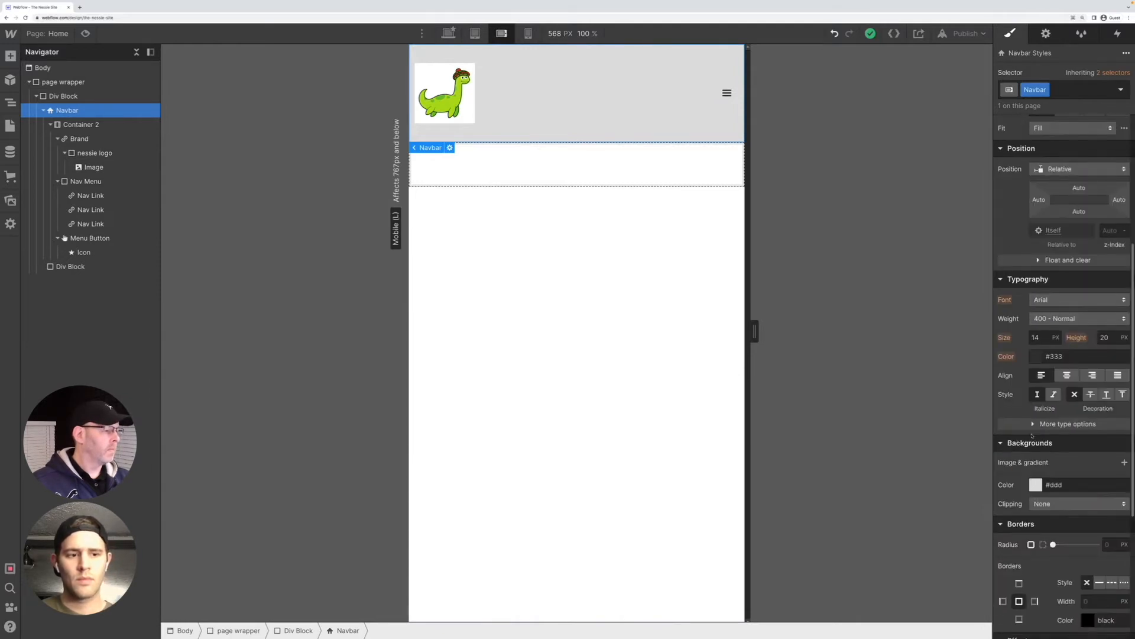
scroll(1032, 436, down, 4)
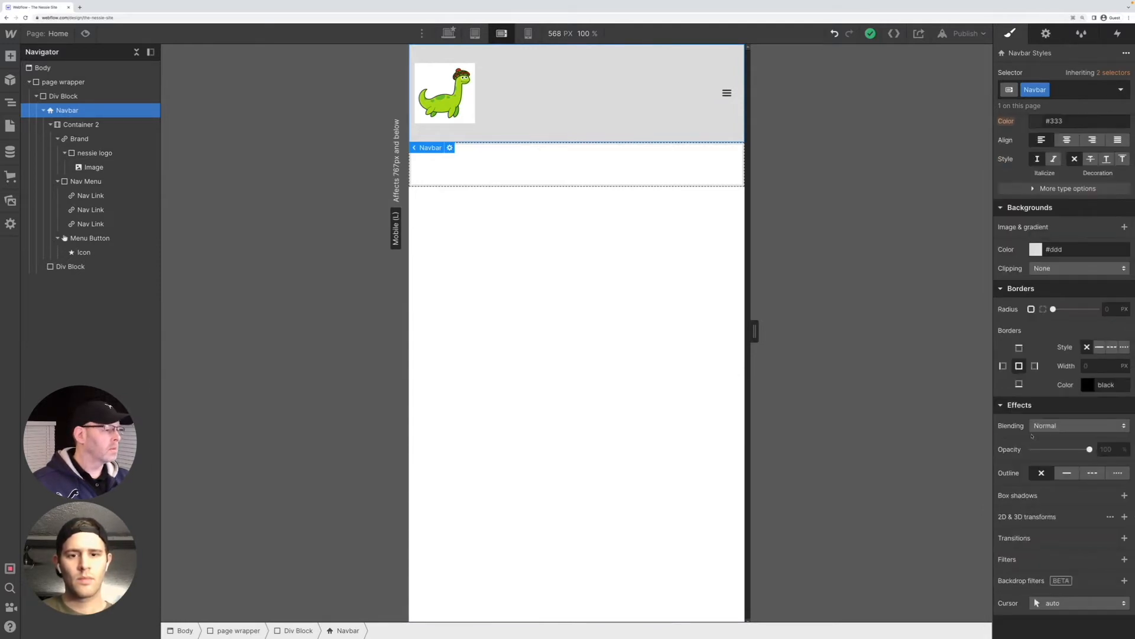
scroll(1032, 436, up, 5)
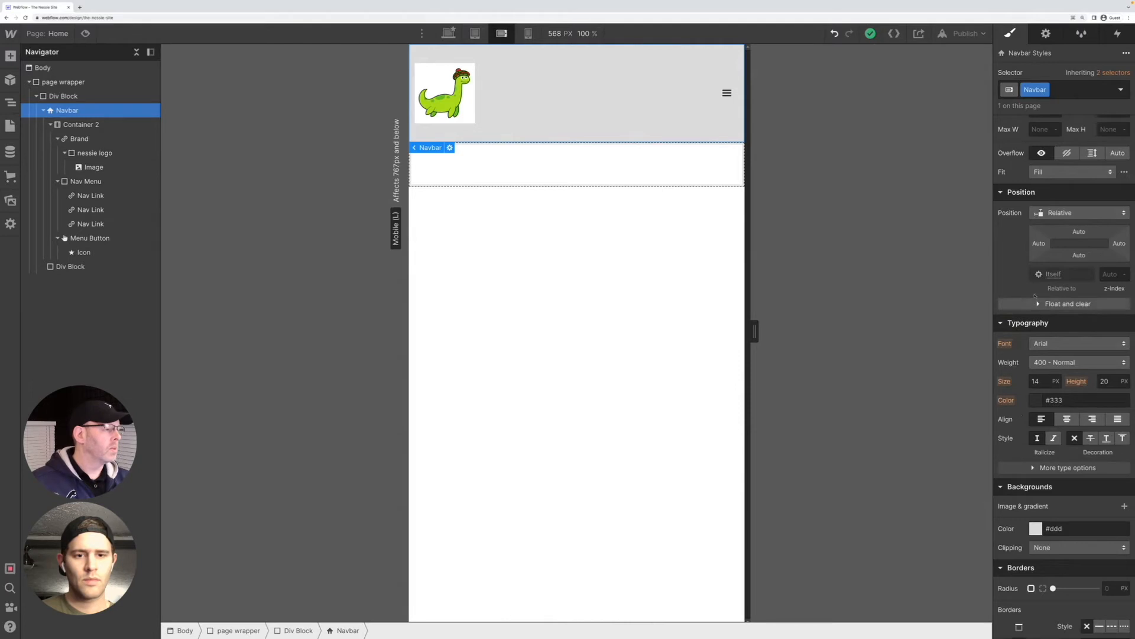
click(1092, 219)
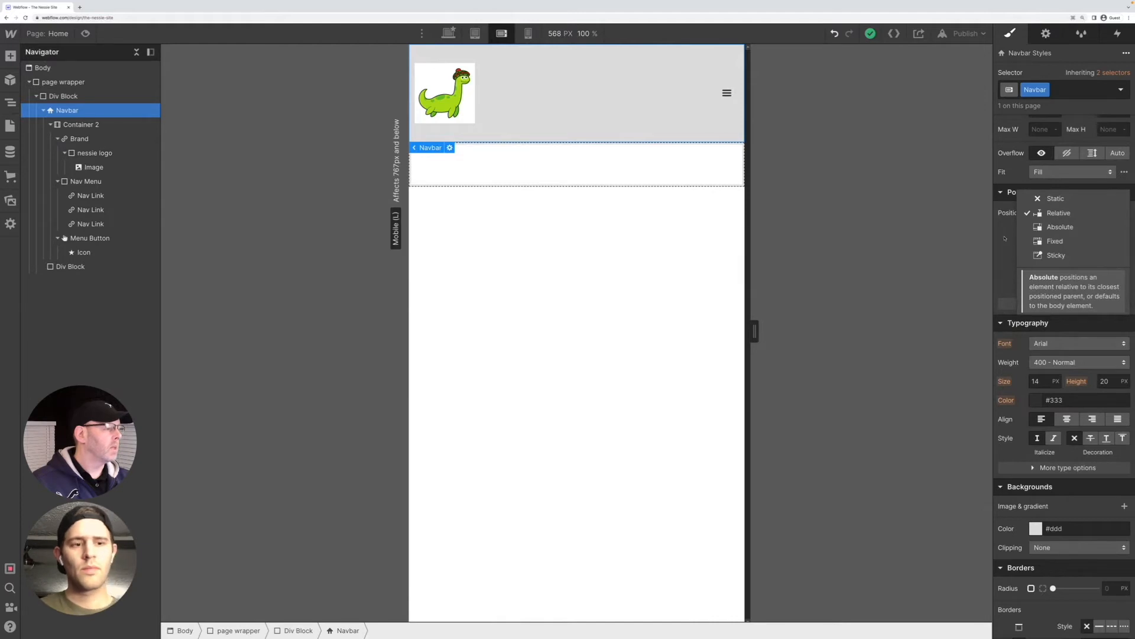
click(1005, 238)
scroll(1010, 243, up, 2)
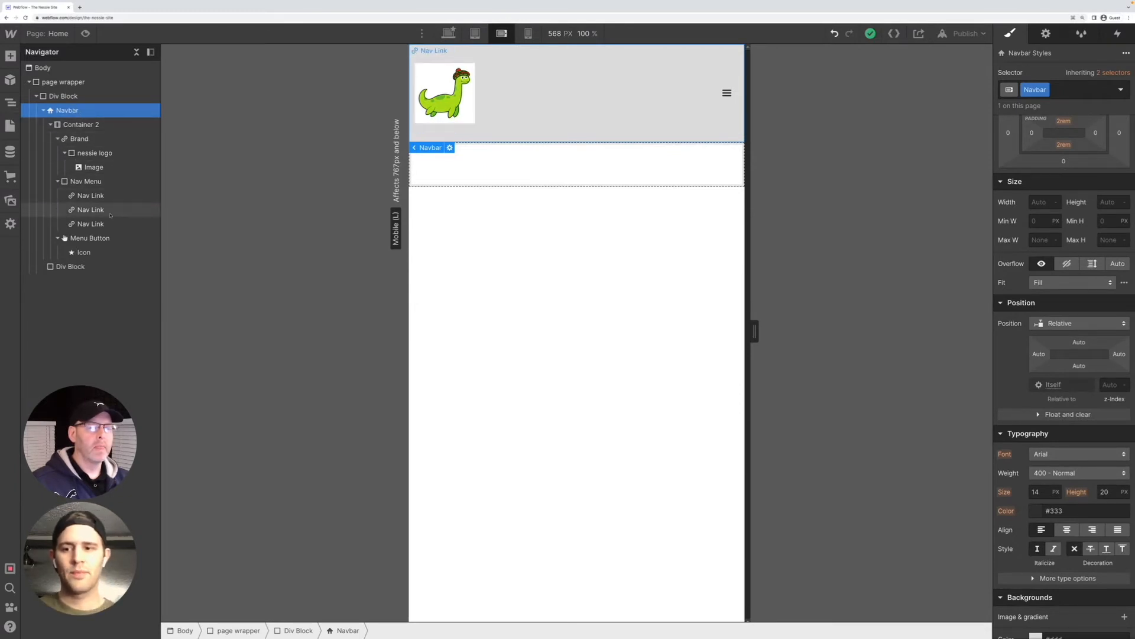
click(90, 238)
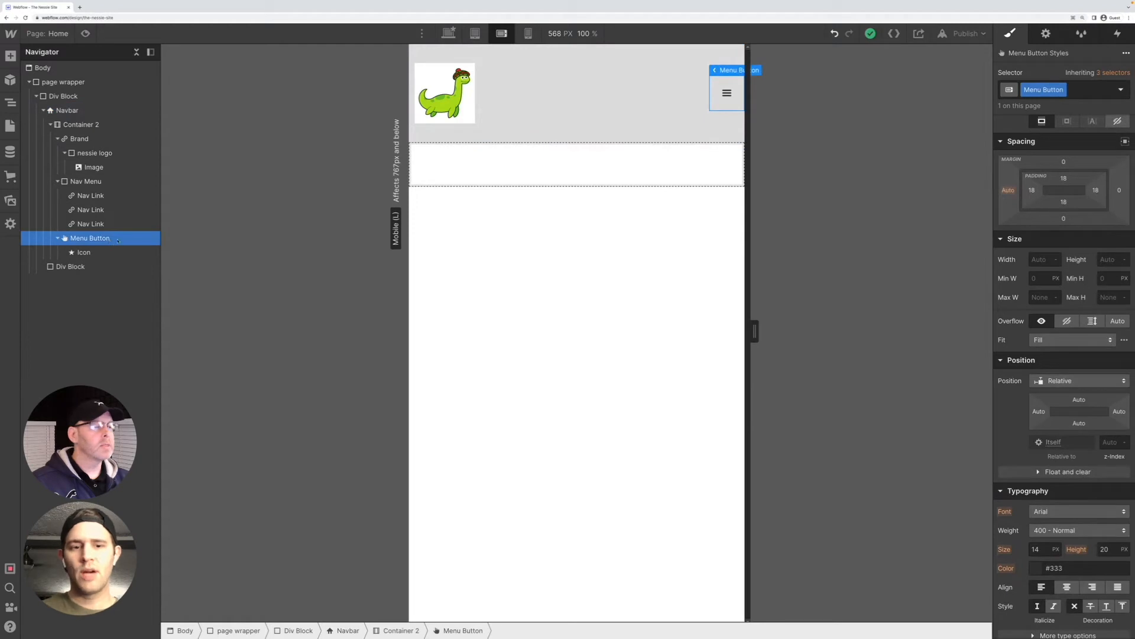
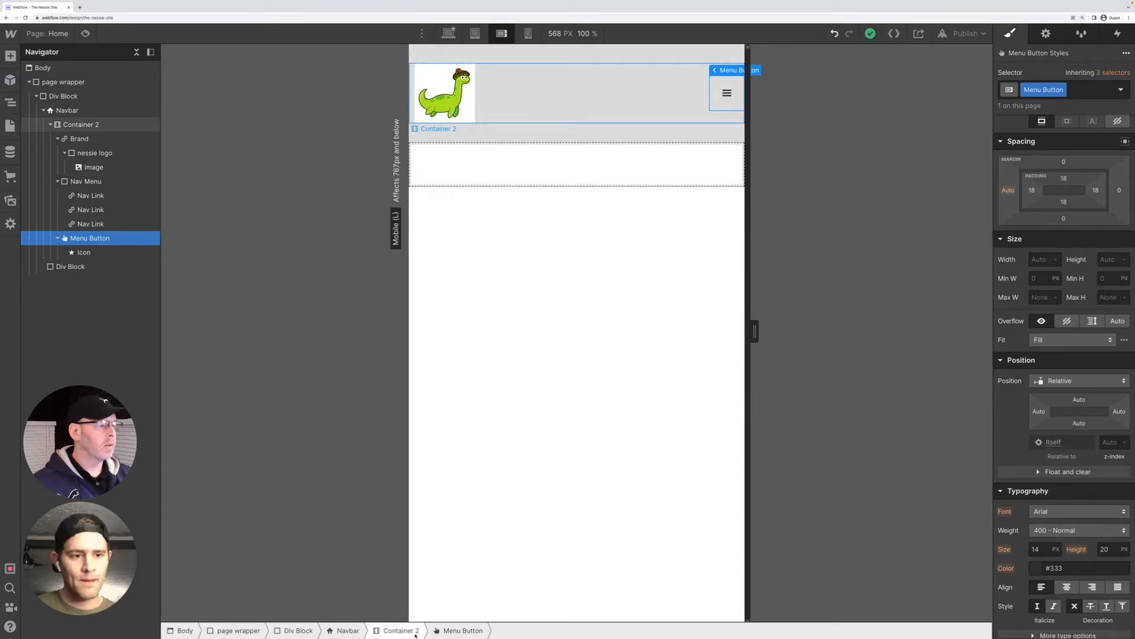
Align Container 2's flex children to the start at the mobile landscape breakpoint
click(399, 630)
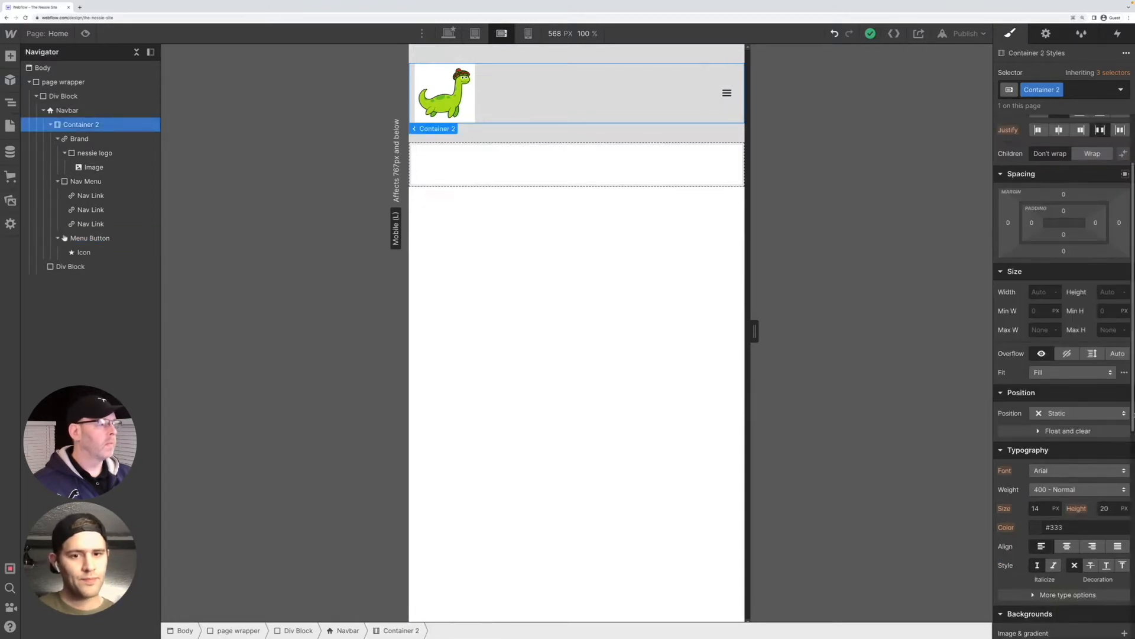
scroll(1094, 412, up, 2)
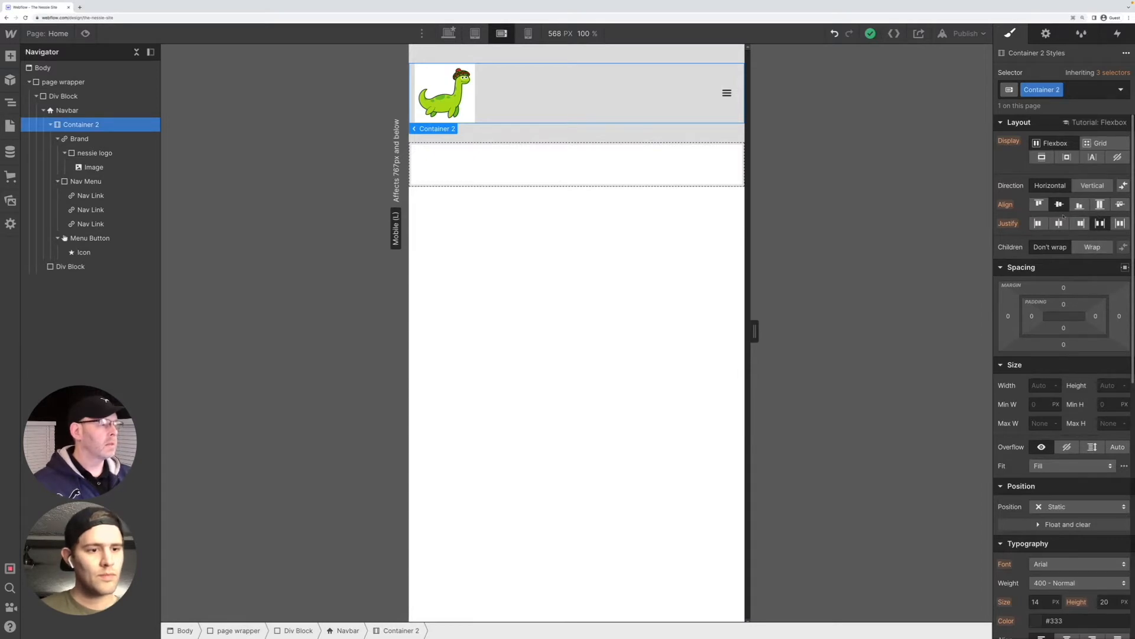
click(1039, 204)
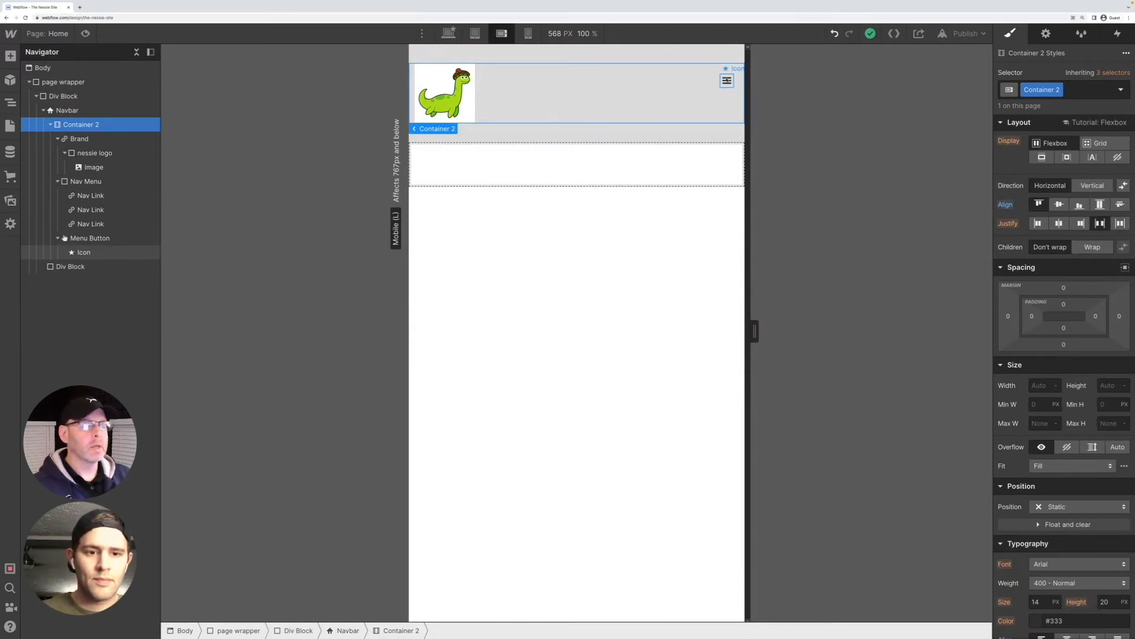
Try raising the hamburger icon with a large negative top margin, and undo the margin change
click(727, 80)
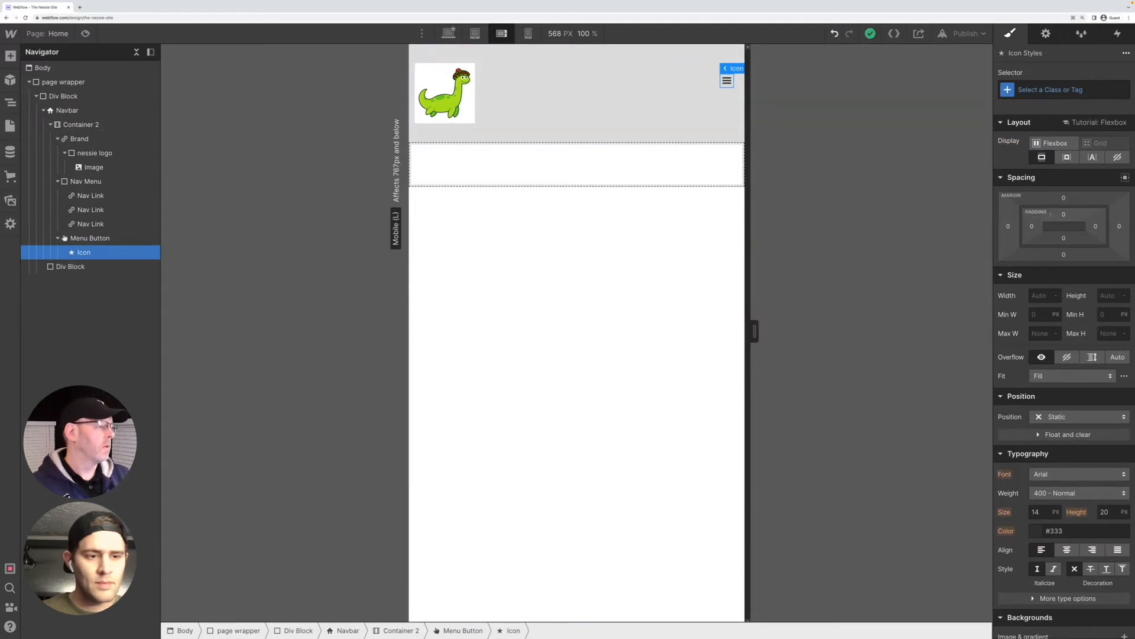
mouse_move(1064, 214)
mouse_down()
mouse_move(1054, 198)
mouse_move(1054, 232)
mouse_up()
click(680, 269)
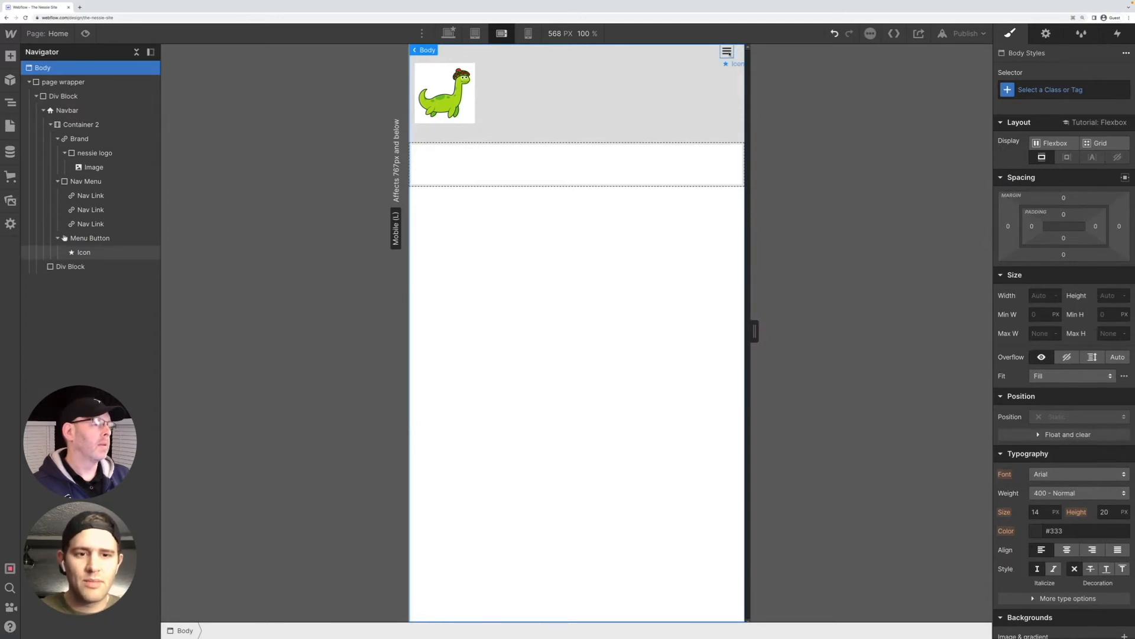
click(726, 51)
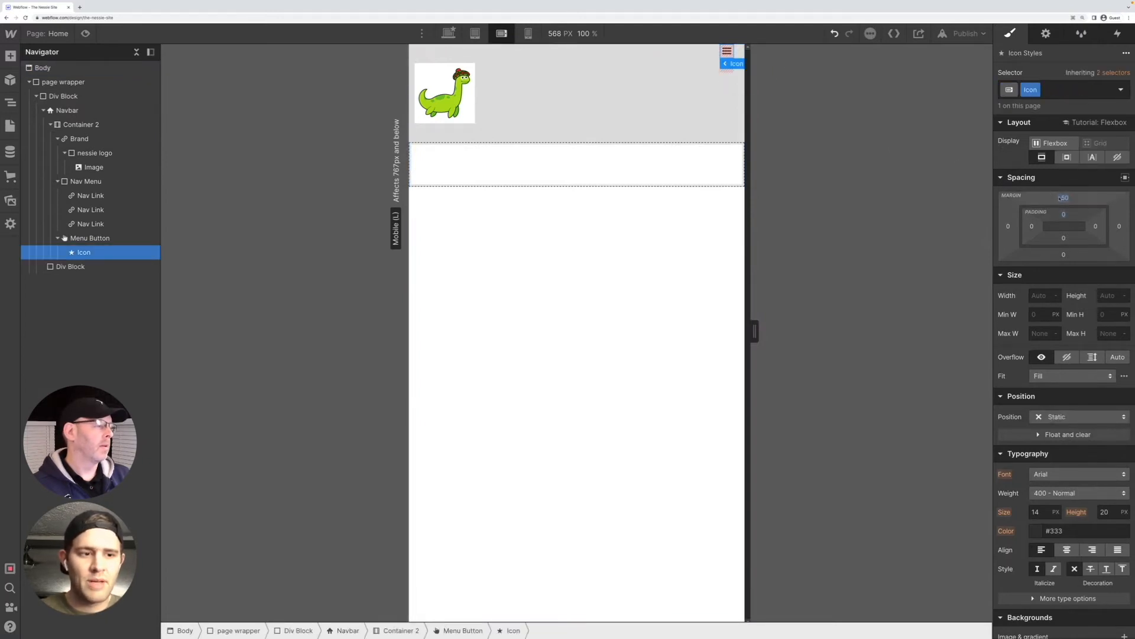
key(ctrl+z)
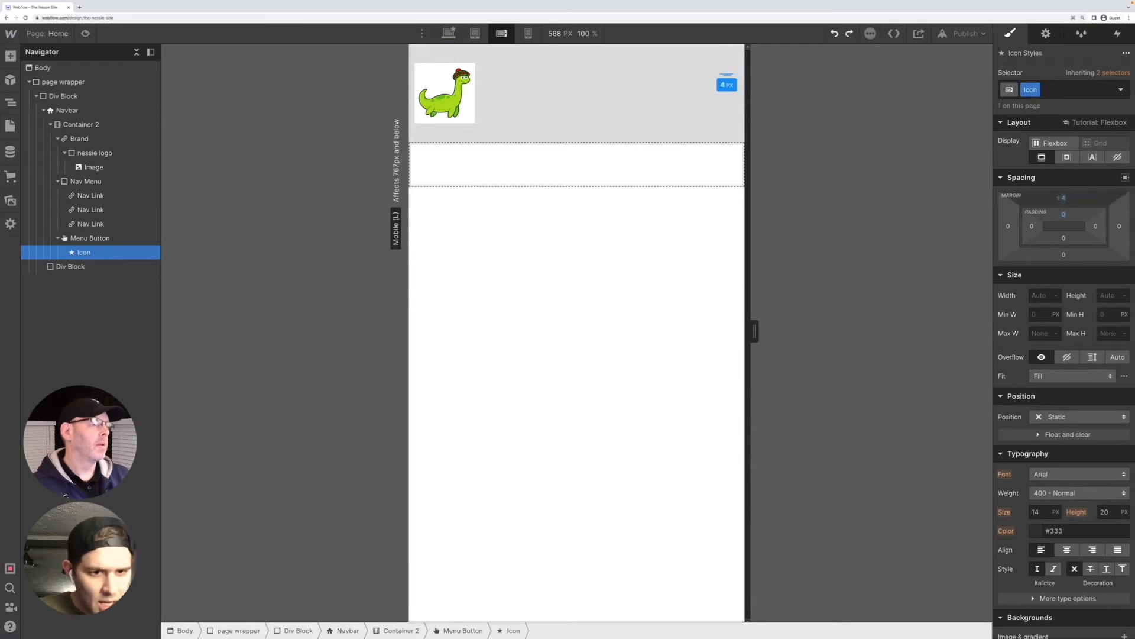
key(ctrl+z)
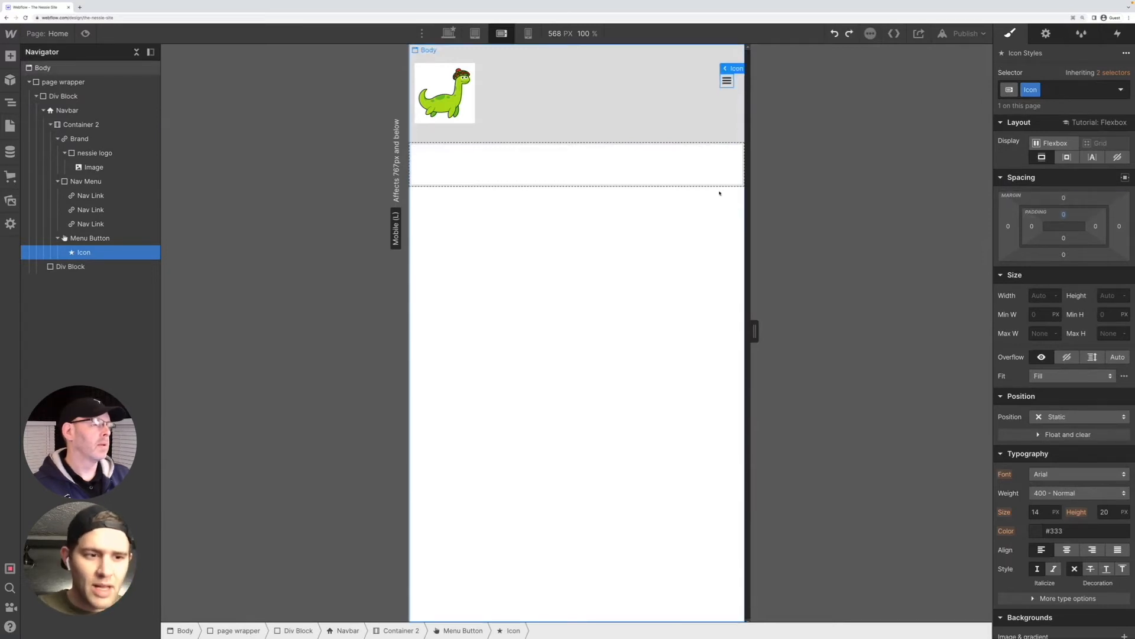
Try a top margin of -21 on the hamburger icon, and undo it
mouse_move(1064, 214)
mouse_down()
mouse_move(1056, 220)
mouse_move(1049, 194)
mouse_move(1049, 224)
mouse_up()
click(689, 221)
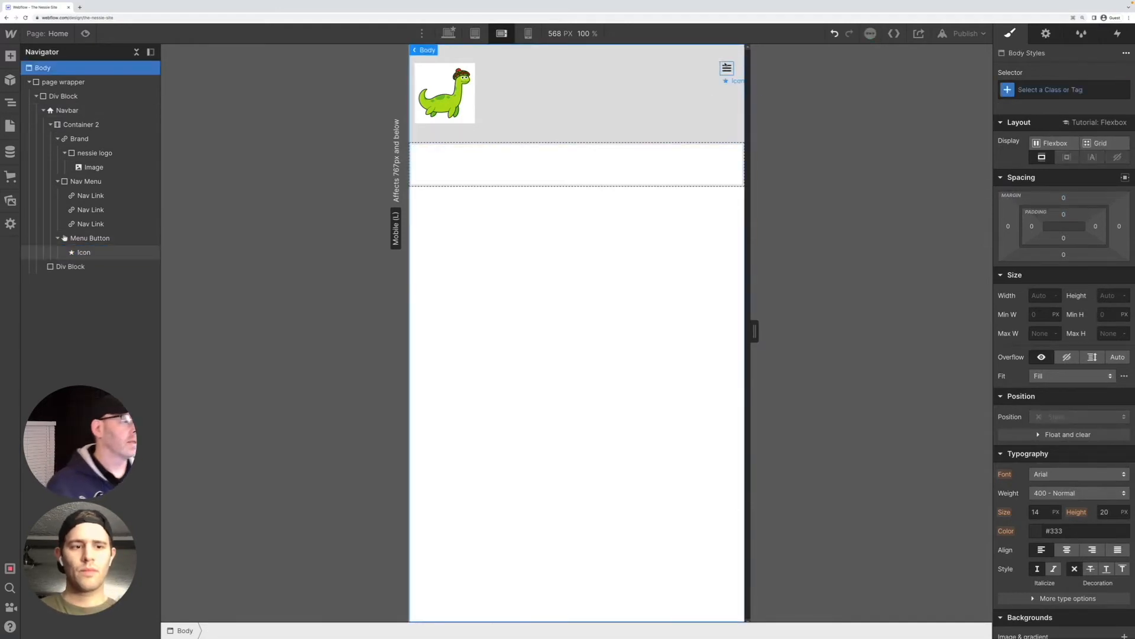
click(727, 68)
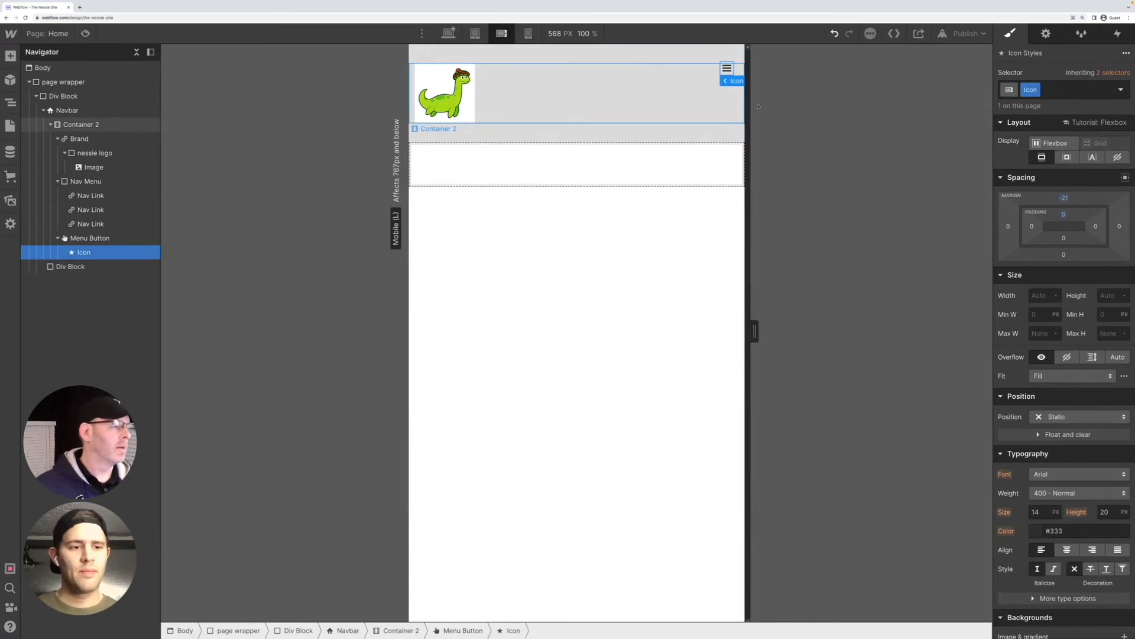
key(ctrl+z)
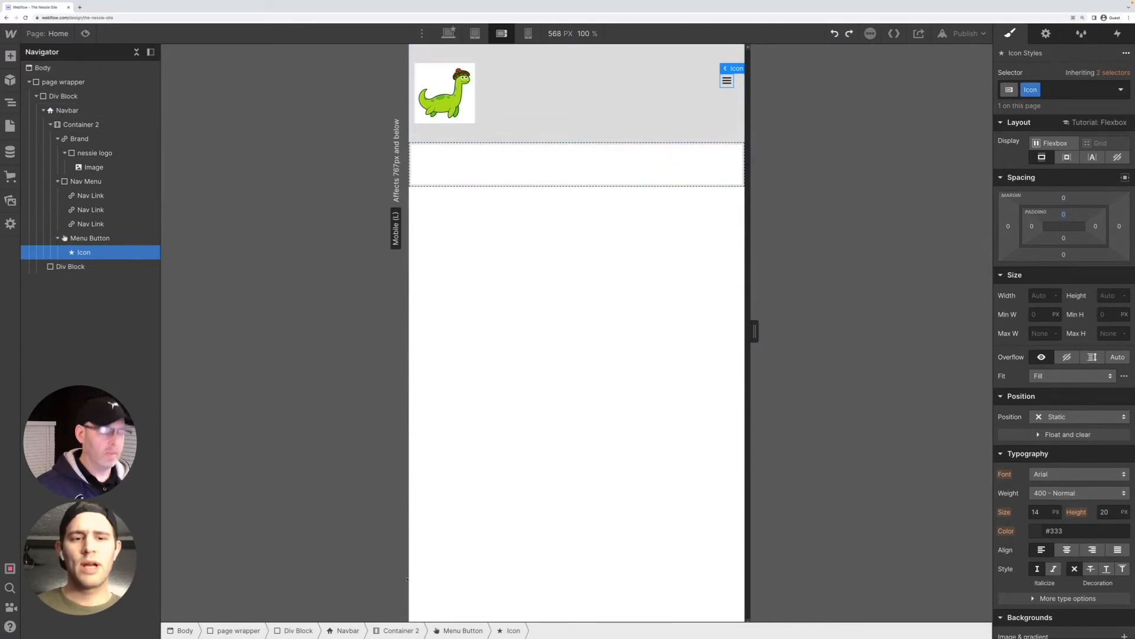
Examine the layout and spacing styles of the Menu Button, Container 2 and Nav Menu
click(475, 631)
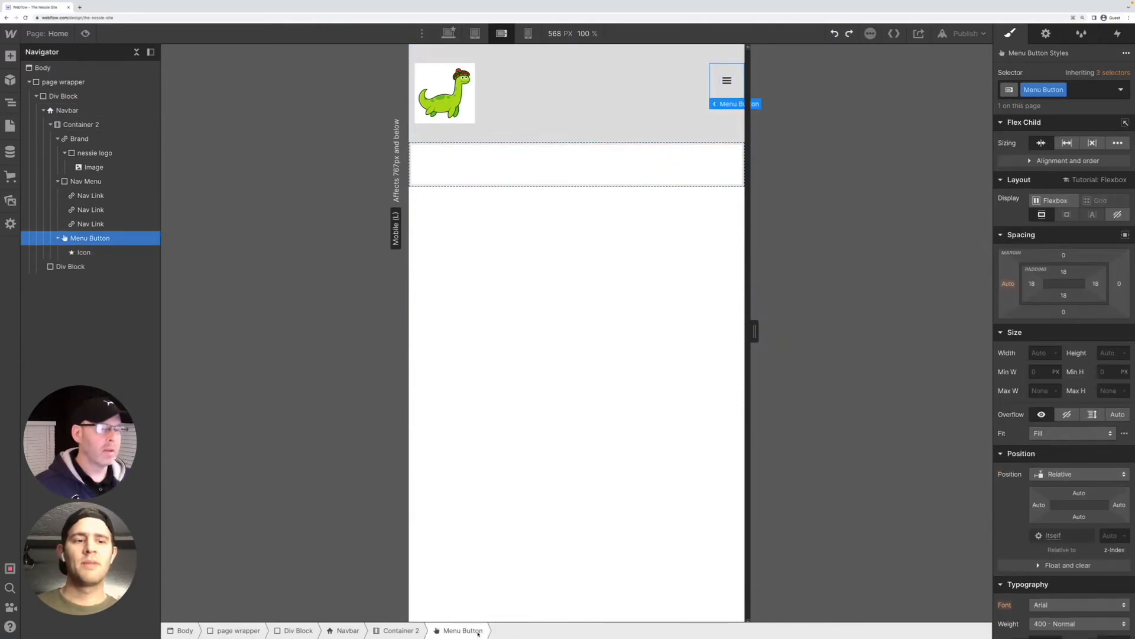
click(409, 631)
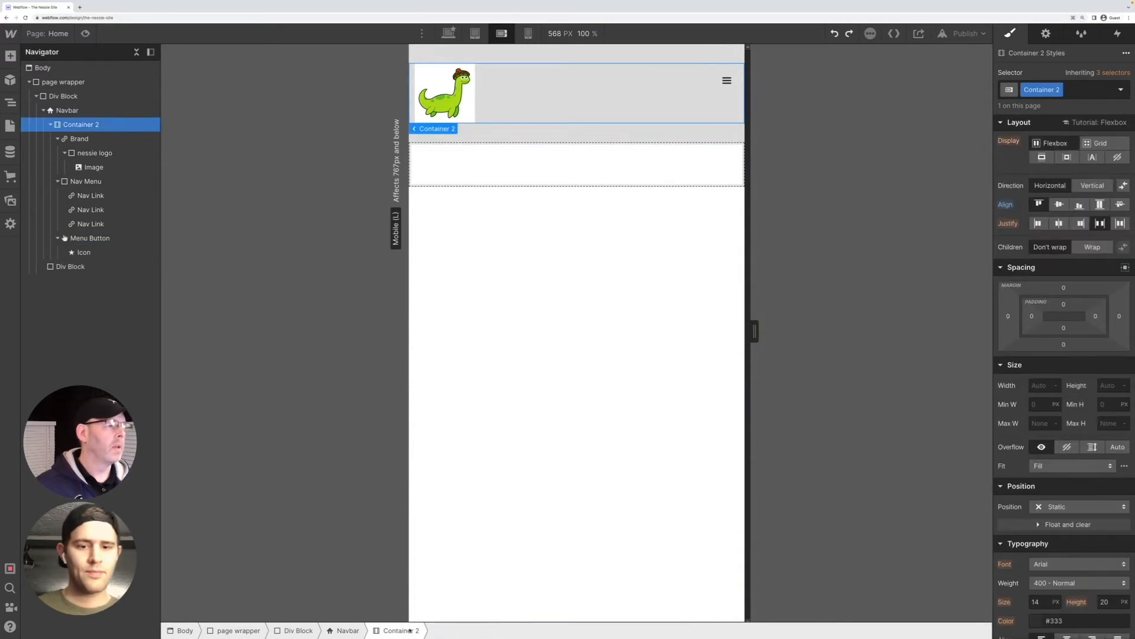
click(721, 75)
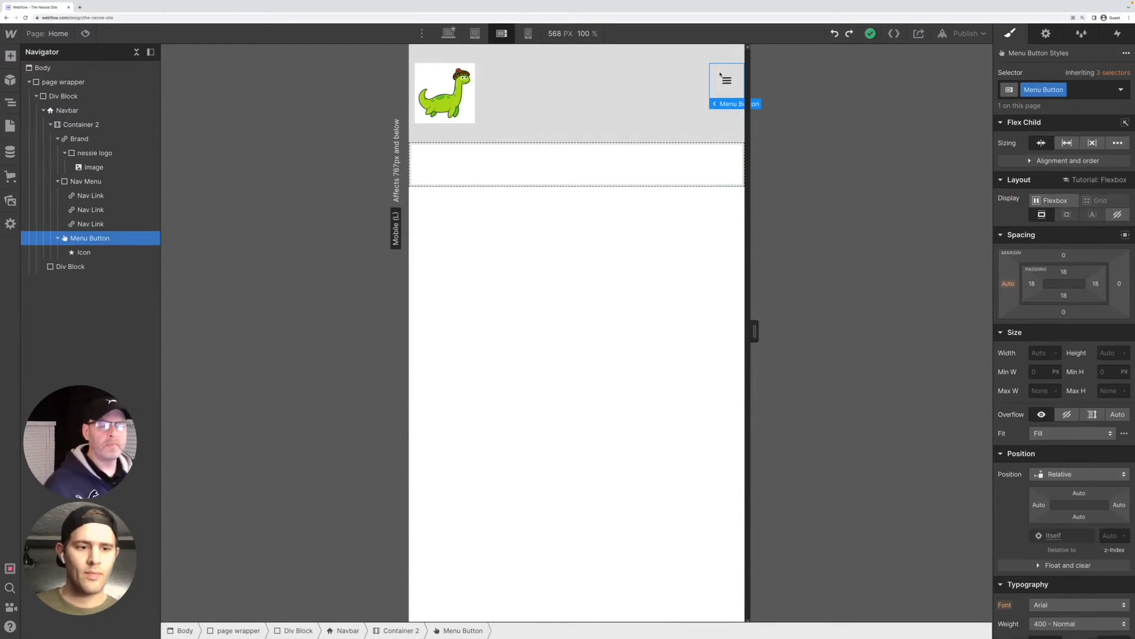
click(93, 181)
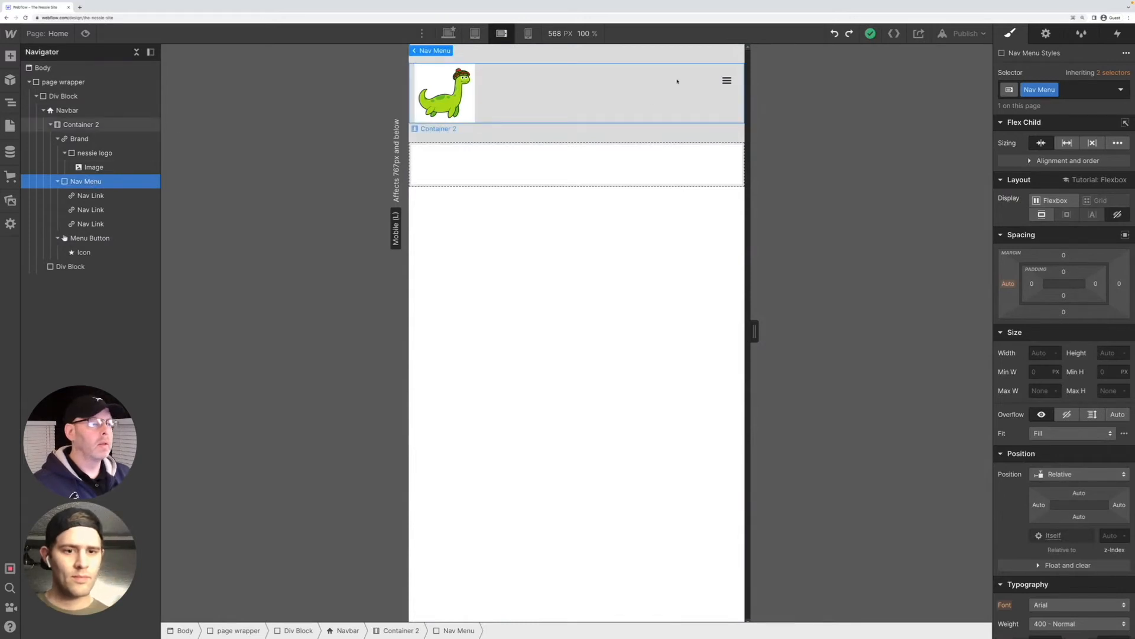
Set the Menu Button's top padding to 0 px
click(721, 85)
click(715, 86)
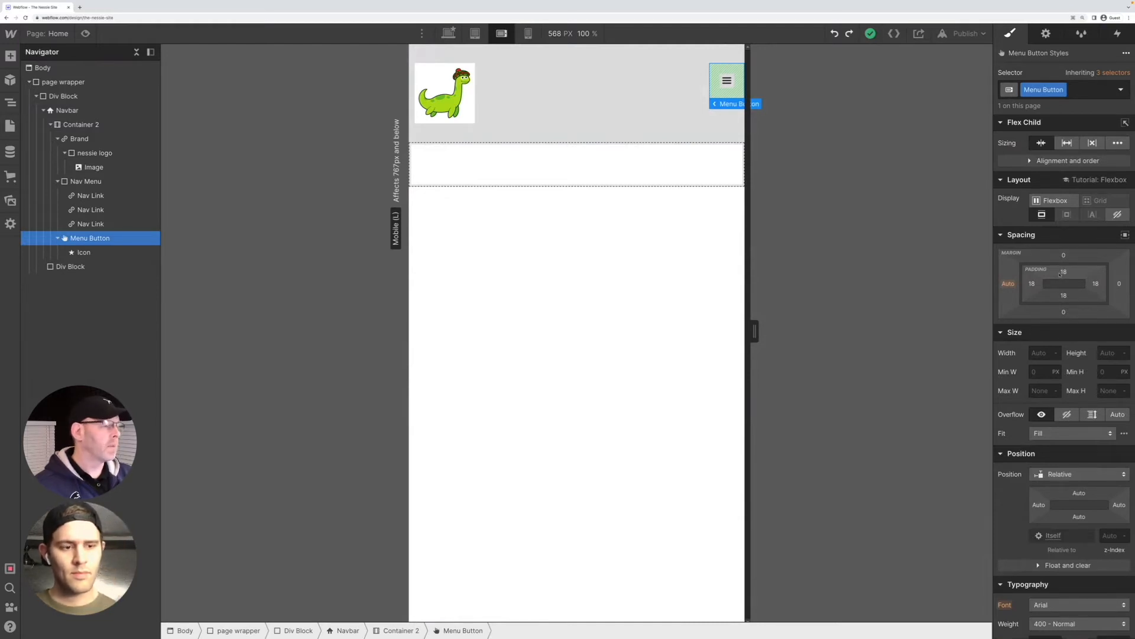
click(1063, 272)
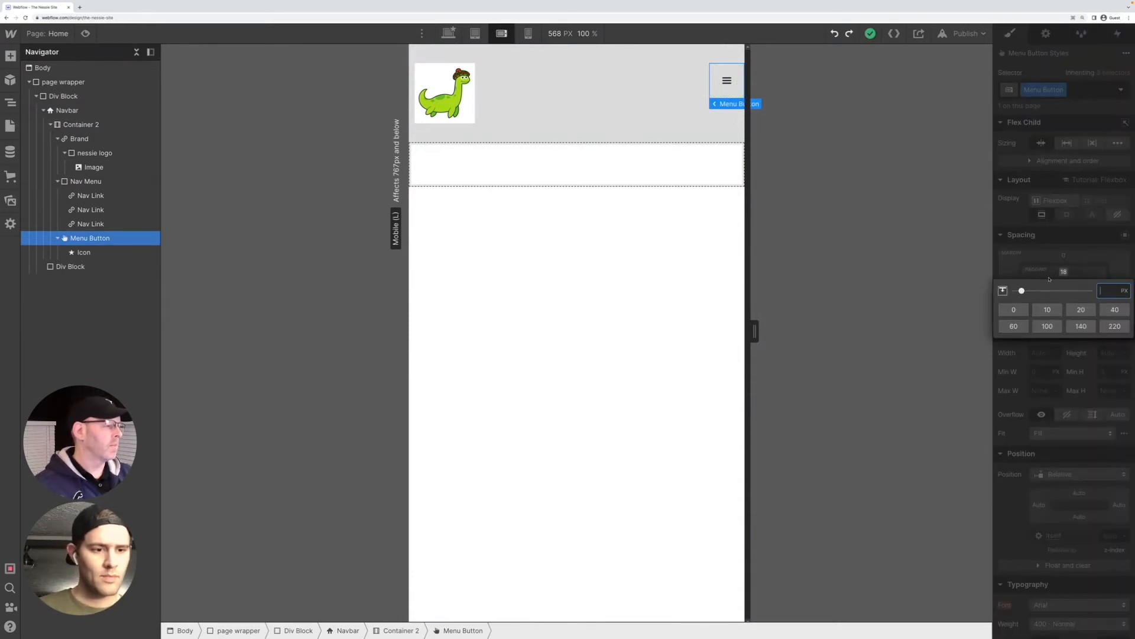
double_click(1063, 273)
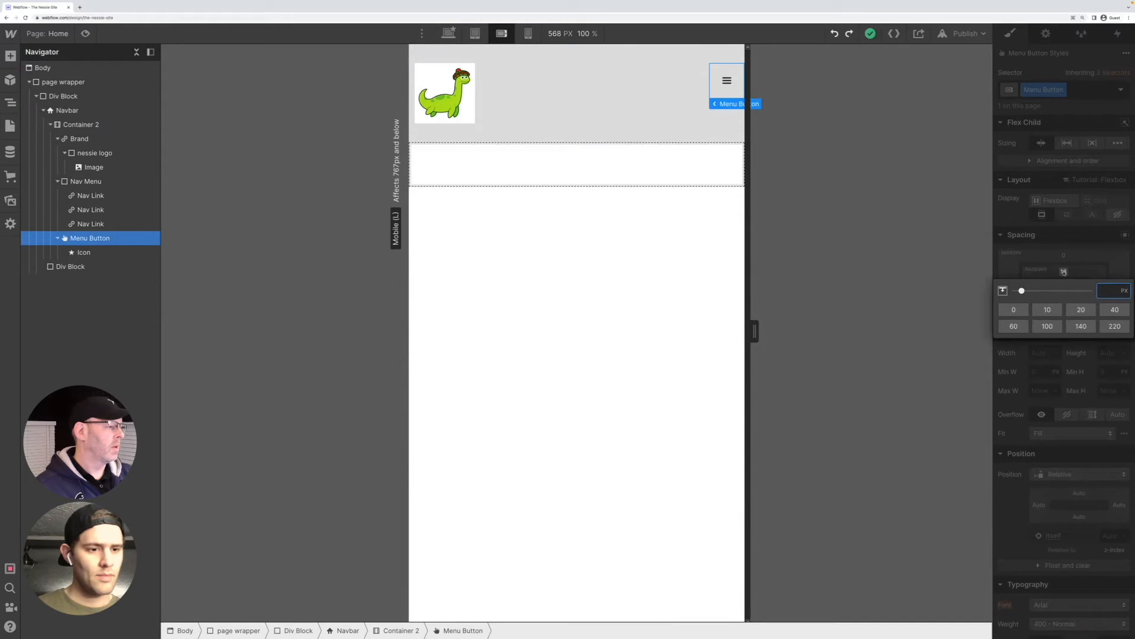
click(1065, 273)
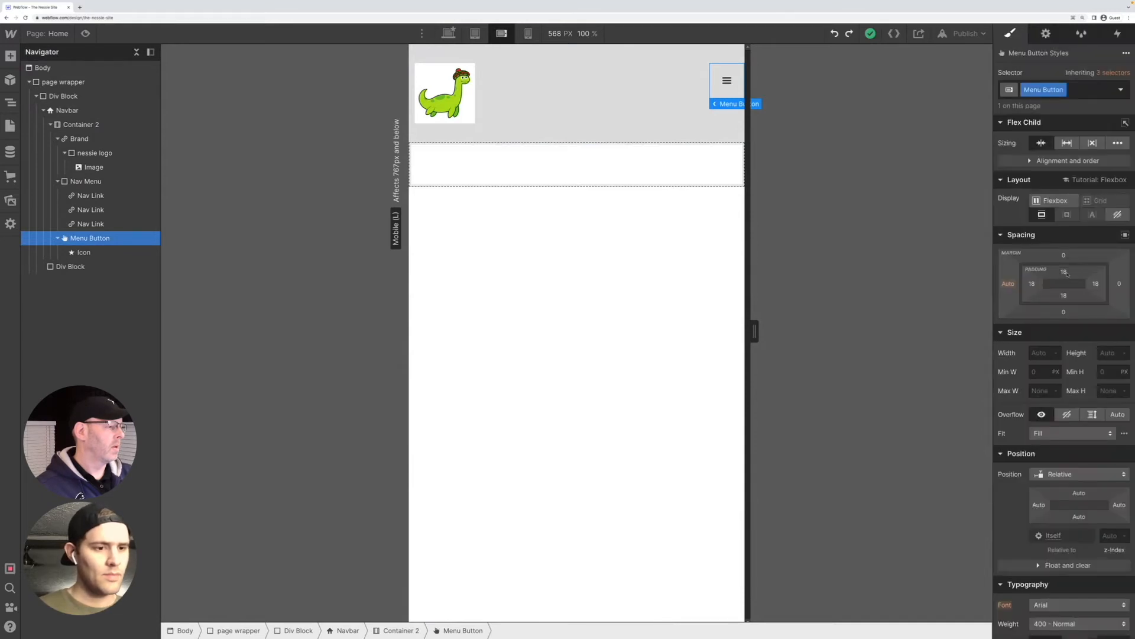
click(1064, 272)
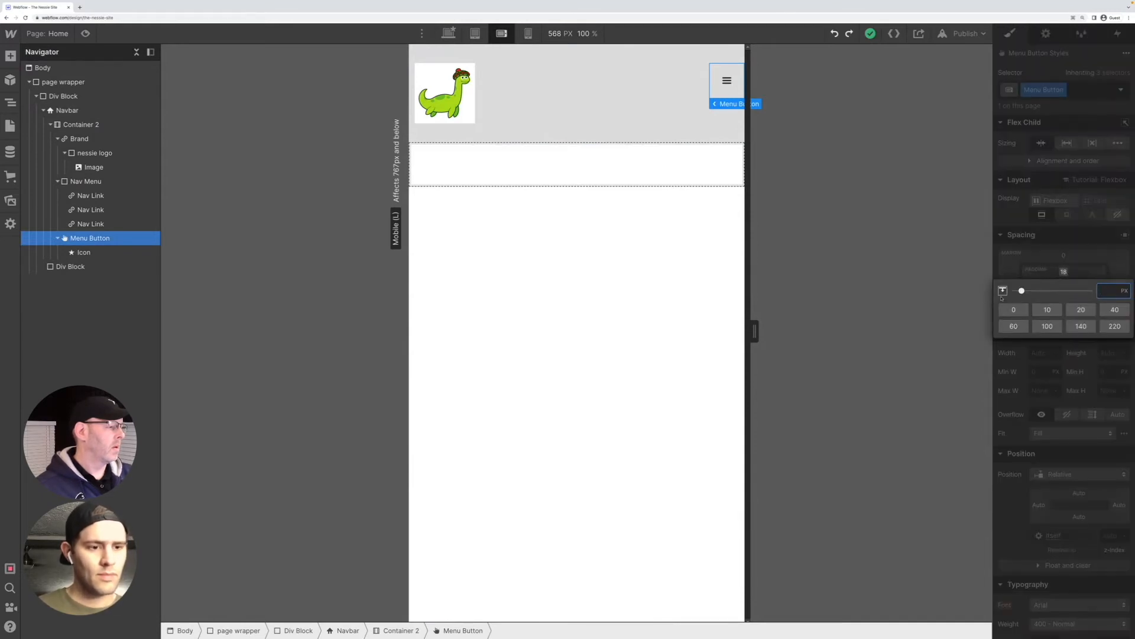
drag(1021, 291, 1004, 290)
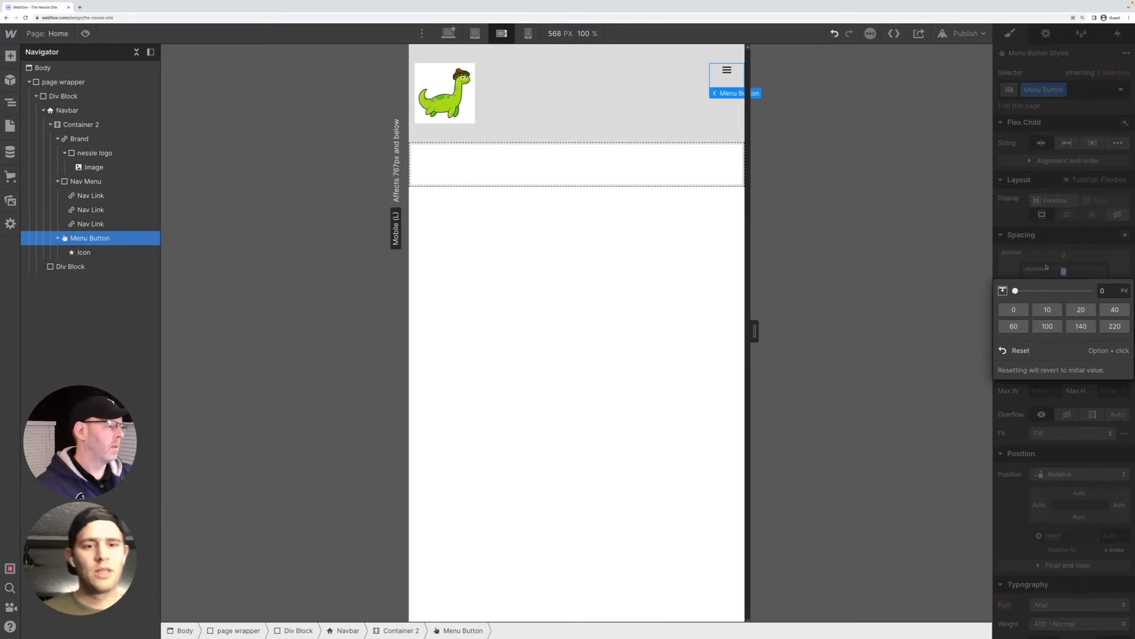
click(1102, 290)
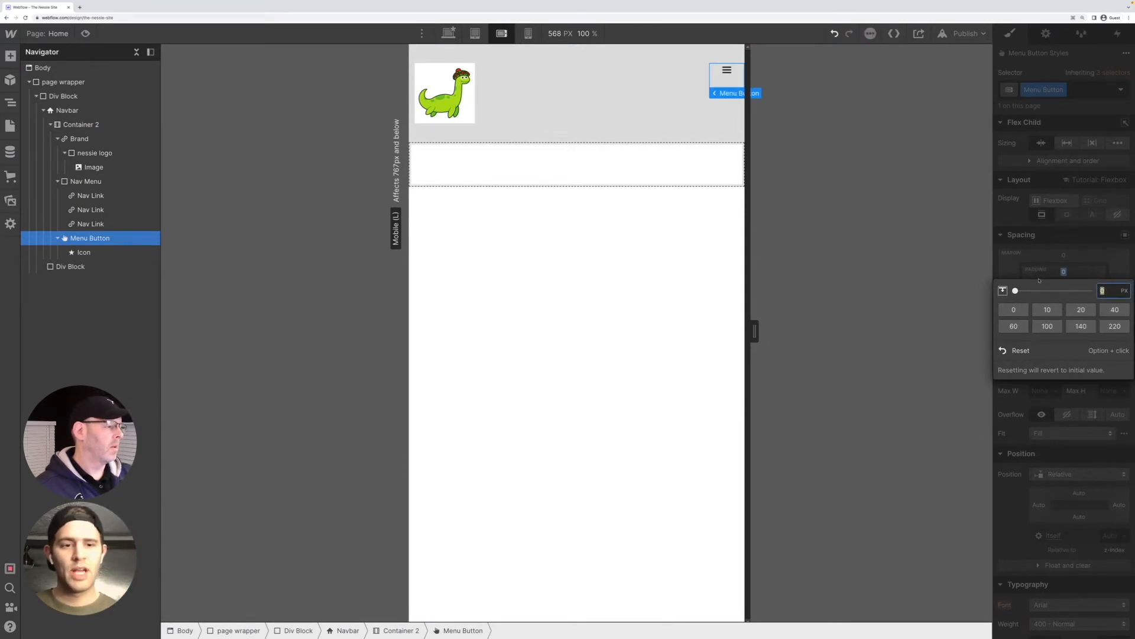
click(1039, 278)
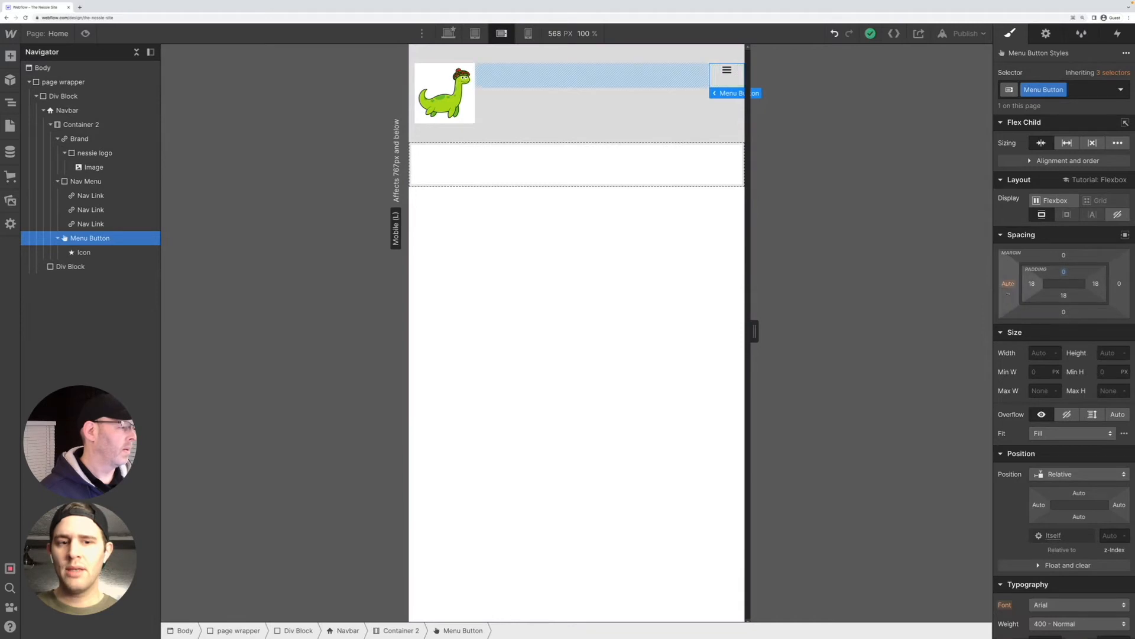
Try replacing the Menu Button's auto left margin and deleting the button, and undo both changes
drag(1008, 283, 983, 298)
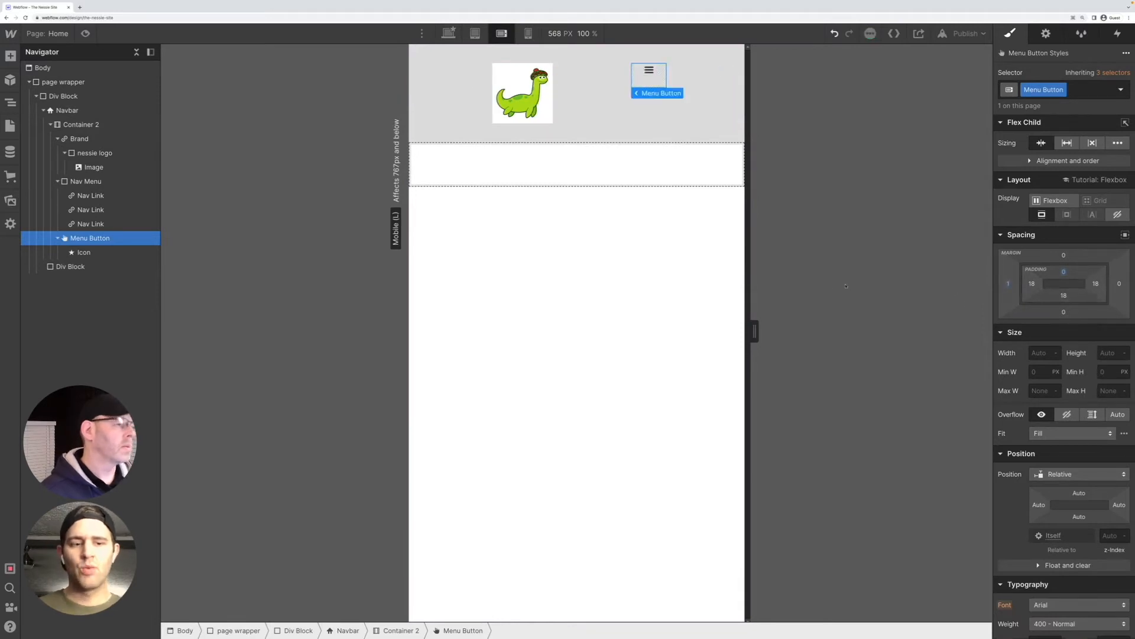
key(Delete)
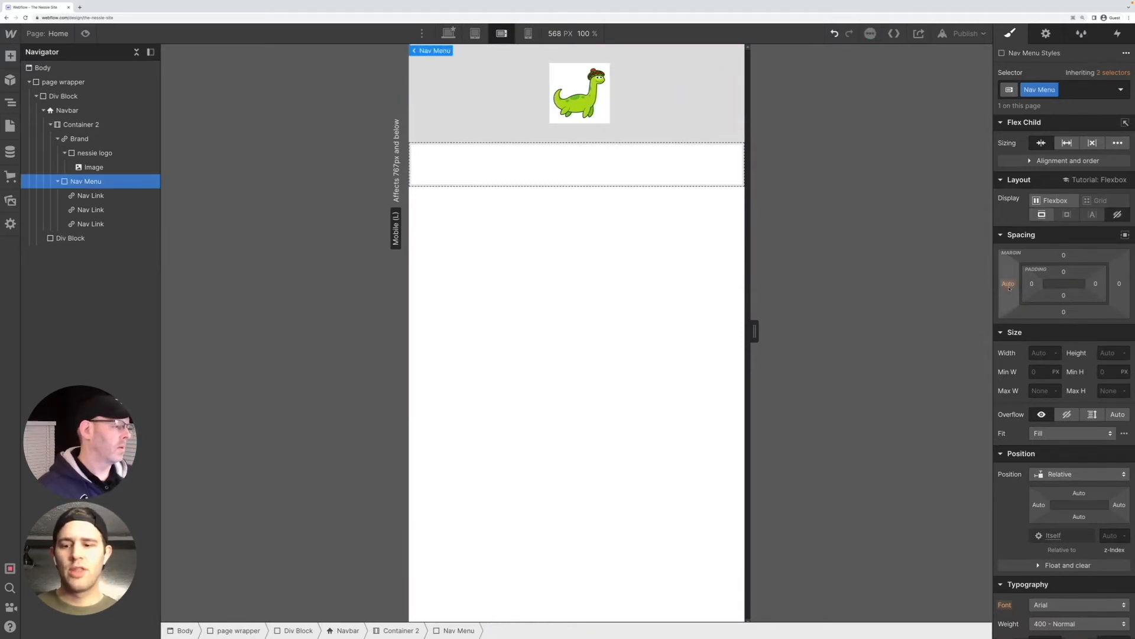
key(ctrl+z)
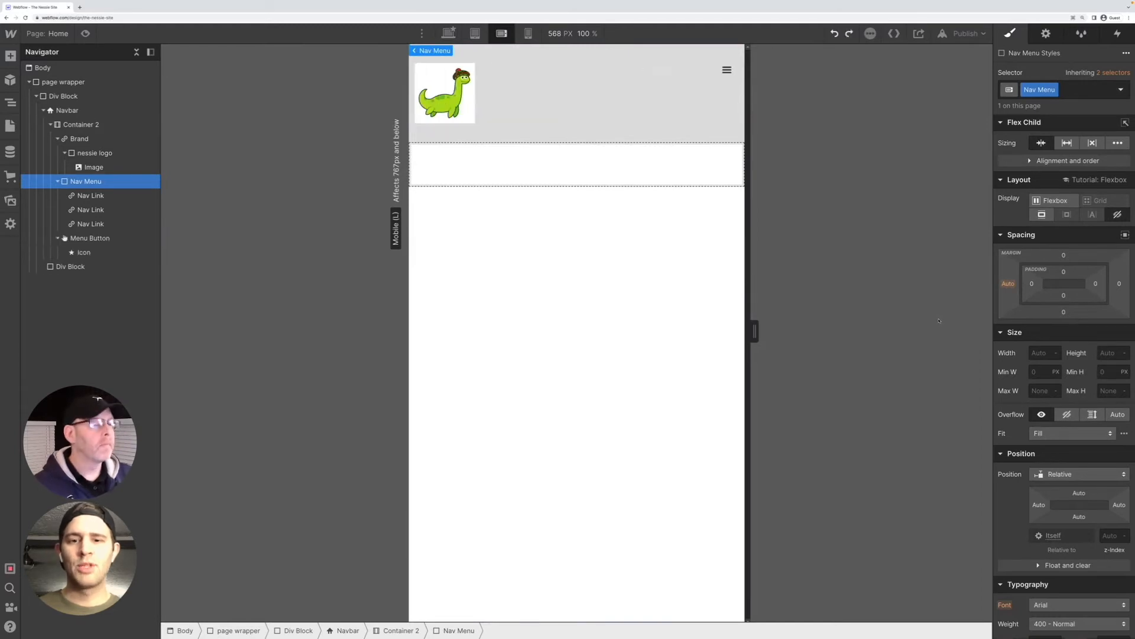
Check the navbar at the tablet breakpoint and return to mobile landscape
click(546, 174)
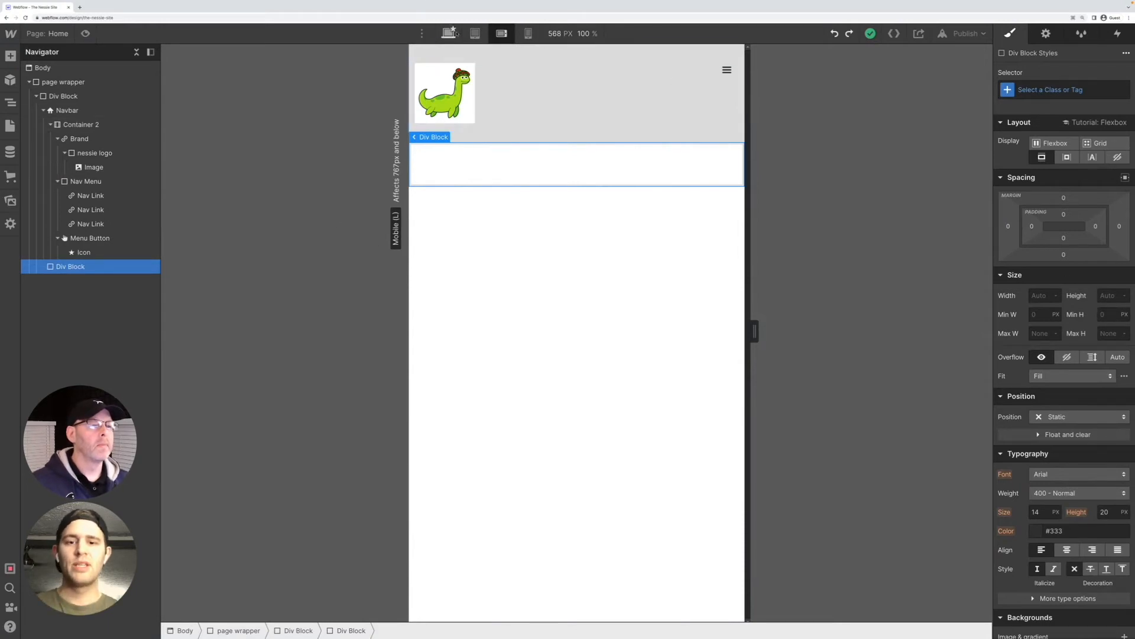
click(475, 33)
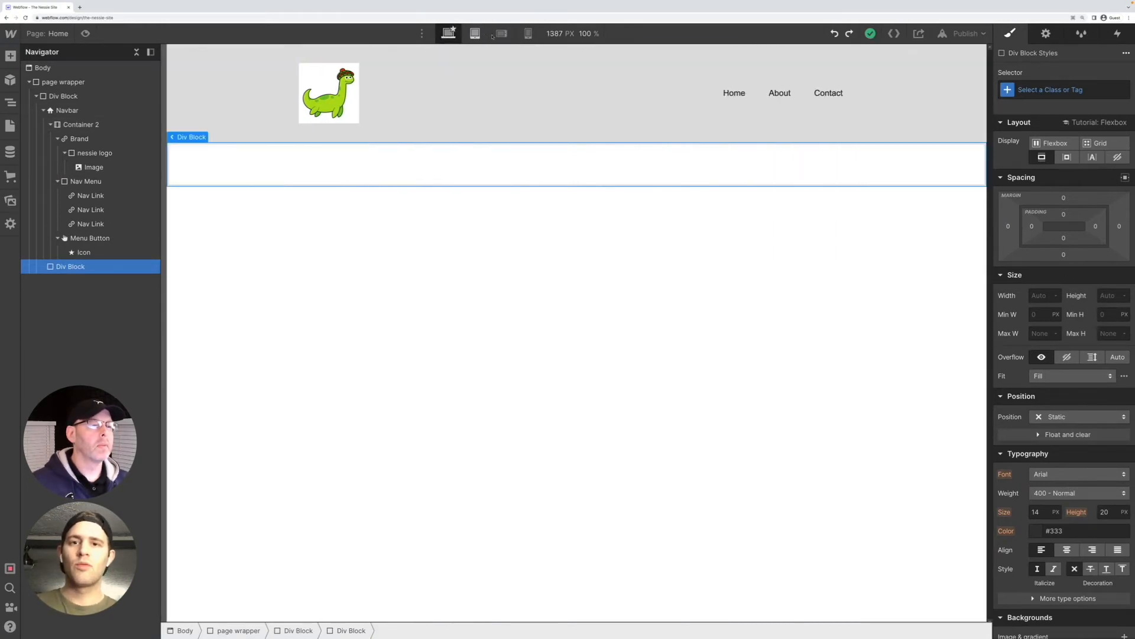
click(502, 33)
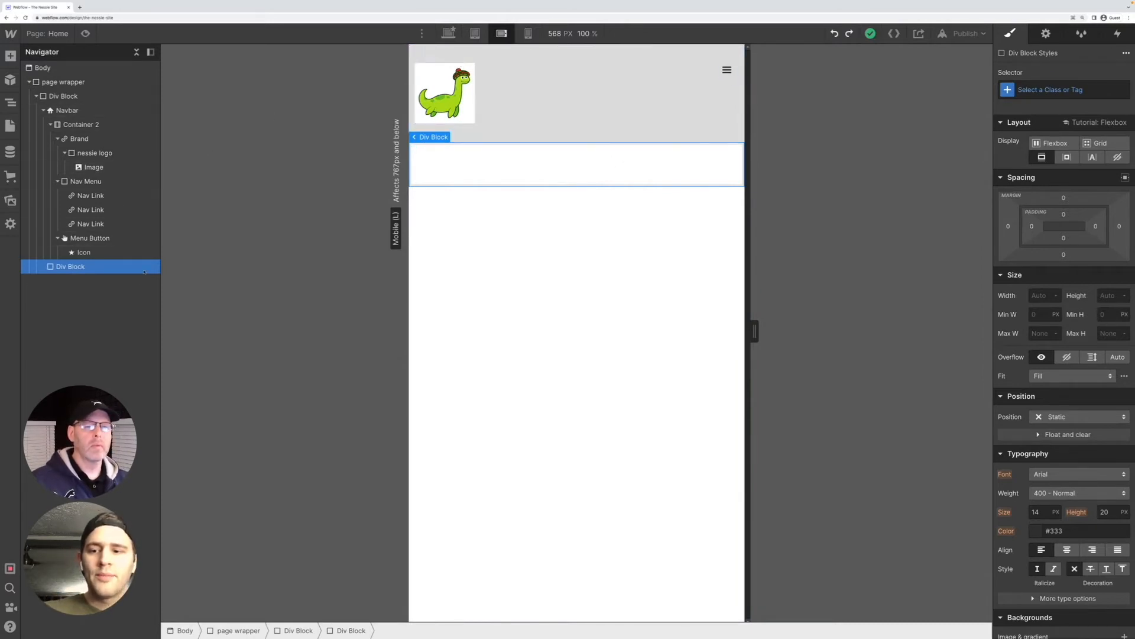
Change the Navbar's background color from light gray to white at the mobile landscape breakpoint
click(69, 110)
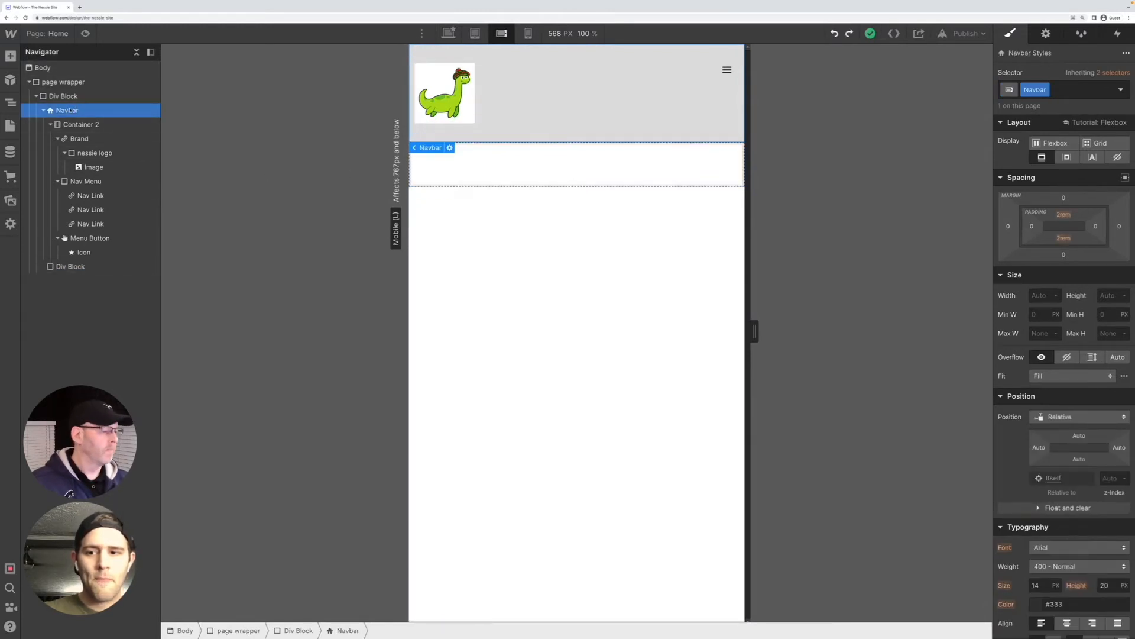
scroll(1100, 357, down, 5)
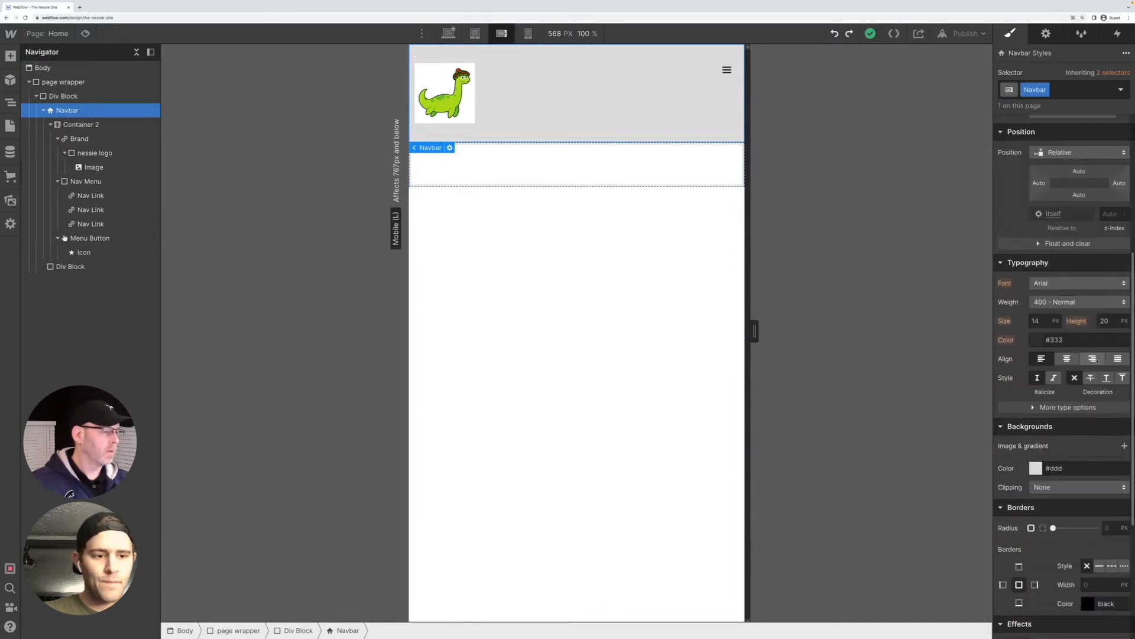
scroll(1036, 498, down, 4)
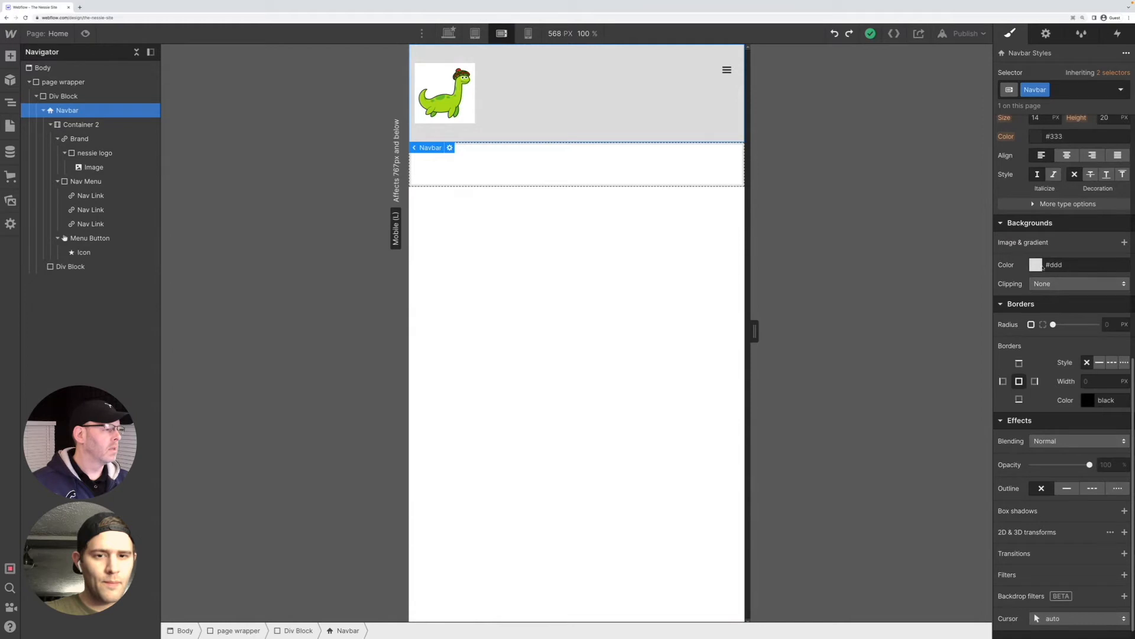
click(1055, 265)
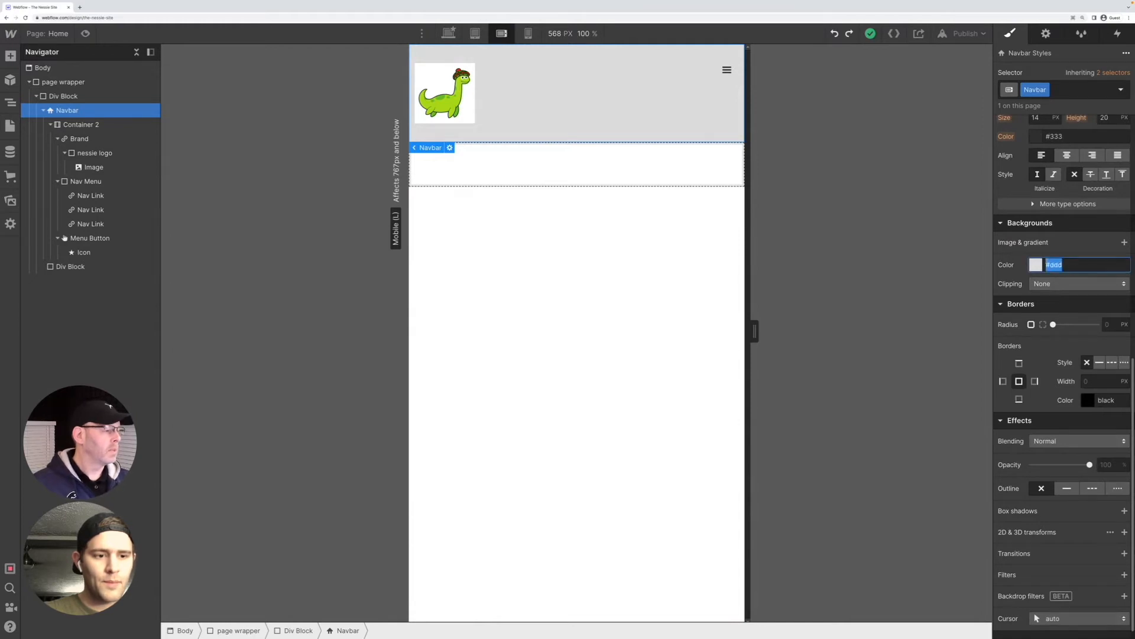
key(BackSpace)
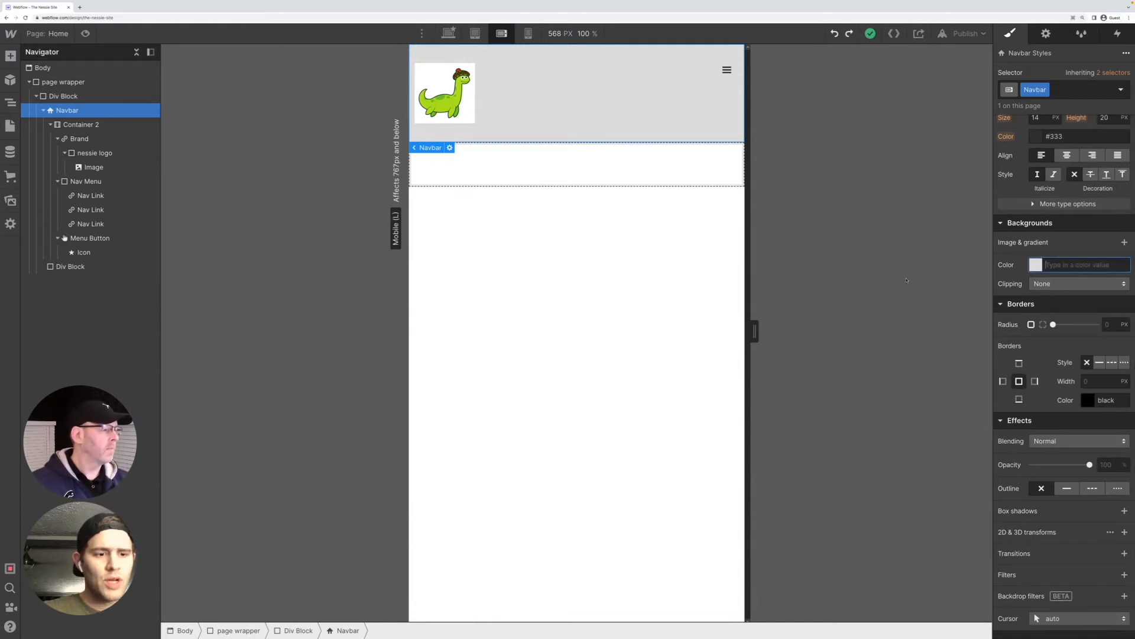
click(916, 275)
click(1041, 267)
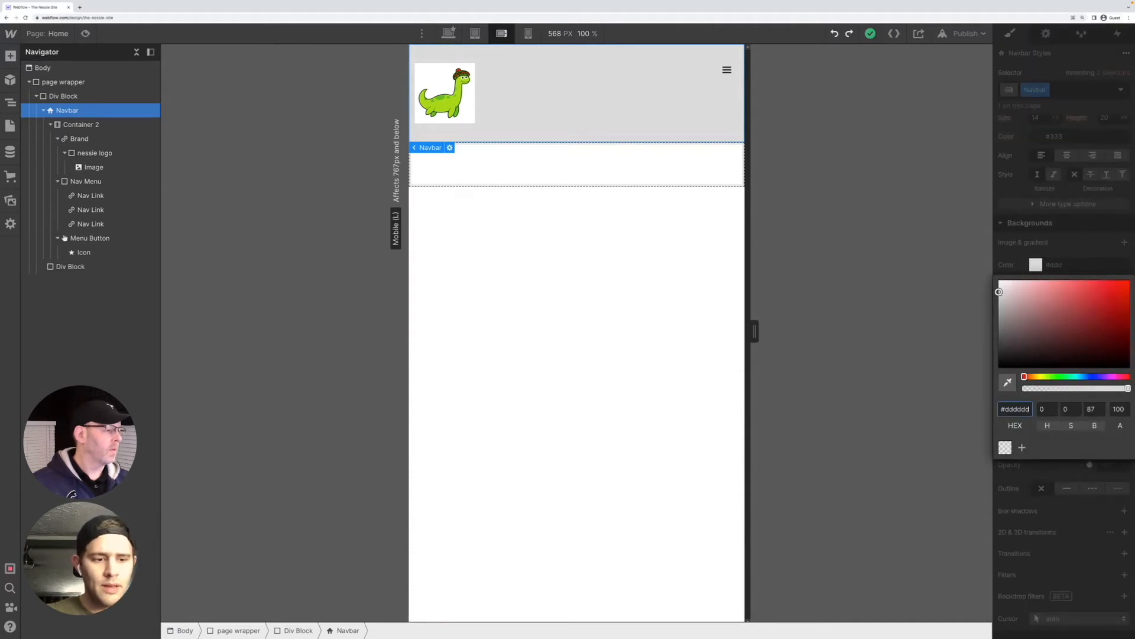
drag(998, 292, 999, 281)
click(641, 312)
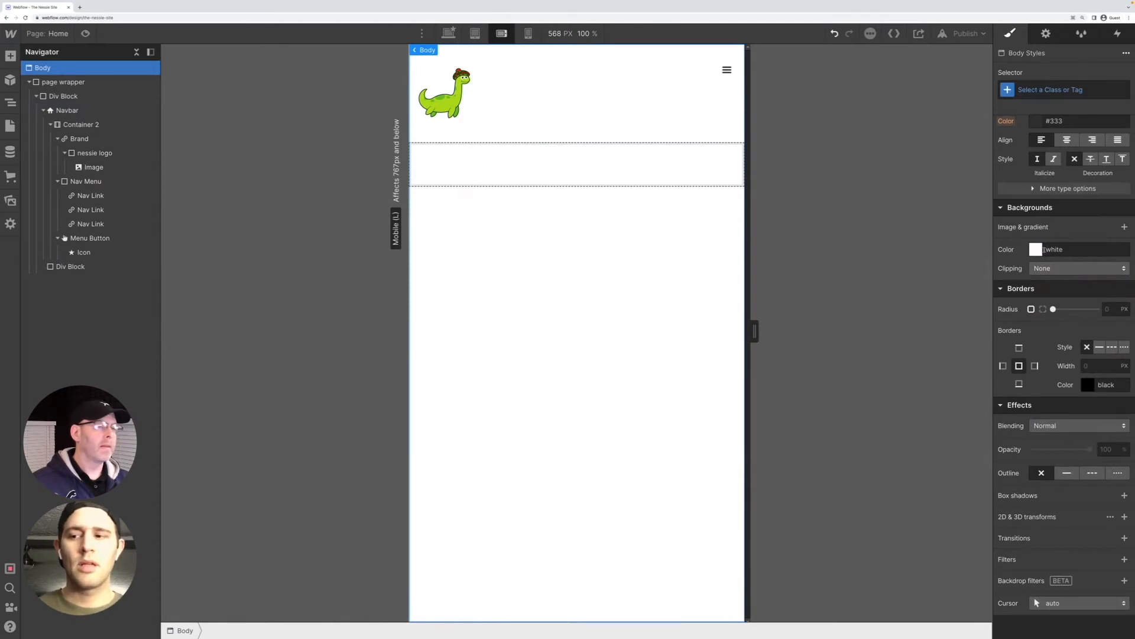
Undo the Navbar's white background color at the mobile landscape breakpoint
click(78, 110)
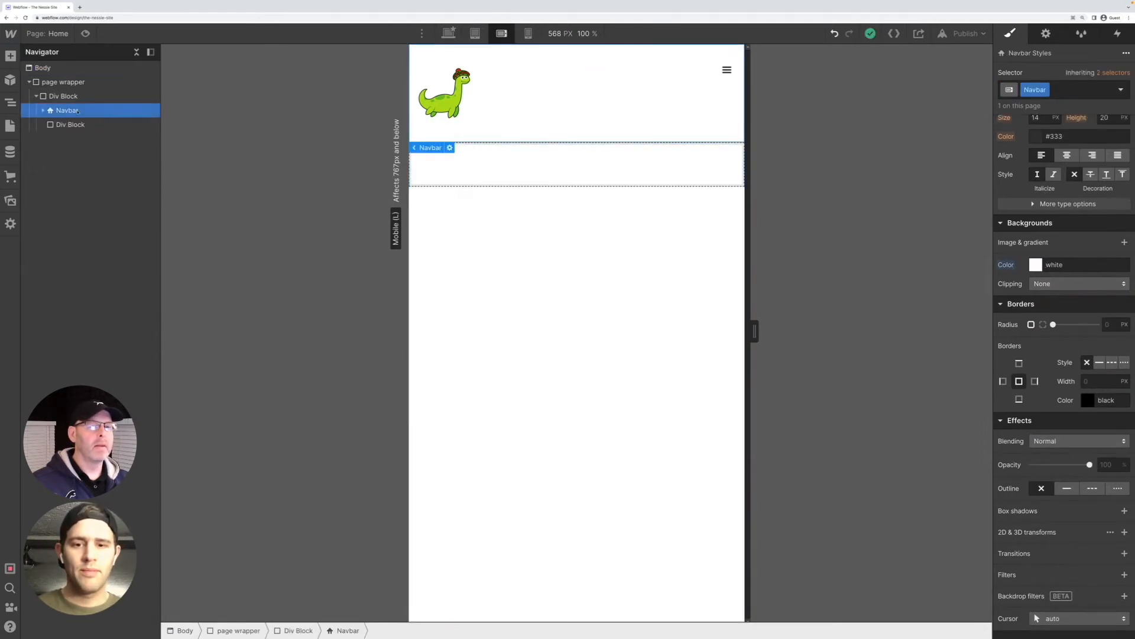
click(43, 111)
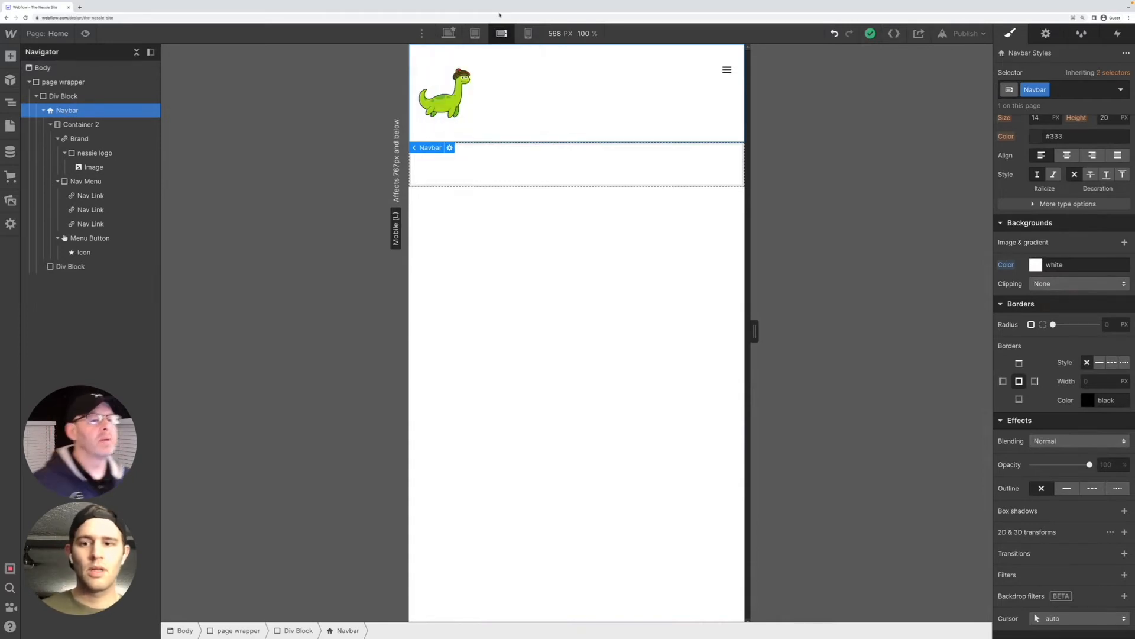
key(ctrl+z)
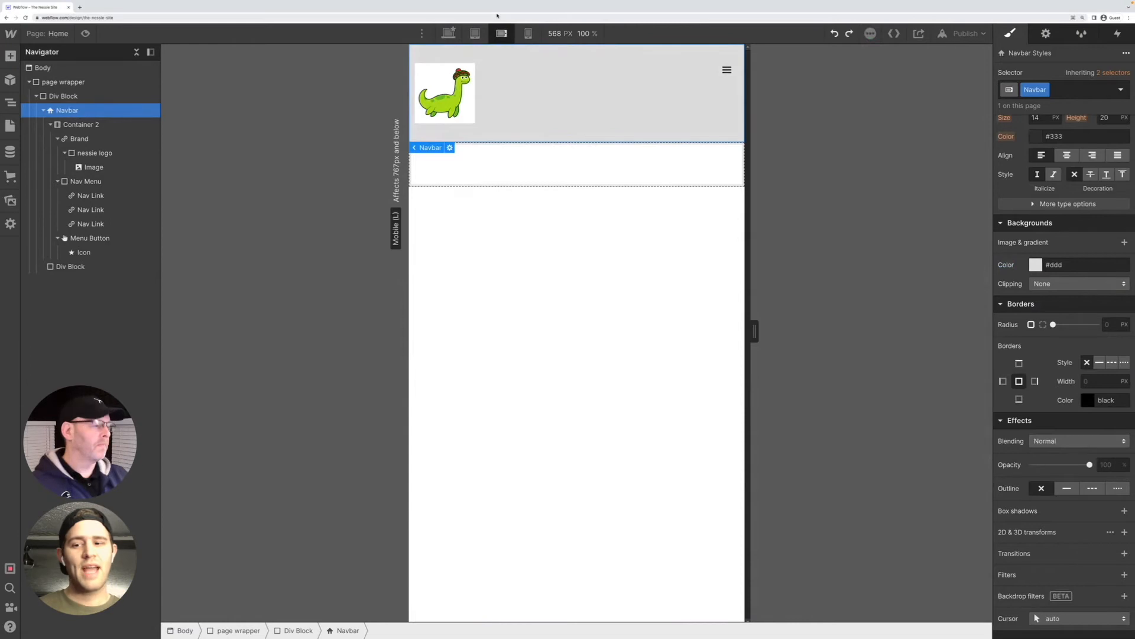
Set the Navbar's background color to white (#ffffff) at the desktop base breakpoint
click(448, 33)
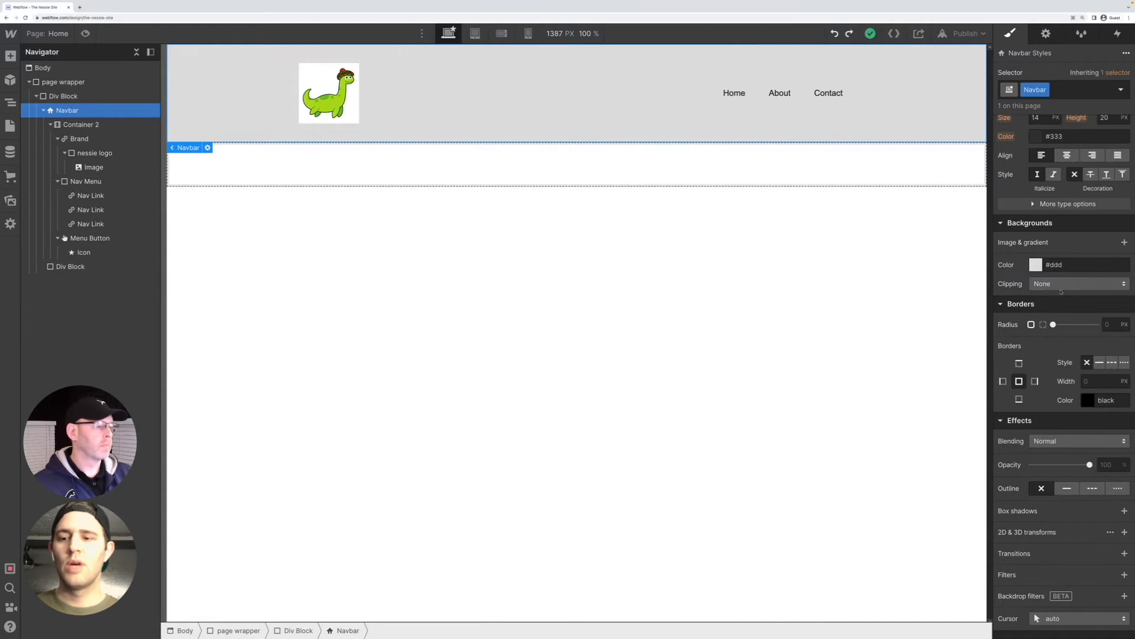
click(1035, 266)
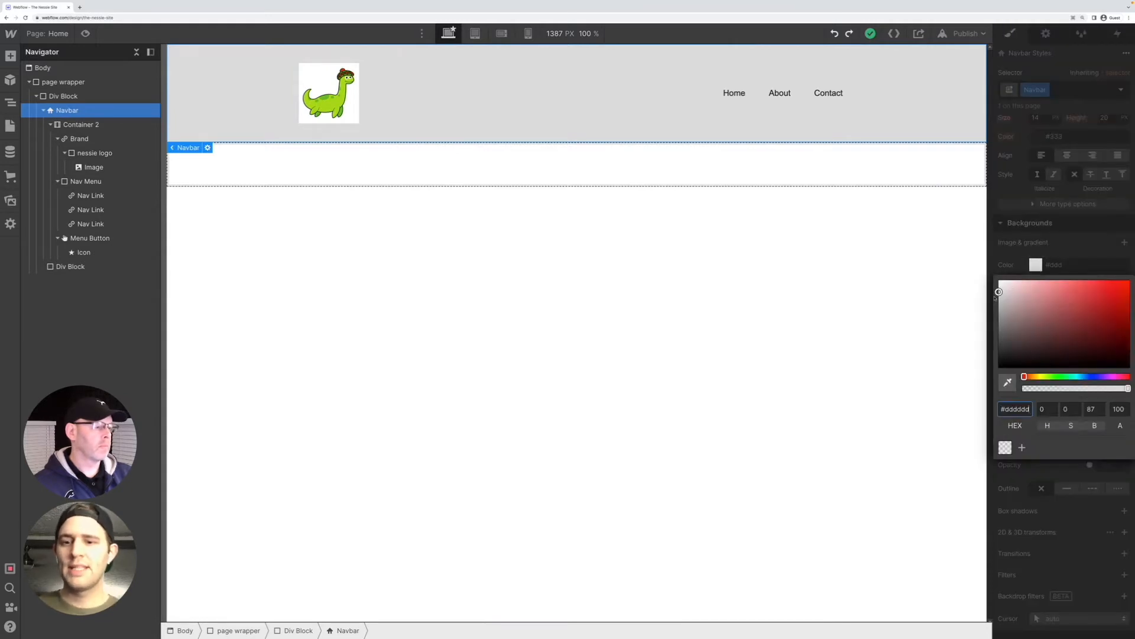
drag(998, 292, 963, 292)
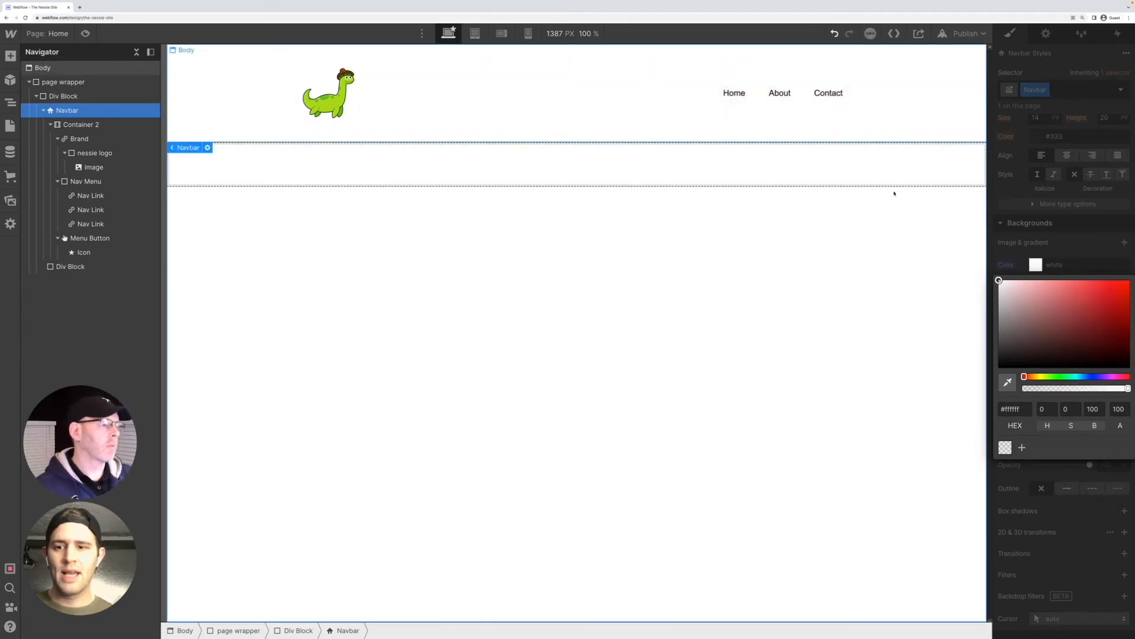
click(953, 359)
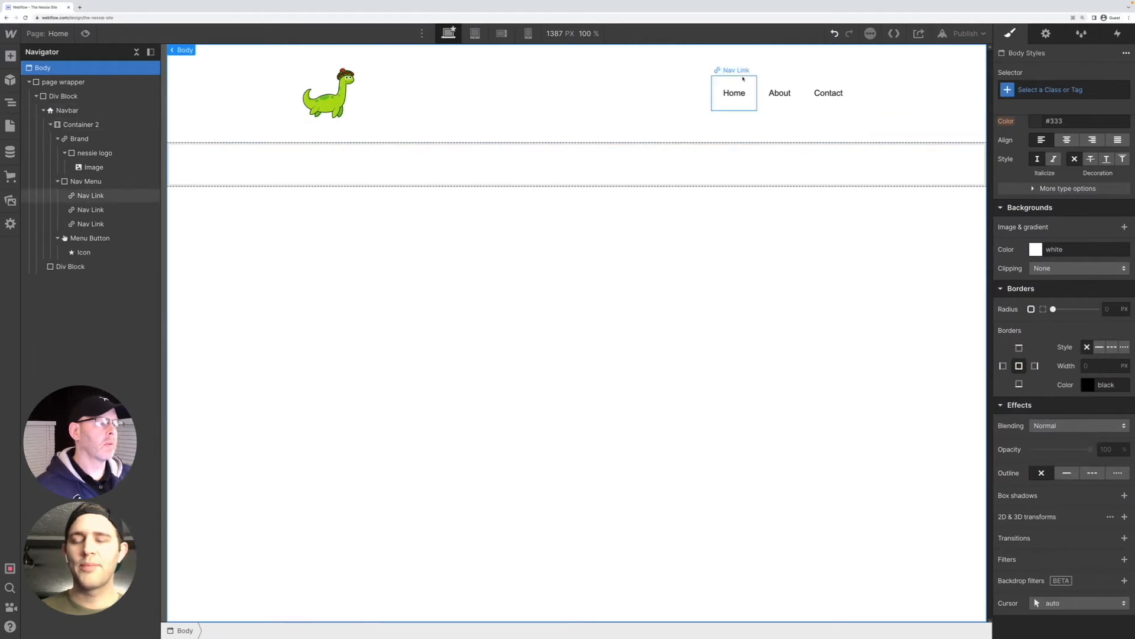
Inspect the style settings of Container 2 and the Nav Menu
click(396, 73)
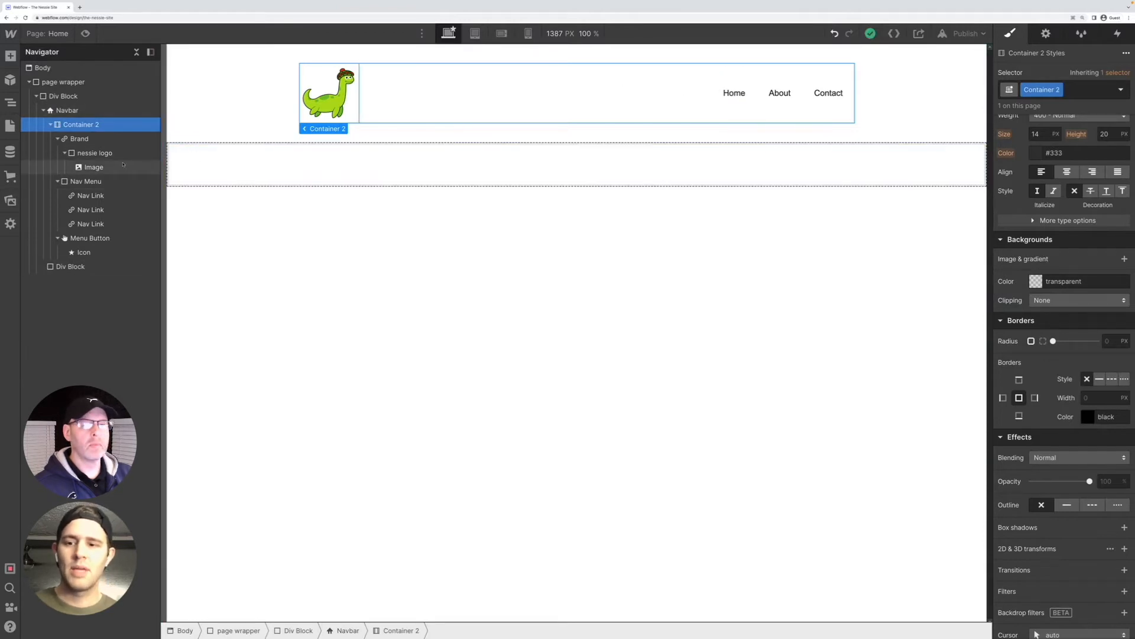
click(86, 181)
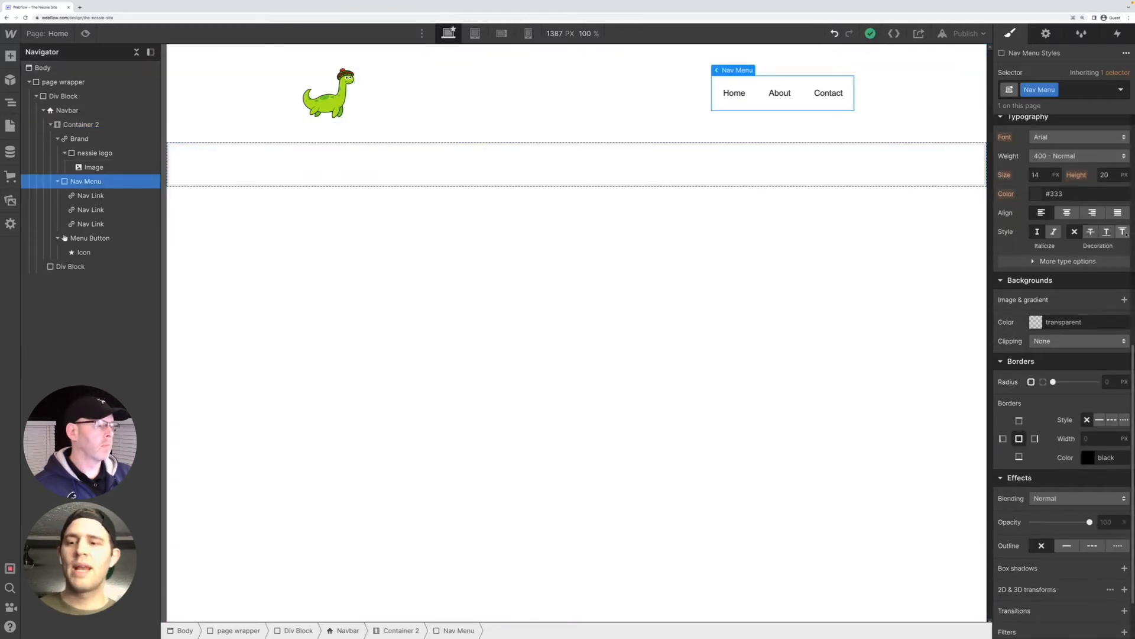
scroll(1070, 272, down, 2)
scroll(1062, 306, up, 8)
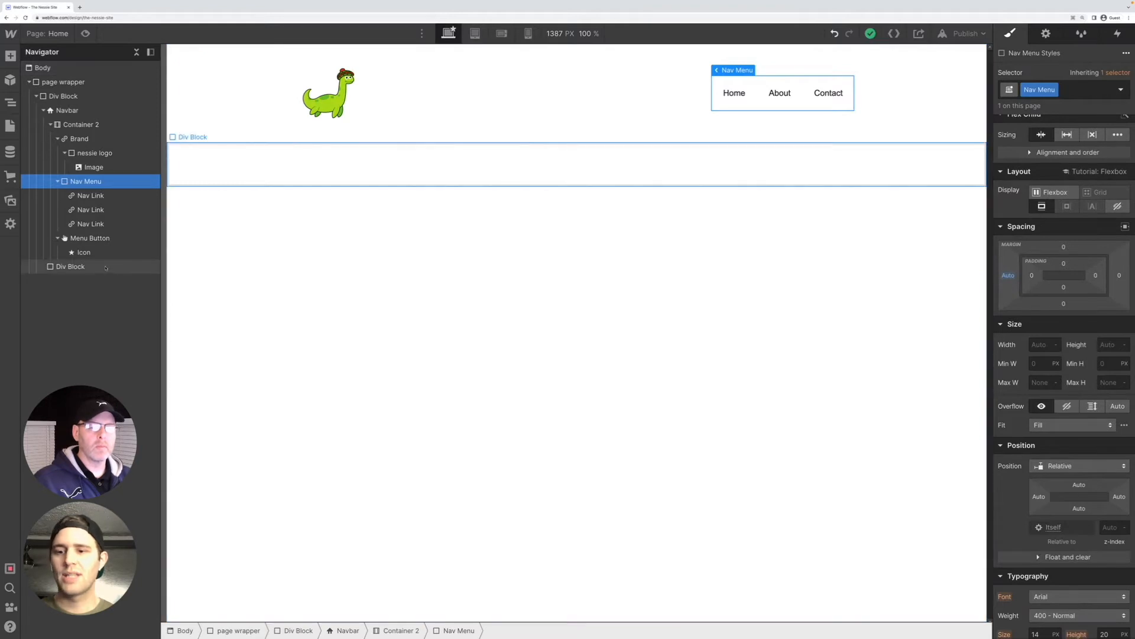
Assign the Heading class to the empty div block below the Navbar
click(106, 268)
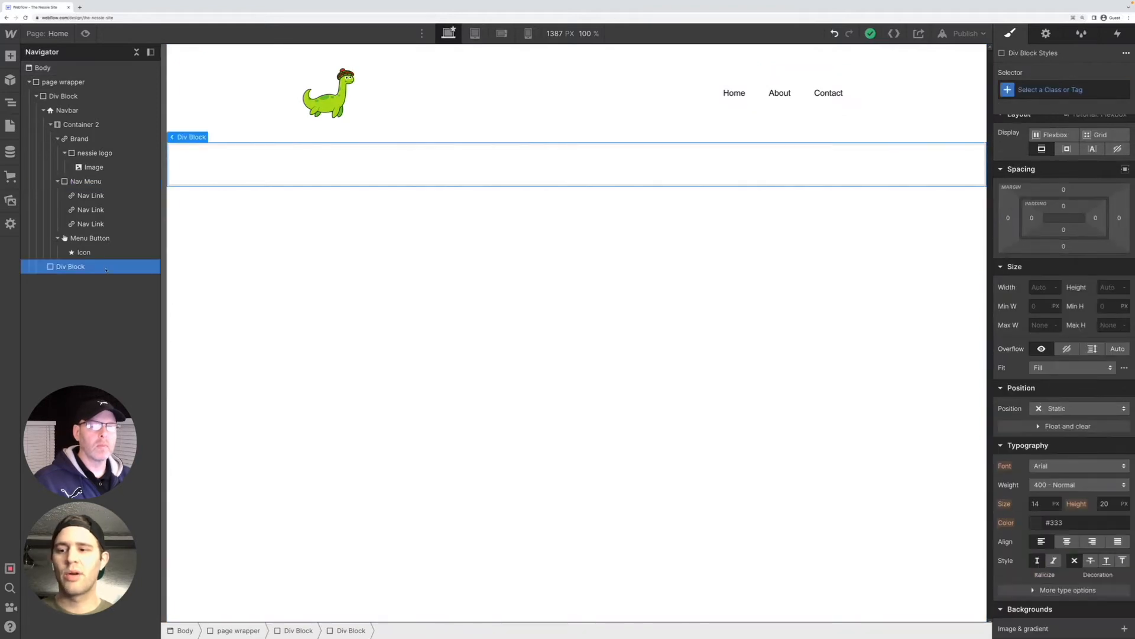
click(1085, 89)
text(main)
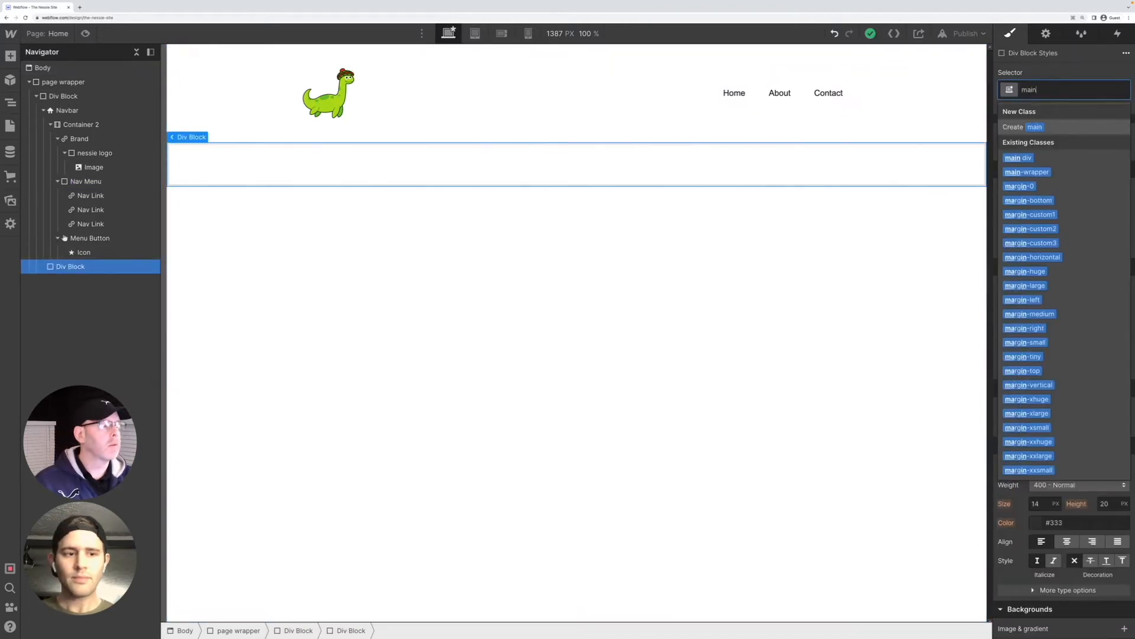
key(BackSpace)
key(BackSpace)
key(BackSpace)
key(BackSpace)
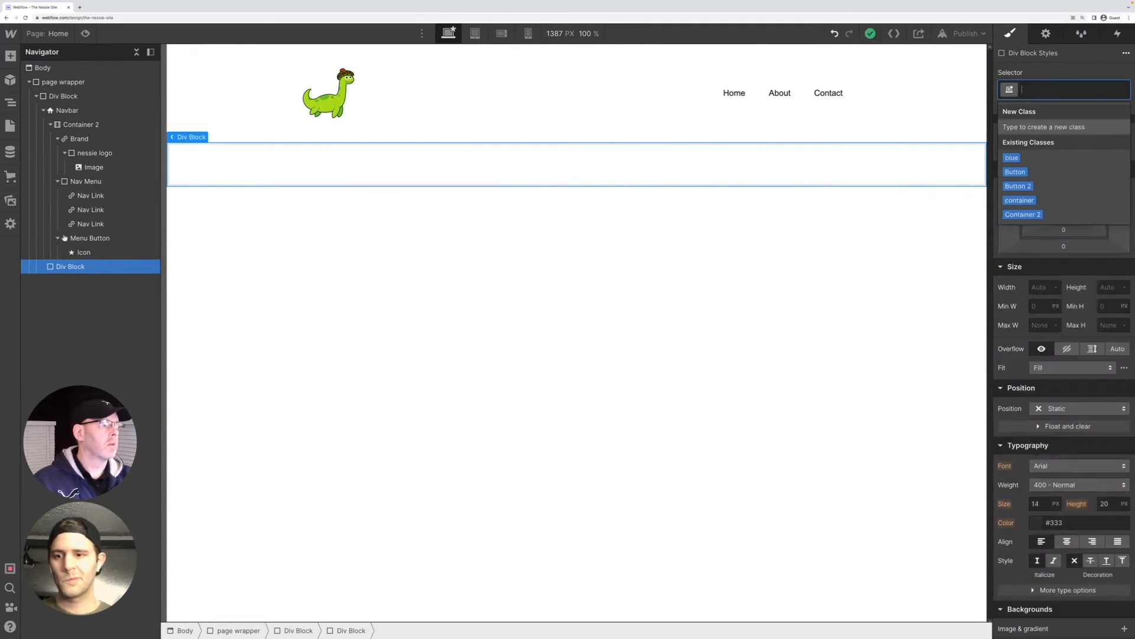
text(heading)
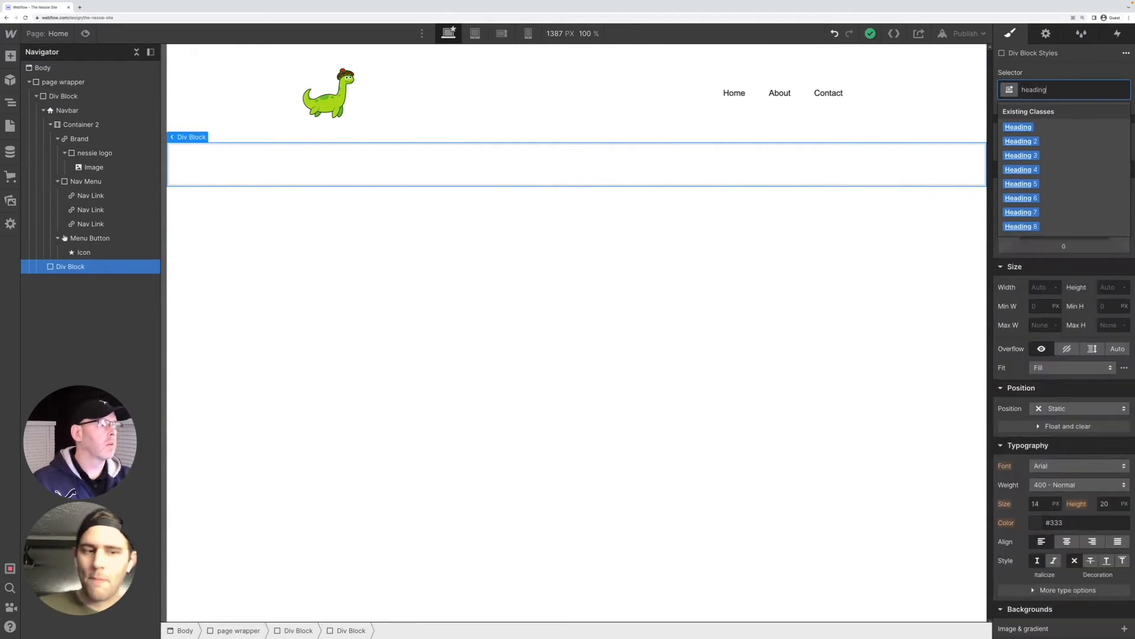
key(Return)
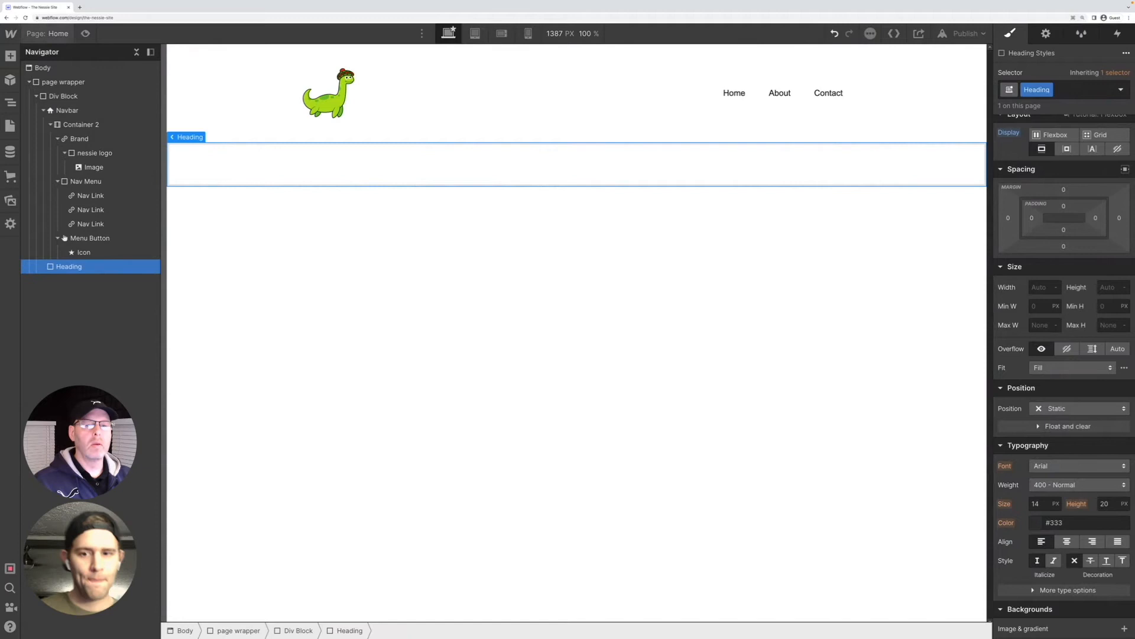
Add an H1 heading element inside the Heading div block
click(11, 56)
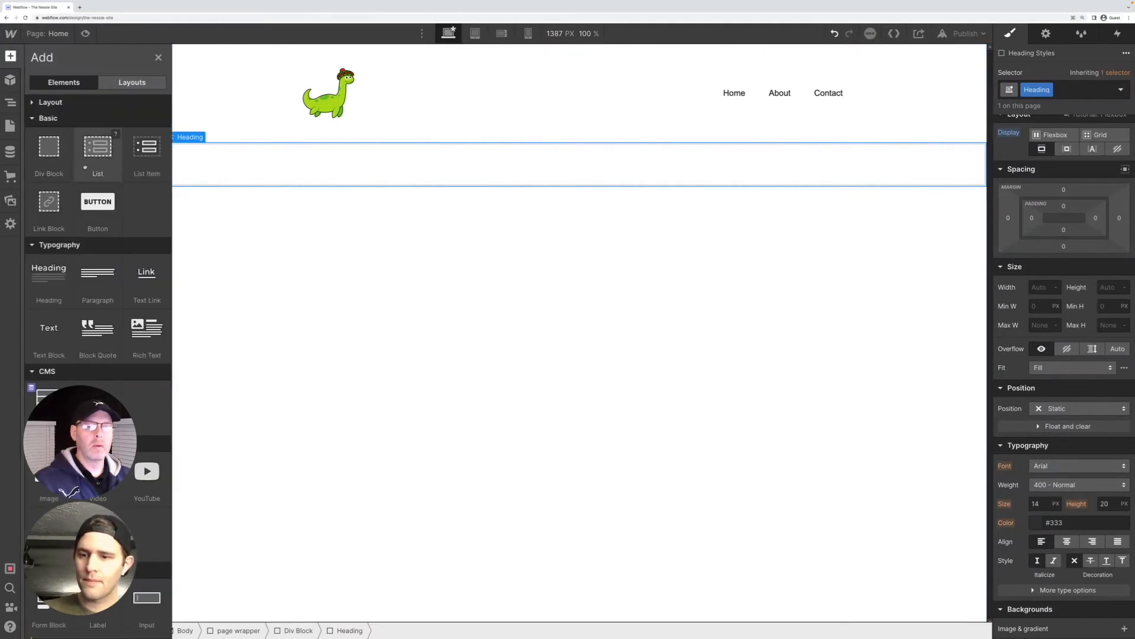
drag(49, 272, 219, 161)
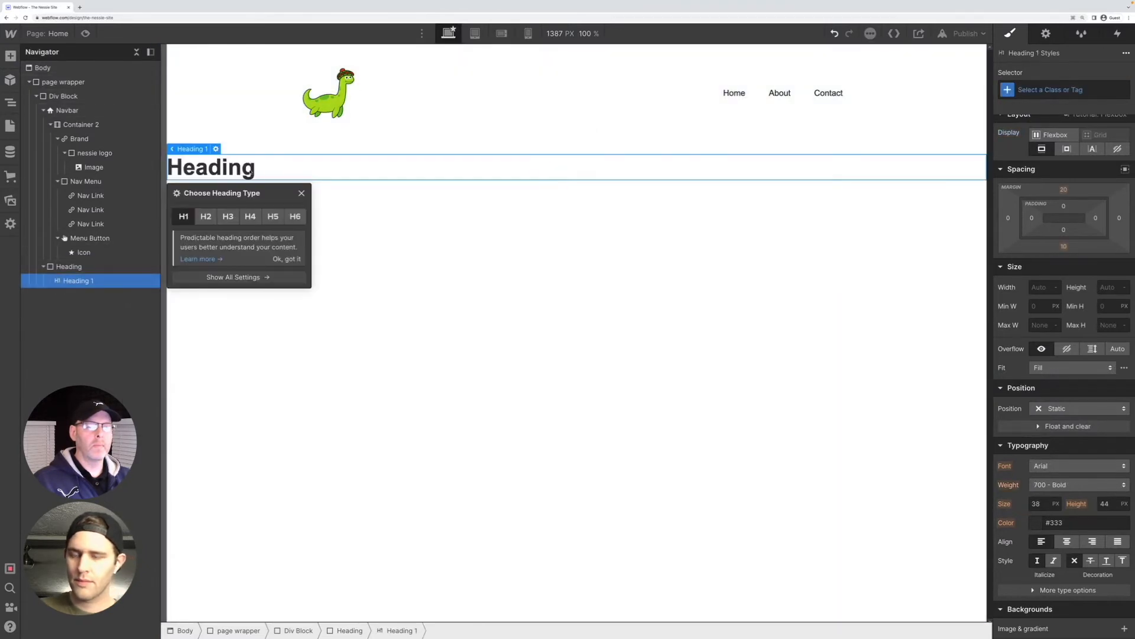
click(355, 273)
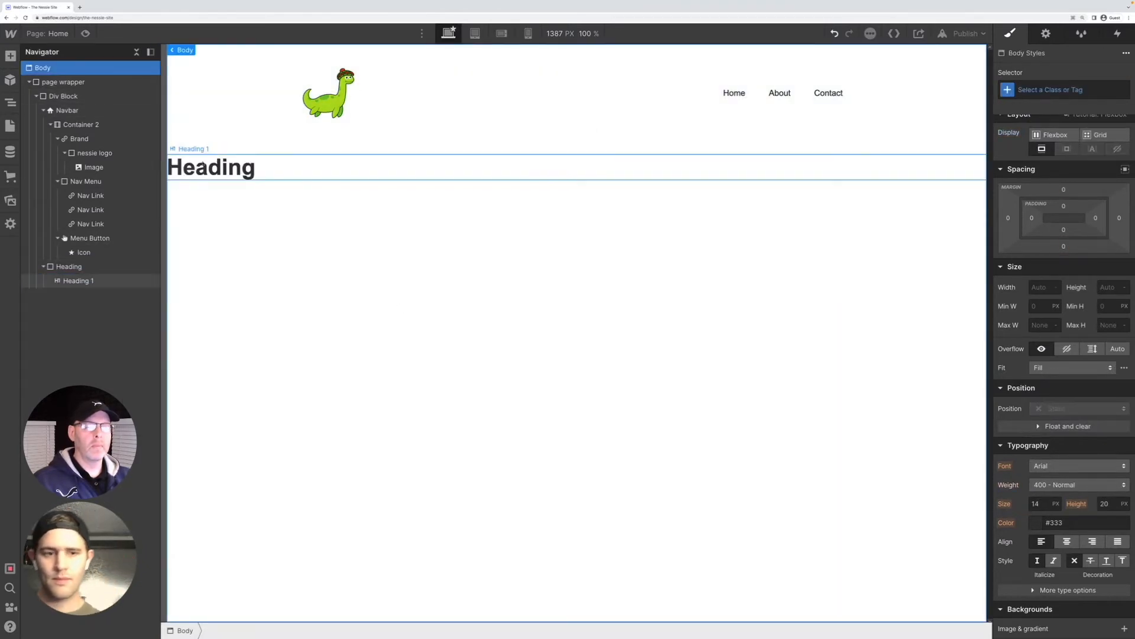
Replace the H1's placeholder text with "Nessie Sighting Alert!"
double_click(209, 168)
drag(256, 168, 113, 160)
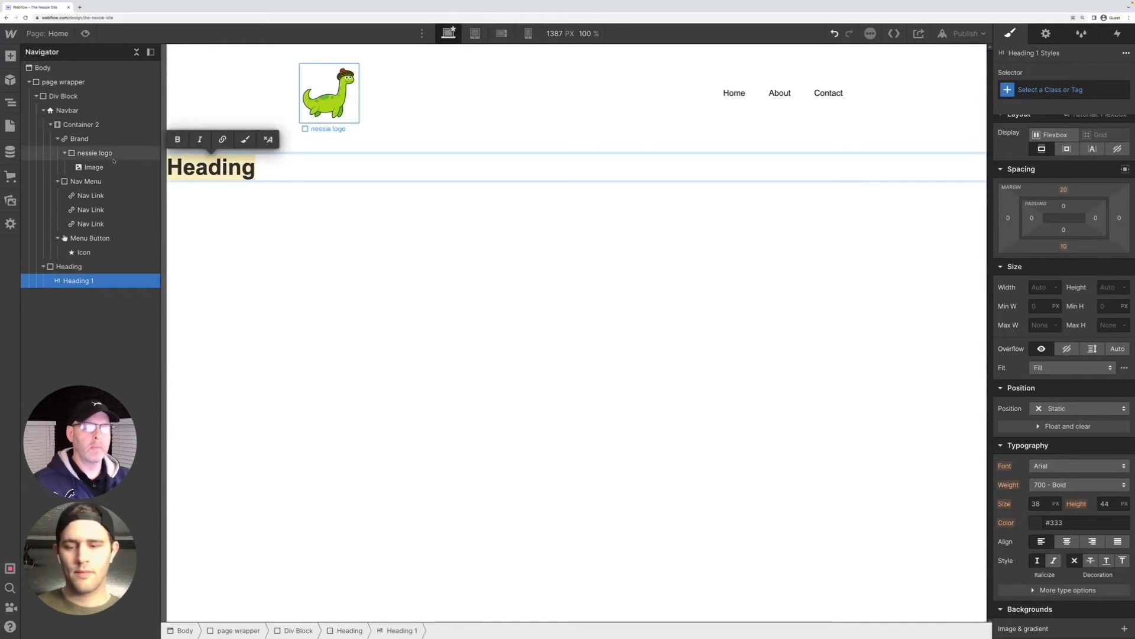
text(Nes)
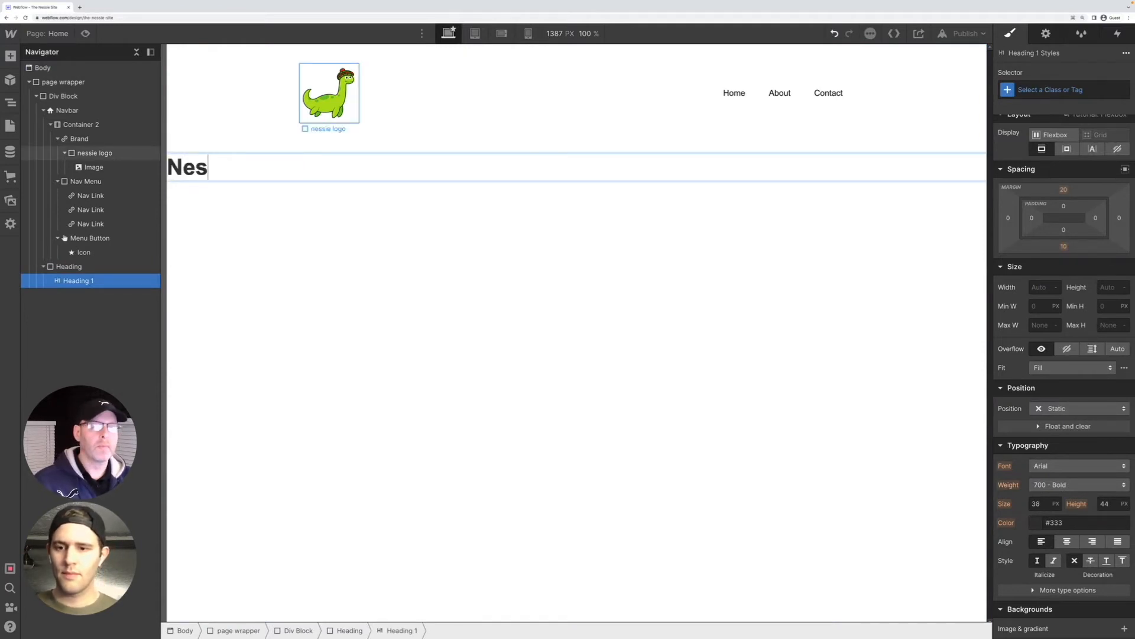
text(sie Sighting A)
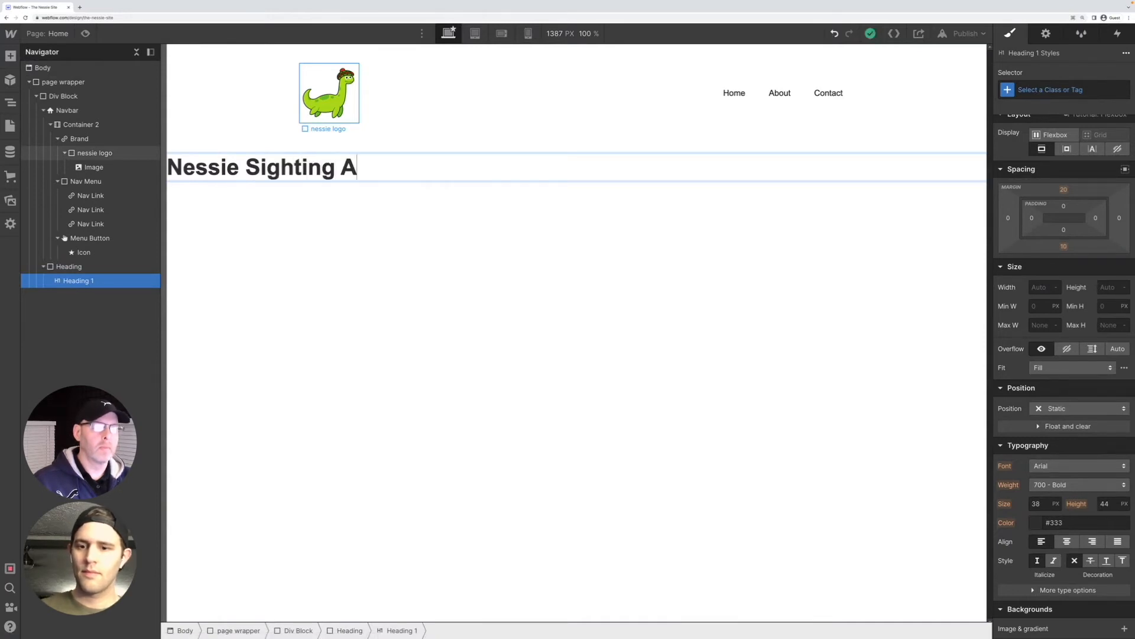
text(lert!)
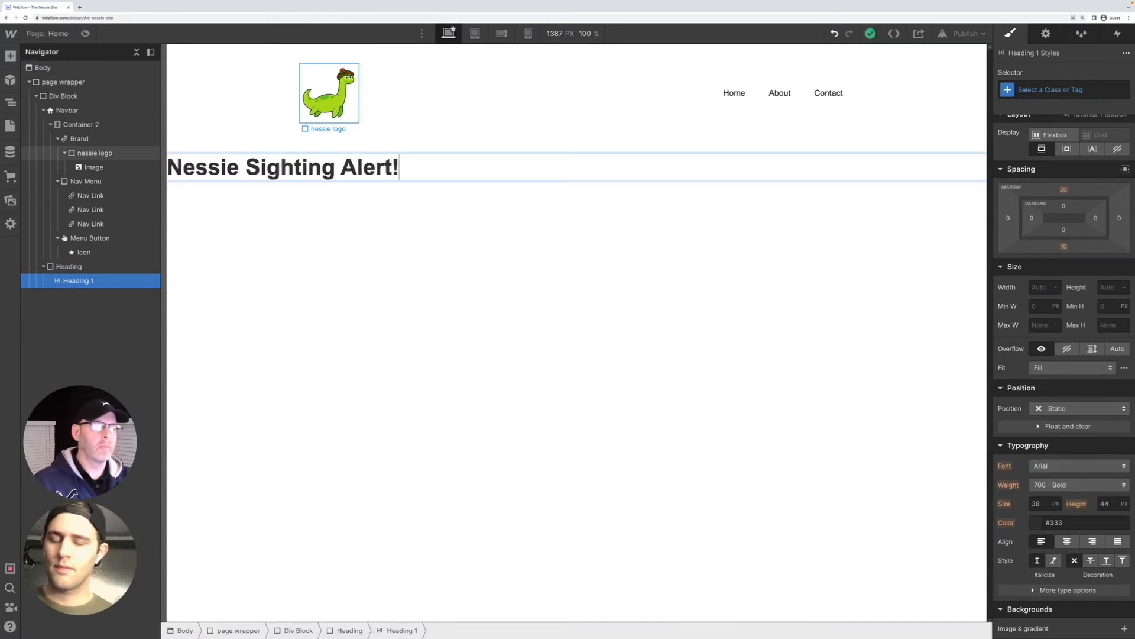
key(Escape)
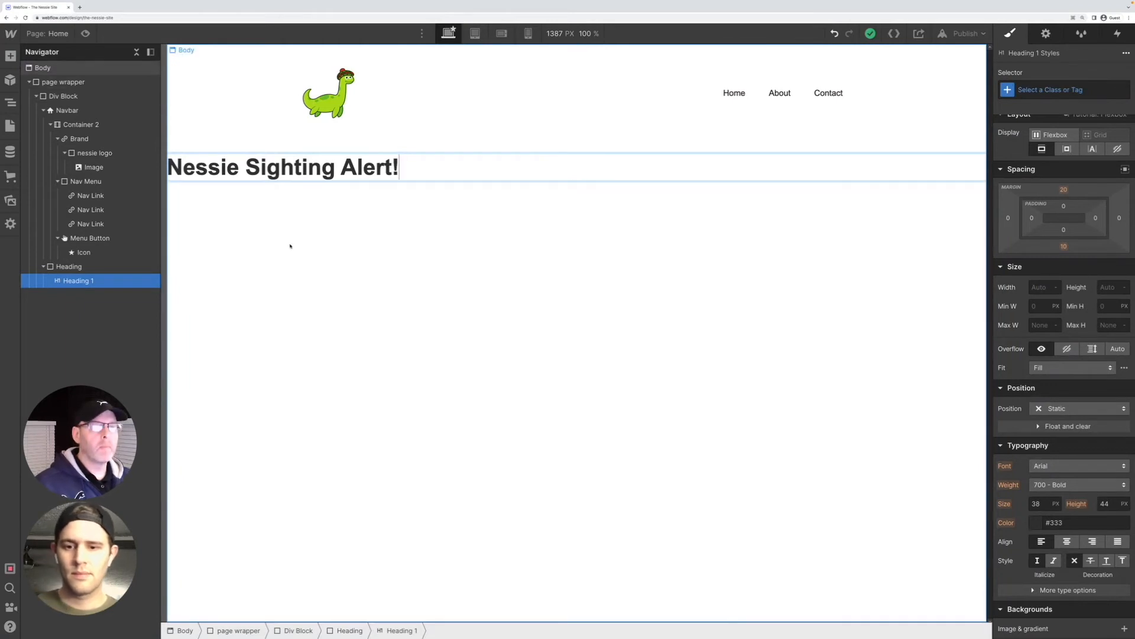
Add a new div block to the Body below the heading and place a paragraph element inside it
click(390, 243)
key(ctrl+e)
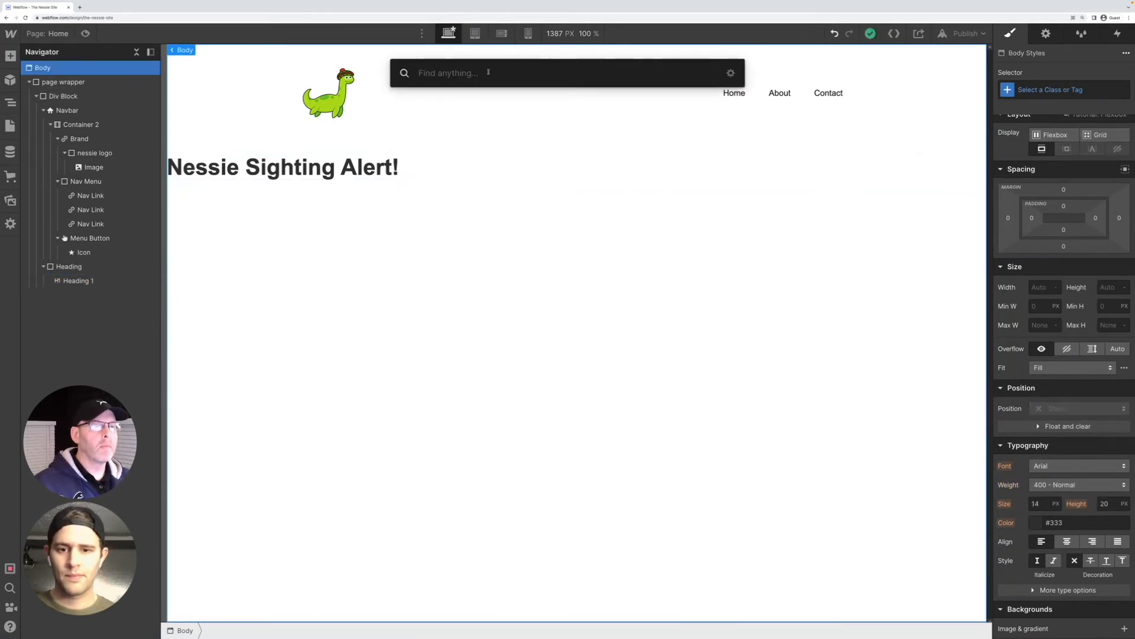
text(div)
key(Return)
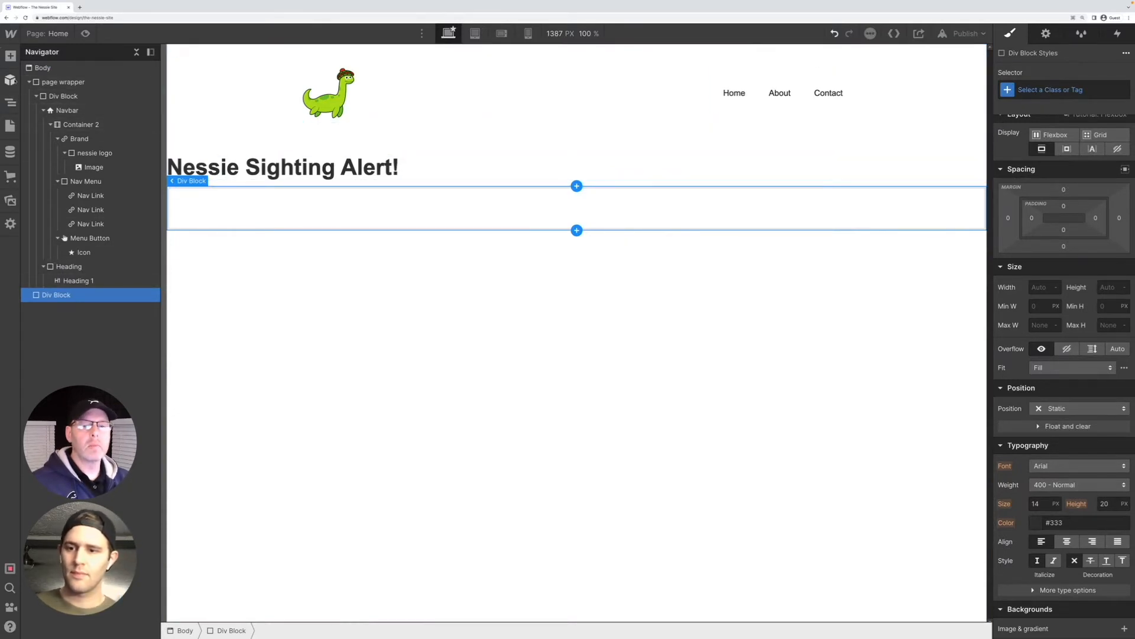
click(10, 56)
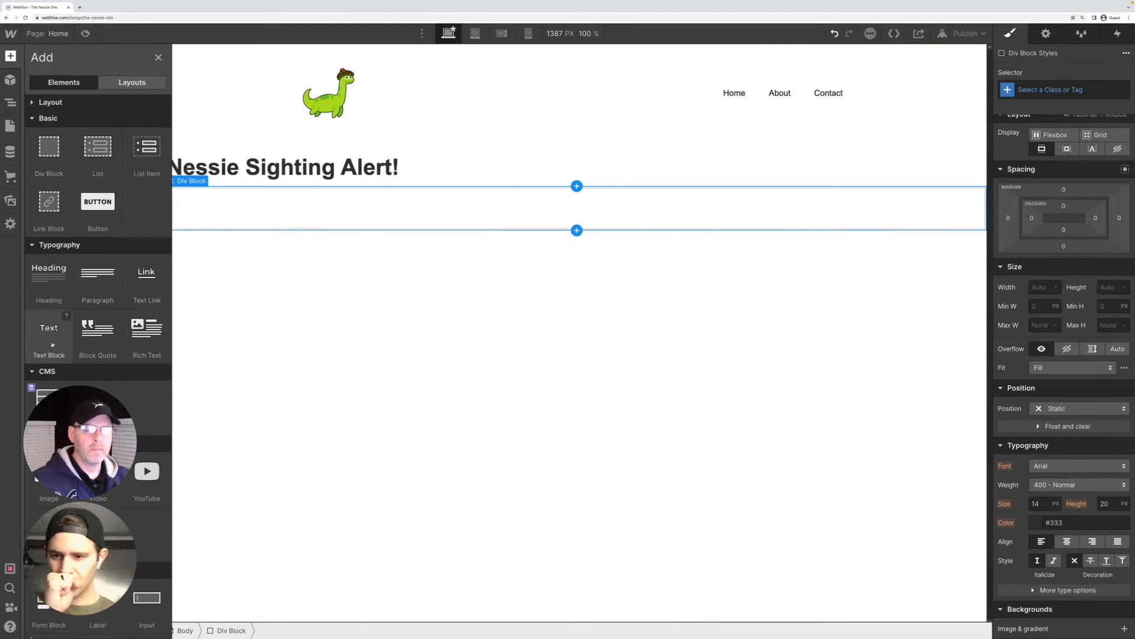
drag(98, 274, 212, 220)
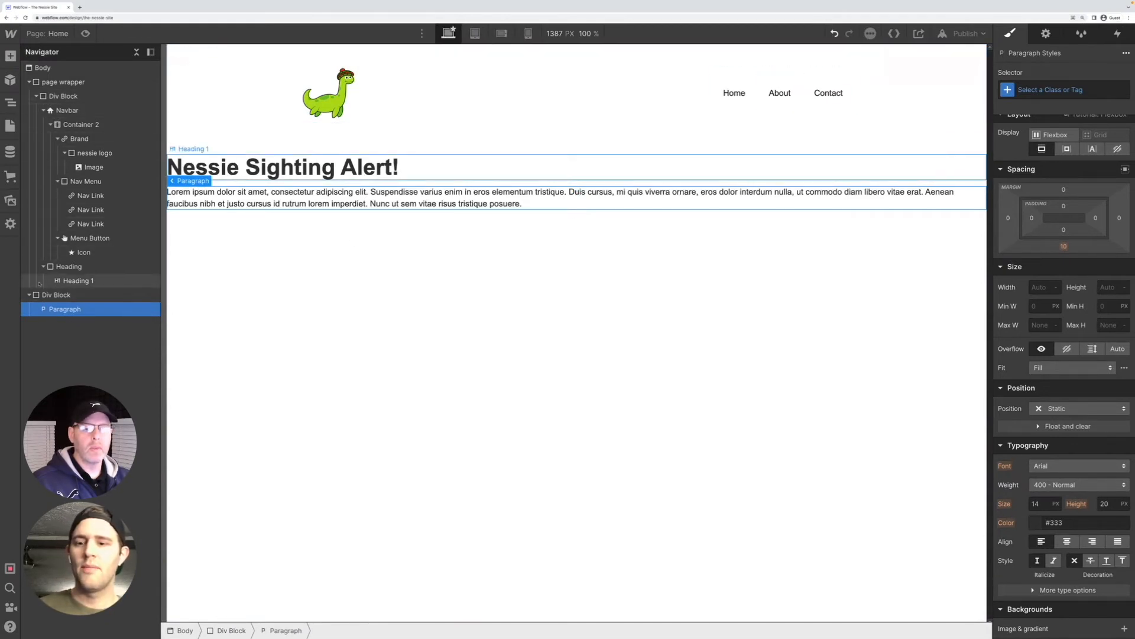
Move the paragraph's div block into the page wrapper and add a second paragraph to it
drag(34, 296, 58, 296)
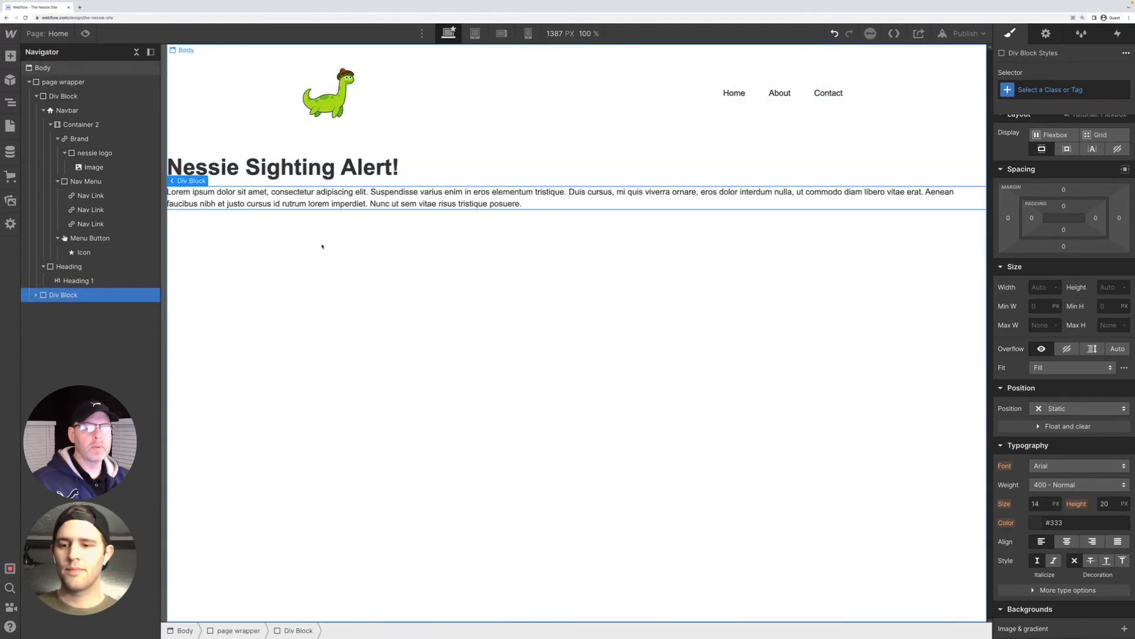
key(ctrl+e)
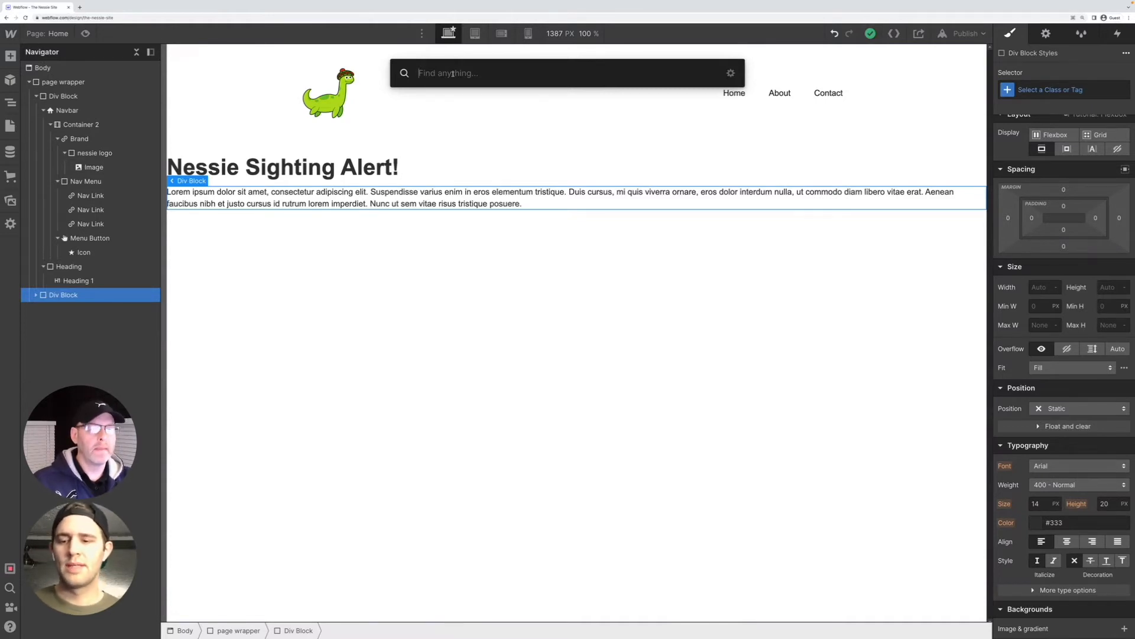
text(par)
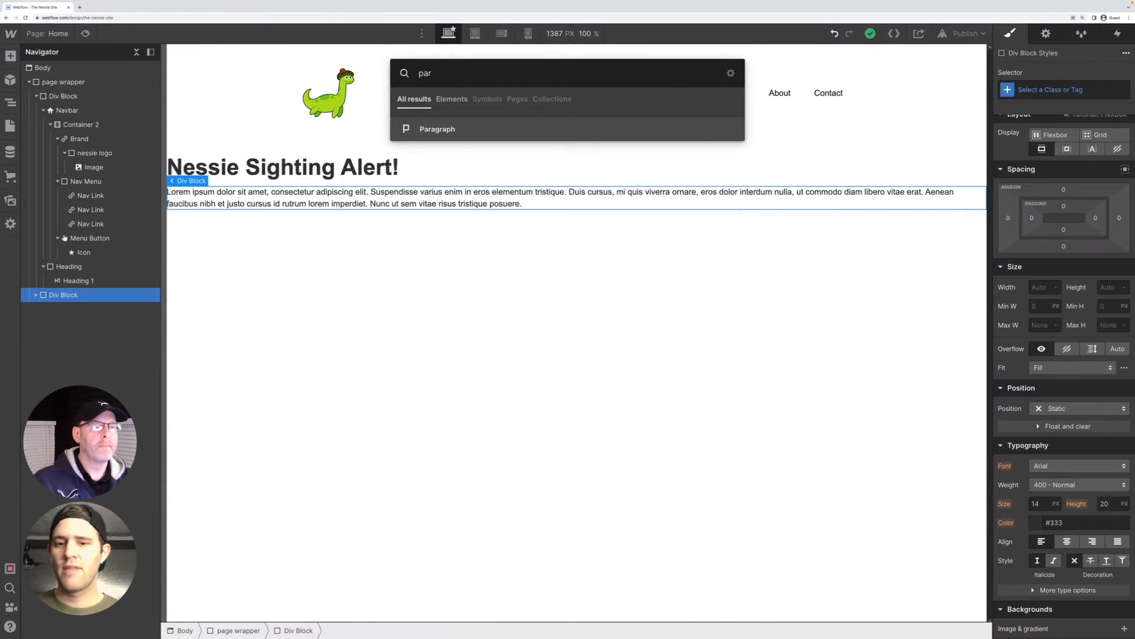
key(Return)
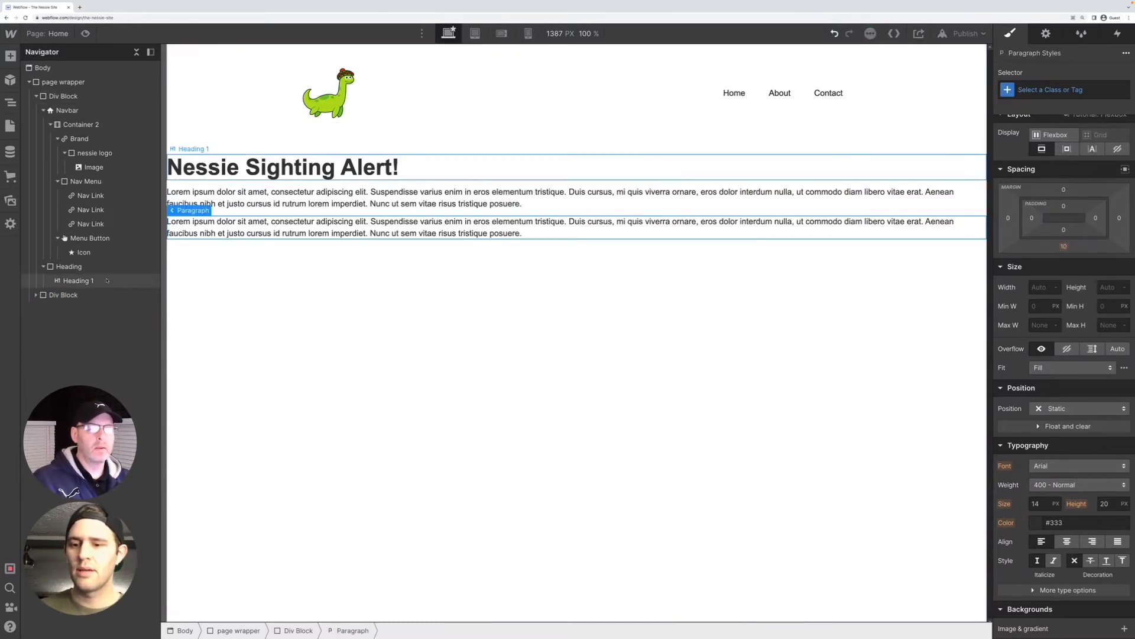
click(217, 226)
drag(203, 224, 229, 236)
click(243, 246)
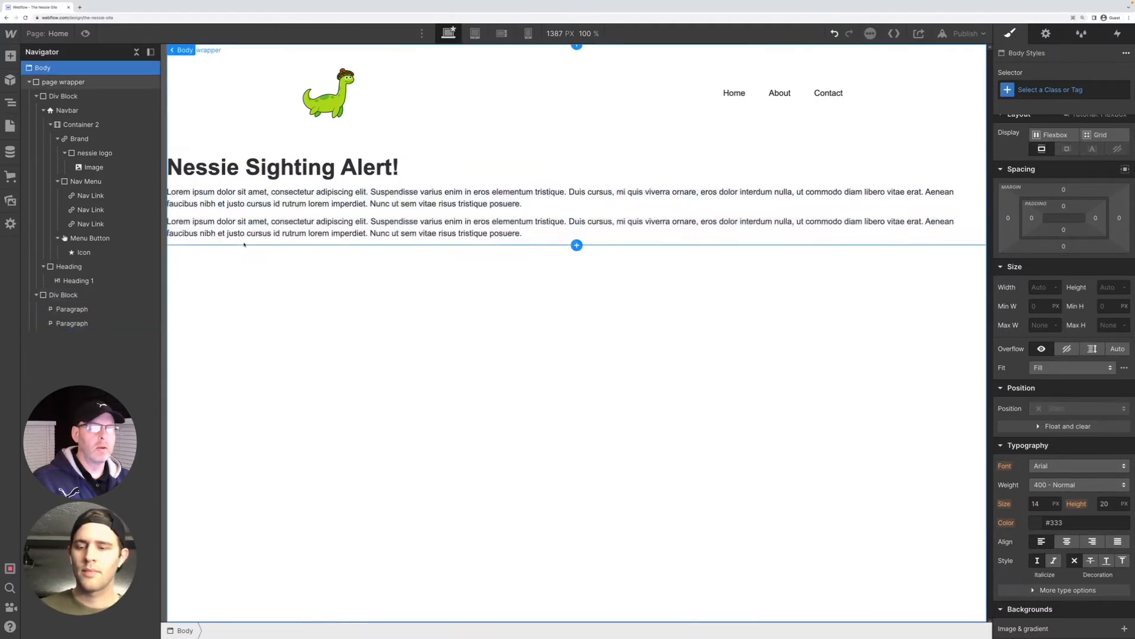
click(250, 204)
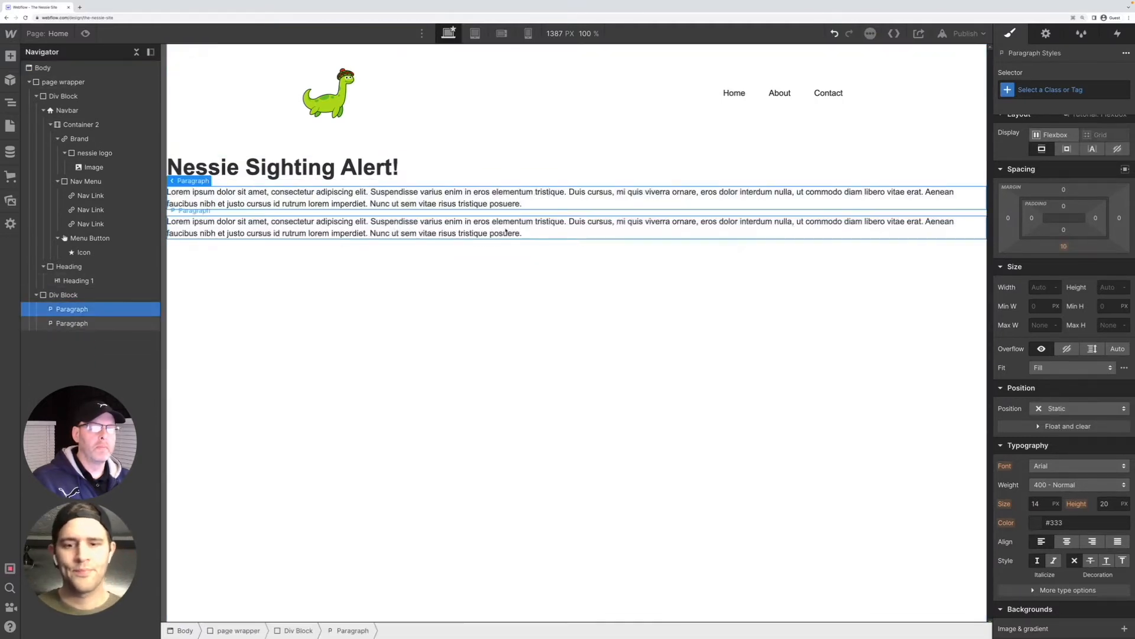
double_click(524, 205)
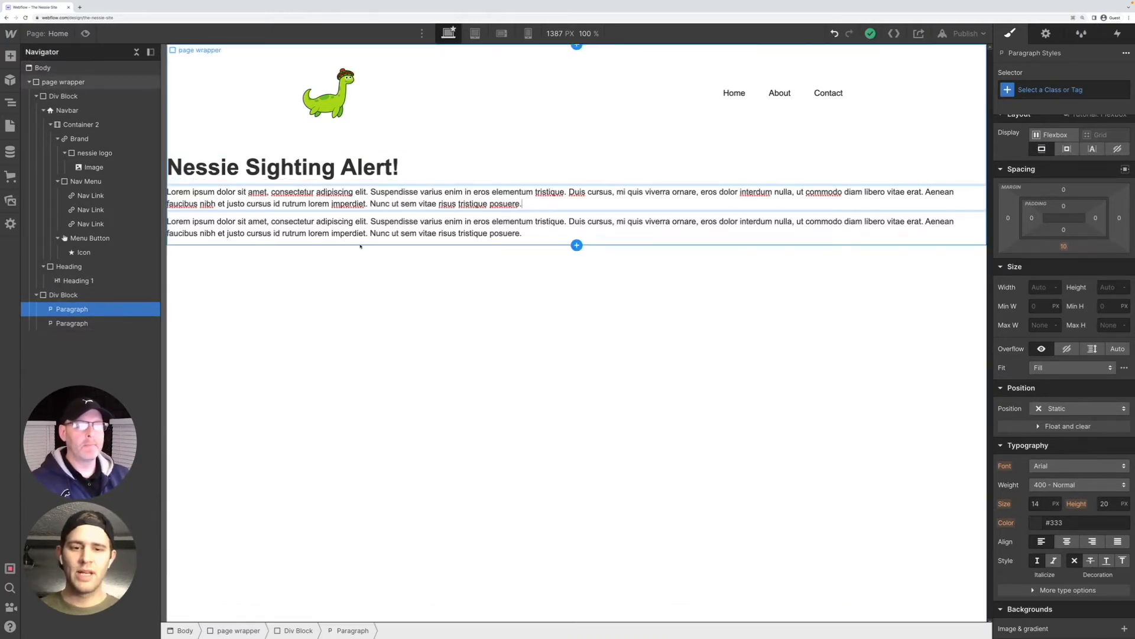
key(Return)
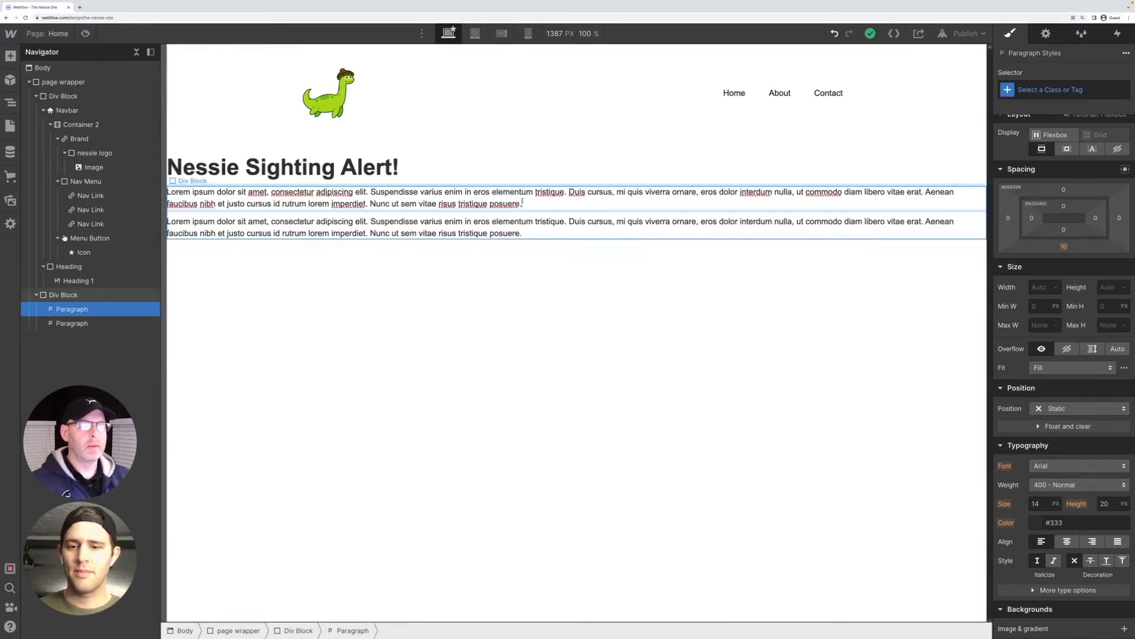
Add a grid element to the Body below the two paragraphs and finish editing it with its default layout
click(526, 275)
key(super+e)
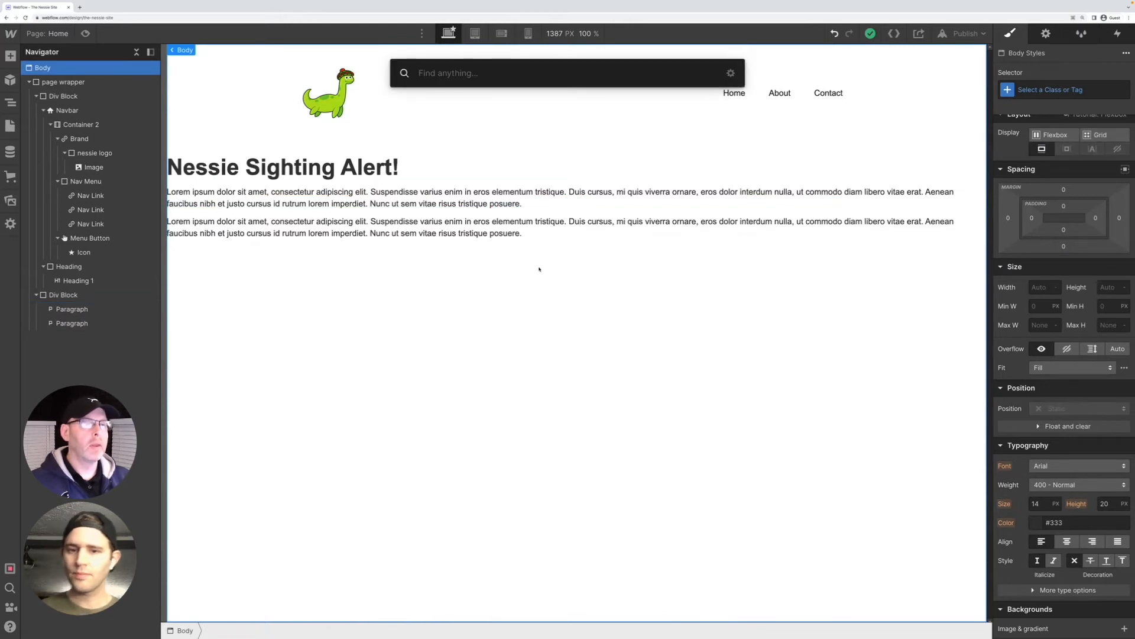
text(gr)
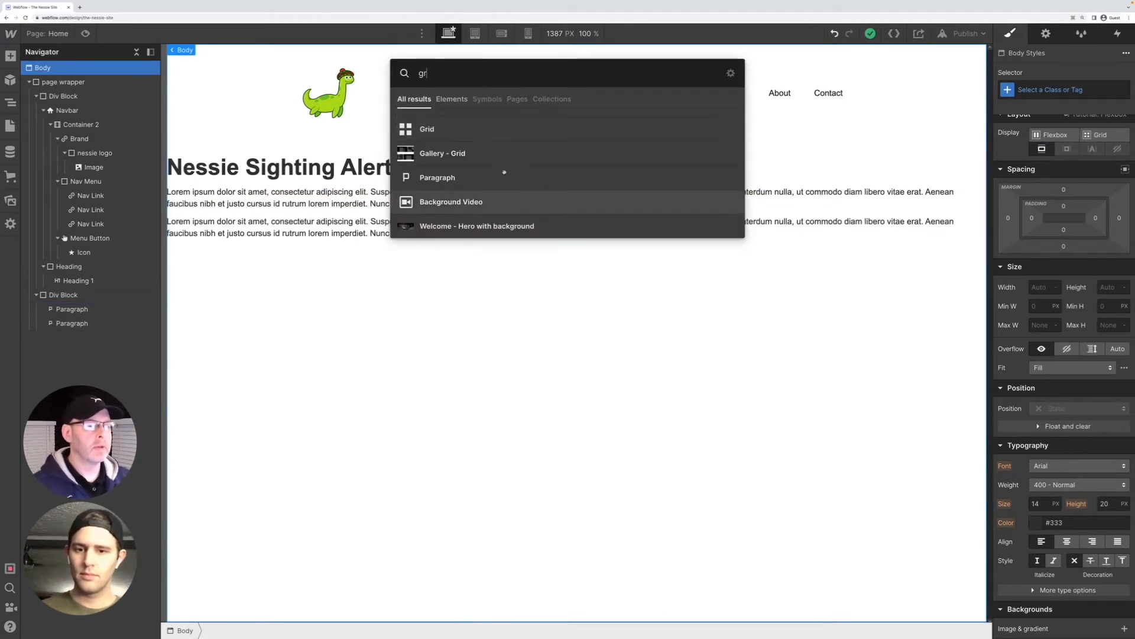
click(449, 129)
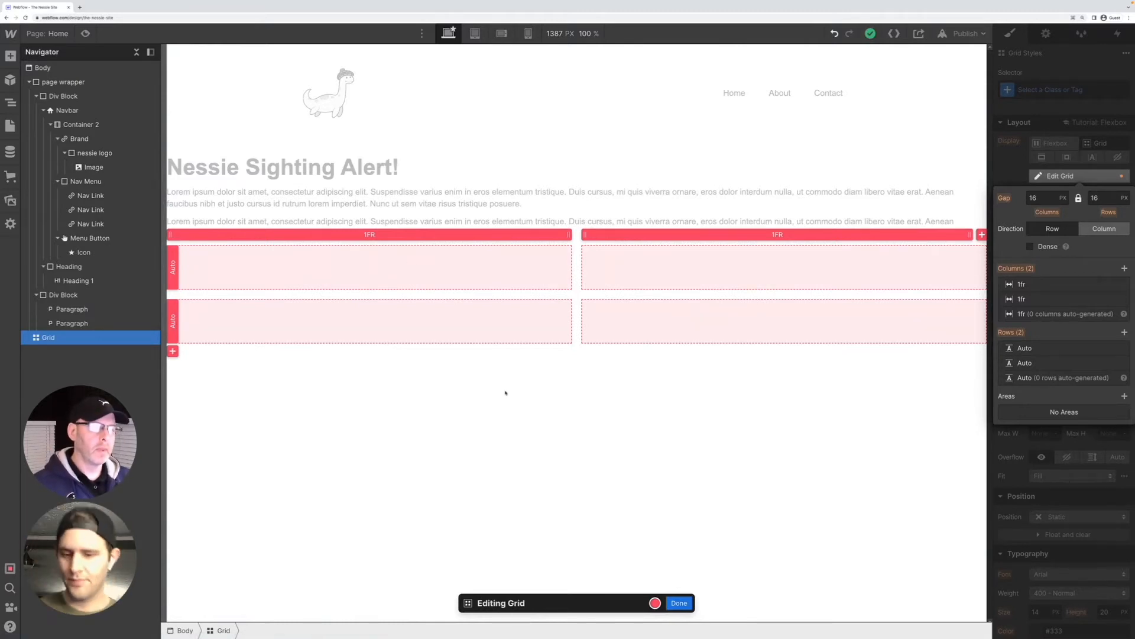
click(674, 602)
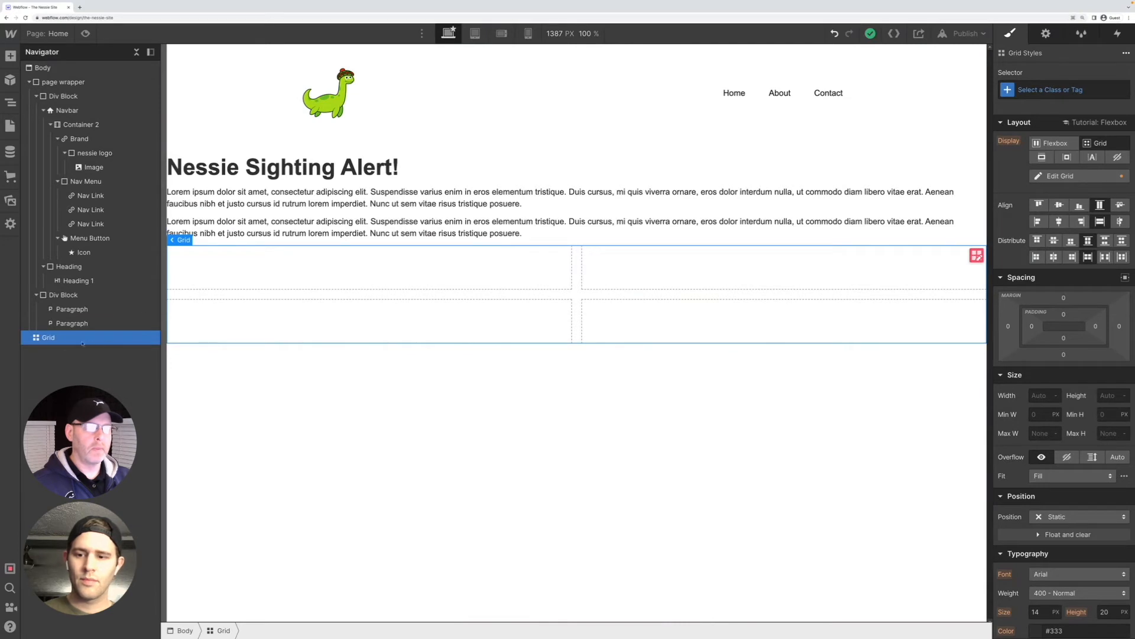
Edit the grid and define an area in the cell at row 1, column 1
double_click(498, 268)
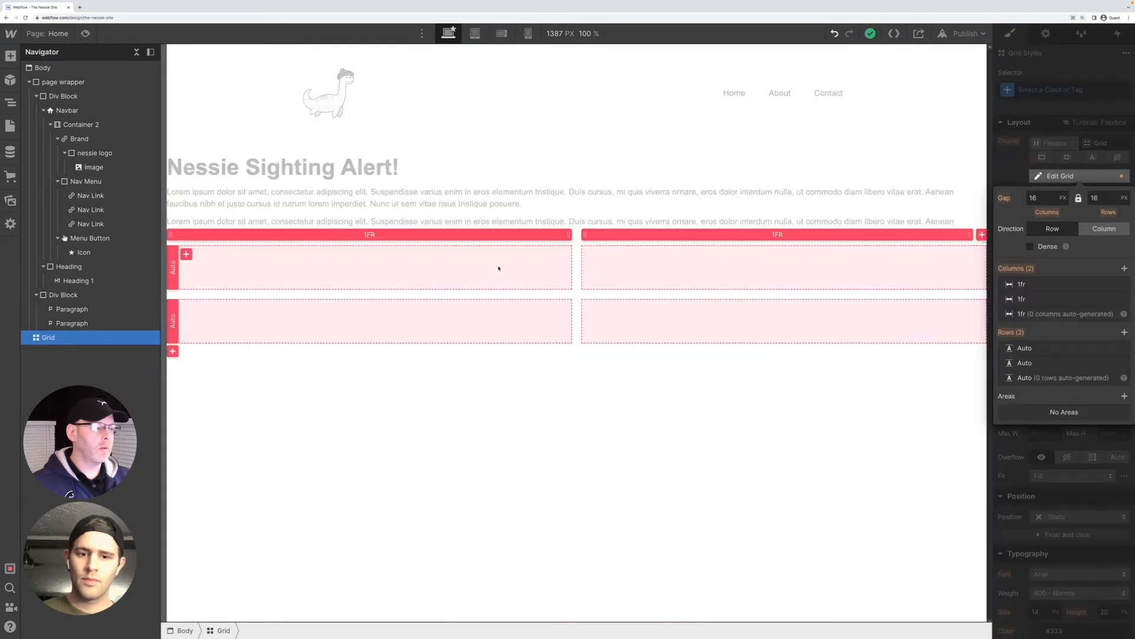
click(187, 254)
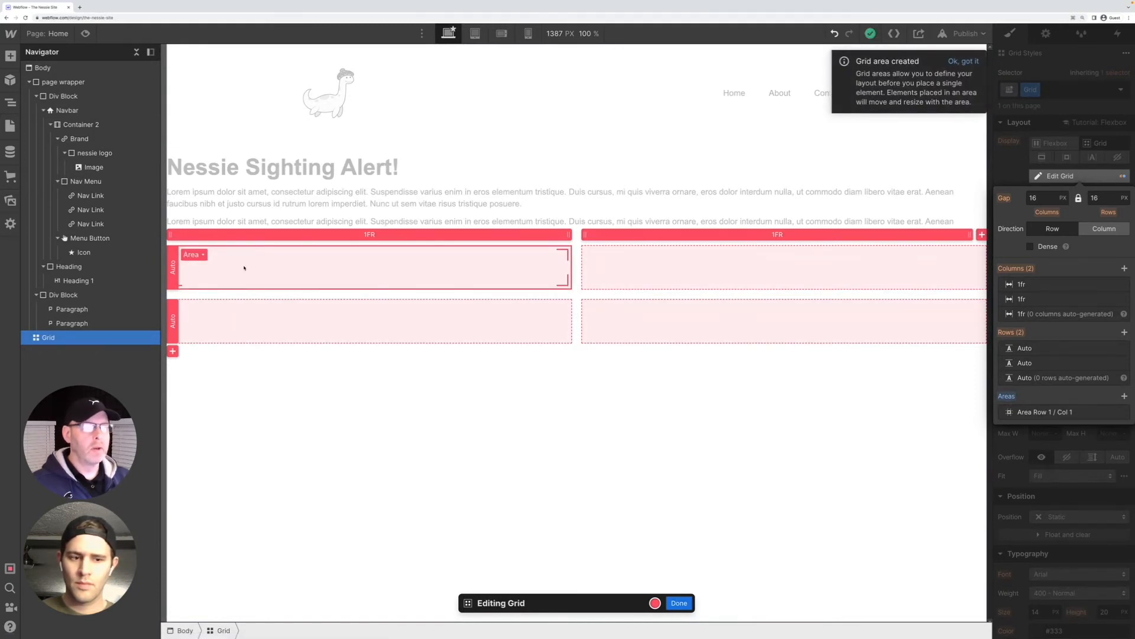
click(963, 61)
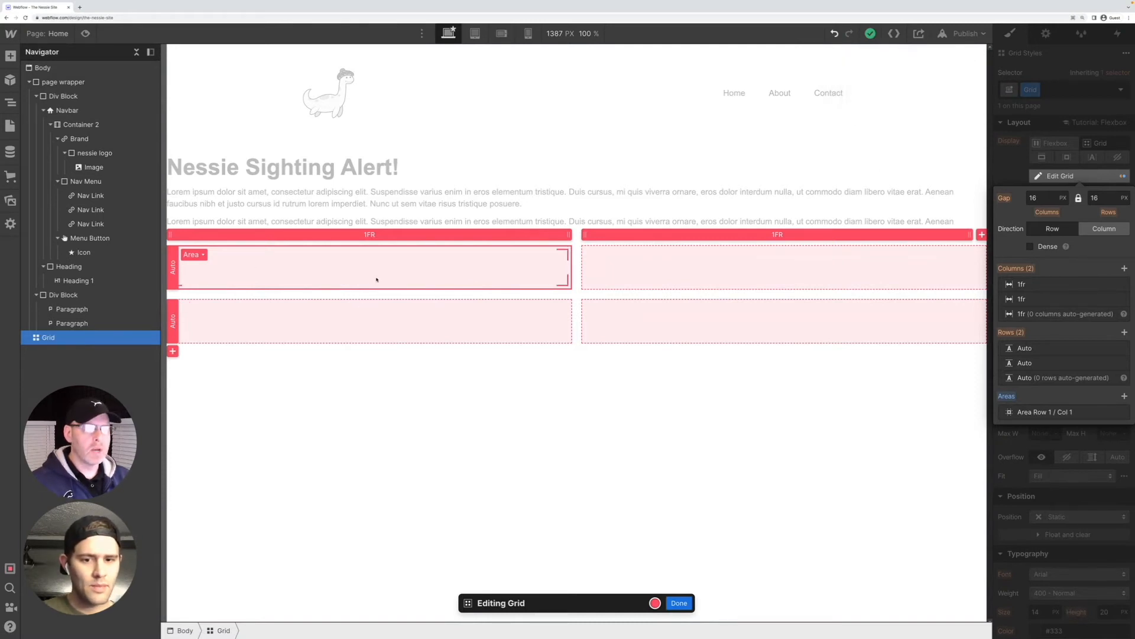
Add an H1 heading element inside the grid, keeping its default heading type
key(ctrl+e)
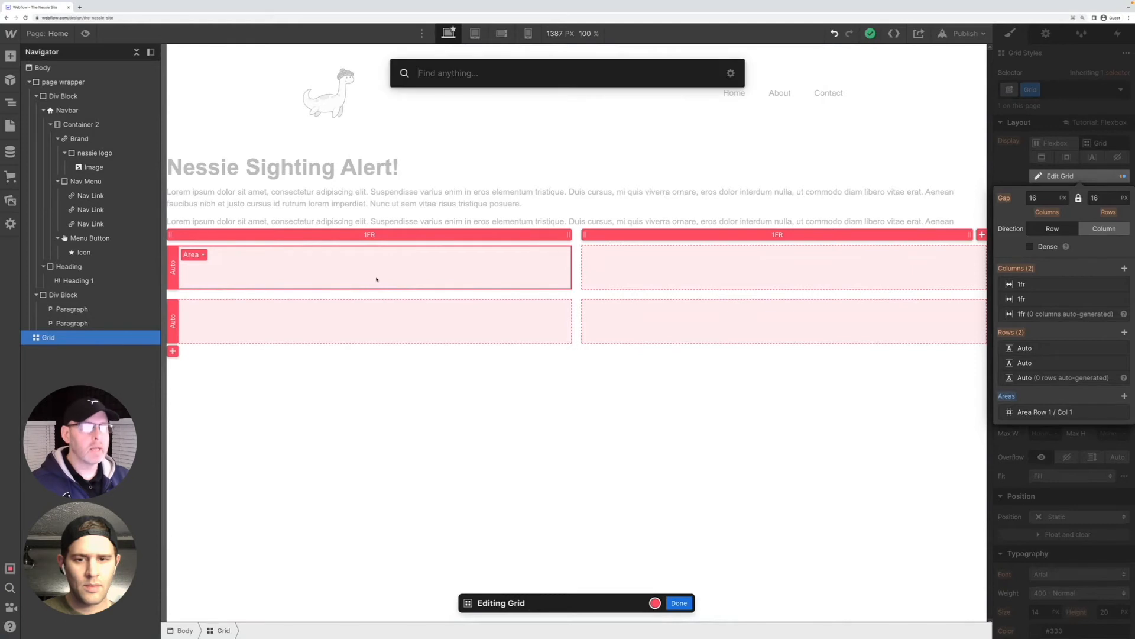
text(heading)
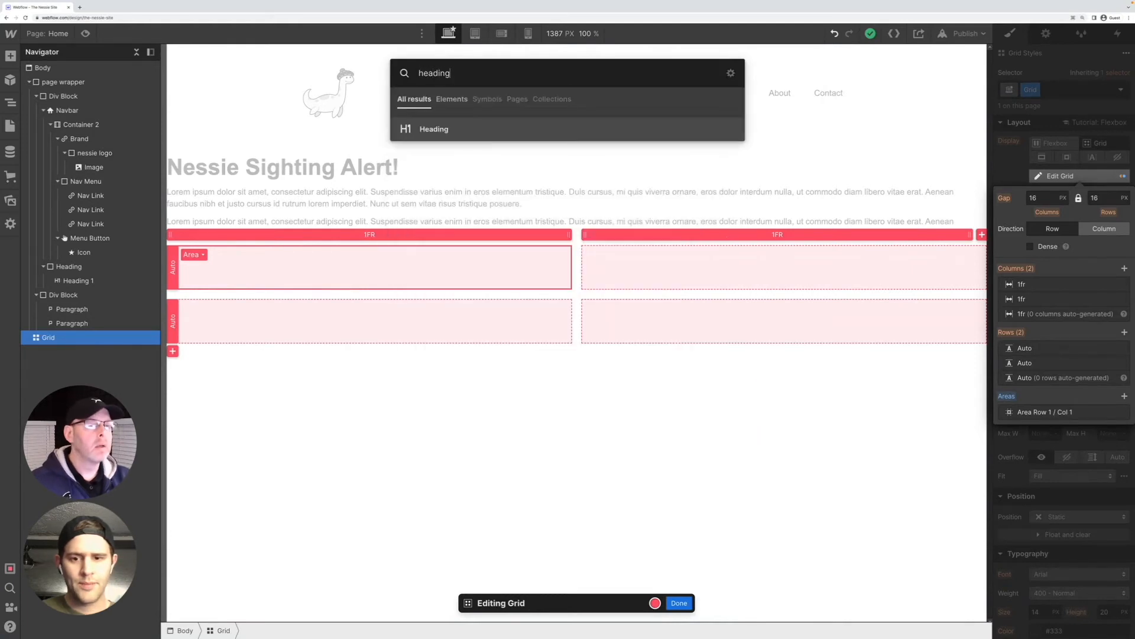
key(Return)
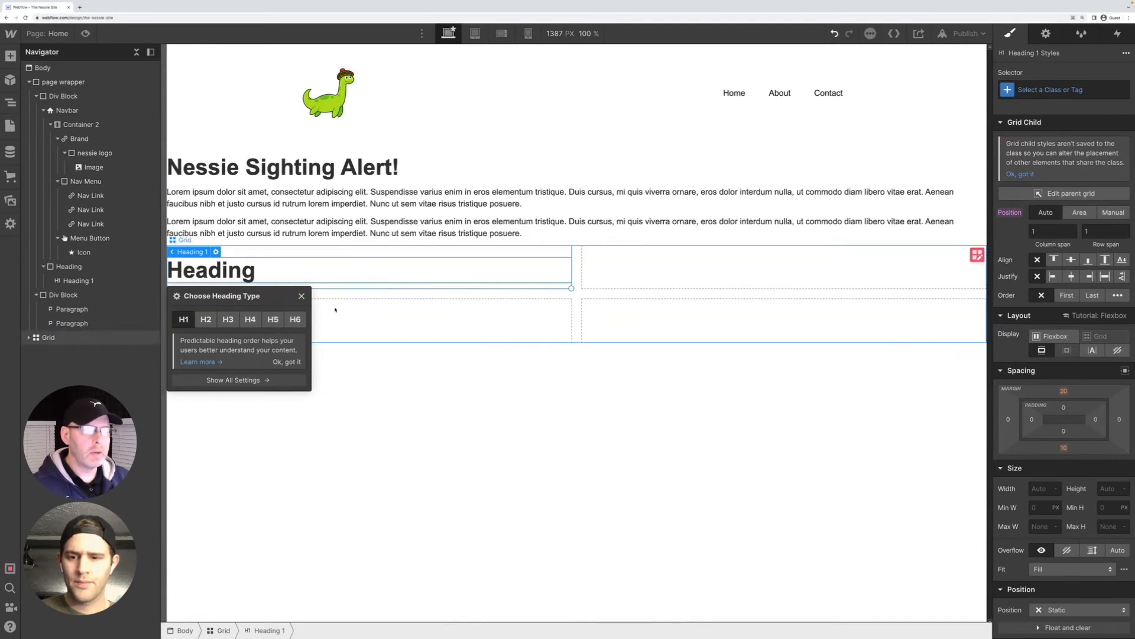
click(301, 296)
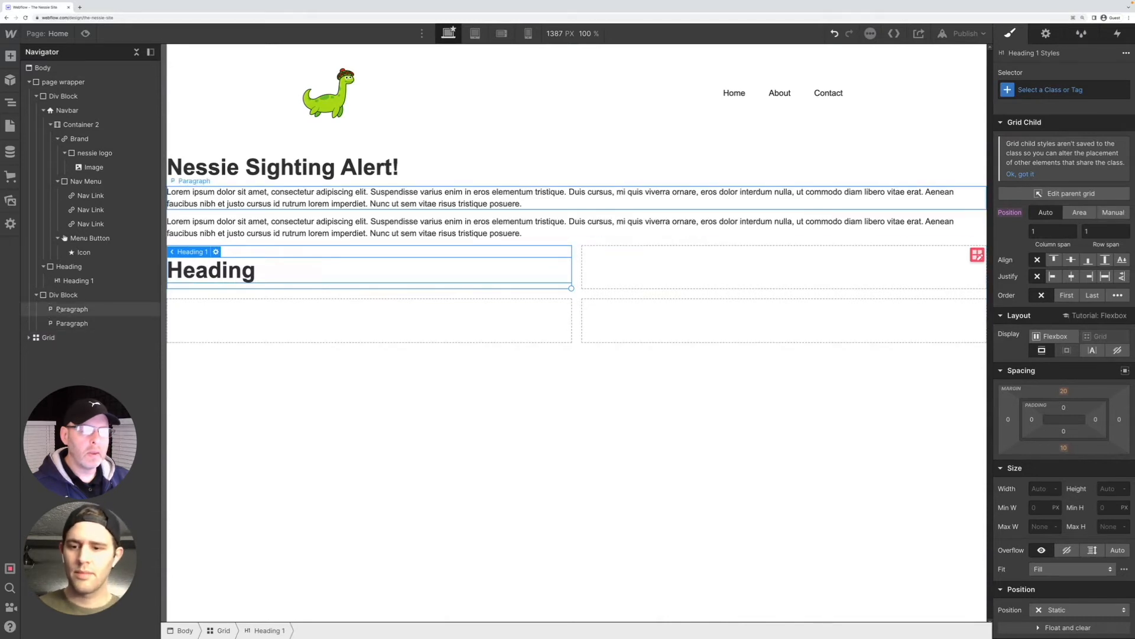
Move the second paragraph out of its div block and into the grid after the heading
drag(45, 336, 46, 340)
click(362, 309)
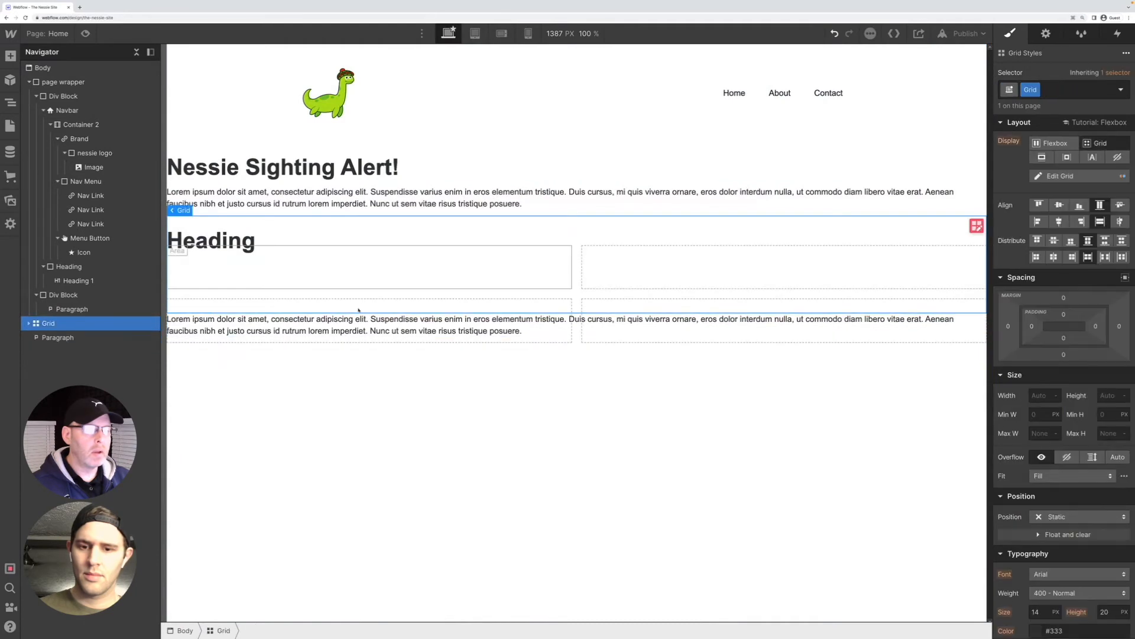
drag(312, 315, 293, 289)
click(340, 342)
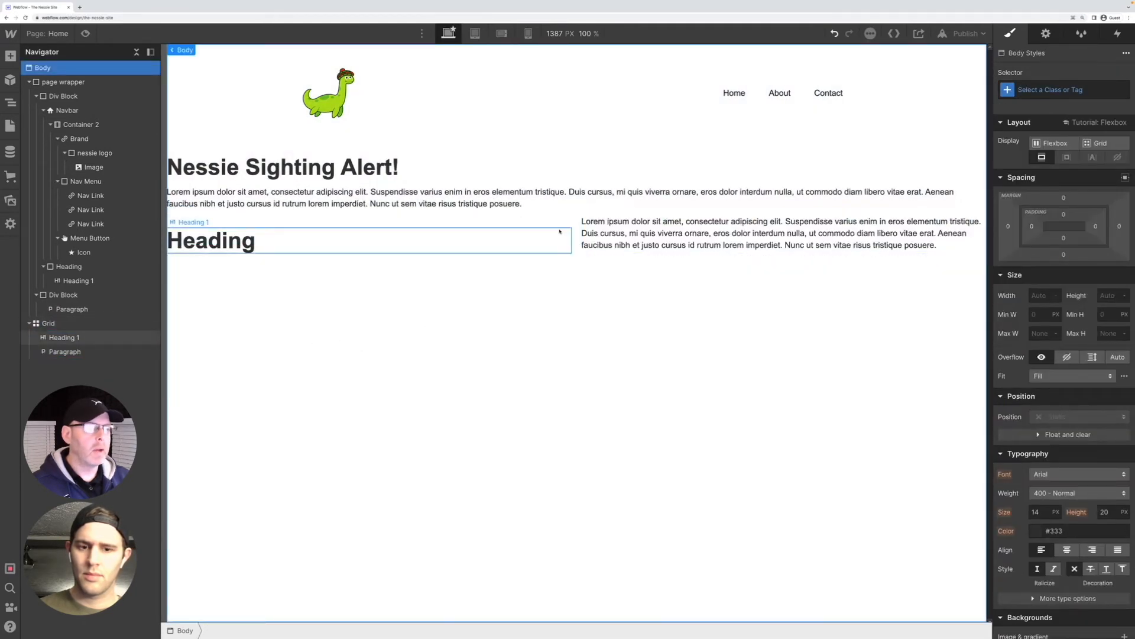
click(527, 238)
click(628, 236)
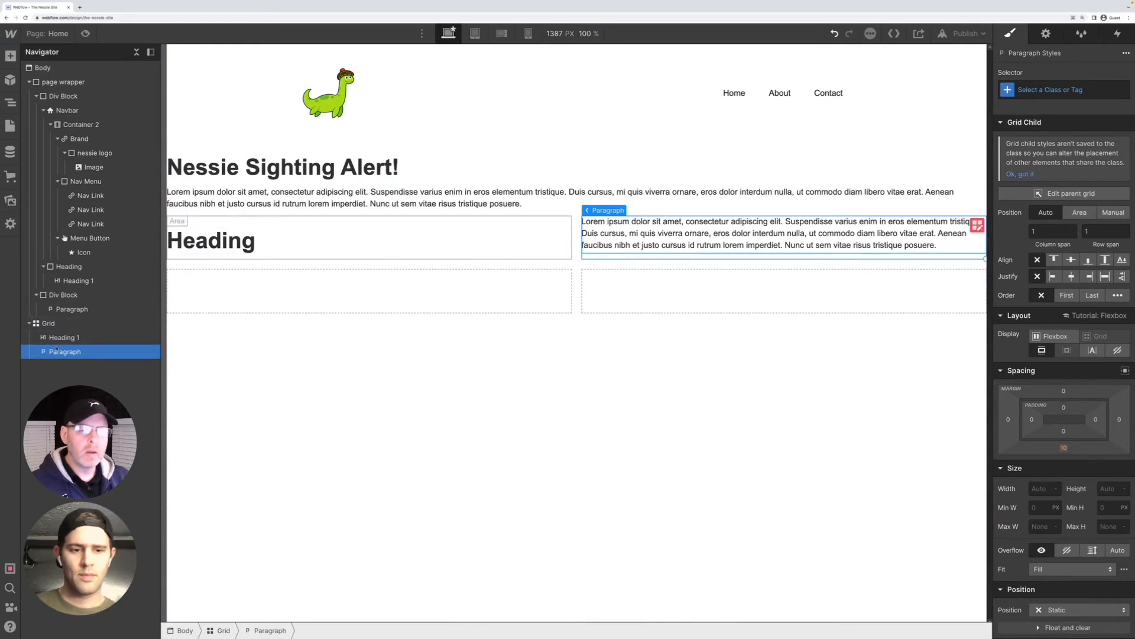
click(224, 234)
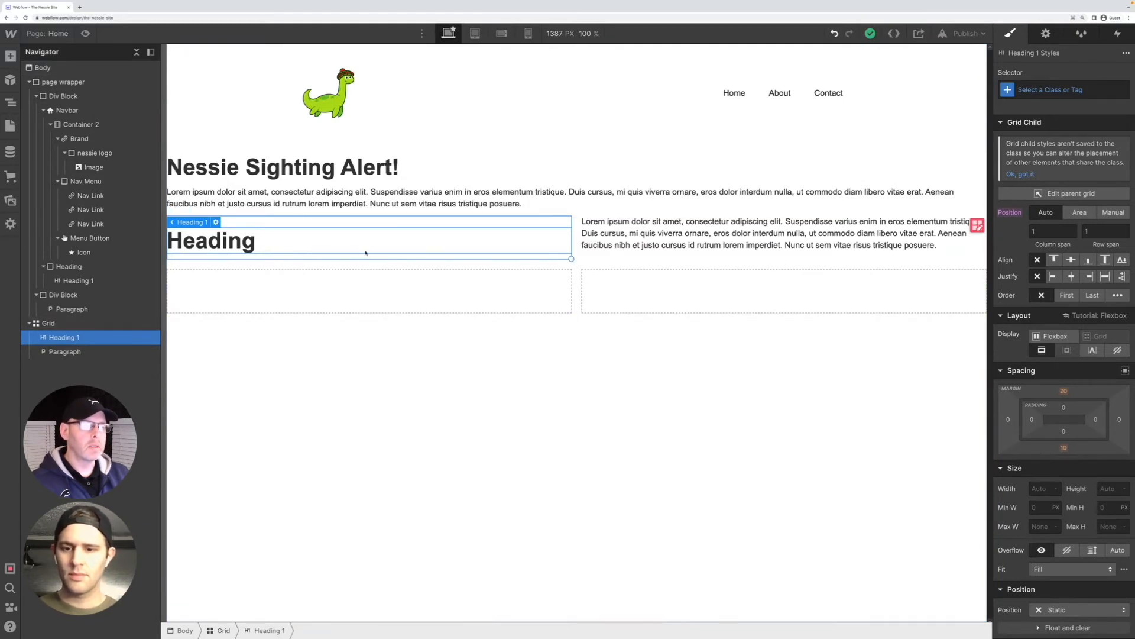
click(303, 305)
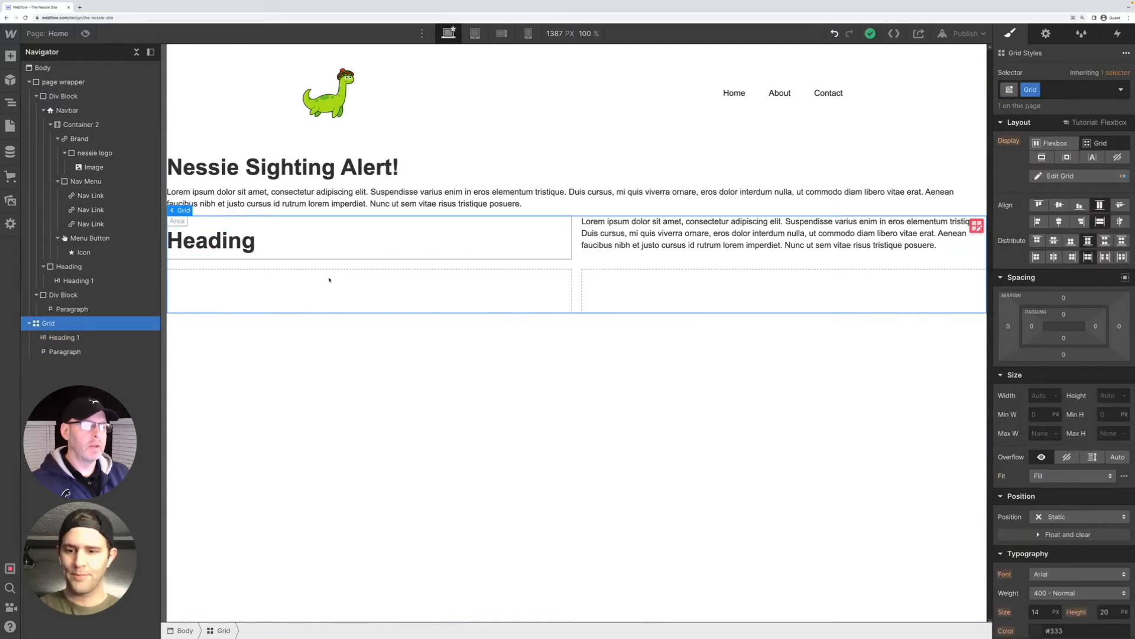
Delete the placeholder heading from the grid, along with the grid's paragraph and the grid itself
click(330, 237)
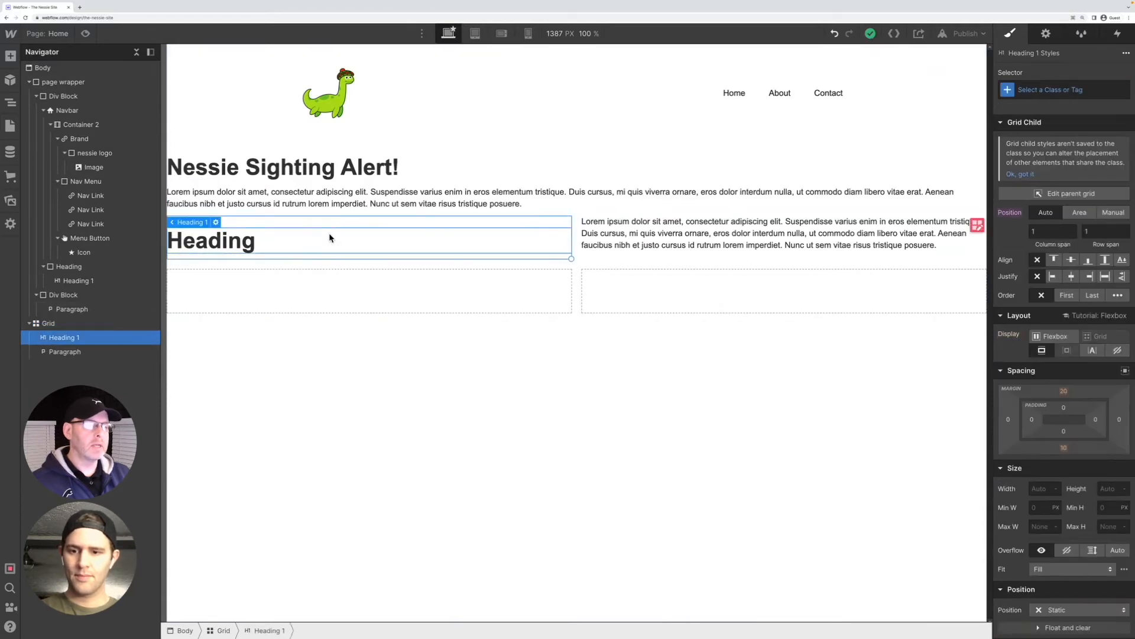
key(Delete)
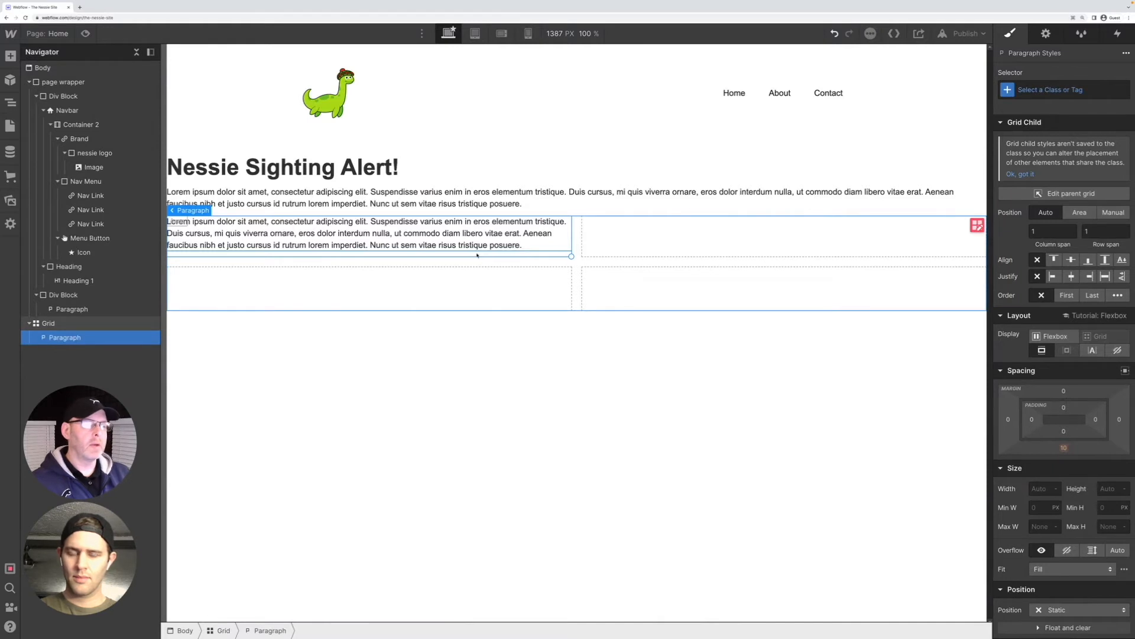
click(478, 255)
key(Delete)
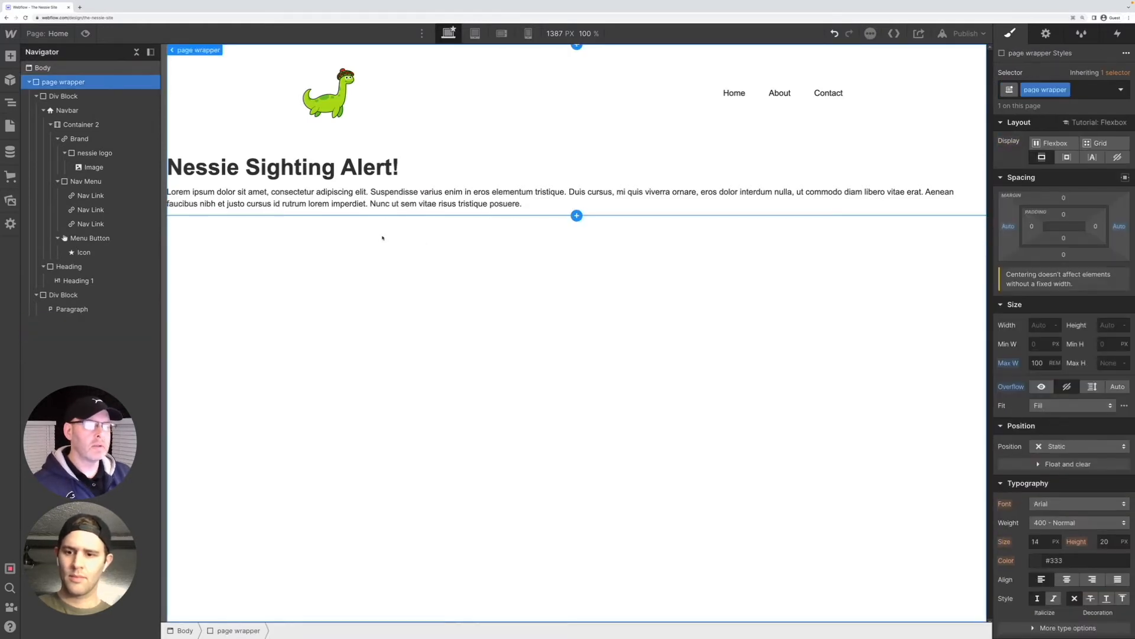
Add a new grid element to the Body below the remaining paragraph
click(301, 330)
key(ctrl+k)
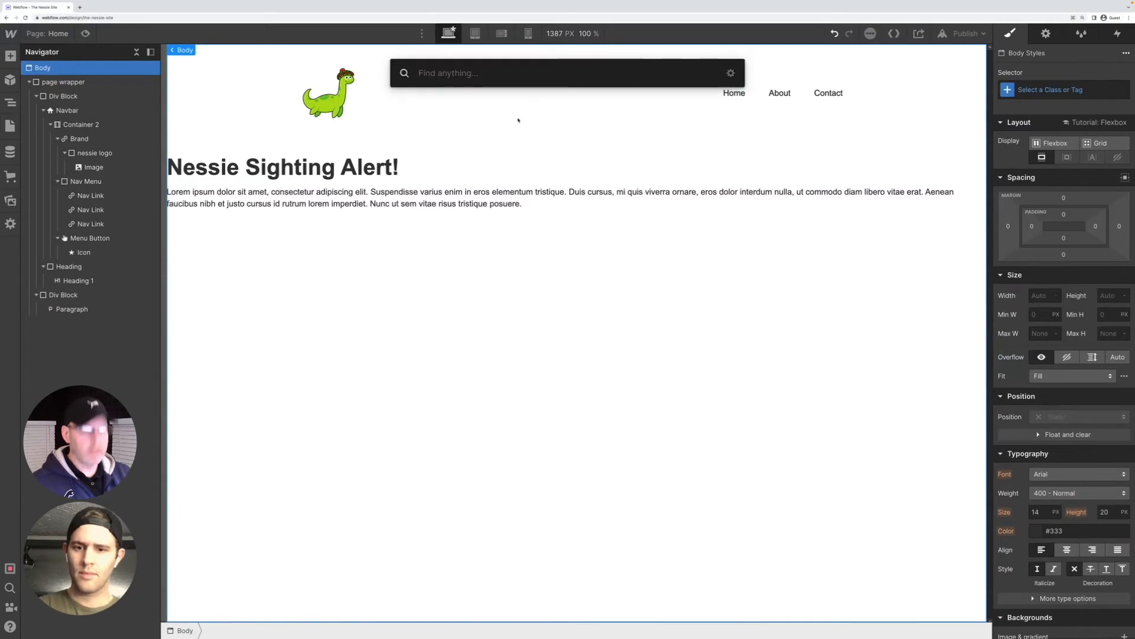
text(gr)
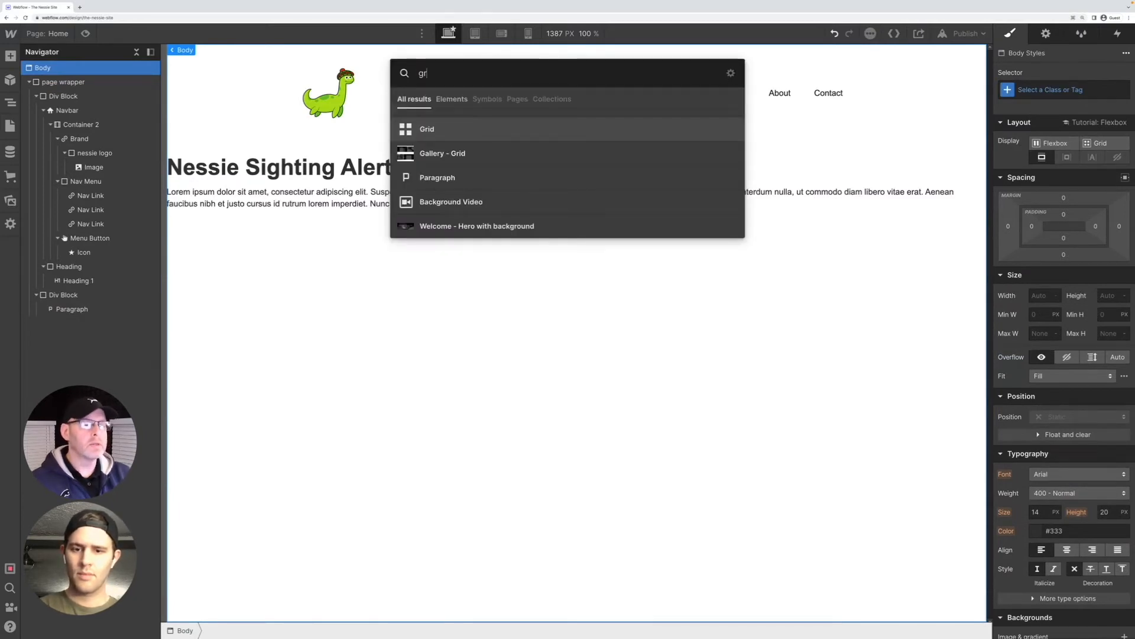
key(Return)
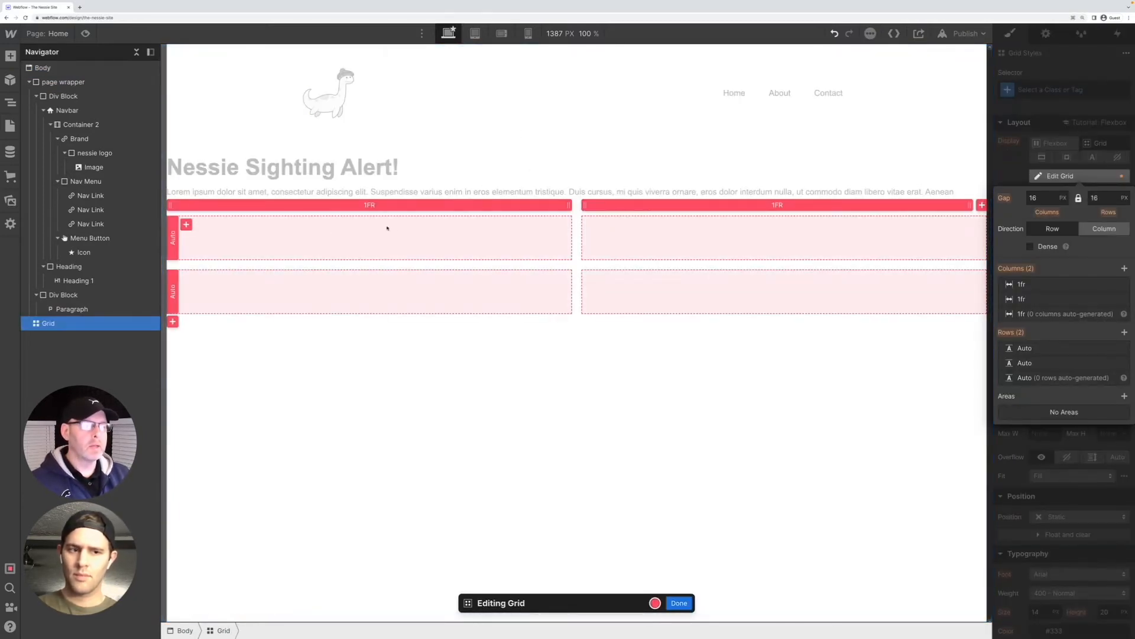
Define an area in the new grid's first cell, undo it, and finish editing the grid
click(187, 226)
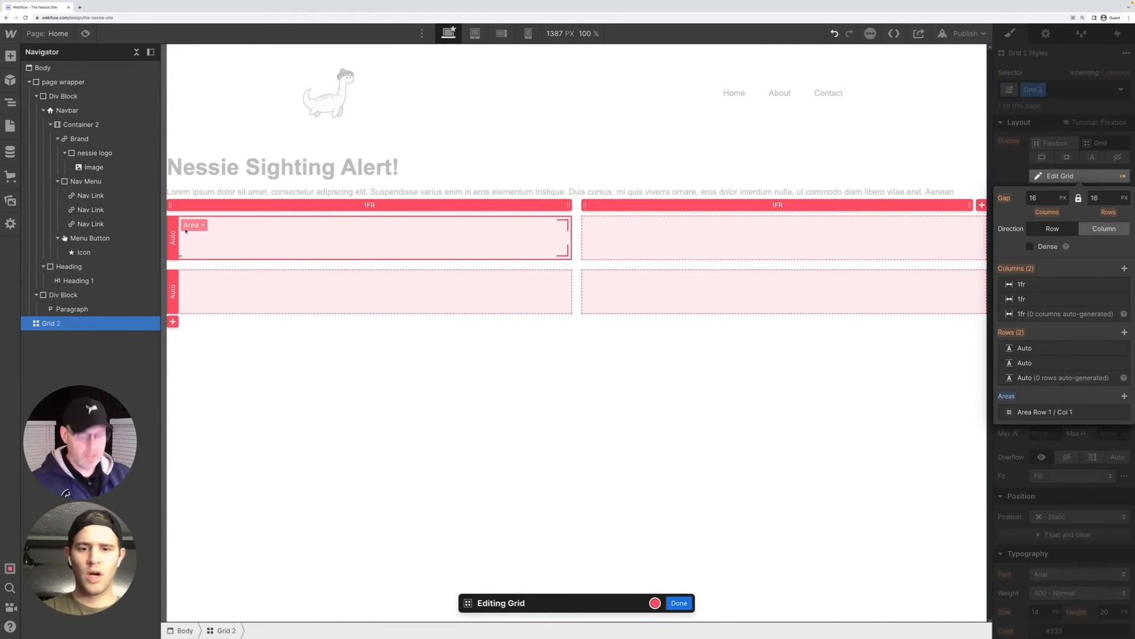
key(ctrl+z)
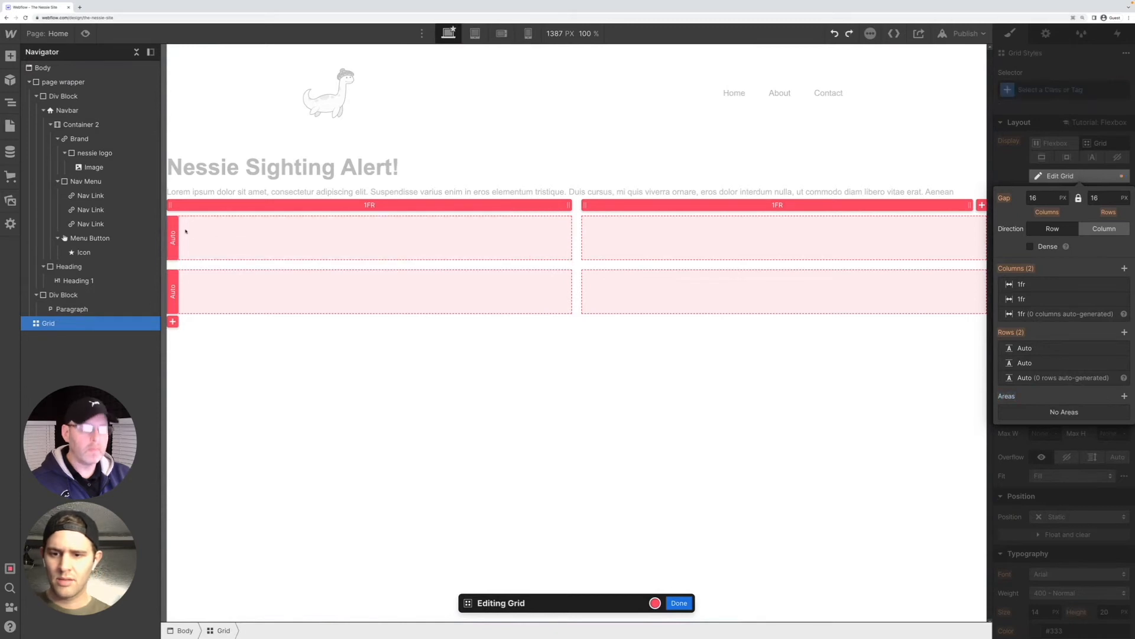
key(ctrl+e)
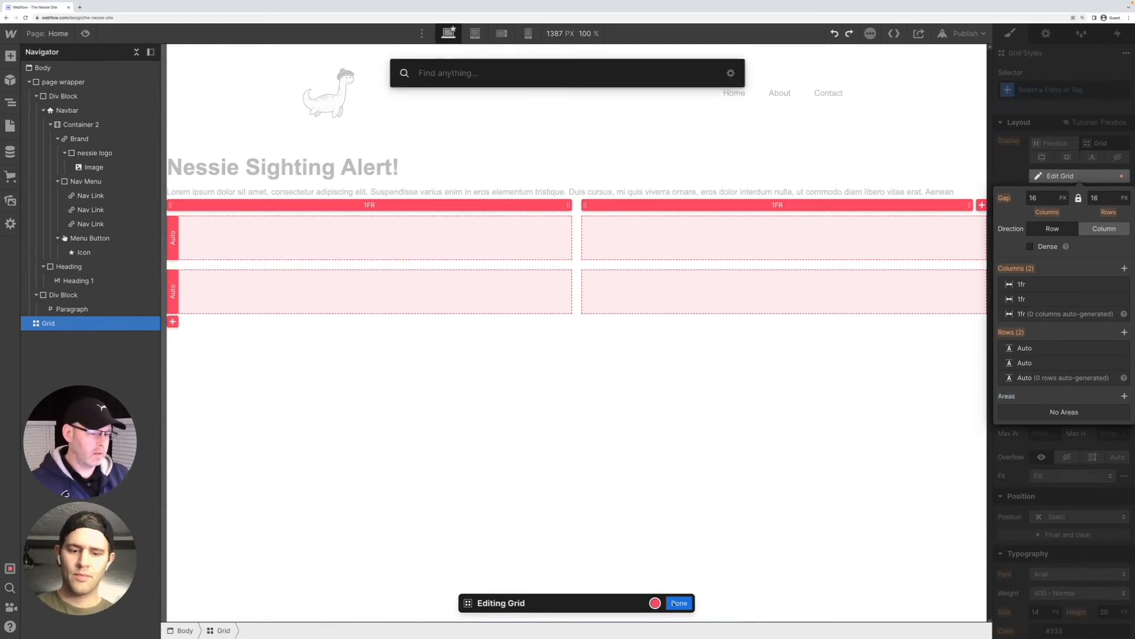
key(Escape)
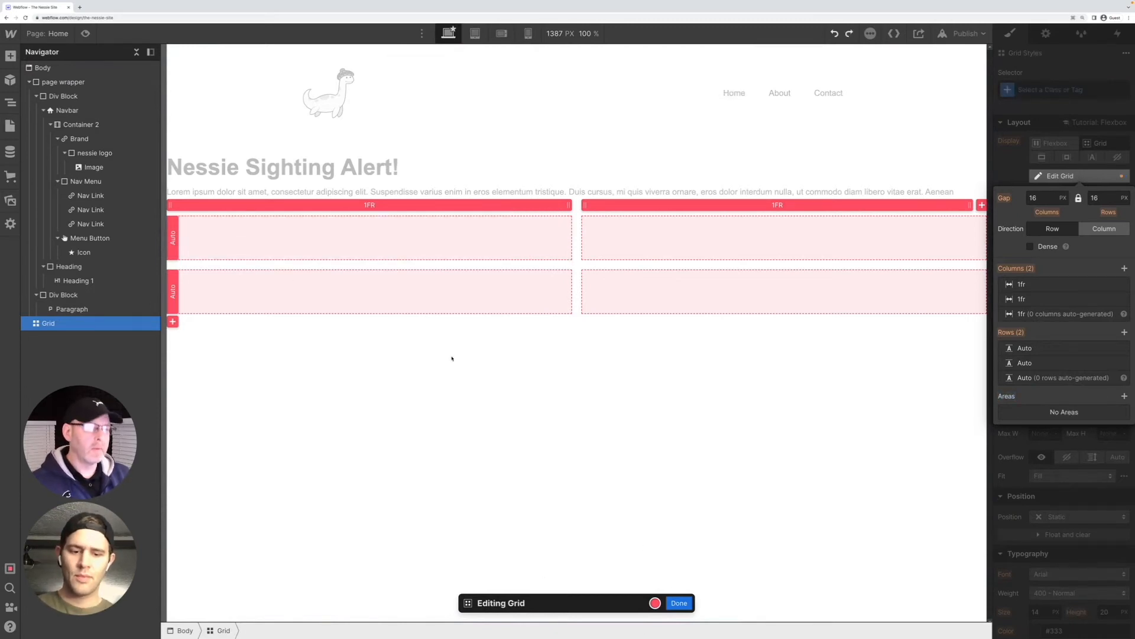
click(679, 603)
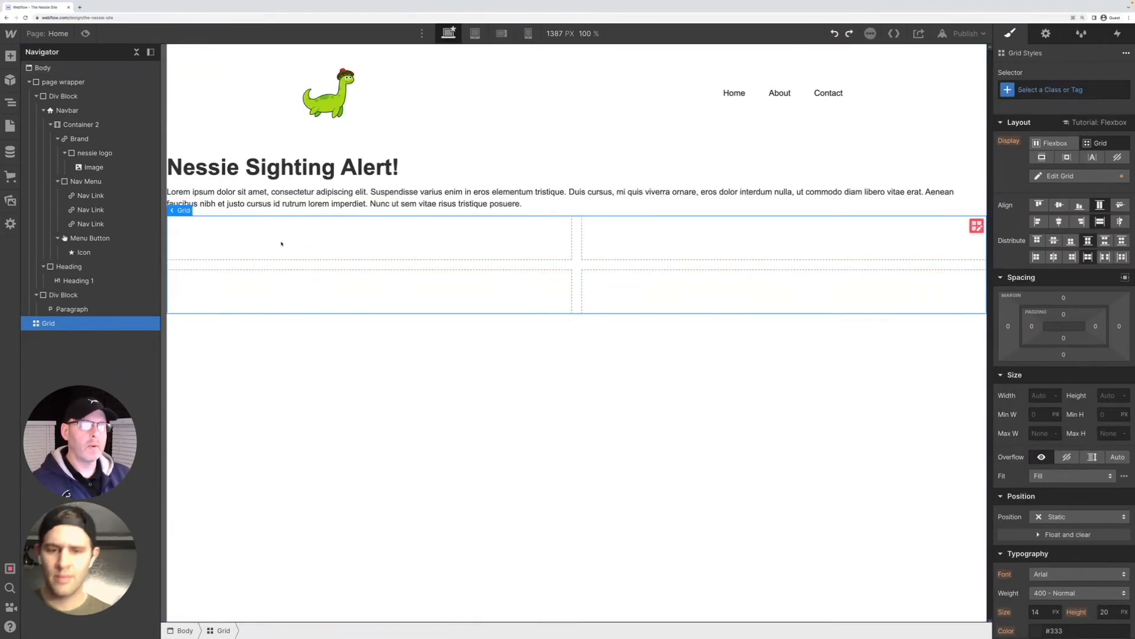
key(super+e)
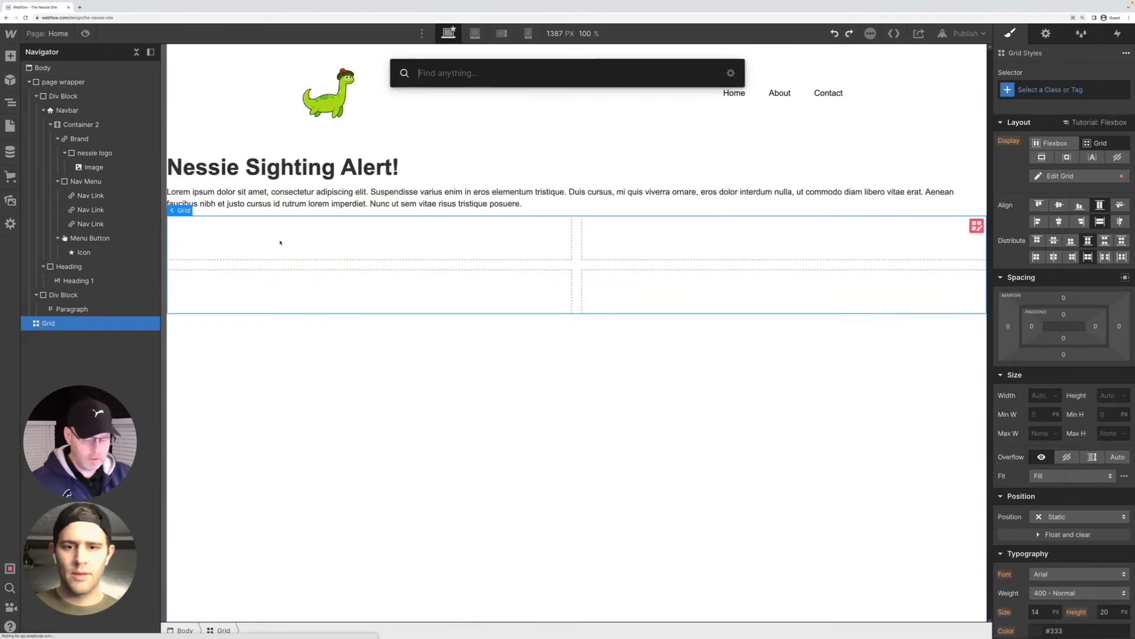
text(fle)
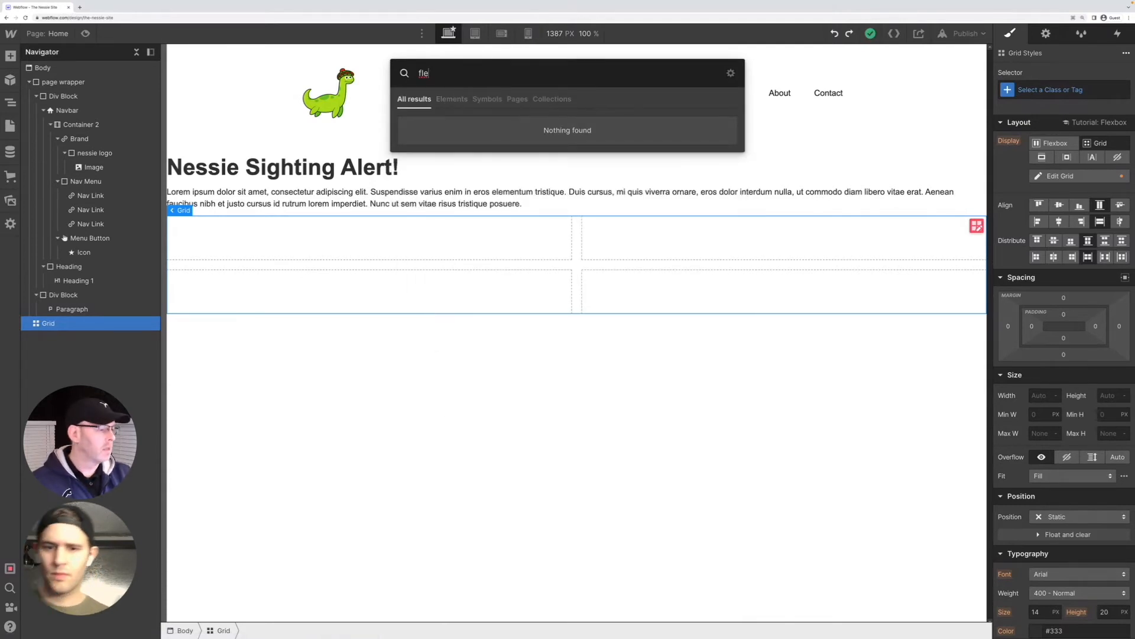
key(BackSpace)
key(BackSpace)
key(BackSpace)
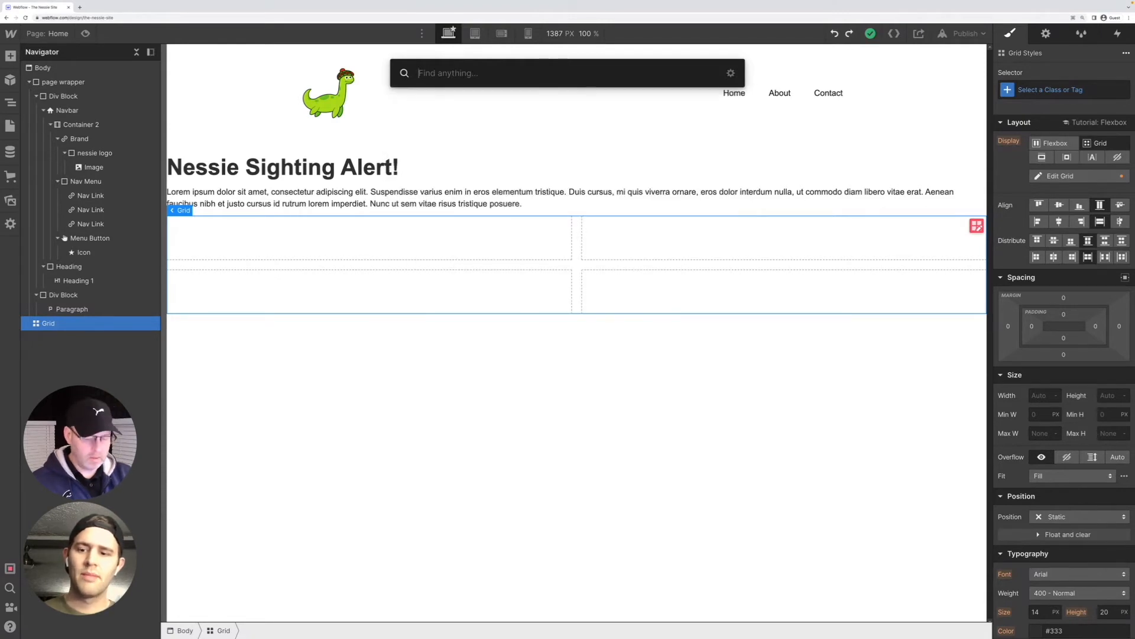
text(g)
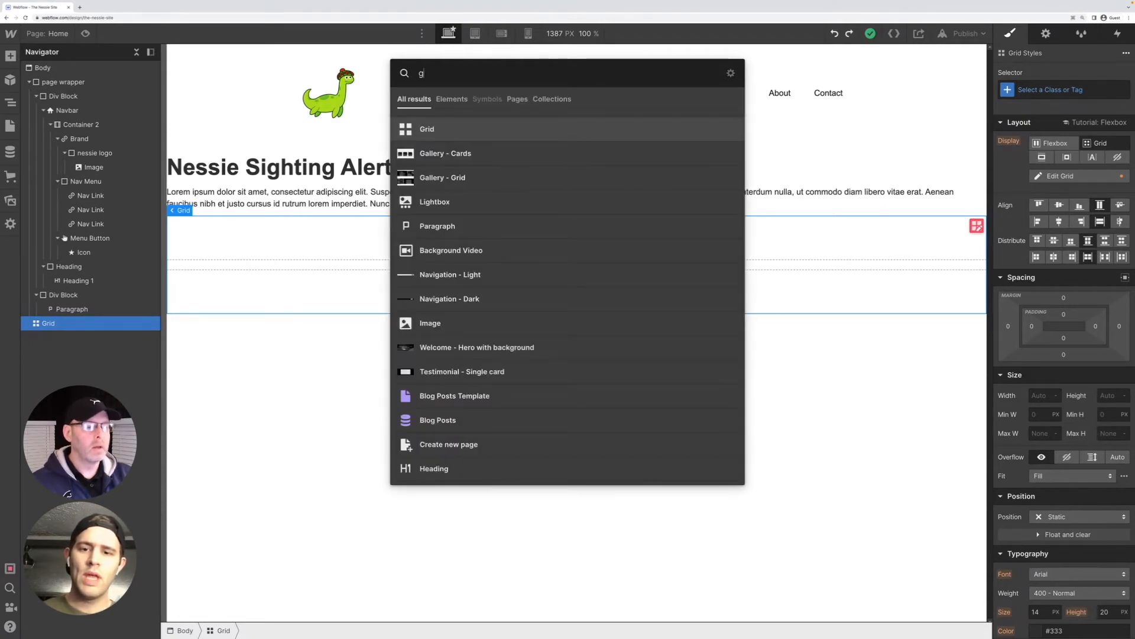
key(BackSpace)
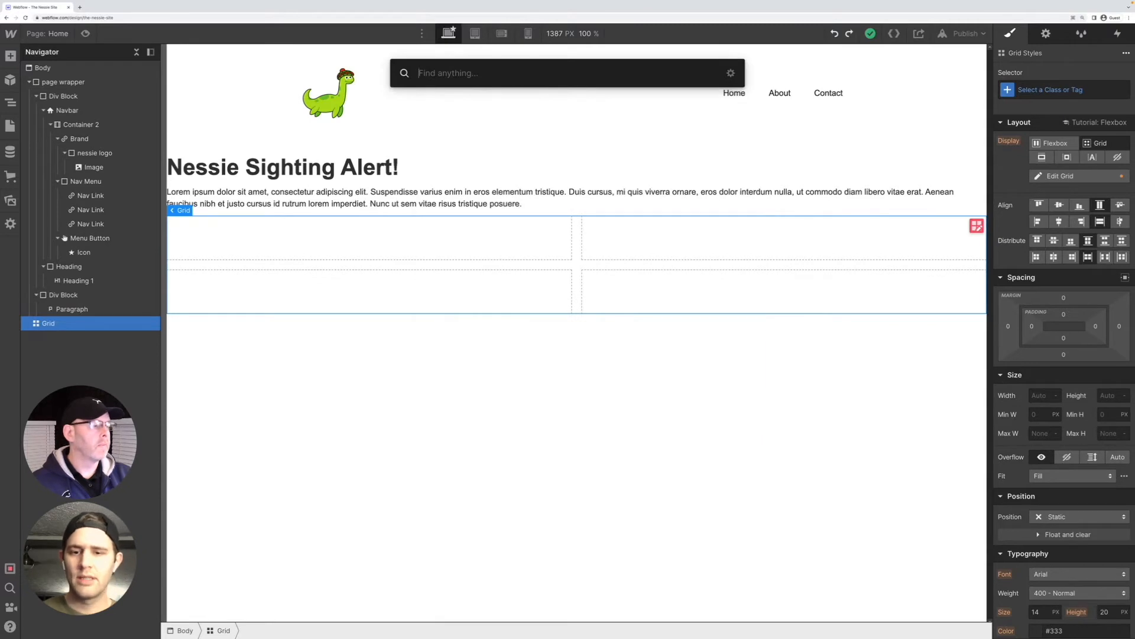
text(di)
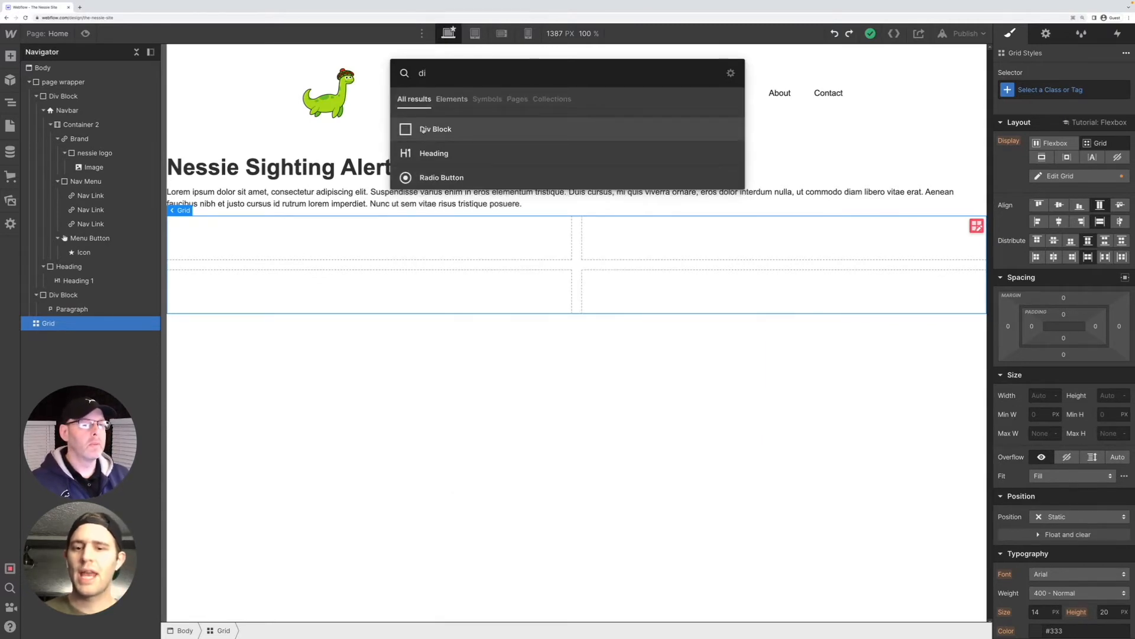
click(443, 435)
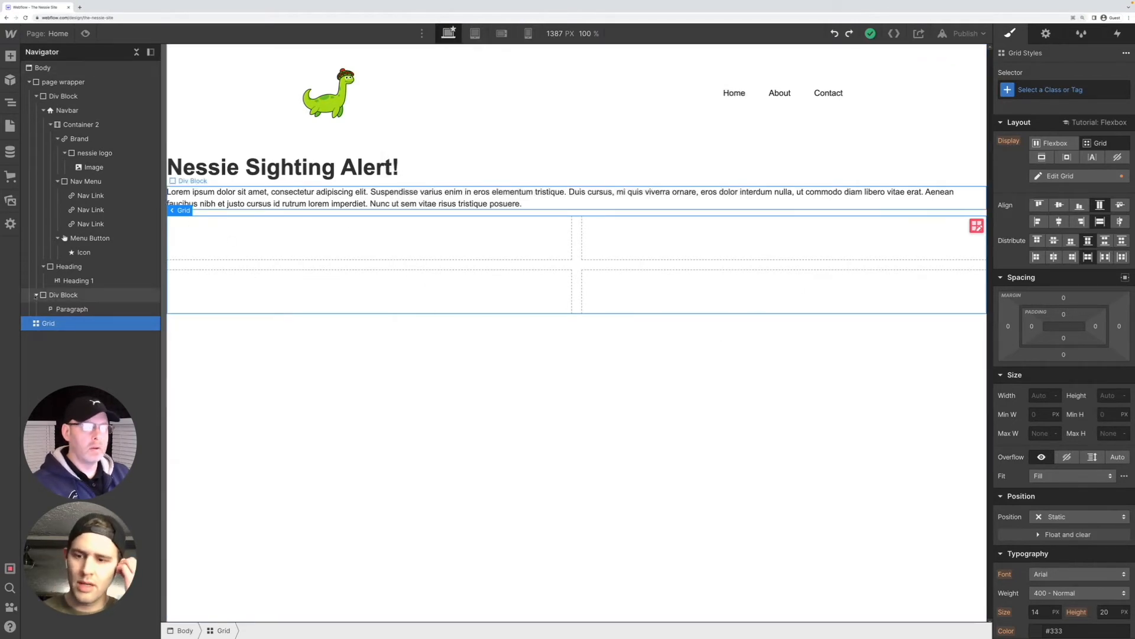
Delete the empty grid and add a div block to the Body below the paragraph
key(Delete)
click(203, 251)
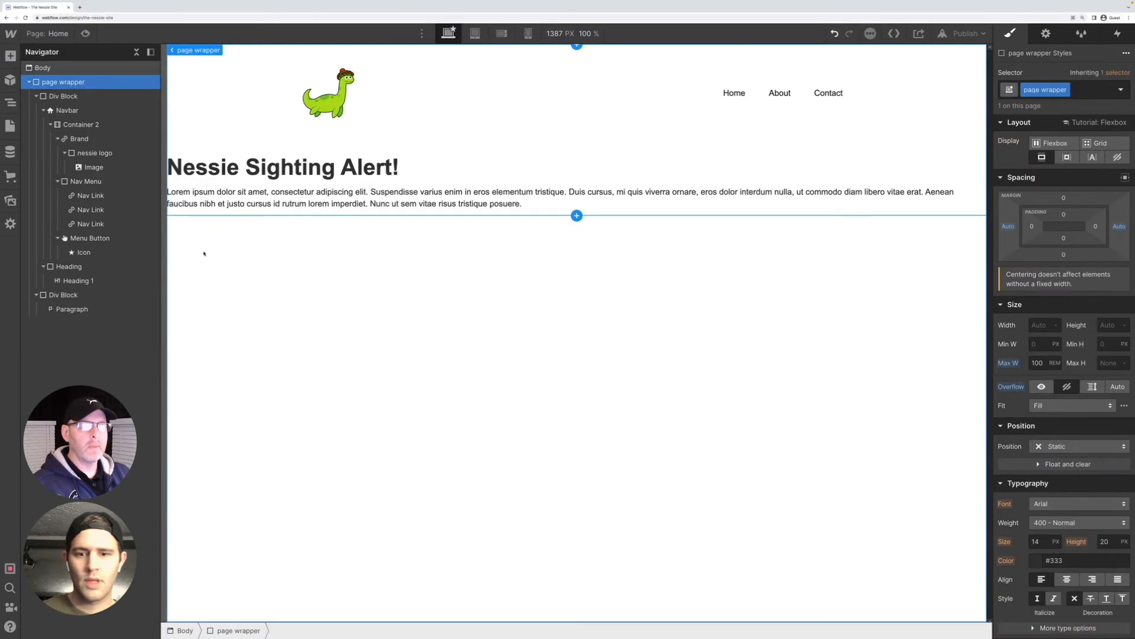
key(ctrl+k)
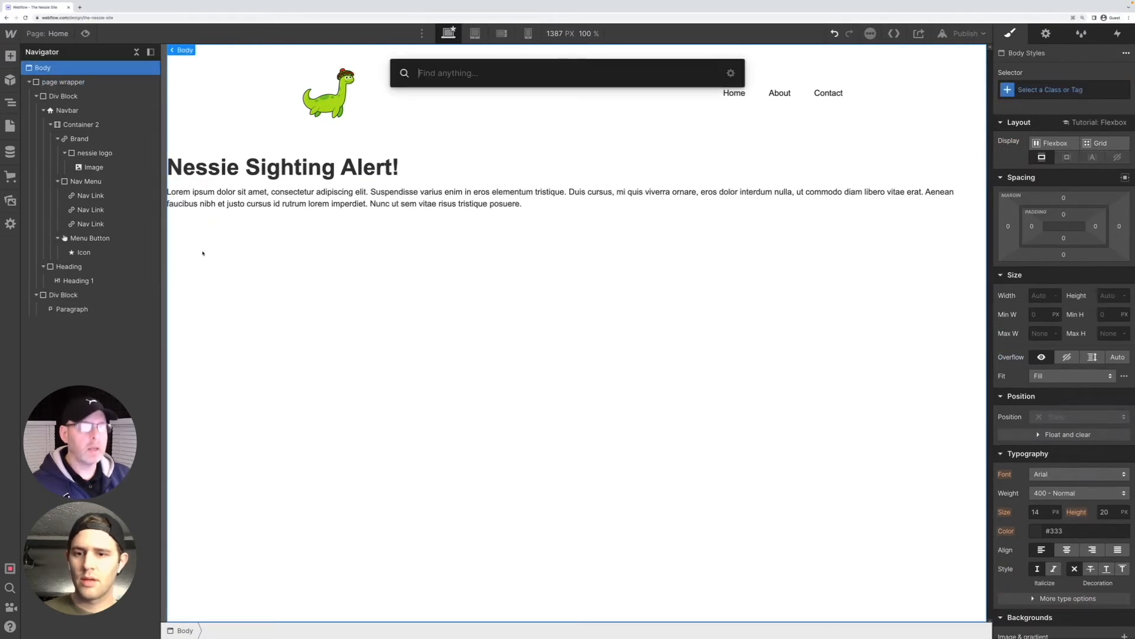
text(div)
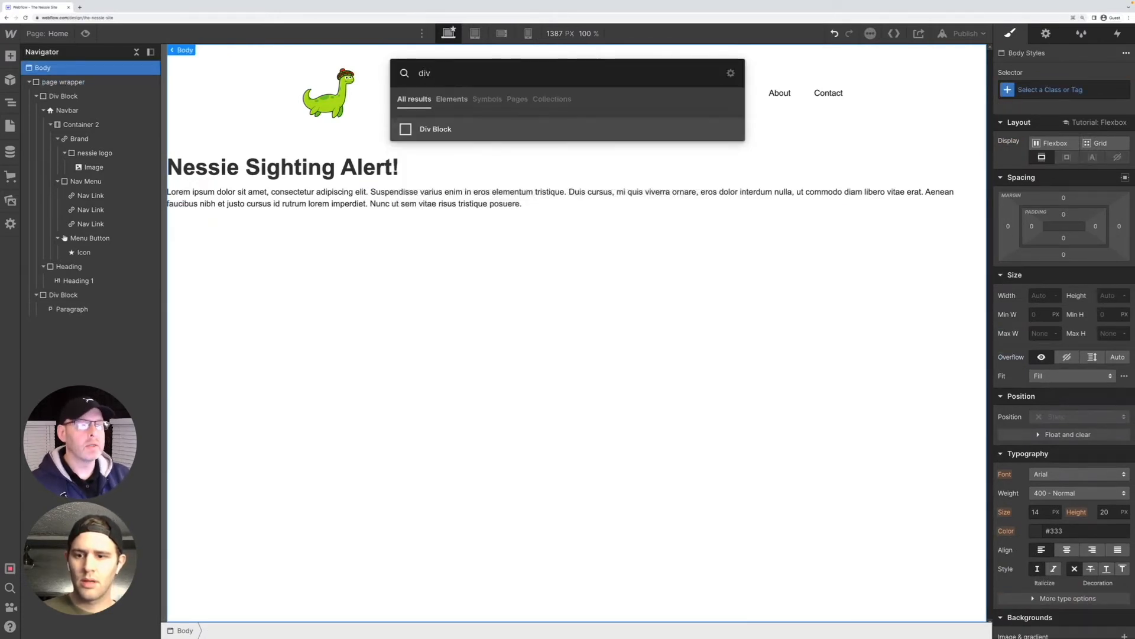
key(Return)
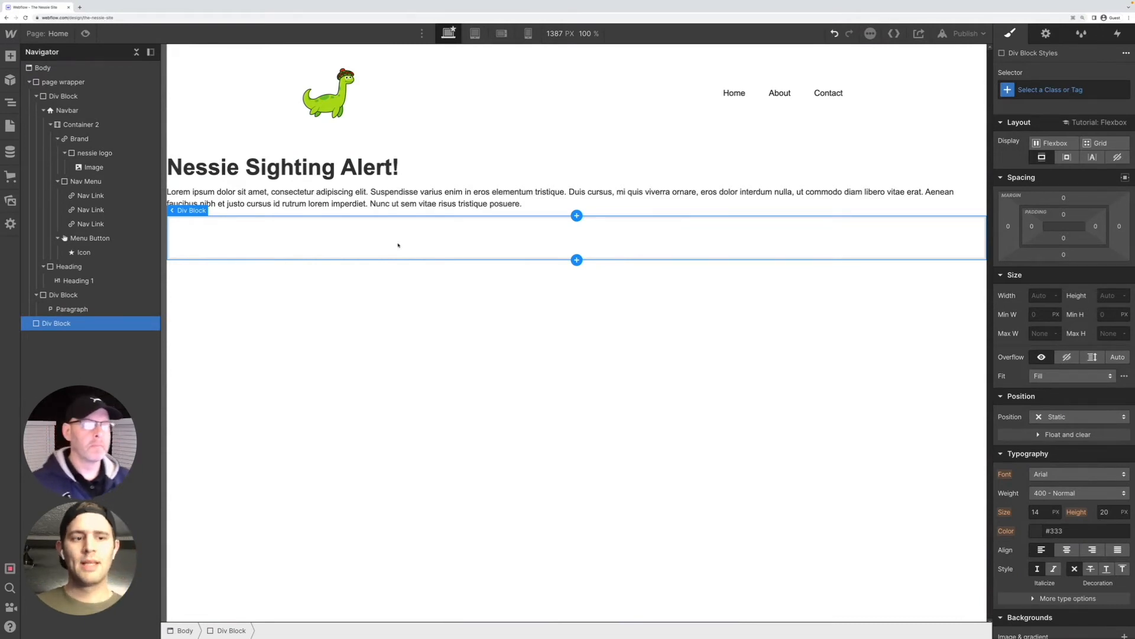
Set the new div block's display to Grid, keeping two columns and two rows, and finish editing the grid
click(1097, 143)
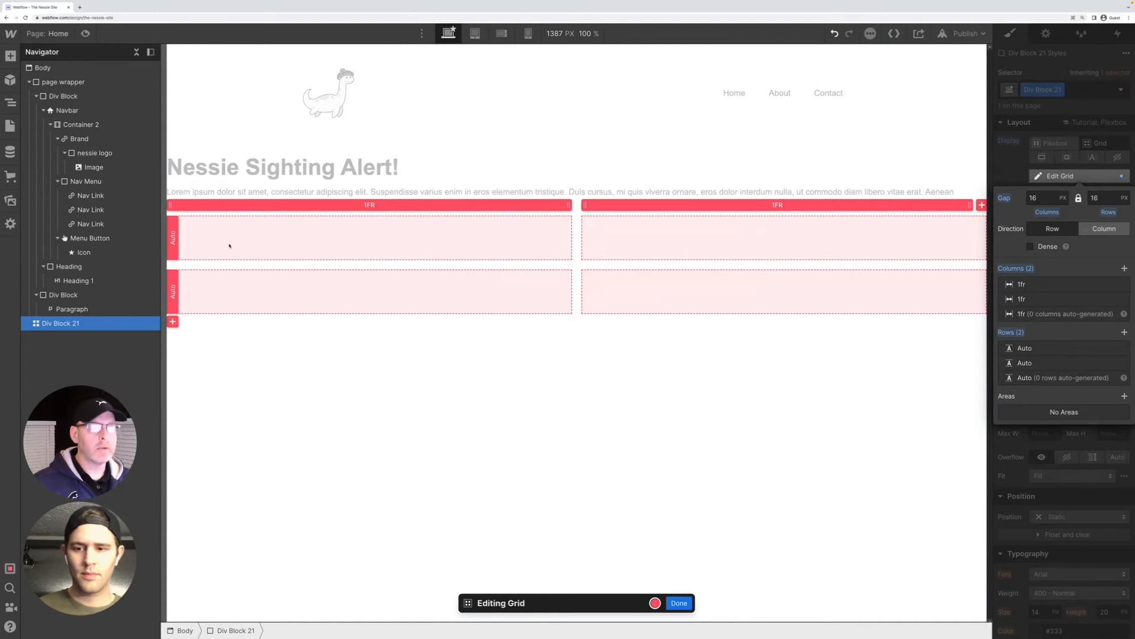
key(ctrl+k)
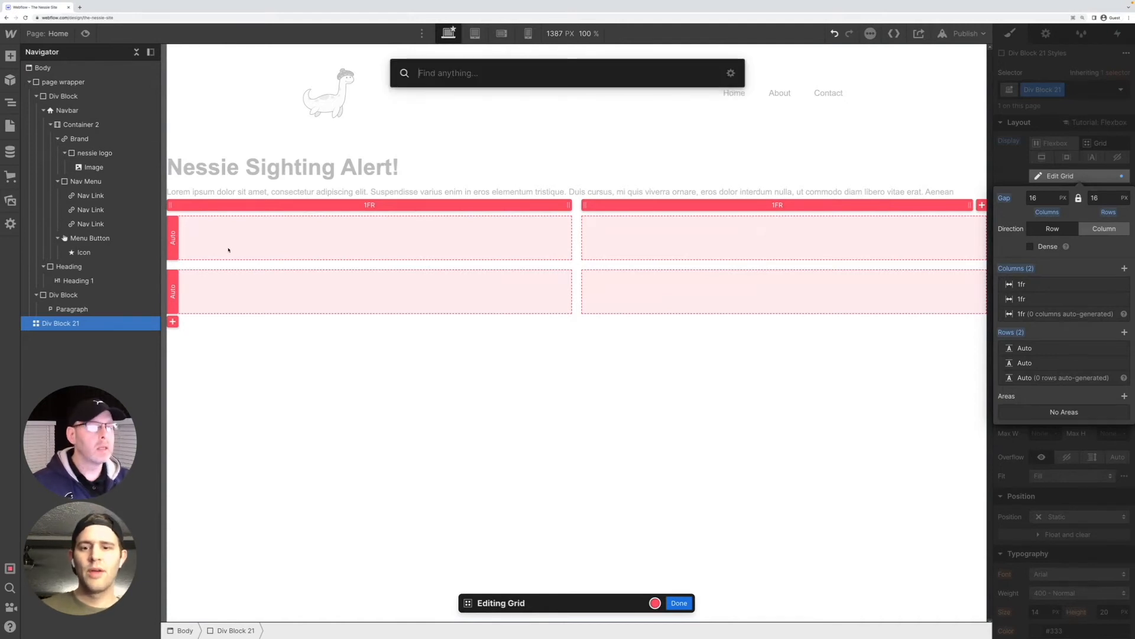
key(Escape)
click(680, 603)
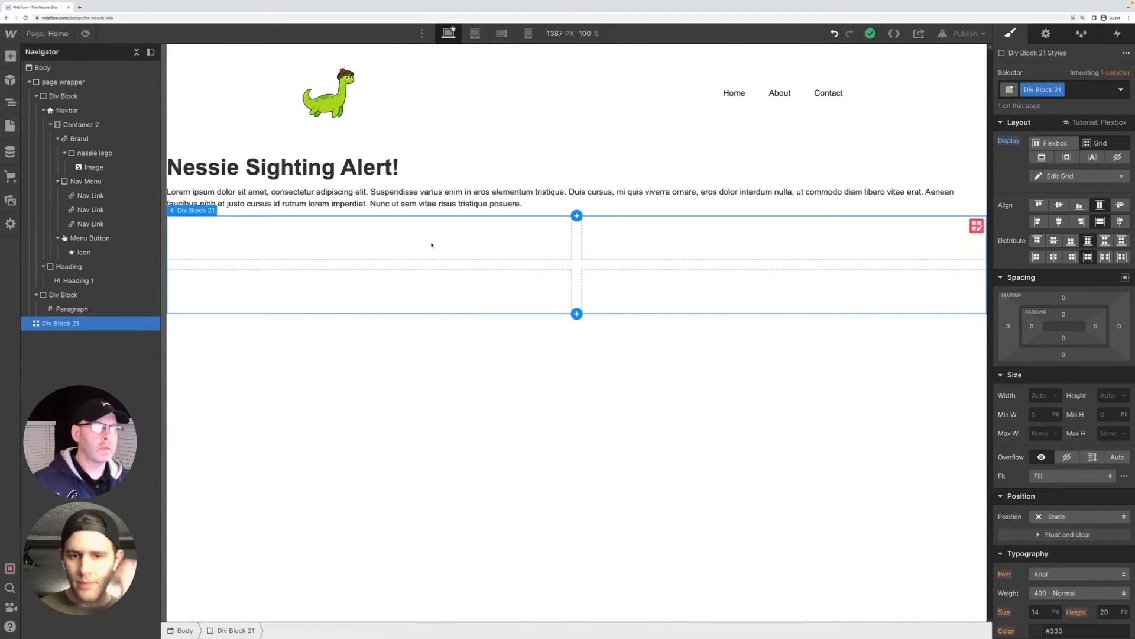
Add a div block inside the first cell of the grid
key(ctrl+e)
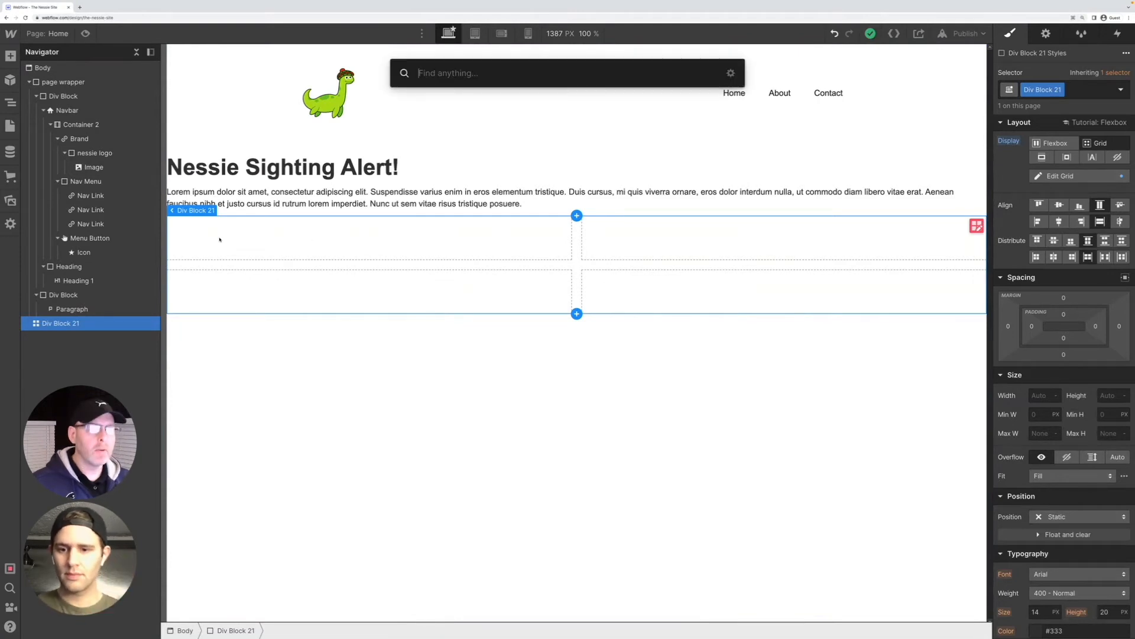
text(div)
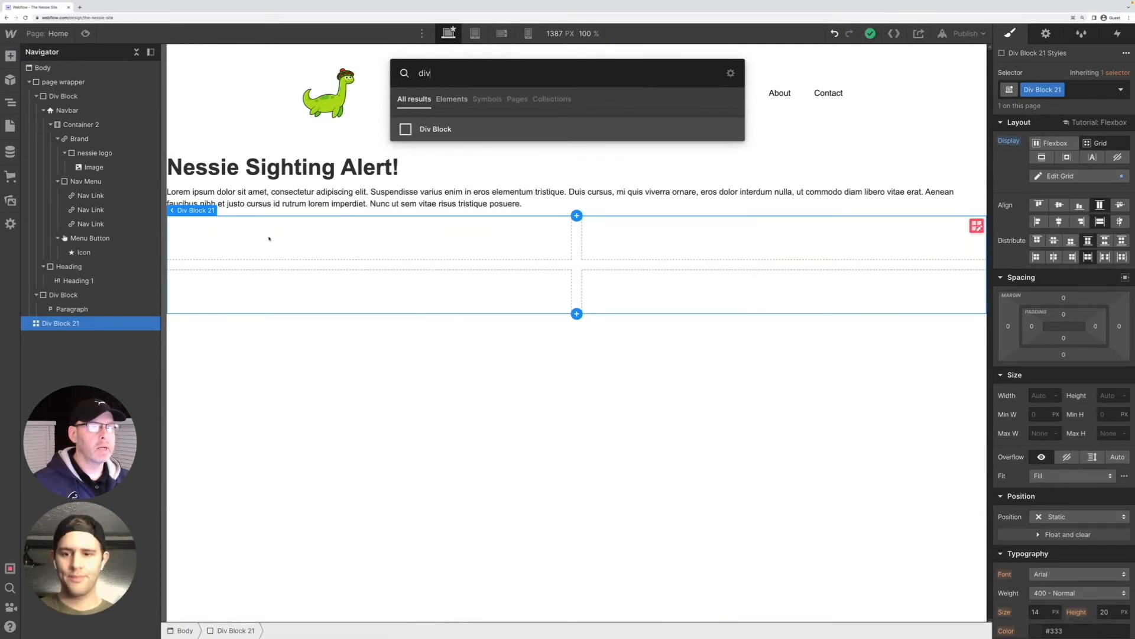
click(427, 129)
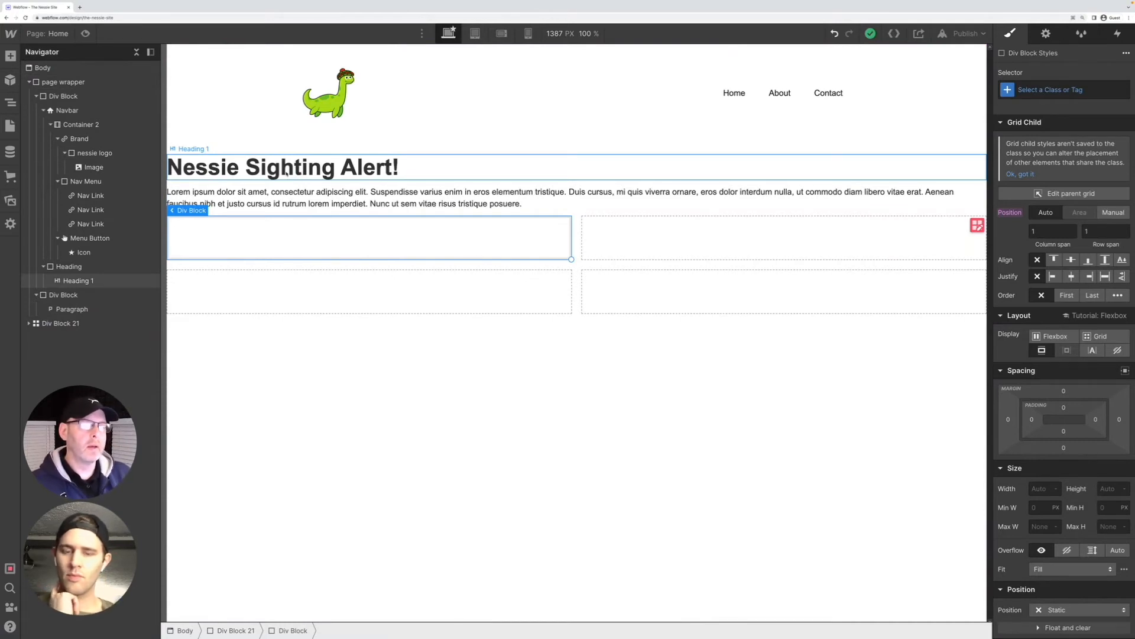
Set the display of the div block in the first grid cell to Flexbox
click(264, 169)
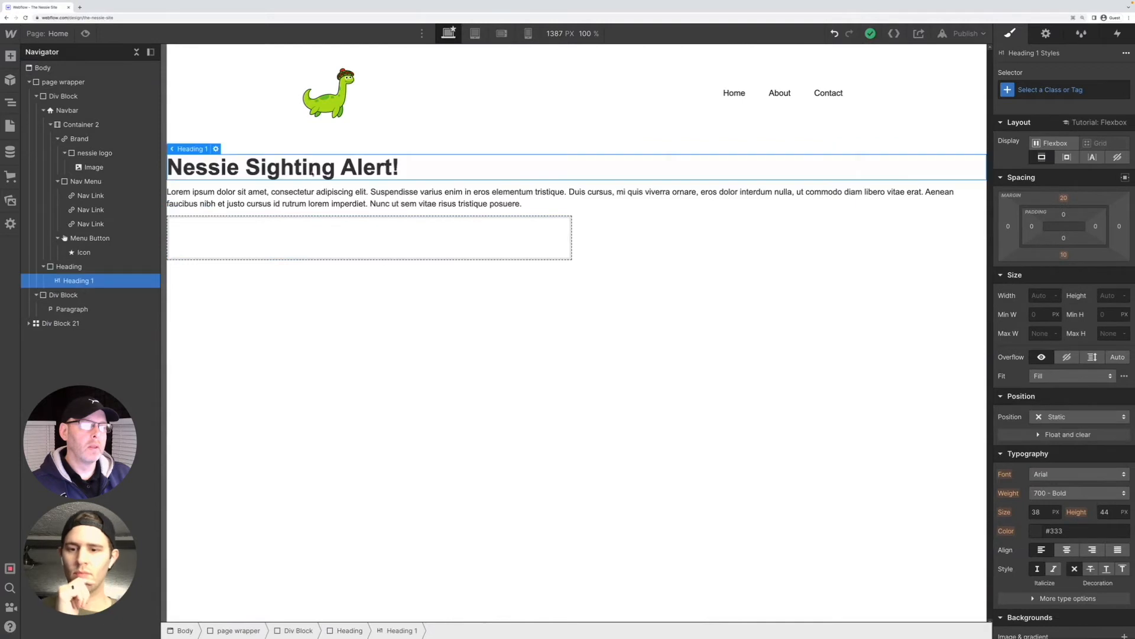
click(304, 247)
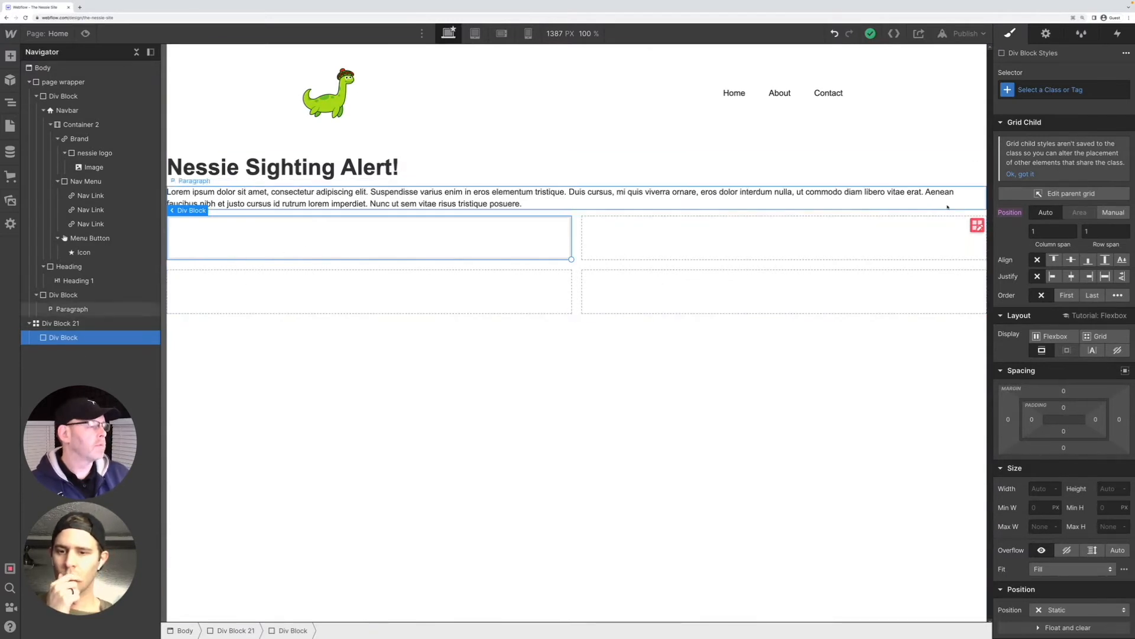
click(1063, 336)
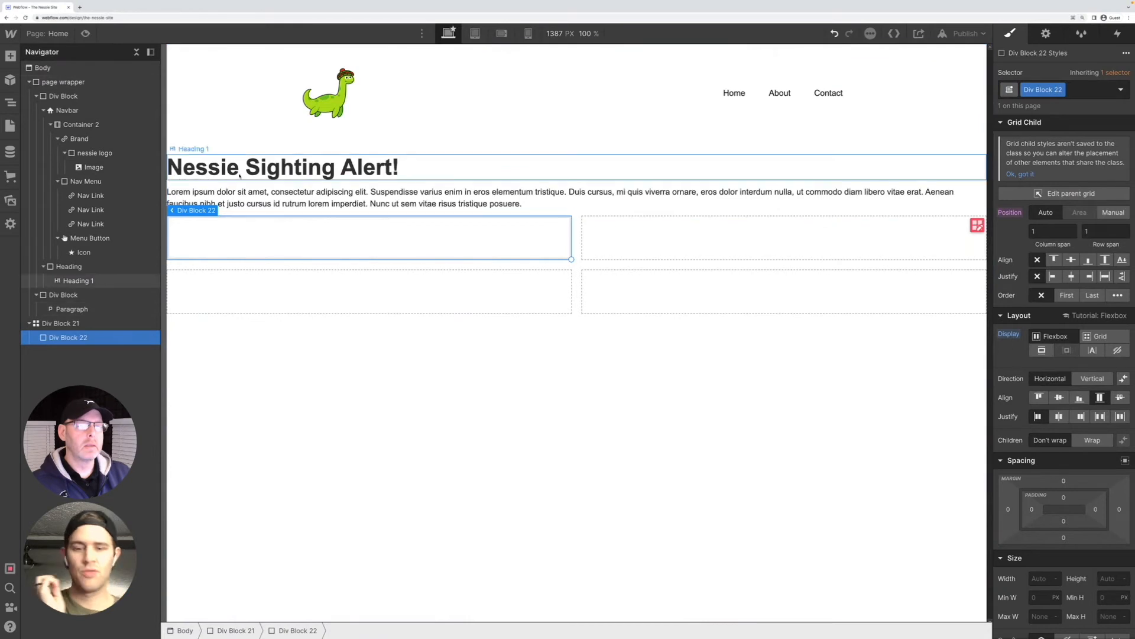
click(219, 169)
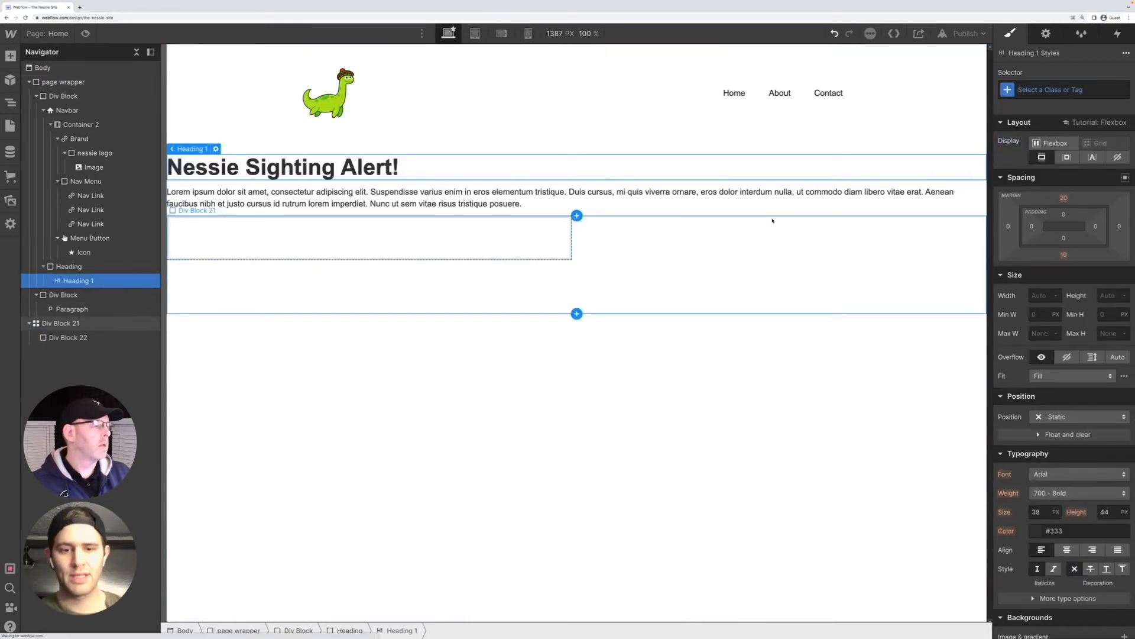
click(327, 238)
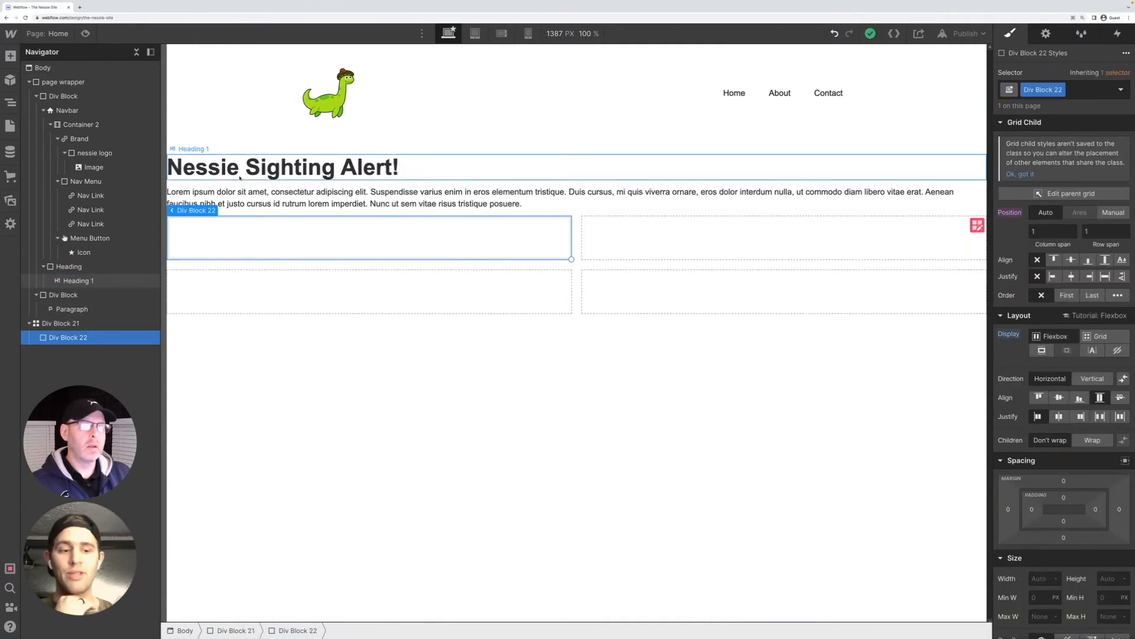
click(209, 169)
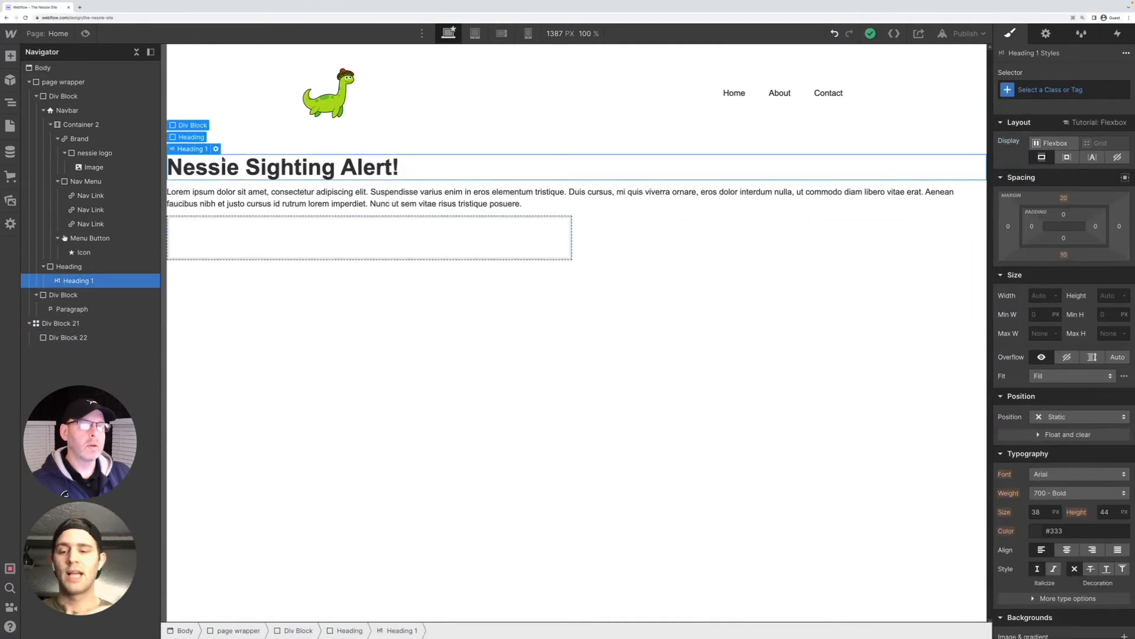
Add a heading inside the flex div block in the first grid cell and set its type to H2
click(226, 235)
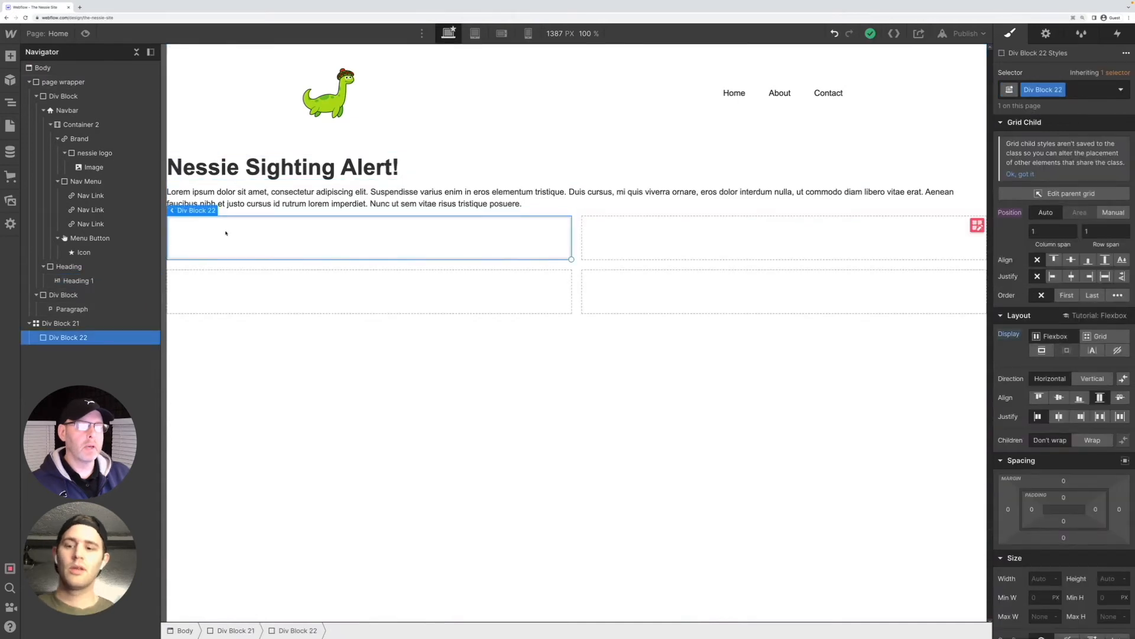
key(ctrl+e)
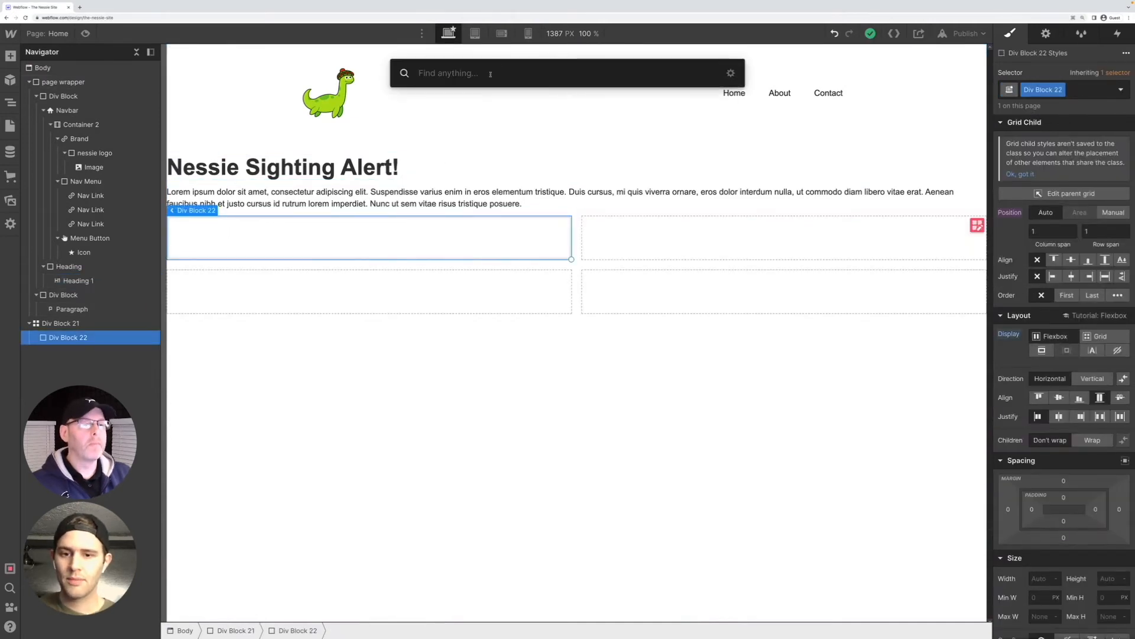
text(he)
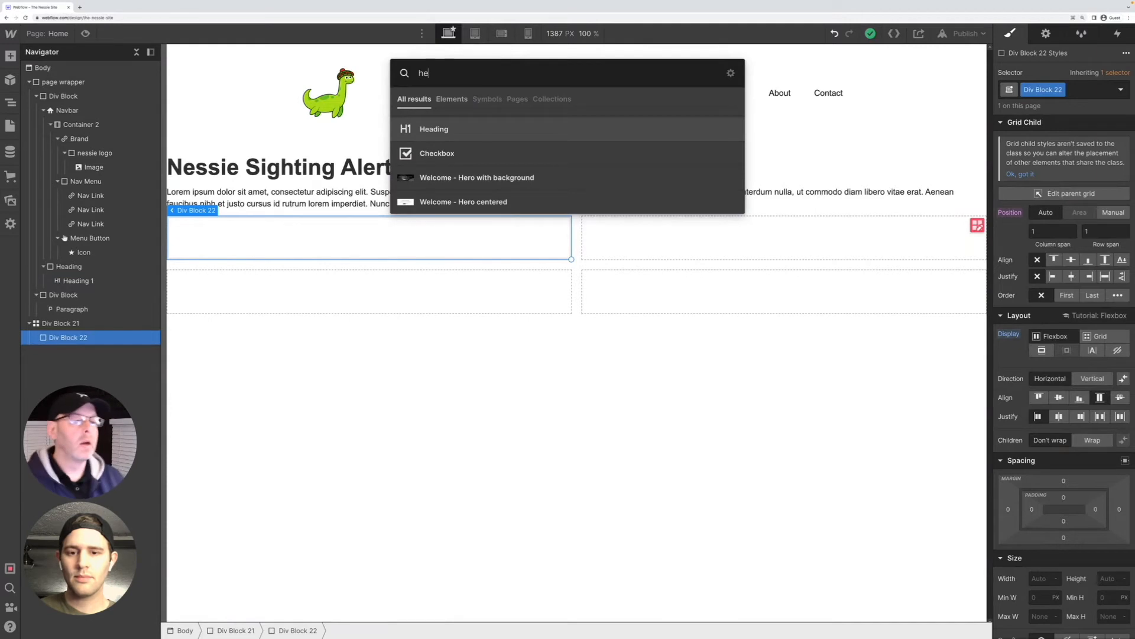
click(450, 130)
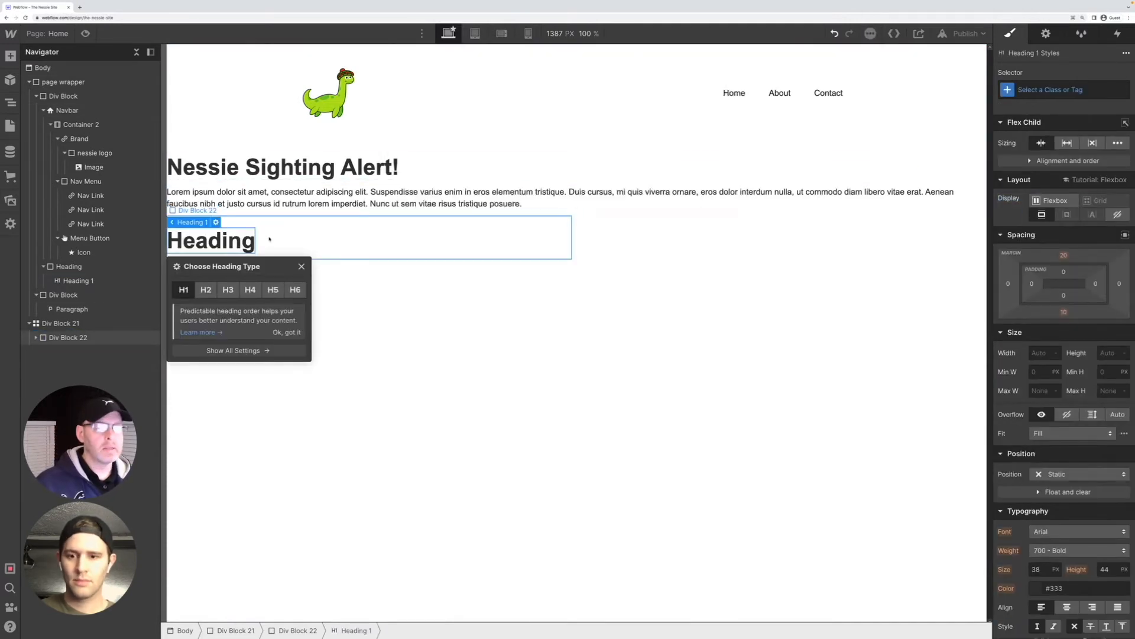
click(206, 289)
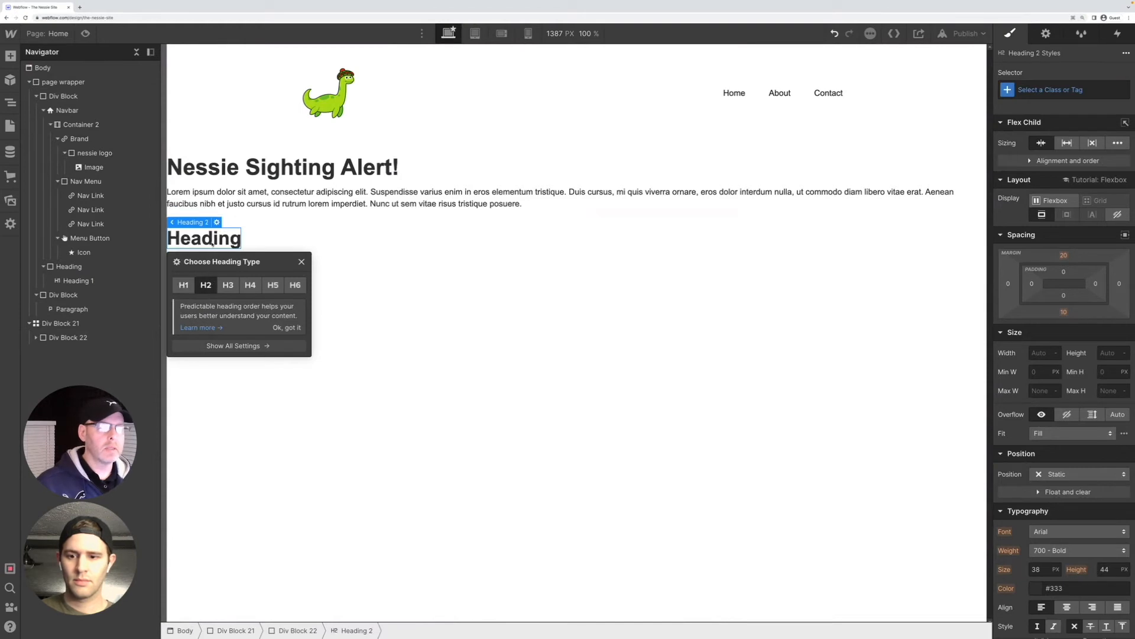
Replace the H2 placeholder text with "The Loch Is Busy Today:"
double_click(214, 244)
drag(240, 241, 171, 238)
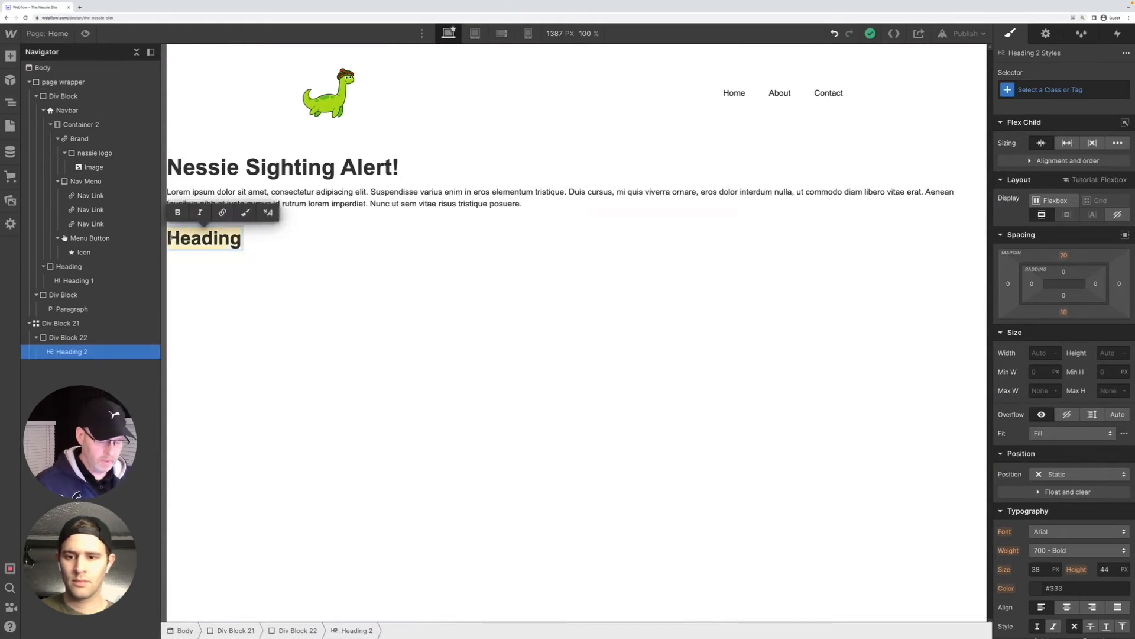
text(The Loch )
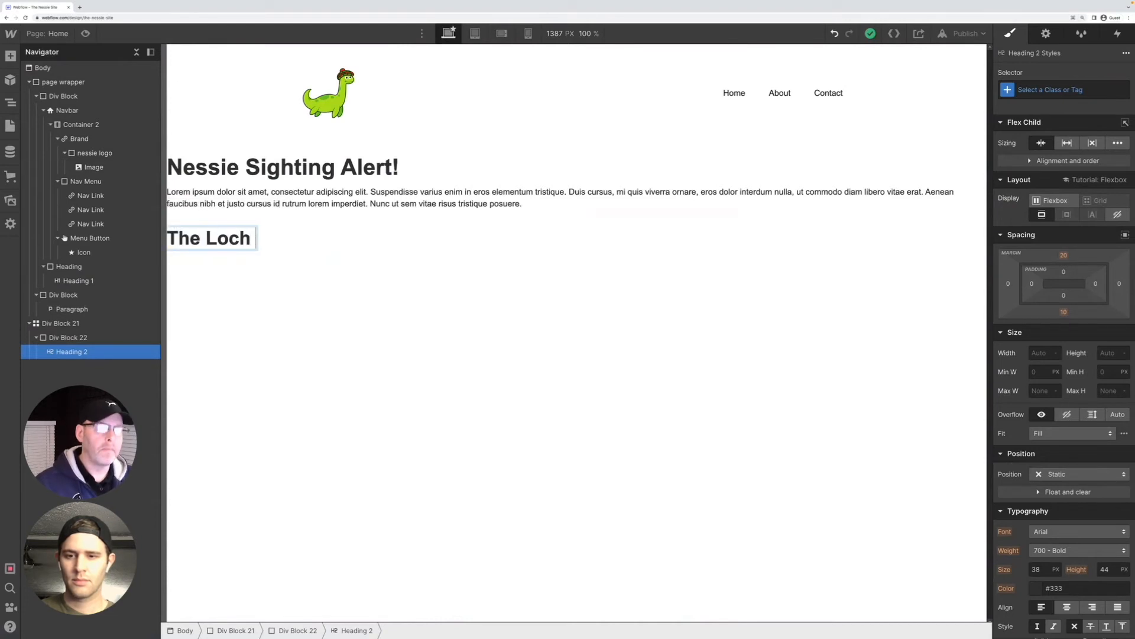
text(Is Busy)
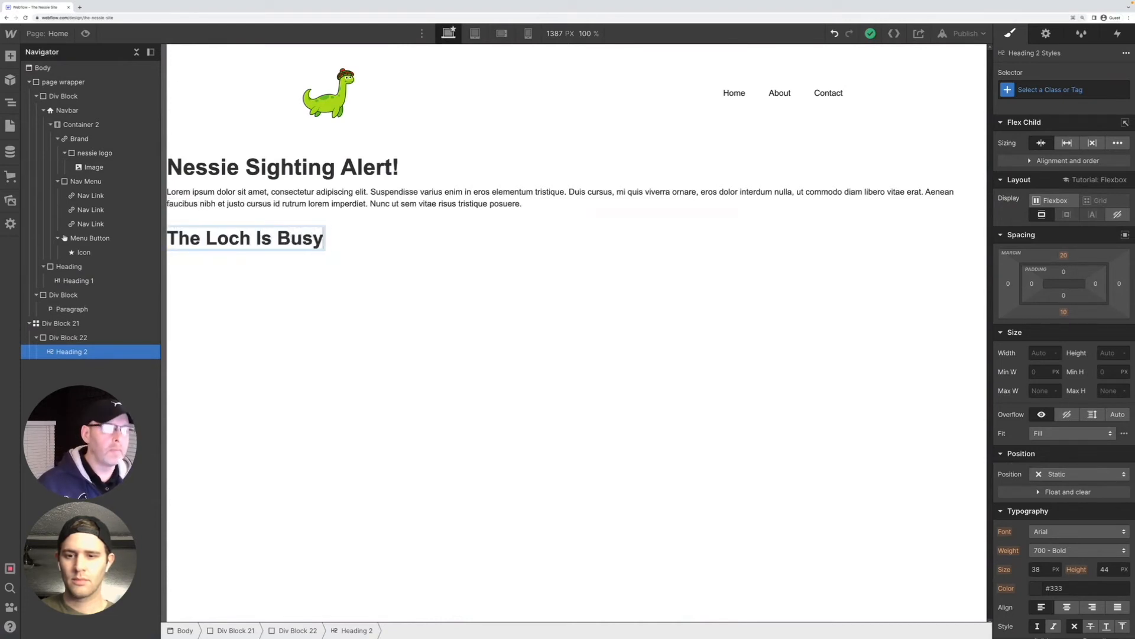
text( Today!)
key(BackSpace)
text(:)
click(240, 276)
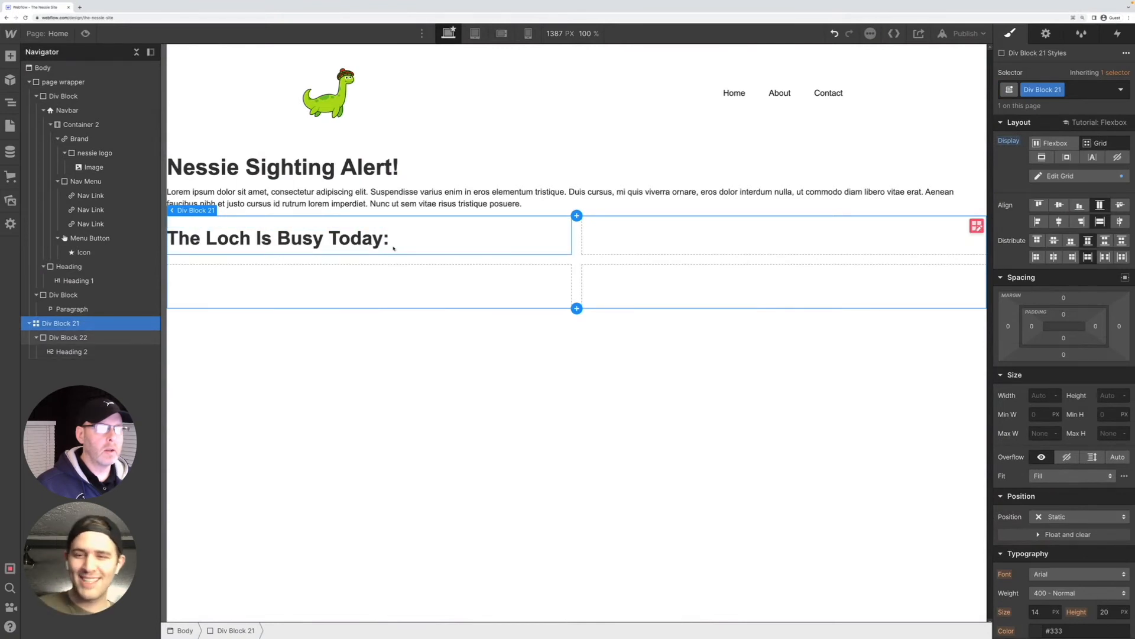
Add a paragraph inside the flex div block in the first grid cell, after the "The Loch Is Busy Today:" heading
click(393, 247)
click(393, 247)
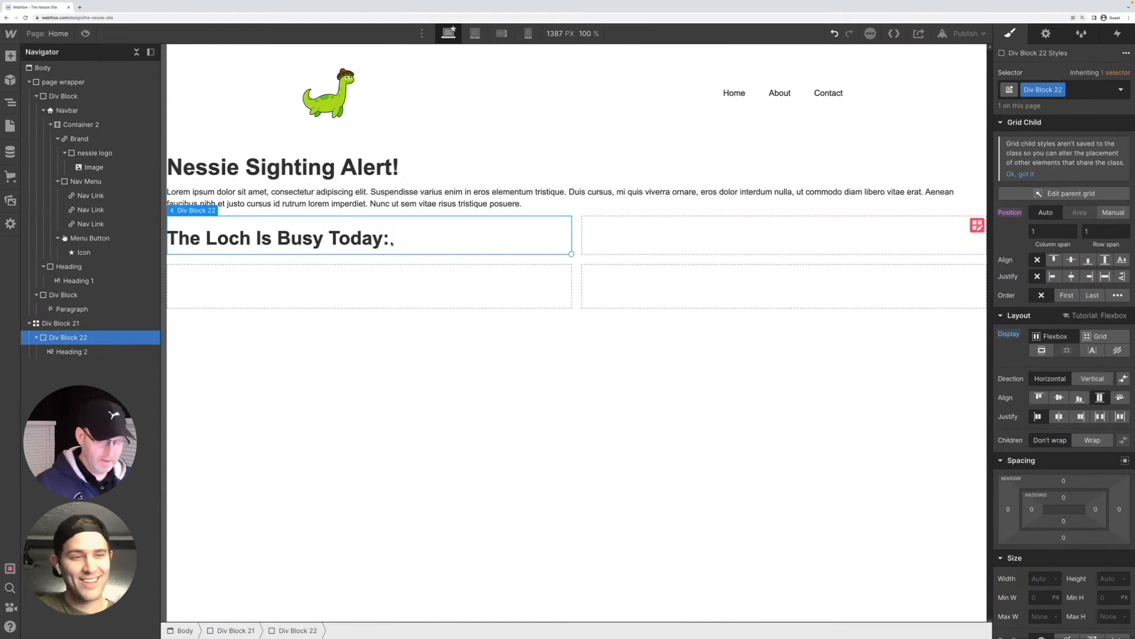
key(ctrl+e)
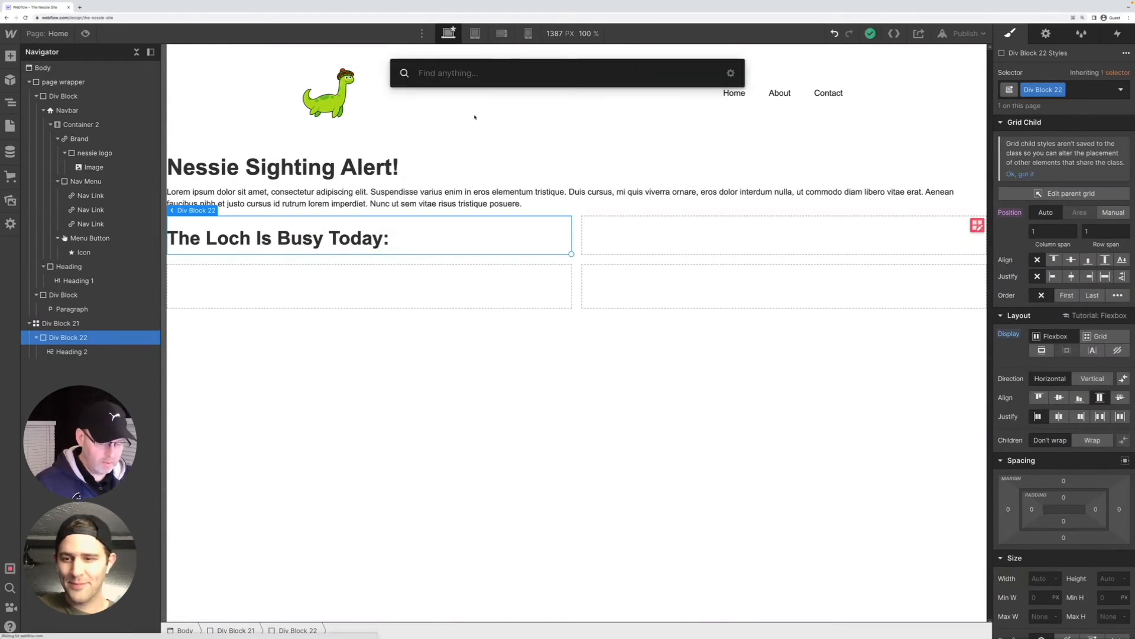
text(Pa)
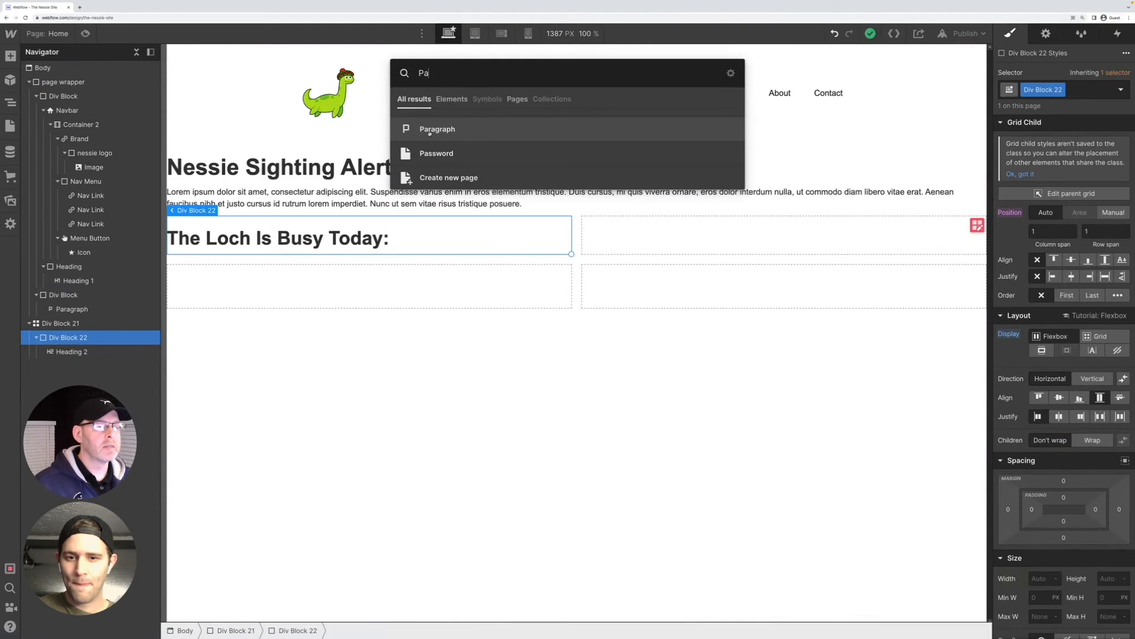
click(429, 131)
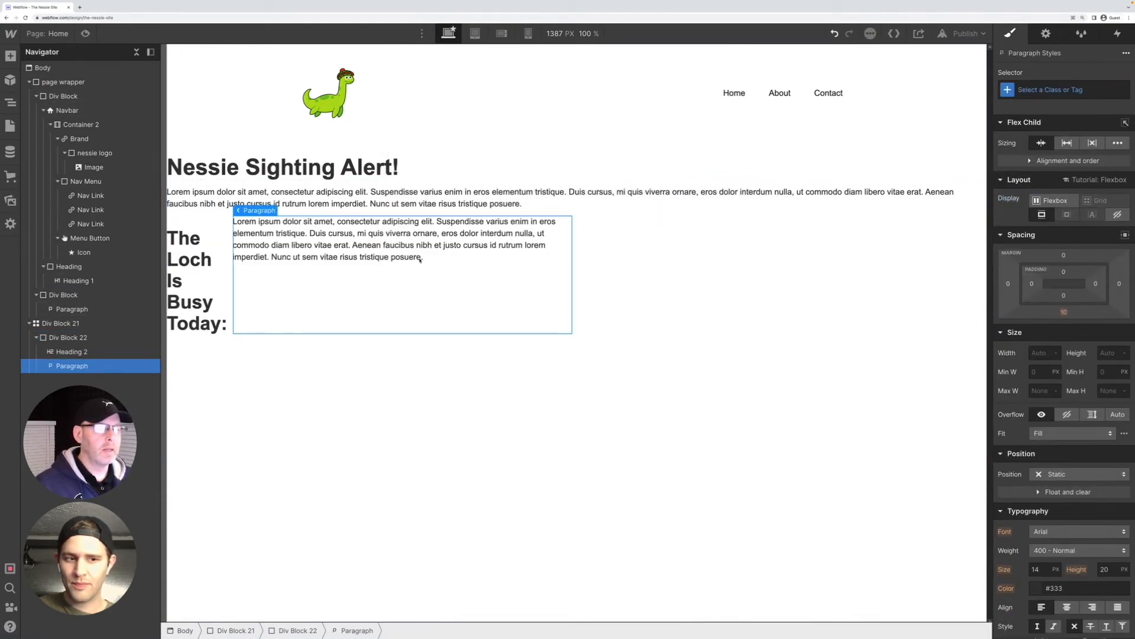
Replace the new paragraph's placeholder text with "Several local villagers were quoted as having seen"
key(Return)
drag(422, 256, 224, 214)
key(BackSpace)
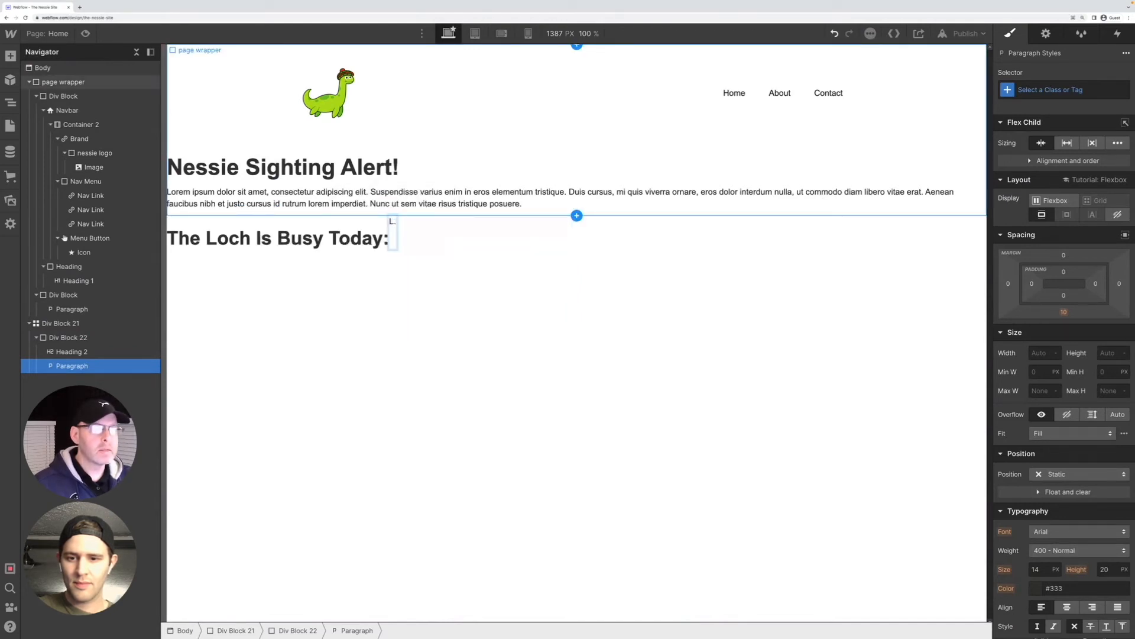
text(Several local villagers )
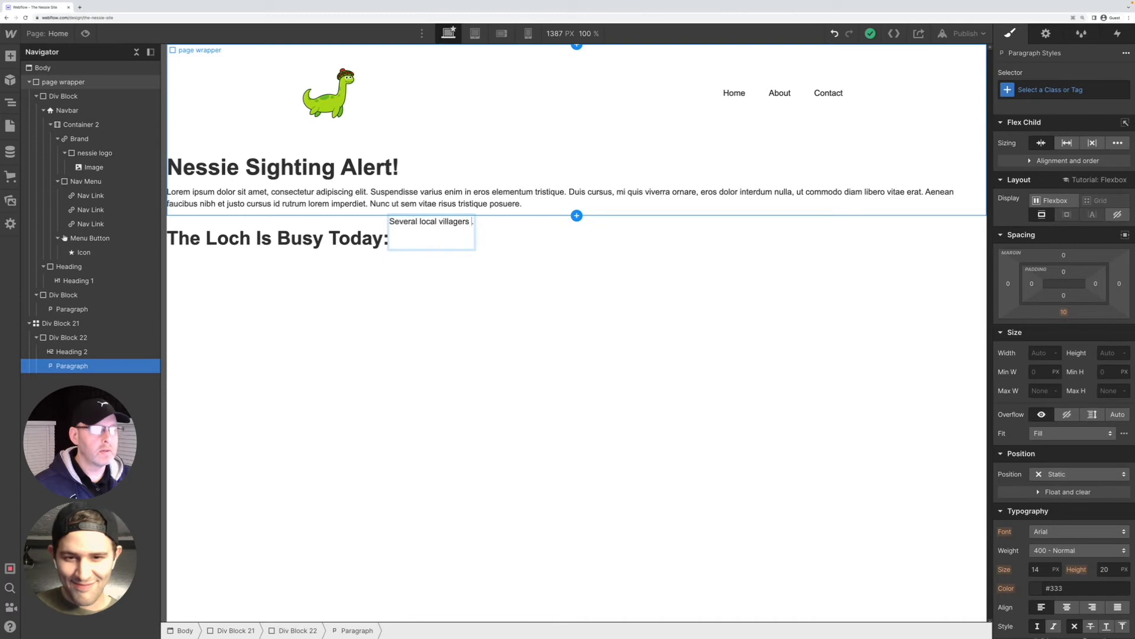
text(were )
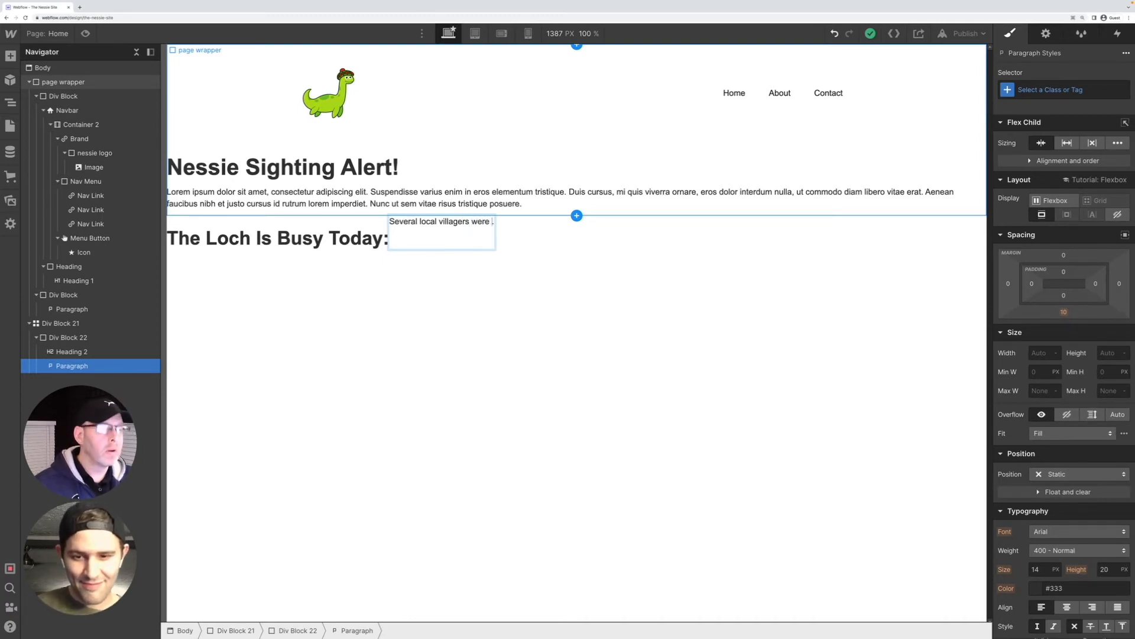
text(quoted)
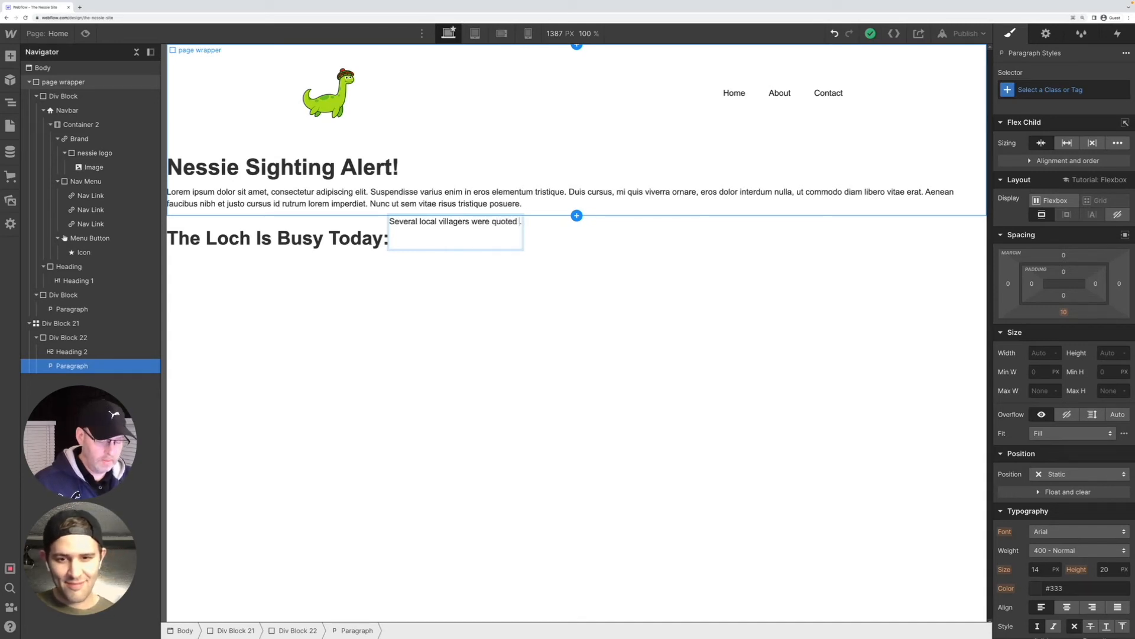
text( to have)
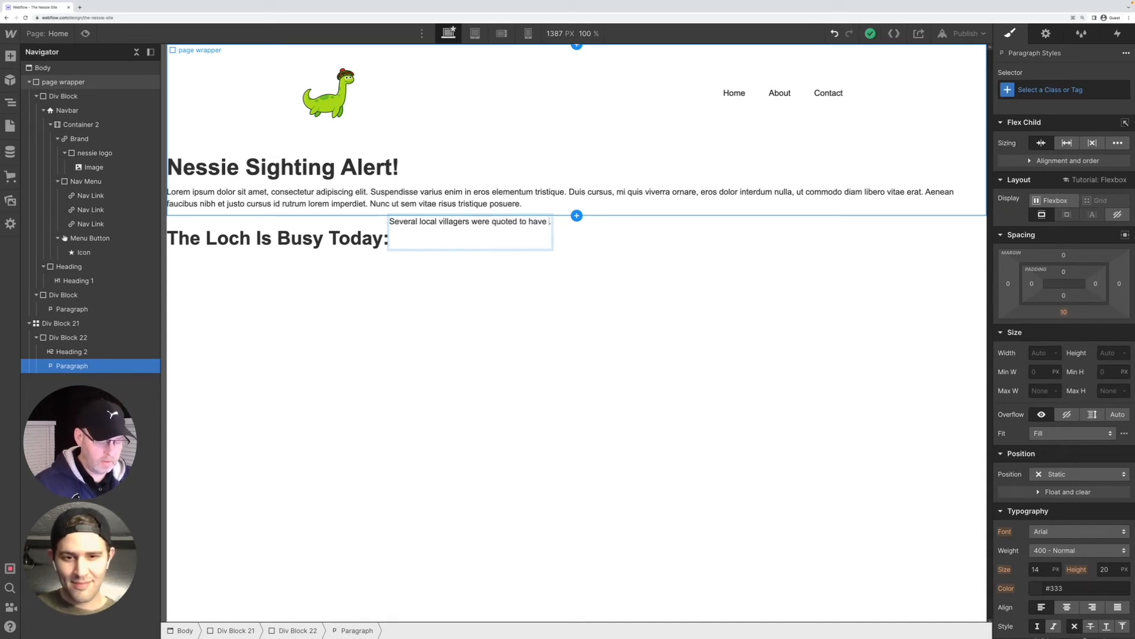
key(BackSpace)
key(BackSpace)
key(BackSpace)
key(BackSpace)
key(BackSpace)
key(BackSpace)
key(BackSpace)
key(BackSpace)
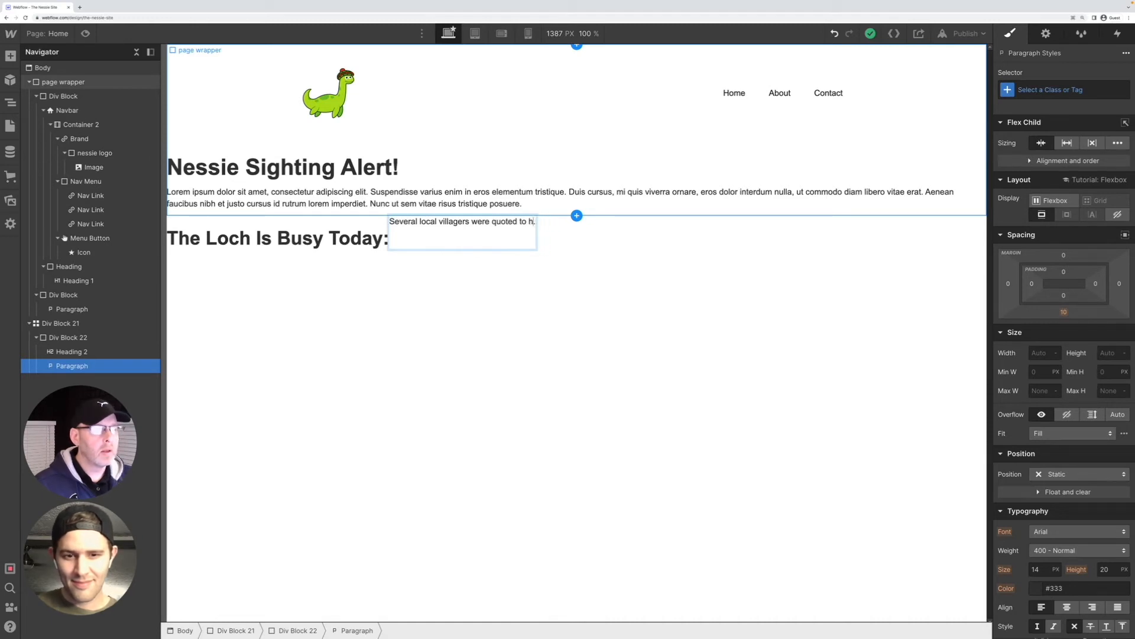
text(as having seen)
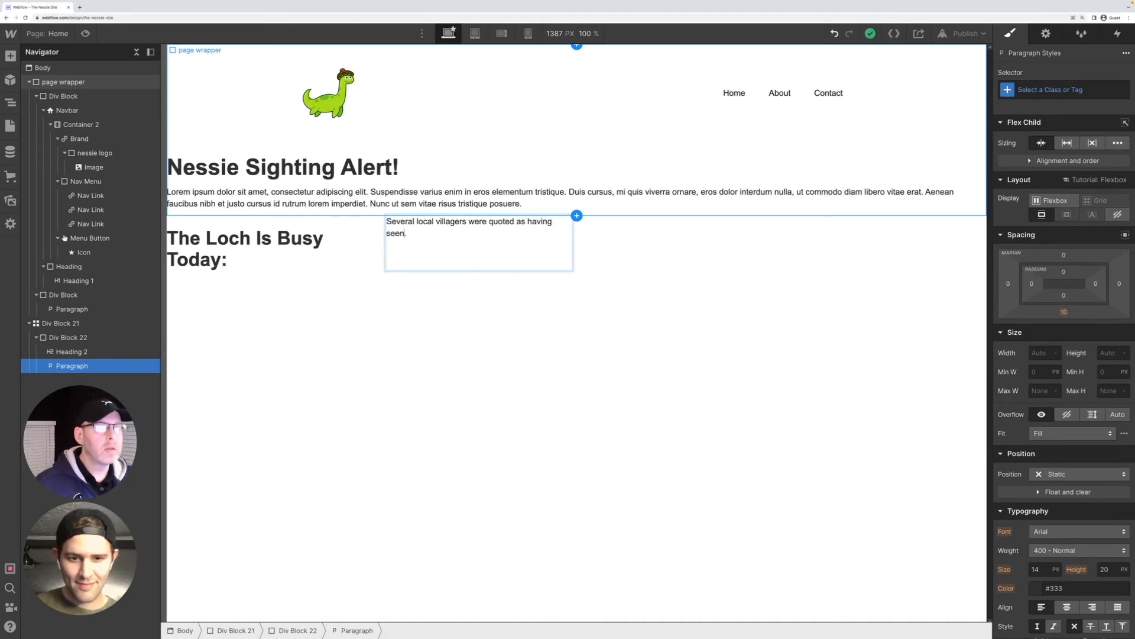
Continue the paragraph with "Nessie several times today as he was sun bathing near the shore of the Loch this afternoon."
key(shift+Return)
text(Nessie )
text(several times t)
text(oday as )
text(he was )
text(sun bathing)
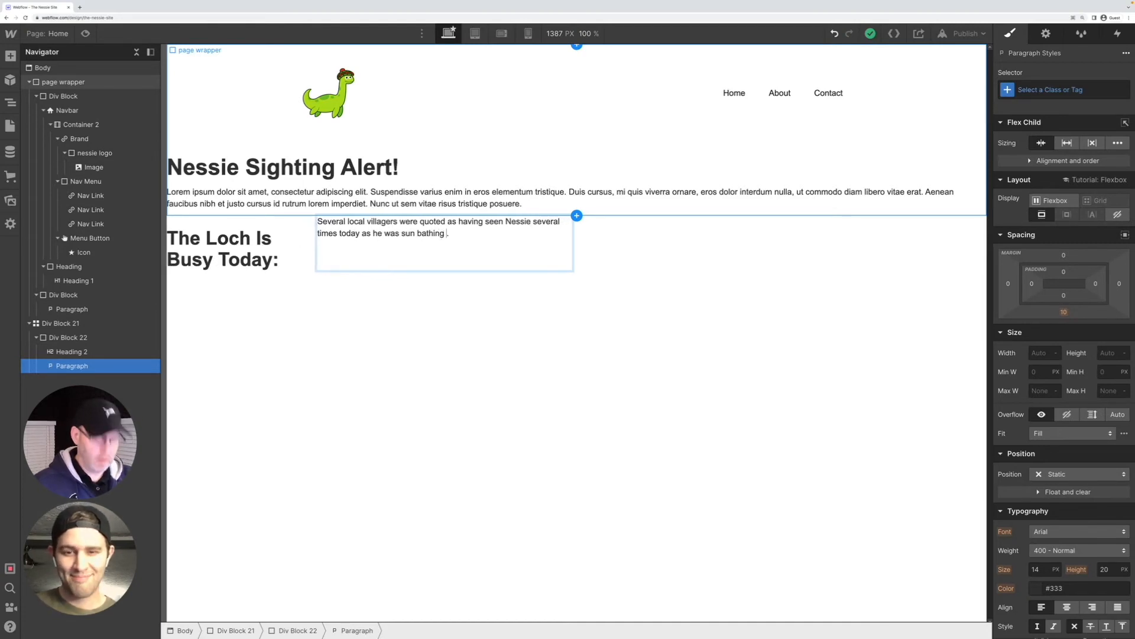
text( near the sho)
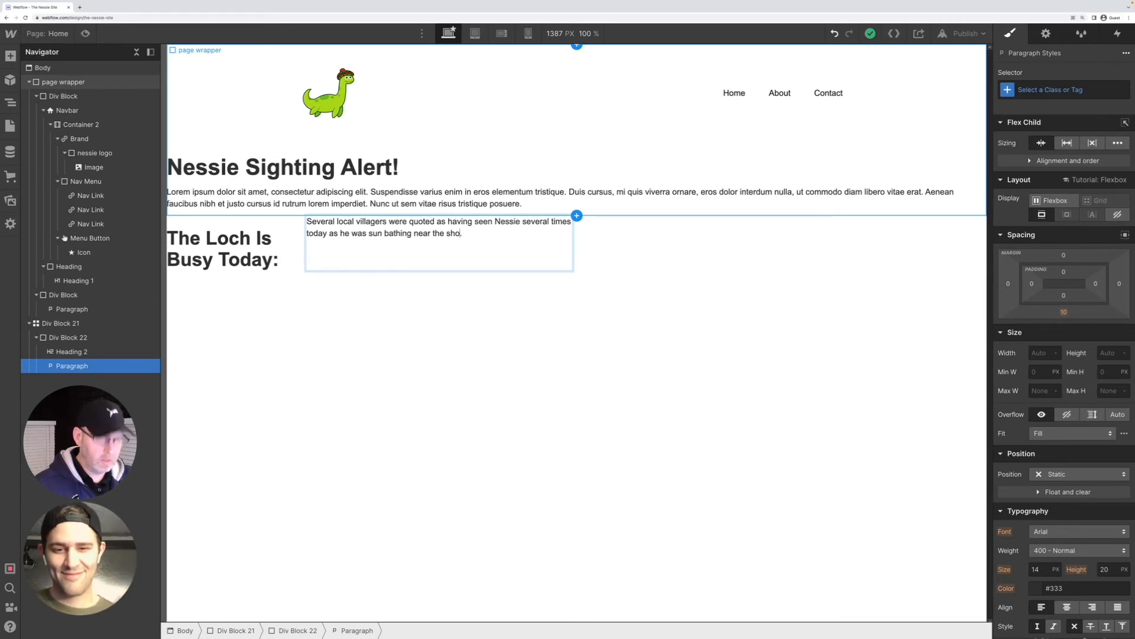
text(re of th)
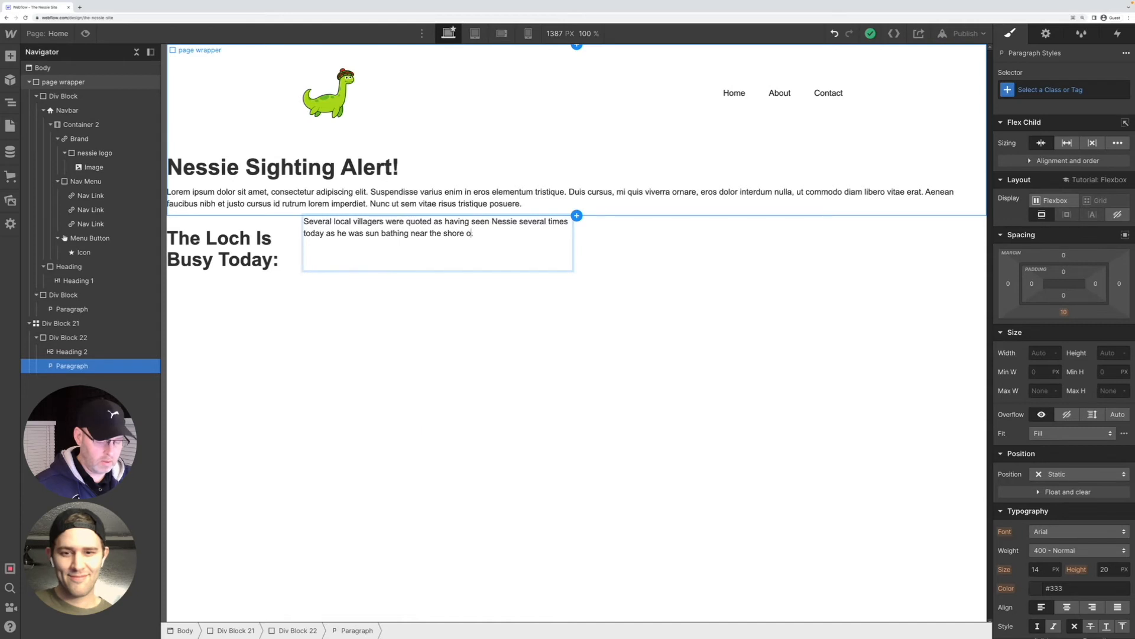
text( Loch)
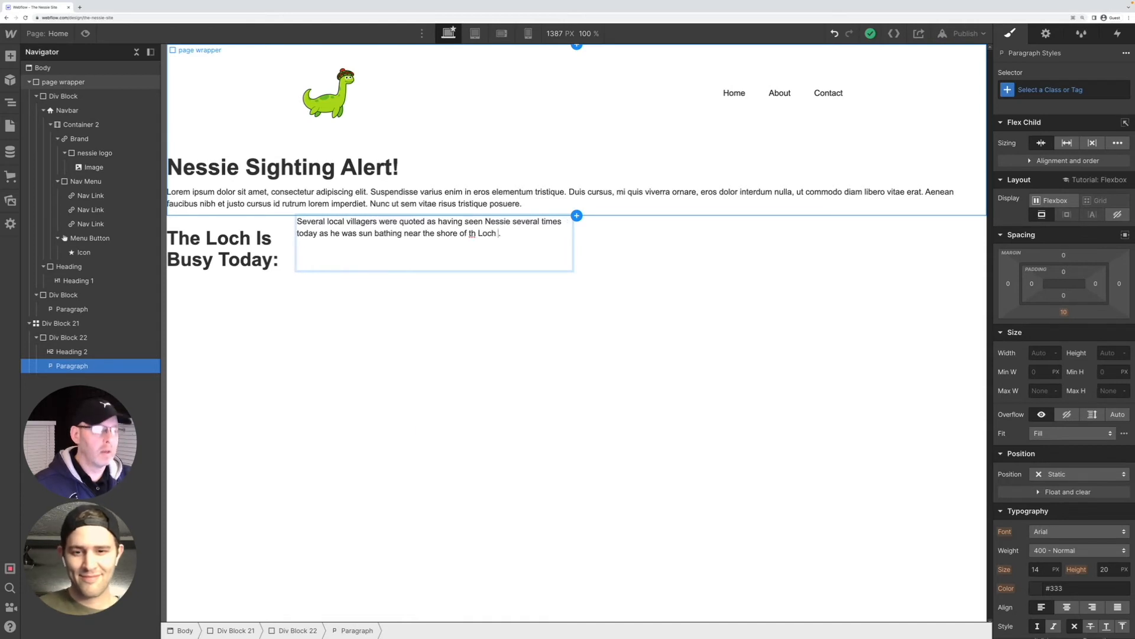
key(BackSpace)
key(BackSpace)
key(BackSpace)
key(BackSpace)
key(BackSpace)
text(e Loch this afternoon.)
key(BackSpace)
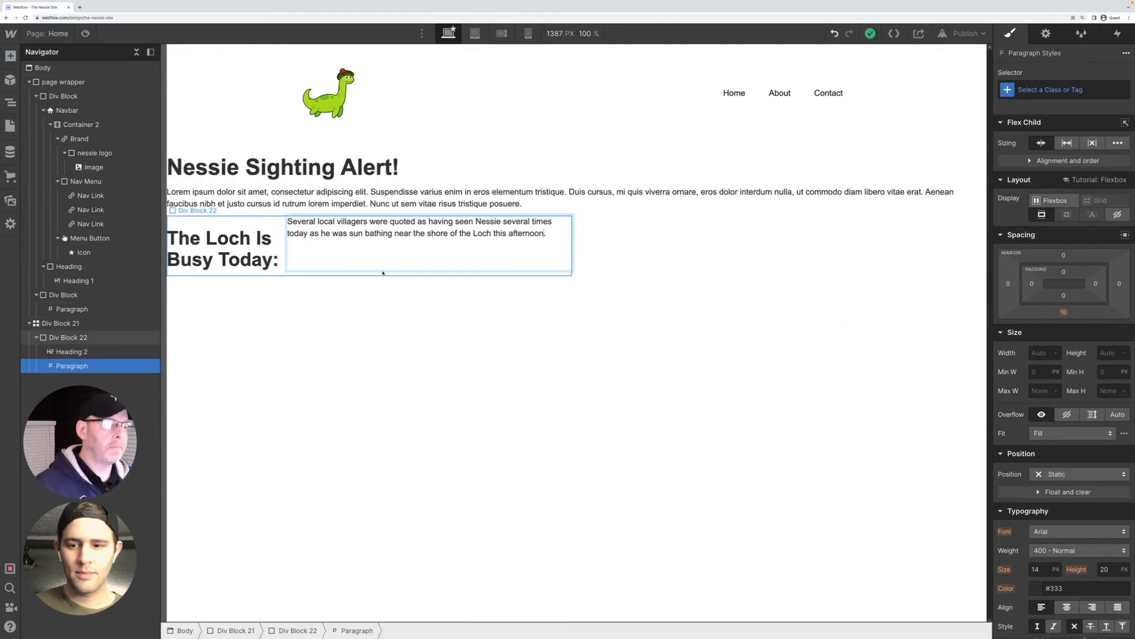
click(282, 242)
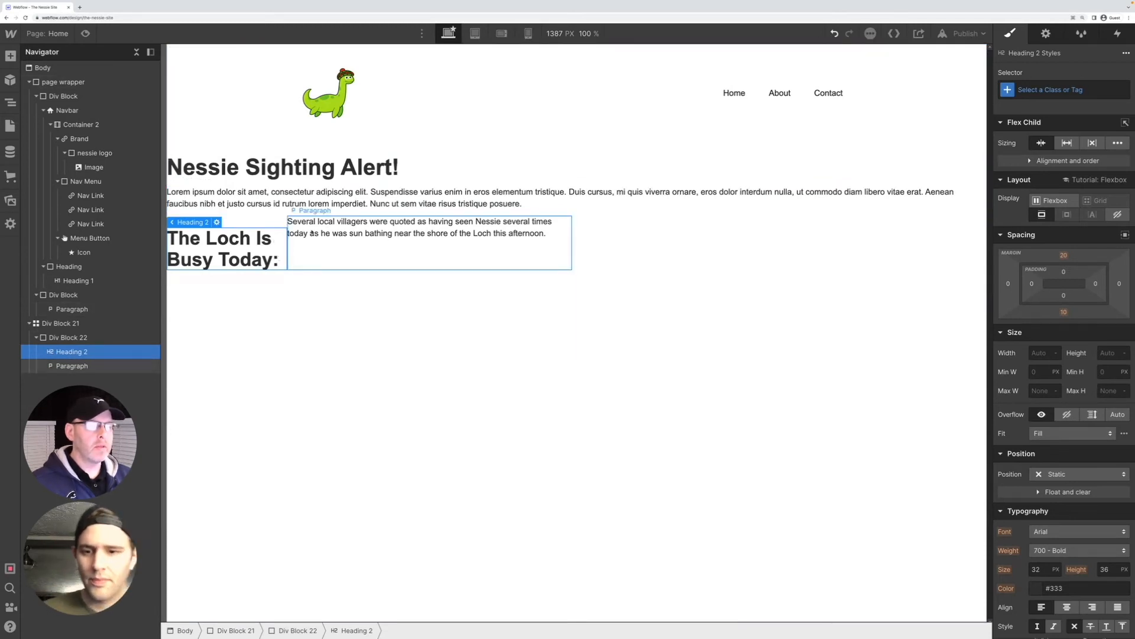
click(295, 248)
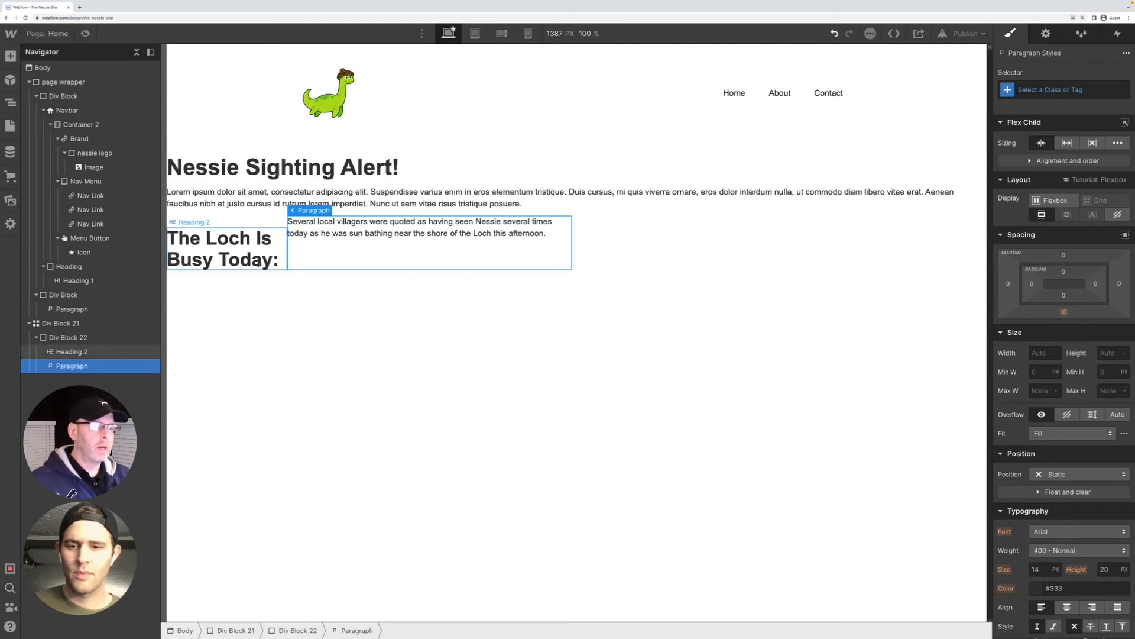
click(262, 253)
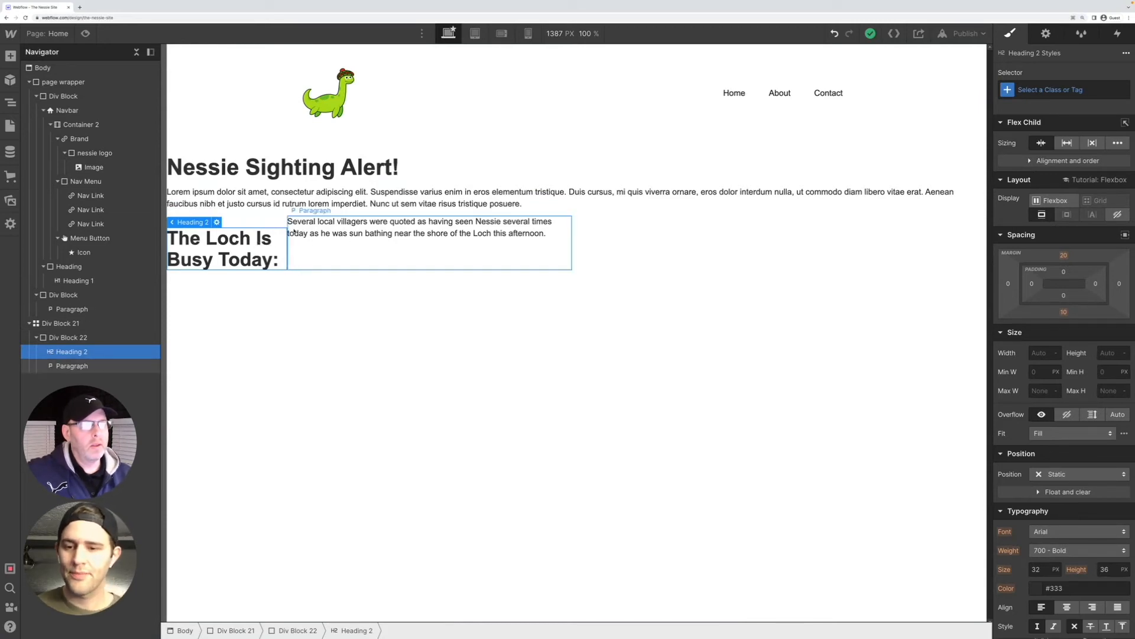
click(273, 223)
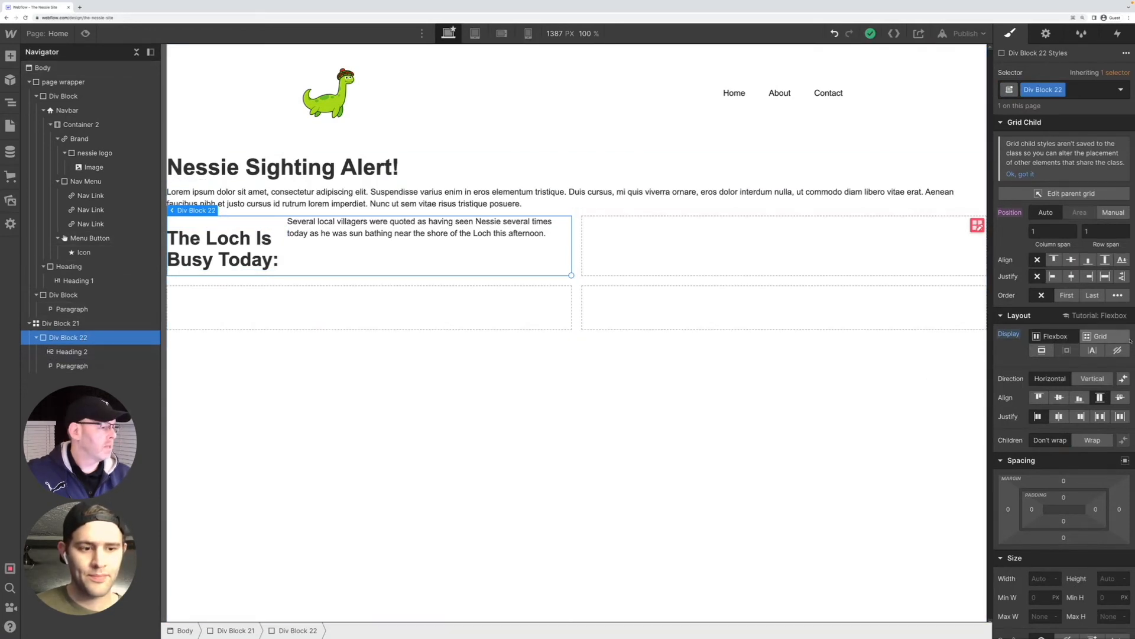
click(1091, 336)
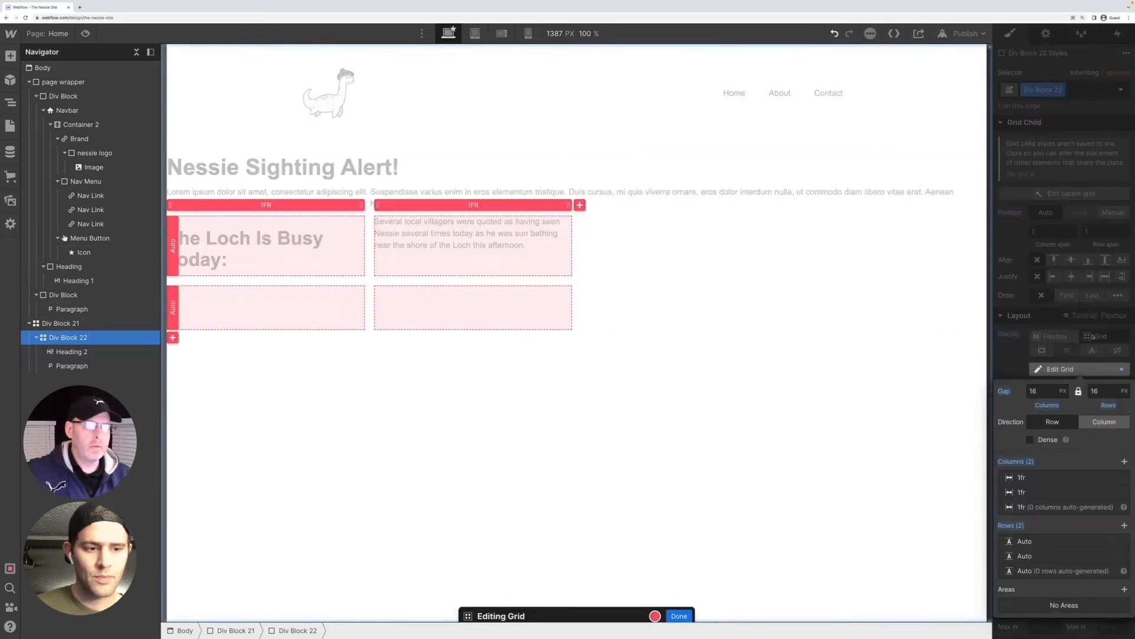
click(1074, 338)
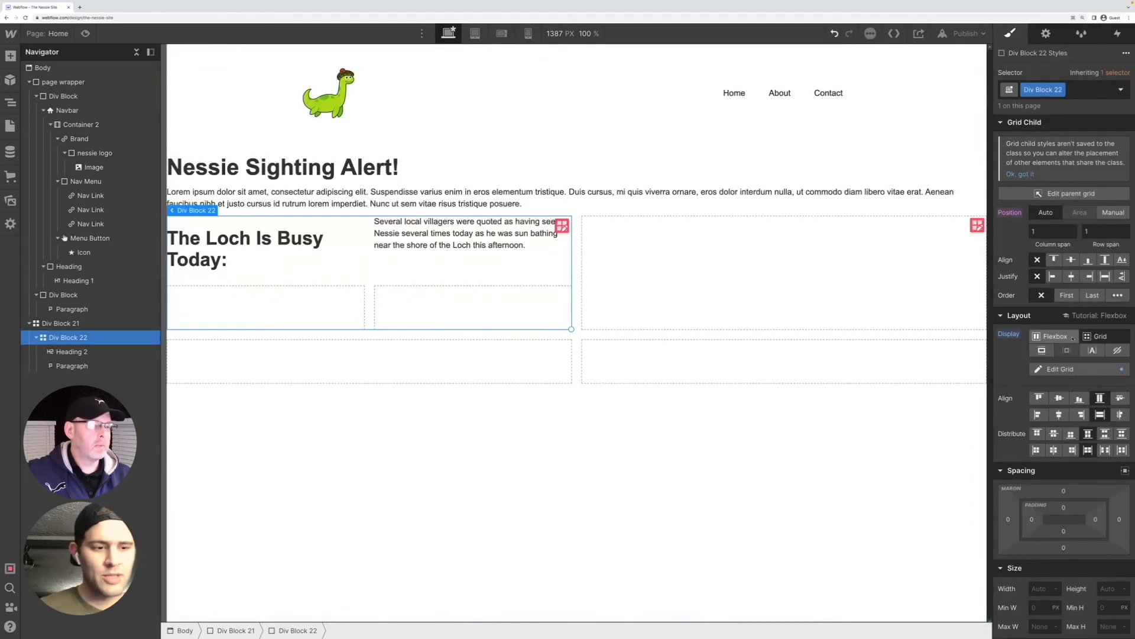
click(1072, 337)
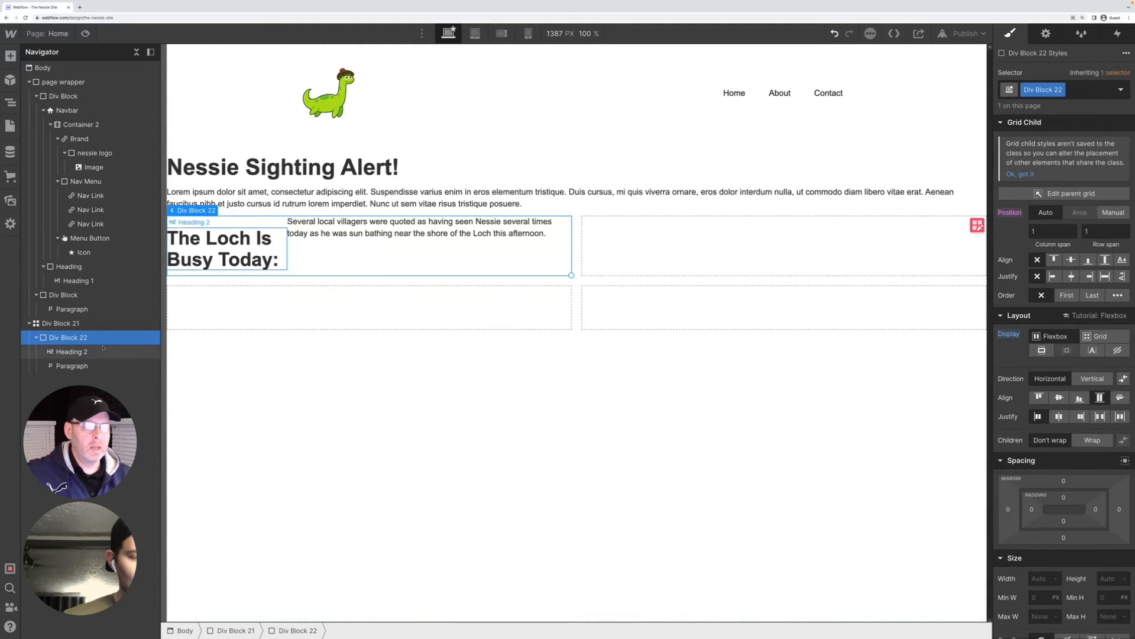
Set the display of the div block in the first grid cell to Block
right_click(77, 342)
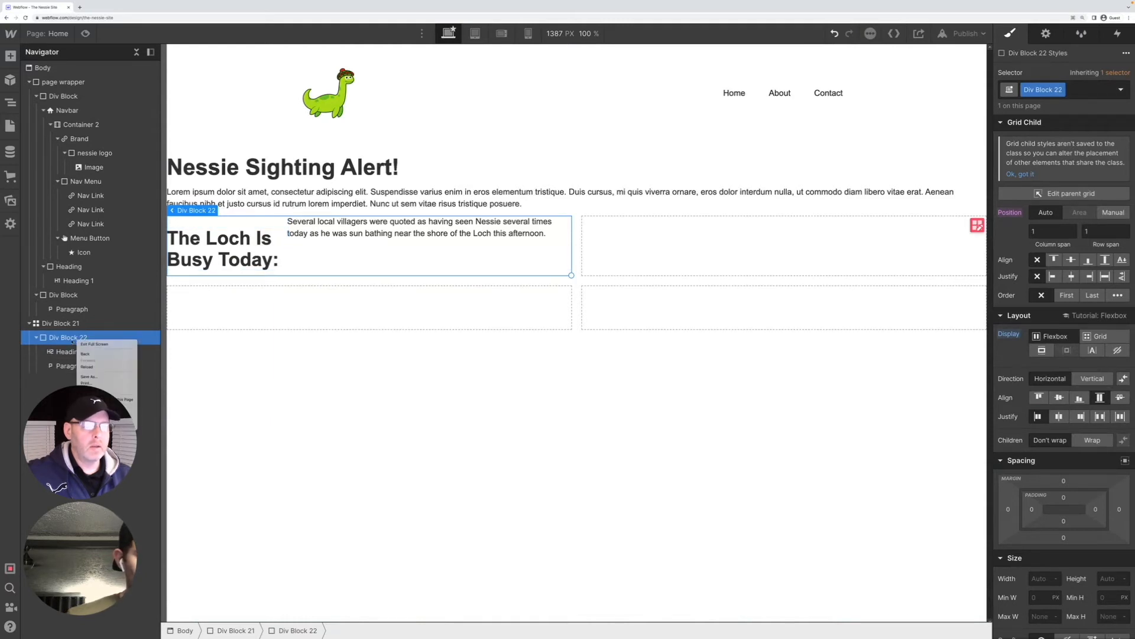
click(72, 341)
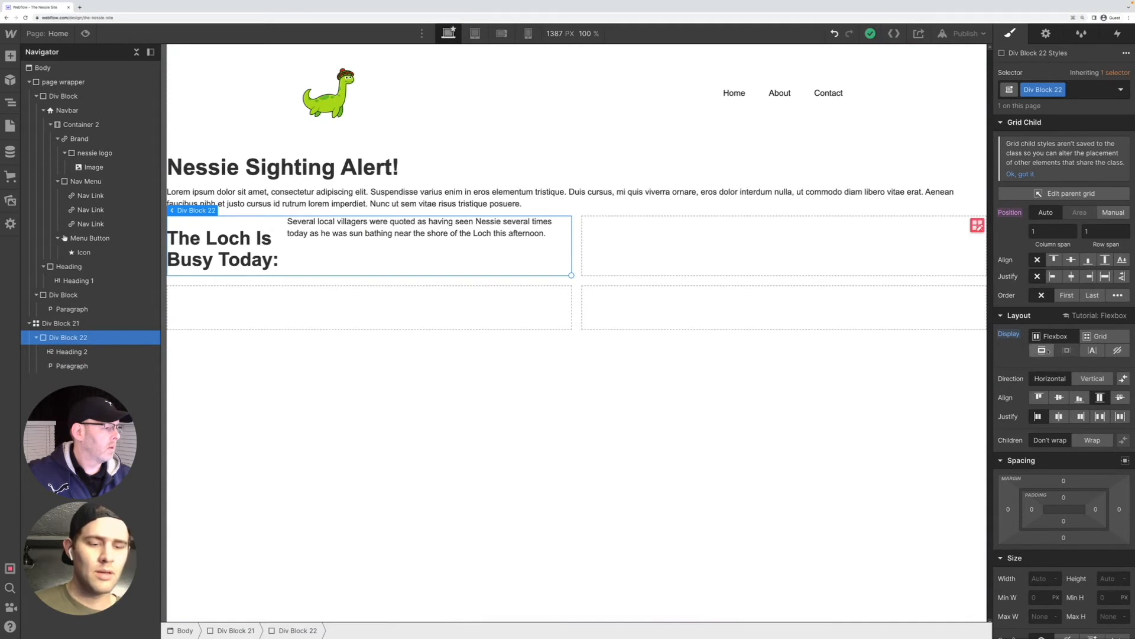
click(1048, 352)
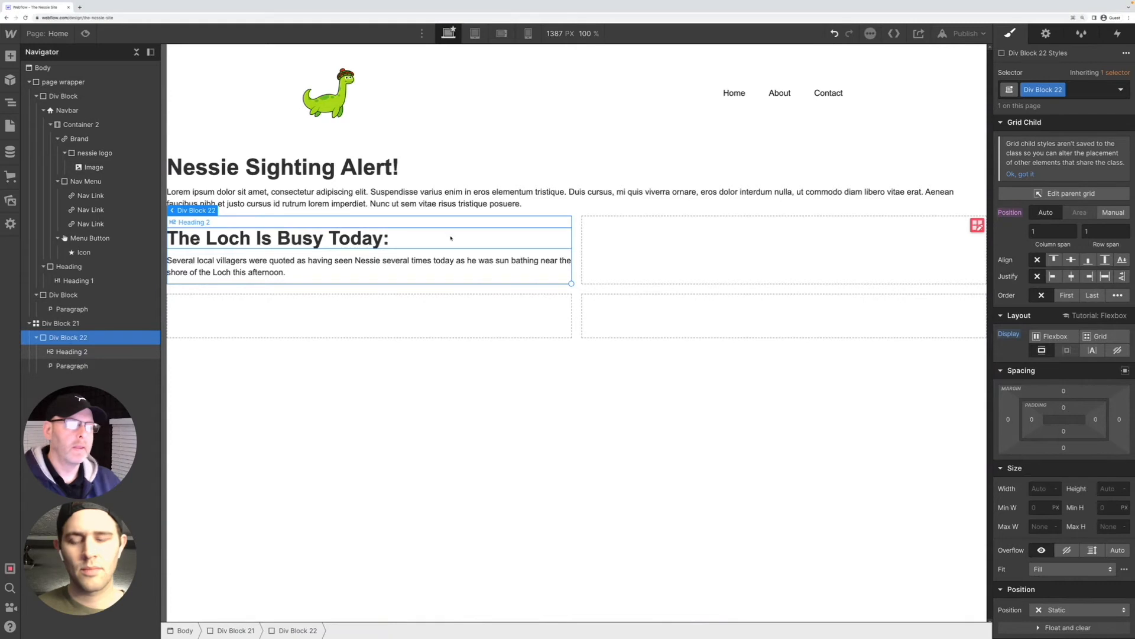
click(639, 264)
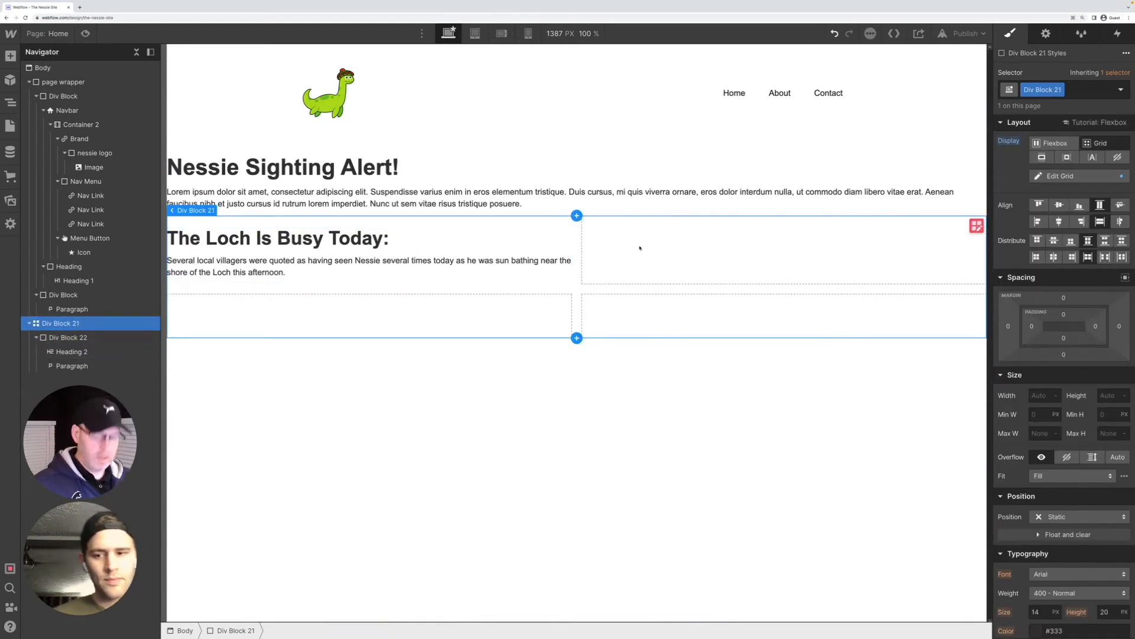
key(ctrl+k)
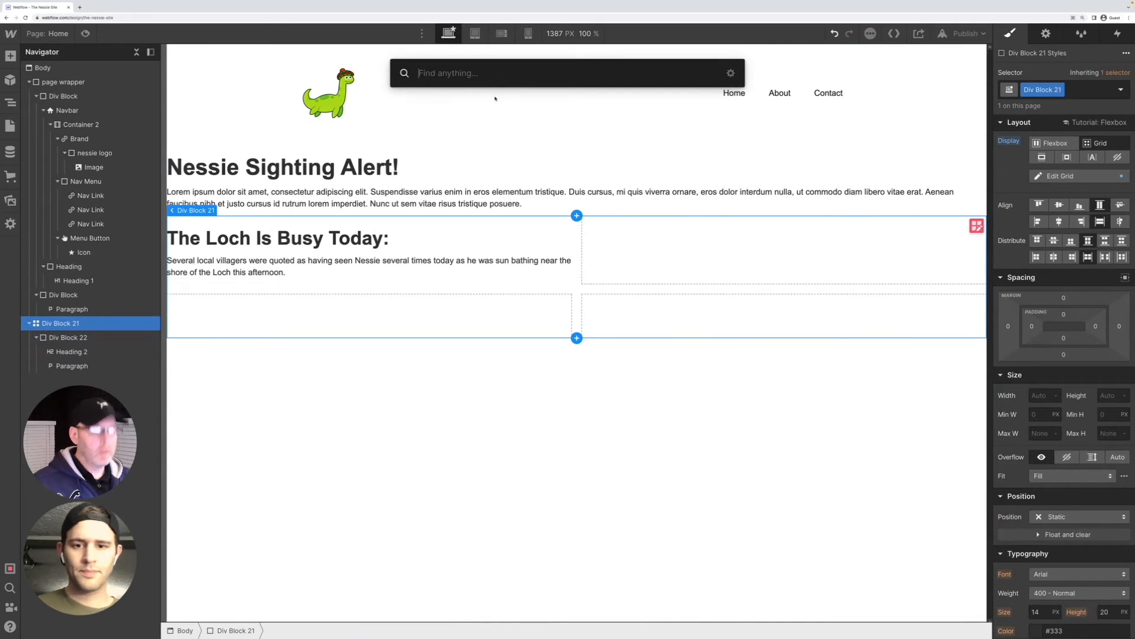
text(ima)
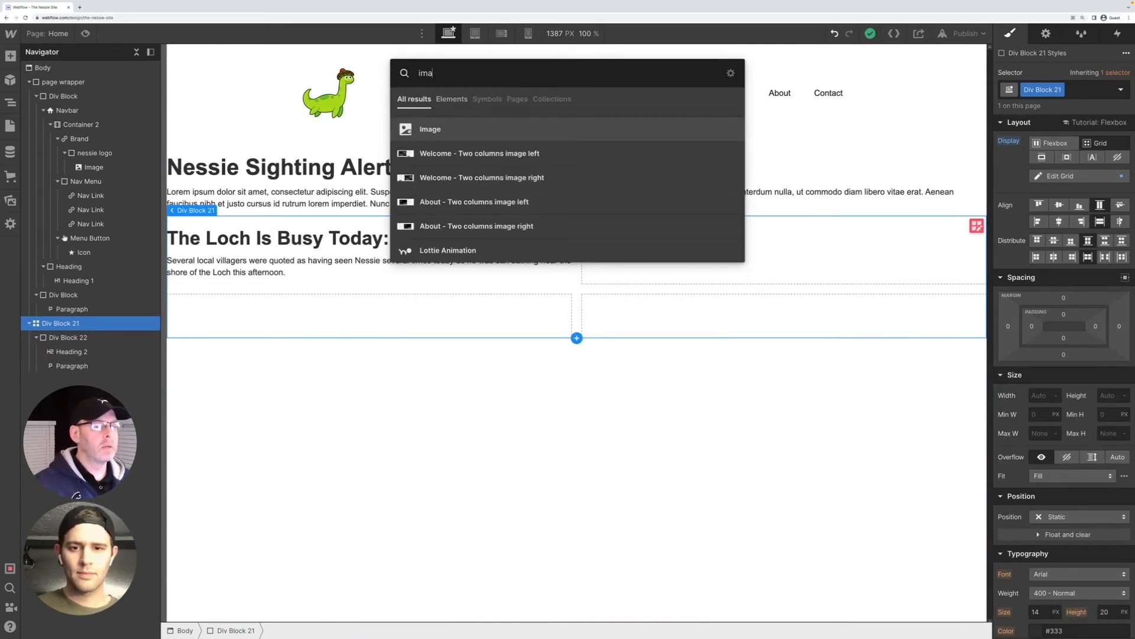
key(Return)
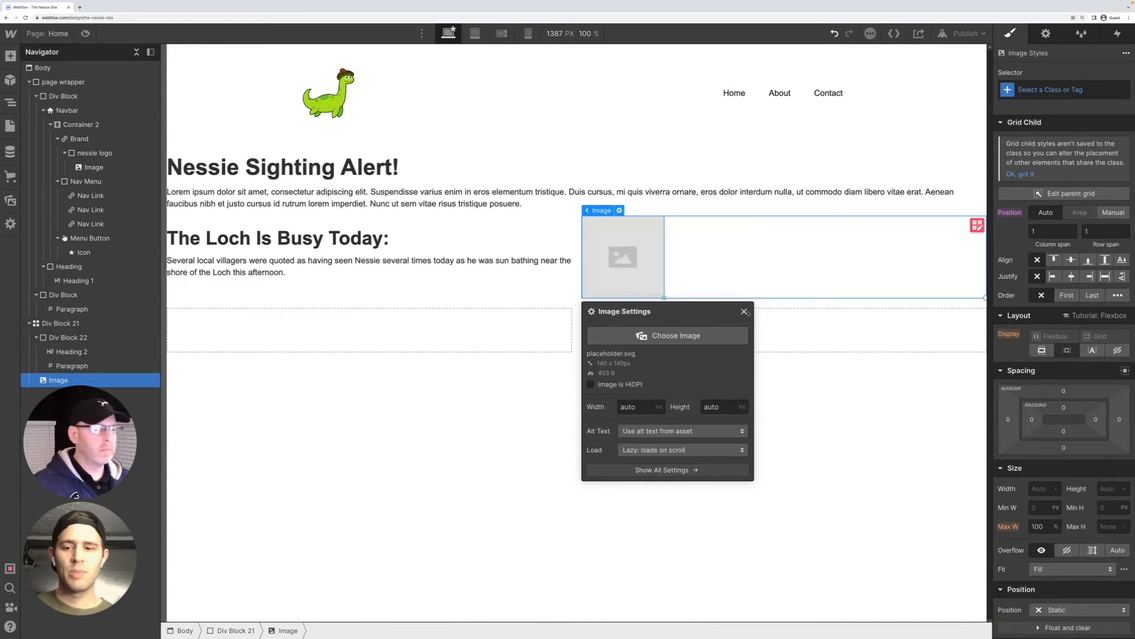
click(745, 312)
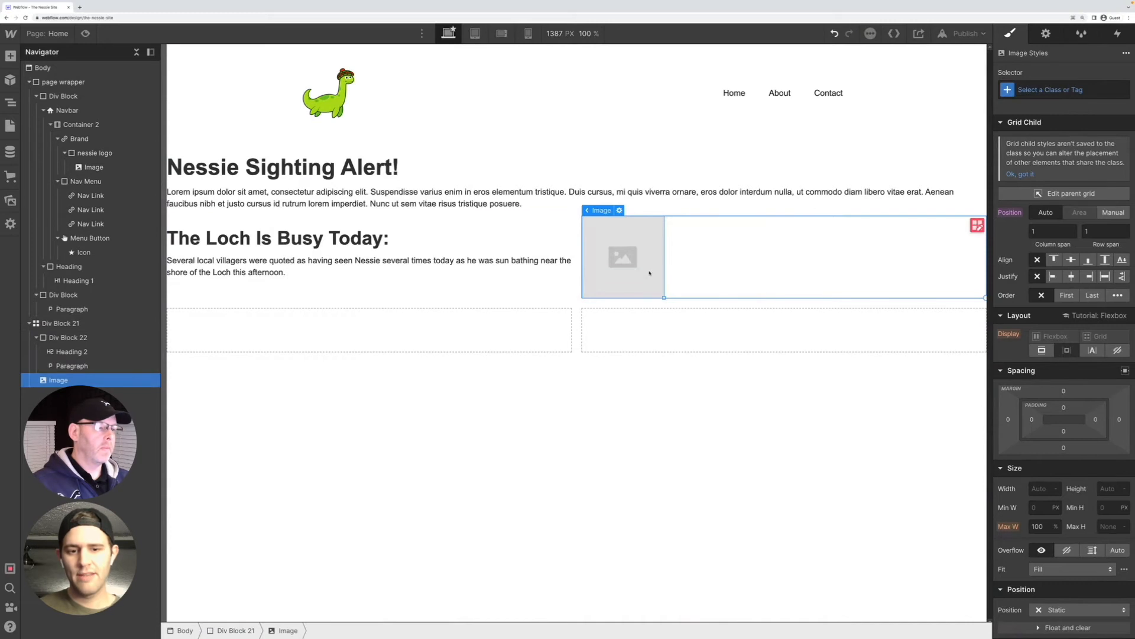
key(Delete)
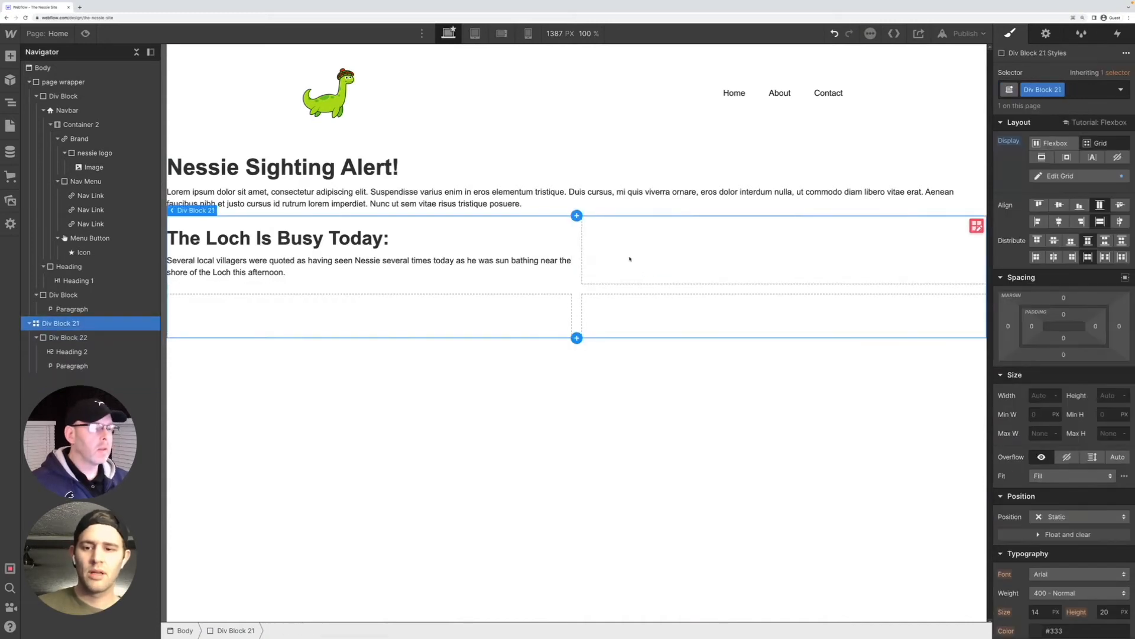
Add a div block in the empty grid cell beside the "The Loch Is Busy Today:" block
key(super+e)
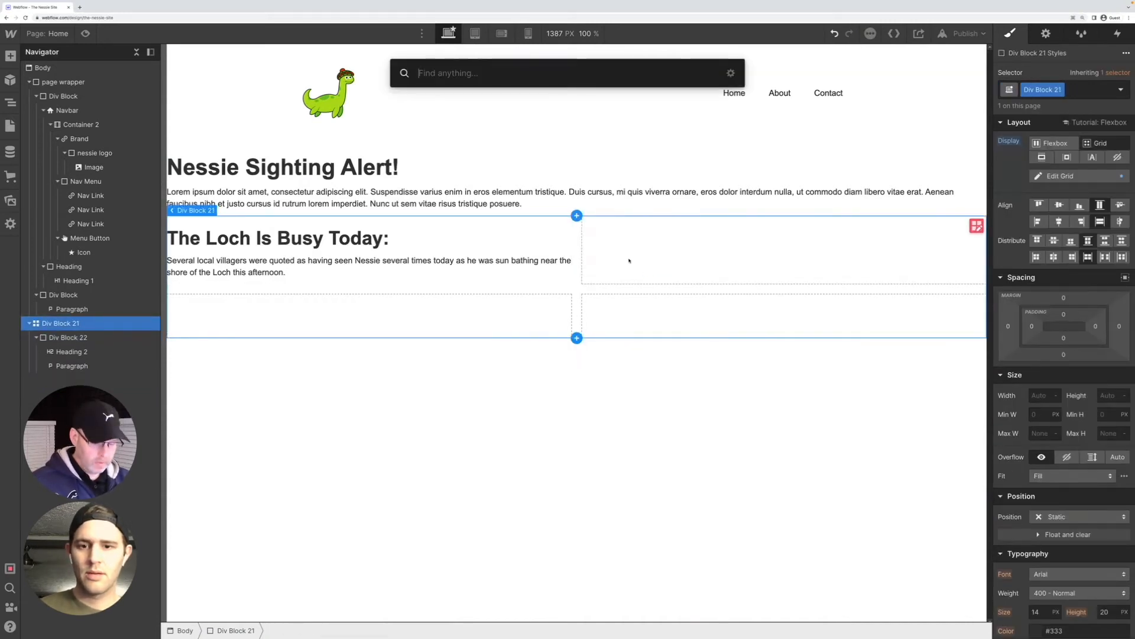
text(div)
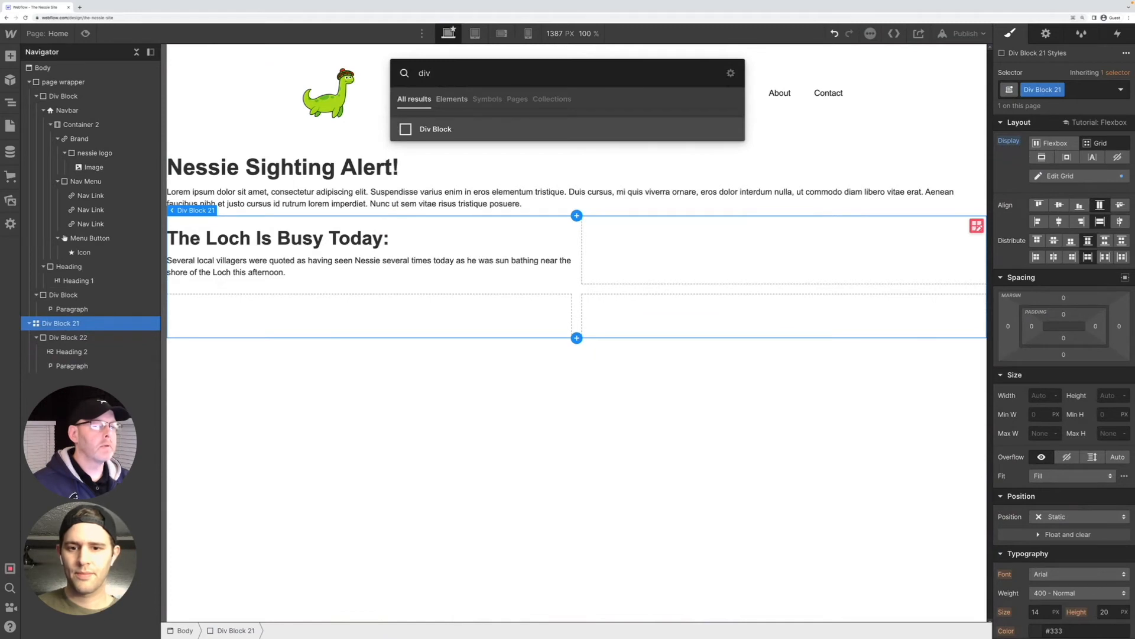
key(Return)
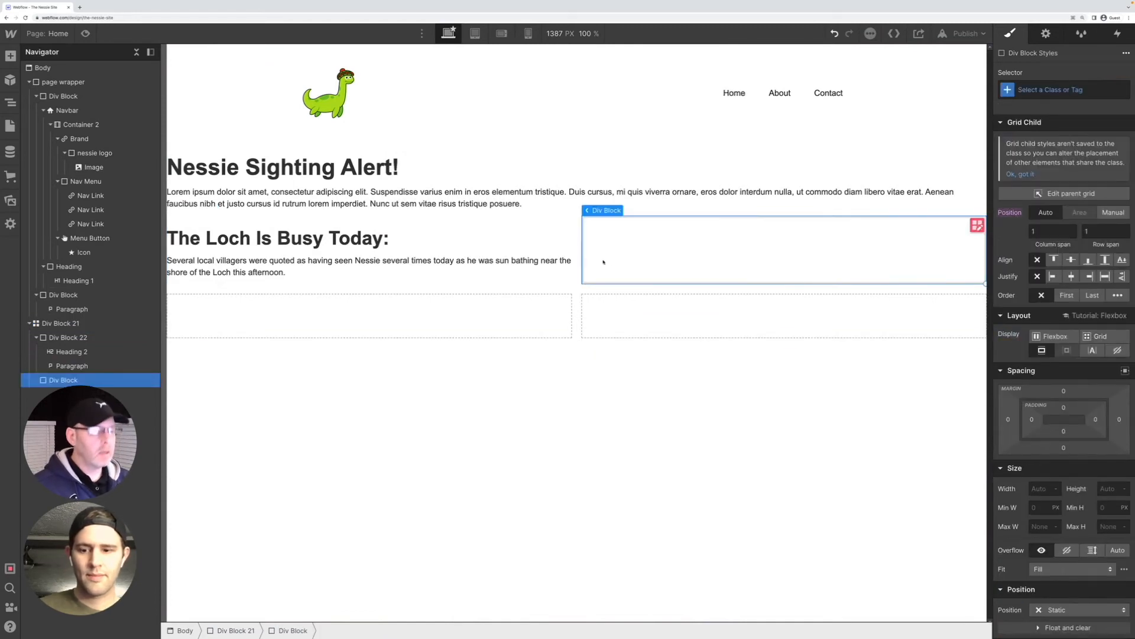
Add an image element to the empty div block beside the "The Loch Is Busy Today:" text and assign it nessie.jpeg
key(super+e)
text(ima)
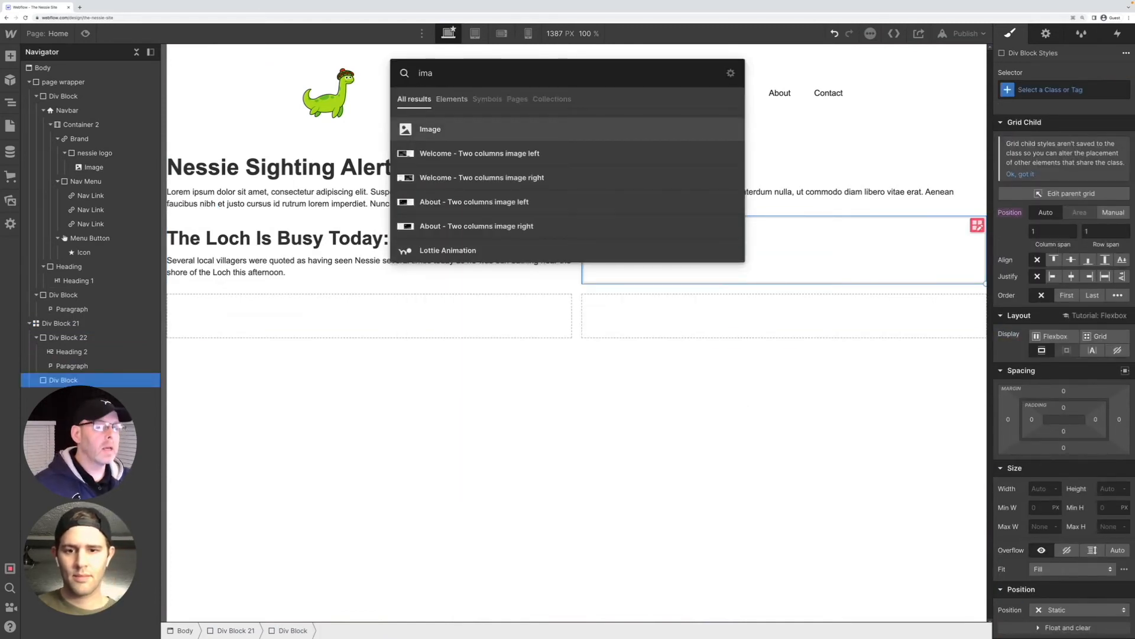
key(Return)
click(676, 335)
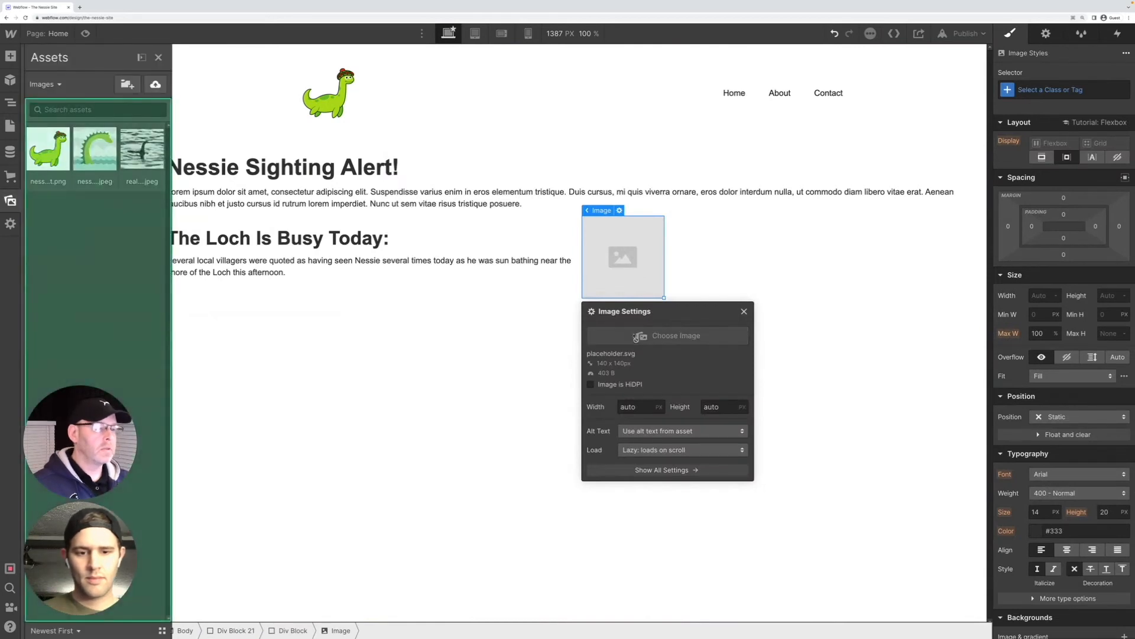
click(93, 160)
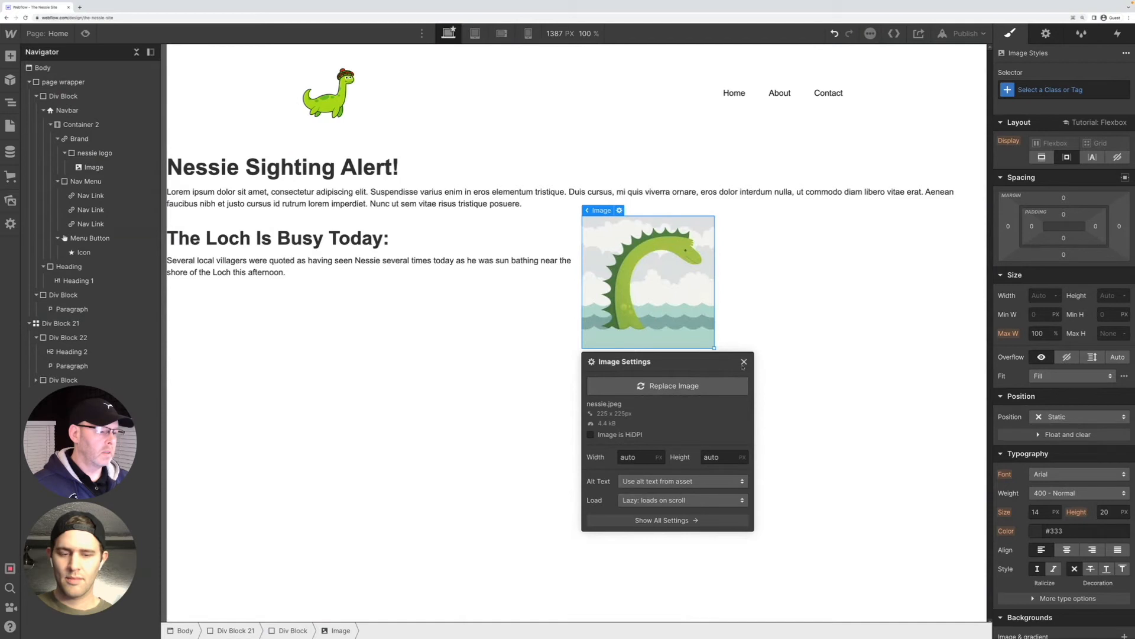
Replace the new image with real nessie.jpeg and shrink it on the canvas
click(671, 385)
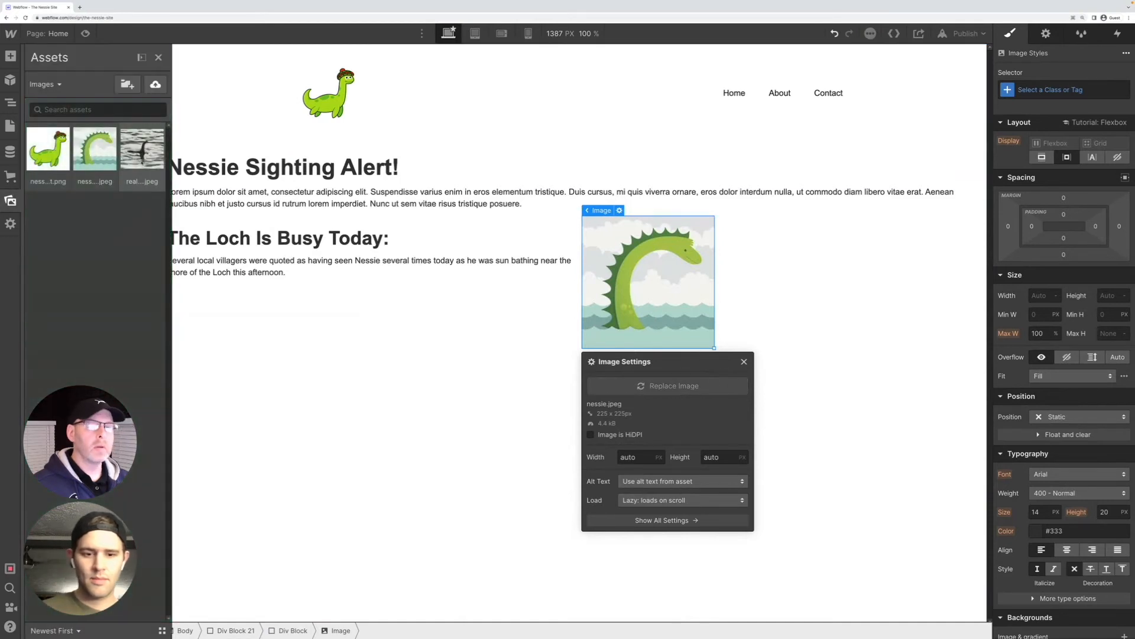
click(142, 149)
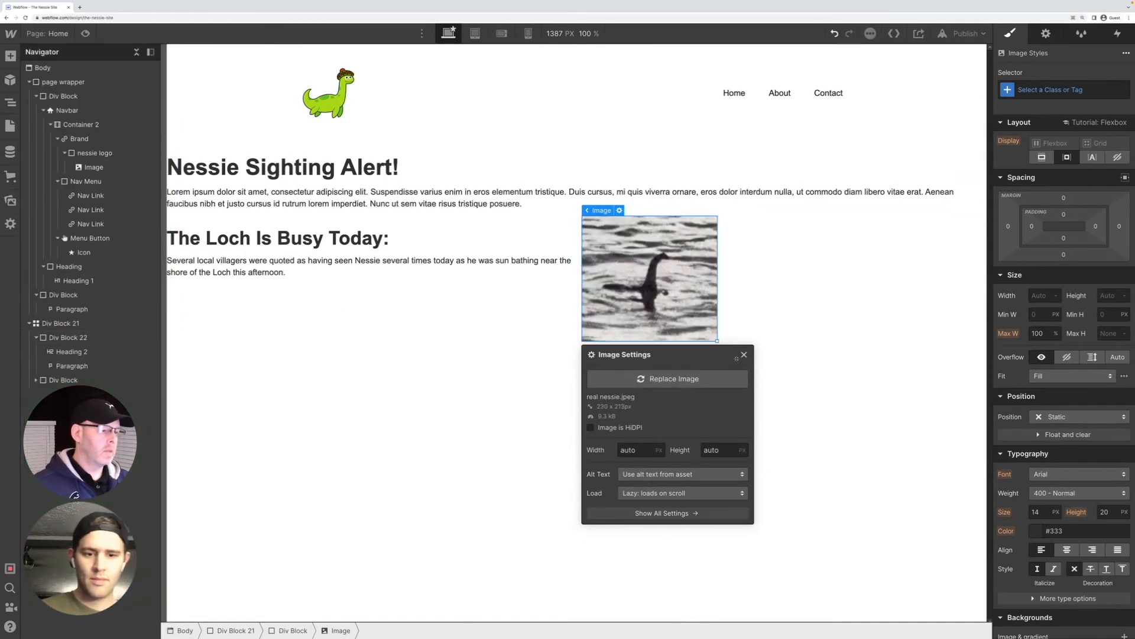
click(743, 354)
drag(715, 339, 676, 313)
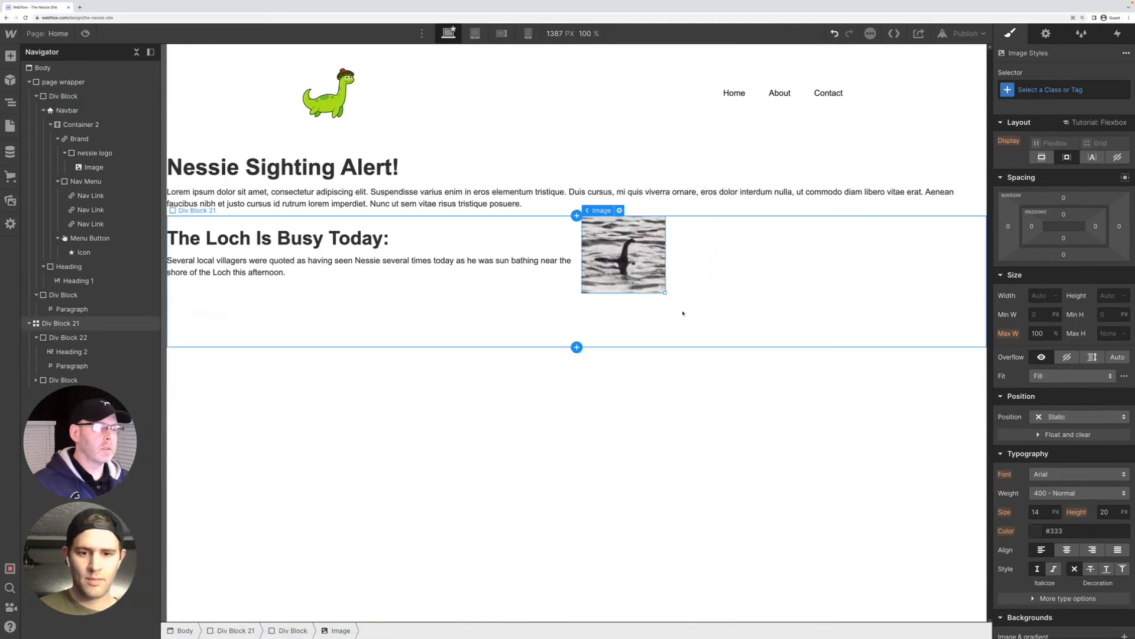
click(676, 313)
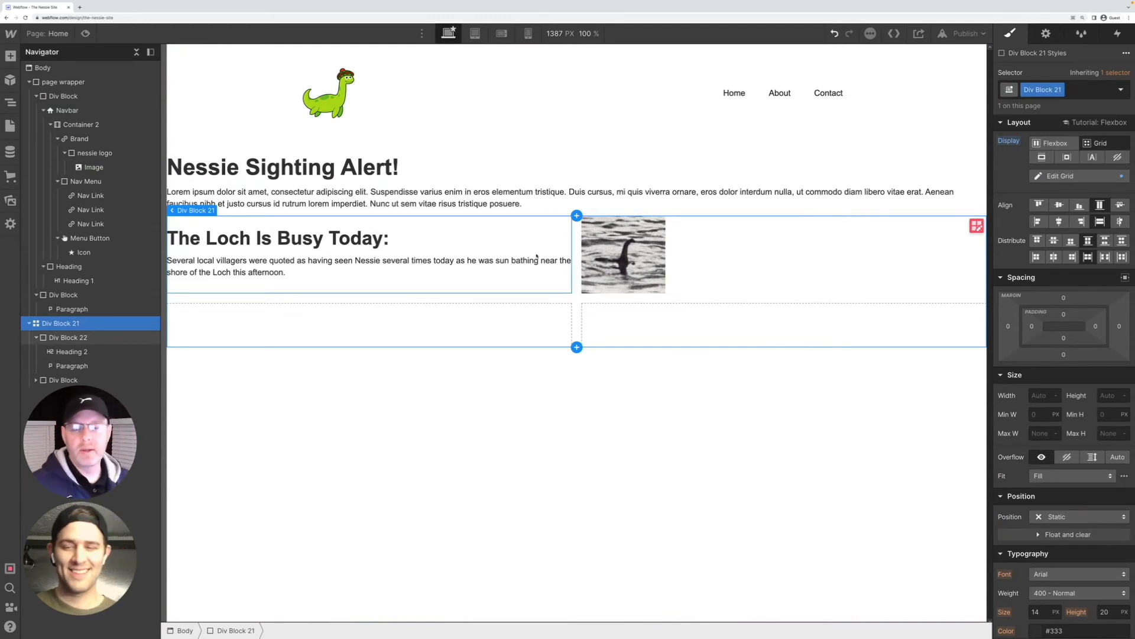
key(Return)
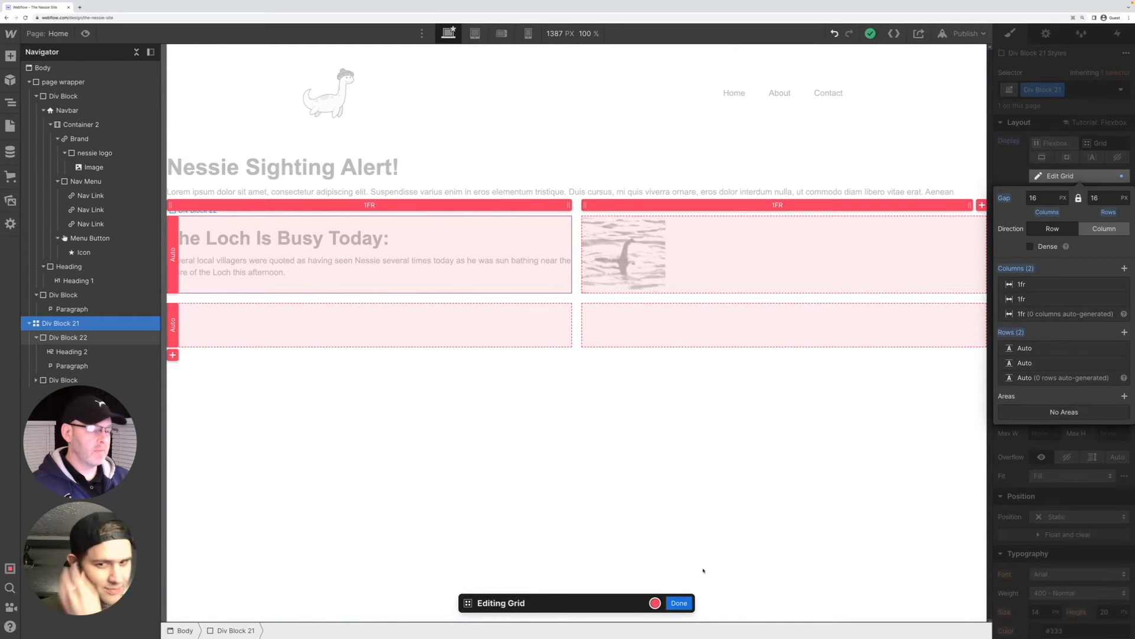
click(679, 602)
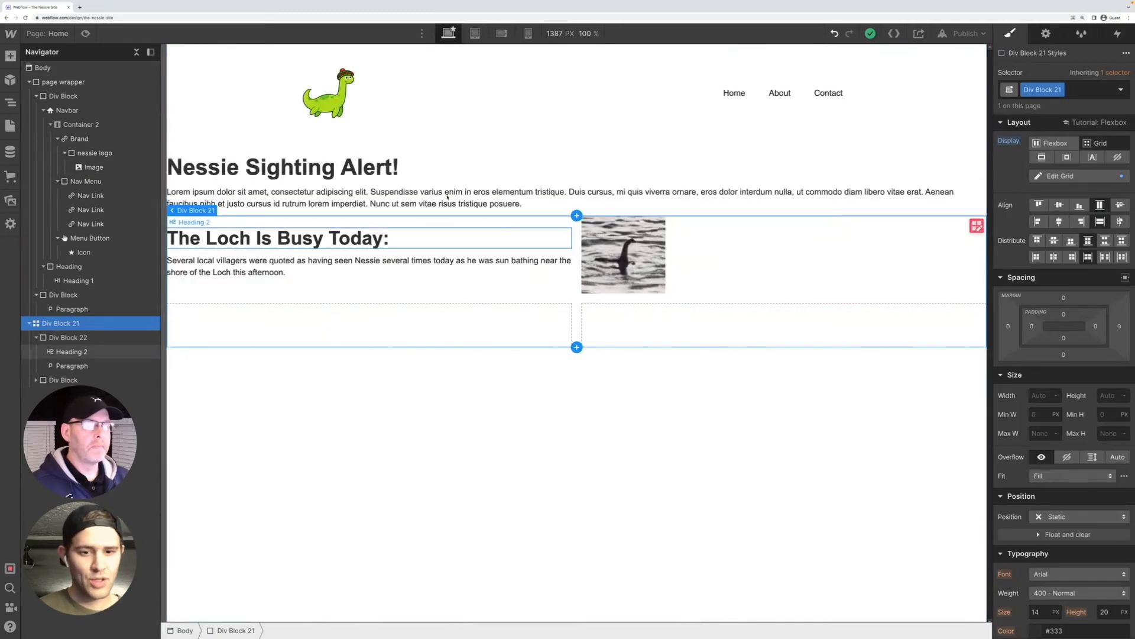
click(421, 197)
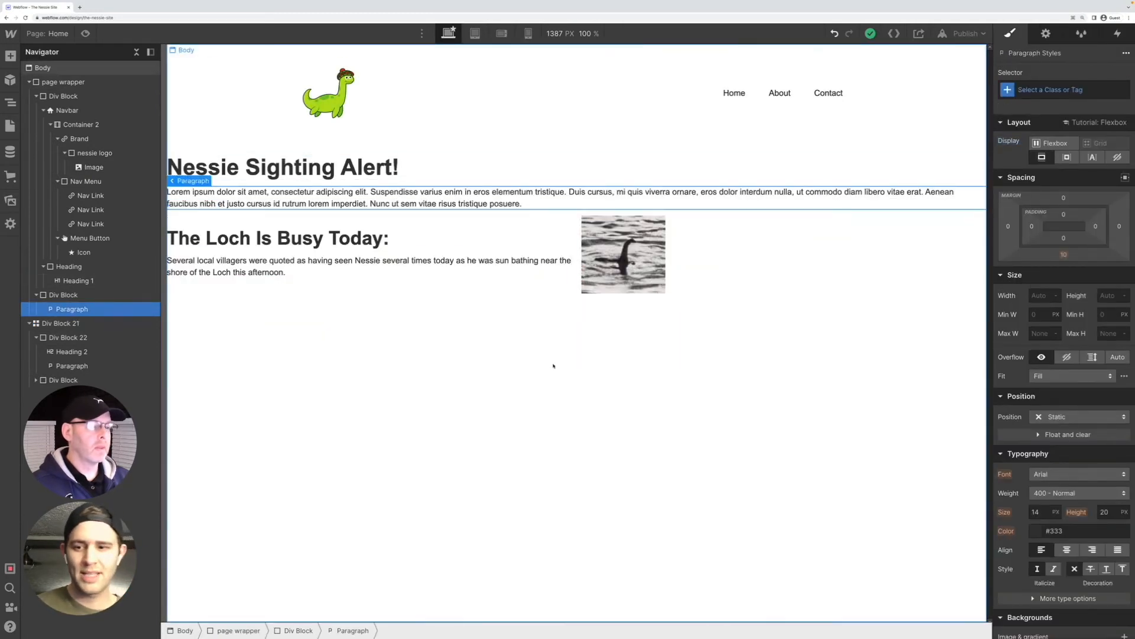
Remove the empty second row from the grid holding the "The Loch Is Busy Today:" text and the image
click(555, 334)
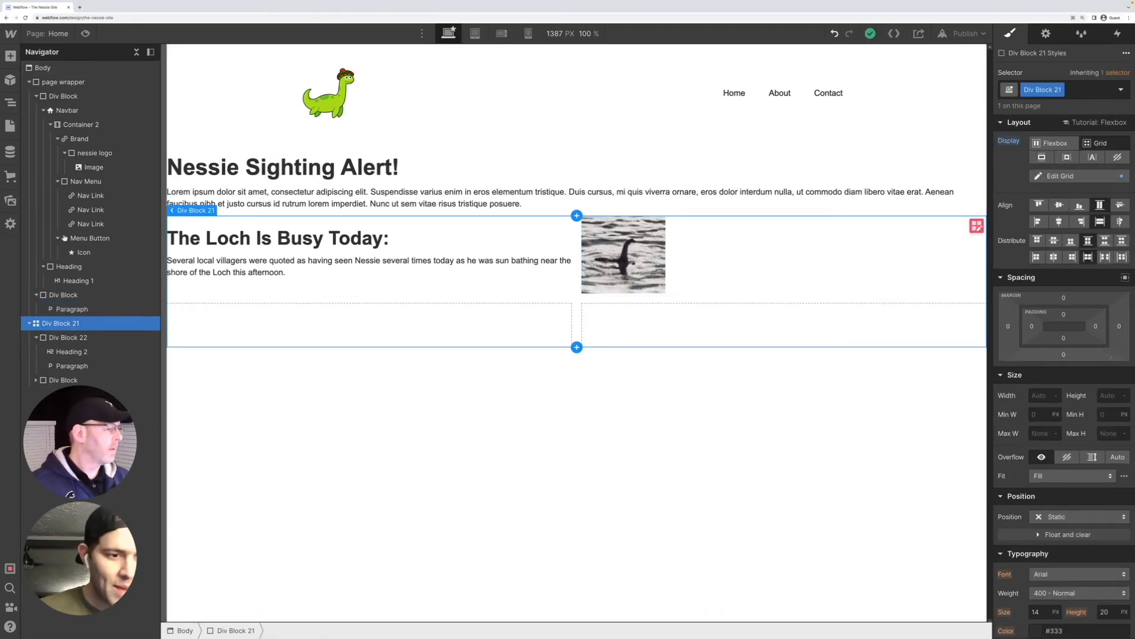
click(976, 225)
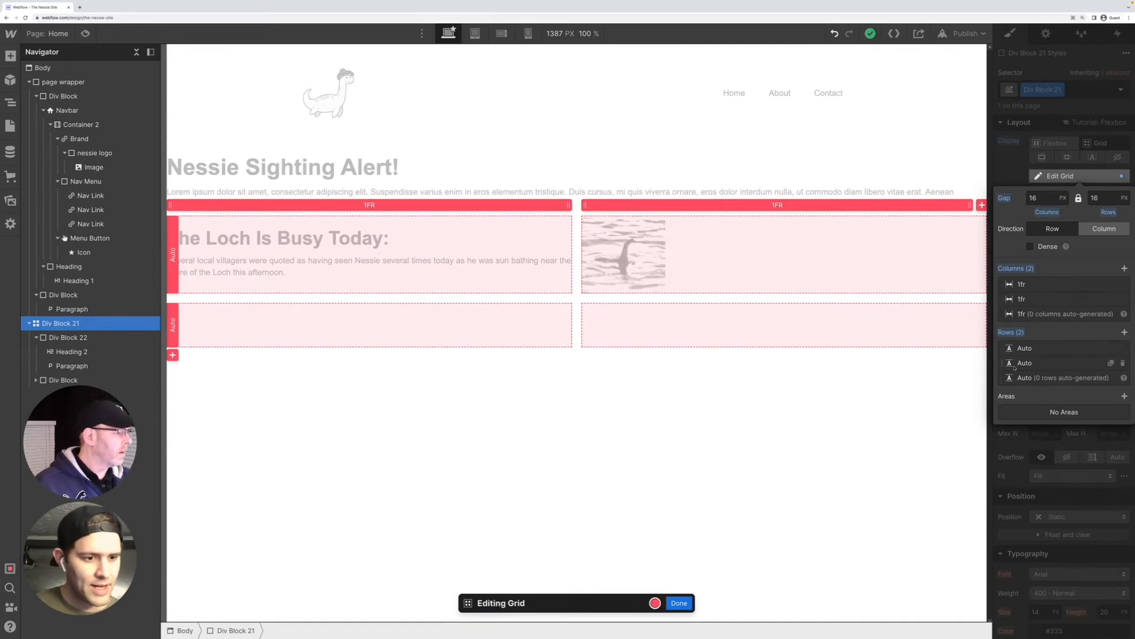
click(1123, 363)
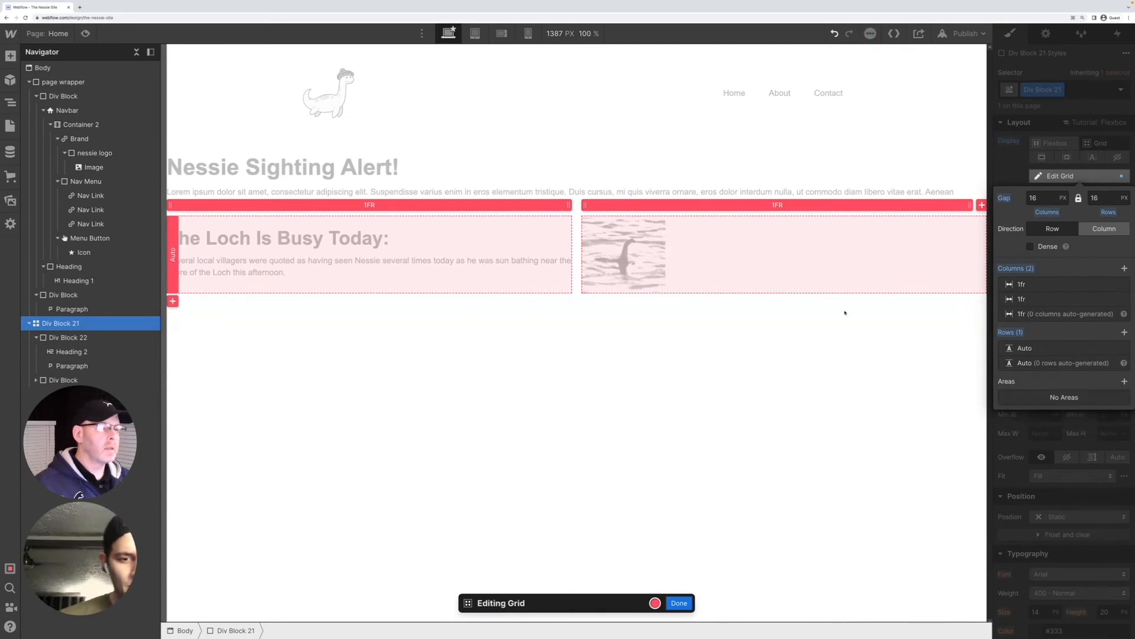
click(678, 603)
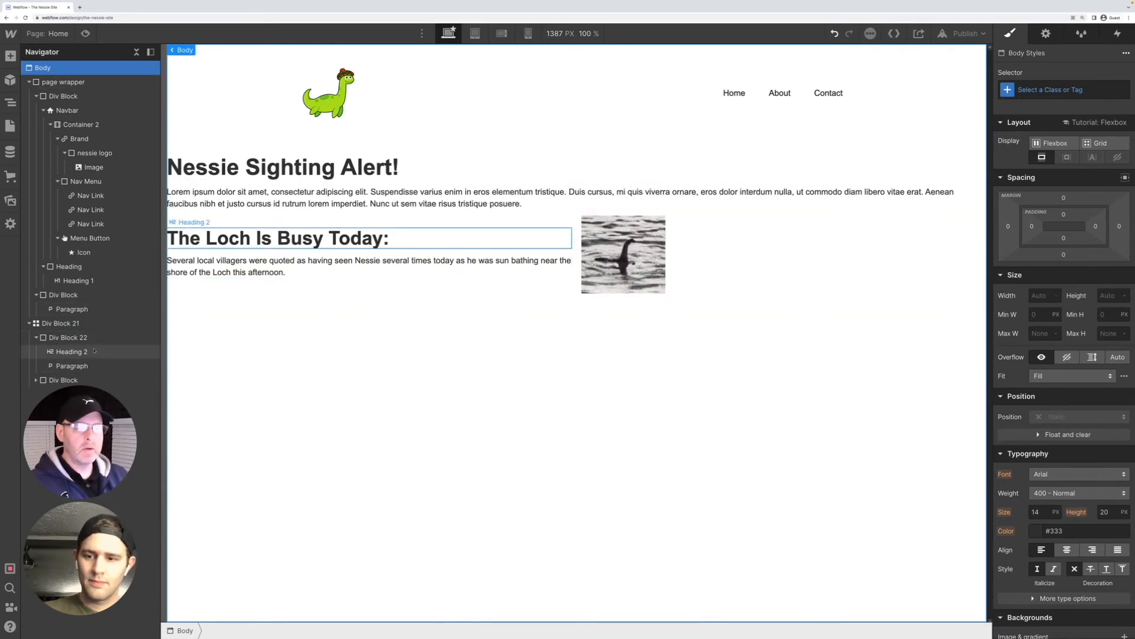
Increase the top margin of the grid block, Div Block 21, to about 75 px
click(75, 324)
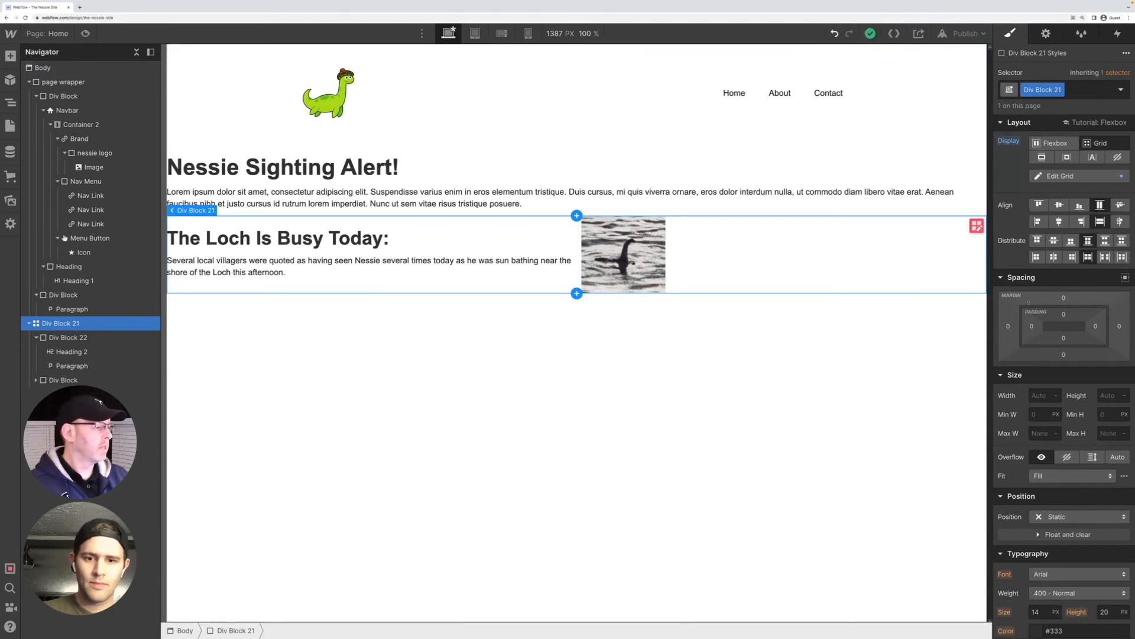
drag(1064, 299, 1064, 343)
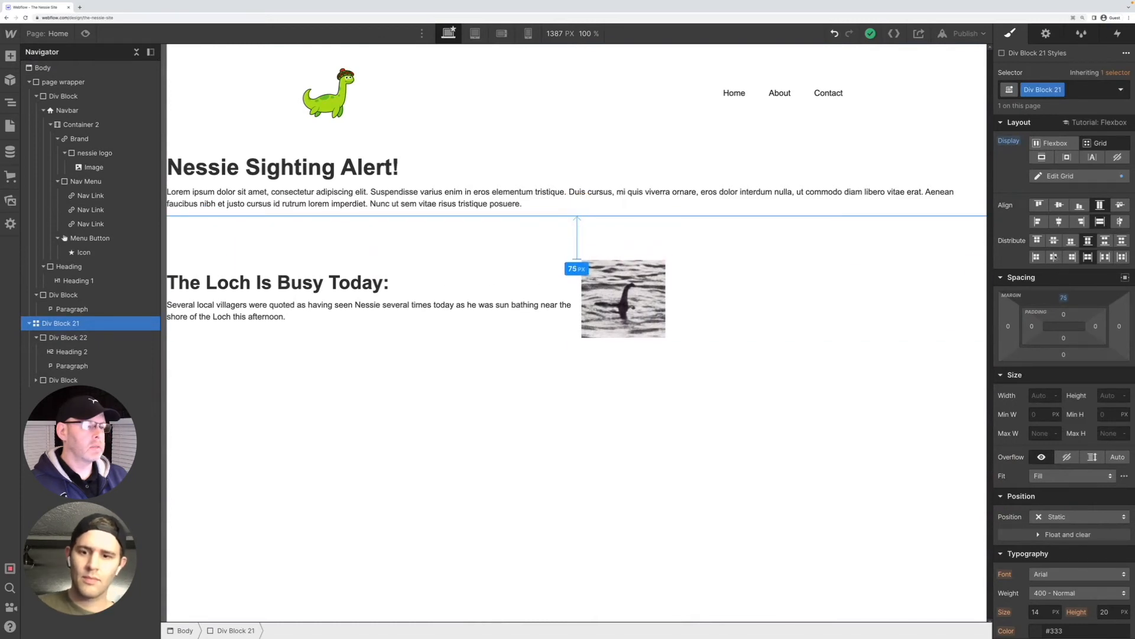
click(647, 381)
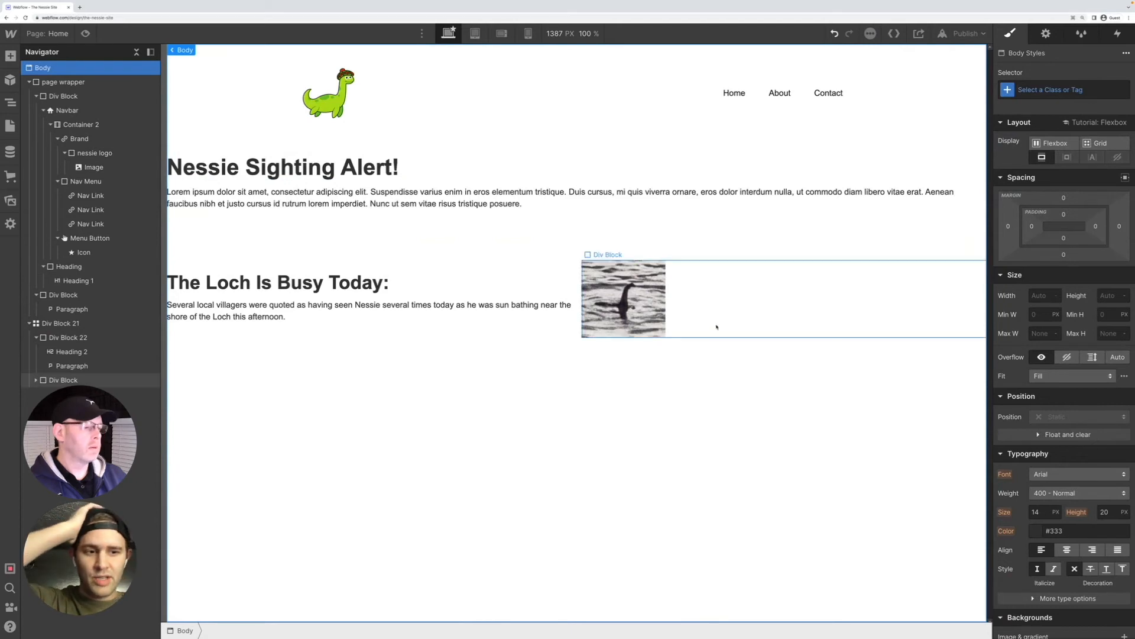
Set the top margin of the grid block below the introductory paragraph to 4 rem
click(827, 278)
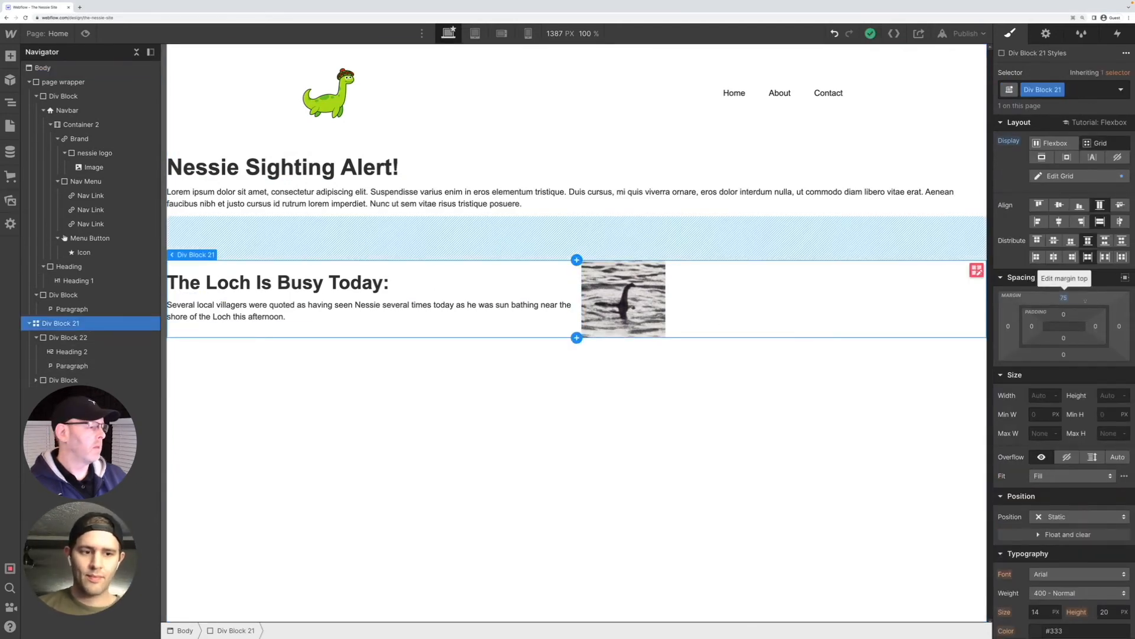
click(1063, 297)
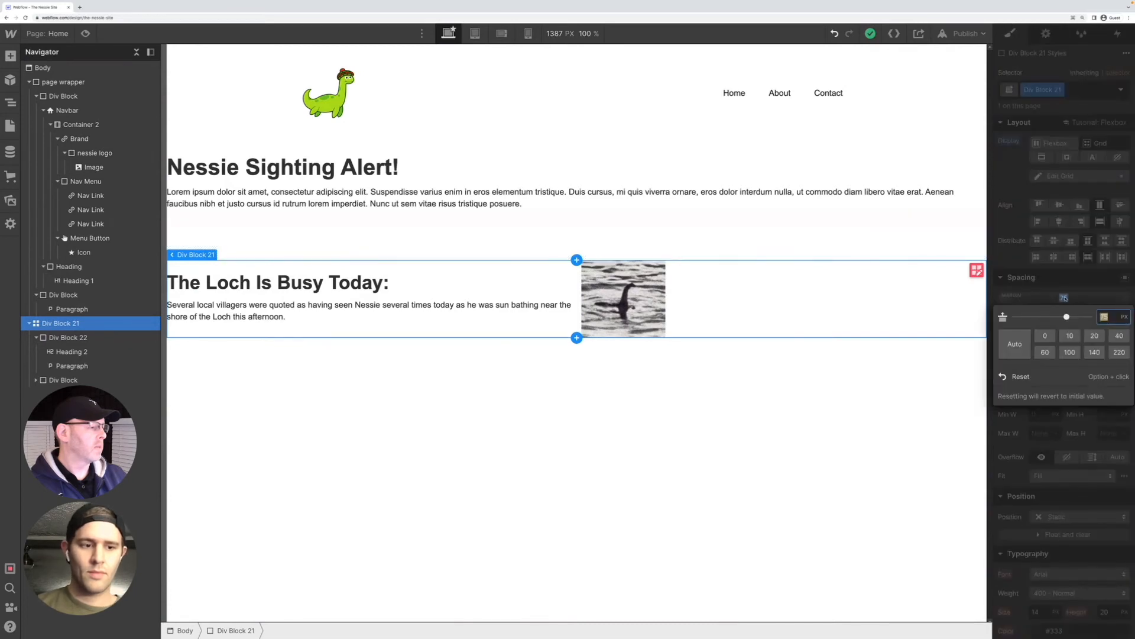
key(BackSpace)
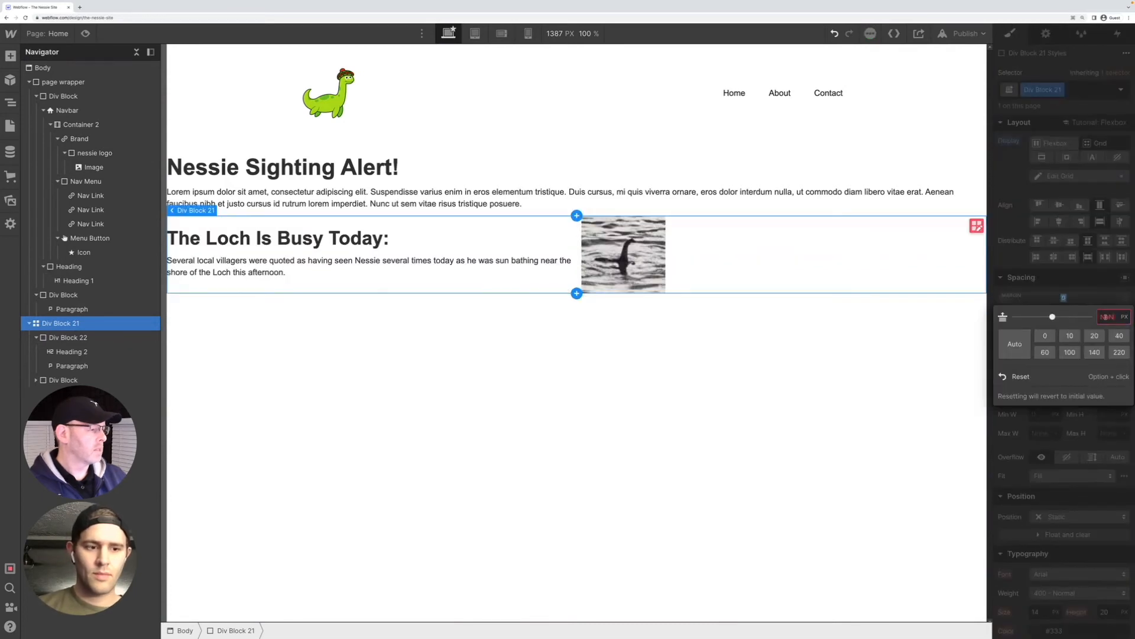
key(BackSpace)
key(BackSpace)
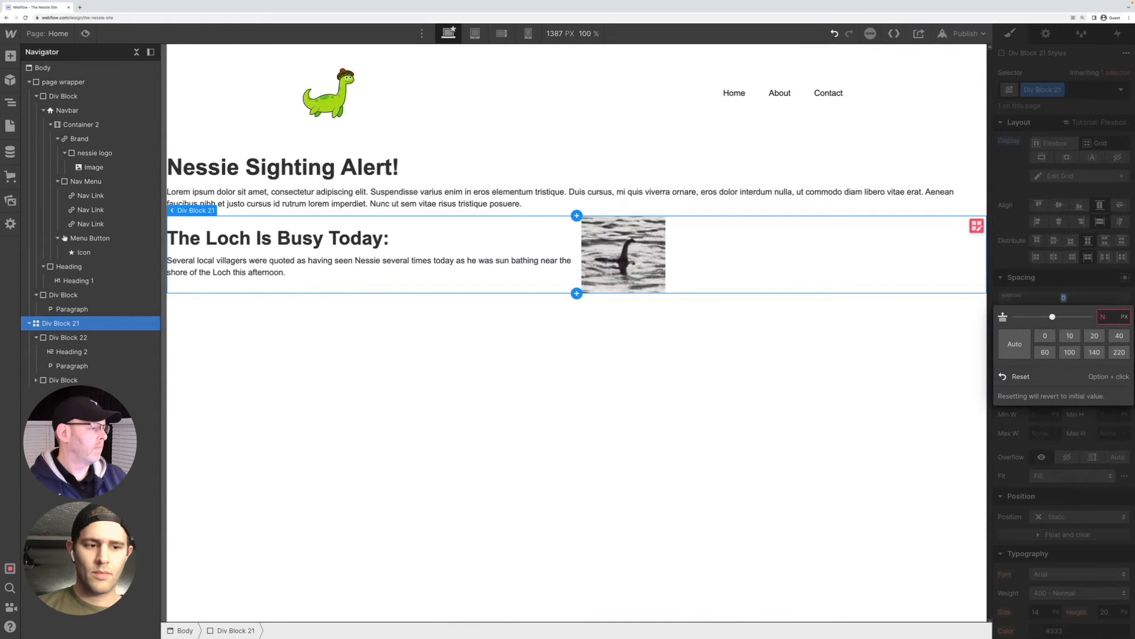
key(Tab)
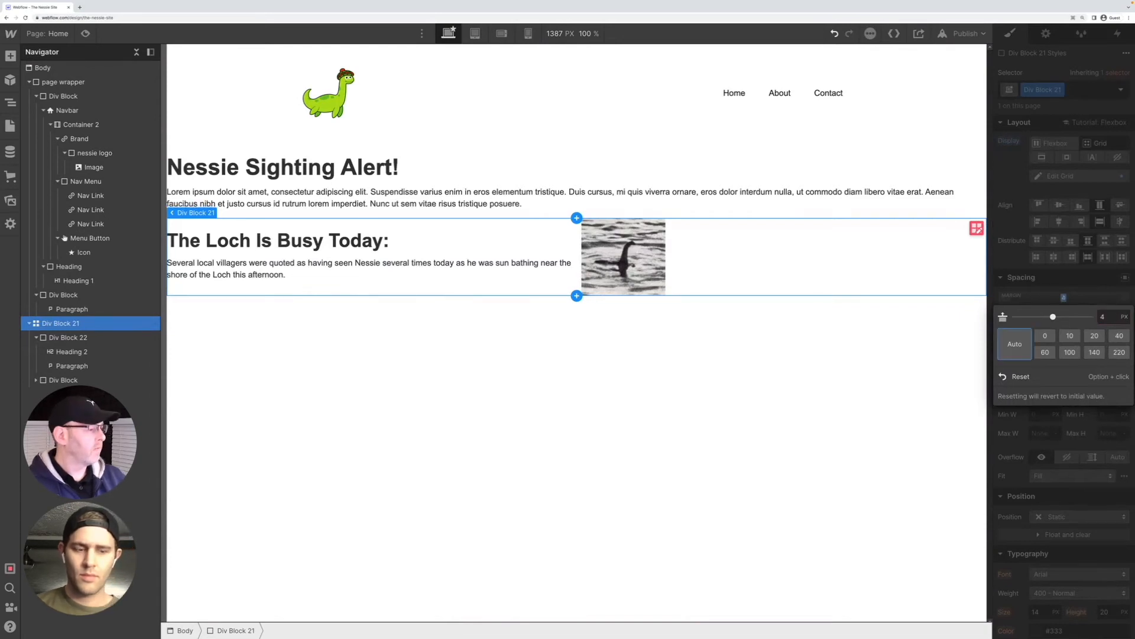
key(shift+Tab)
text(4)
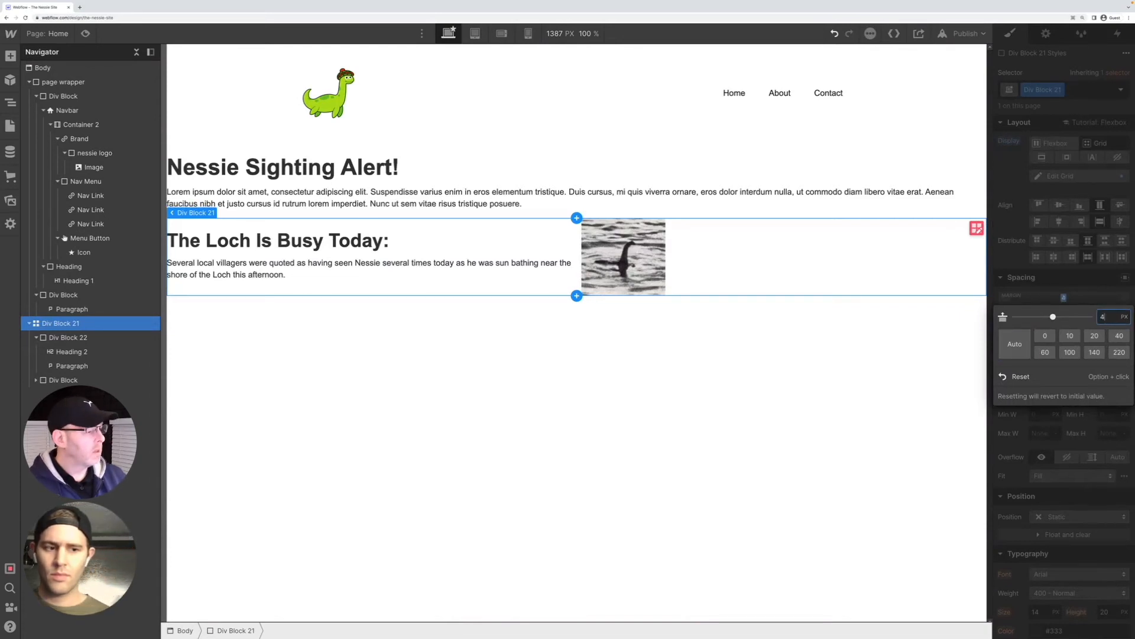
text(rem)
key(Return)
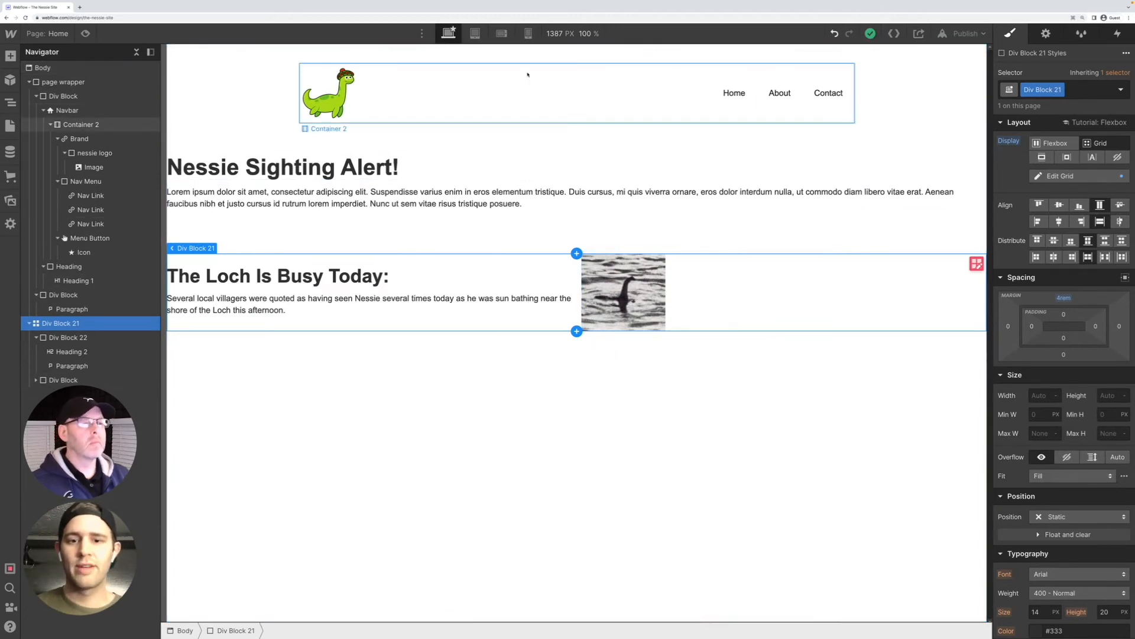
Compare the page layout across the desktop, tablet, mobile landscape and mobile portrait breakpoints, examining the two-column grid section
click(476, 34)
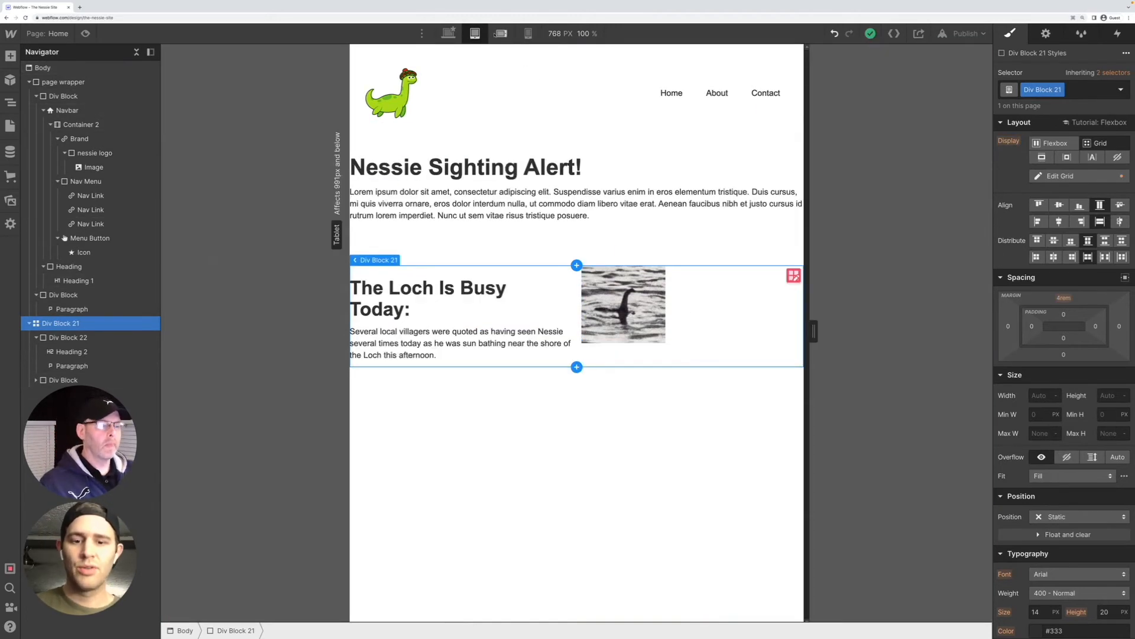
click(501, 33)
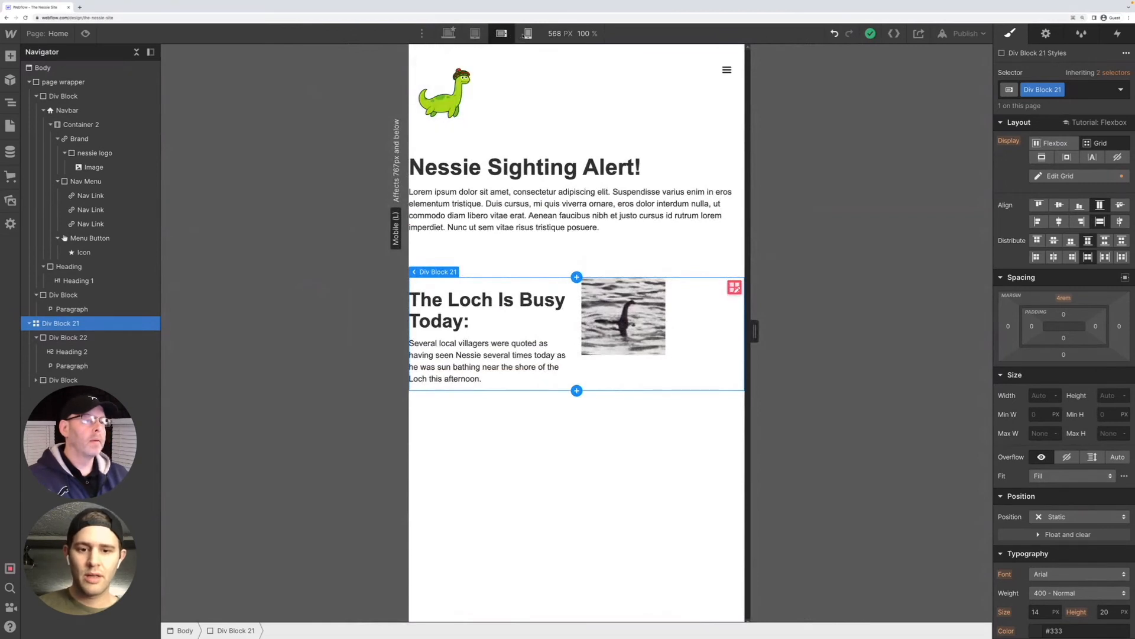
click(527, 33)
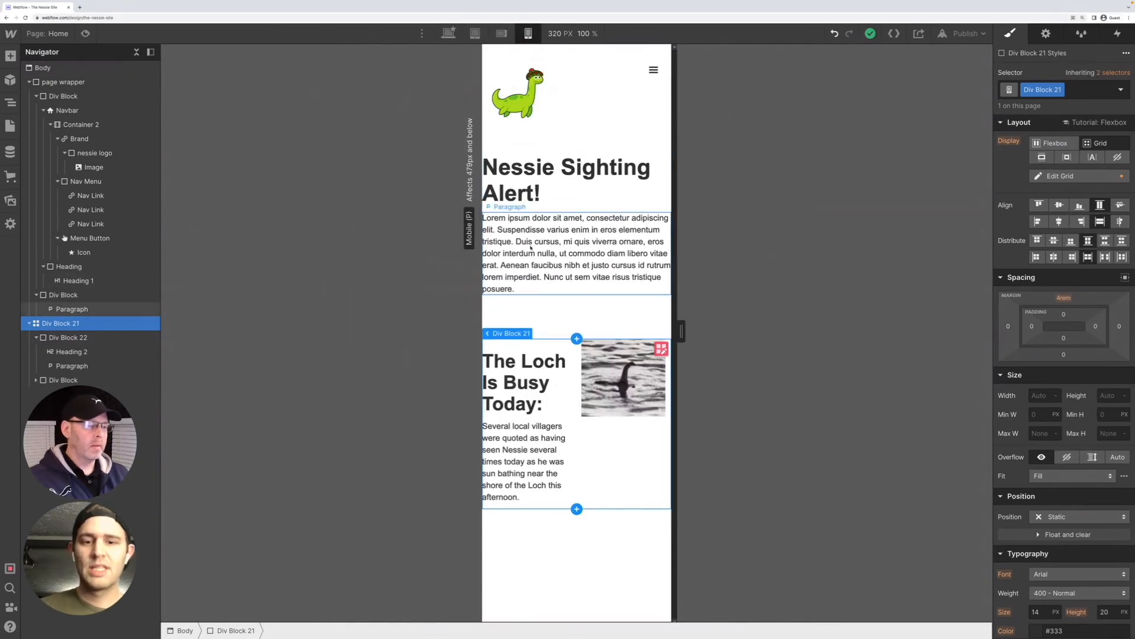
key(shift+1)
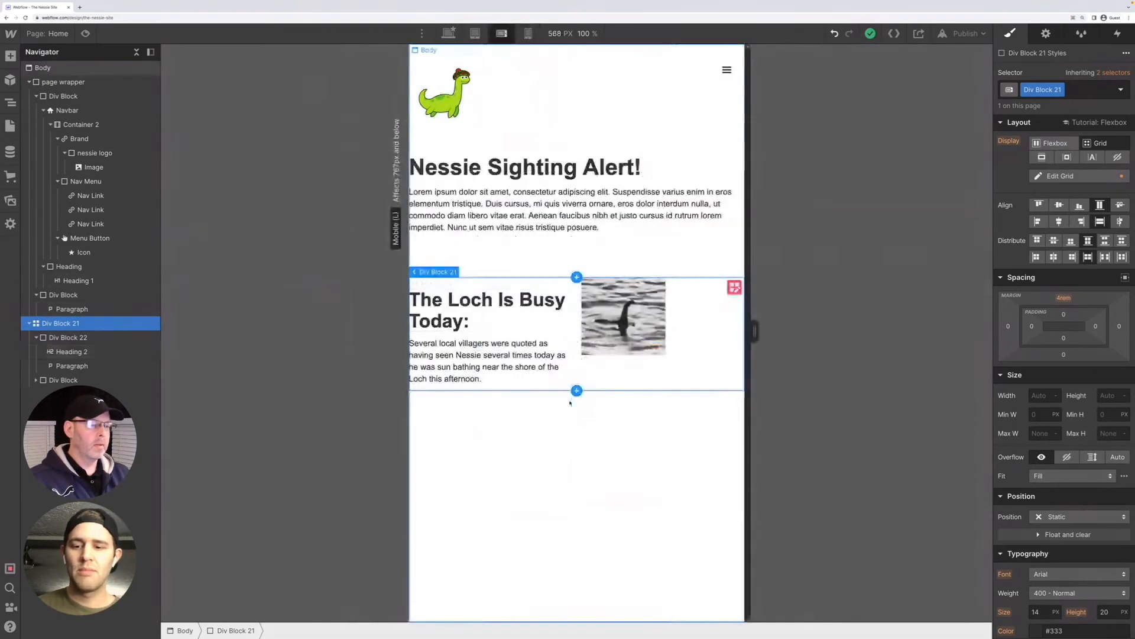
key(shift+4)
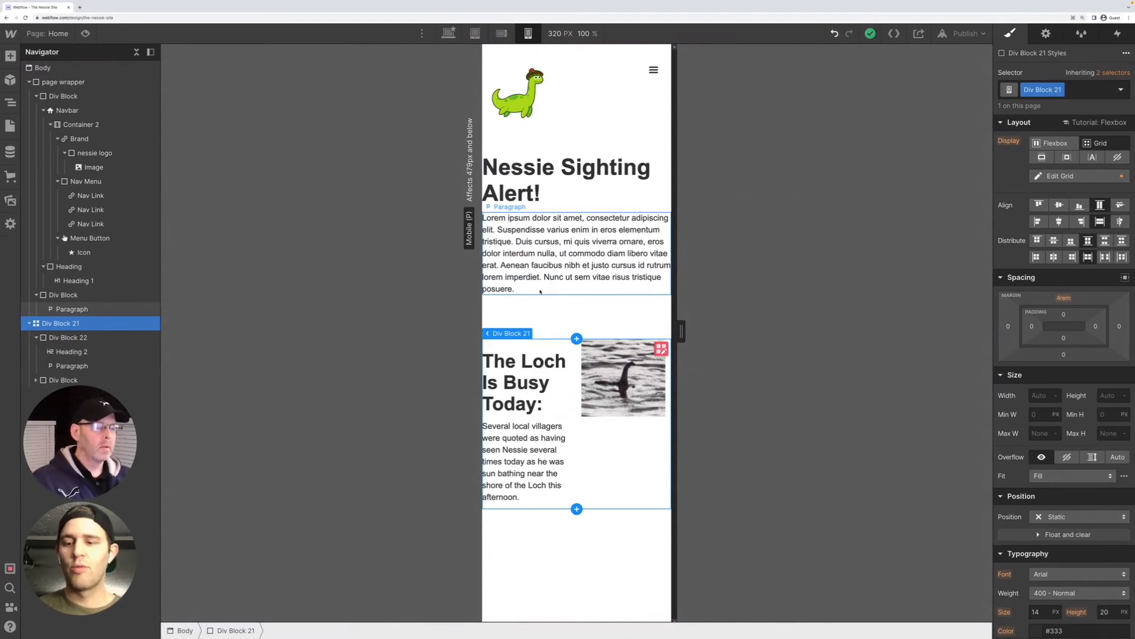
key(shift+3)
key(shift+4)
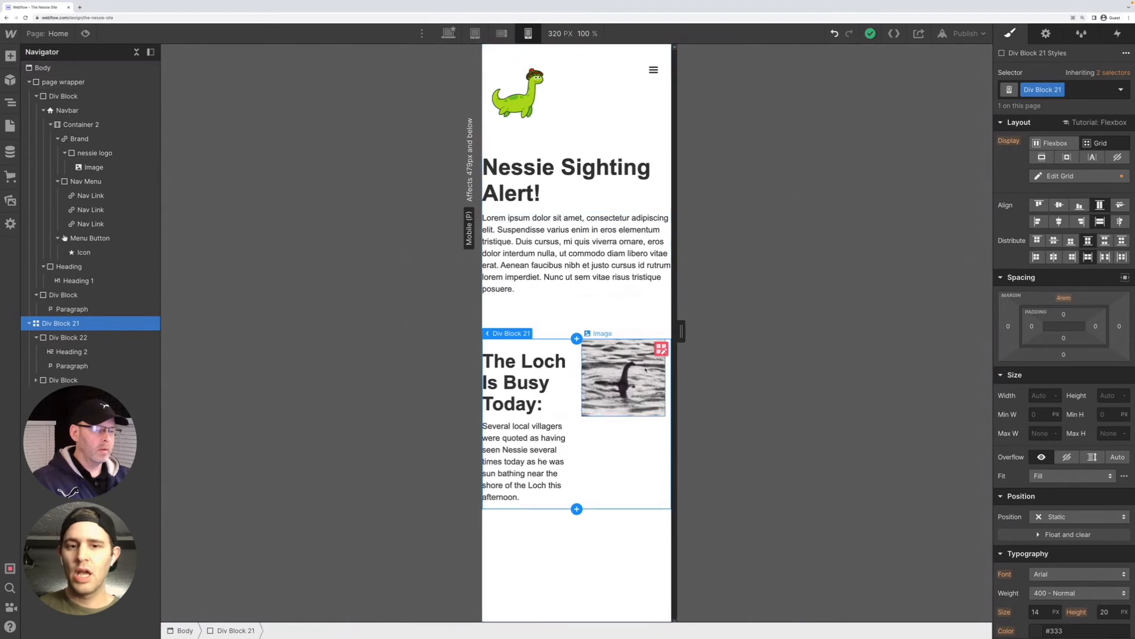
key(shift+2)
key(shift+1)
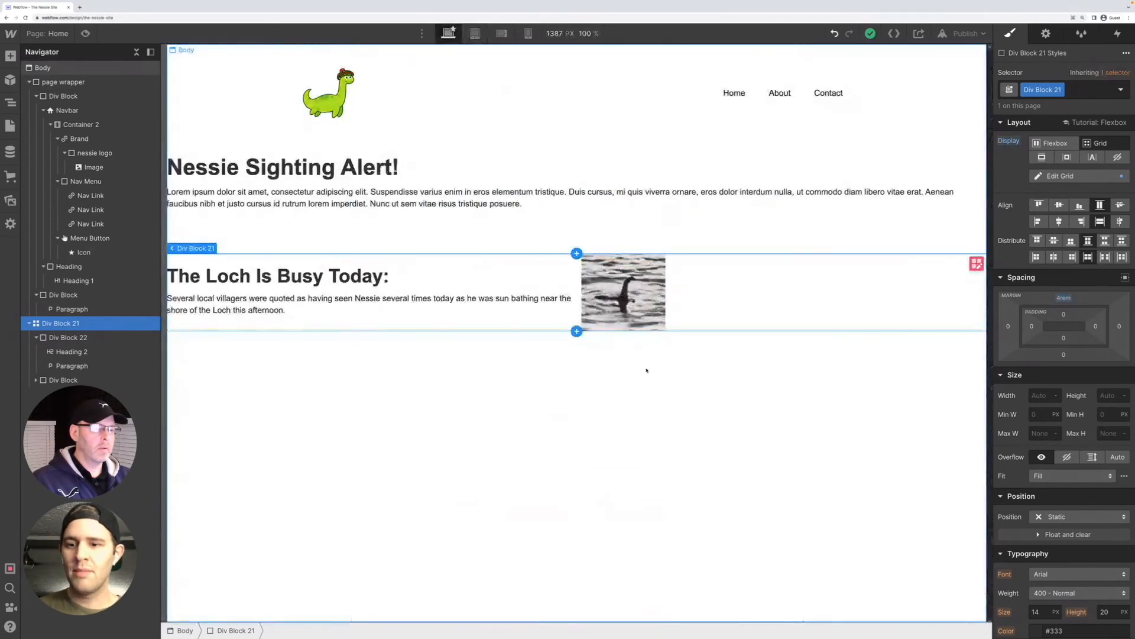
key(shift+4)
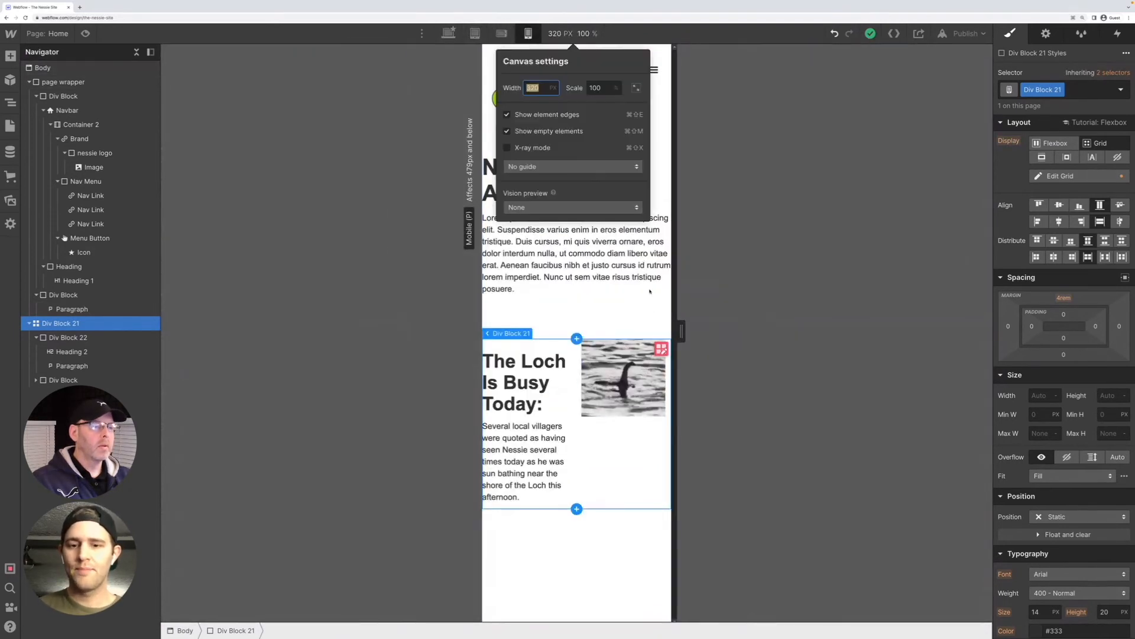
key(Escape)
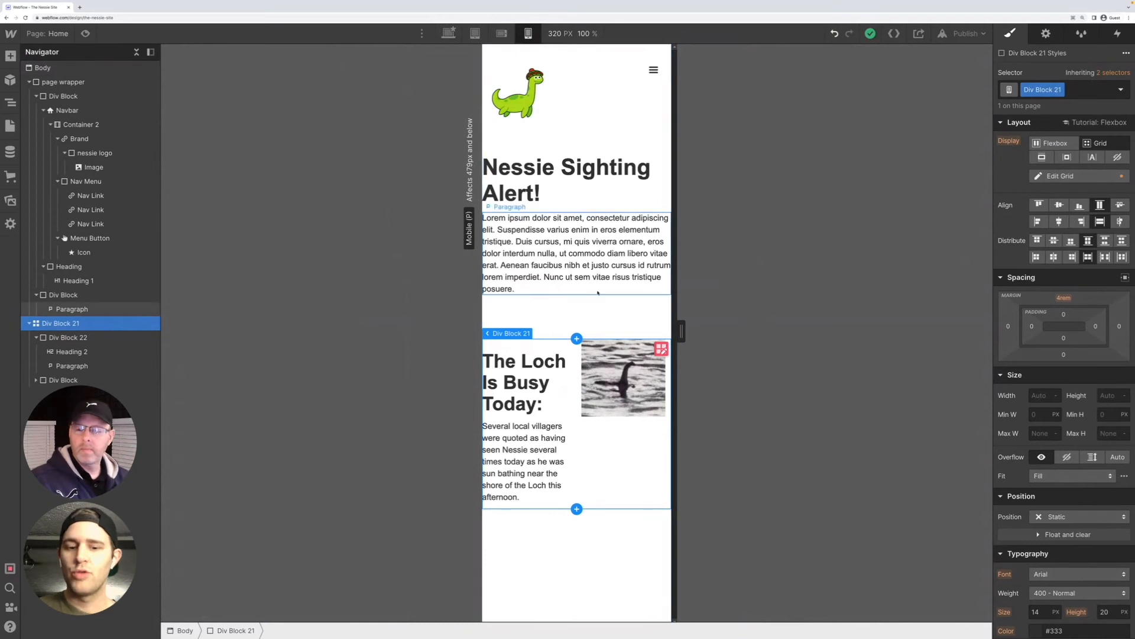
key(shift+1)
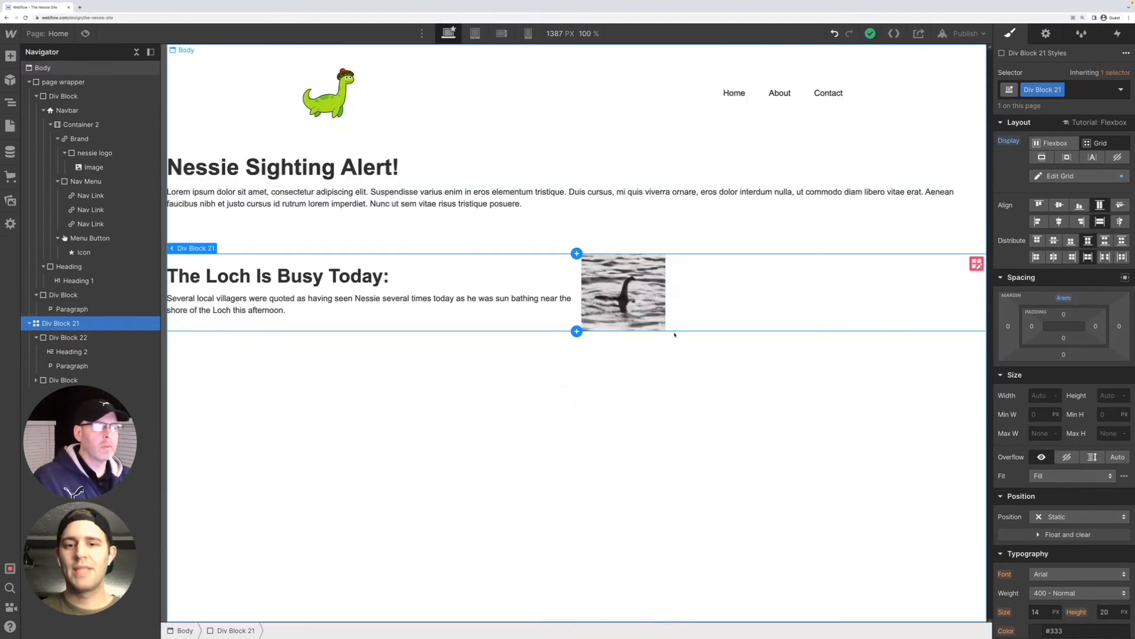
key(shift+4)
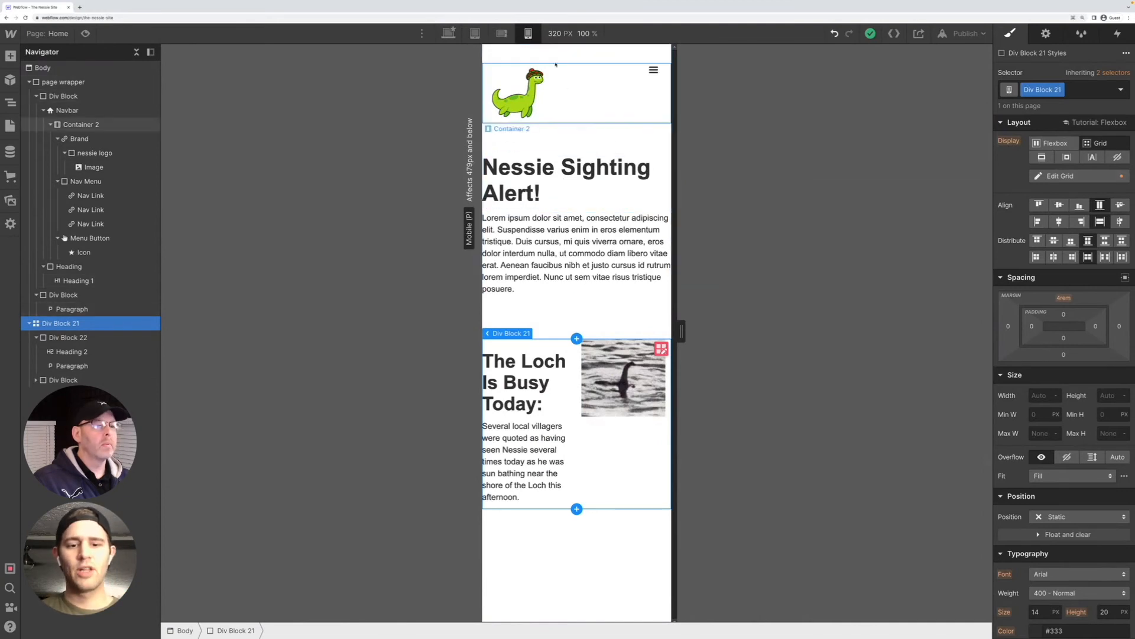
Set the top margin of Div Block 21 to 3 rem at the mobile portrait breakpoint
key(shift+3)
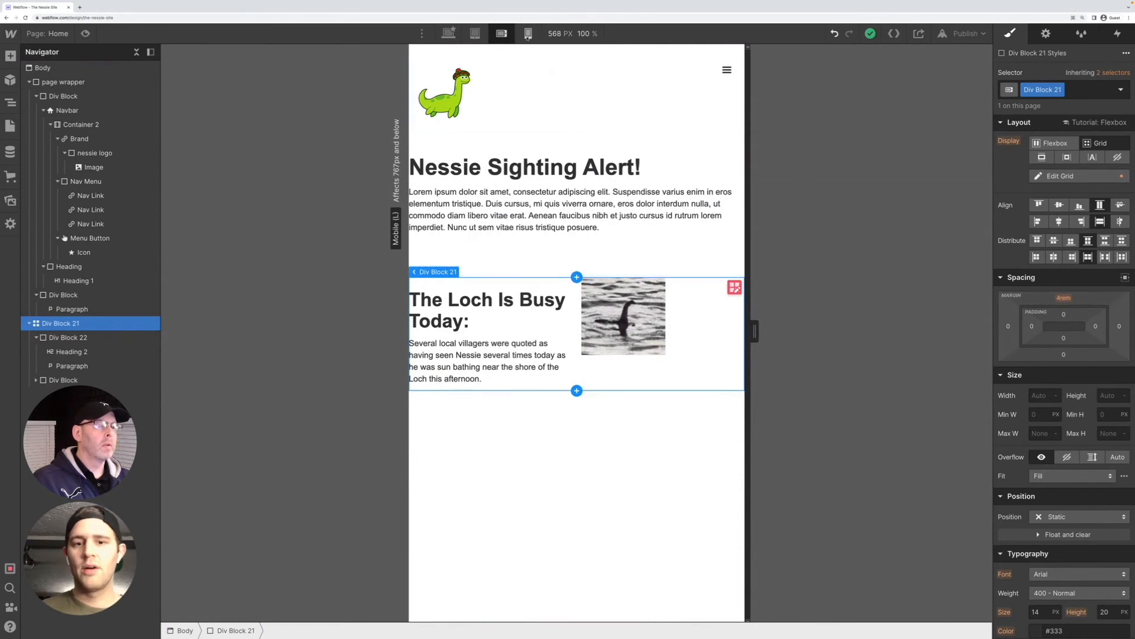
click(528, 33)
click(1062, 298)
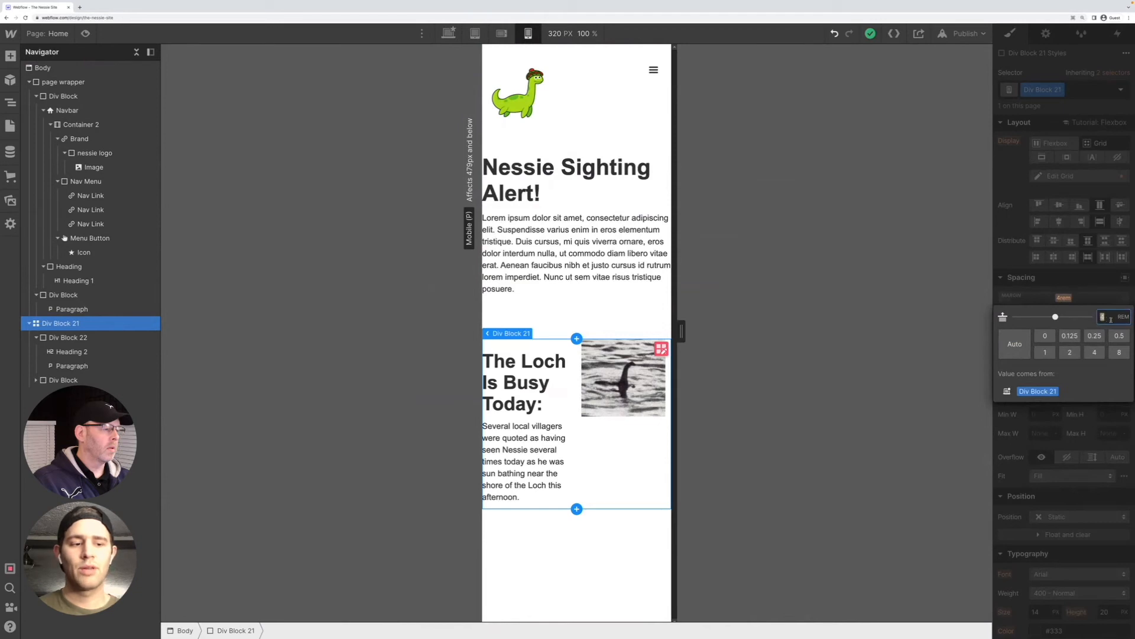
text(3)
key(Return)
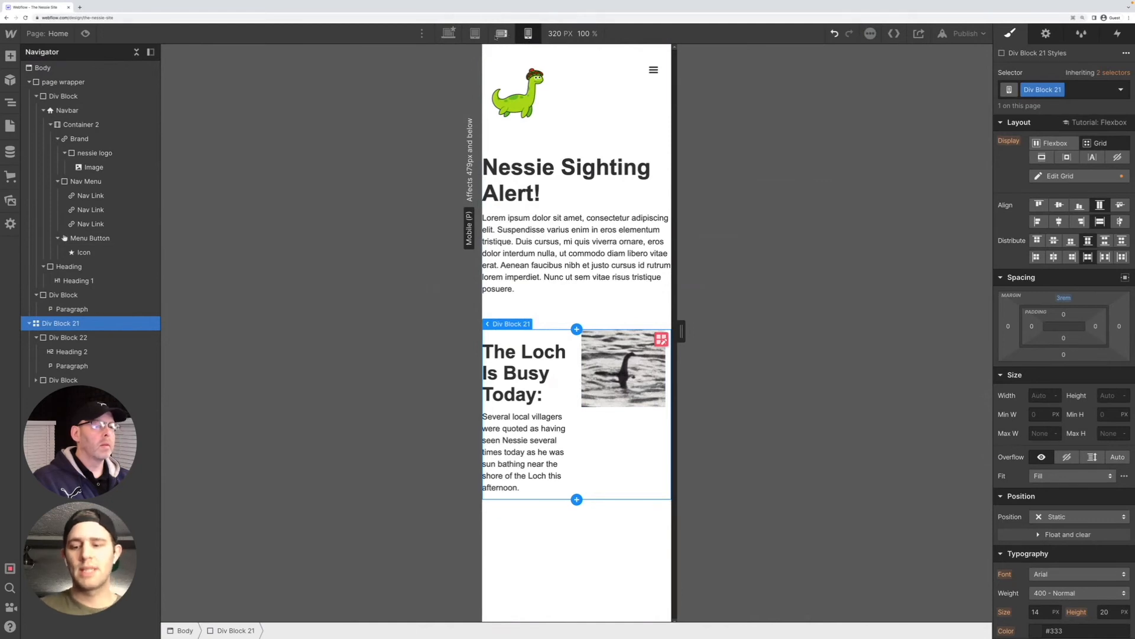
Set the top margin of Div Block 21 to 6 rem at the desktop breakpoint
click(474, 33)
click(448, 33)
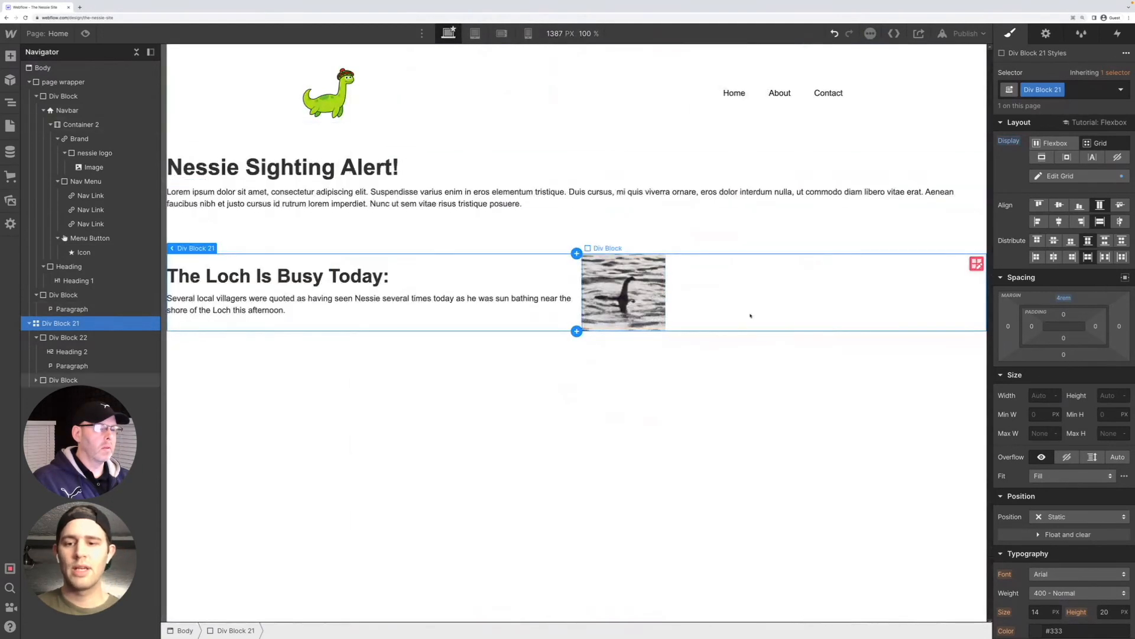
click(1064, 298)
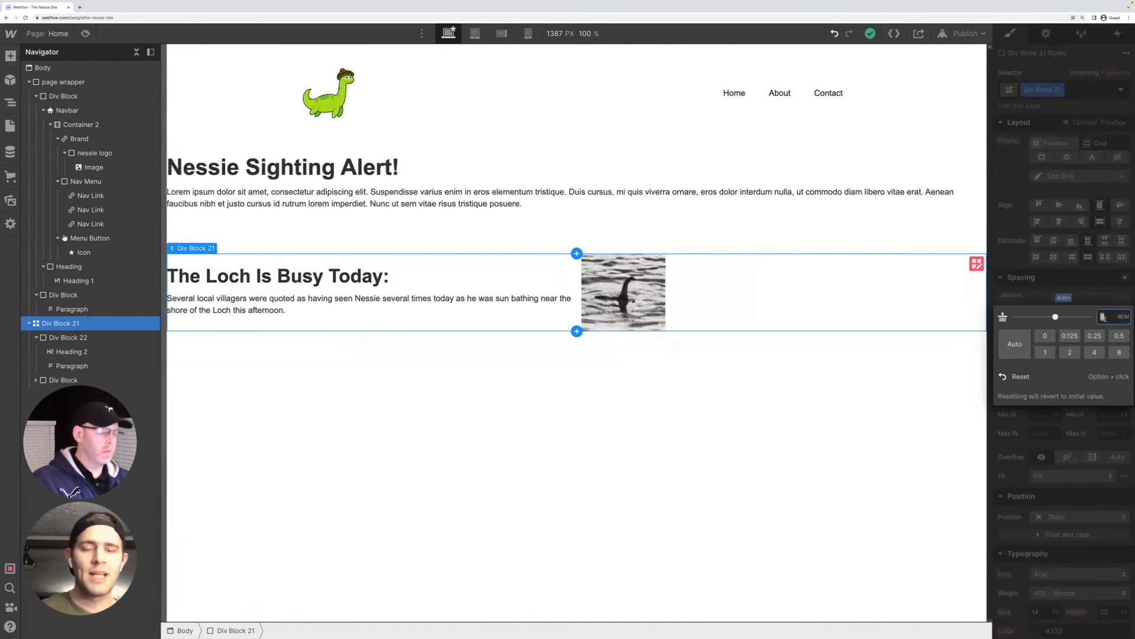
text(6)
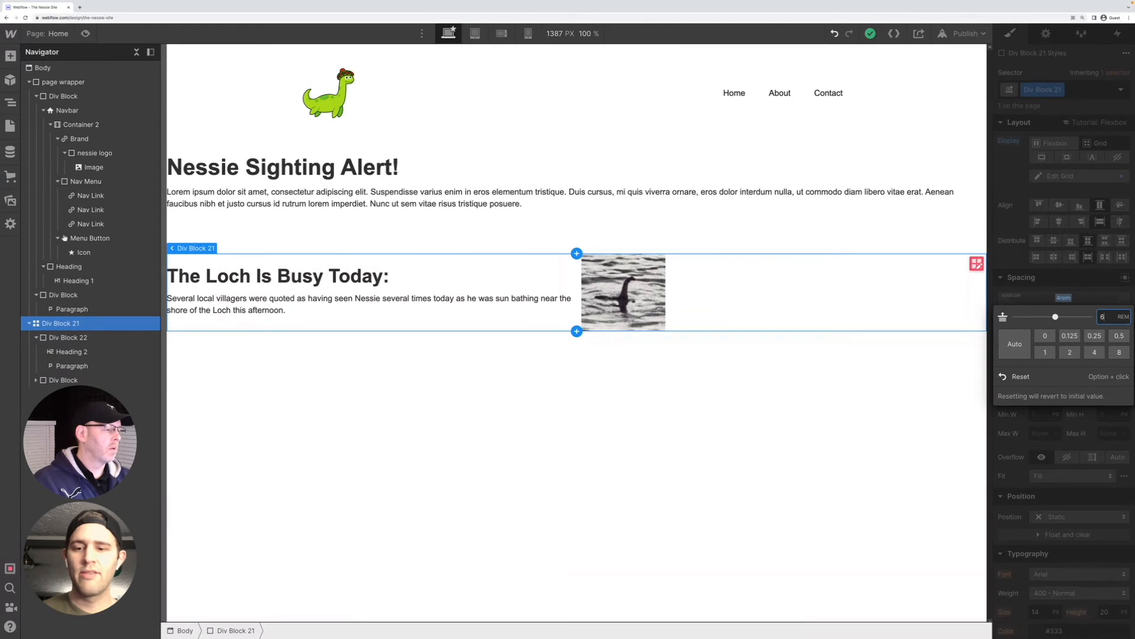
key(Return)
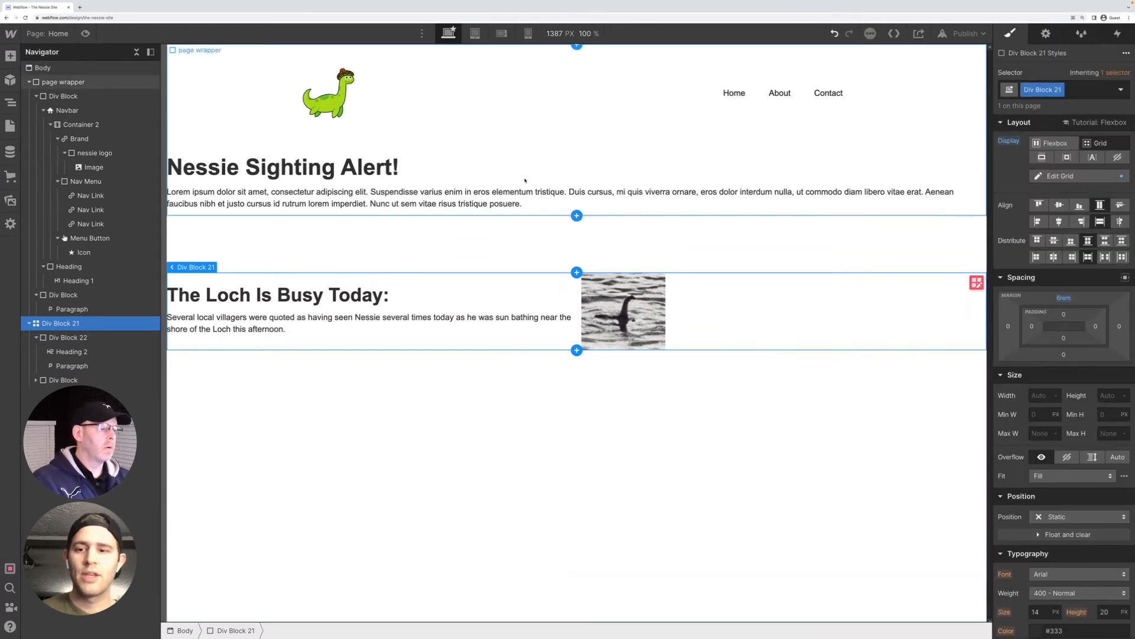
Check the grid block's top spacing at the tablet, mobile landscape and mobile portrait breakpoints, then return to desktop
click(475, 33)
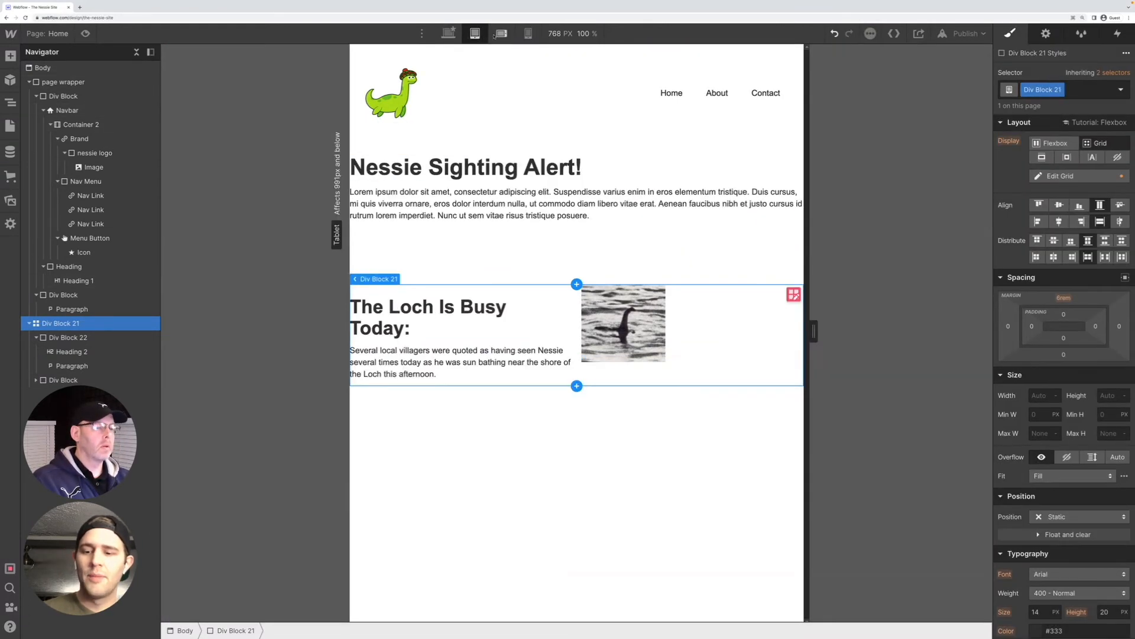
click(501, 34)
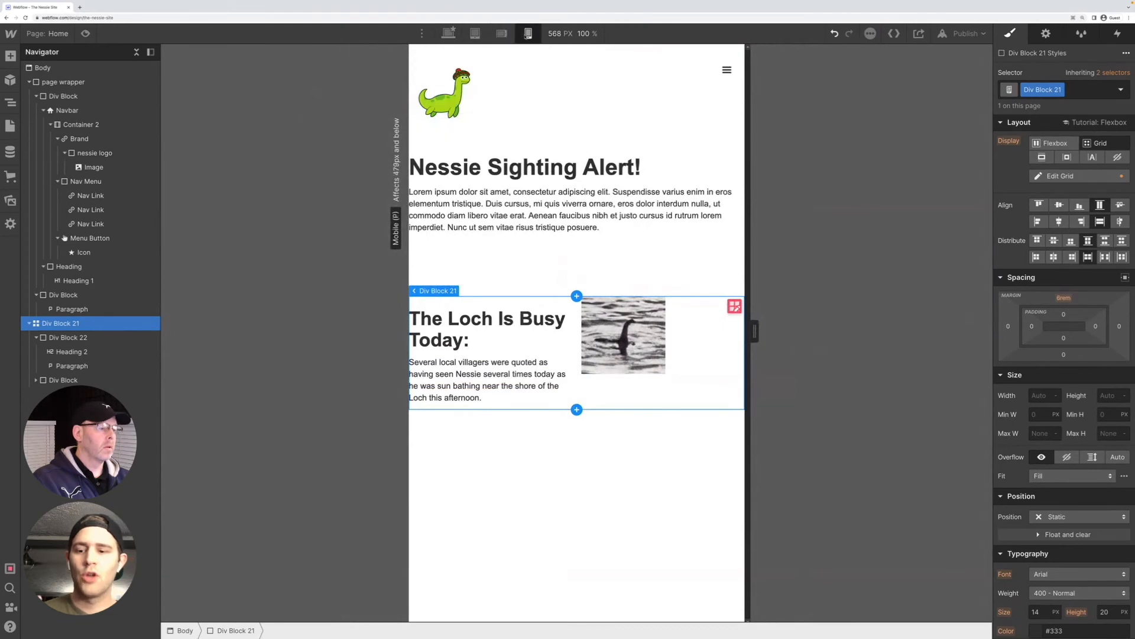
click(528, 33)
click(502, 34)
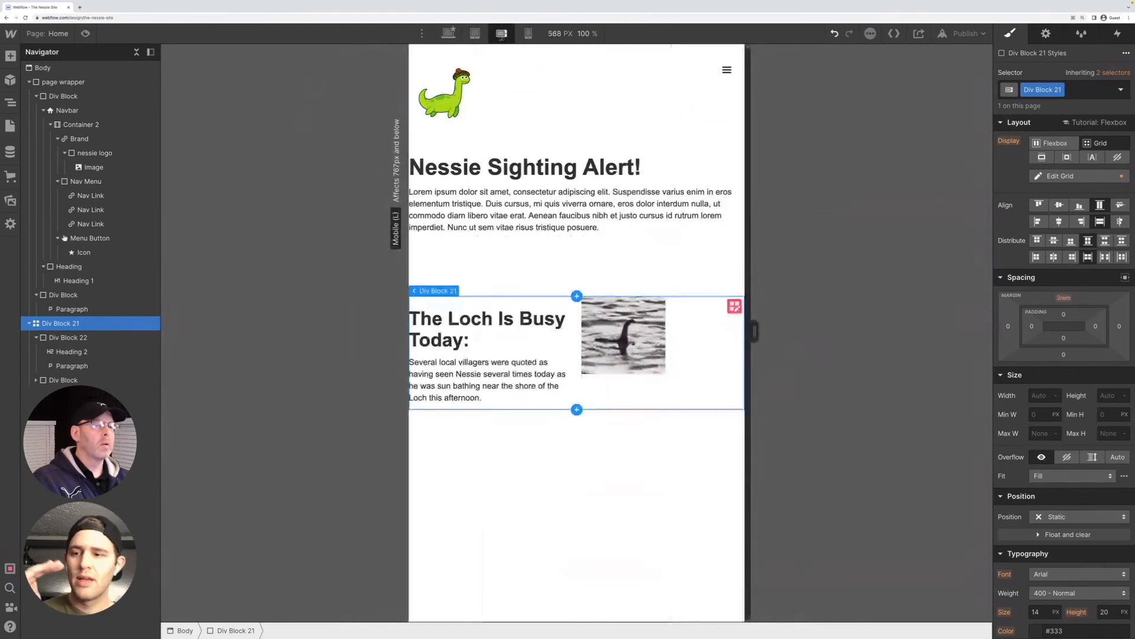
click(475, 34)
click(448, 34)
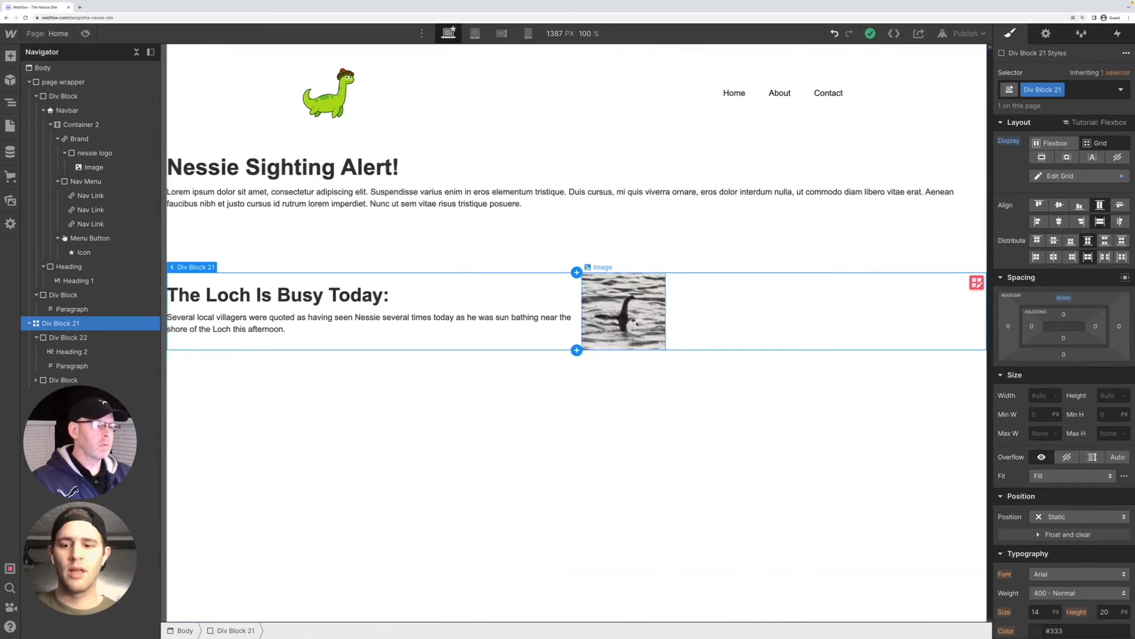
Justify the div block containing the Loch image to the center of its grid cell
click(645, 321)
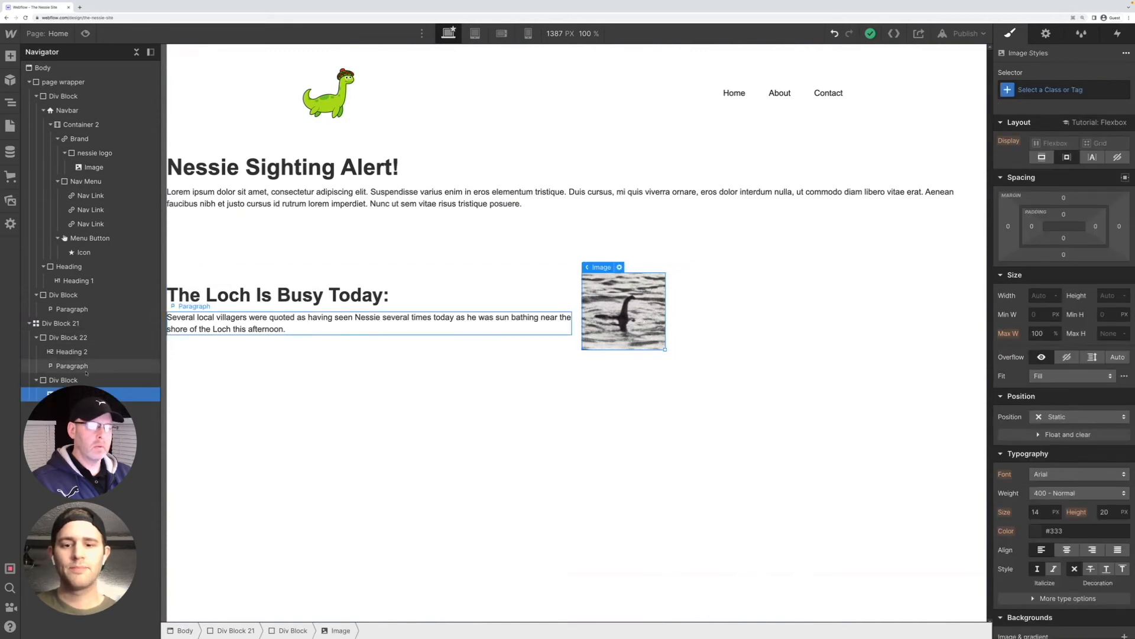
click(66, 380)
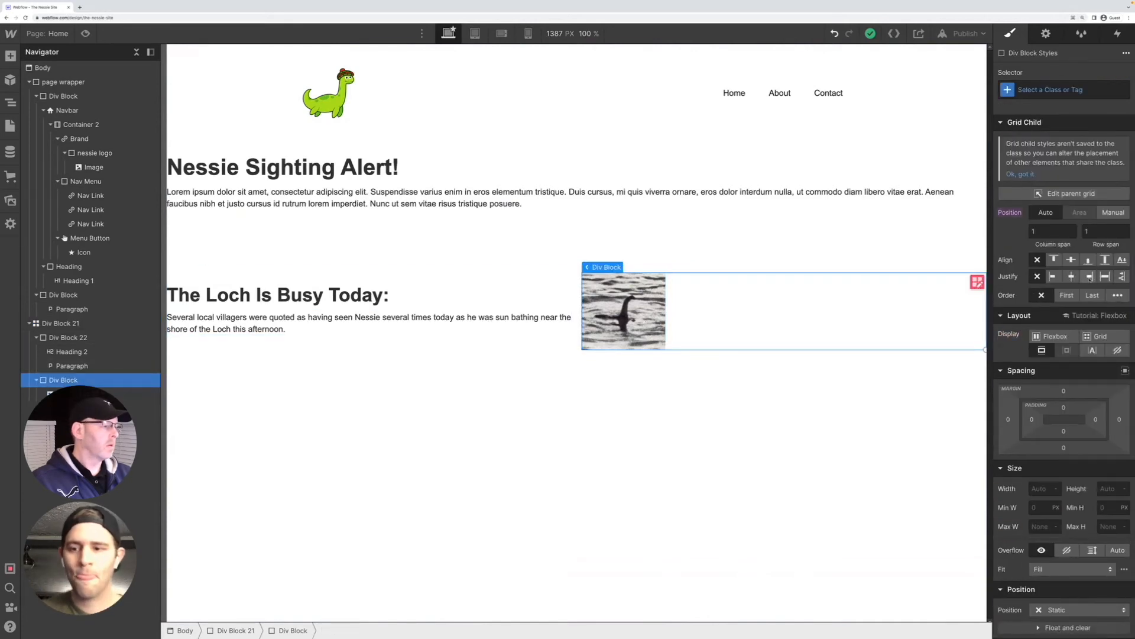
click(1070, 276)
click(766, 461)
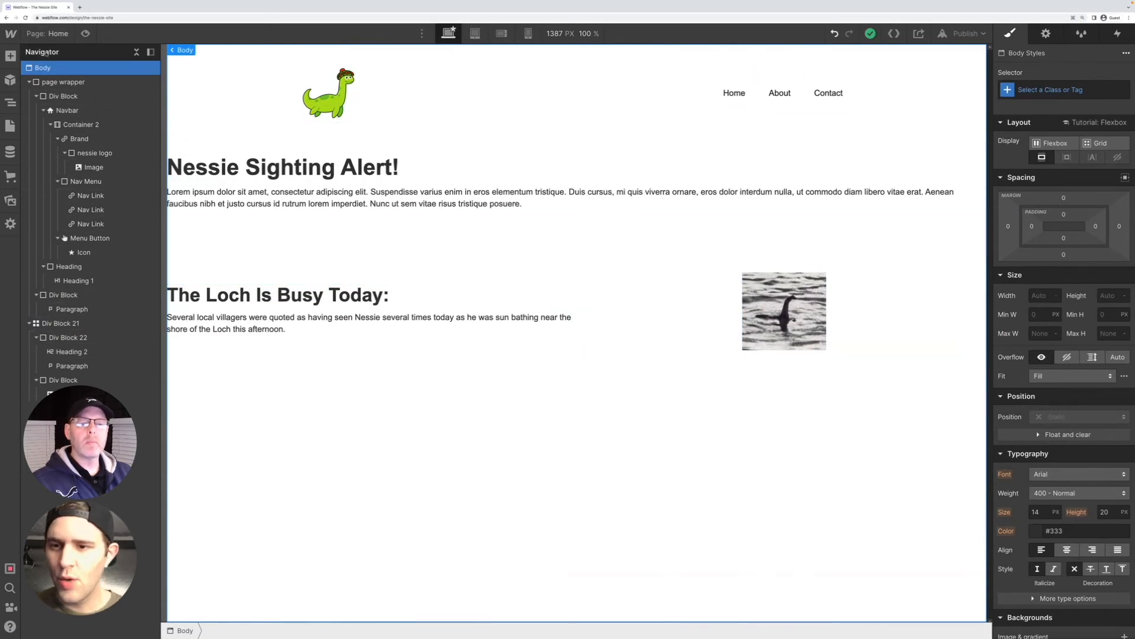
Collapse the element tree and nest Div Block 21 inside the page wrapper as its last child
click(136, 52)
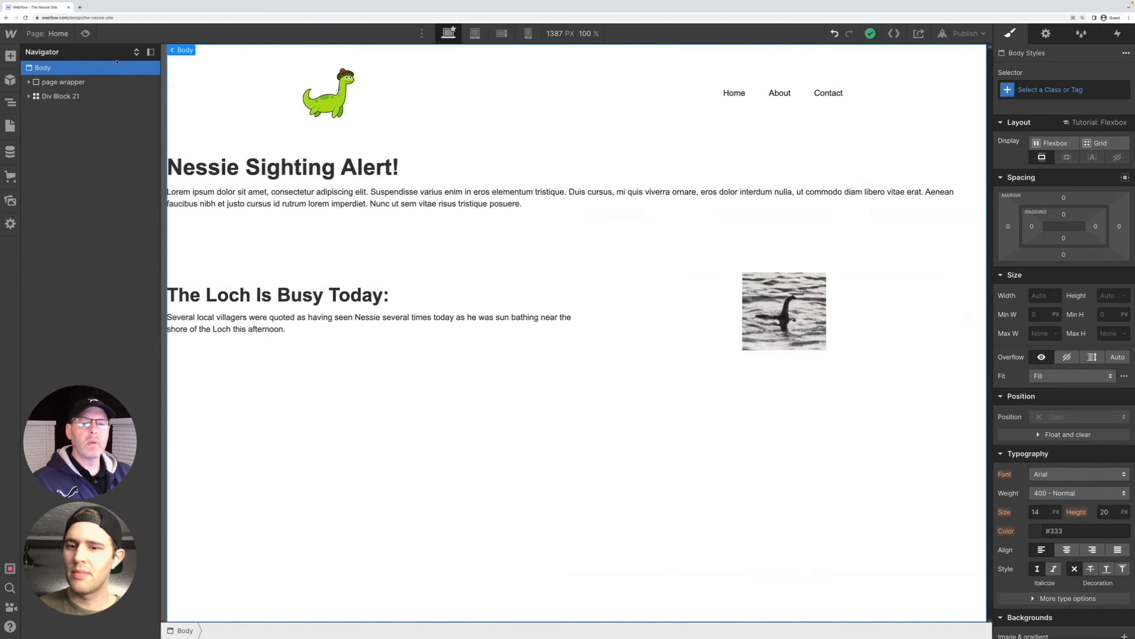
click(29, 82)
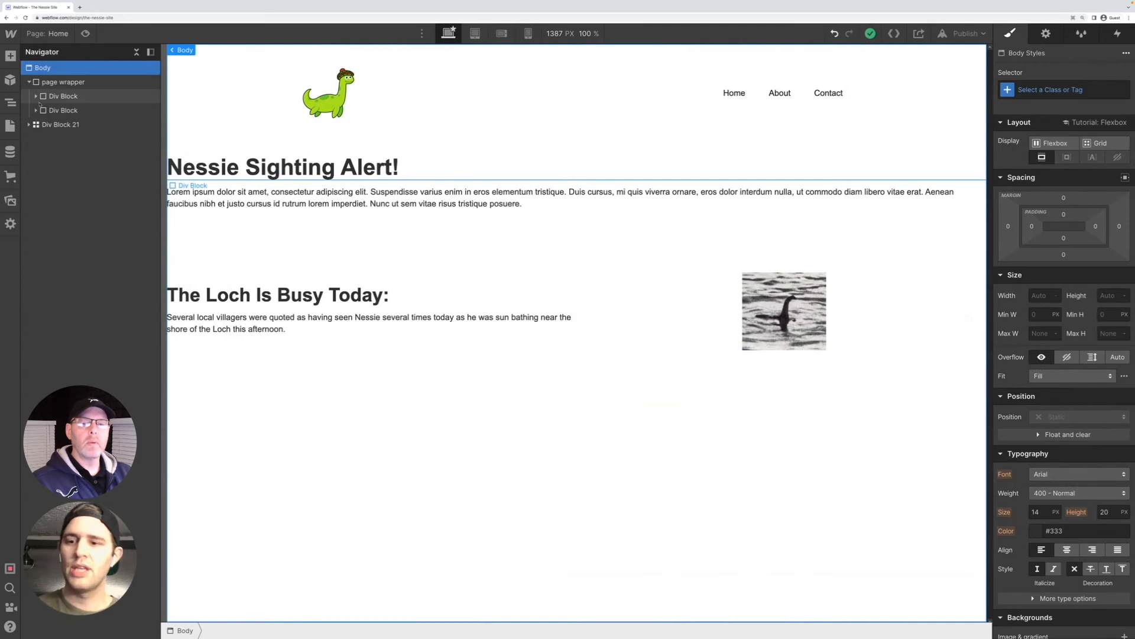
drag(37, 125, 52, 125)
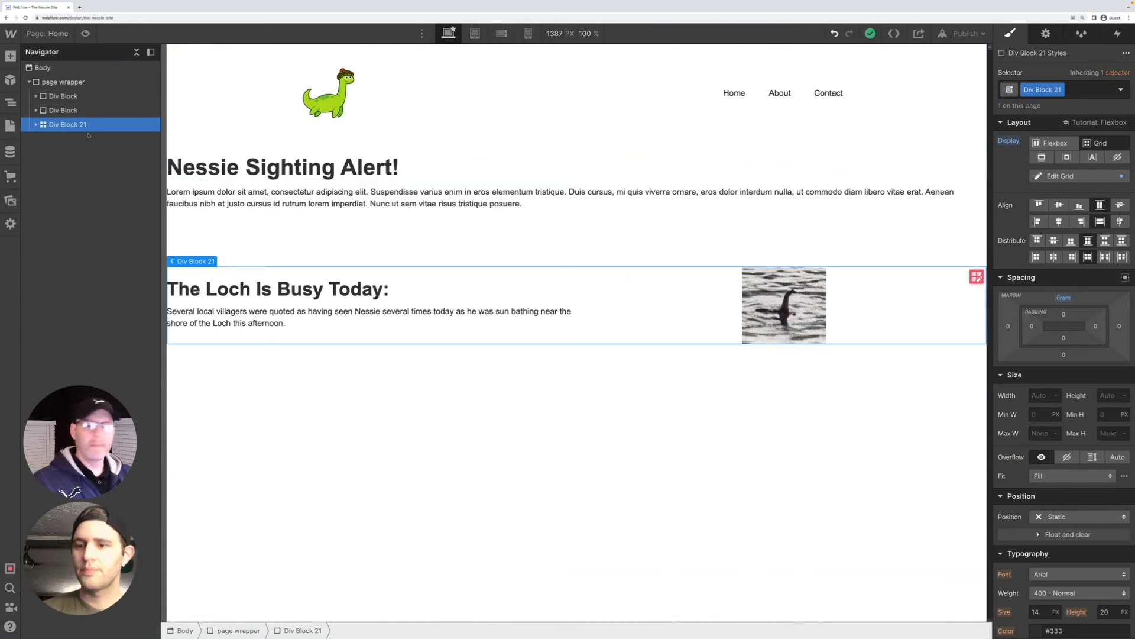
Expand the blocks inside the page wrapper and examine the nesting of Div Block 21, Div Block 22 and the image block
click(36, 96)
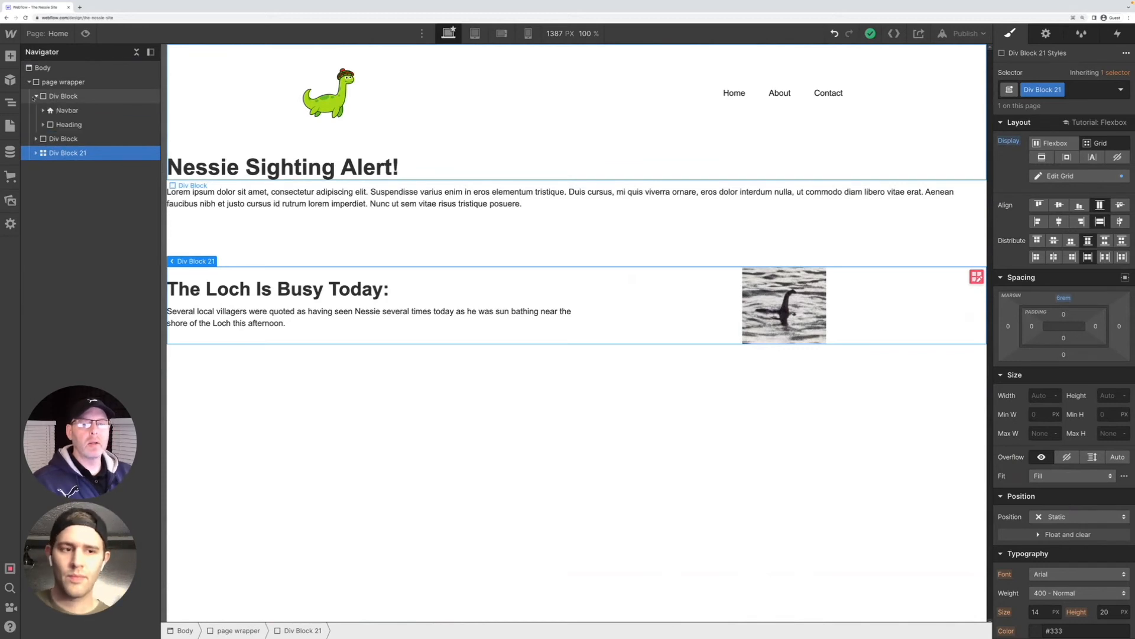
click(36, 138)
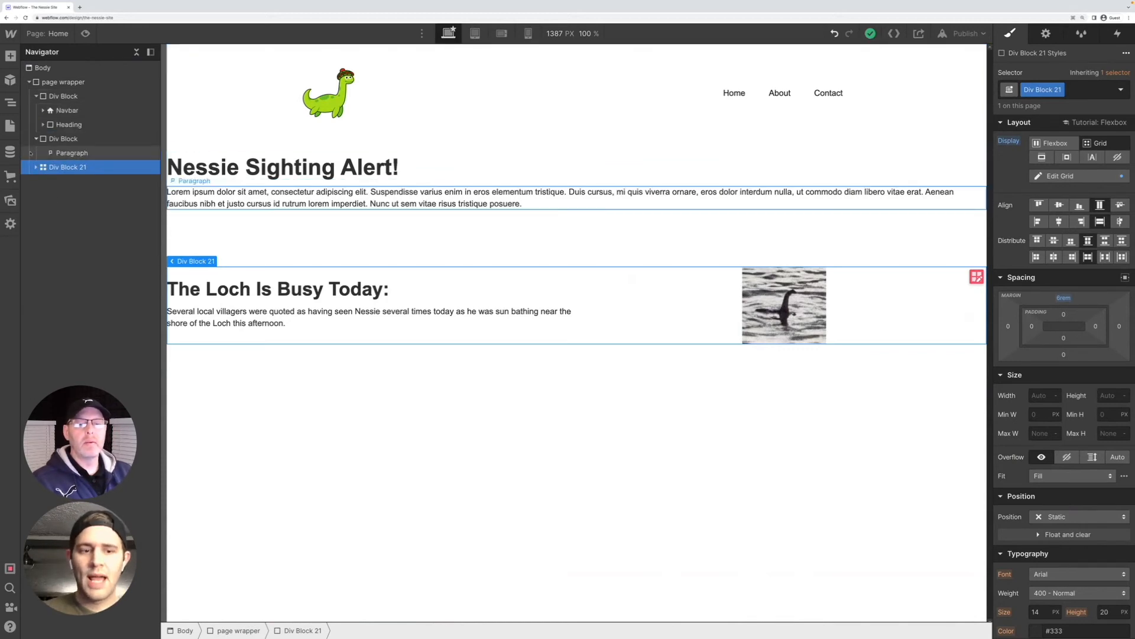
click(36, 167)
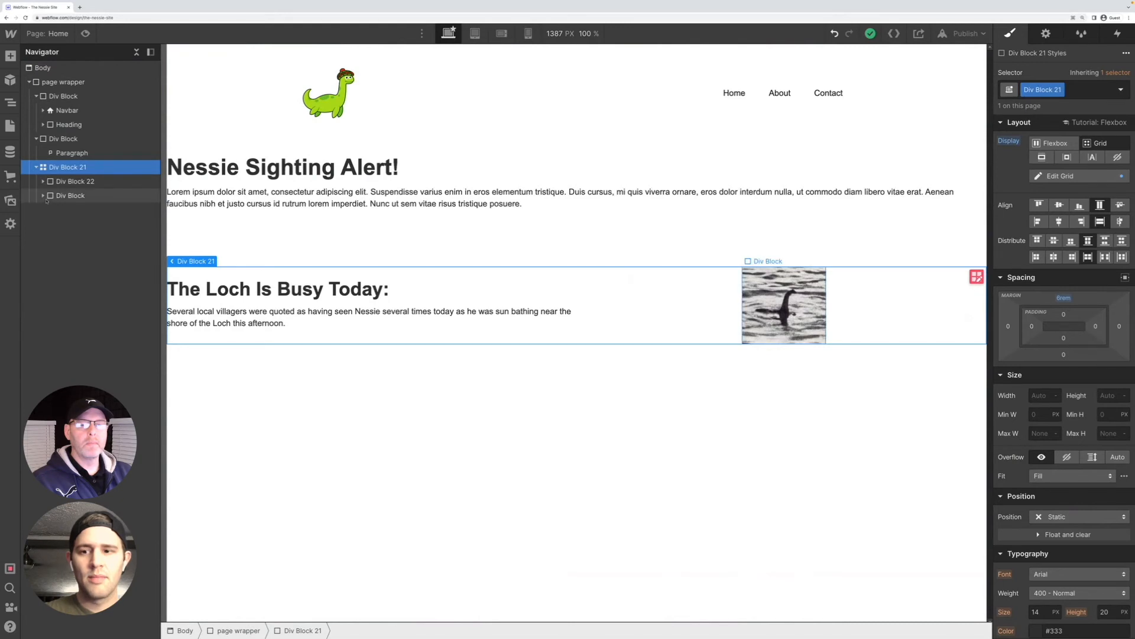
click(43, 181)
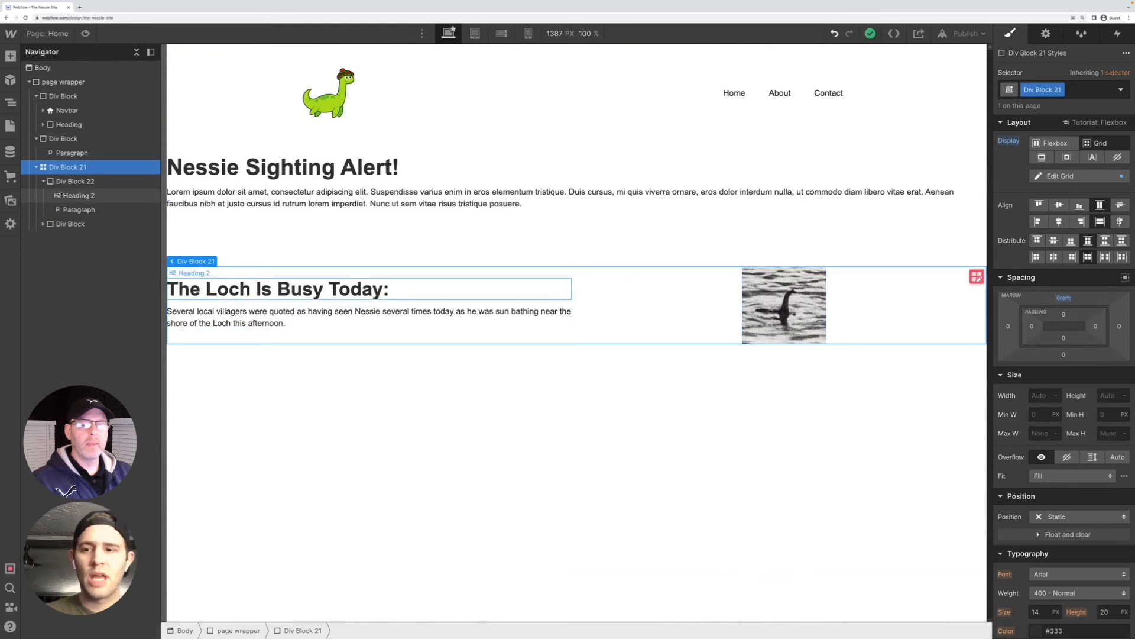
click(43, 225)
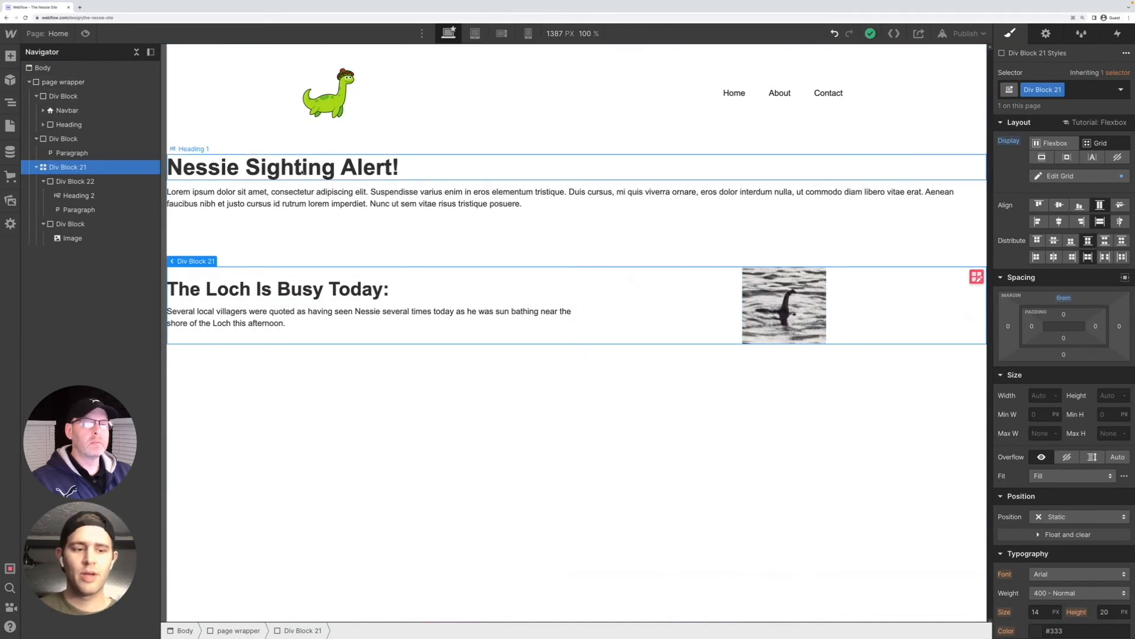
click(66, 196)
click(75, 182)
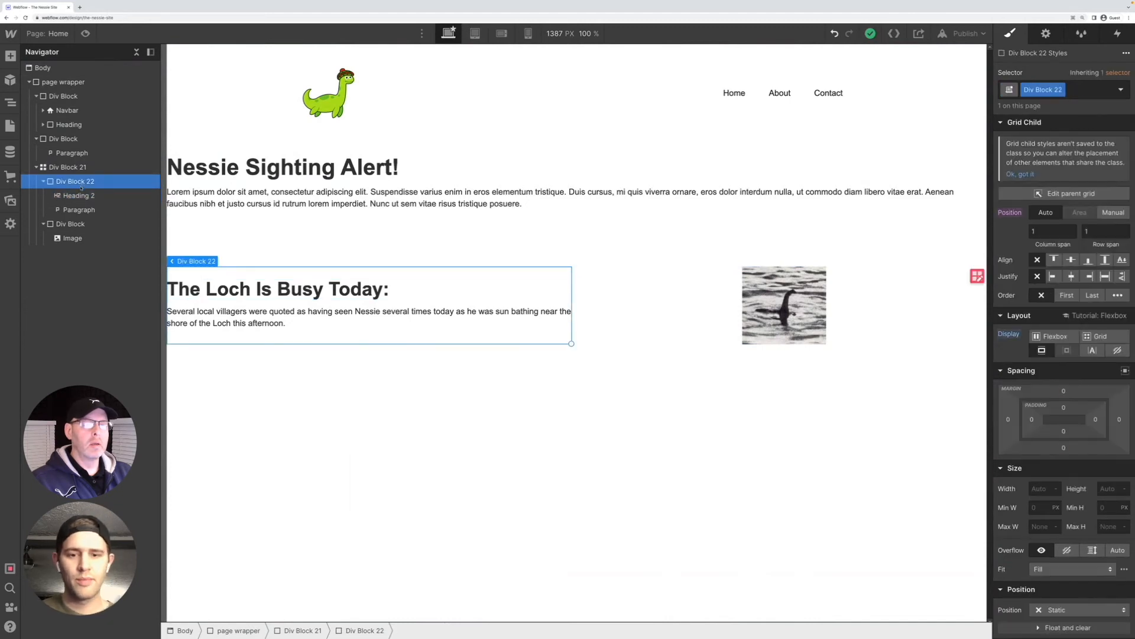
click(61, 168)
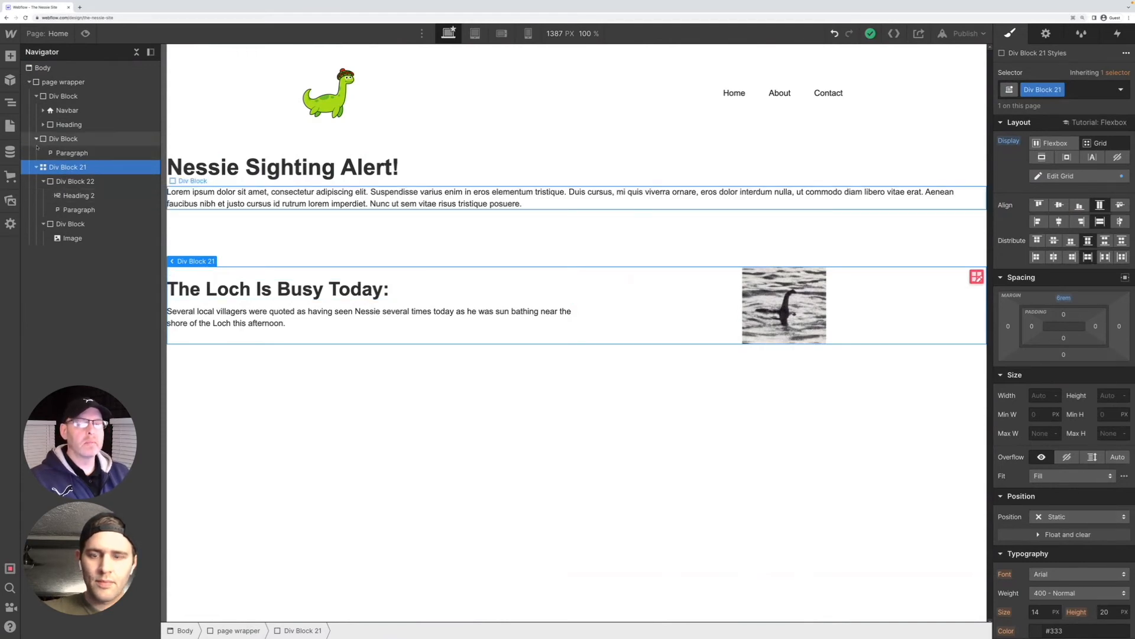
Move the lorem ipsum paragraph into Div Block 22, directly below the "The Loch Is Busy Today:" heading
click(69, 154)
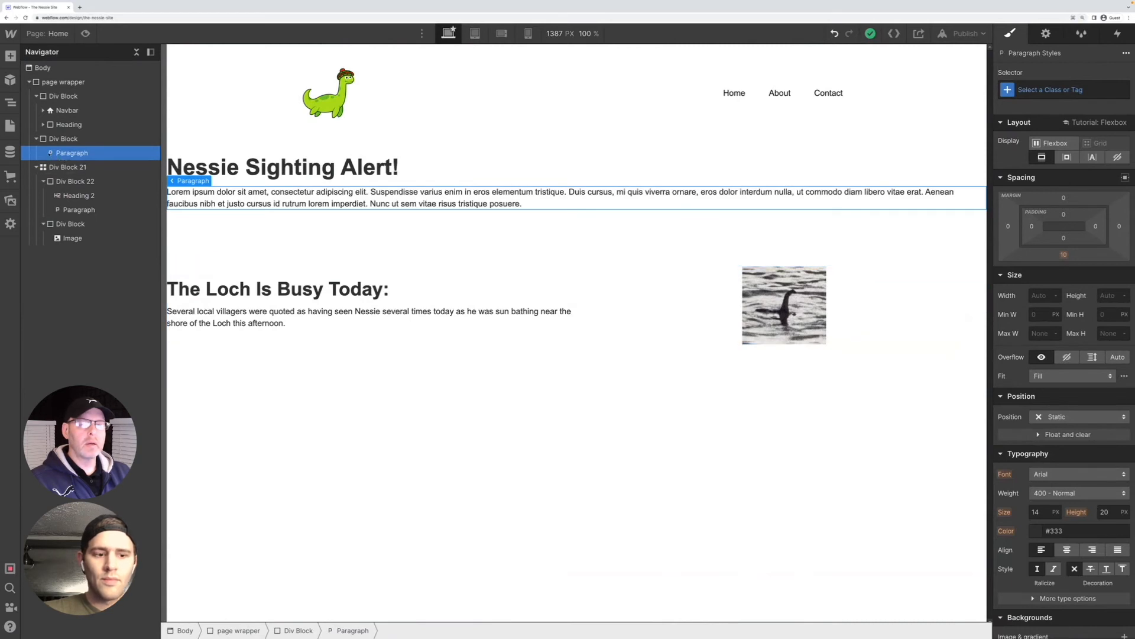
drag(49, 157, 57, 202)
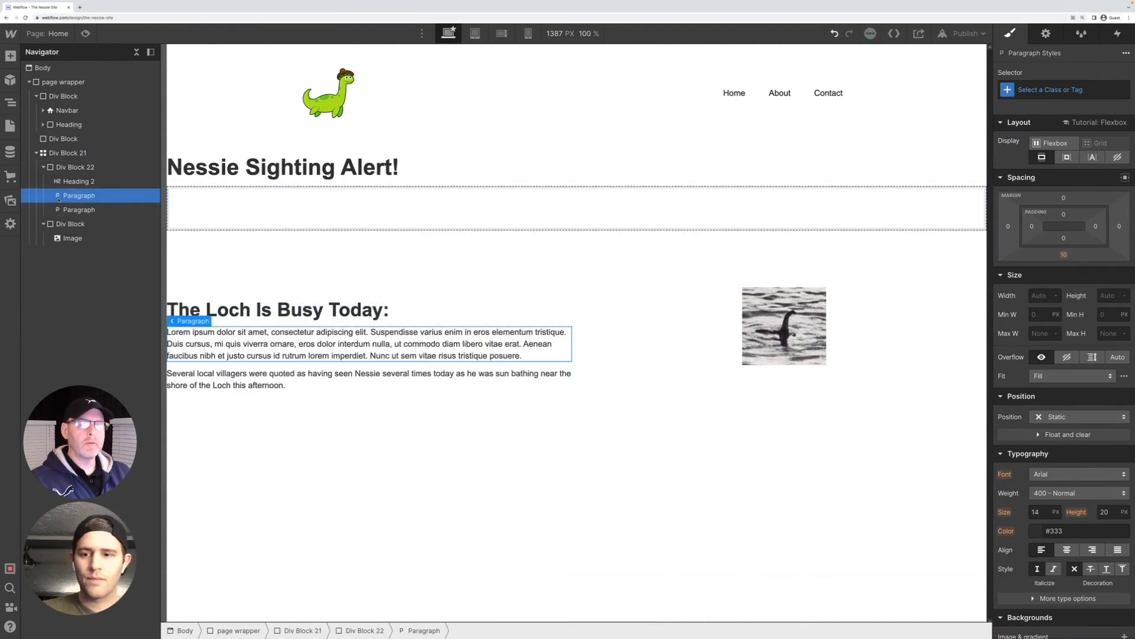
mouse_move(65, 190)
mouse_down()
mouse_move(62, 241)
mouse_move(52, 152)
mouse_move(37, 152)
mouse_move(51, 135)
mouse_move(51, 93)
mouse_move(58, 207)
mouse_up()
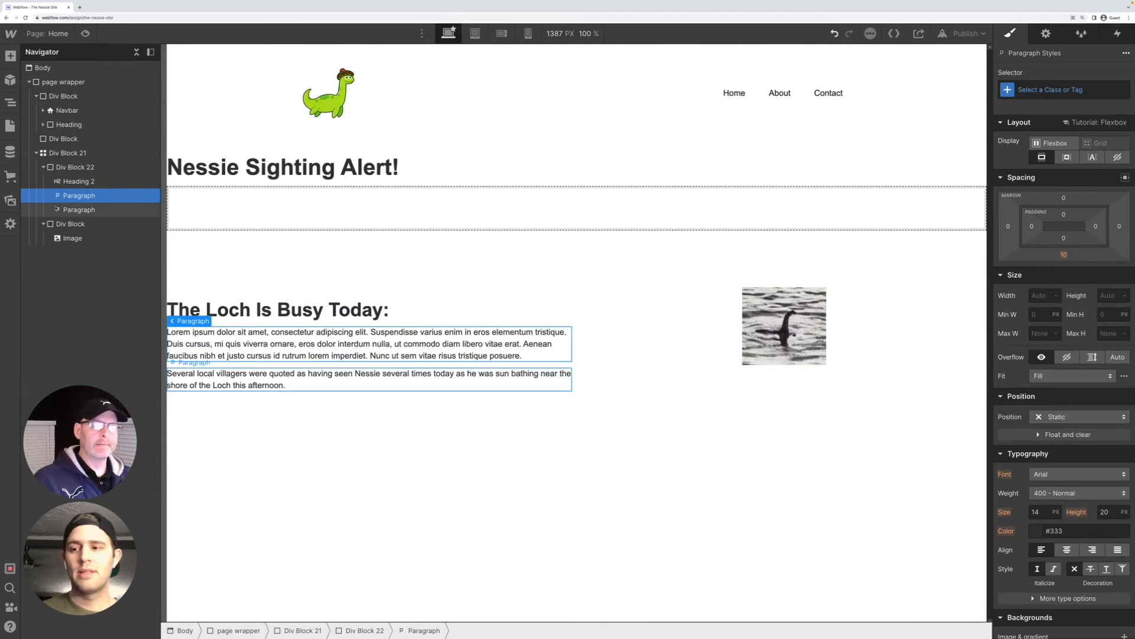
mouse_move(56, 195)
mouse_down()
mouse_move(50, 214)
mouse_move(48, 191)
mouse_up()
Add a new empty div block to the Body, below the page wrapper
click(11, 57)
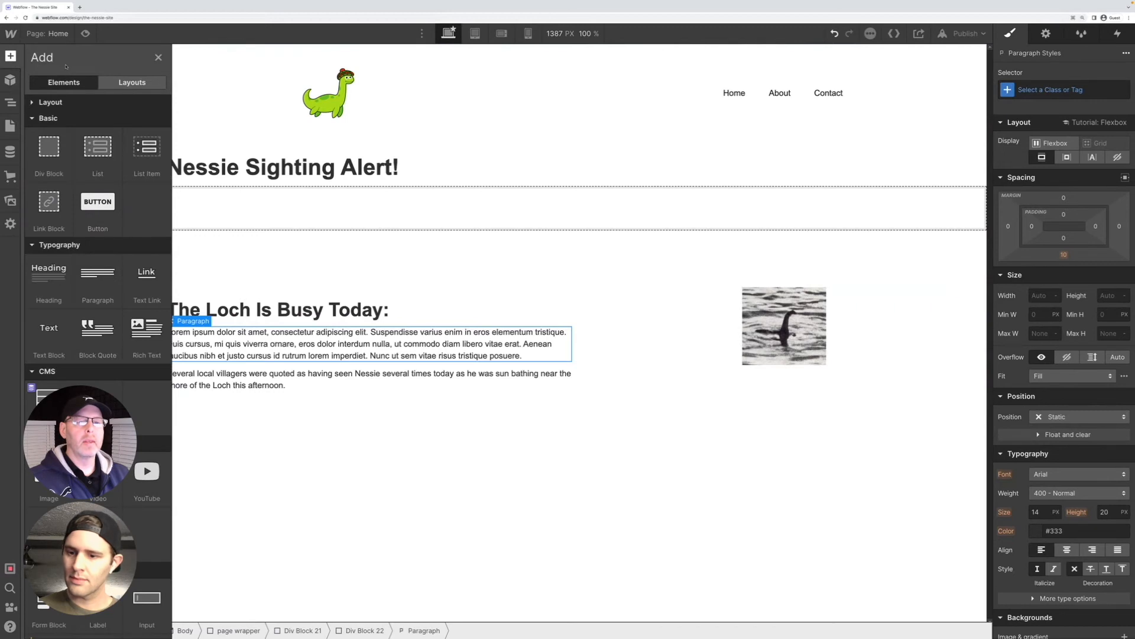
click(292, 246)
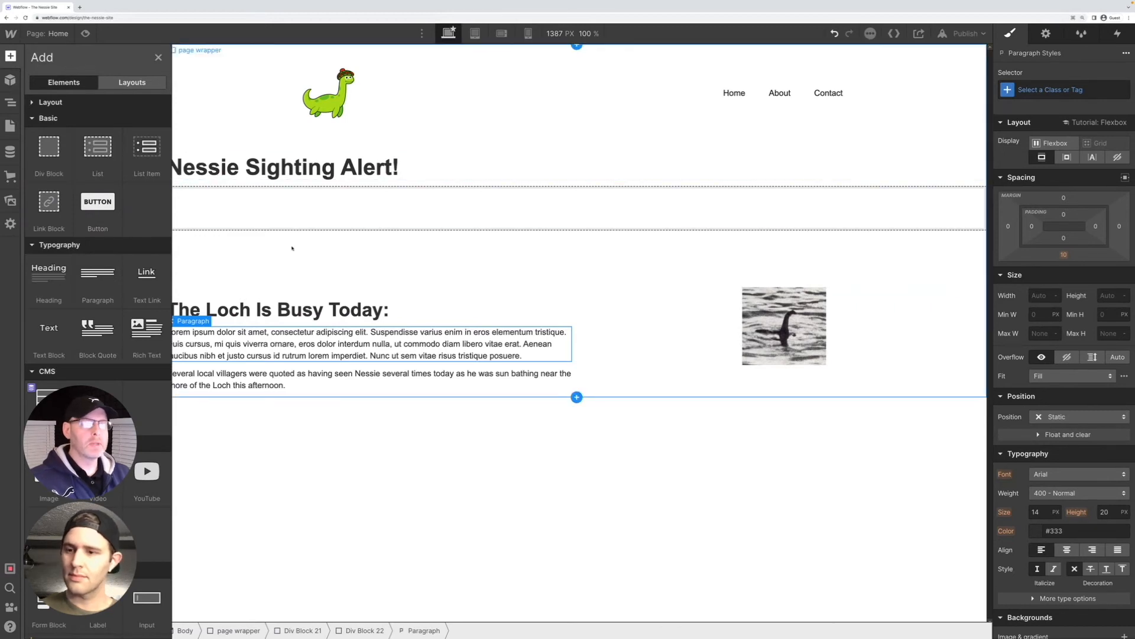
click(258, 205)
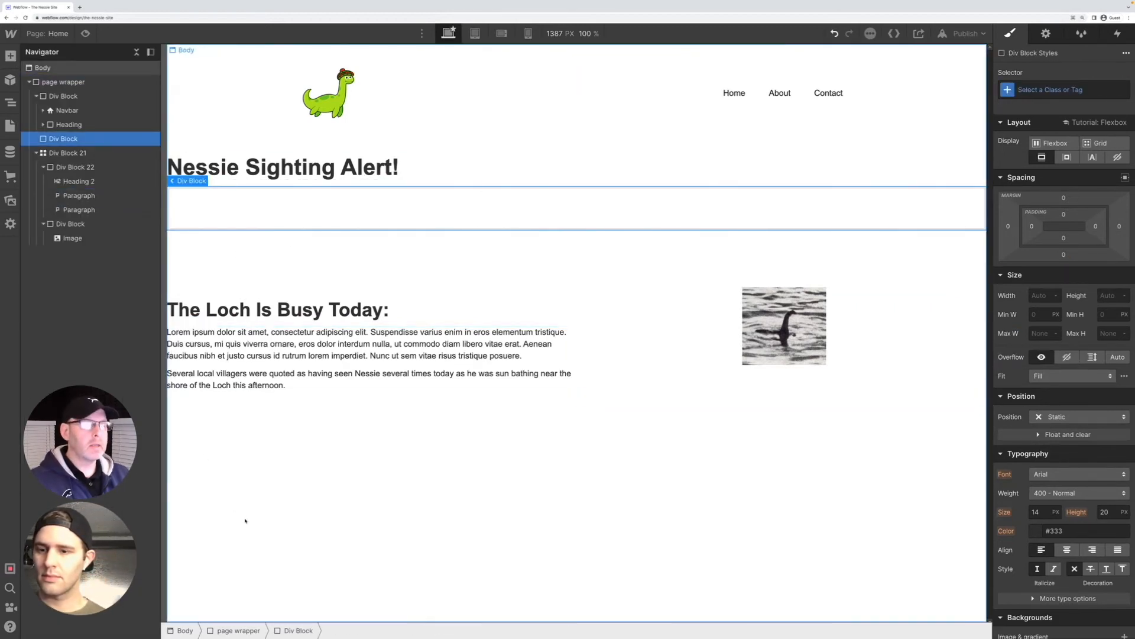
click(259, 502)
key(ctrl+e)
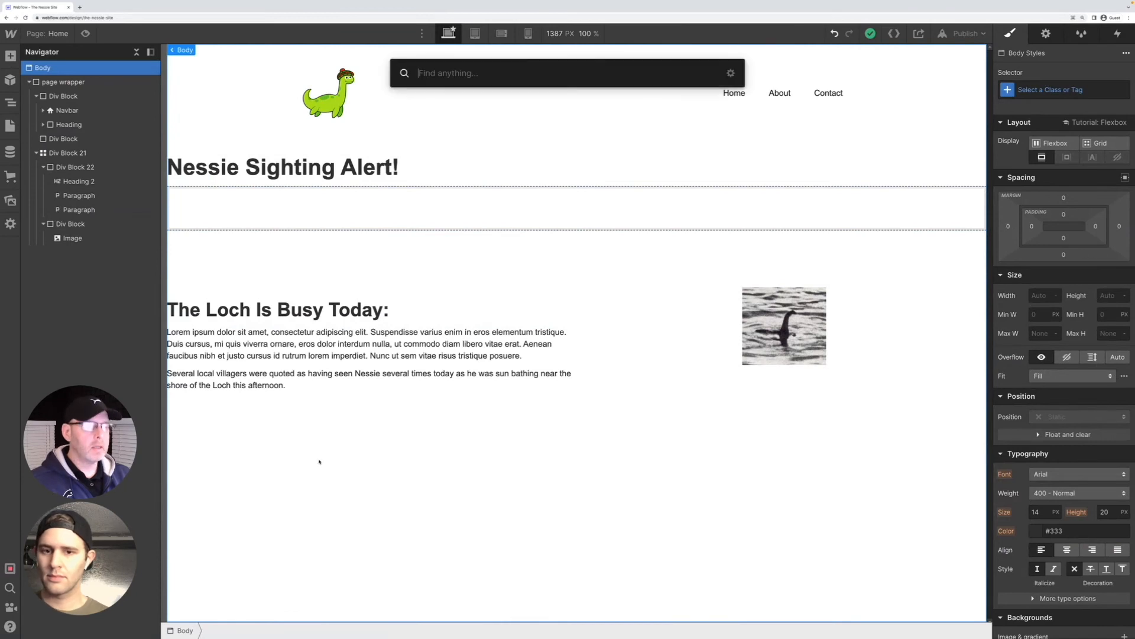
text(div)
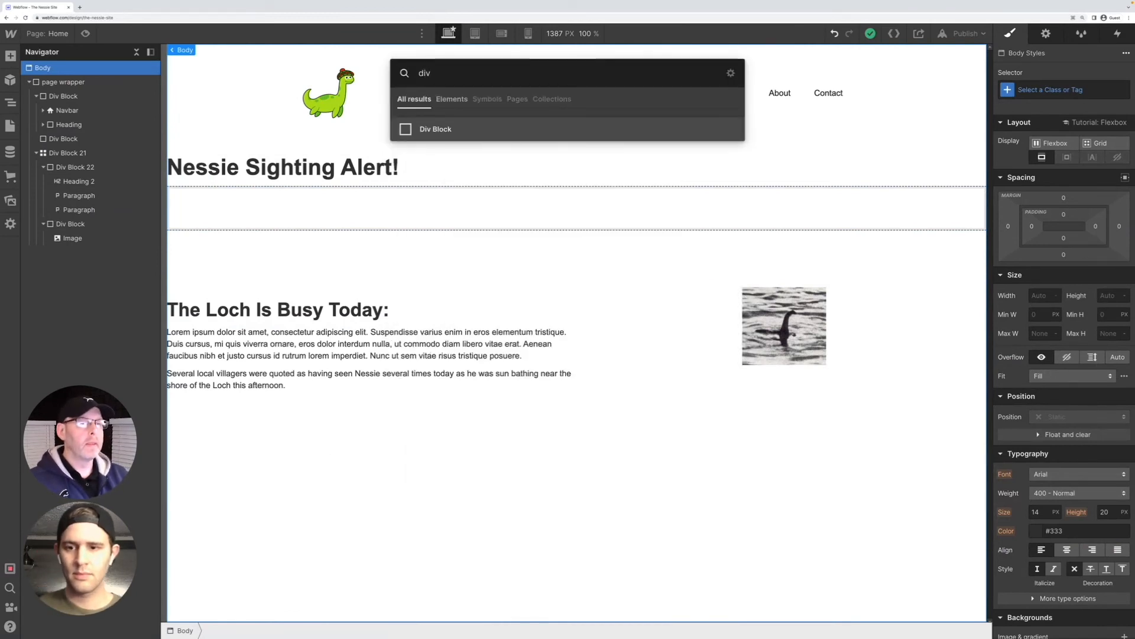
key(Return)
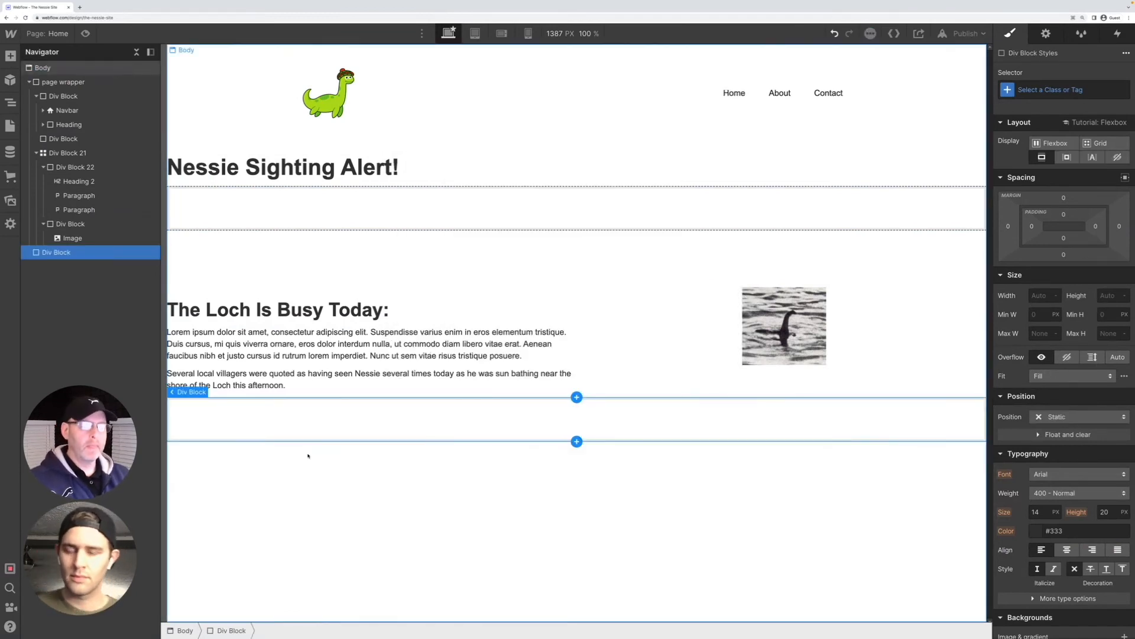
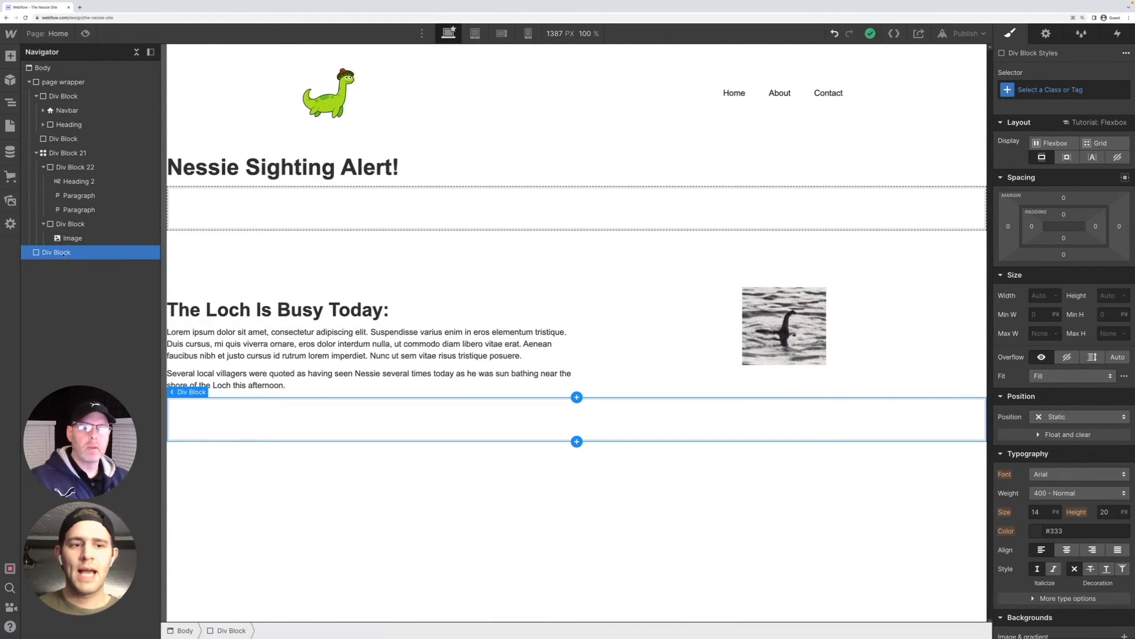
Give the new empty div block below the page wrapper the class section-nessieform
click(1040, 90)
text(ti)
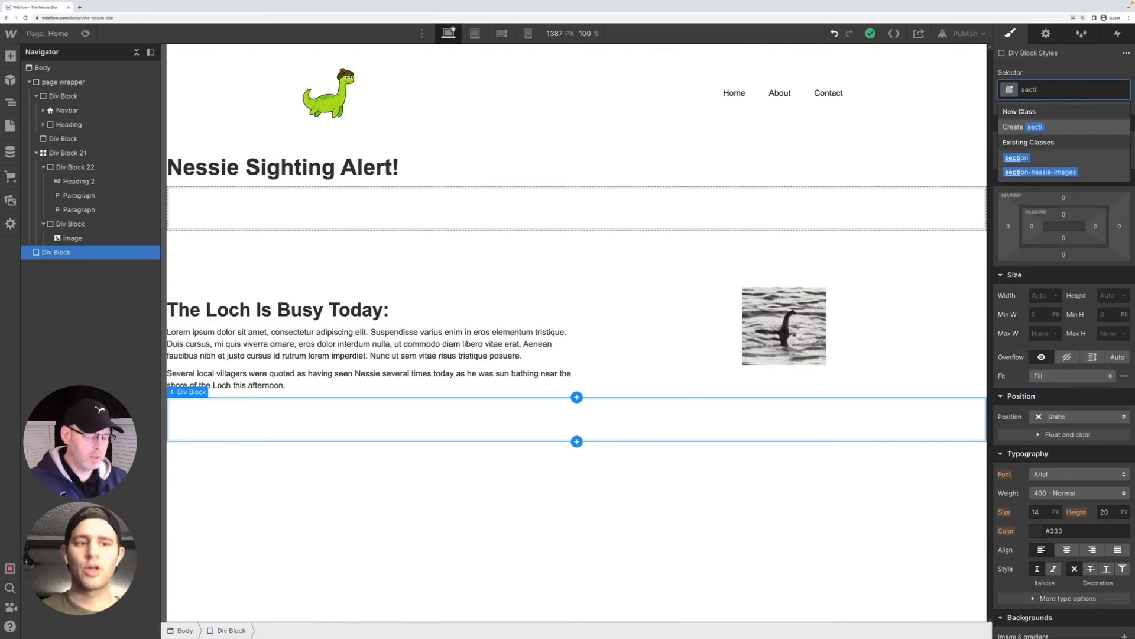
text(on-nessie)
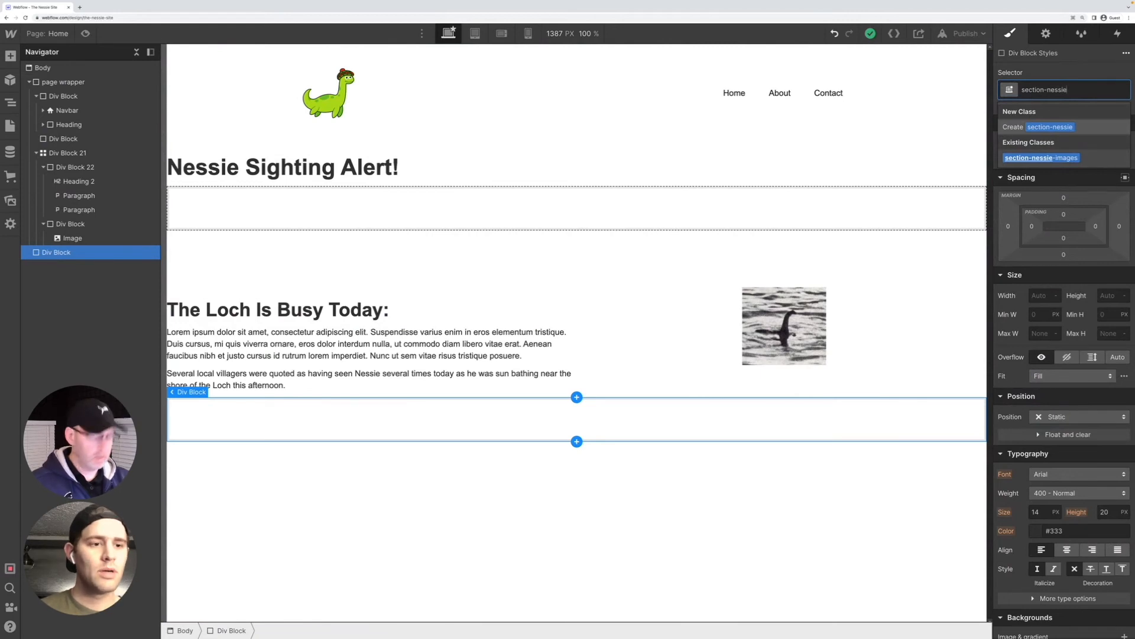
text(form)
key(Return)
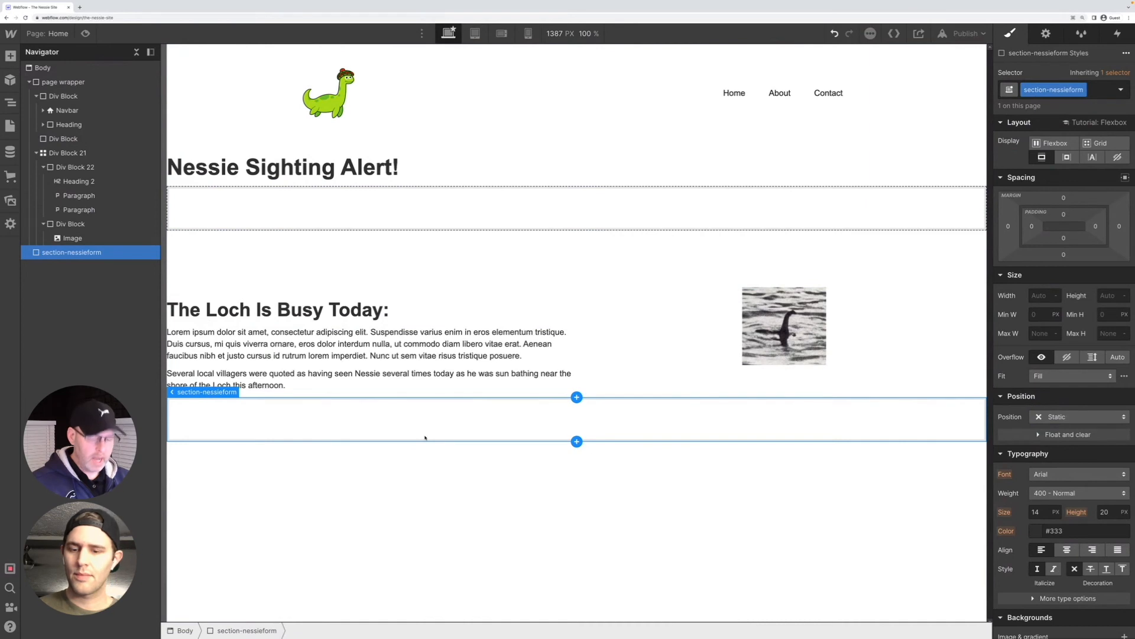
Add a div block inside section-nessieform and give it the class form-wrapper
key(super+e)
text(div)
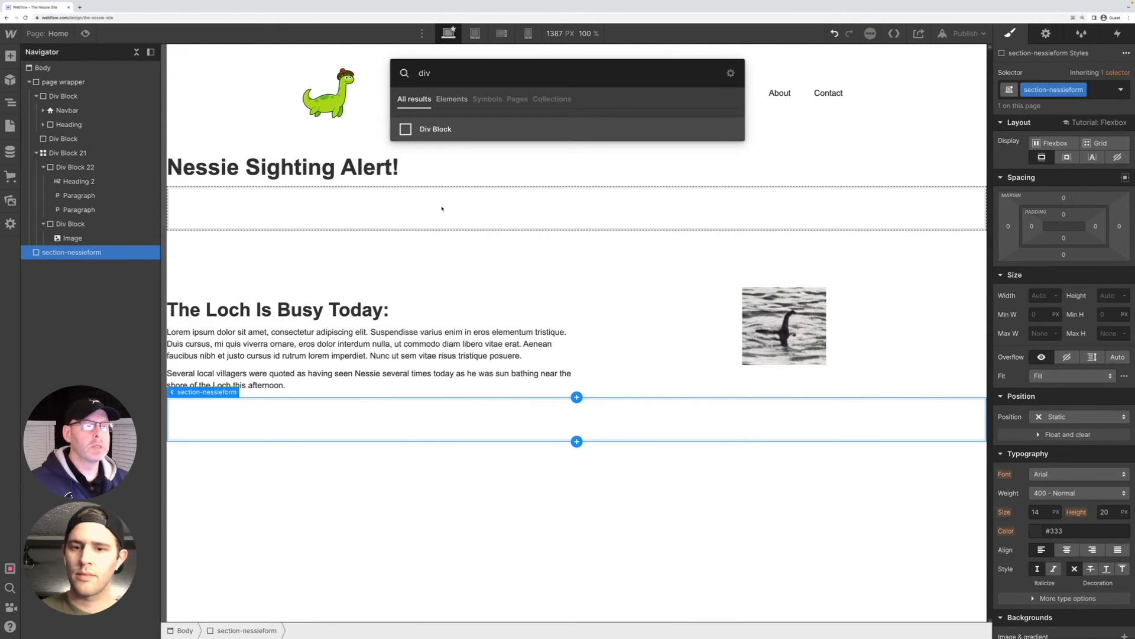
click(428, 129)
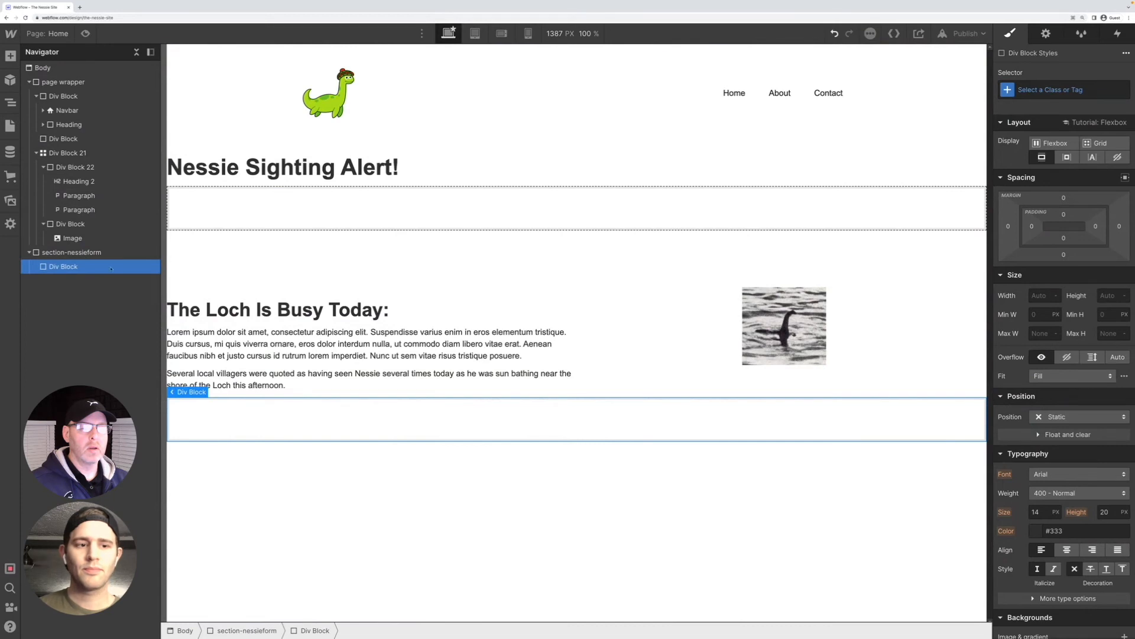
click(1026, 90)
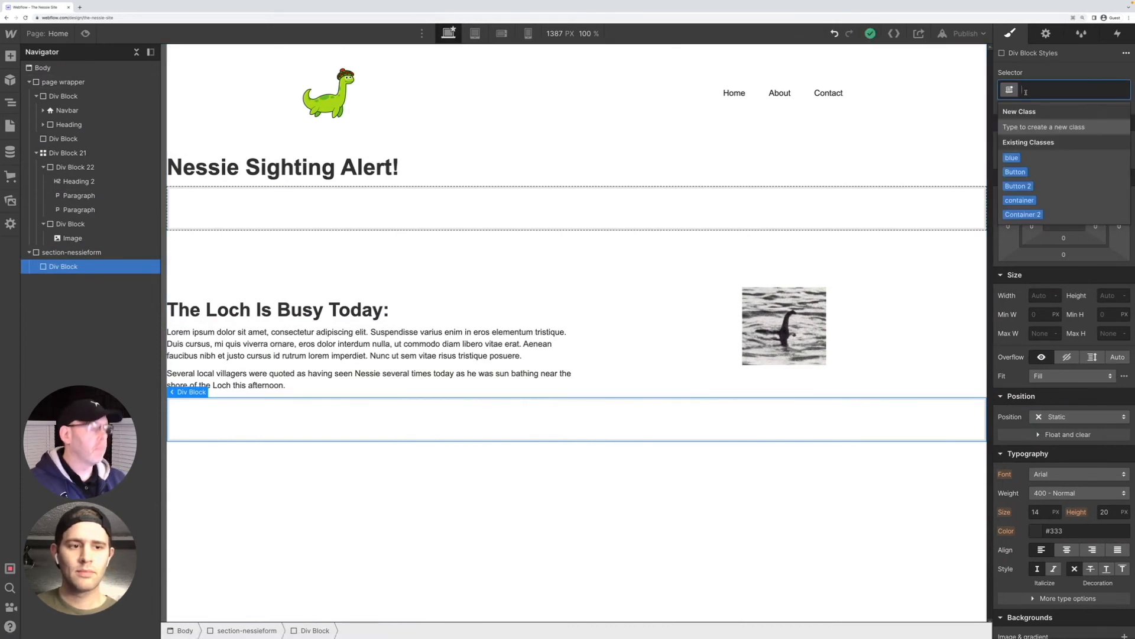
text(form-wr)
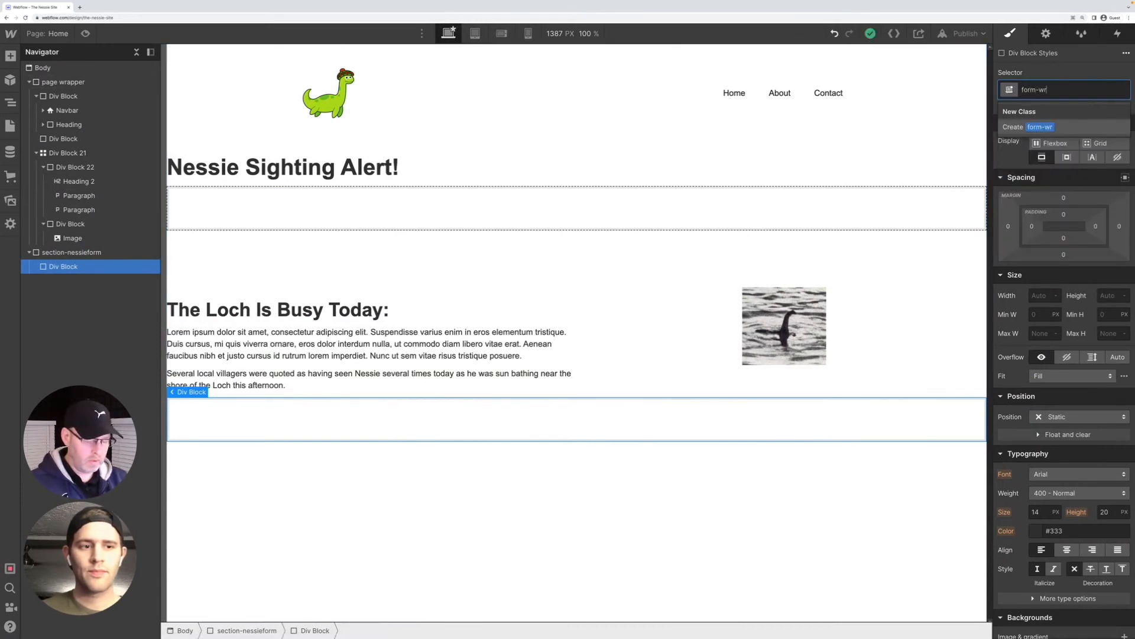
text(apper)
key(Return)
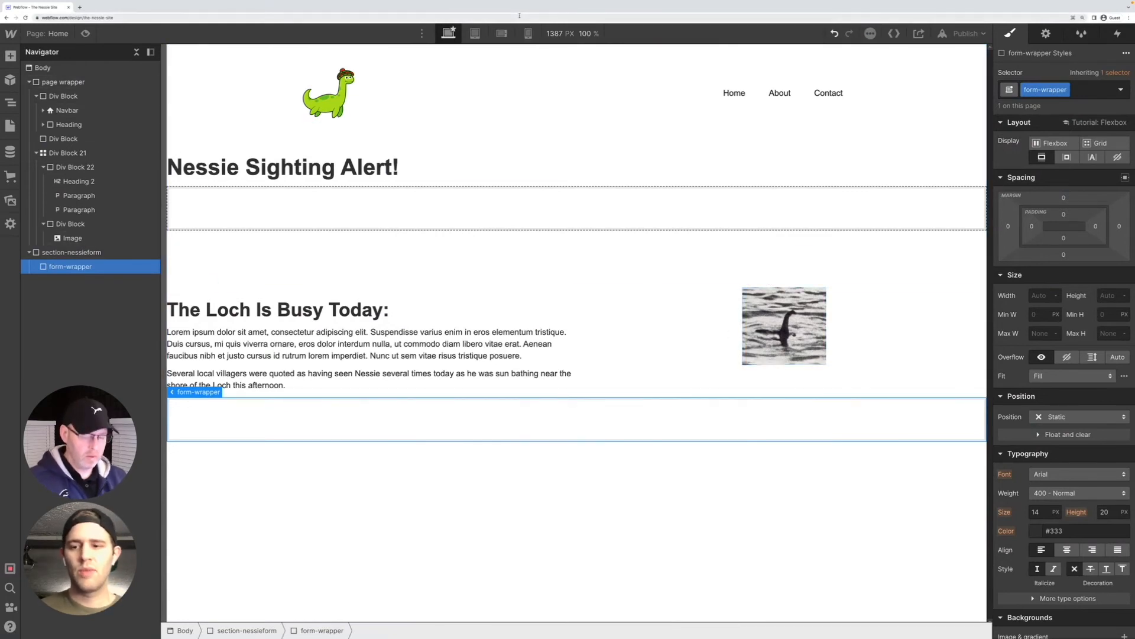
Add a Form Block inside form-wrapper, keeping its default form settings
click(12, 58)
scroll(81, 244, down, 7)
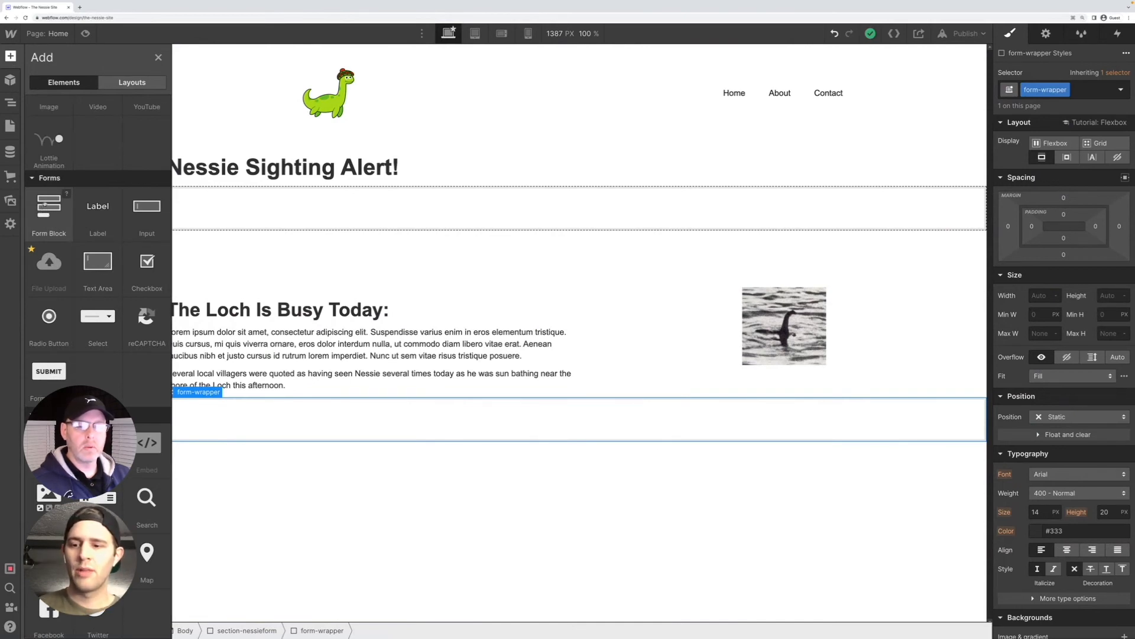
drag(48, 207, 284, 502)
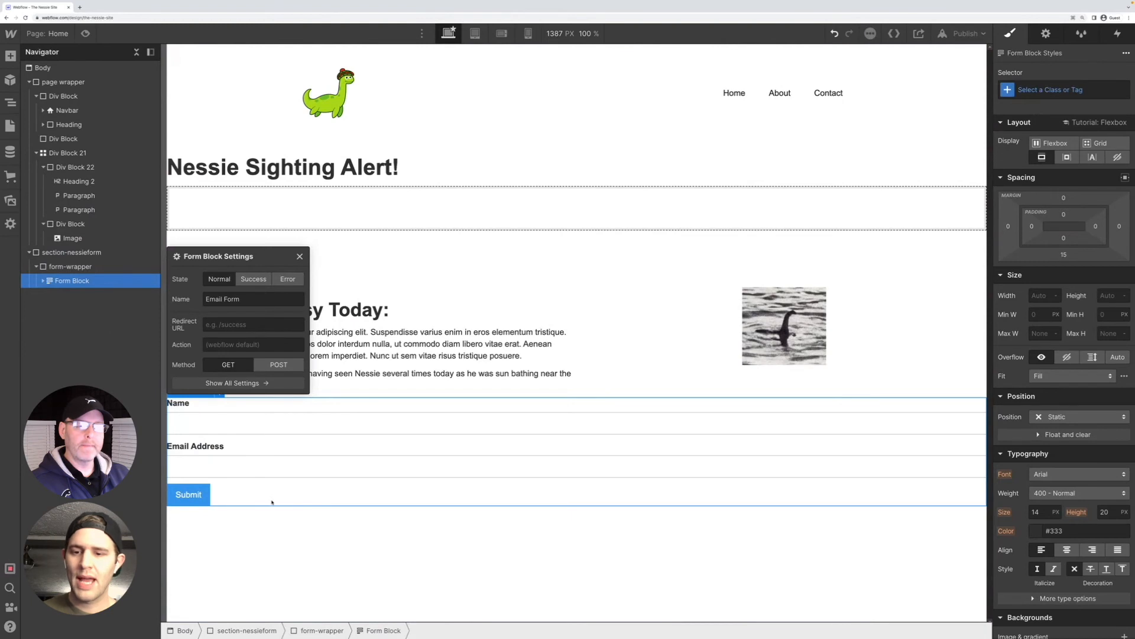
click(300, 257)
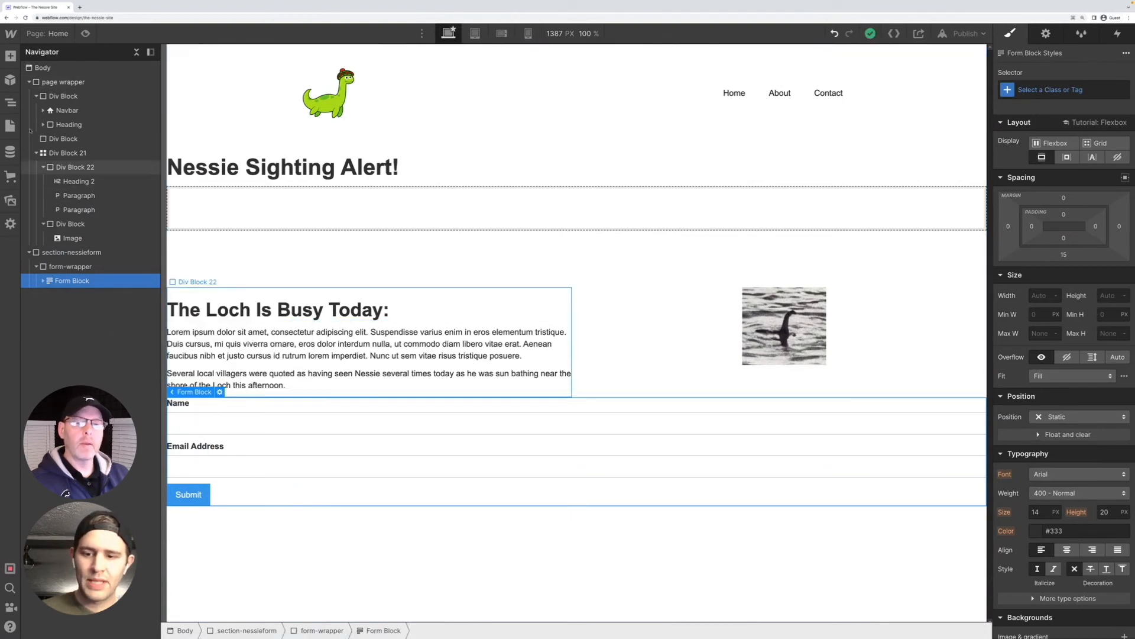
click(10, 78)
click(10, 56)
scroll(95, 296, down, 5)
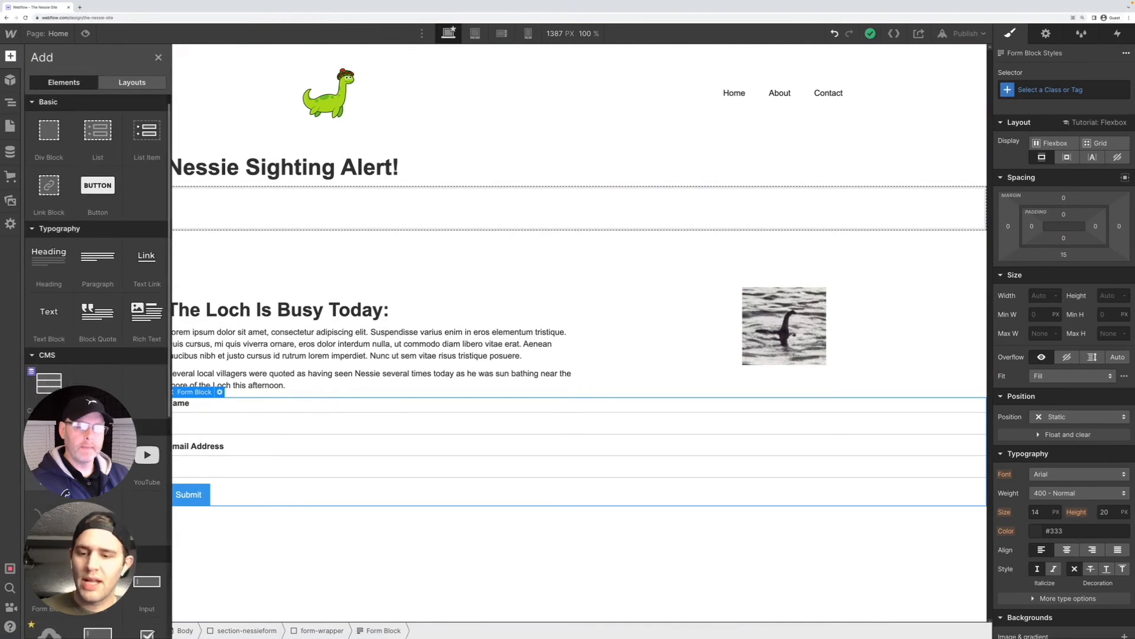
scroll(95, 296, down, 1)
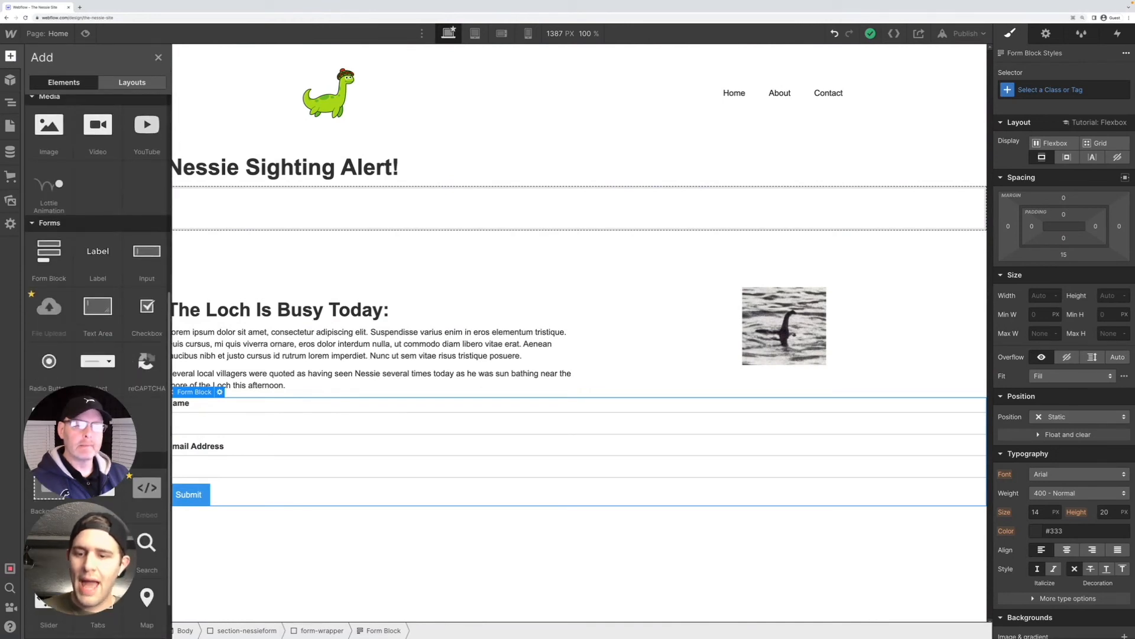
click(231, 432)
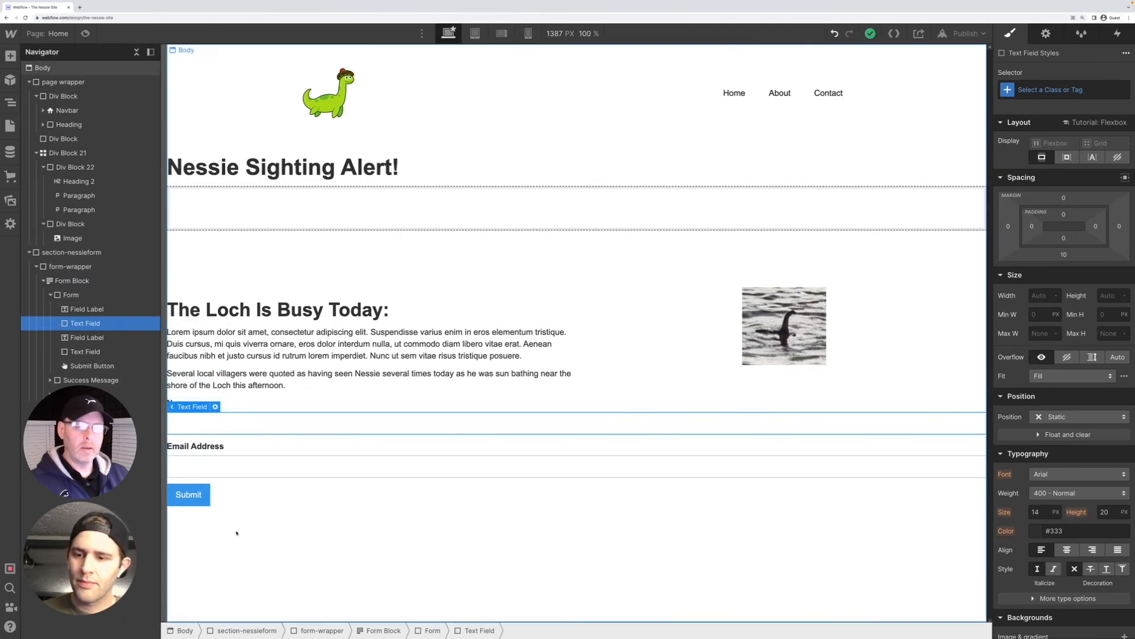
Add a Heading element inside the form, keeping its default heading type
click(231, 486)
key(ctrl+e)
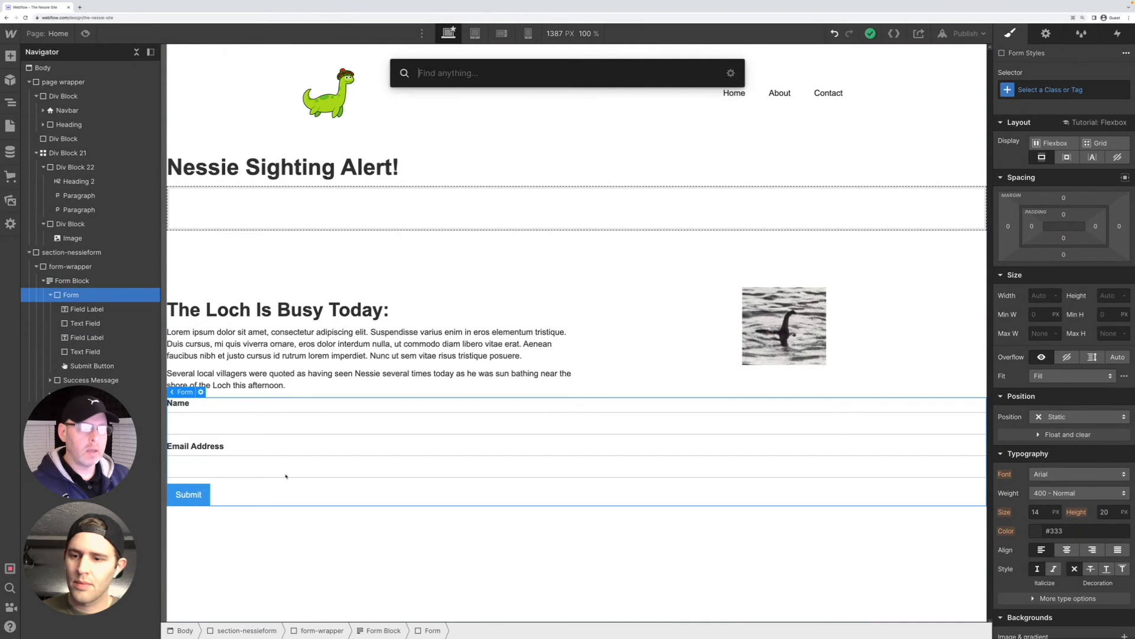
text(di)
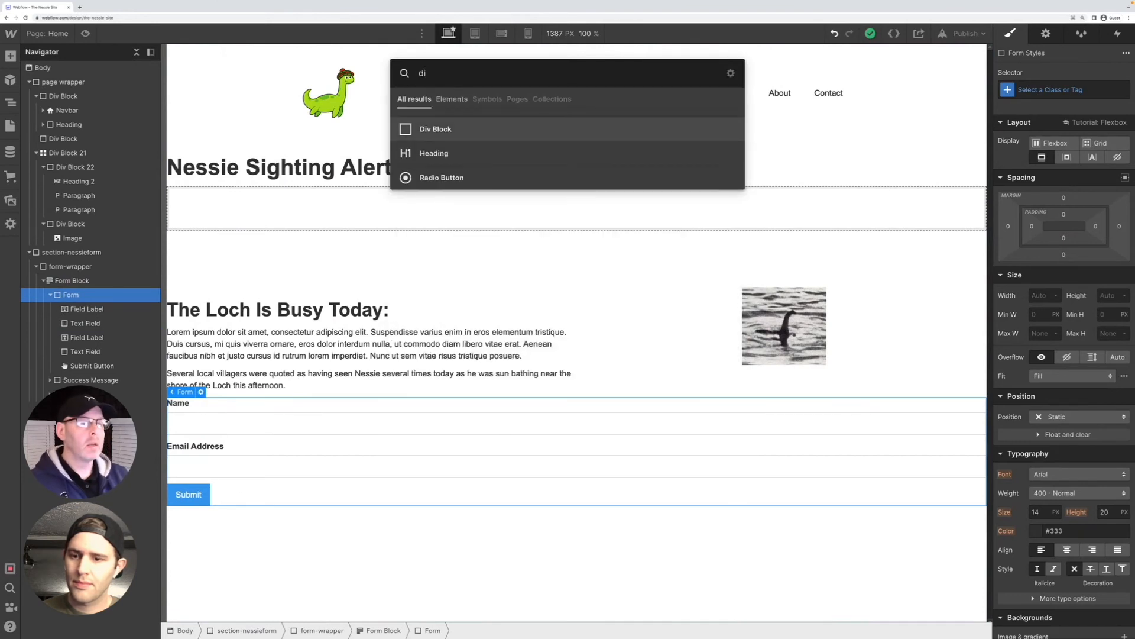
key(BackSpace)
key(BackSpace)
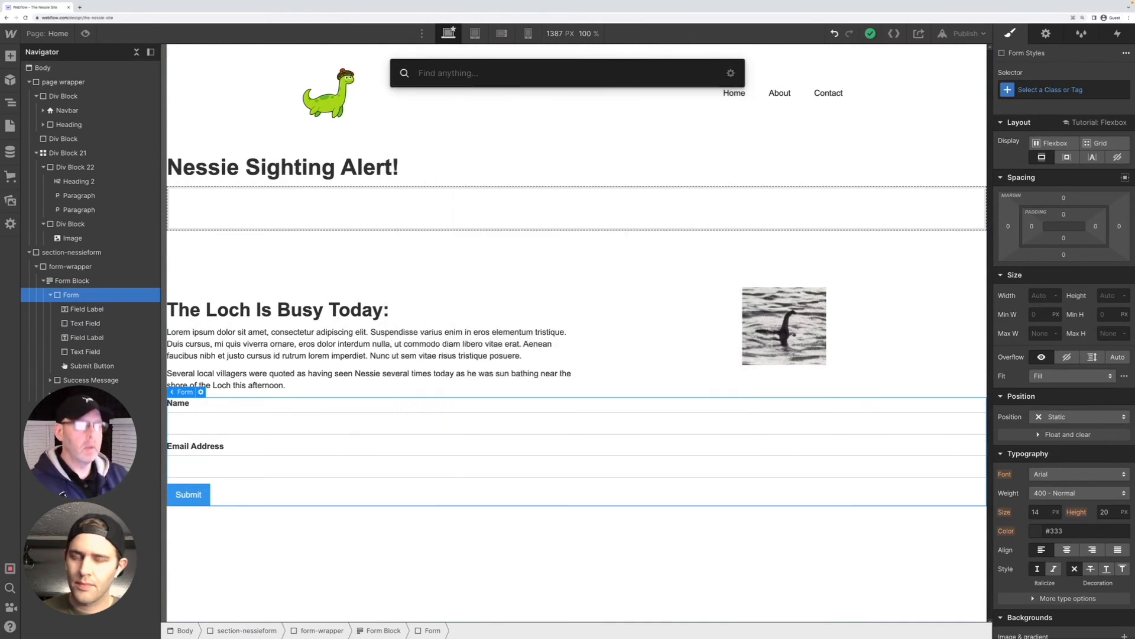
text(head)
key(Return)
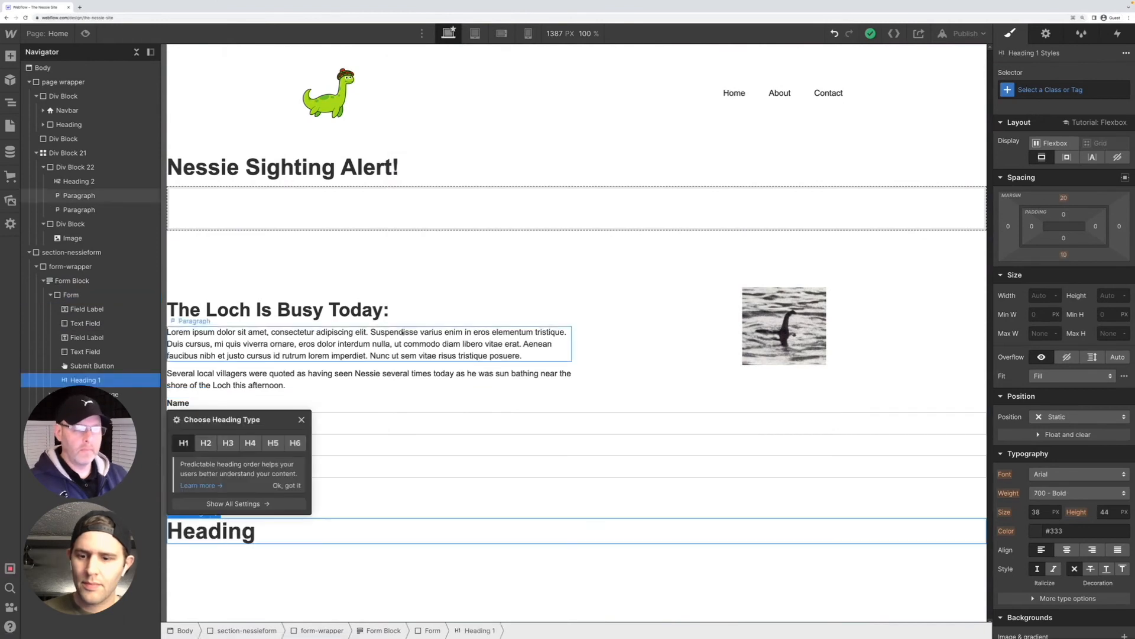
click(258, 546)
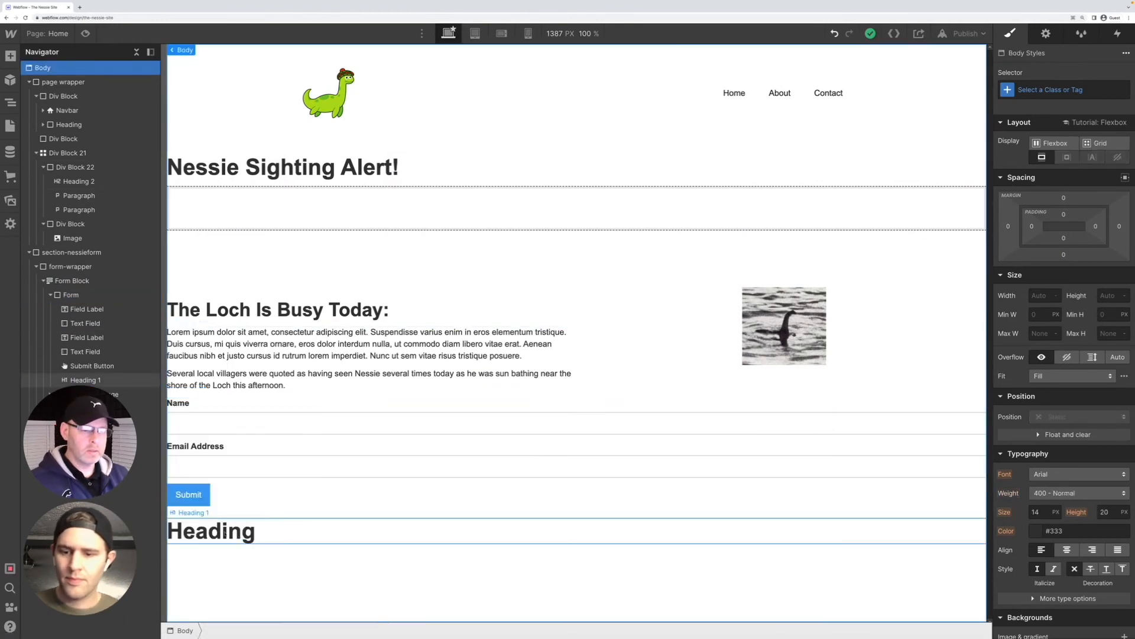
Move the new heading to the top of the form, above the Name field label
drag(225, 531, 229, 532)
click(86, 408)
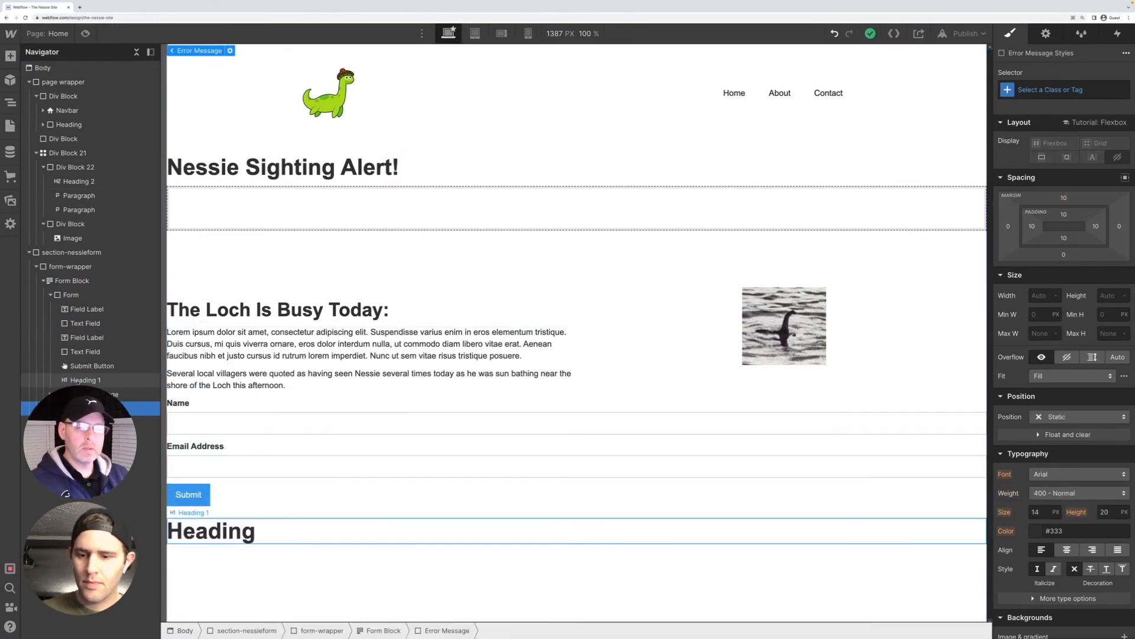
drag(71, 380, 77, 305)
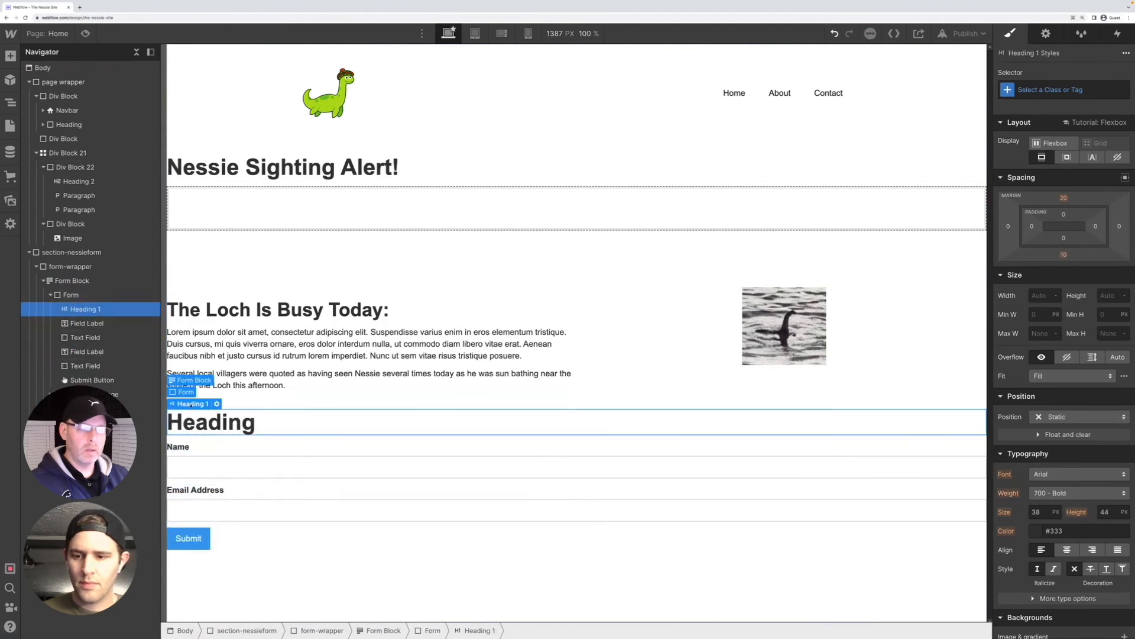
Replace the form heading's text with "Submit Your Nessie Sighting"
double_click(201, 426)
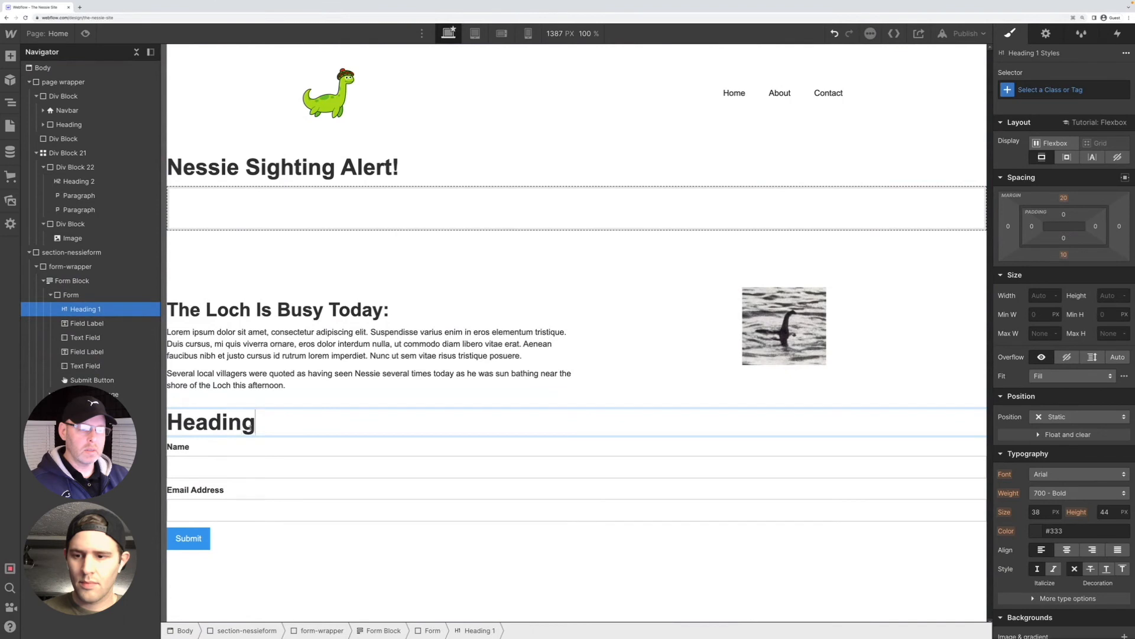
double_click(262, 428)
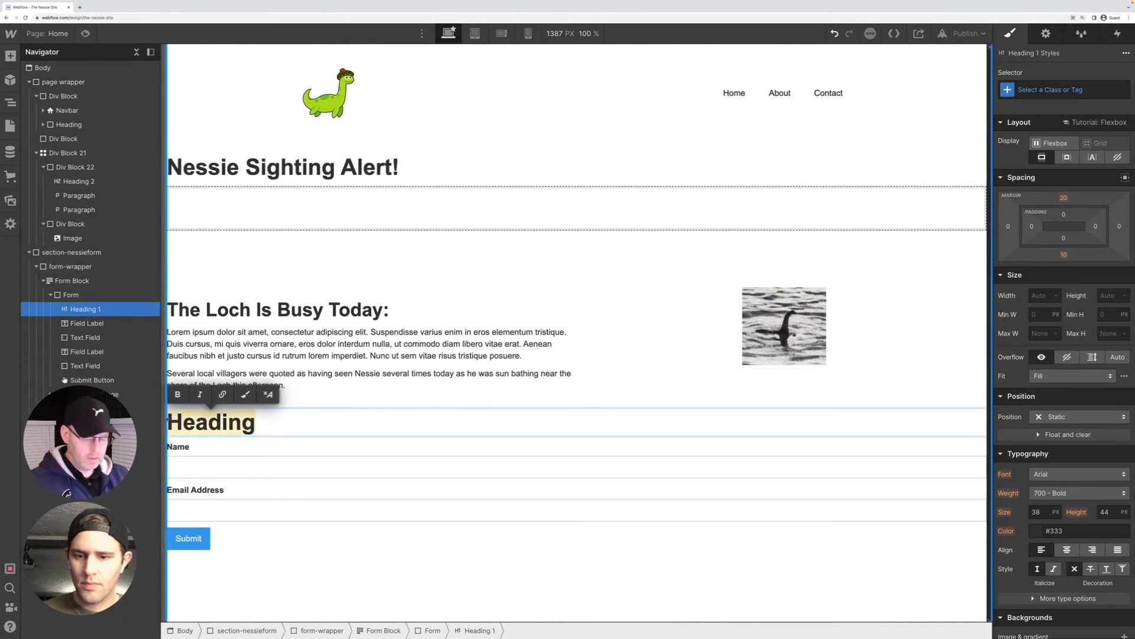
key(BackSpace)
text(Submit )
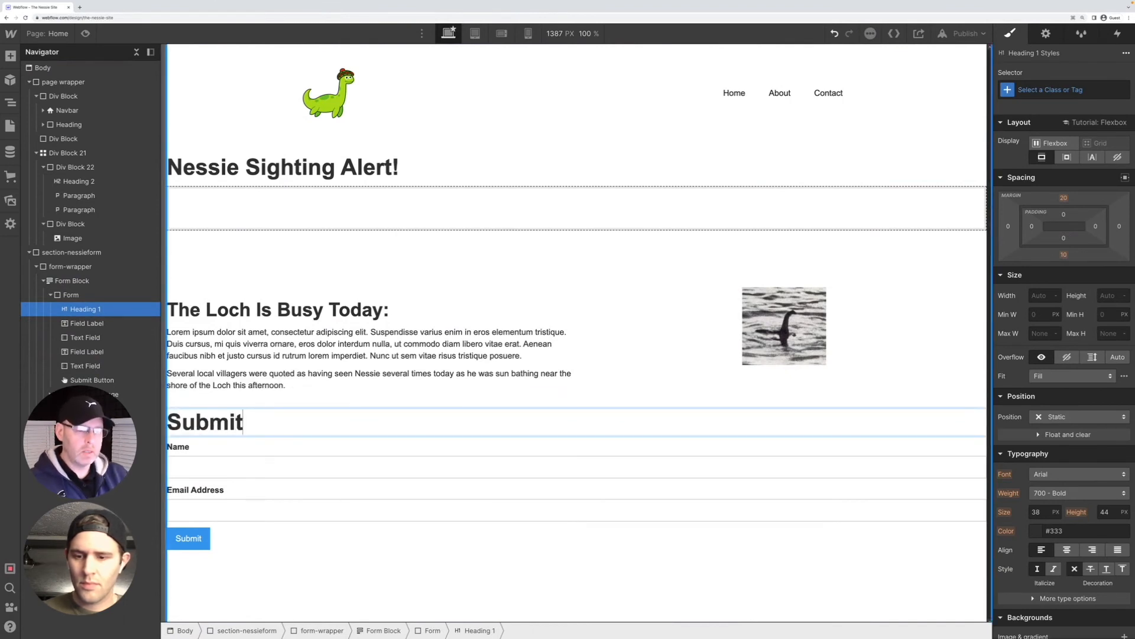
text(Your Nessi)
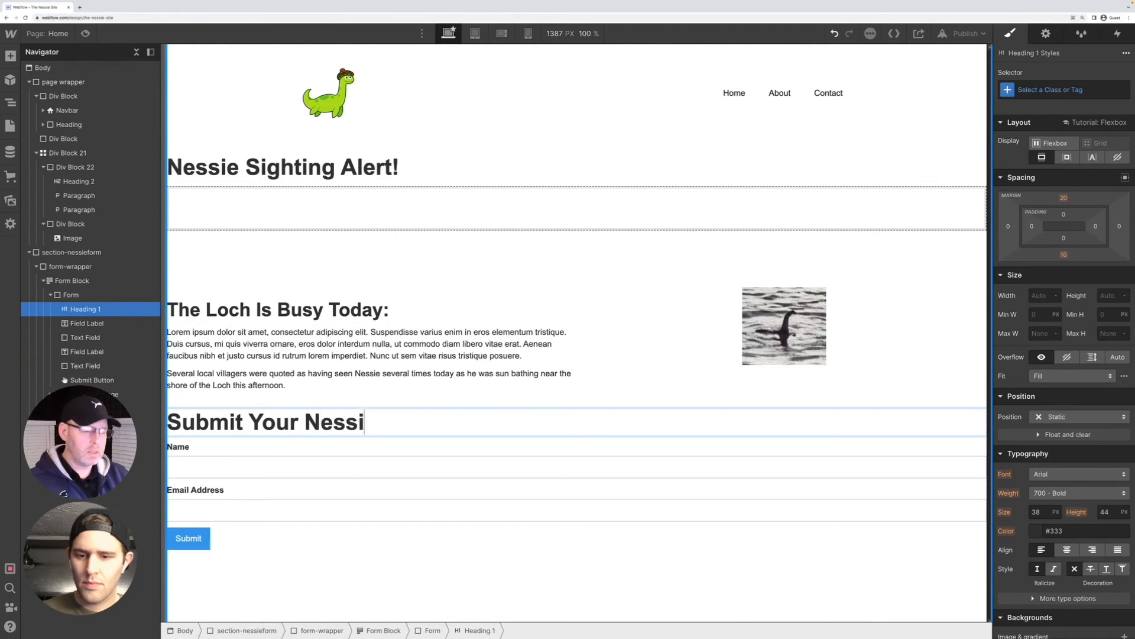
text(e Sig)
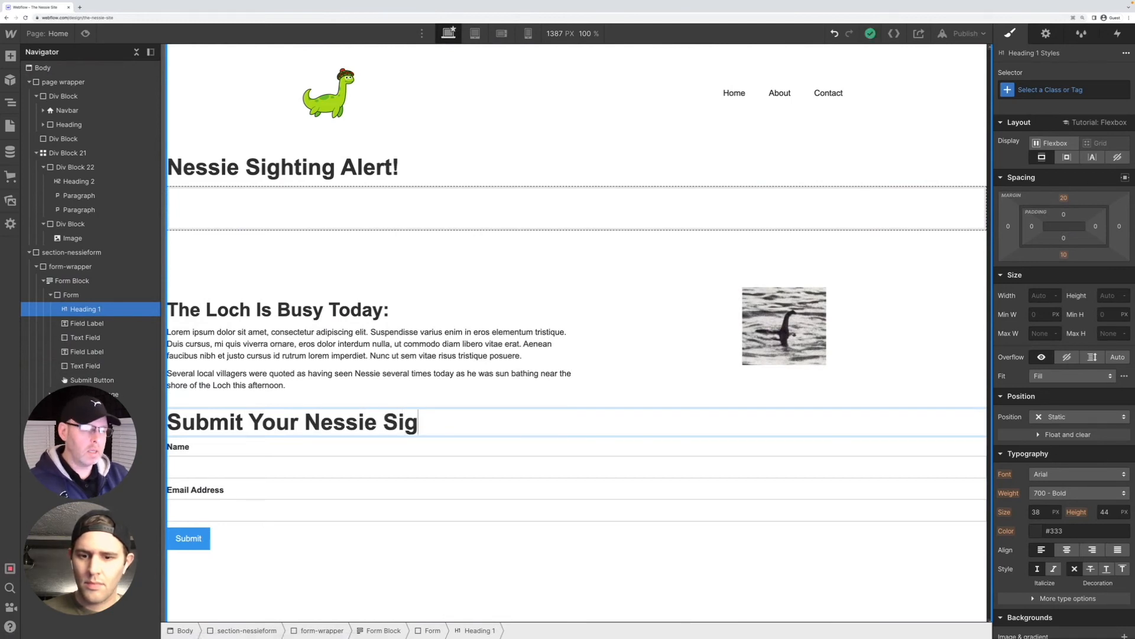
text(hting)
key(Return)
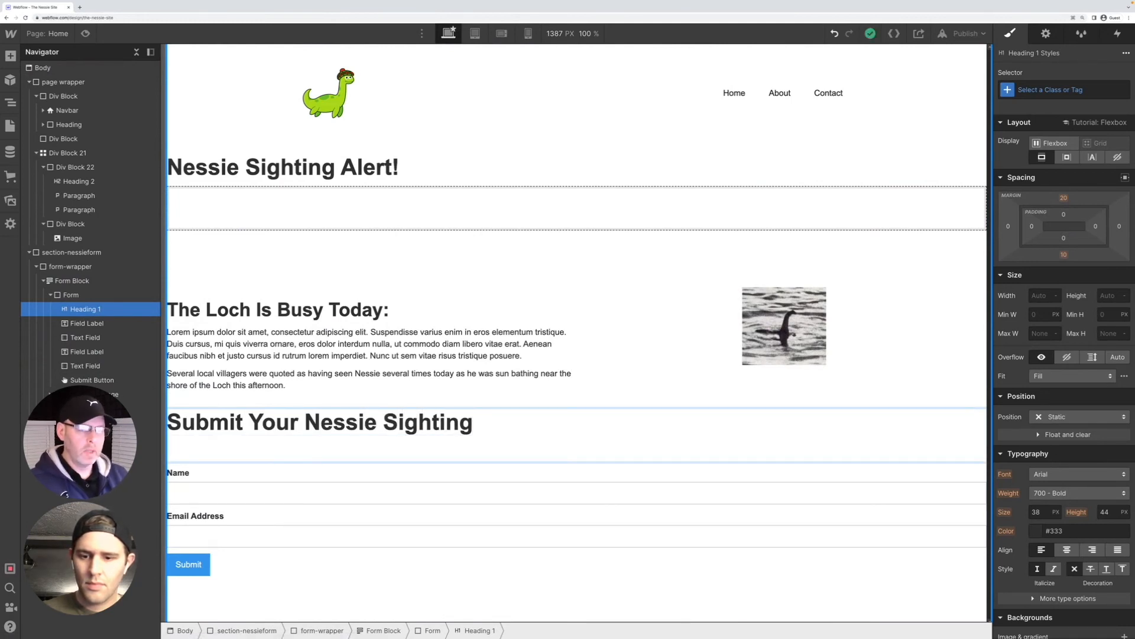
key(BackSpace)
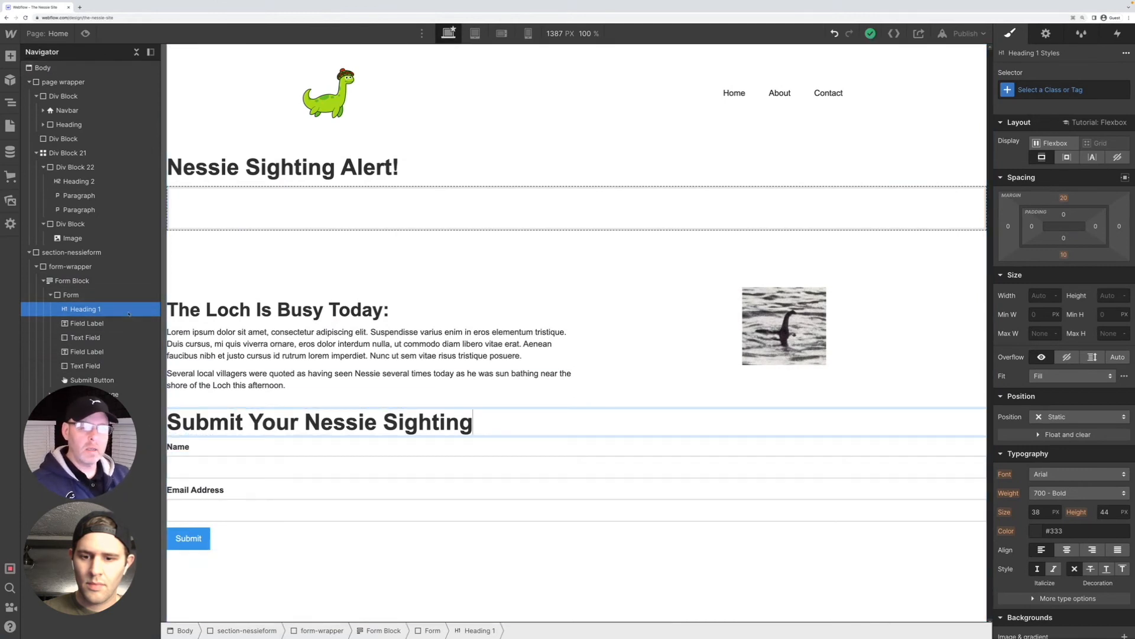
click(107, 310)
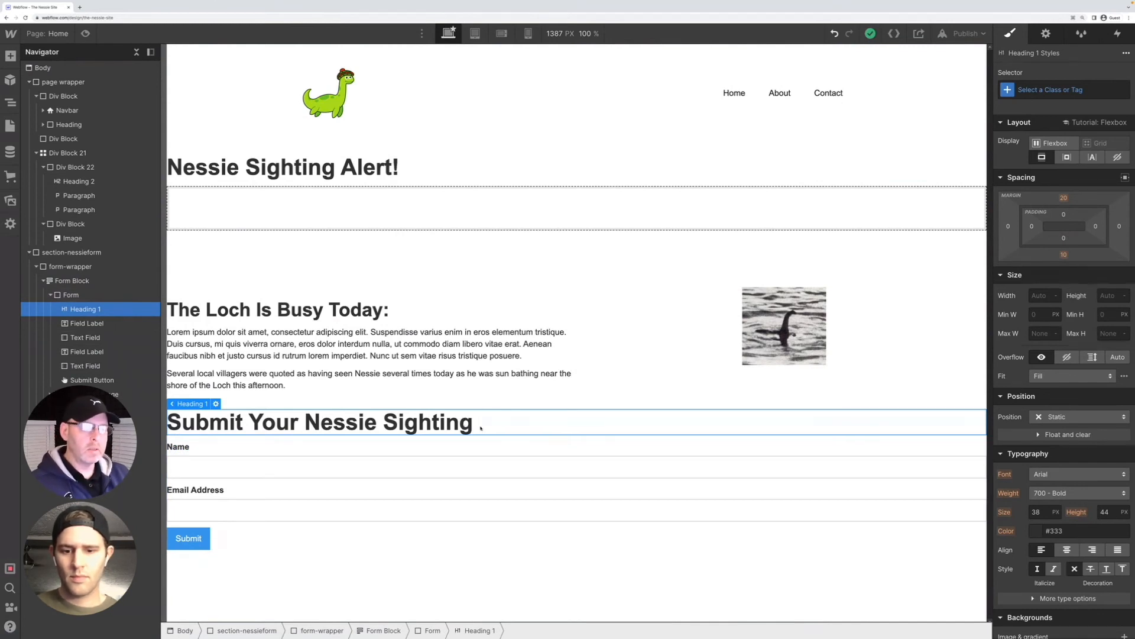
Change the "Submit Your Nessie Sighting" heading's type to H3
click(349, 542)
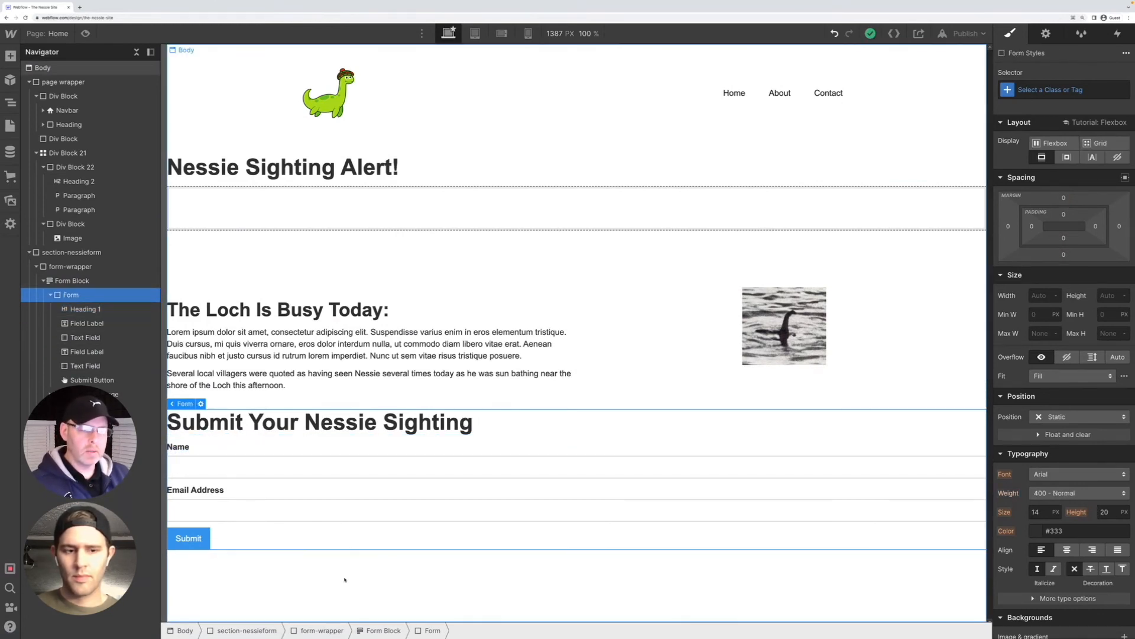
click(247, 428)
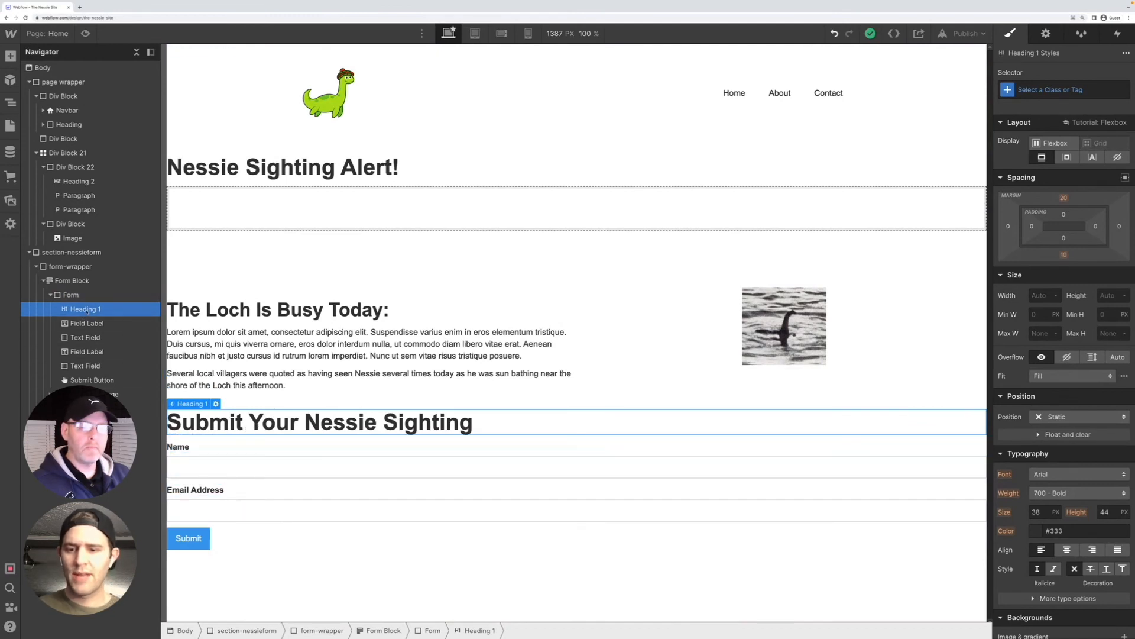
click(216, 404)
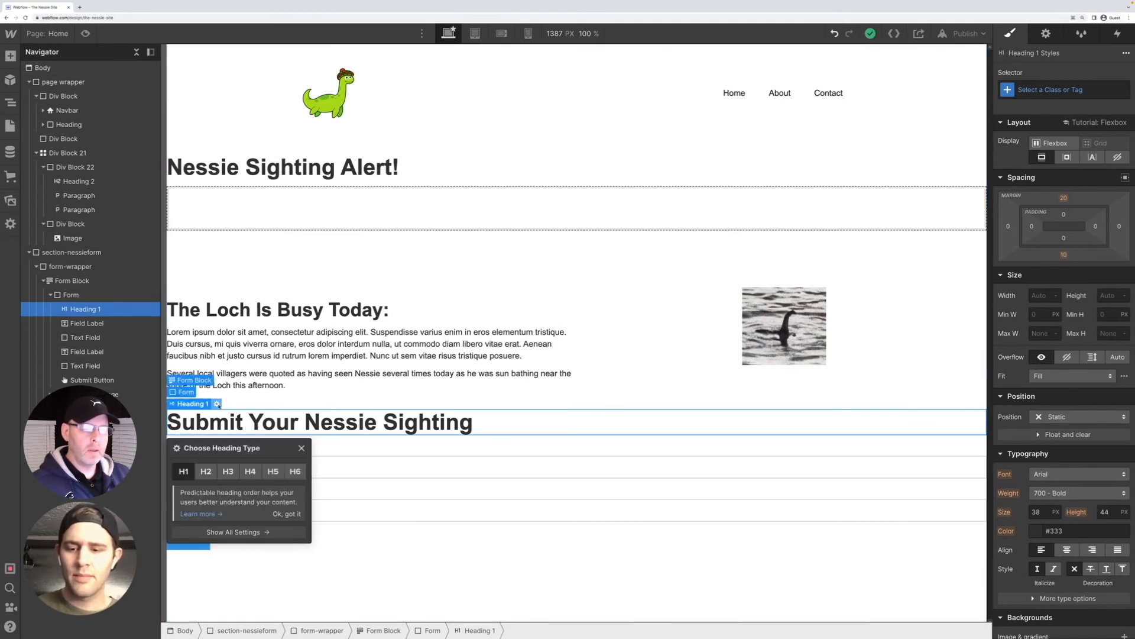
click(227, 471)
click(374, 566)
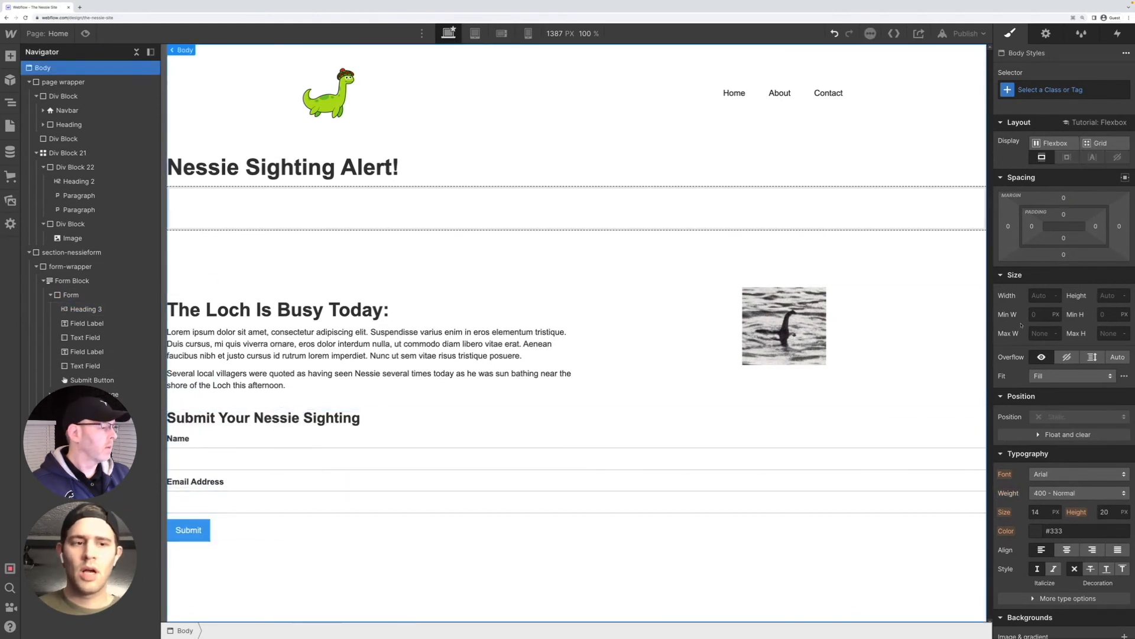
Review the body's styles and settings, then the type and style settings of the "Submit Your Nessie Sighting" heading
scroll(1024, 324, down, 3)
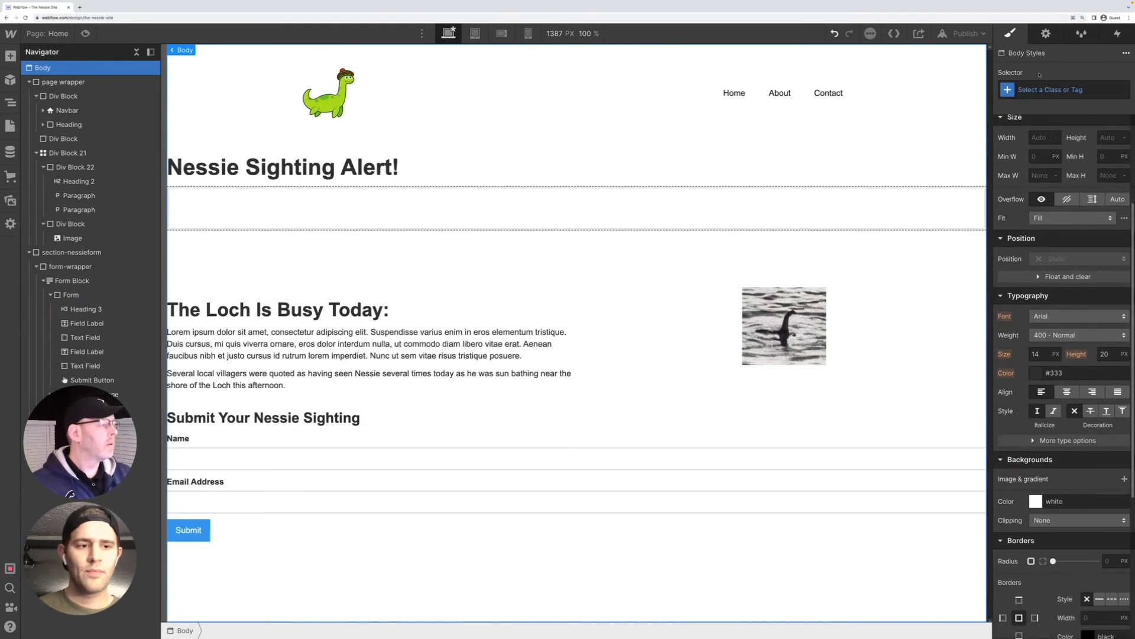
click(1045, 33)
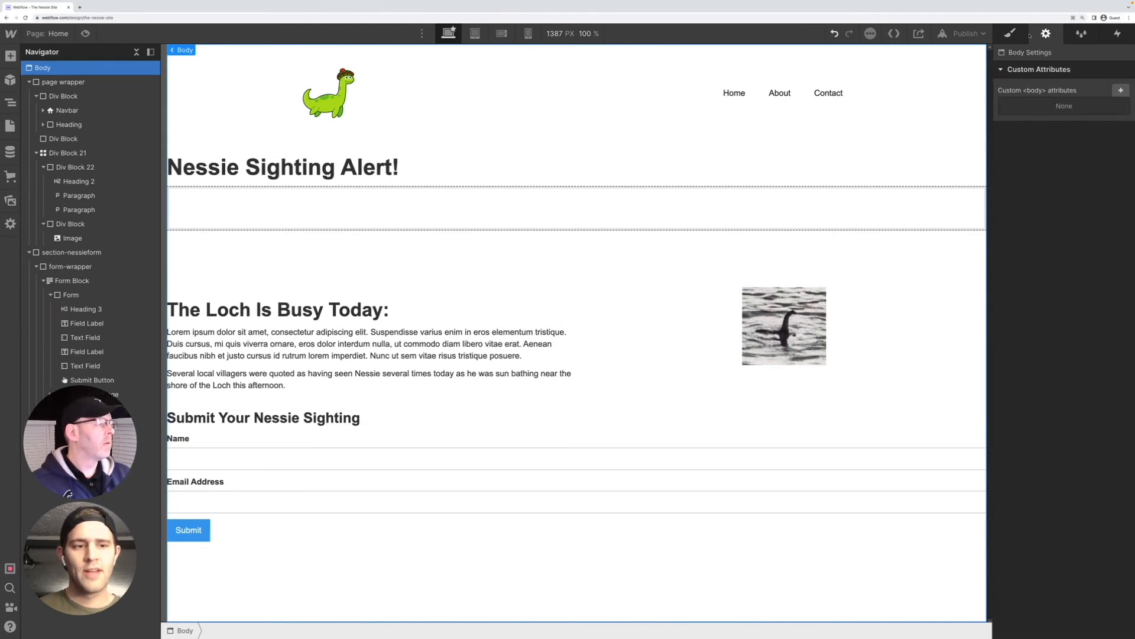
click(1010, 34)
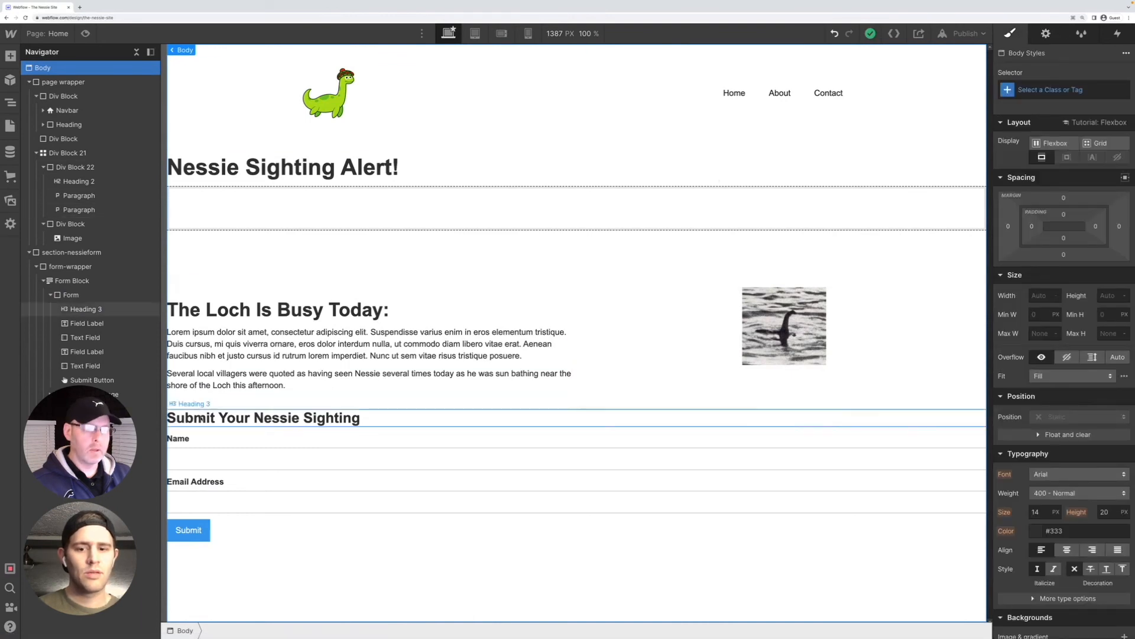
click(200, 418)
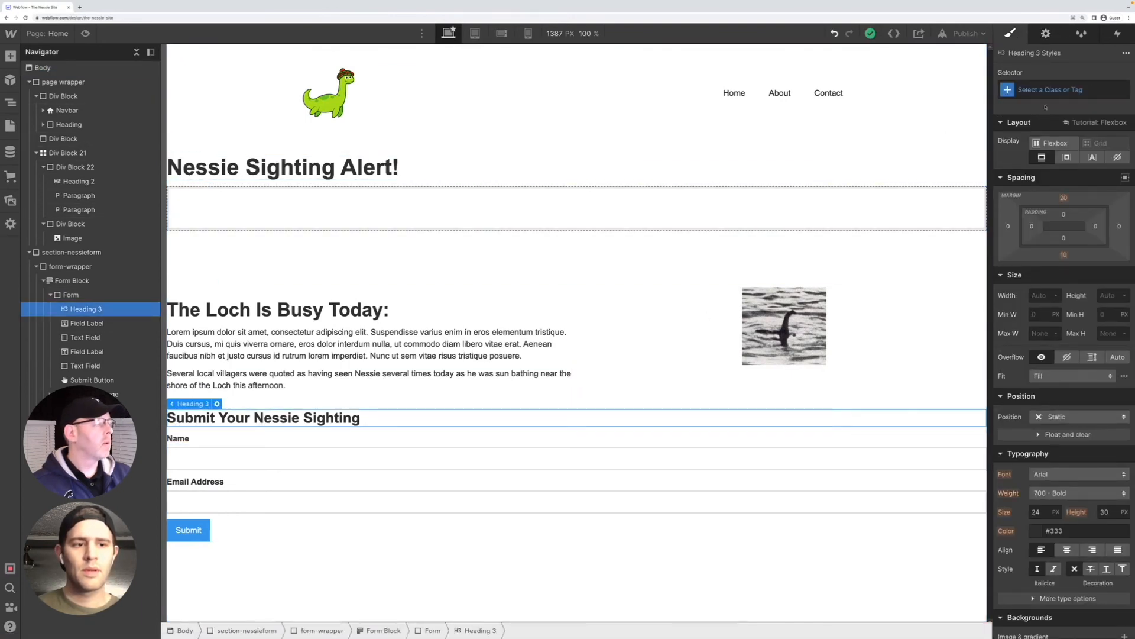
click(1045, 34)
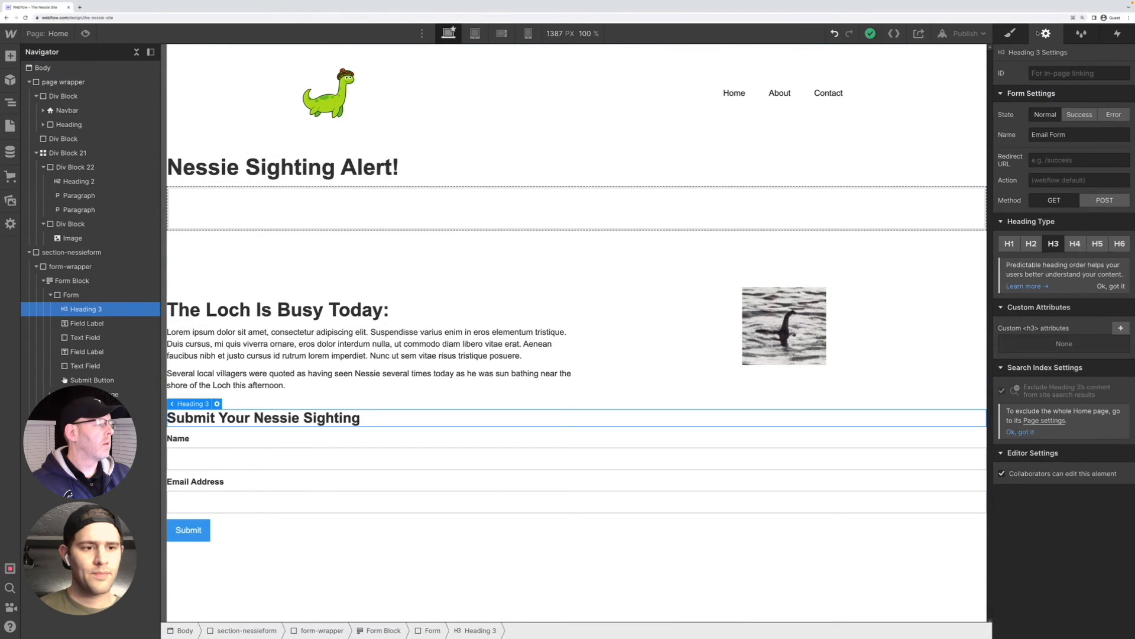
click(1010, 33)
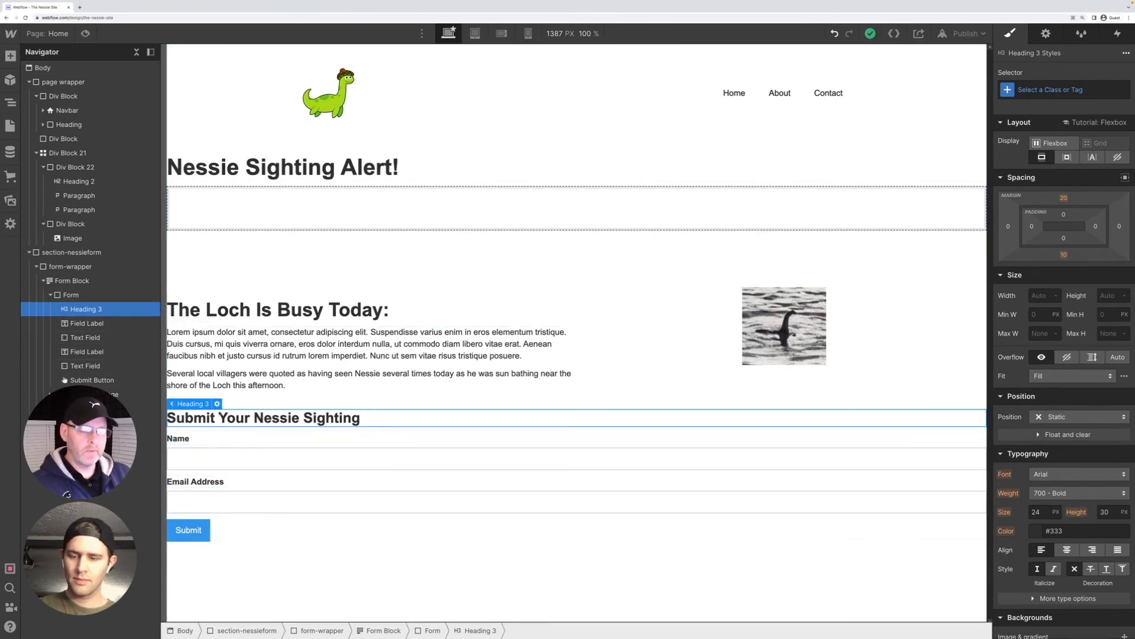
Add a Checkbox element to the form between the email text field and the Submit button
click(71, 294)
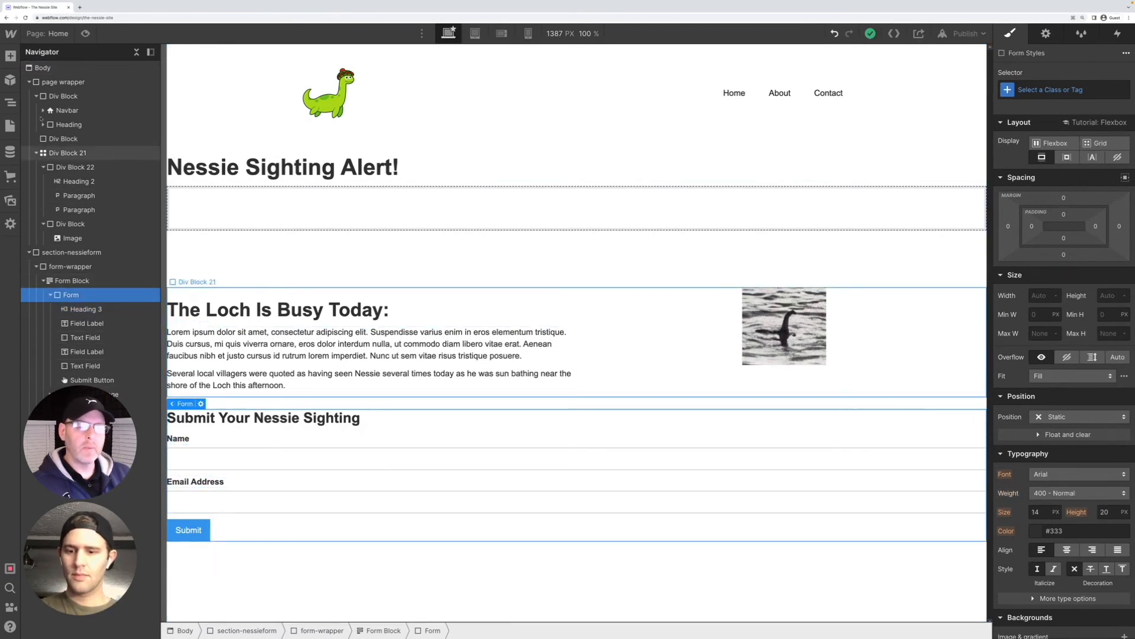
click(10, 56)
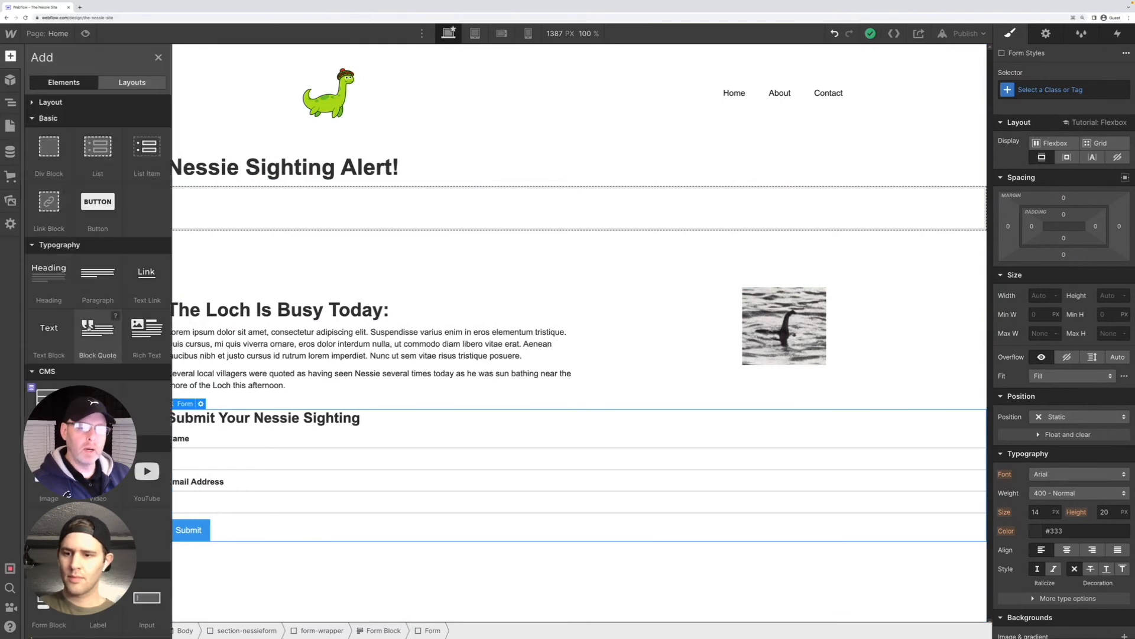
scroll(95, 296, down, 8)
scroll(97, 296, up, 3)
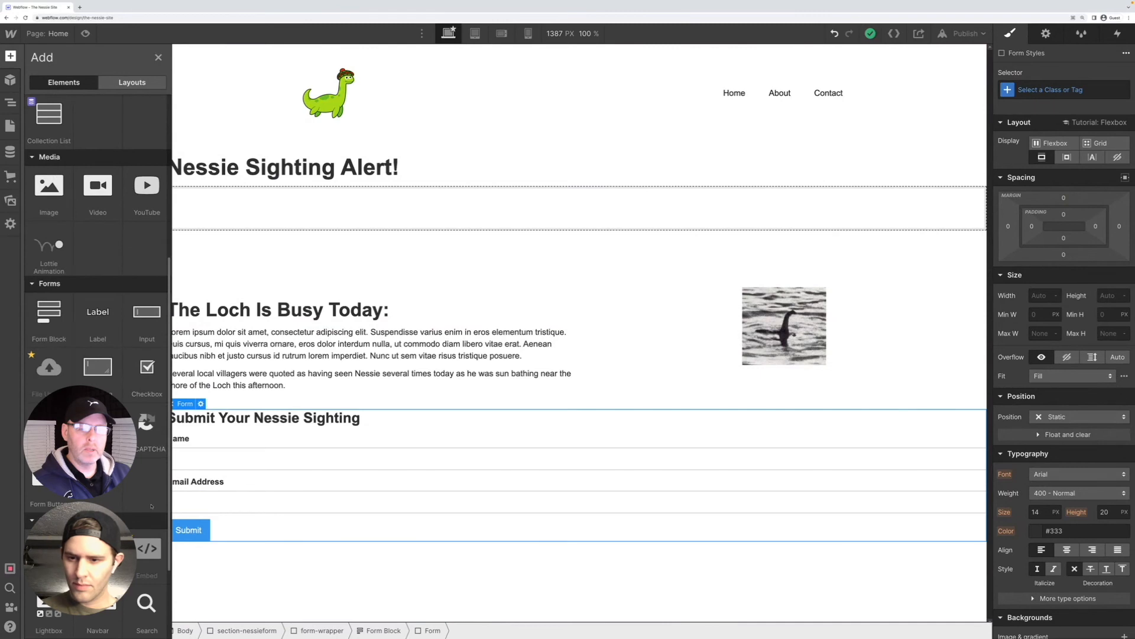
scroll(137, 513, down, 2)
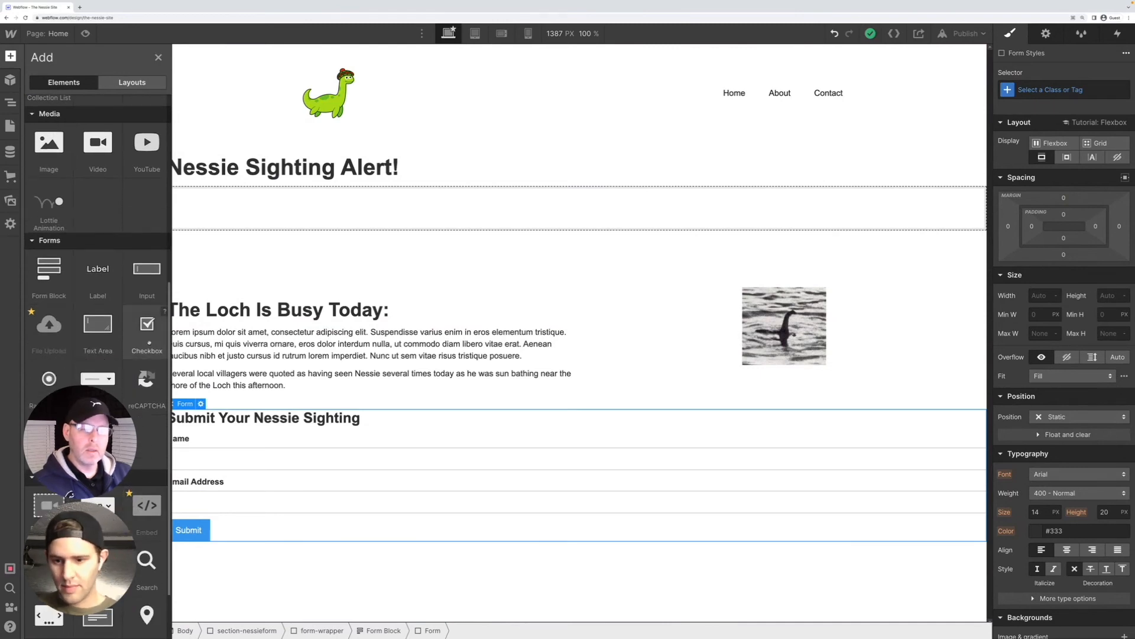
drag(147, 328, 185, 516)
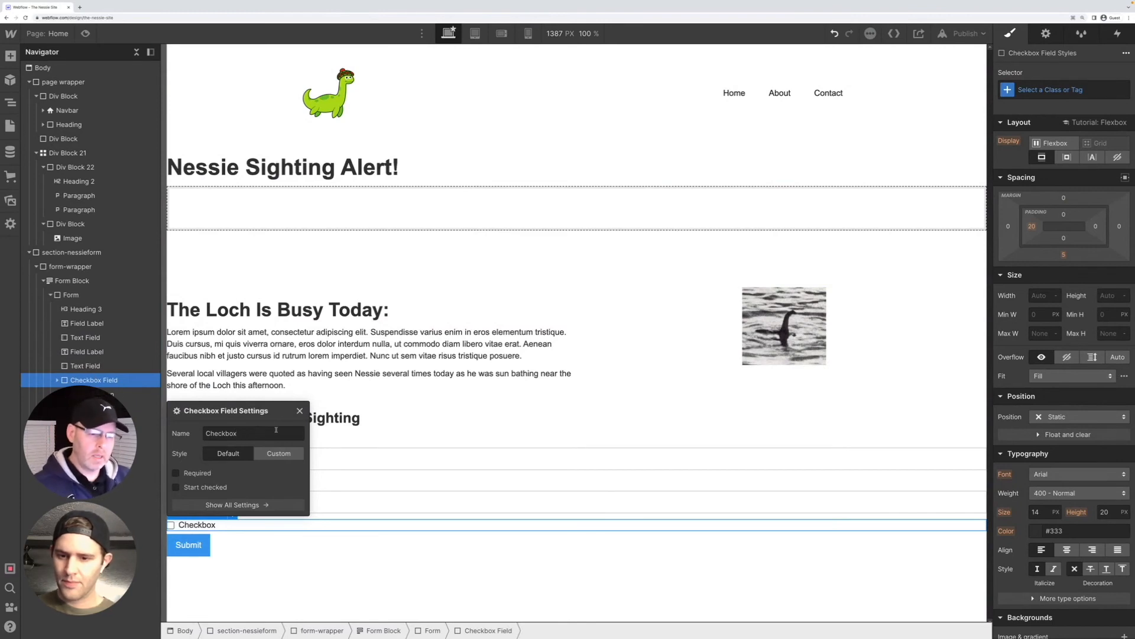
Name the new checkbox field "I'm a believer!", make it required, and show all of its settings
drag(239, 432, 196, 429)
text(I)
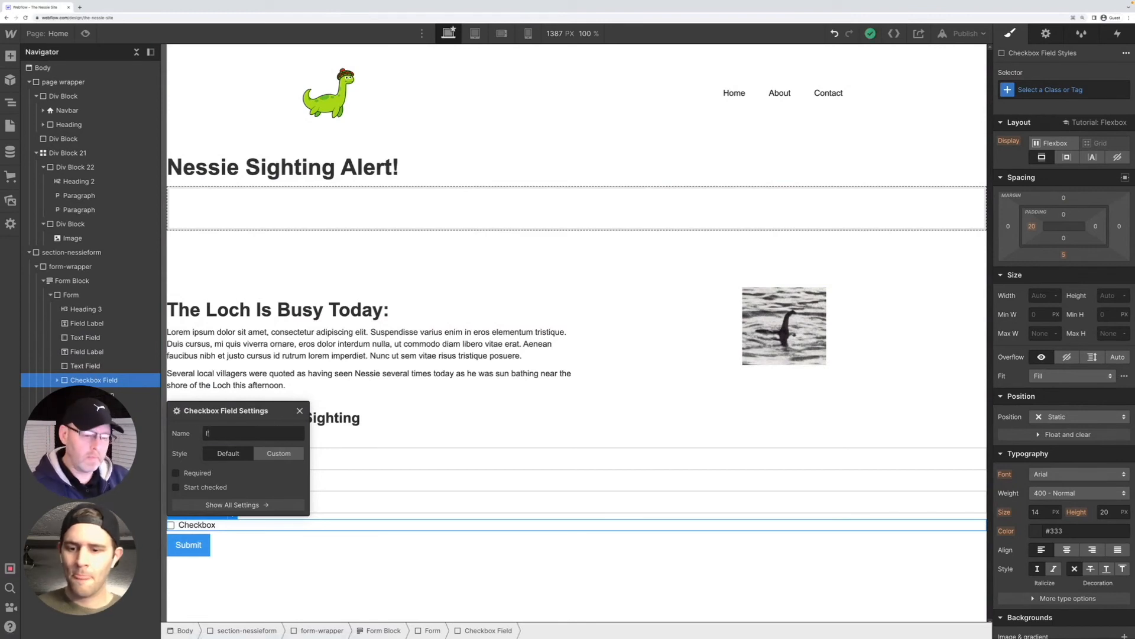
text('m a believer!)
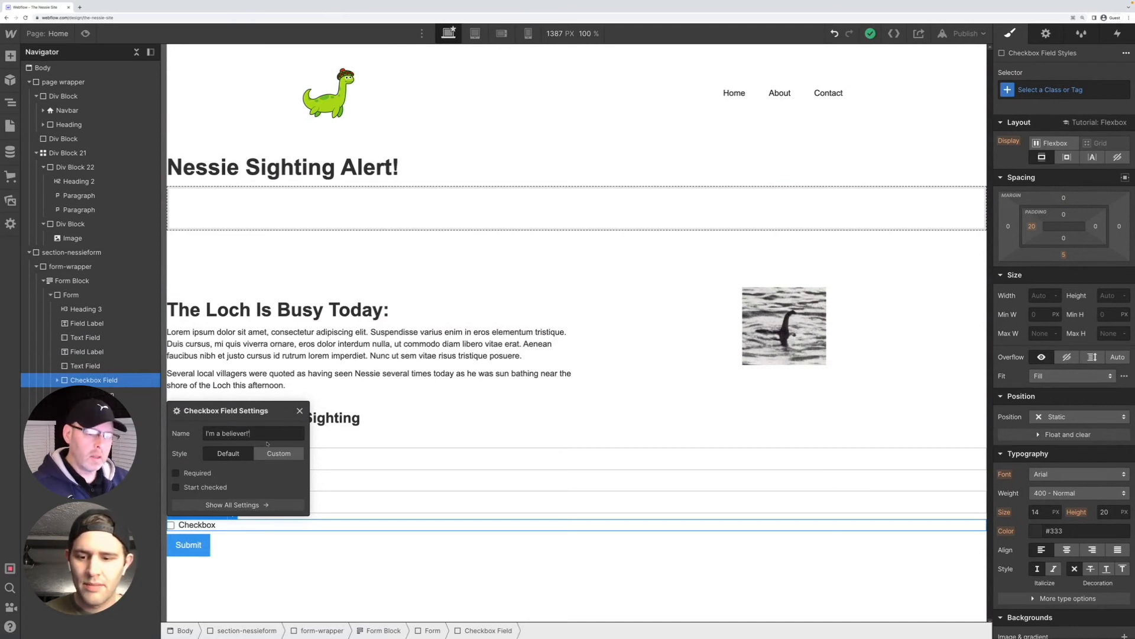
click(176, 473)
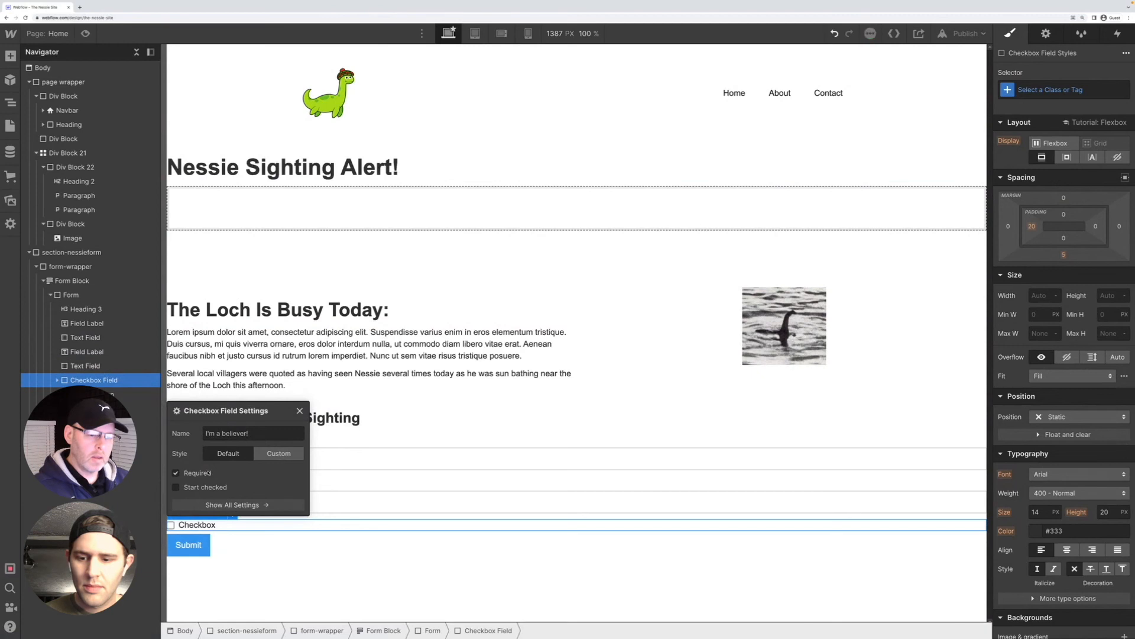
click(253, 505)
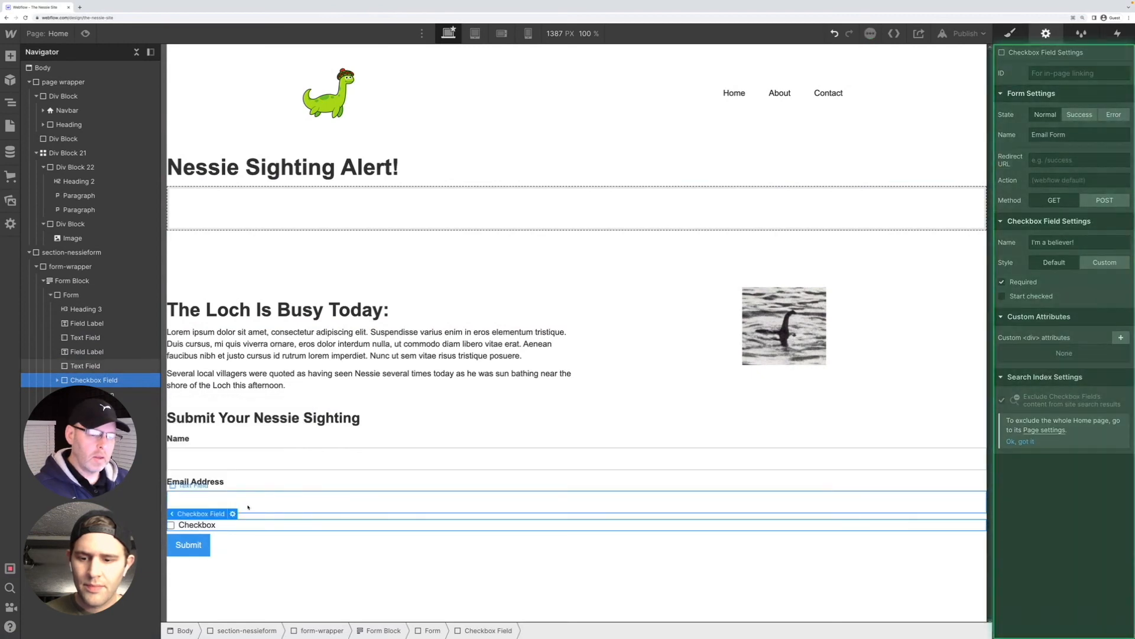
Inspect the settings of the email text field and its label, and browse the available form elements
click(287, 503)
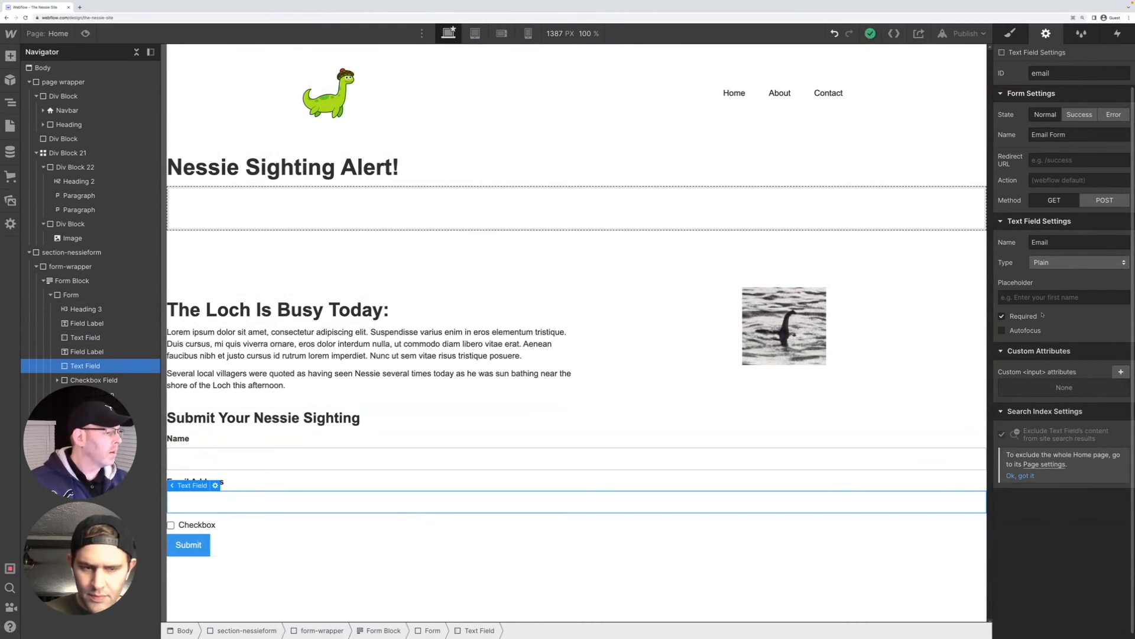
click(359, 514)
click(299, 483)
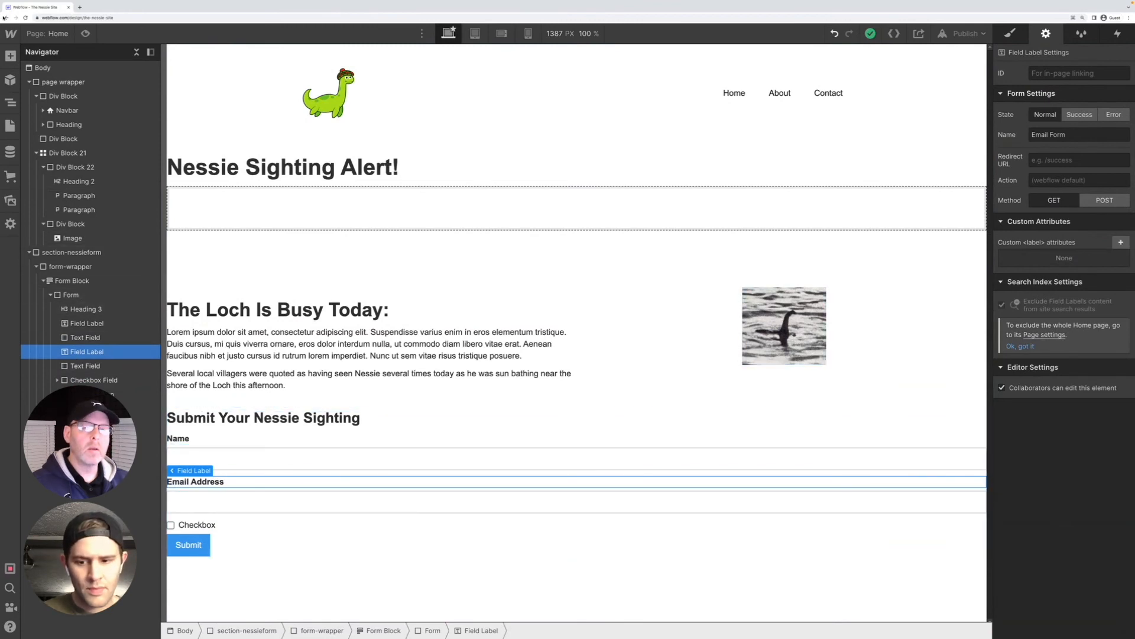
key(a)
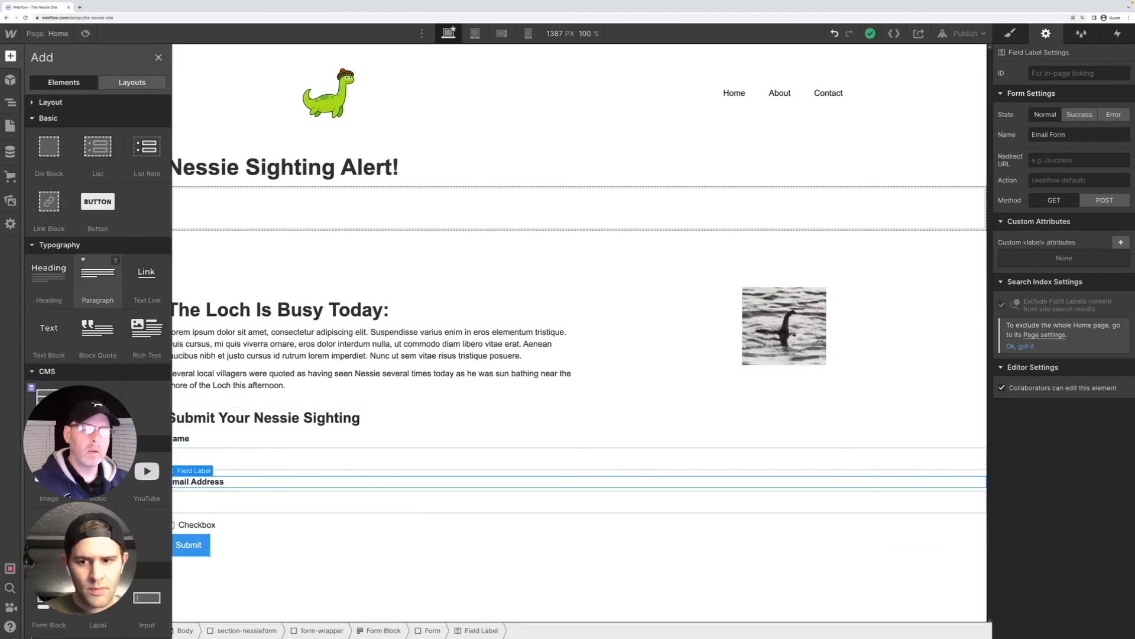
scroll(75, 250, down, 4)
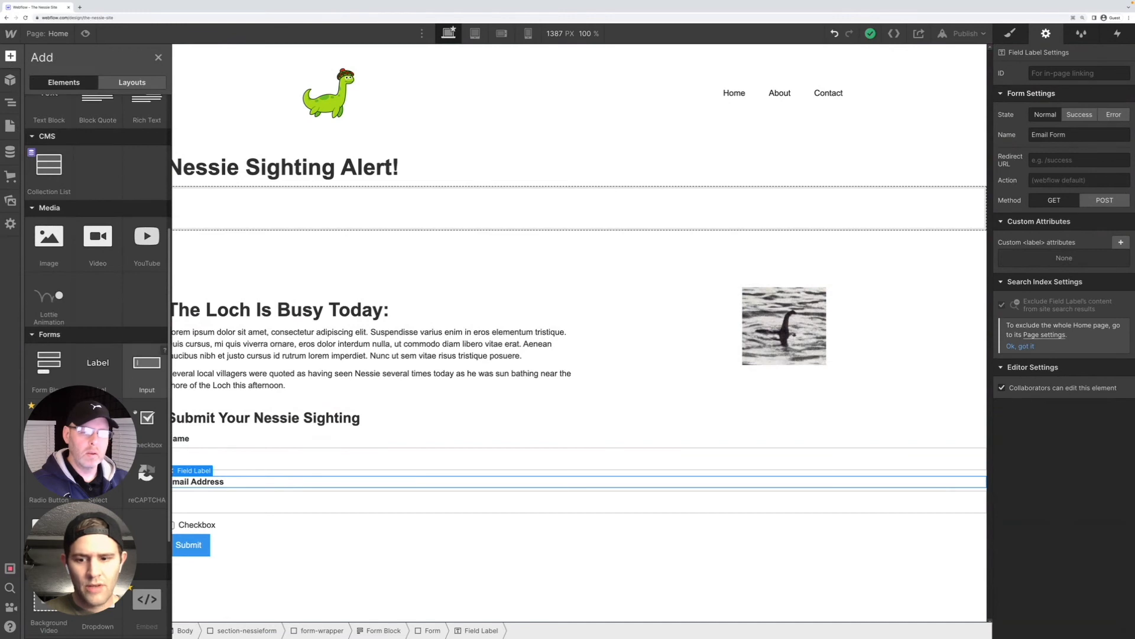
scroll(148, 488, down, 1)
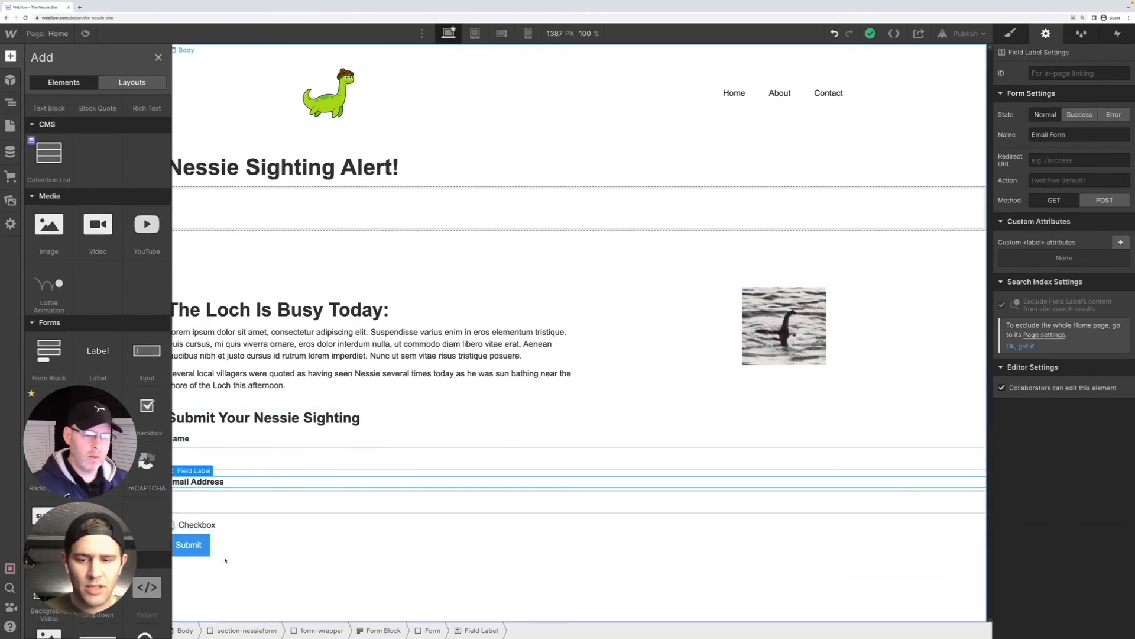
Replace the checkbox's visible label text with "I'm a believer!", copied from the checkbox field's name
click(207, 524)
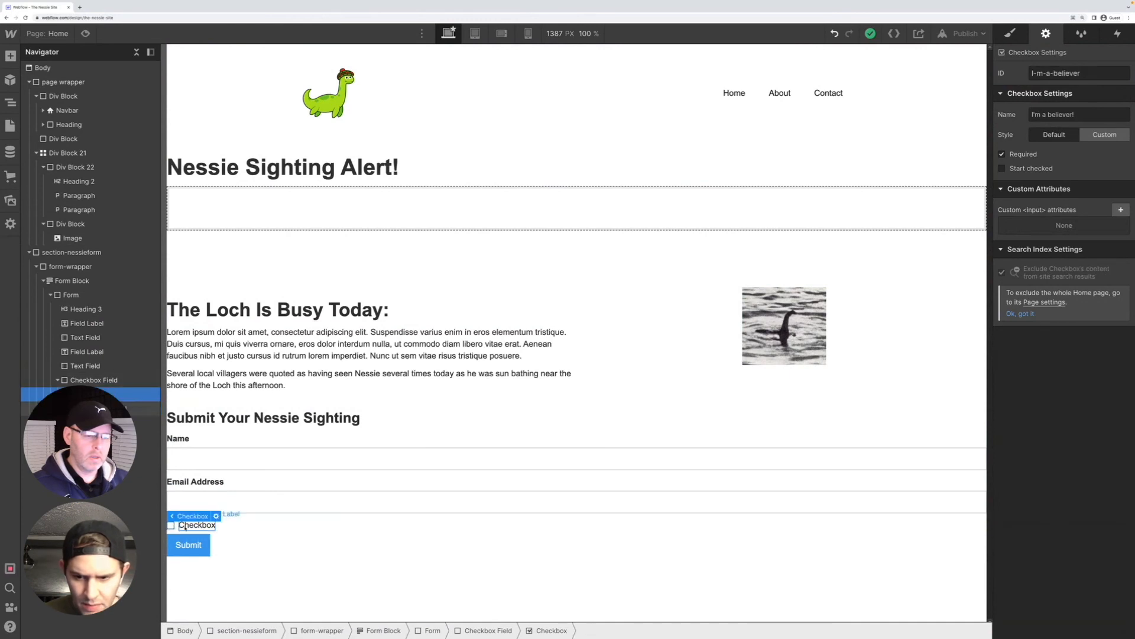
double_click(185, 526)
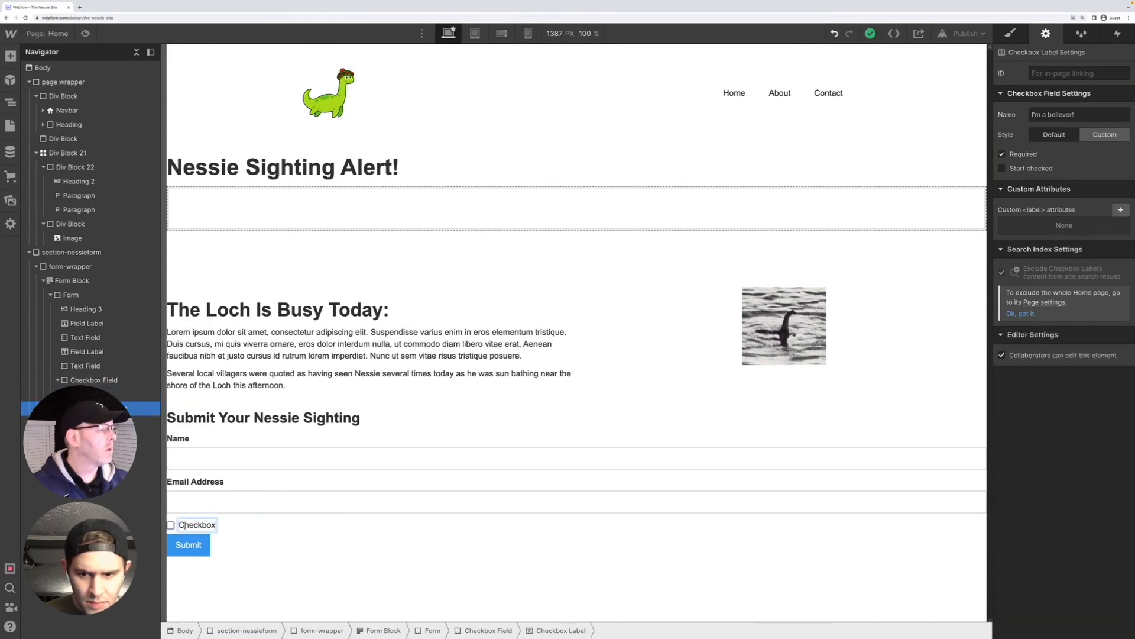
click(1080, 115)
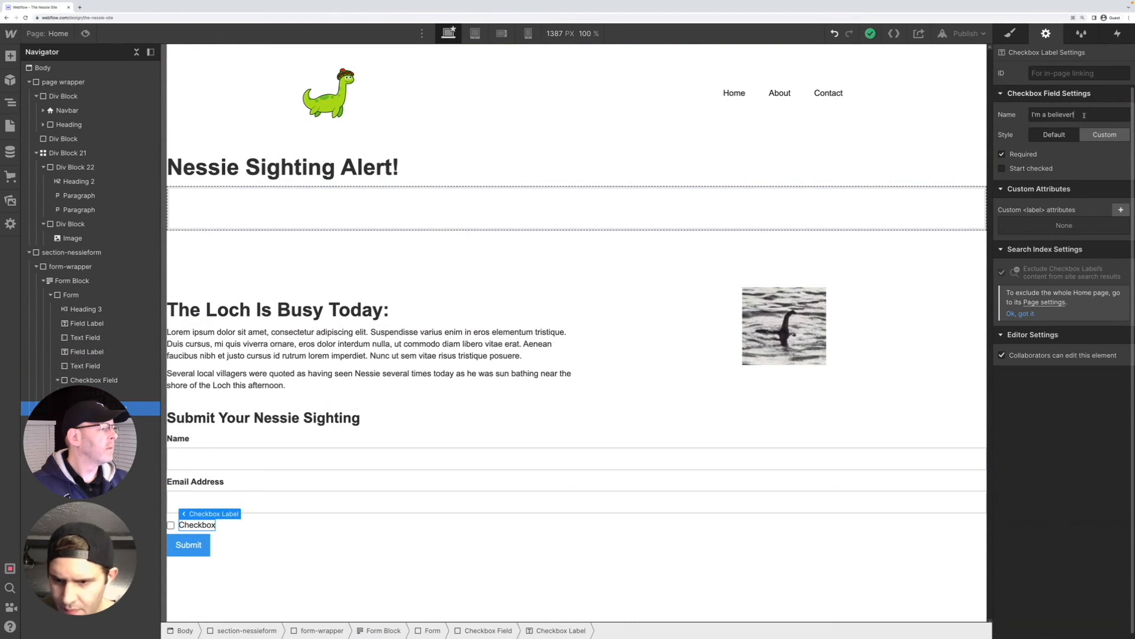
drag(1084, 115, 1011, 112)
key(ctrl+c)
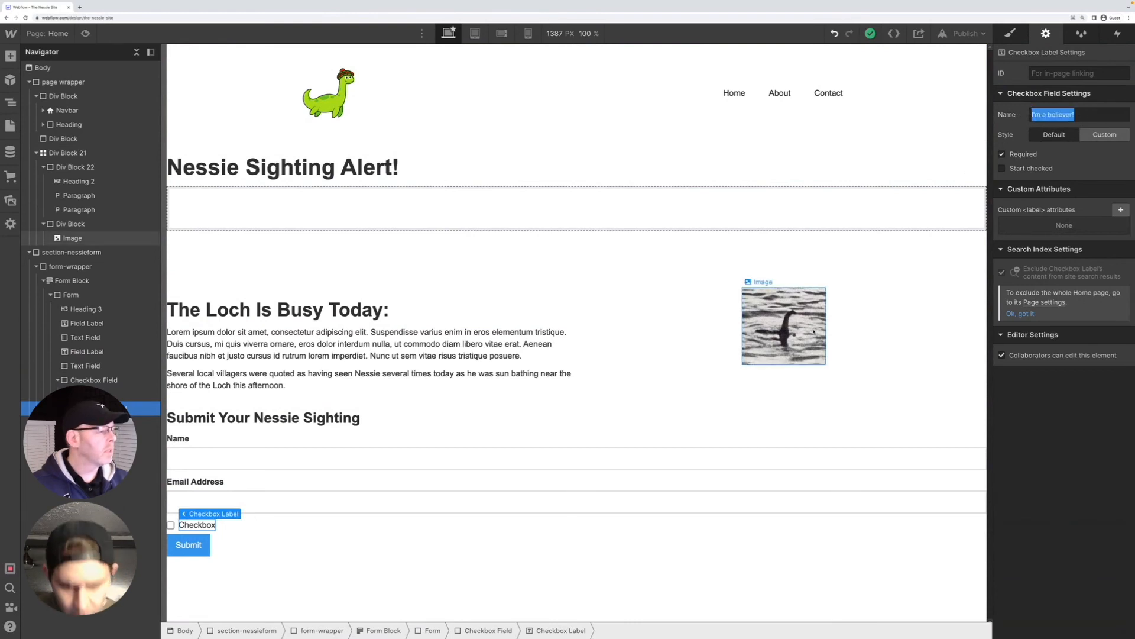
click(204, 530)
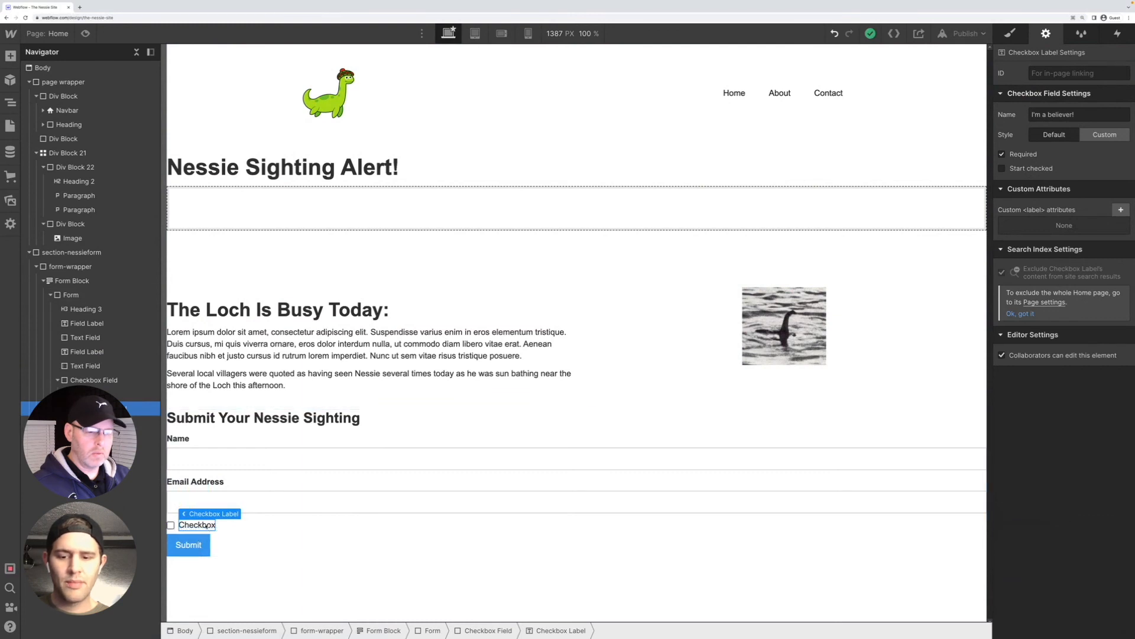
mouse_move(215, 517)
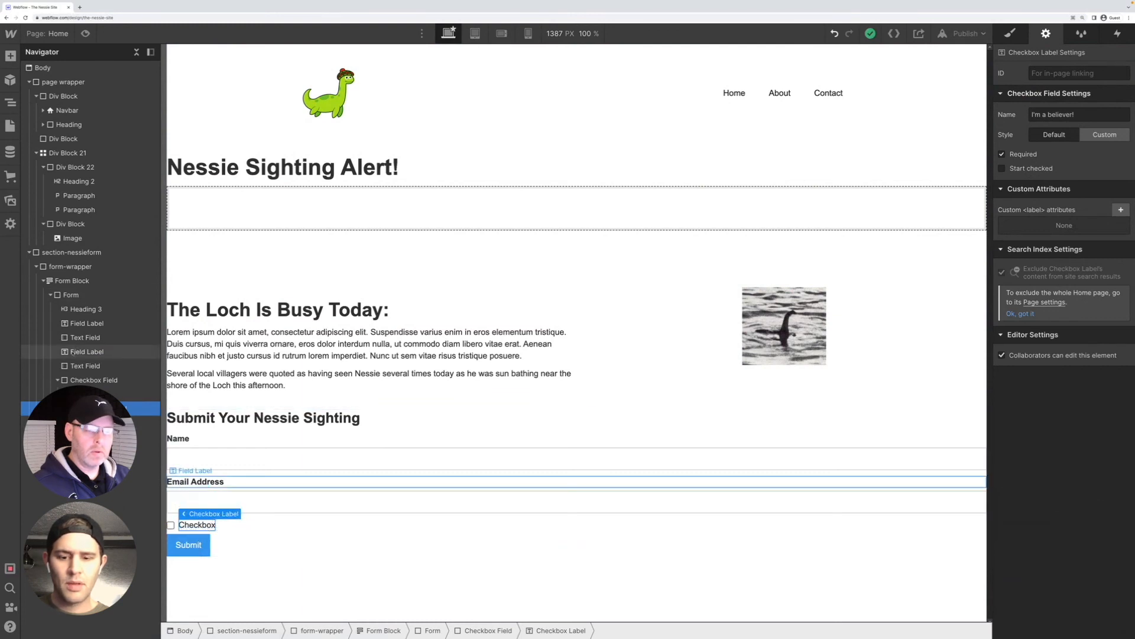
click(95, 381)
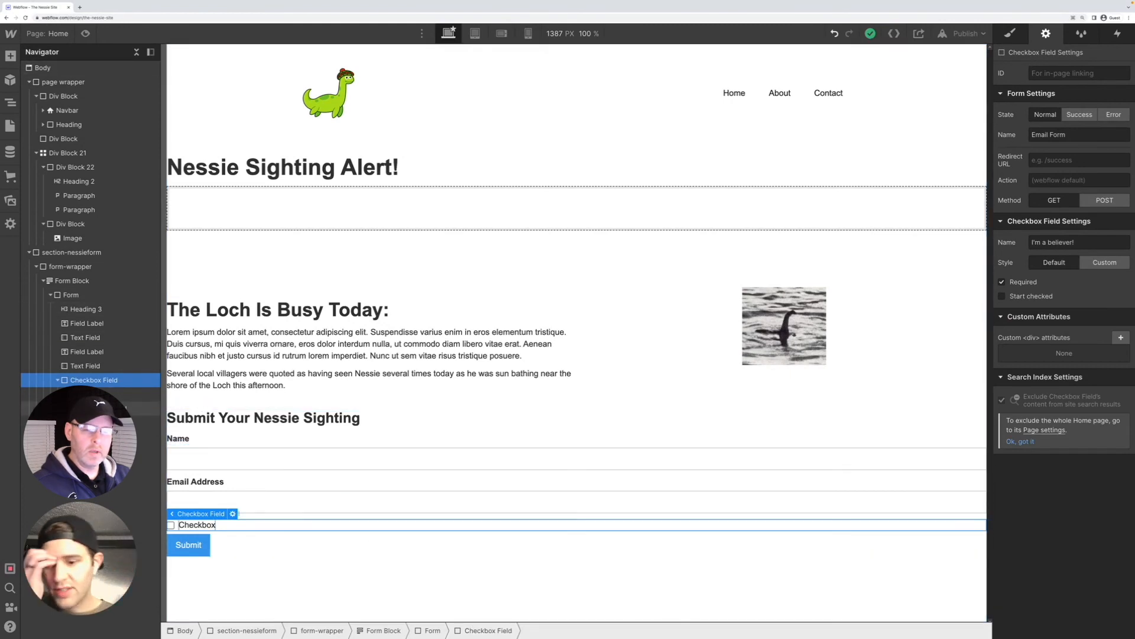
click(198, 525)
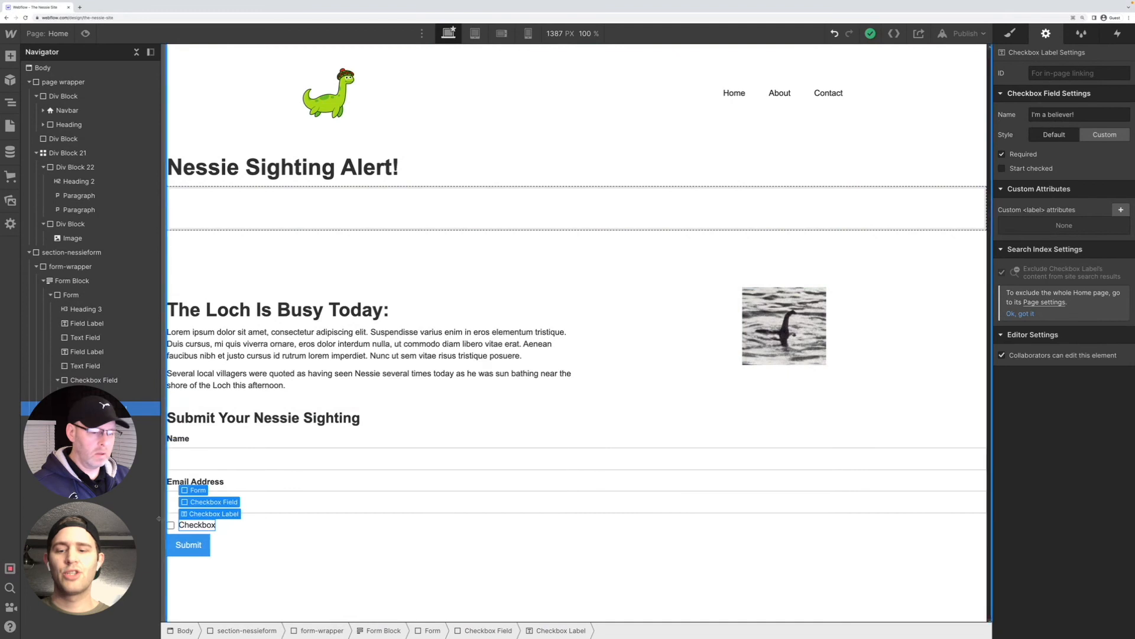
double_click(202, 526)
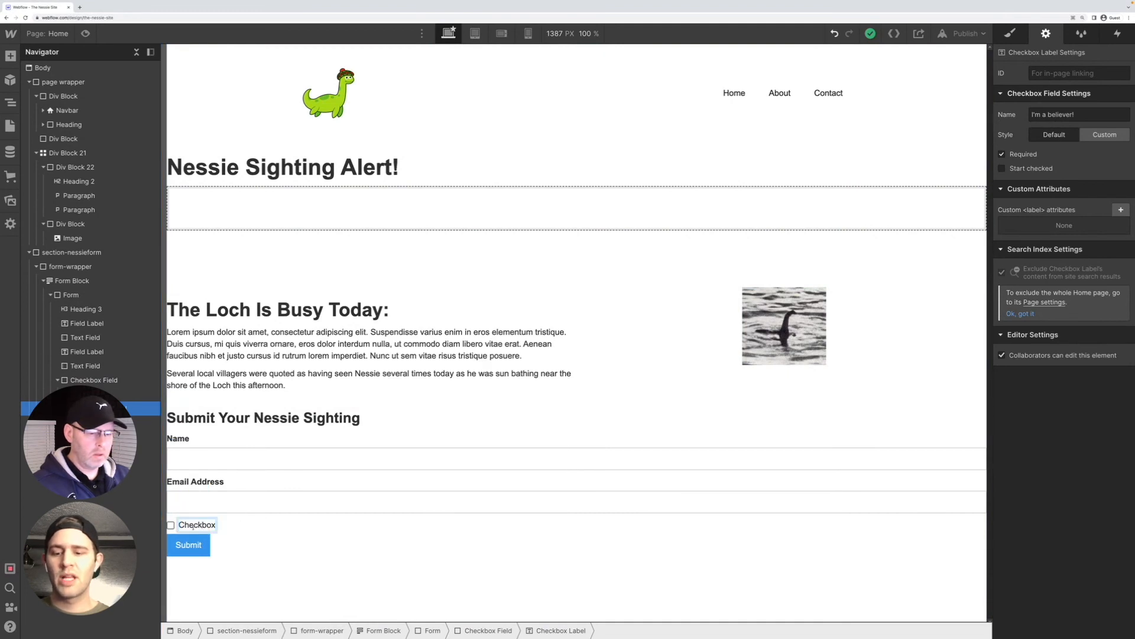
double_click(202, 524)
key(ctrl+v)
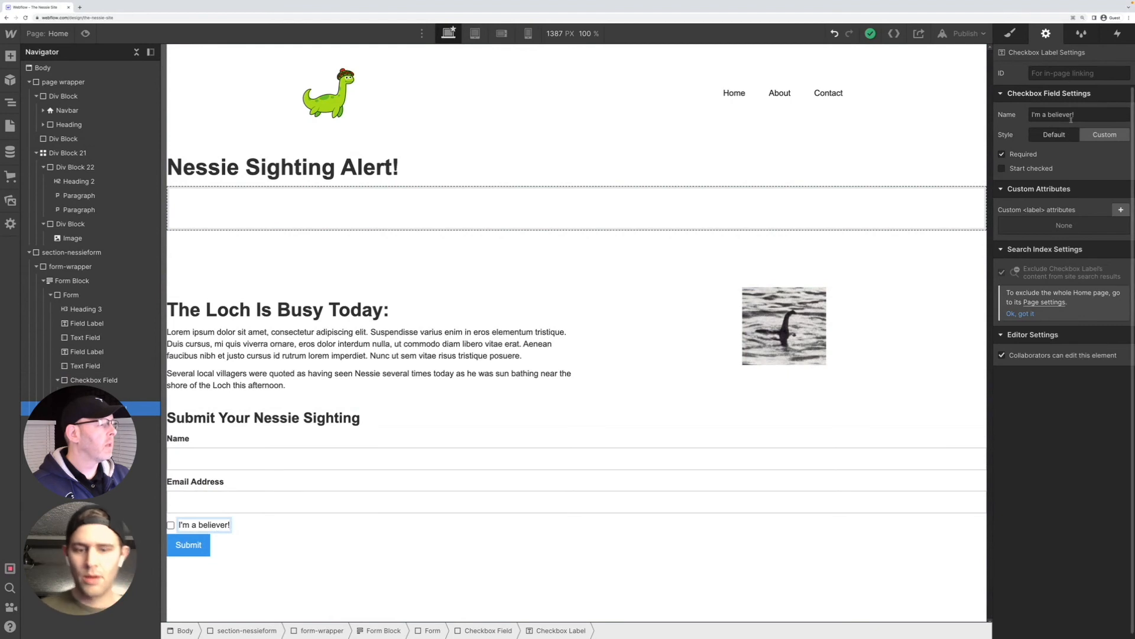
key(Escape)
Change the checkbox field's name in its settings to "Believer Confirmation"
drag(1048, 114, 1073, 114)
key(BackSpace)
key(BackSpace)
key(BackSpace)
key(BackSpace)
key(BackSpace)
key(BackSpace)
key(BackSpace)
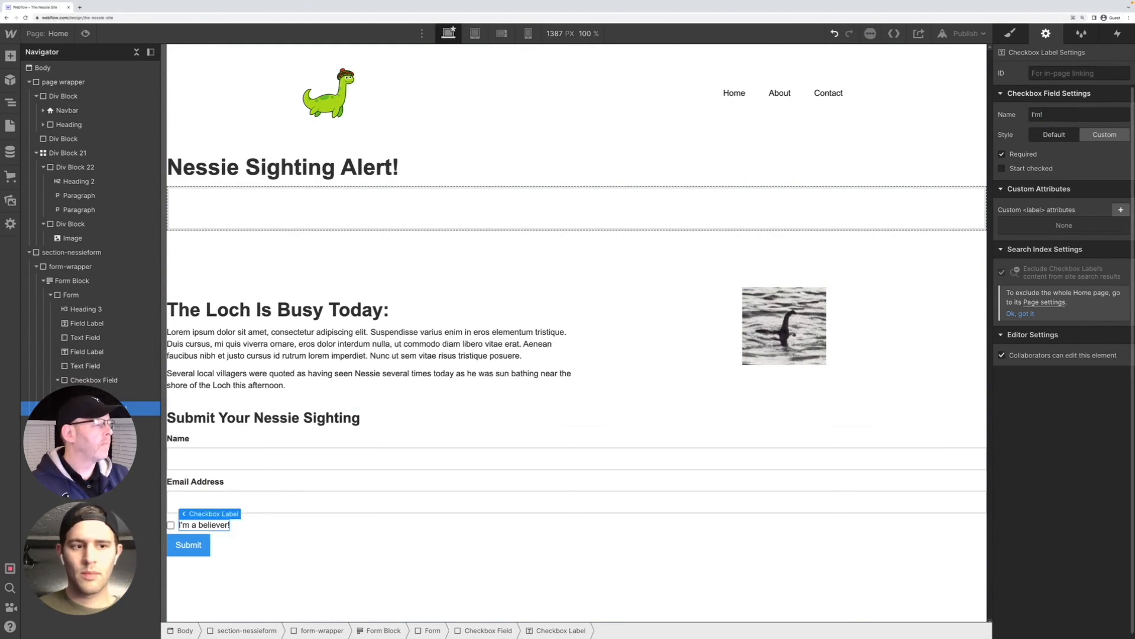
text(Beli)
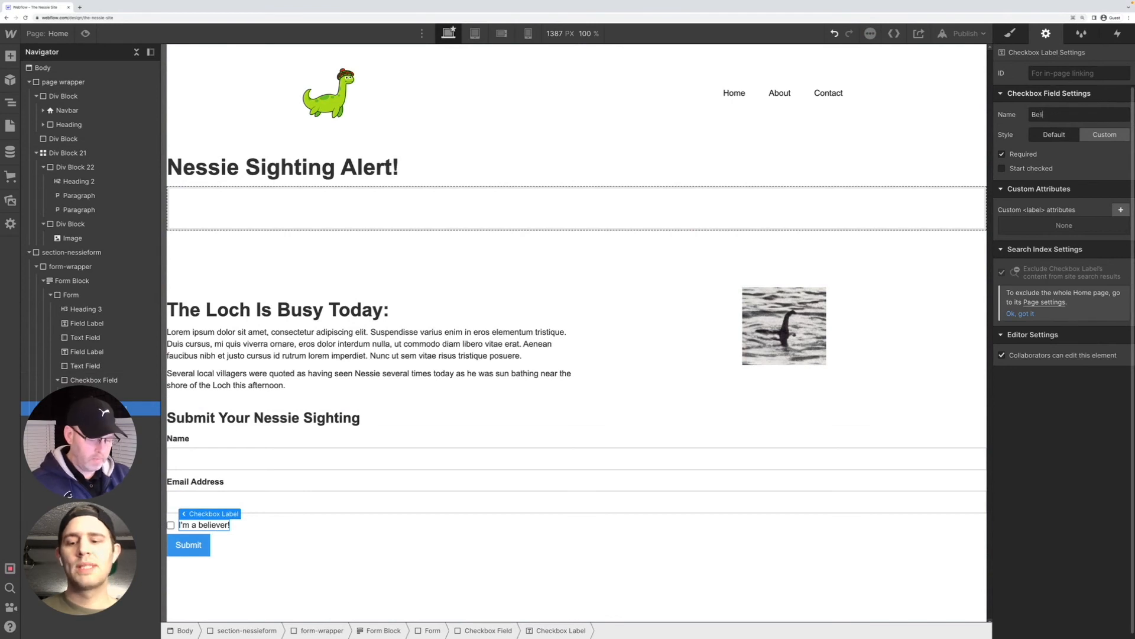
text(ever Confirmation)
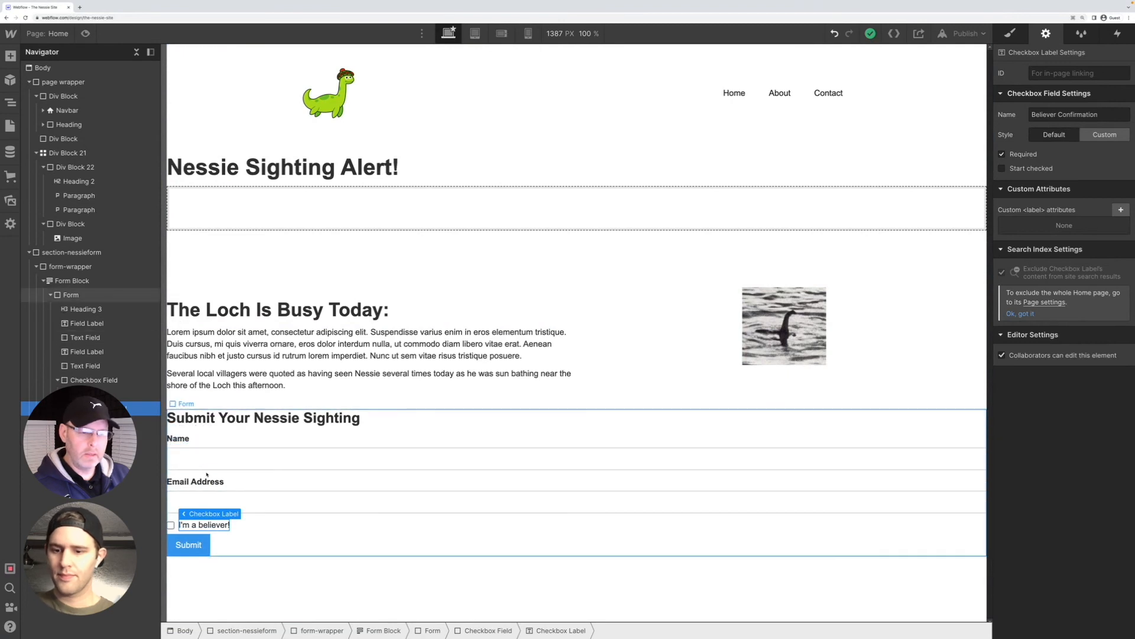
Add a text input to the form between the name field and the Email Address label
click(10, 56)
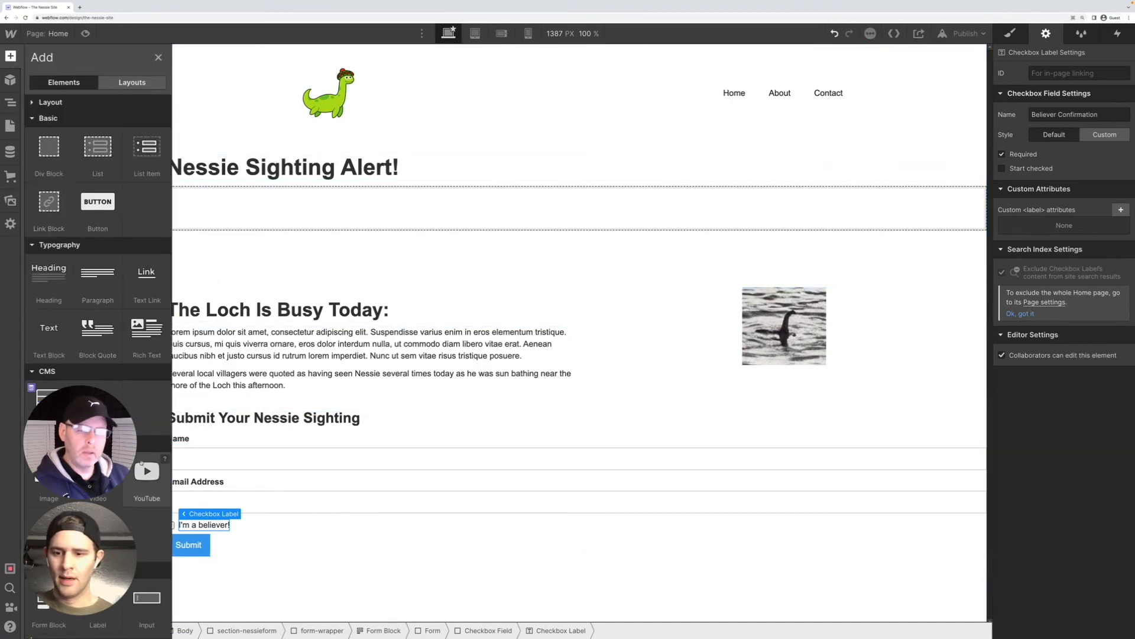
scroll(114, 373, down, 7)
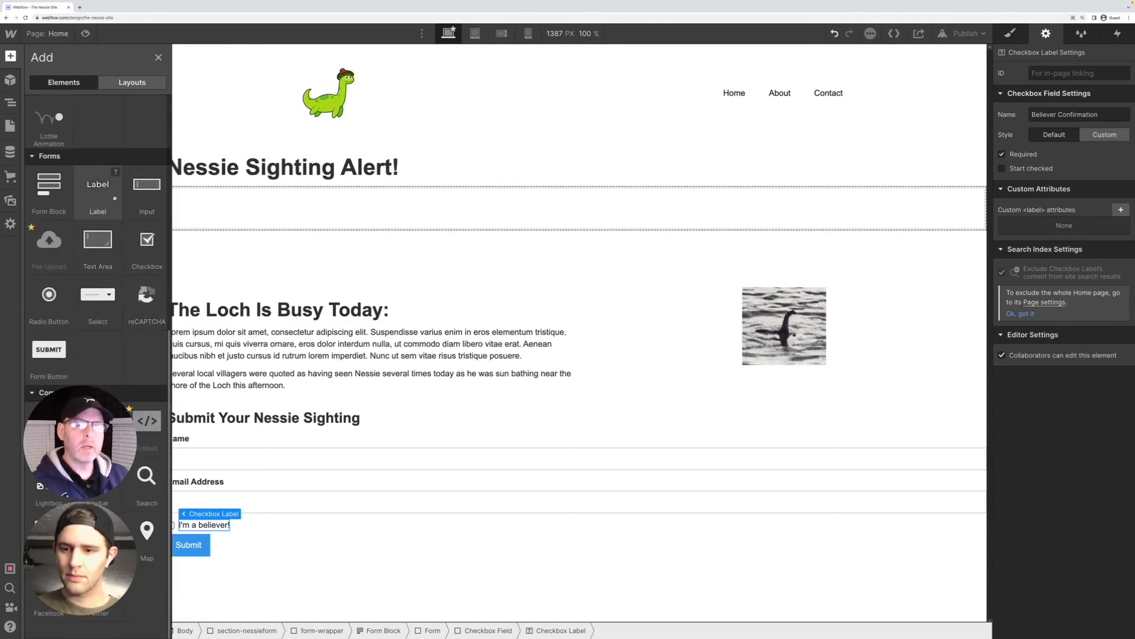
drag(147, 188, 232, 480)
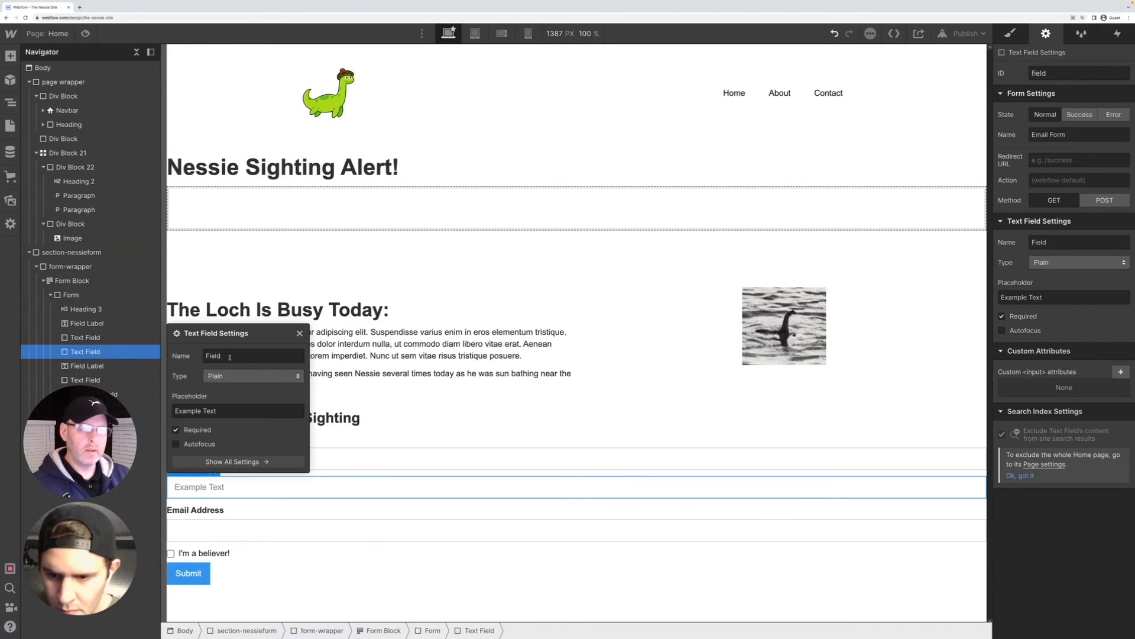
Name the new text field "Time & Date Of Sighting"
drag(229, 357, 201, 356)
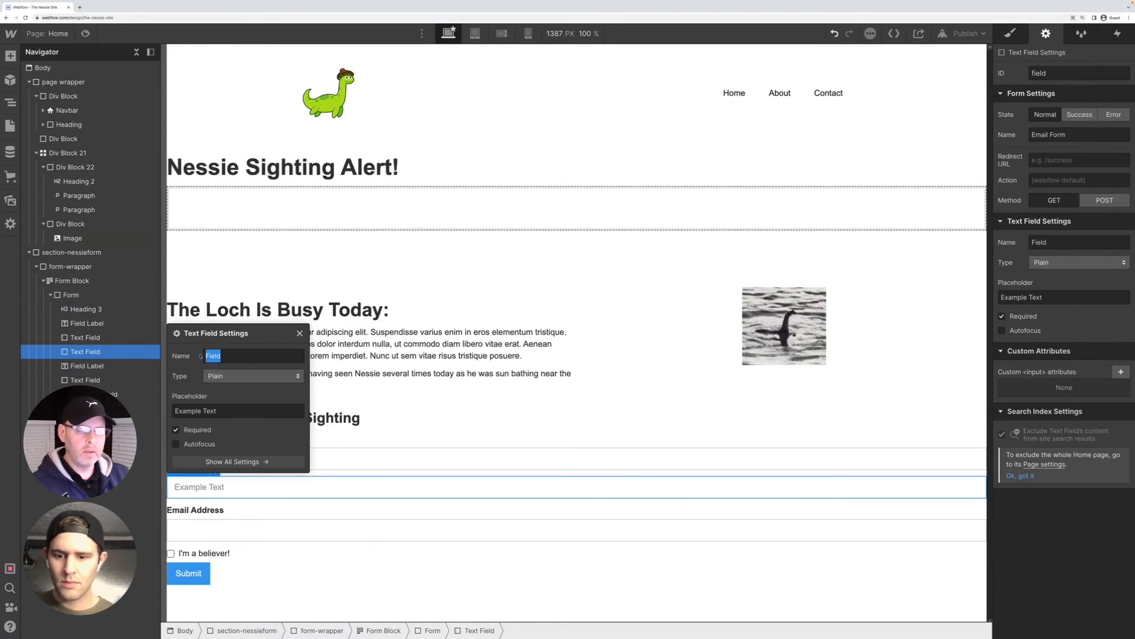
text(Time & D)
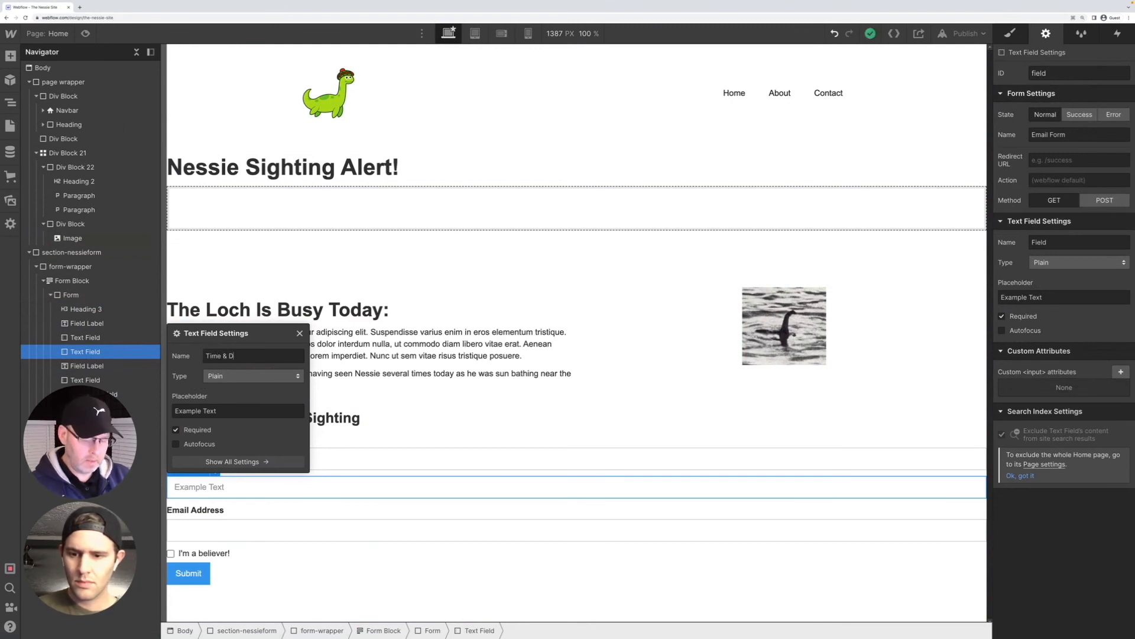
text(ate Of Si)
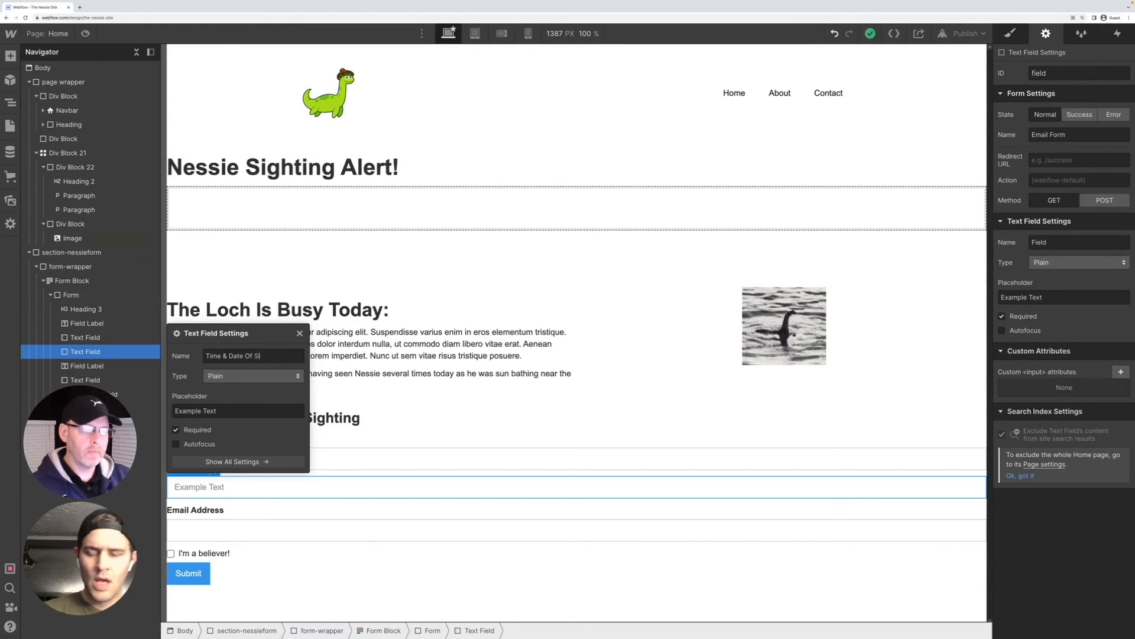
text(tihting)
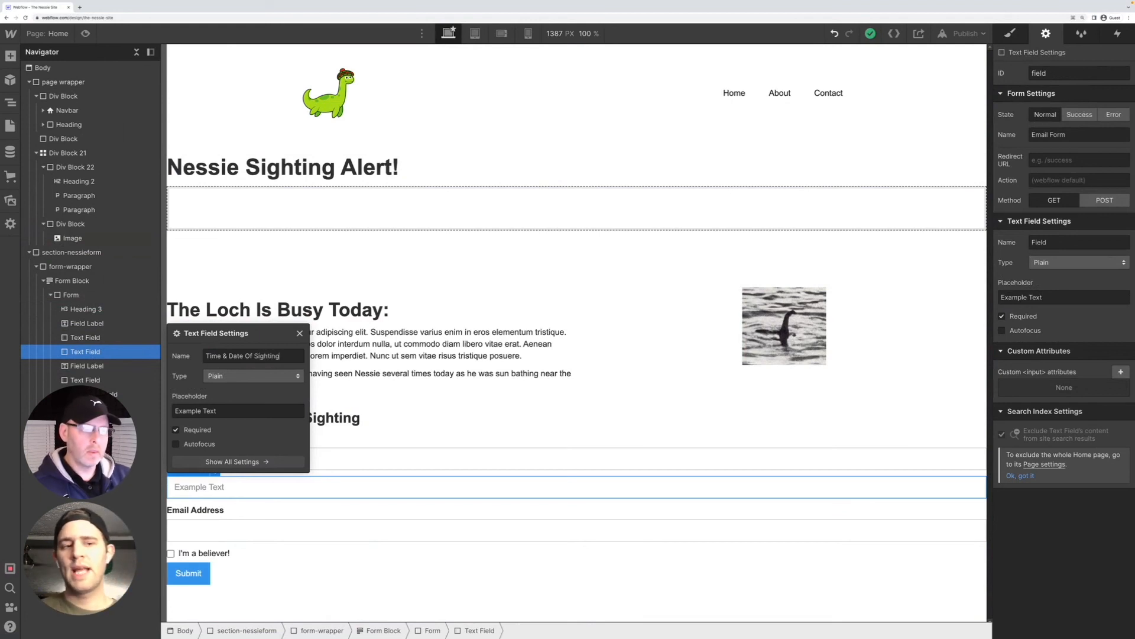
Replace the new field's placeholder with "Time & Date Of Sighting", copied from its name
key(super+a)
key(super+c)
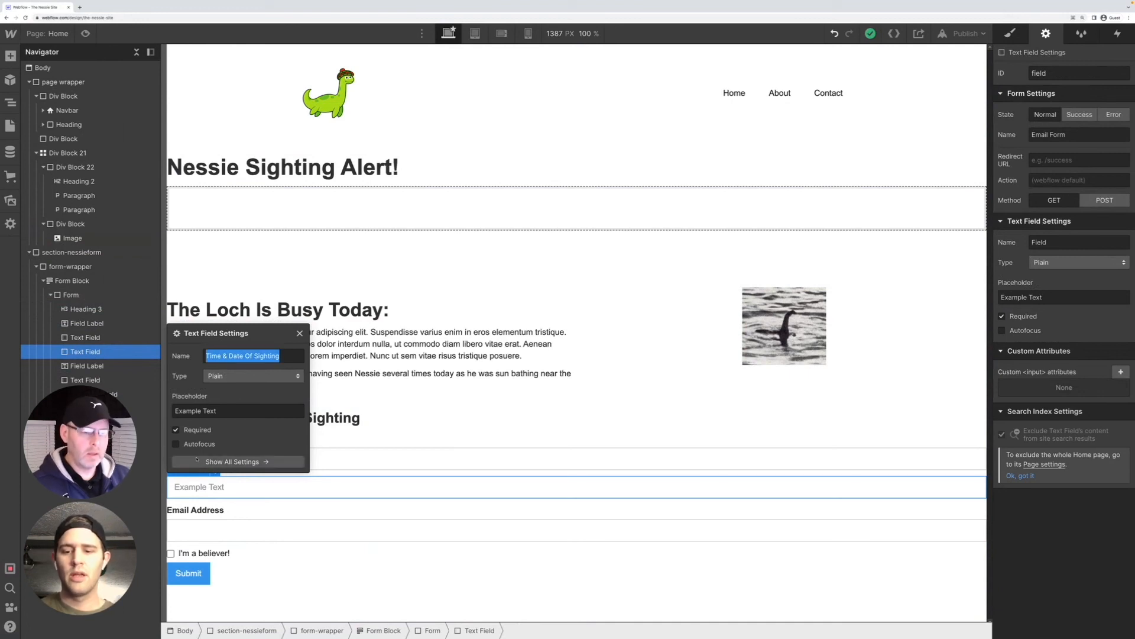
click(227, 411)
key(super+a)
key(super+v)
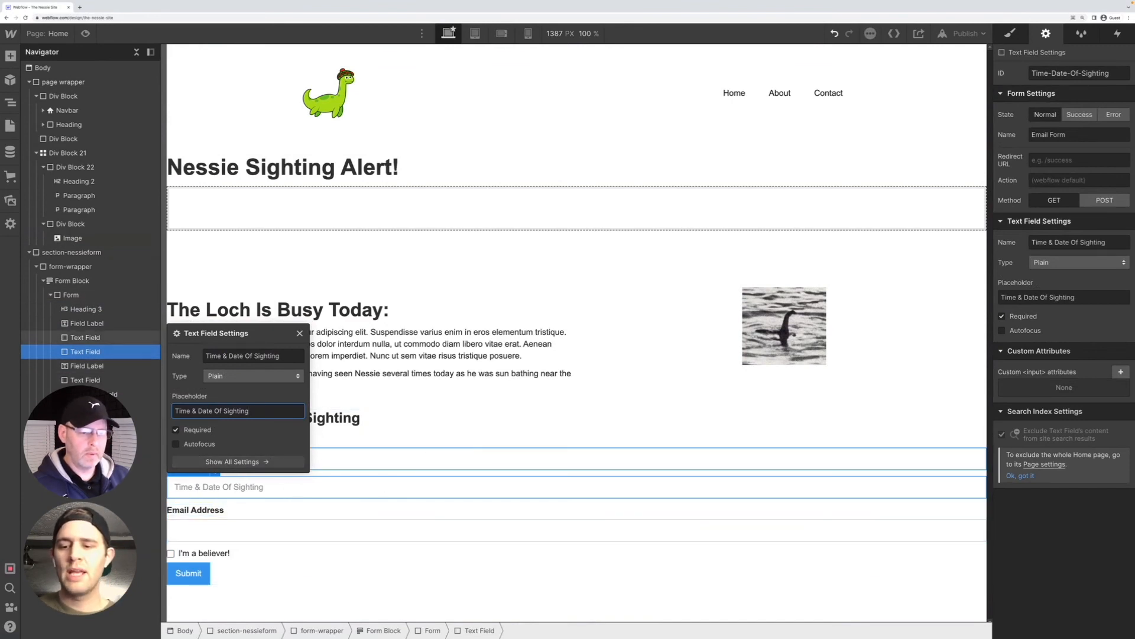
click(422, 419)
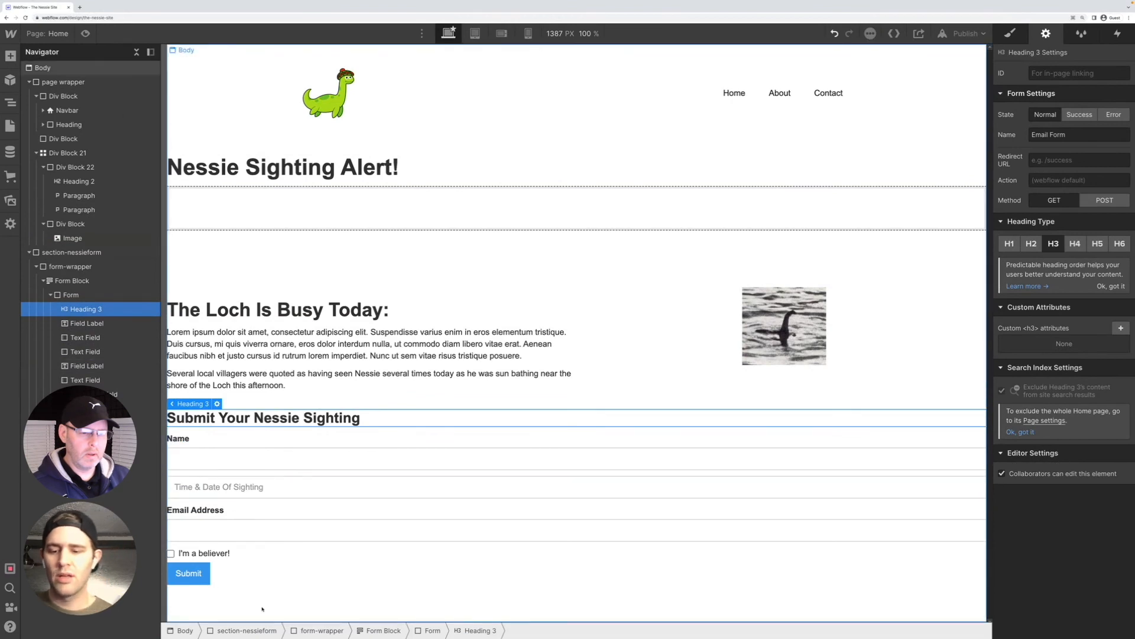
Compare the sighting time text field with the name field and the email field with its label
click(275, 490)
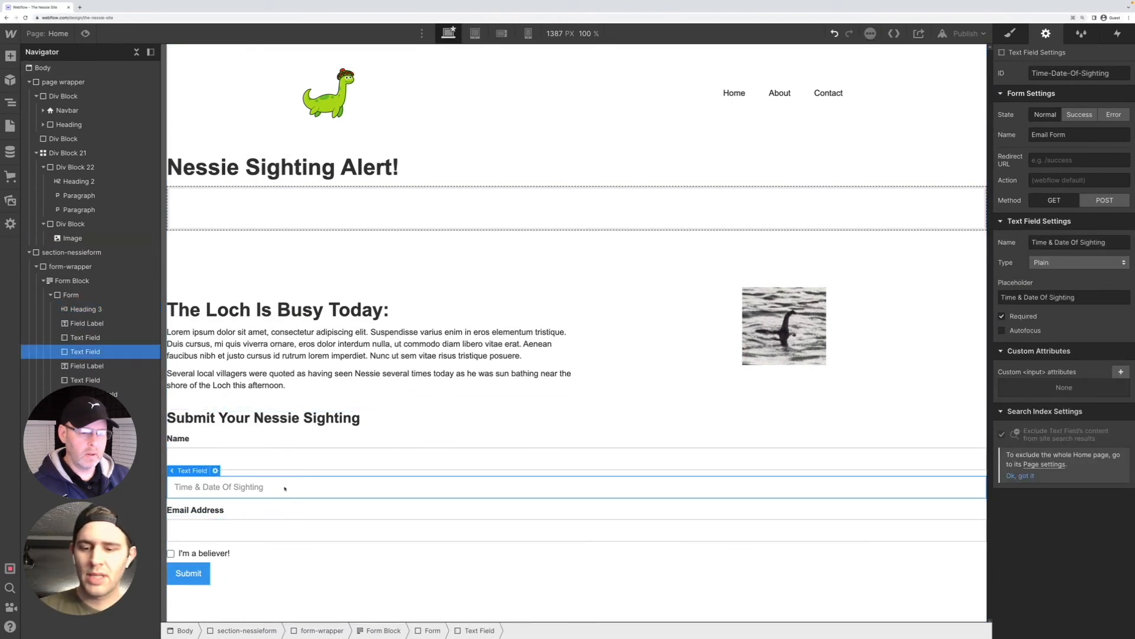
click(278, 455)
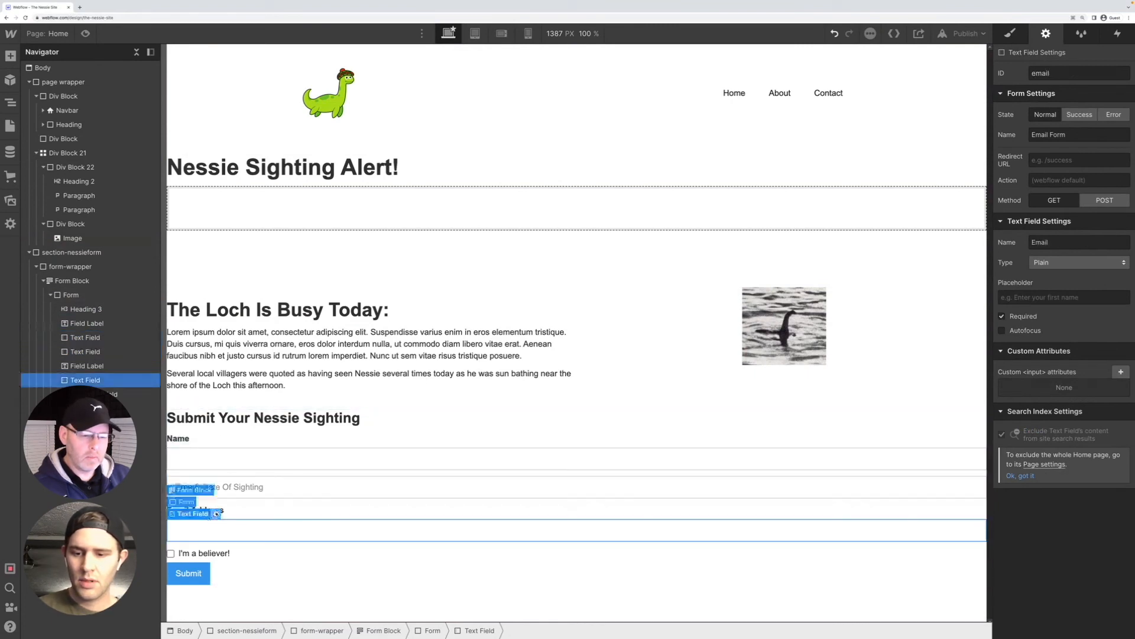
click(220, 512)
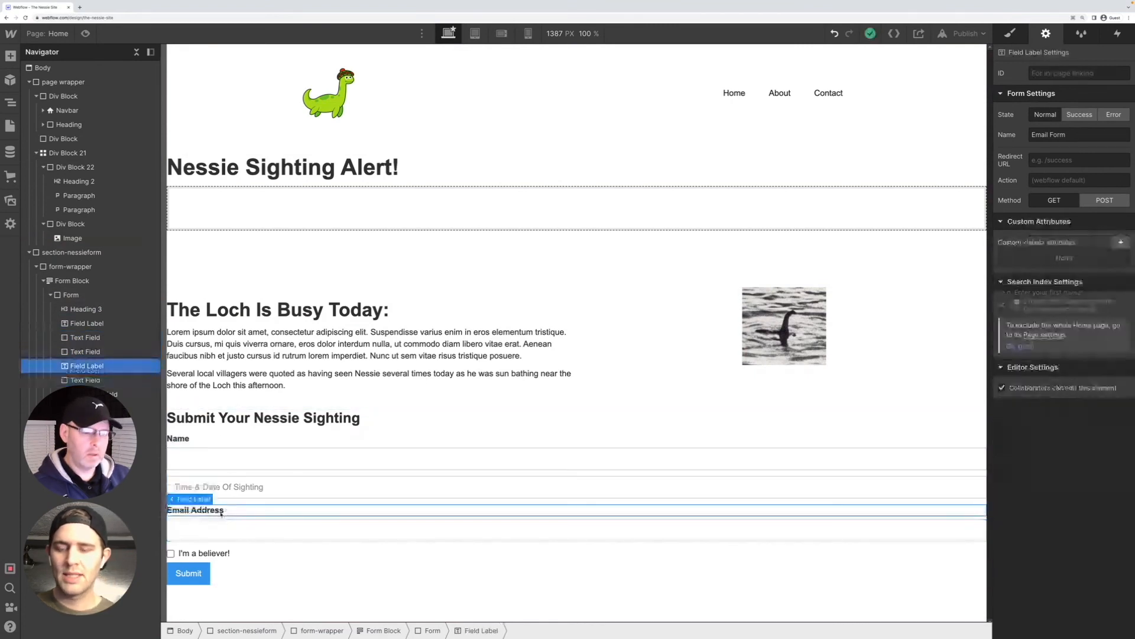
double_click(221, 511)
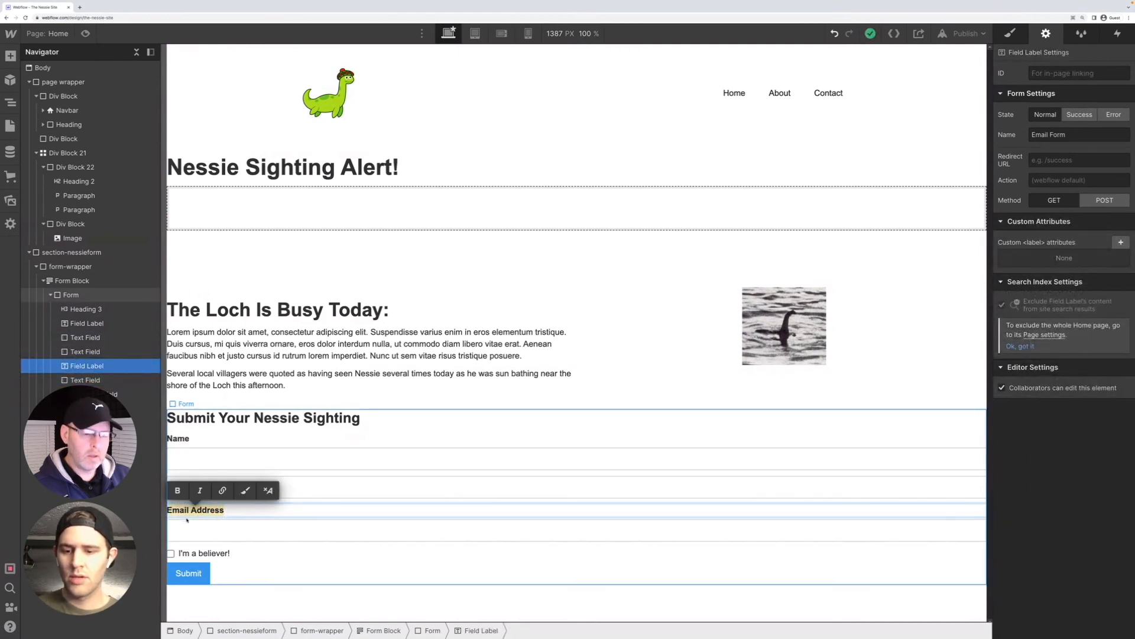
click(241, 534)
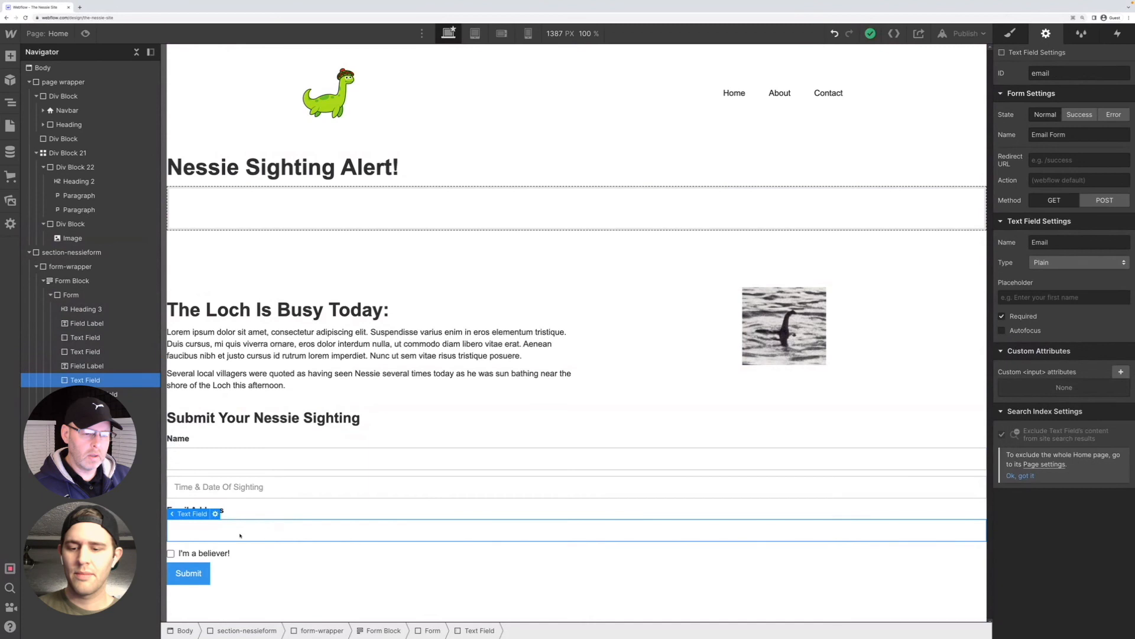
click(246, 519)
click(242, 529)
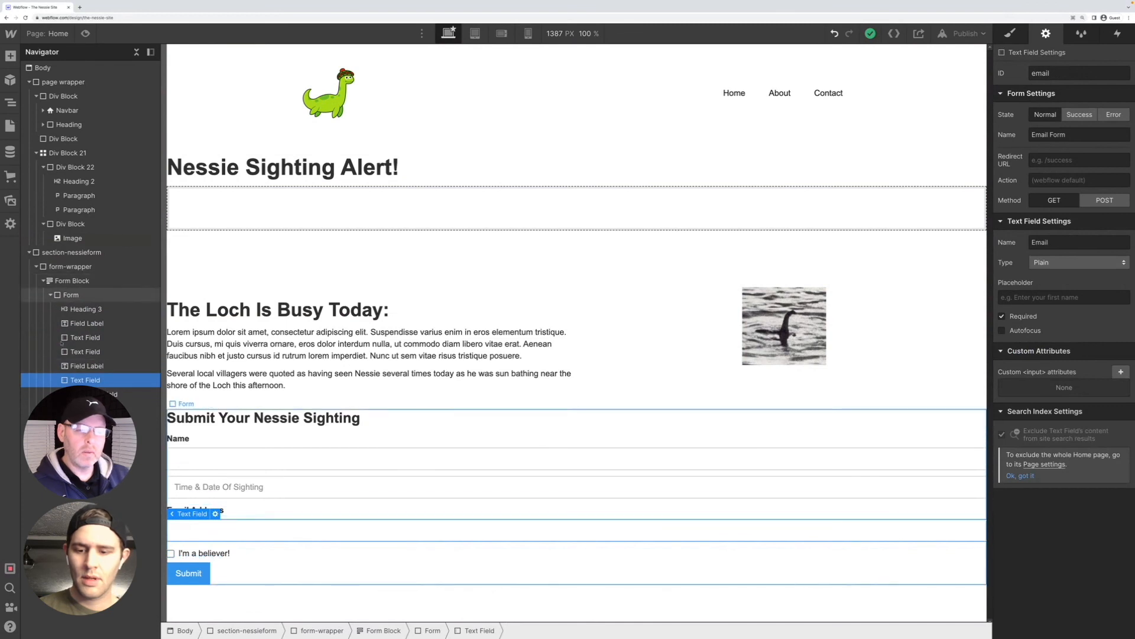
Duplicate the Email Address label and place one copy directly above the sighting time text field
click(239, 510)
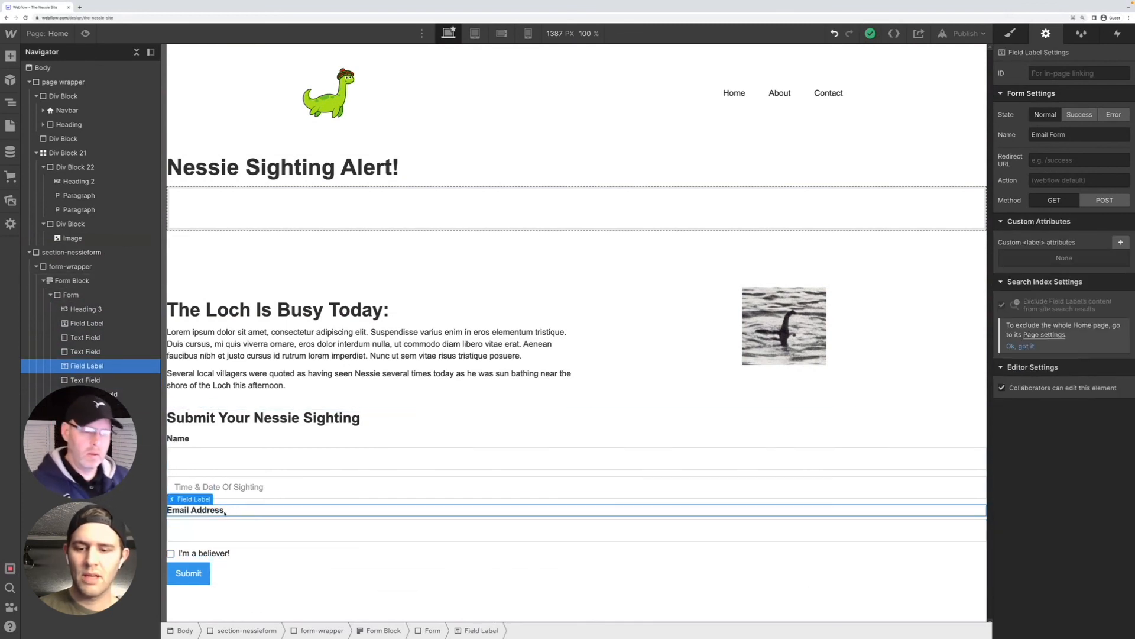
key(ctrl+d)
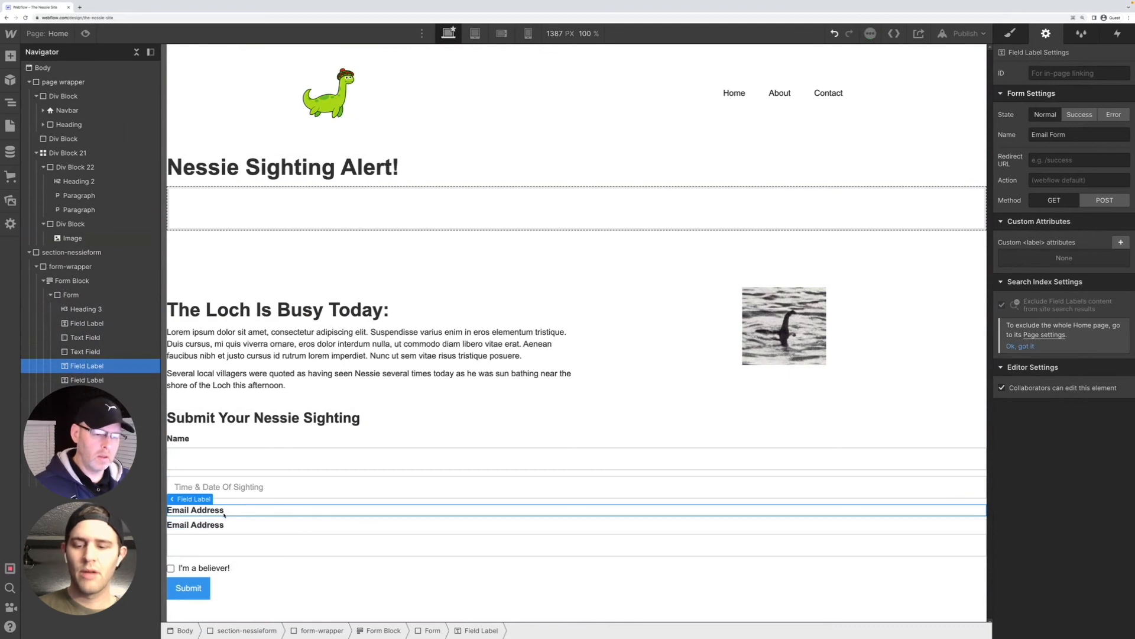
drag(221, 525, 131, 466)
Replace the text of the label above the sighting time field with "Time & Date Of Sighting"
double_click(216, 482)
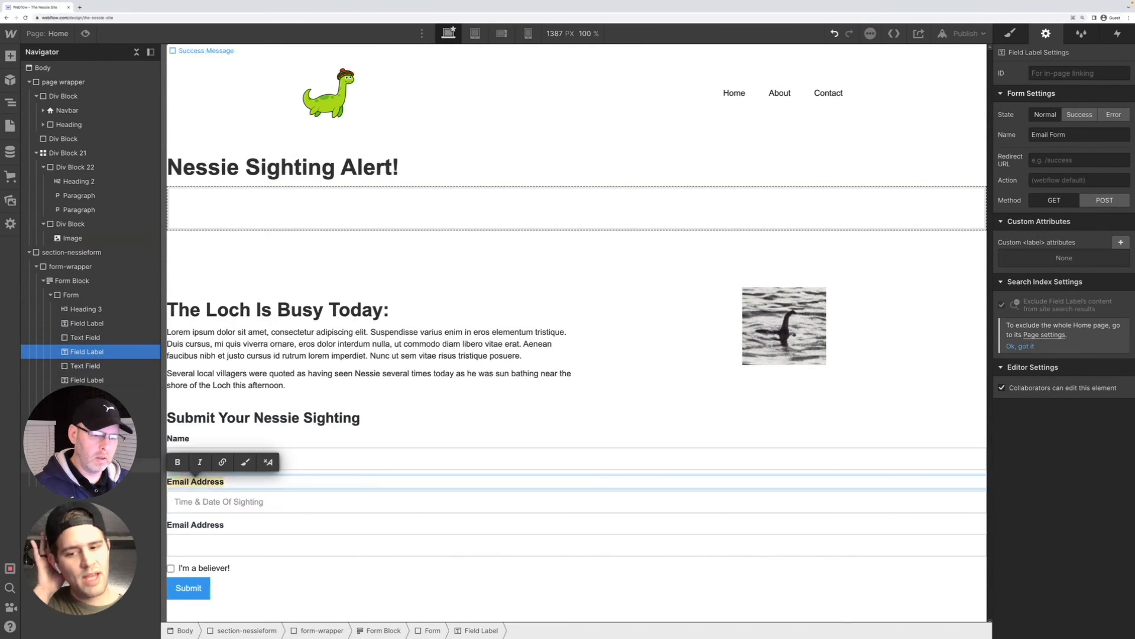
click(215, 482)
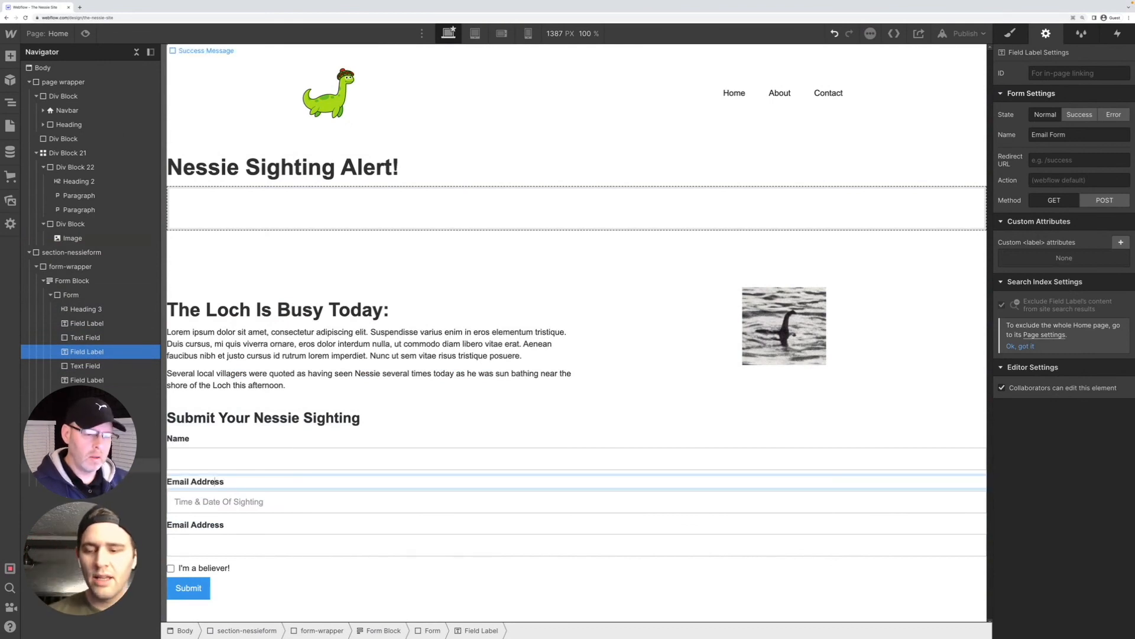
key(ctrl+a)
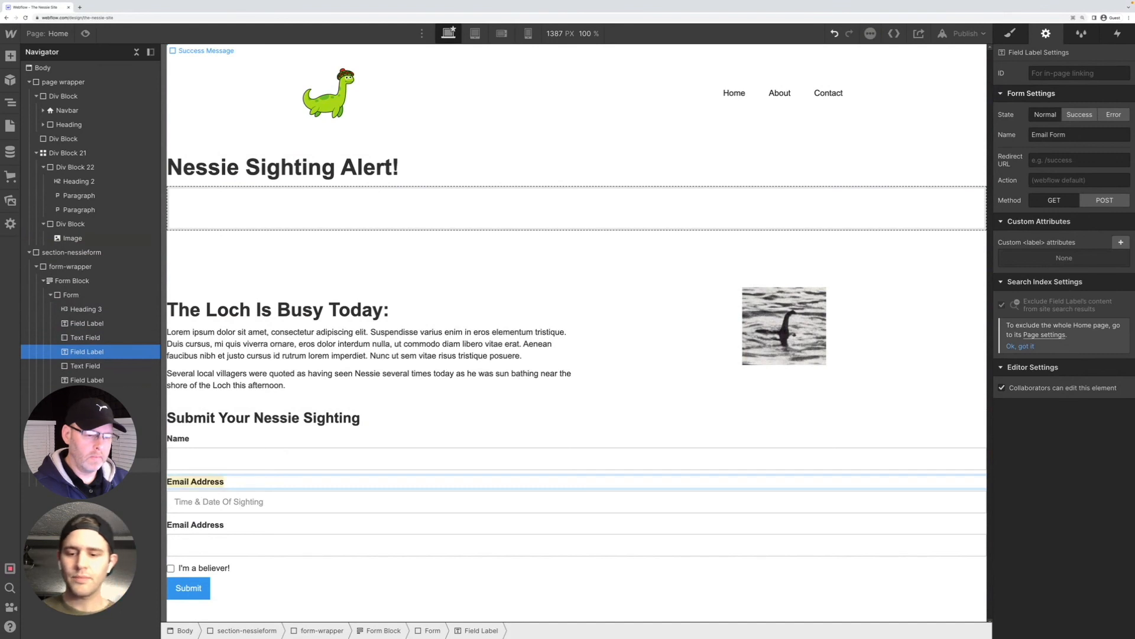
text(Time *)
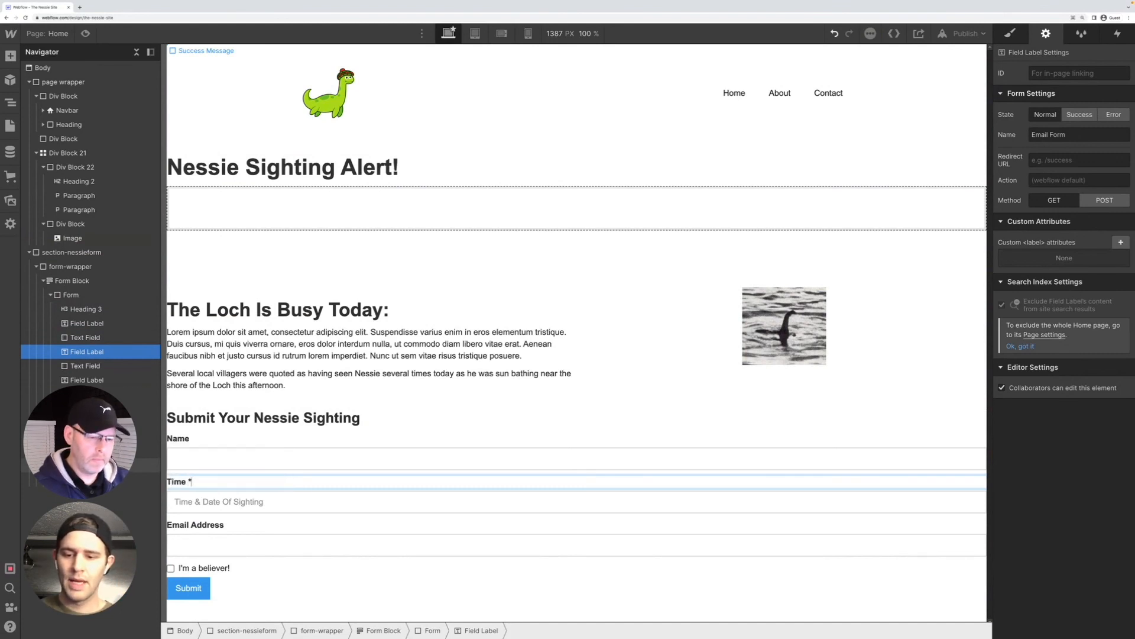
key(BackSpace)
text(& S)
key(BackSpace)
text(Date Of Sighting)
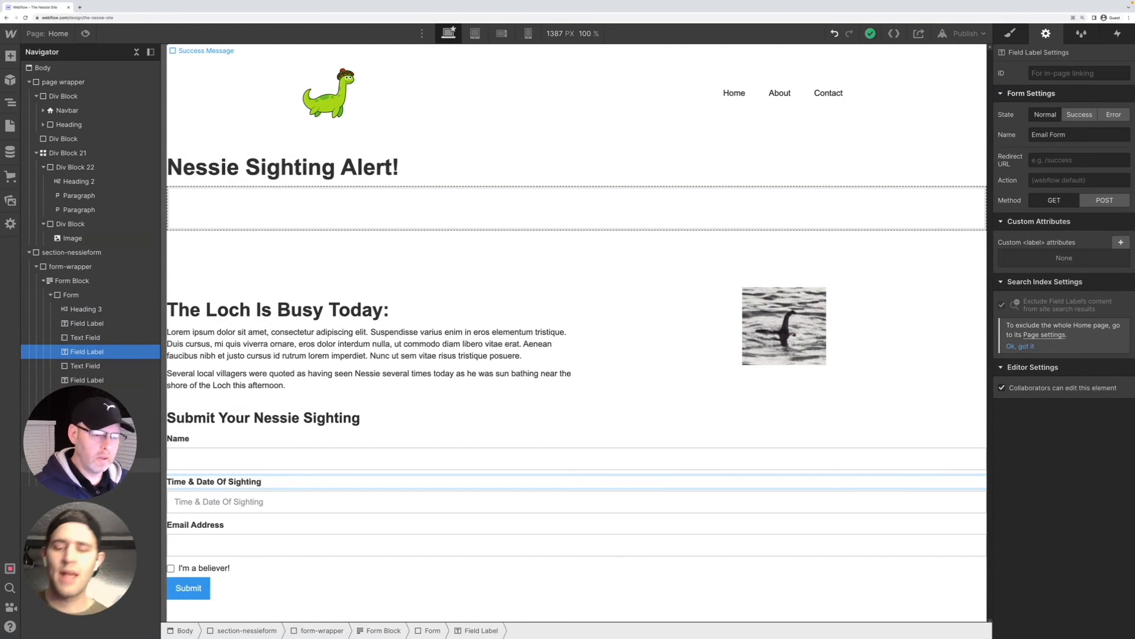
Clear the name of the sighting time text field in its settings
click(188, 502)
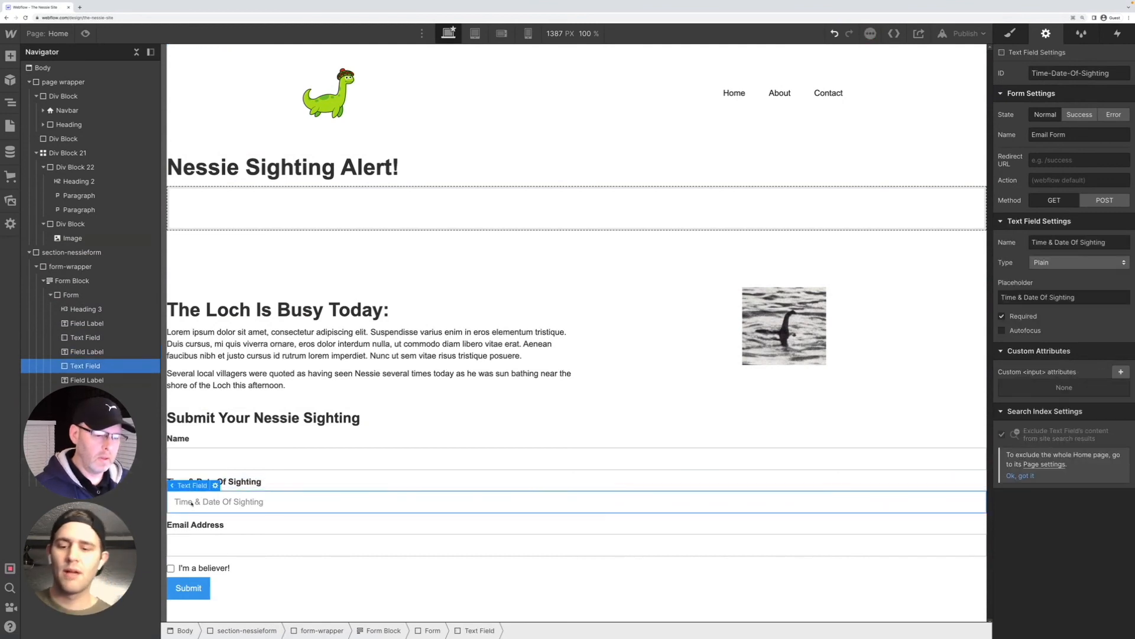
double_click(258, 503)
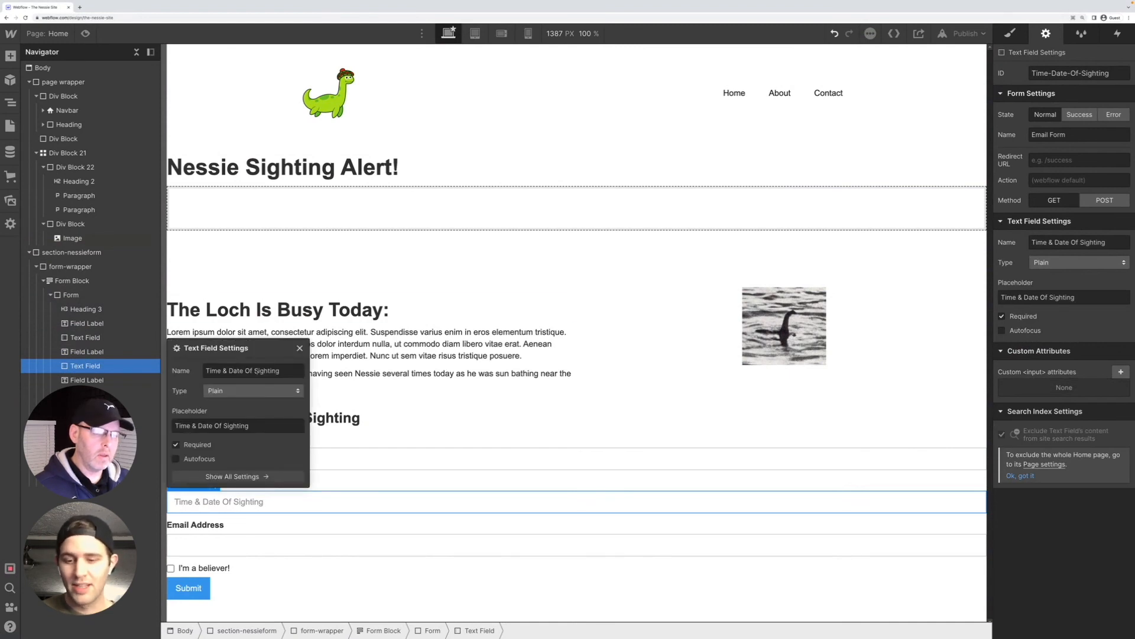
drag(283, 370, 230, 361)
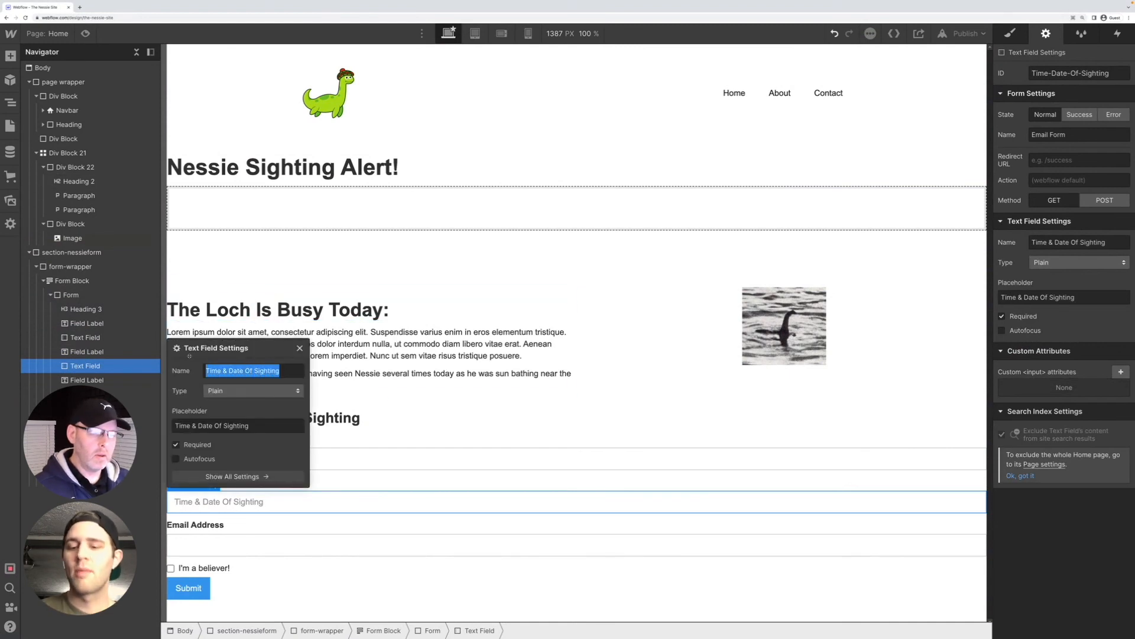
key(BackSpace)
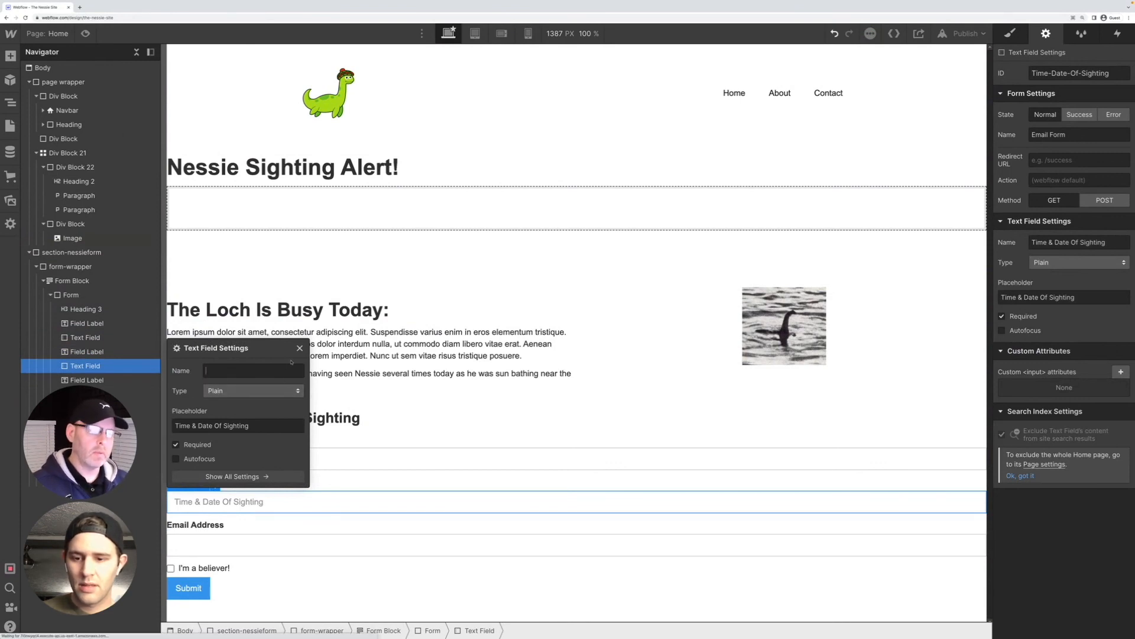
click(344, 443)
Set the sighting field's name to "Time & Date Of Sighting", copied from its placeholder, and clear the placeholder
double_click(261, 503)
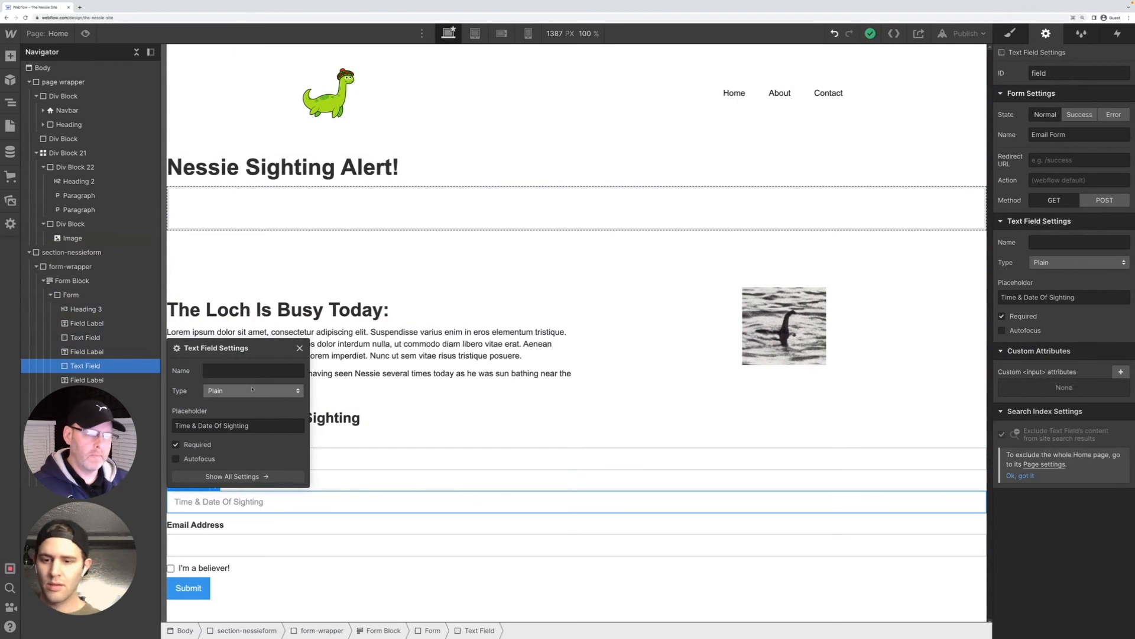
click(253, 390)
click(250, 361)
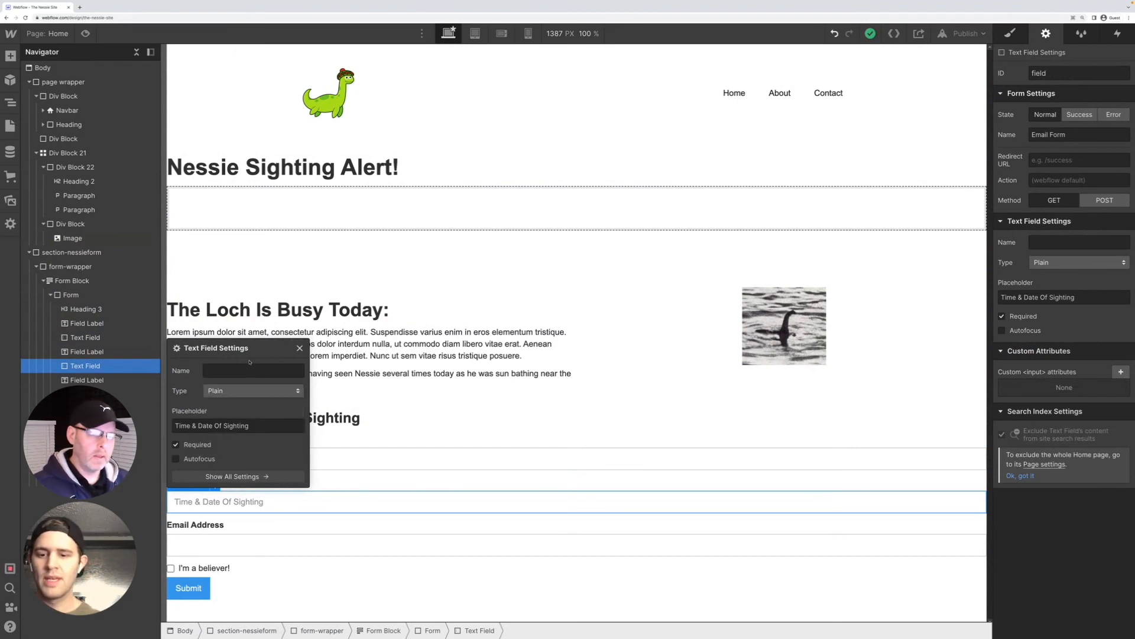
drag(251, 427, 174, 426)
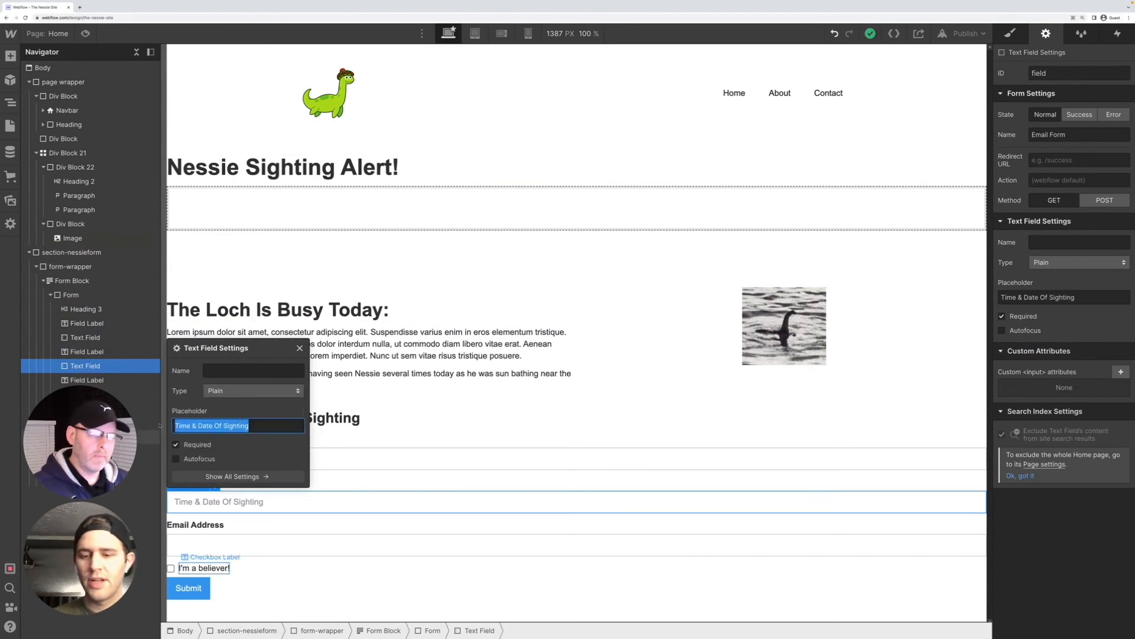
key(ctrl+c)
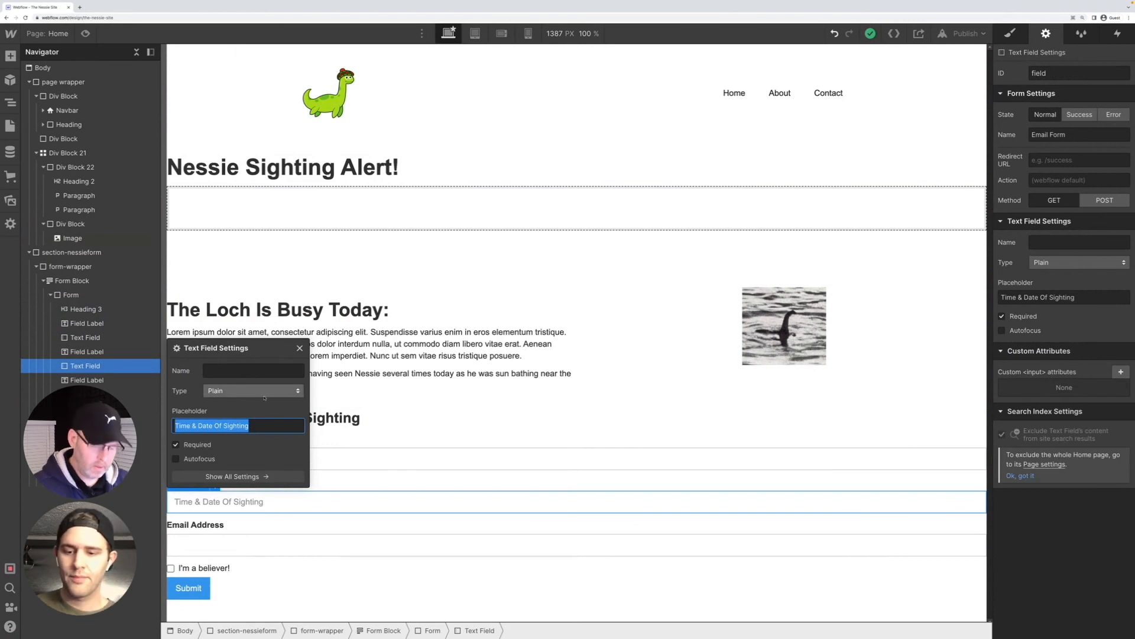
click(253, 370)
key(ctrl+v)
drag(256, 426, 173, 425)
key(BackSpace)
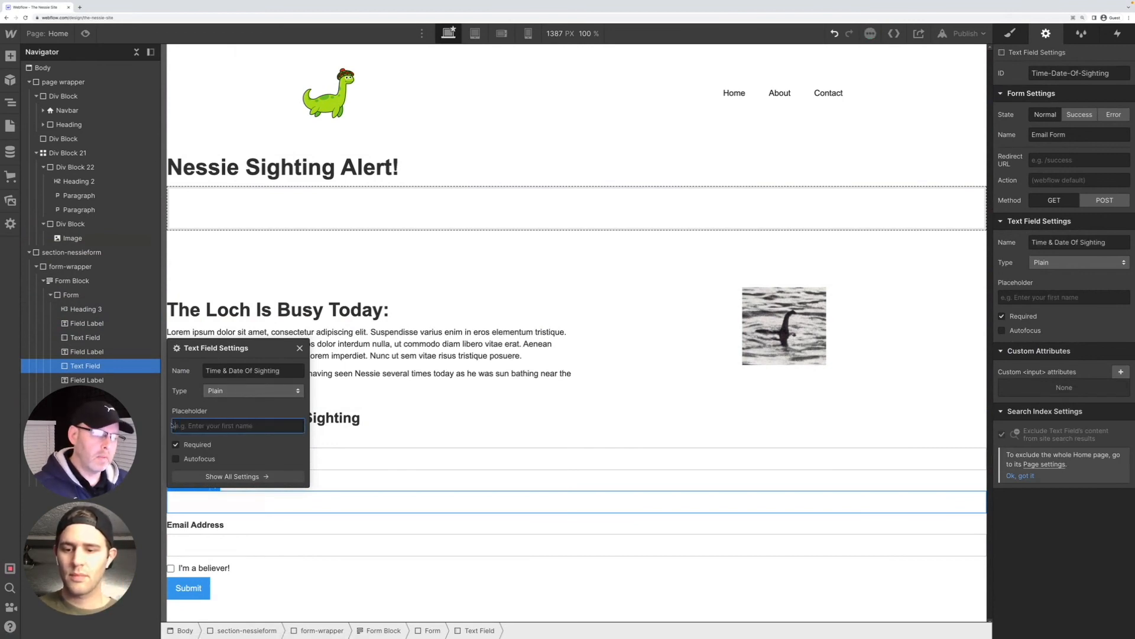
click(350, 463)
Set the form-wrapper's maximum width to 75%
click(367, 447)
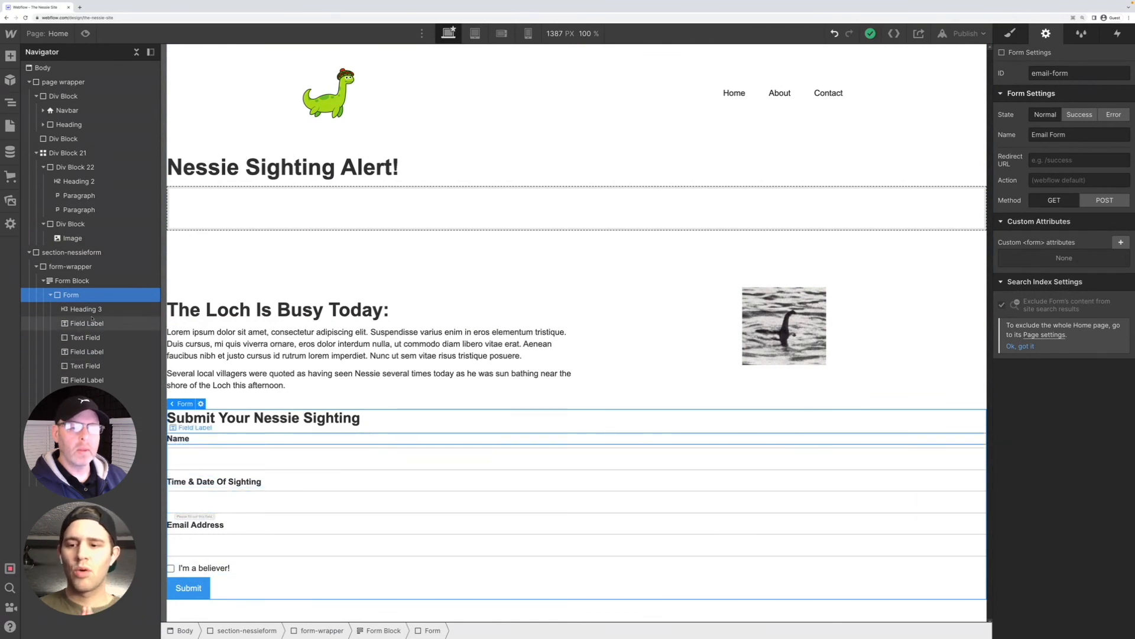
click(57, 267)
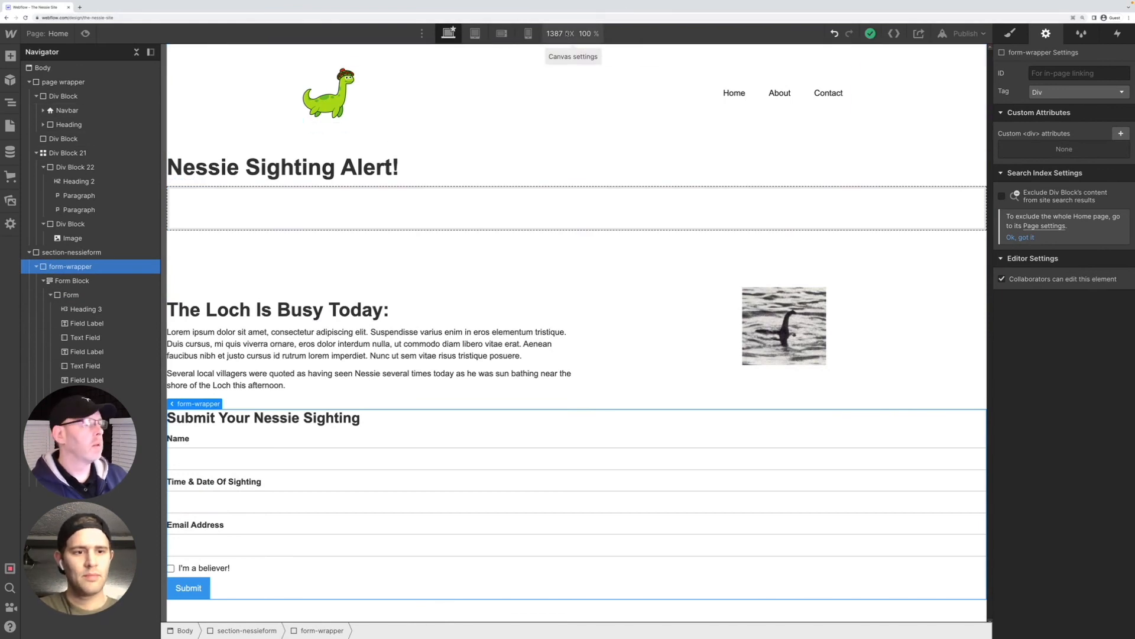
click(1010, 33)
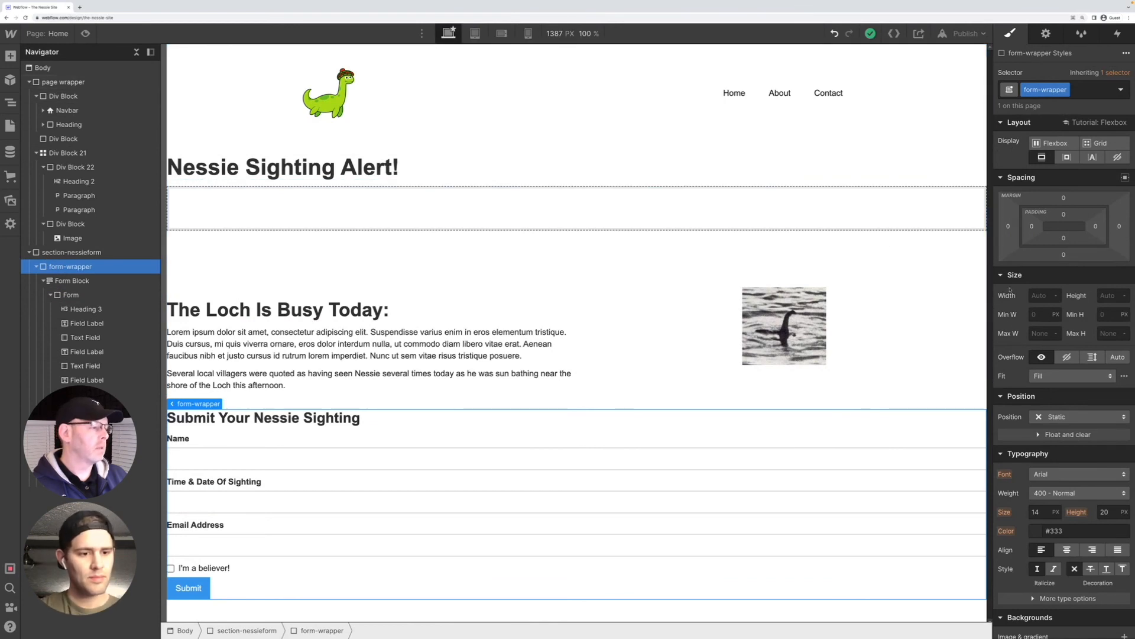
click(1037, 335)
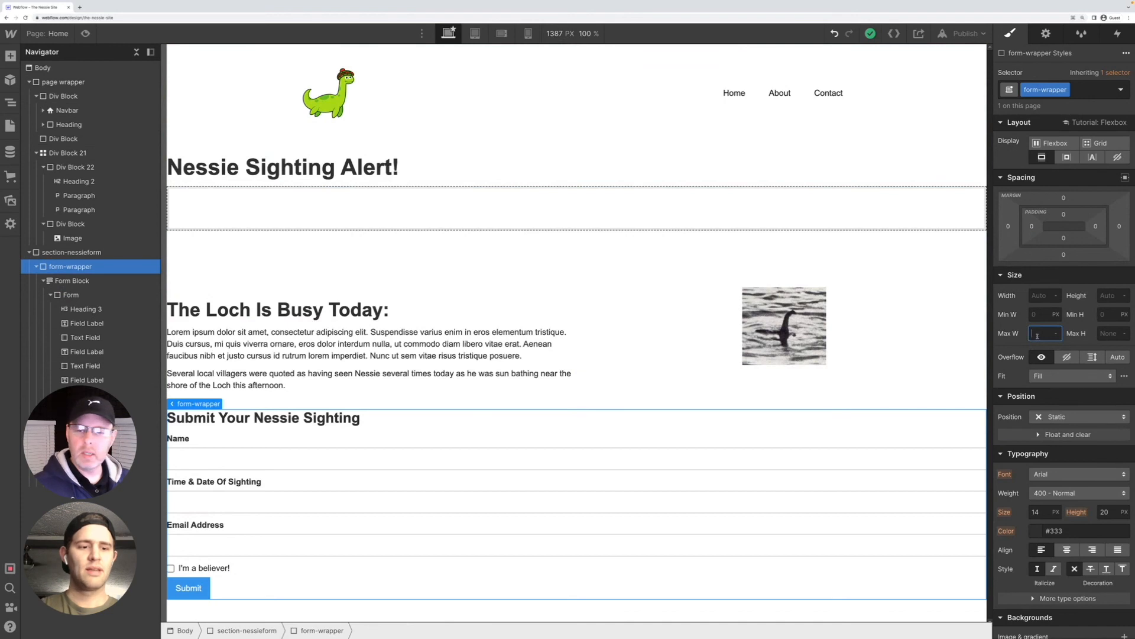
text(75)
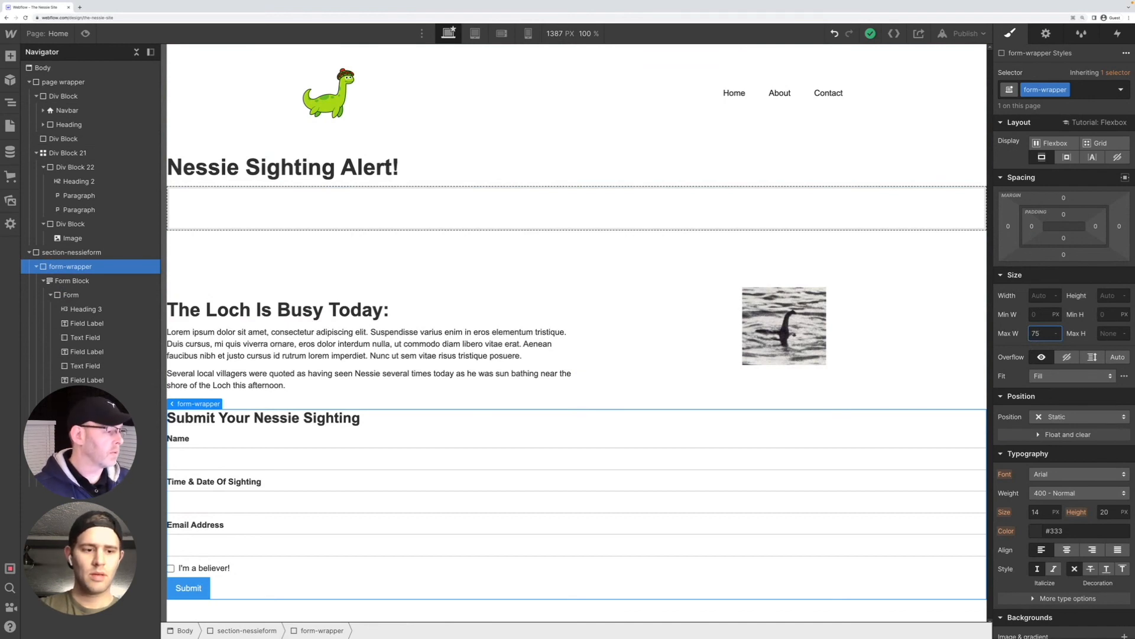
text(%)
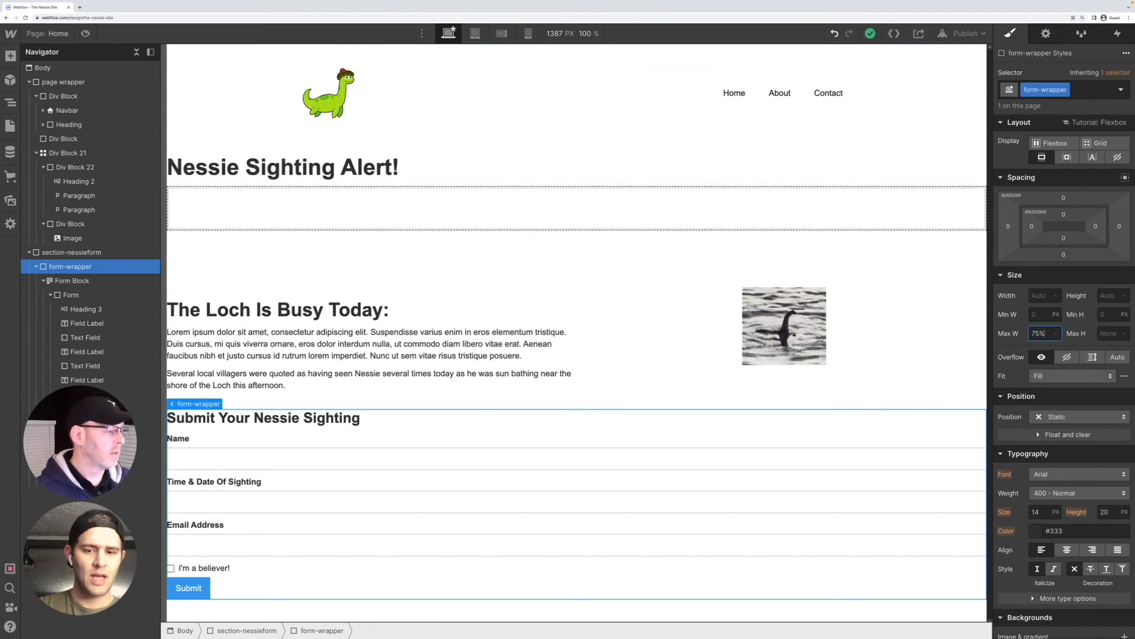
key(Return)
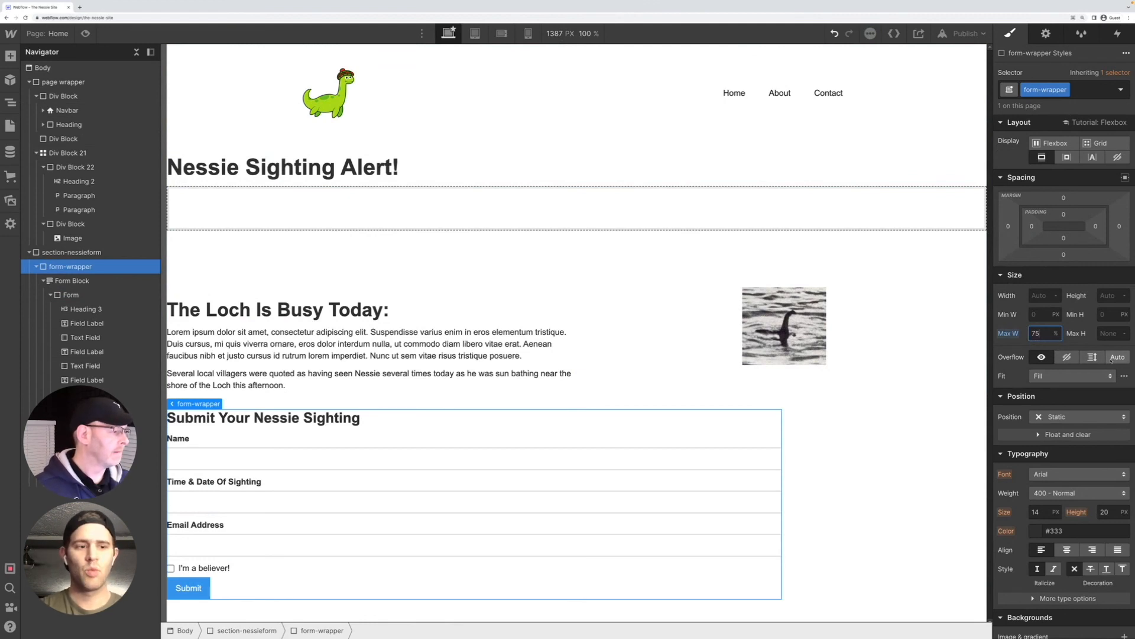
Center the form-wrapper horizontally with automatic left and right margins
scroll(1092, 392, down, 1)
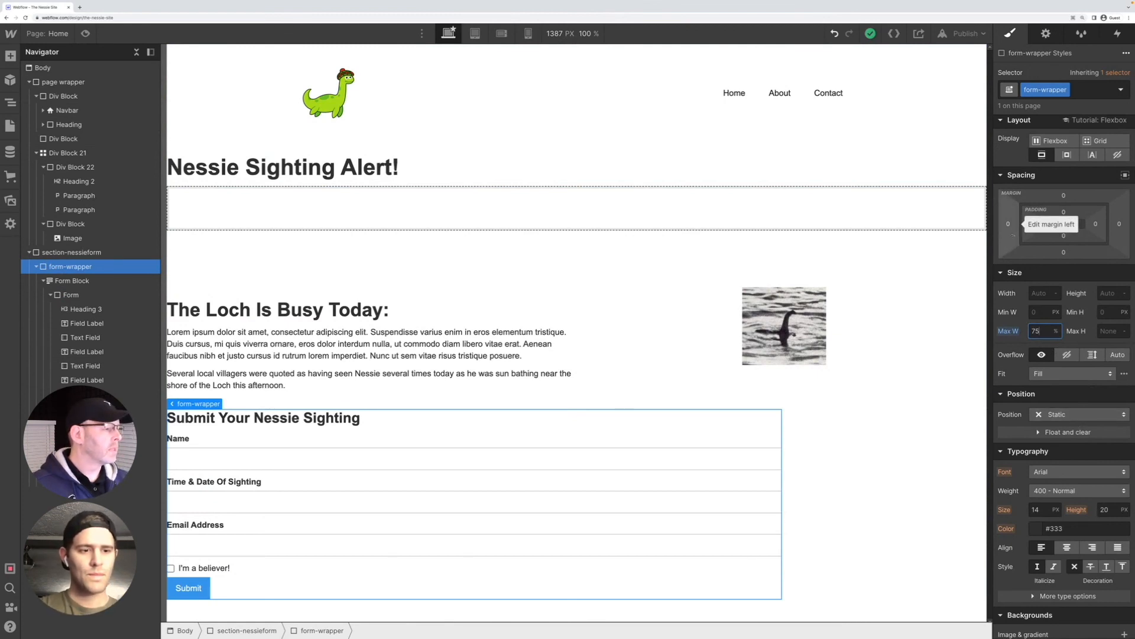
click(1009, 224)
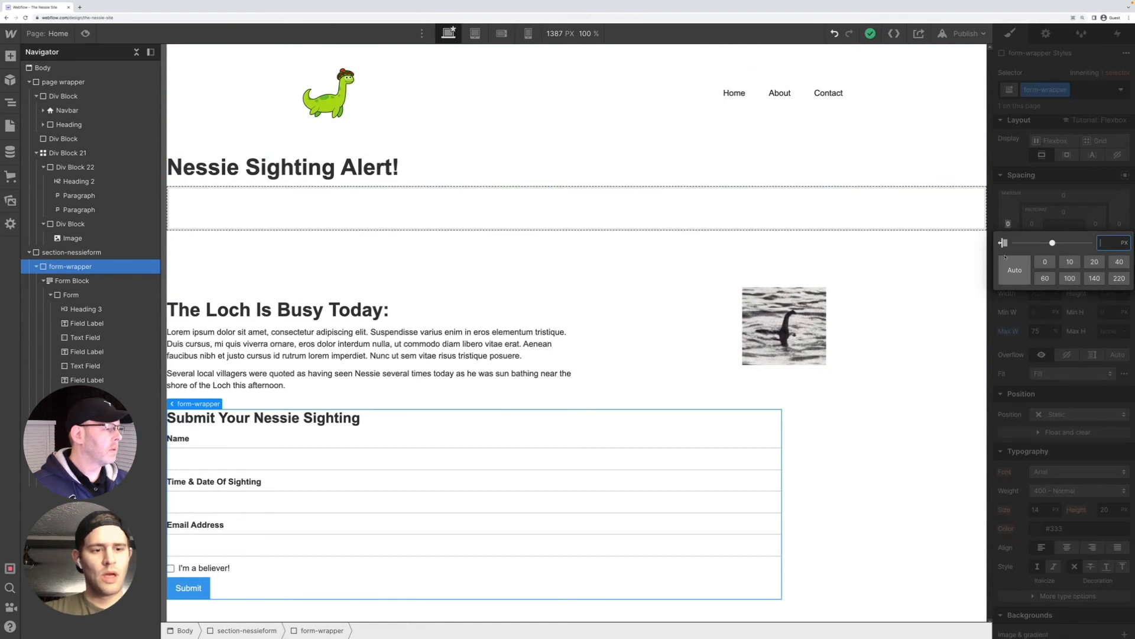
click(1010, 226)
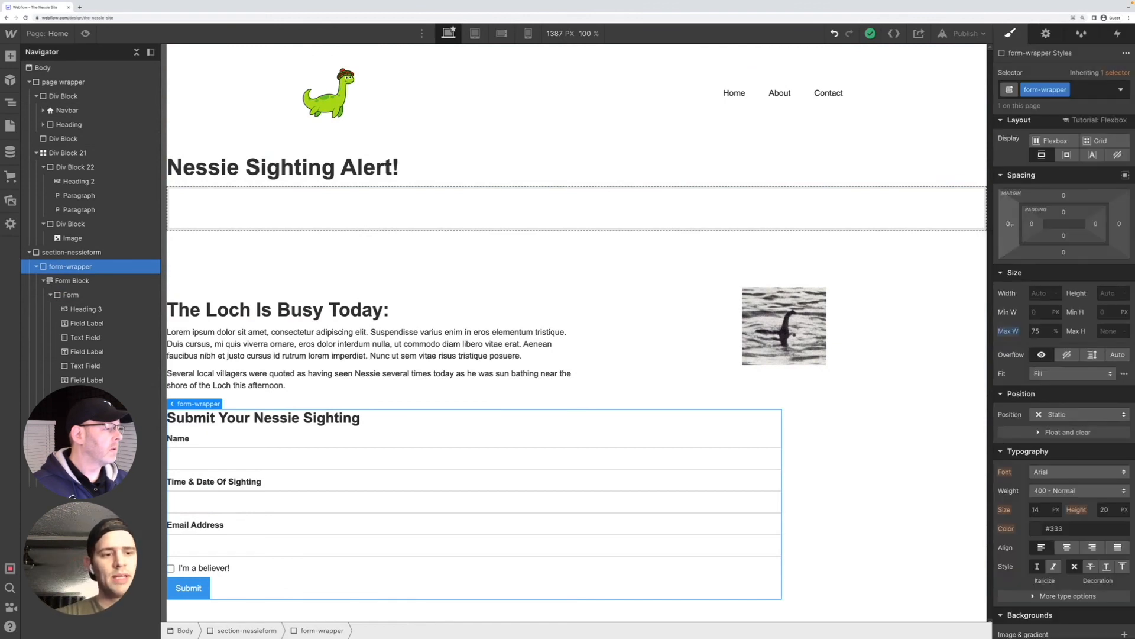
click(1125, 175)
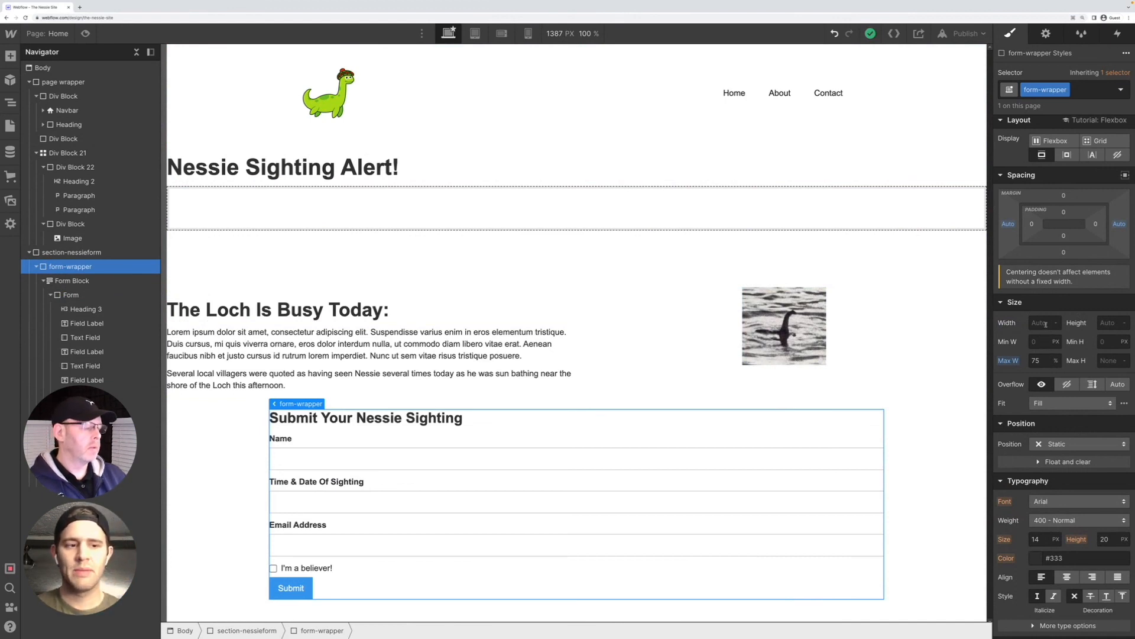
Set the form-wrapper's width to 60 rem
click(1044, 324)
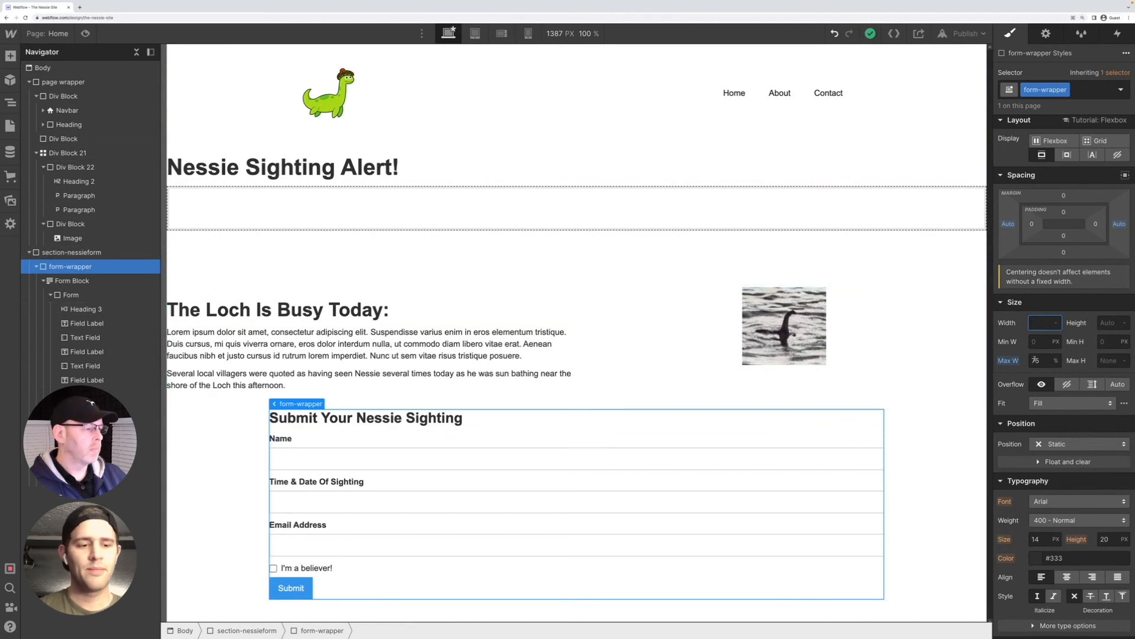
text(60)
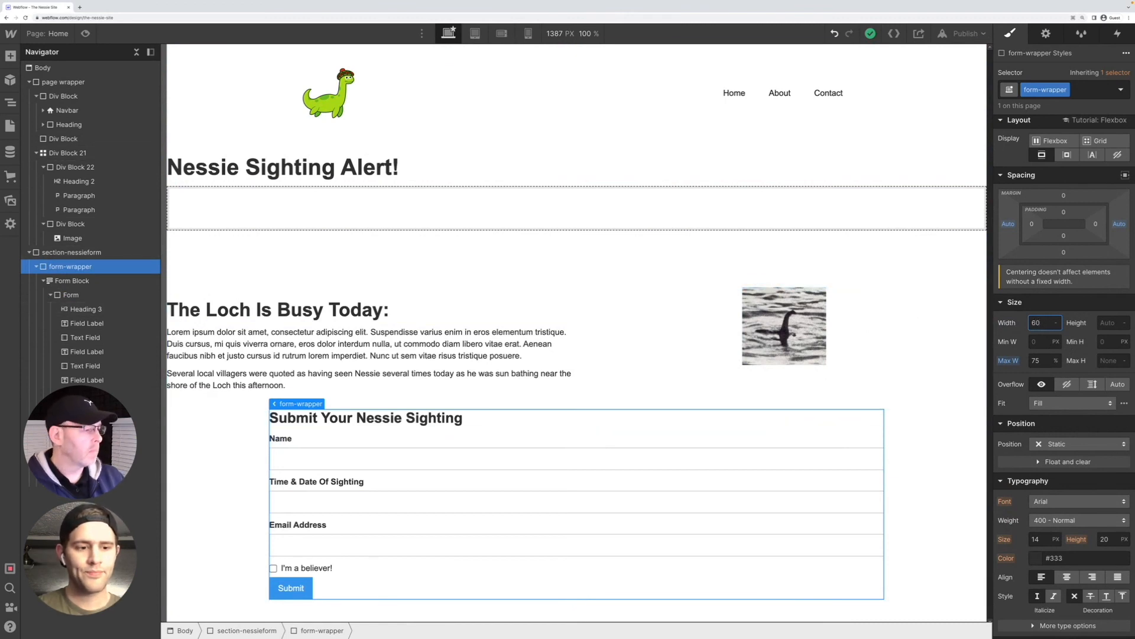
text(rem)
key(Return)
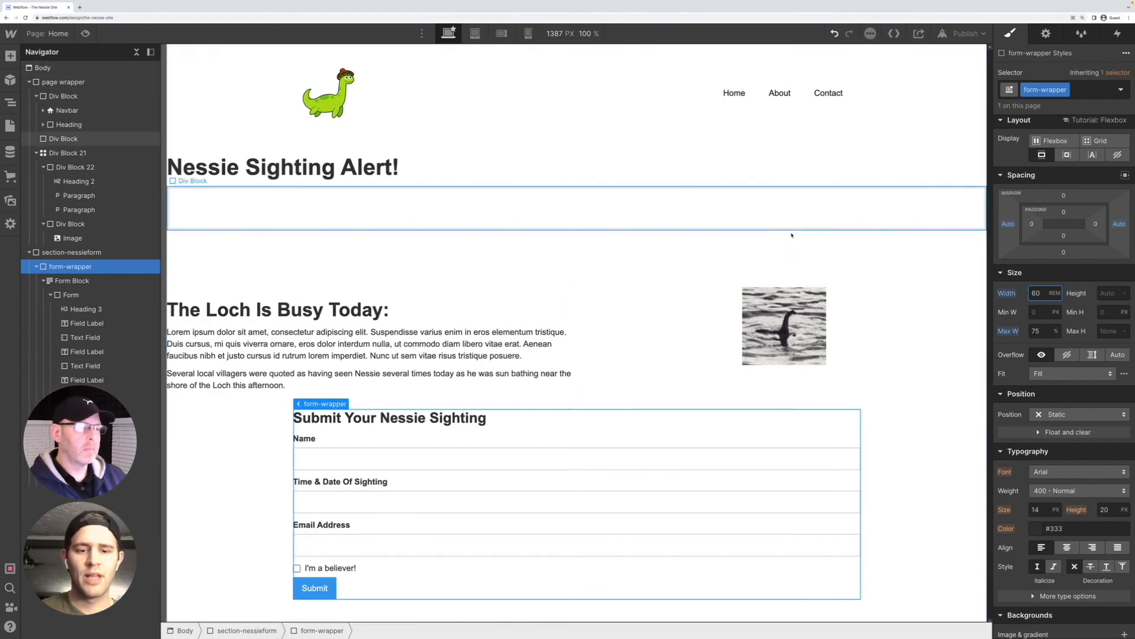
Check the form's layout at the tablet and both mobile breakpoints, and with the canvas width set to 40 px, and return to desktop
click(475, 33)
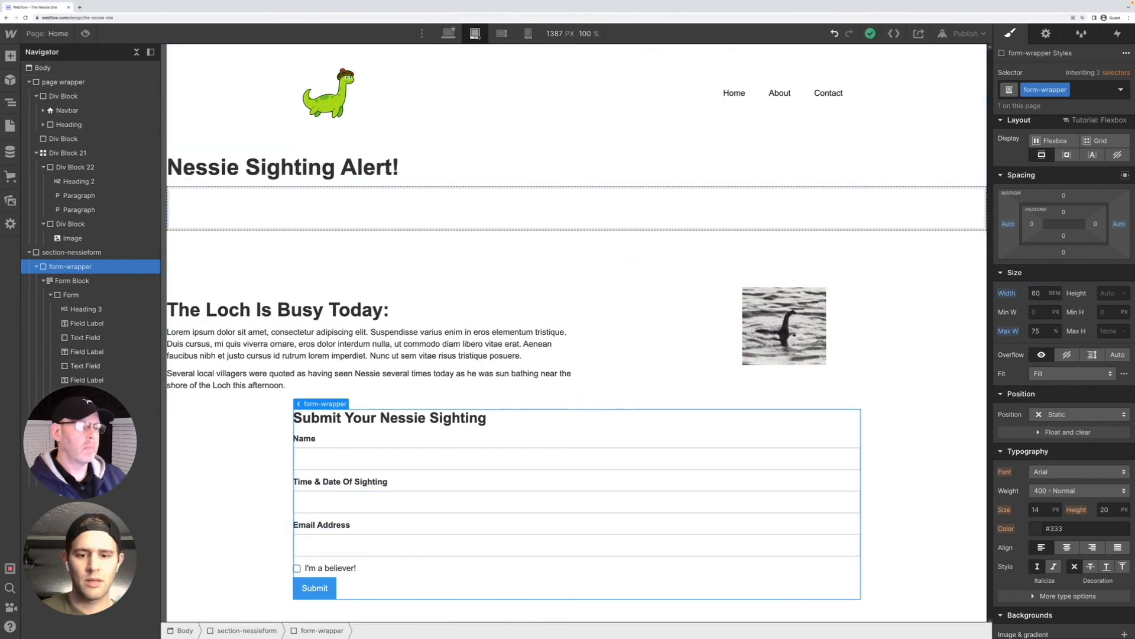
key(3)
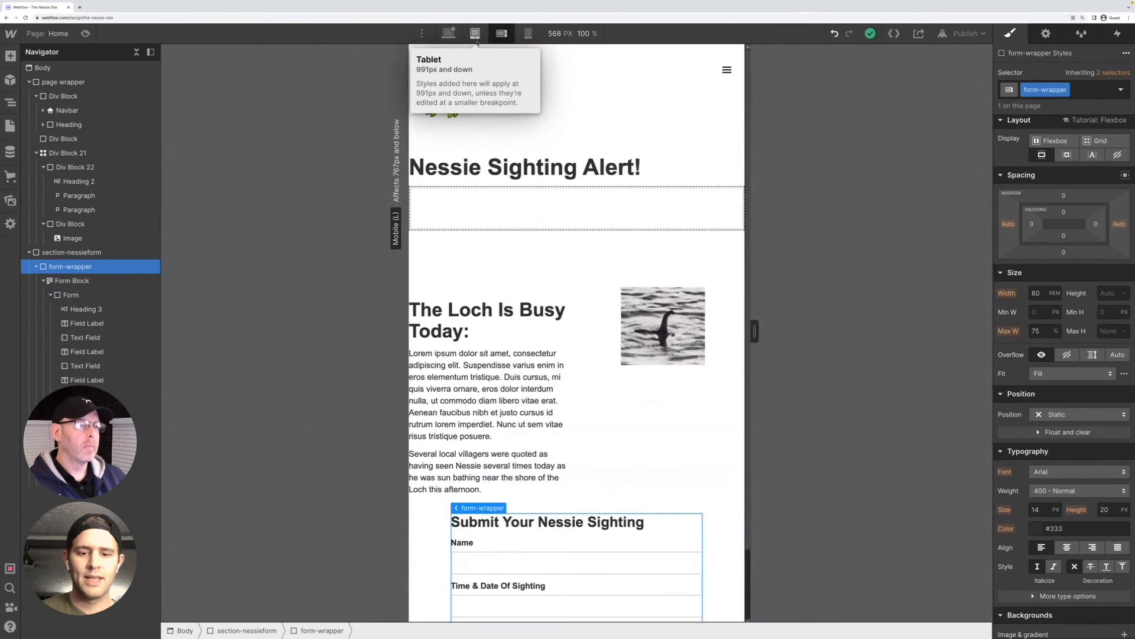
key(4)
scroll(547, 298, down, 5)
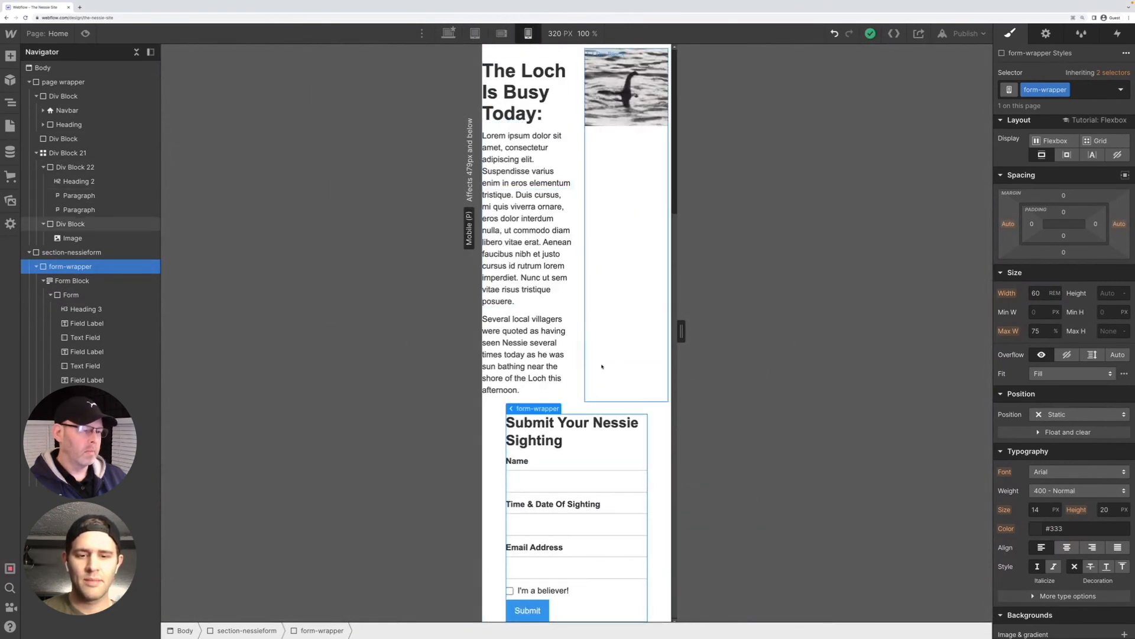
text(5)
text(4)
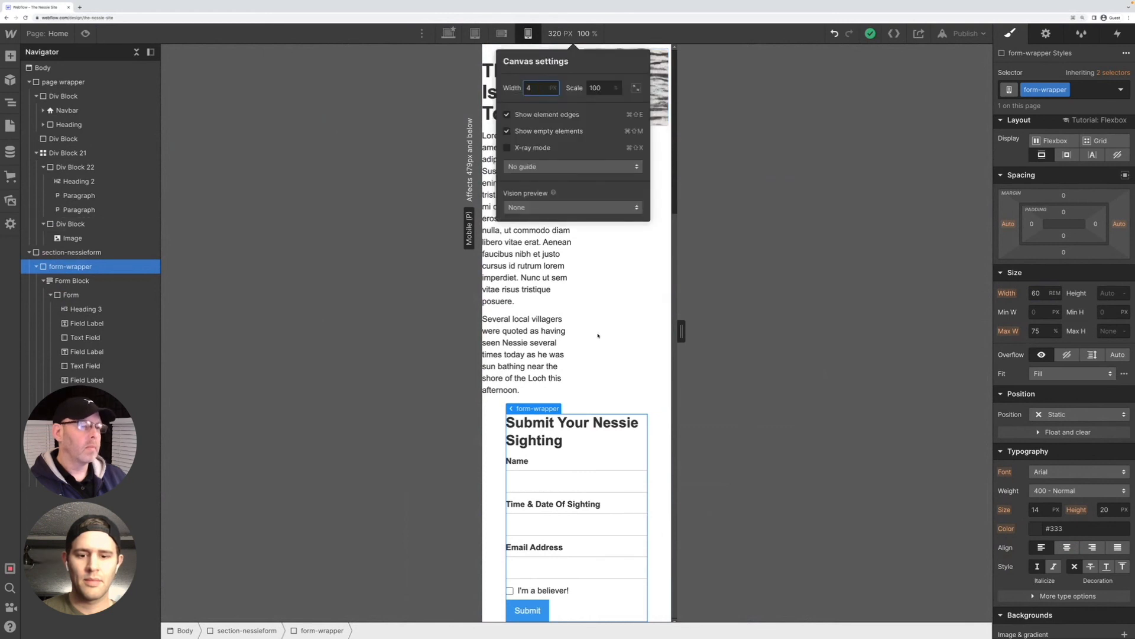
text(0)
key(Return)
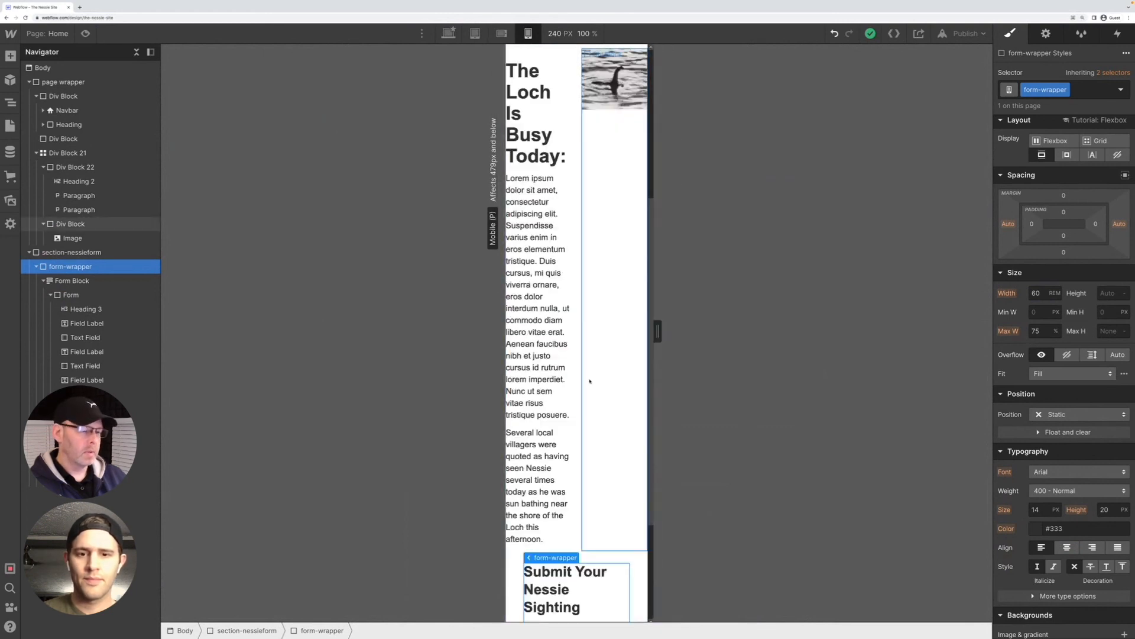
key(shift+1)
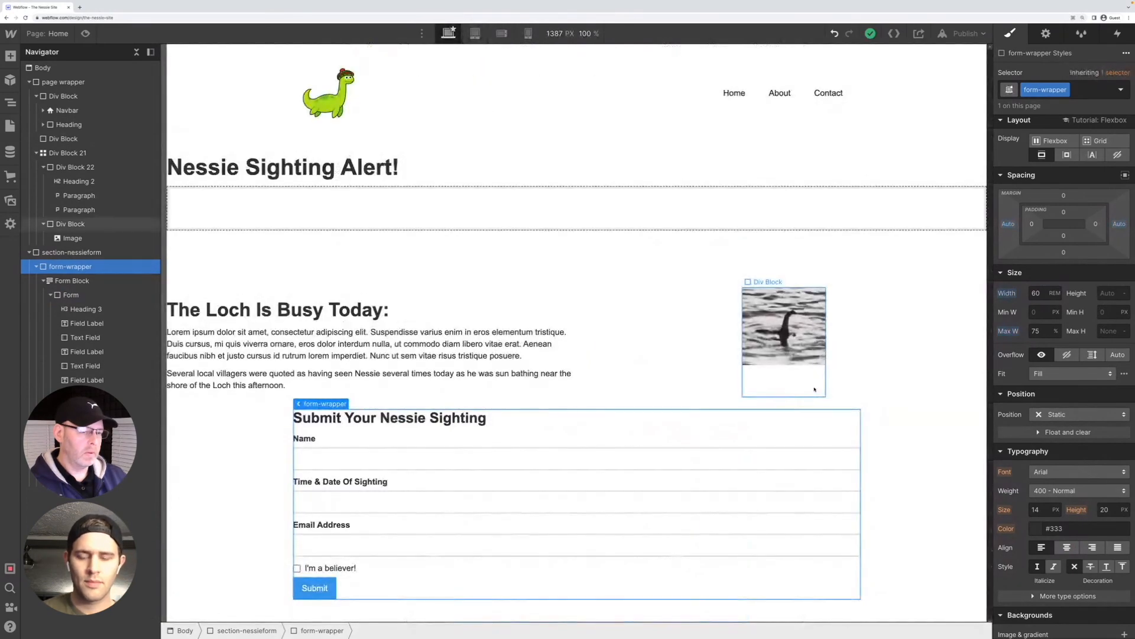
Compare the form between the mobile portrait and desktop views, widening the mobile canvas, and finish on desktop
key(shift+4)
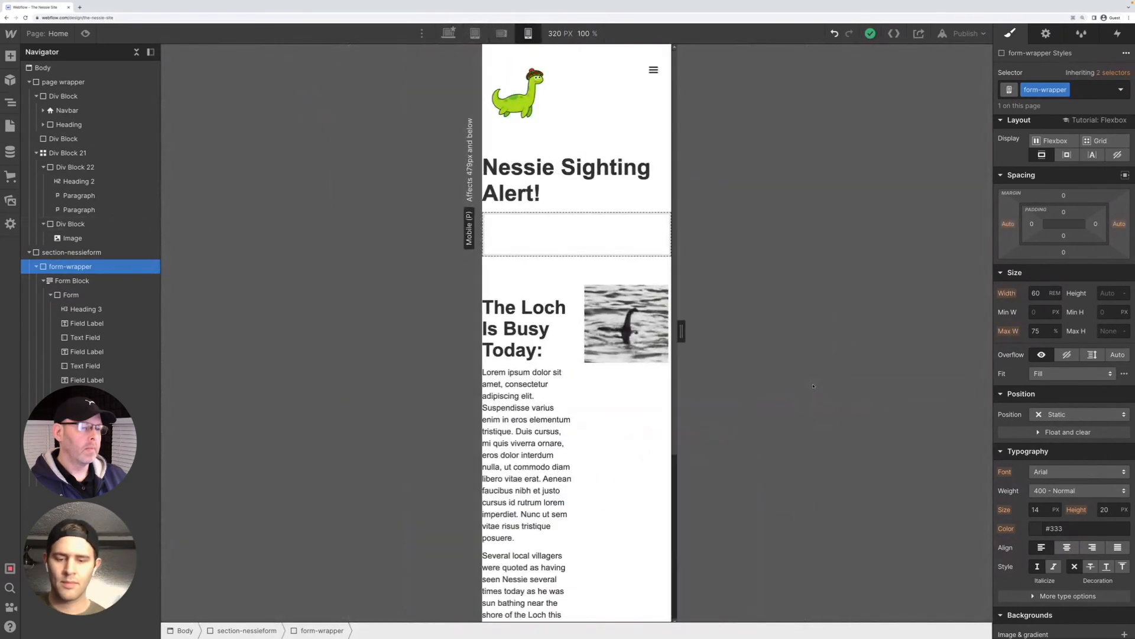
scroll(679, 373, down, 4)
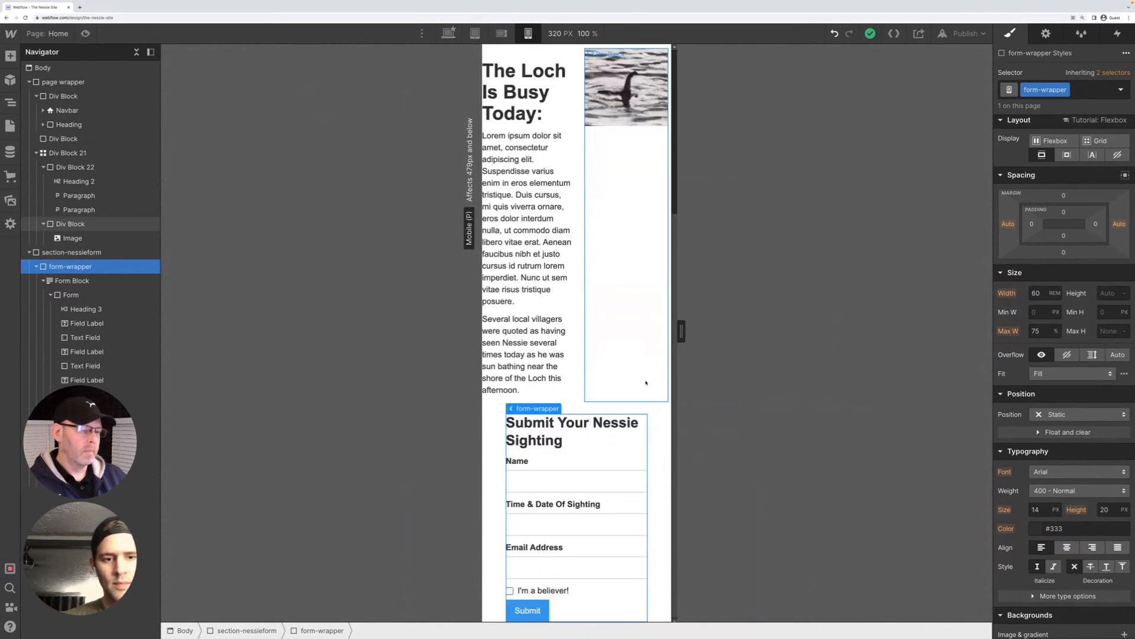
key(shift+1)
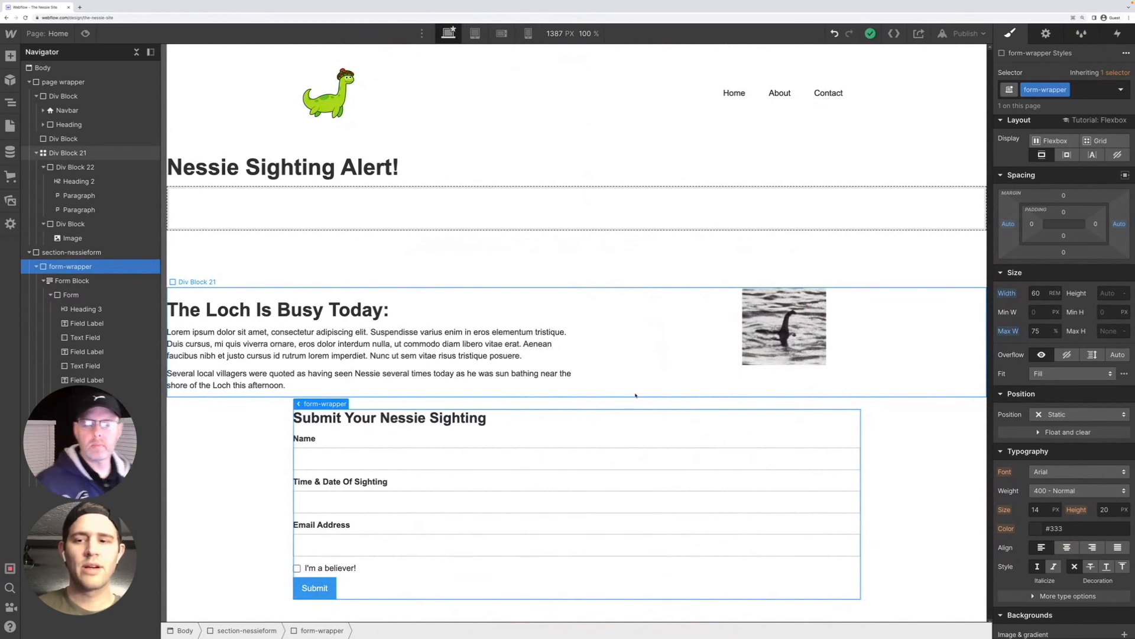
key(shift+4)
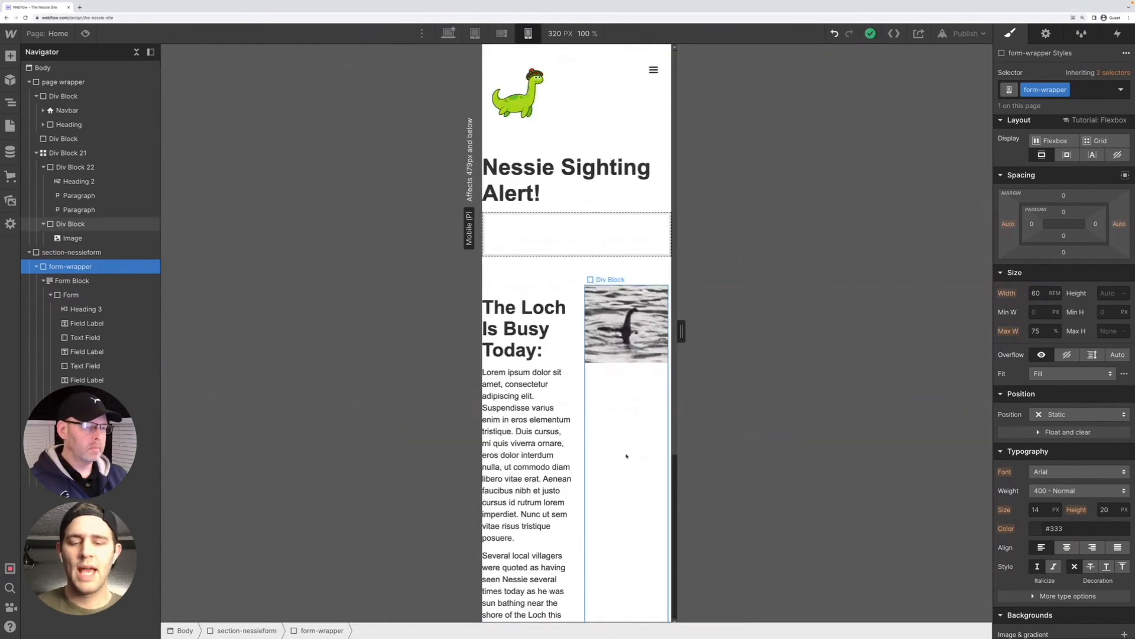
scroll(624, 461, down, 4)
drag(681, 331, 728, 337)
key(2)
key(1)
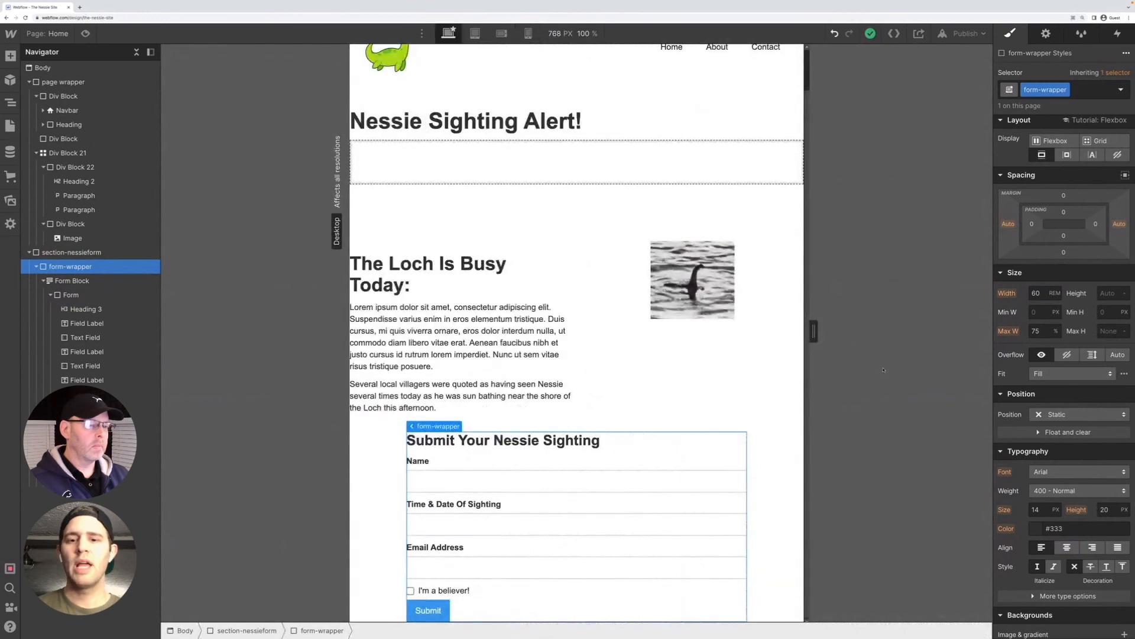
Give the page wrapper 2 rem of padding on its left and right sides
click(71, 83)
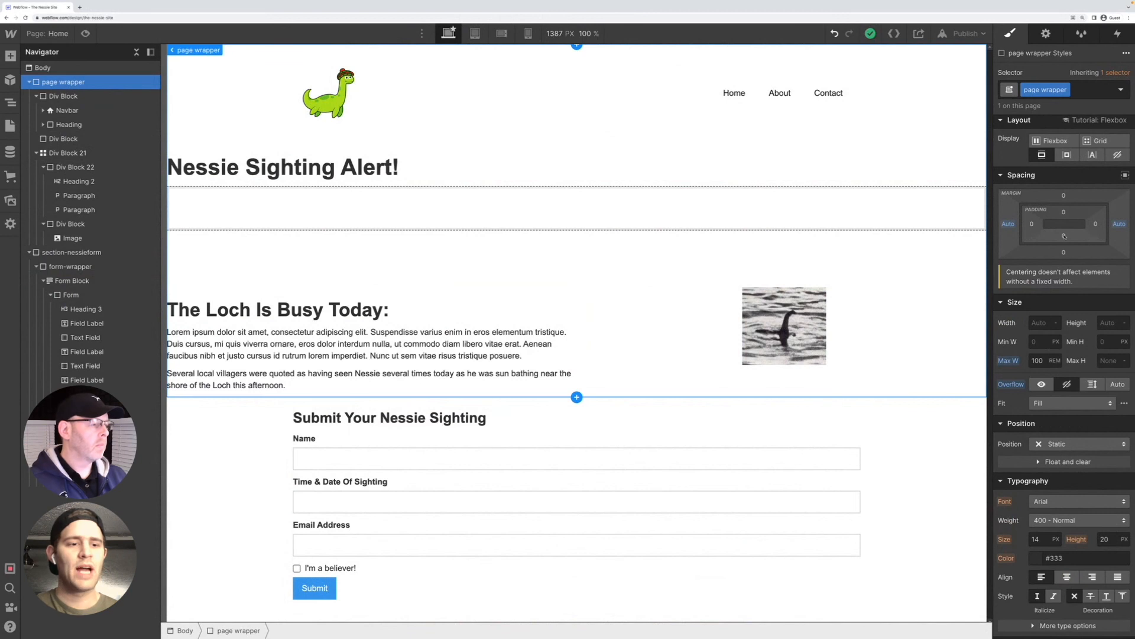
click(1032, 224)
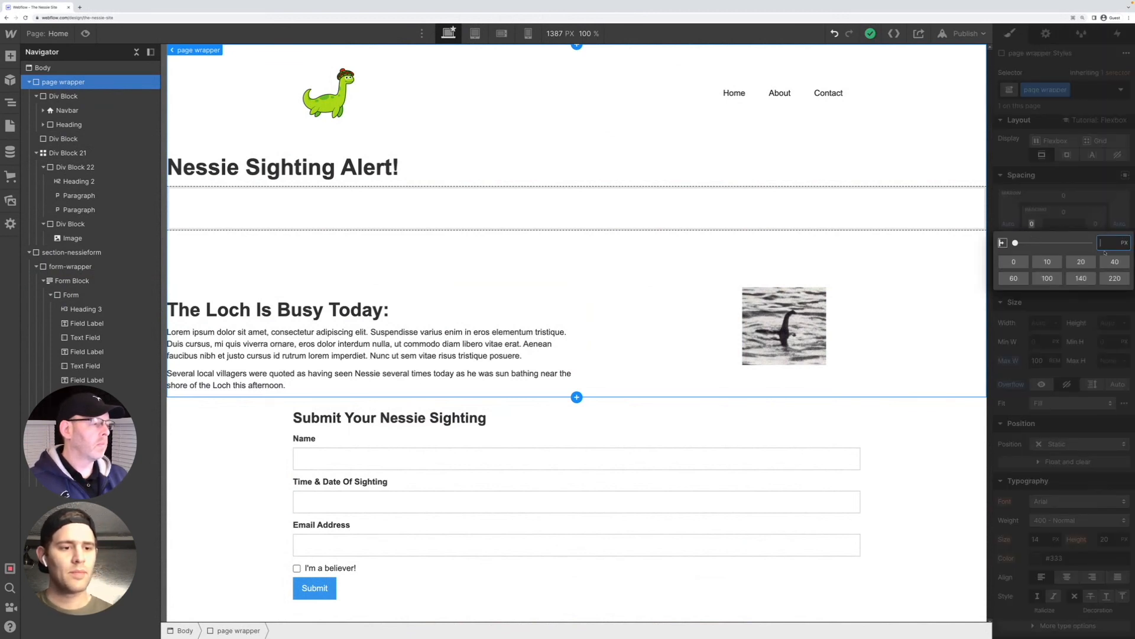
text(2rem)
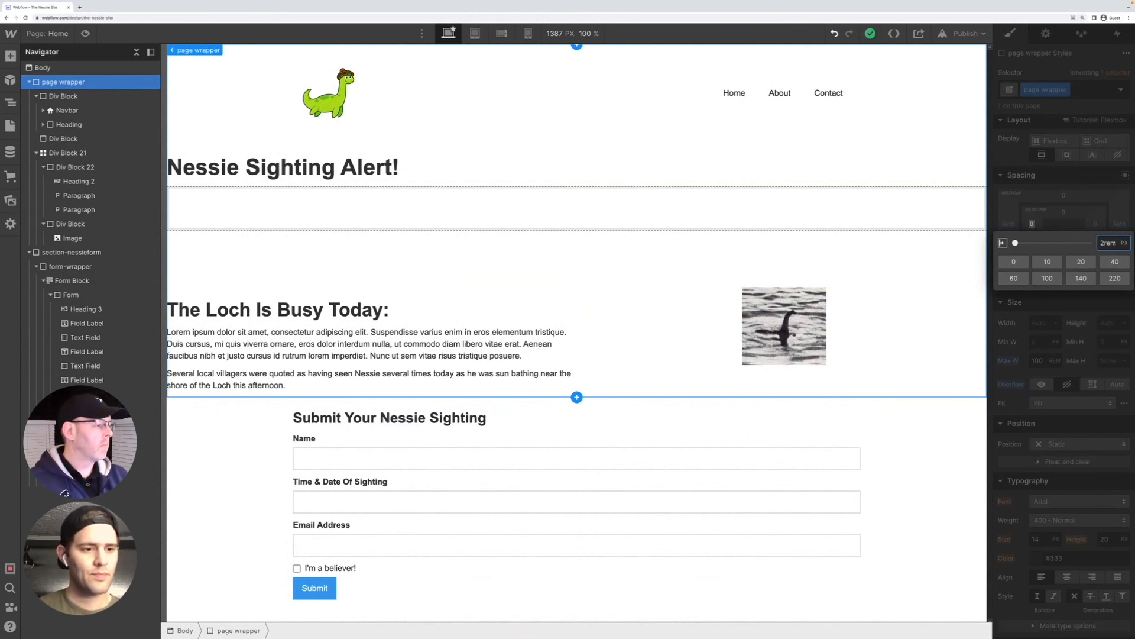
key(Return)
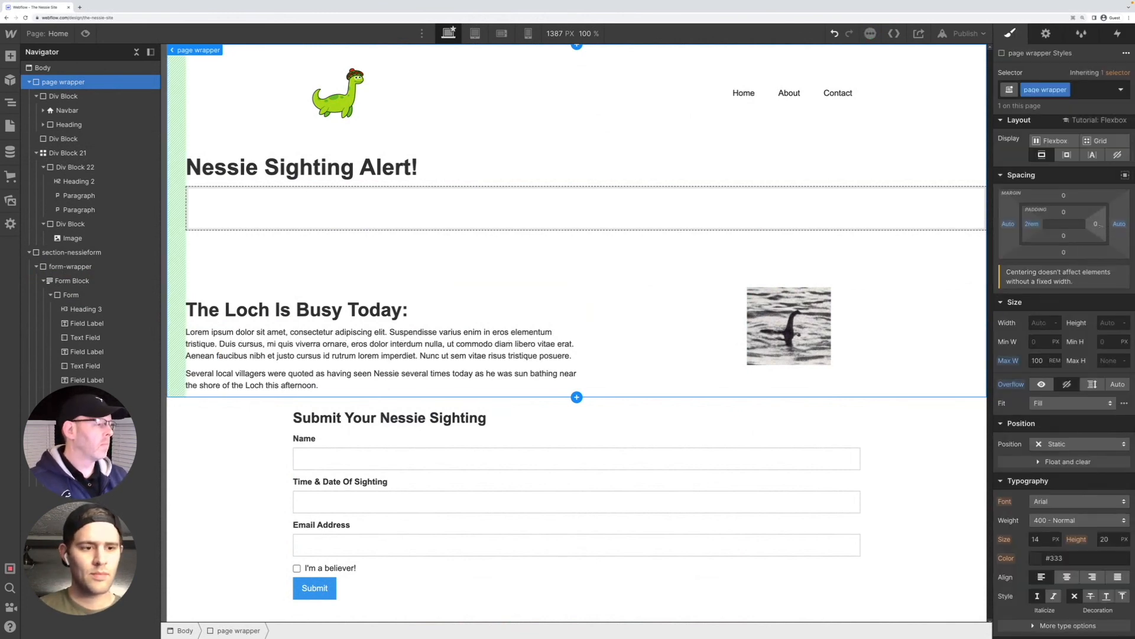
click(1095, 224)
text(2rem)
key(Return)
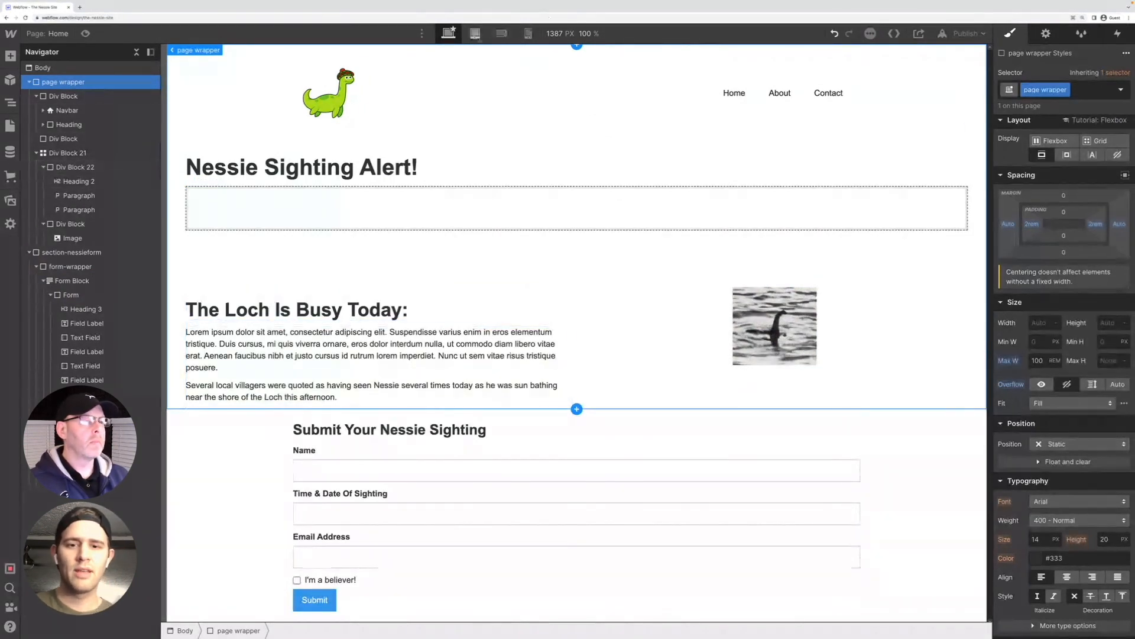
Check the page wrapper's side padding at the tablet, mobile landscape and mobile portrait breakpoints, and return to desktop
click(476, 35)
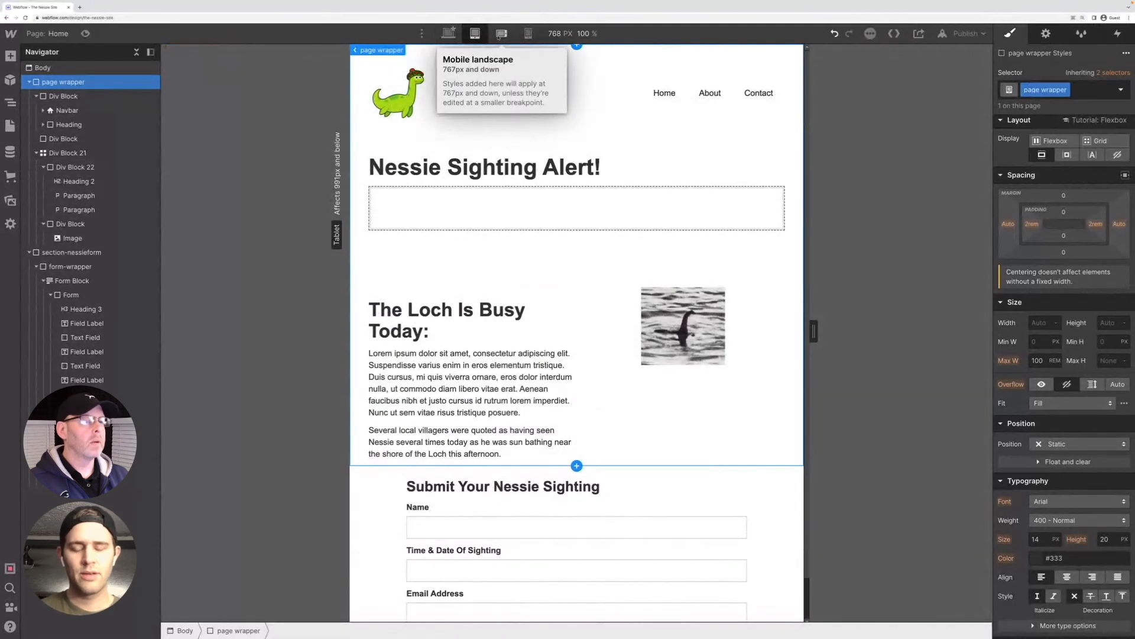
click(502, 34)
click(529, 38)
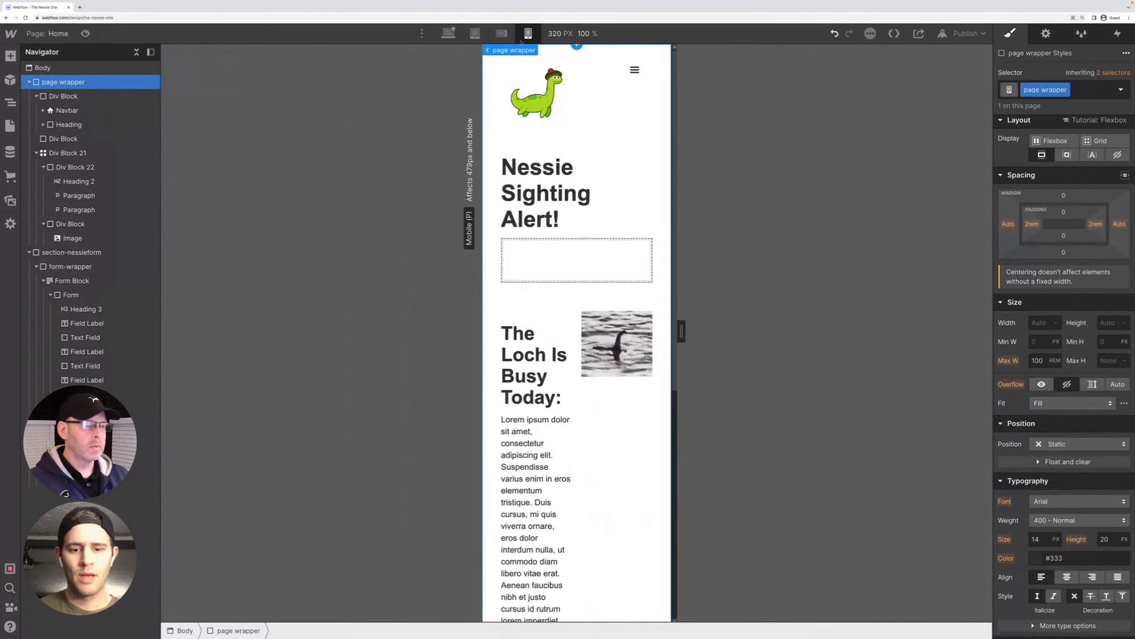
click(476, 34)
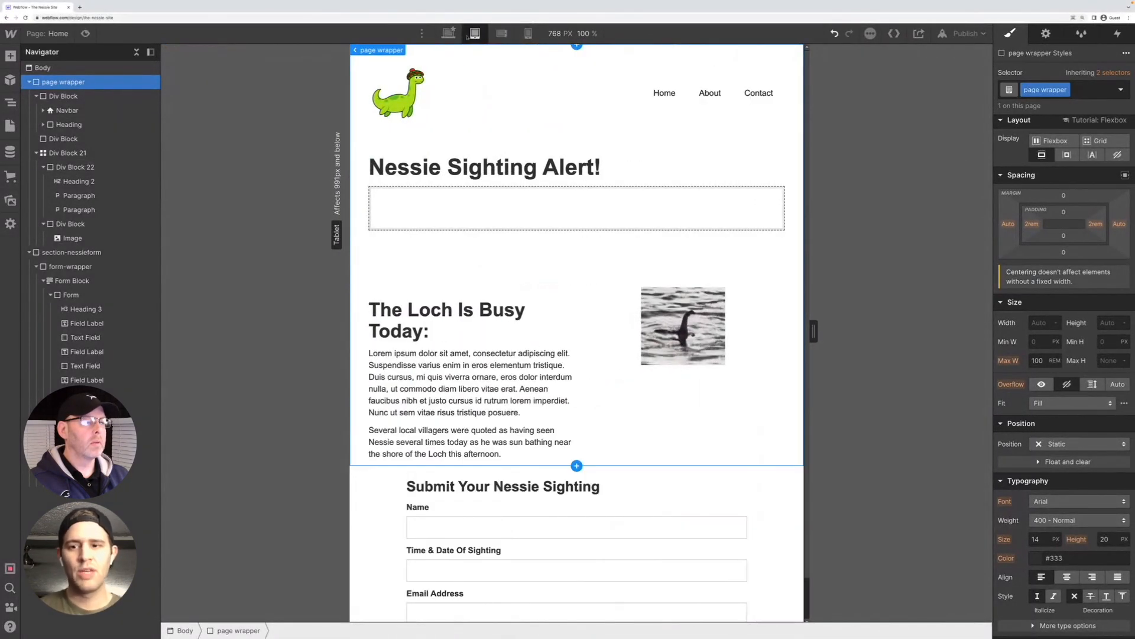
click(449, 33)
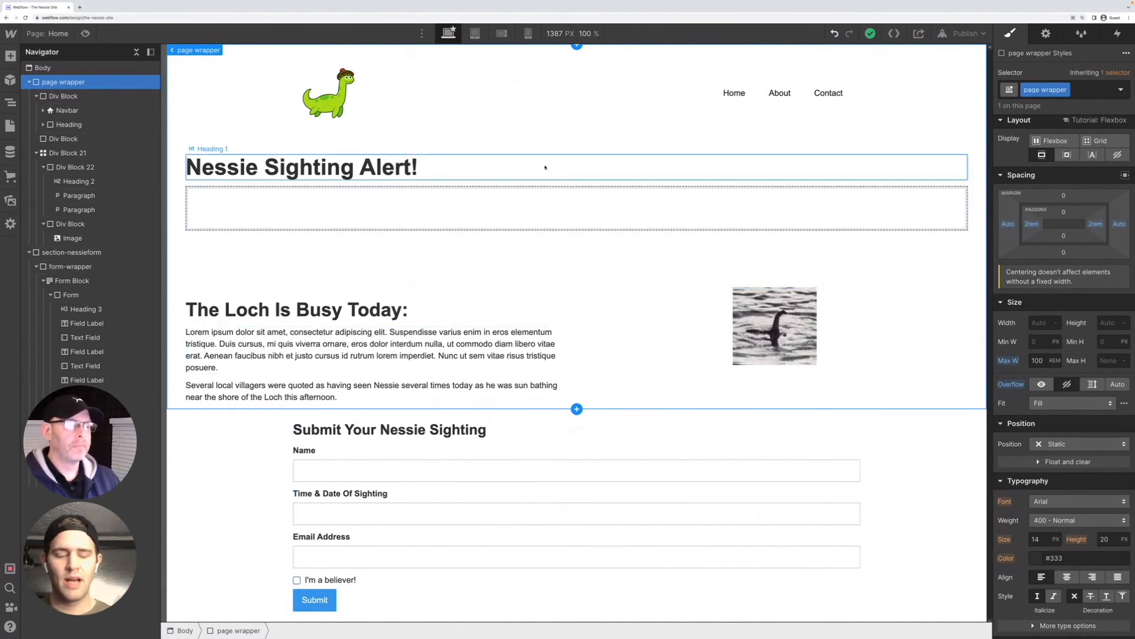
Examine the styles and nesting of the page's elements, from the top div block through the text-and-image grid to the form-wrapper
click(86, 96)
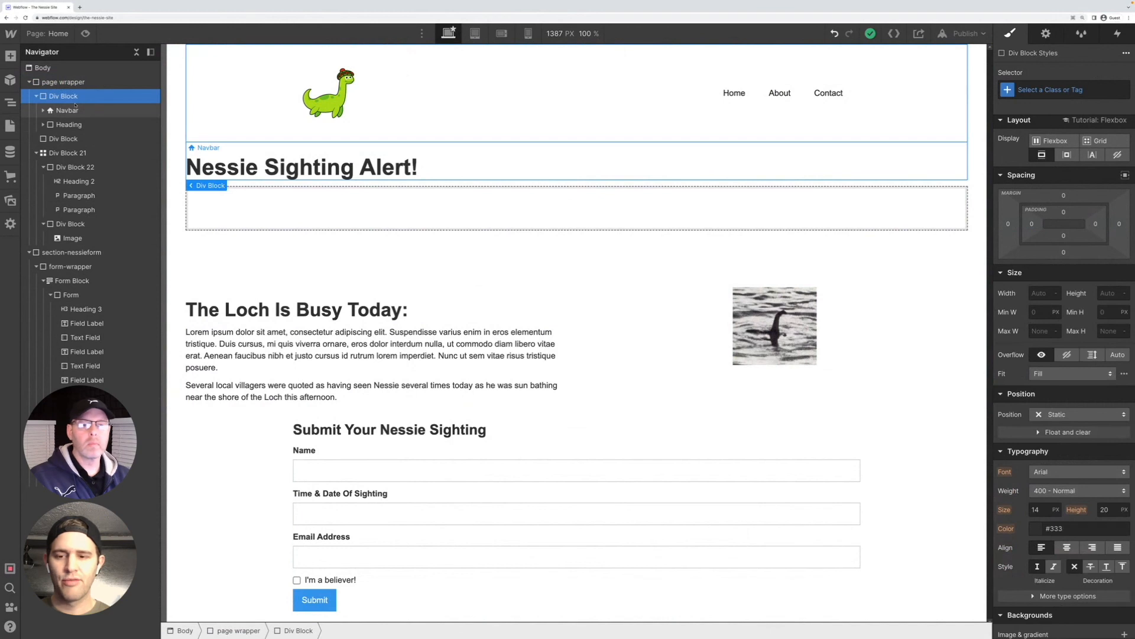
click(68, 124)
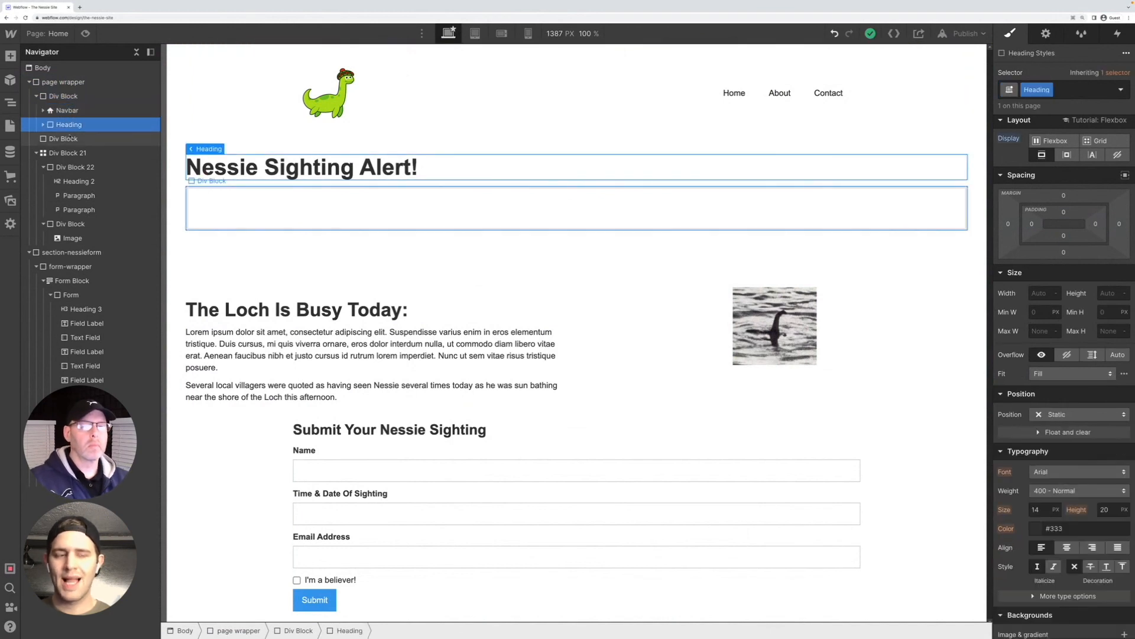
click(71, 153)
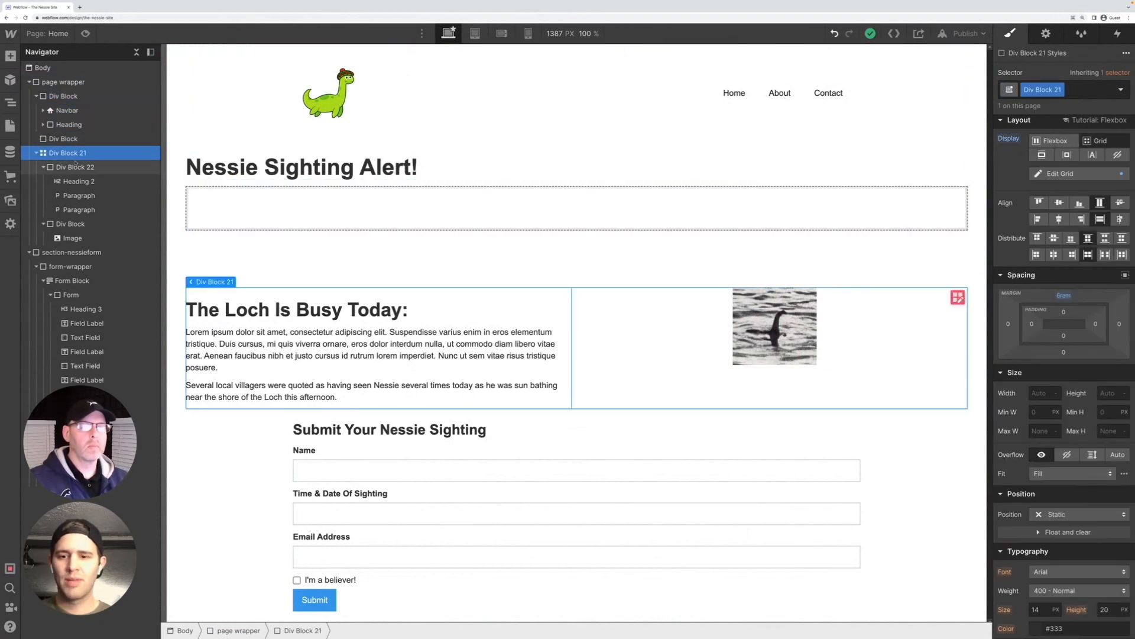
click(75, 166)
click(75, 181)
click(77, 195)
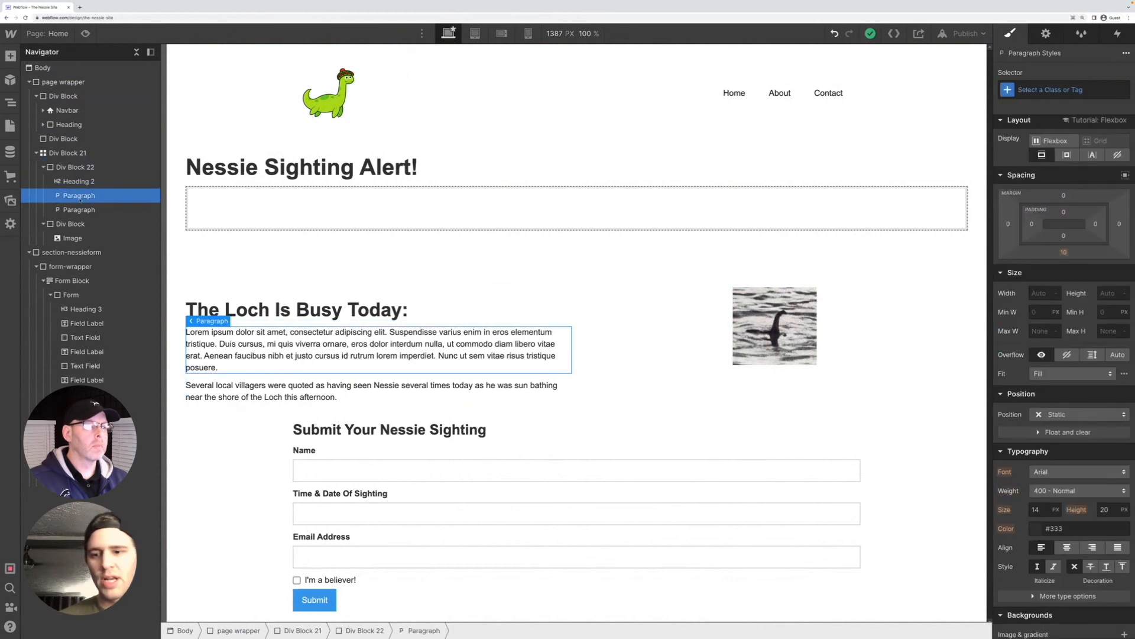
click(76, 209)
click(70, 223)
click(72, 238)
click(65, 252)
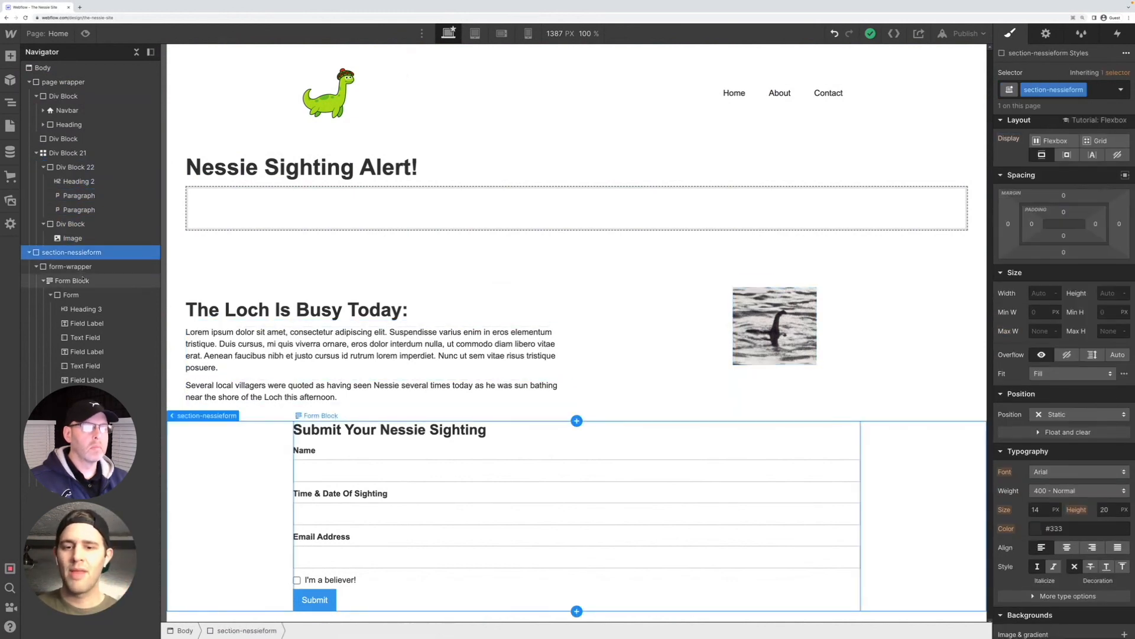
click(82, 267)
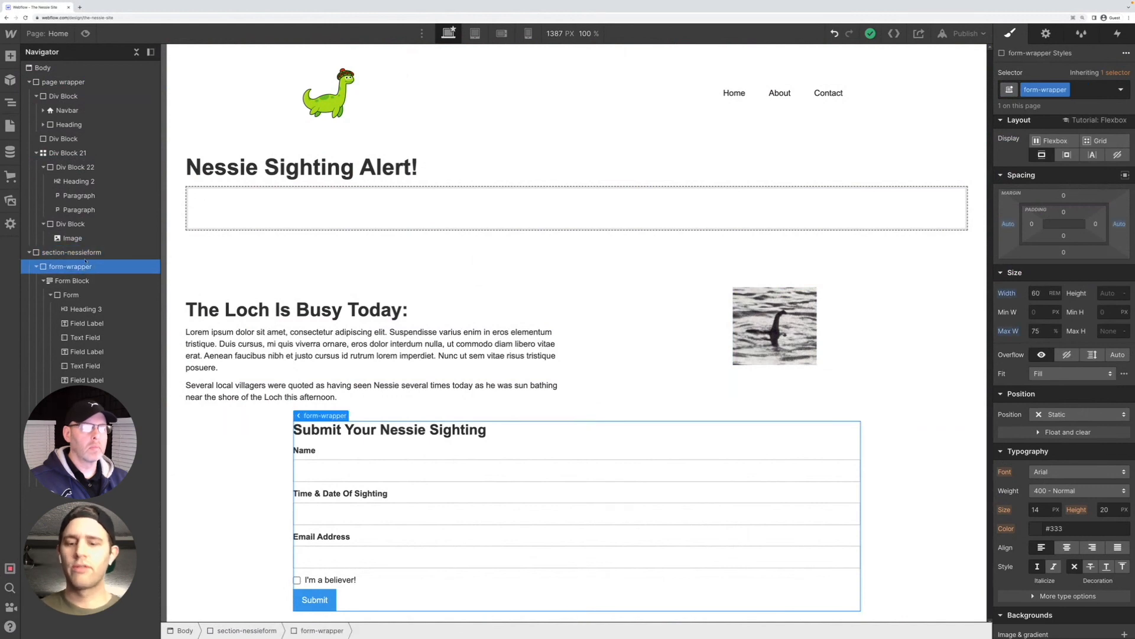